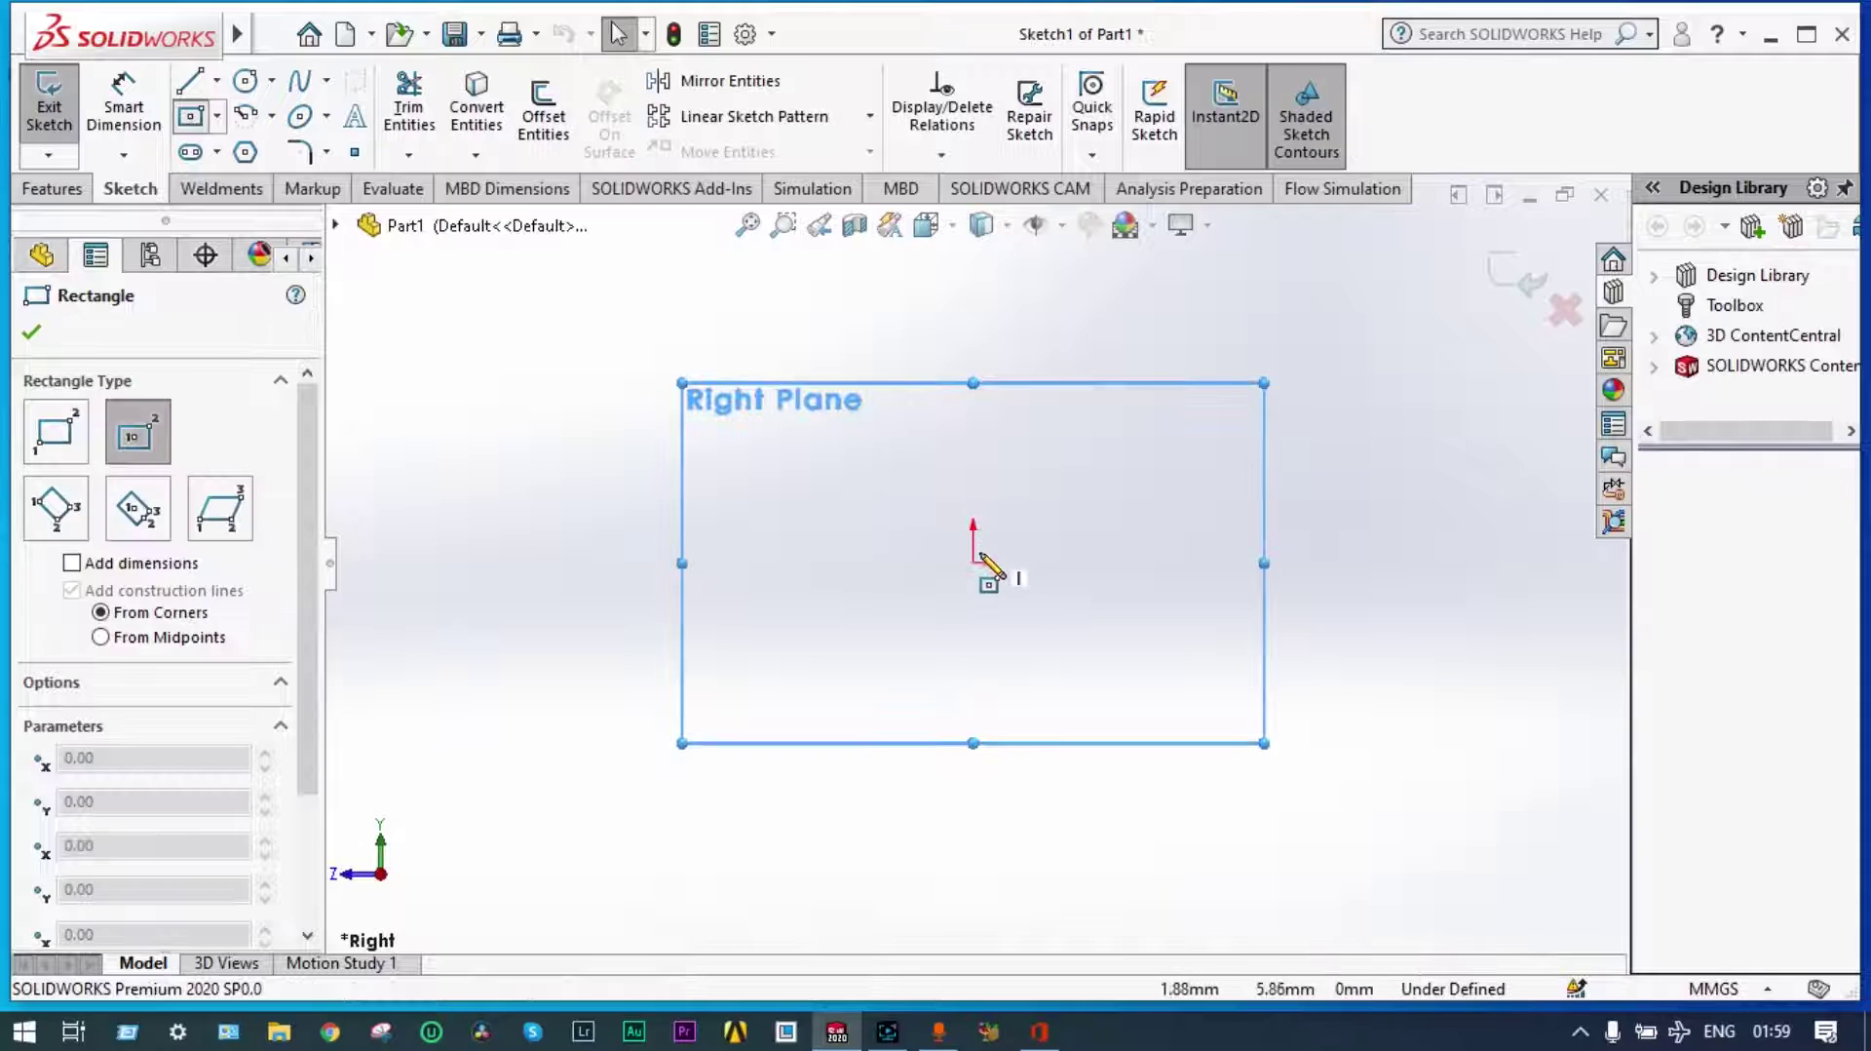
Sketch a center rectangle on the origin of the Right Plane and dimension its horizontal length to 500 mm
{"action": "left_click", "coordinate": [972, 562]}
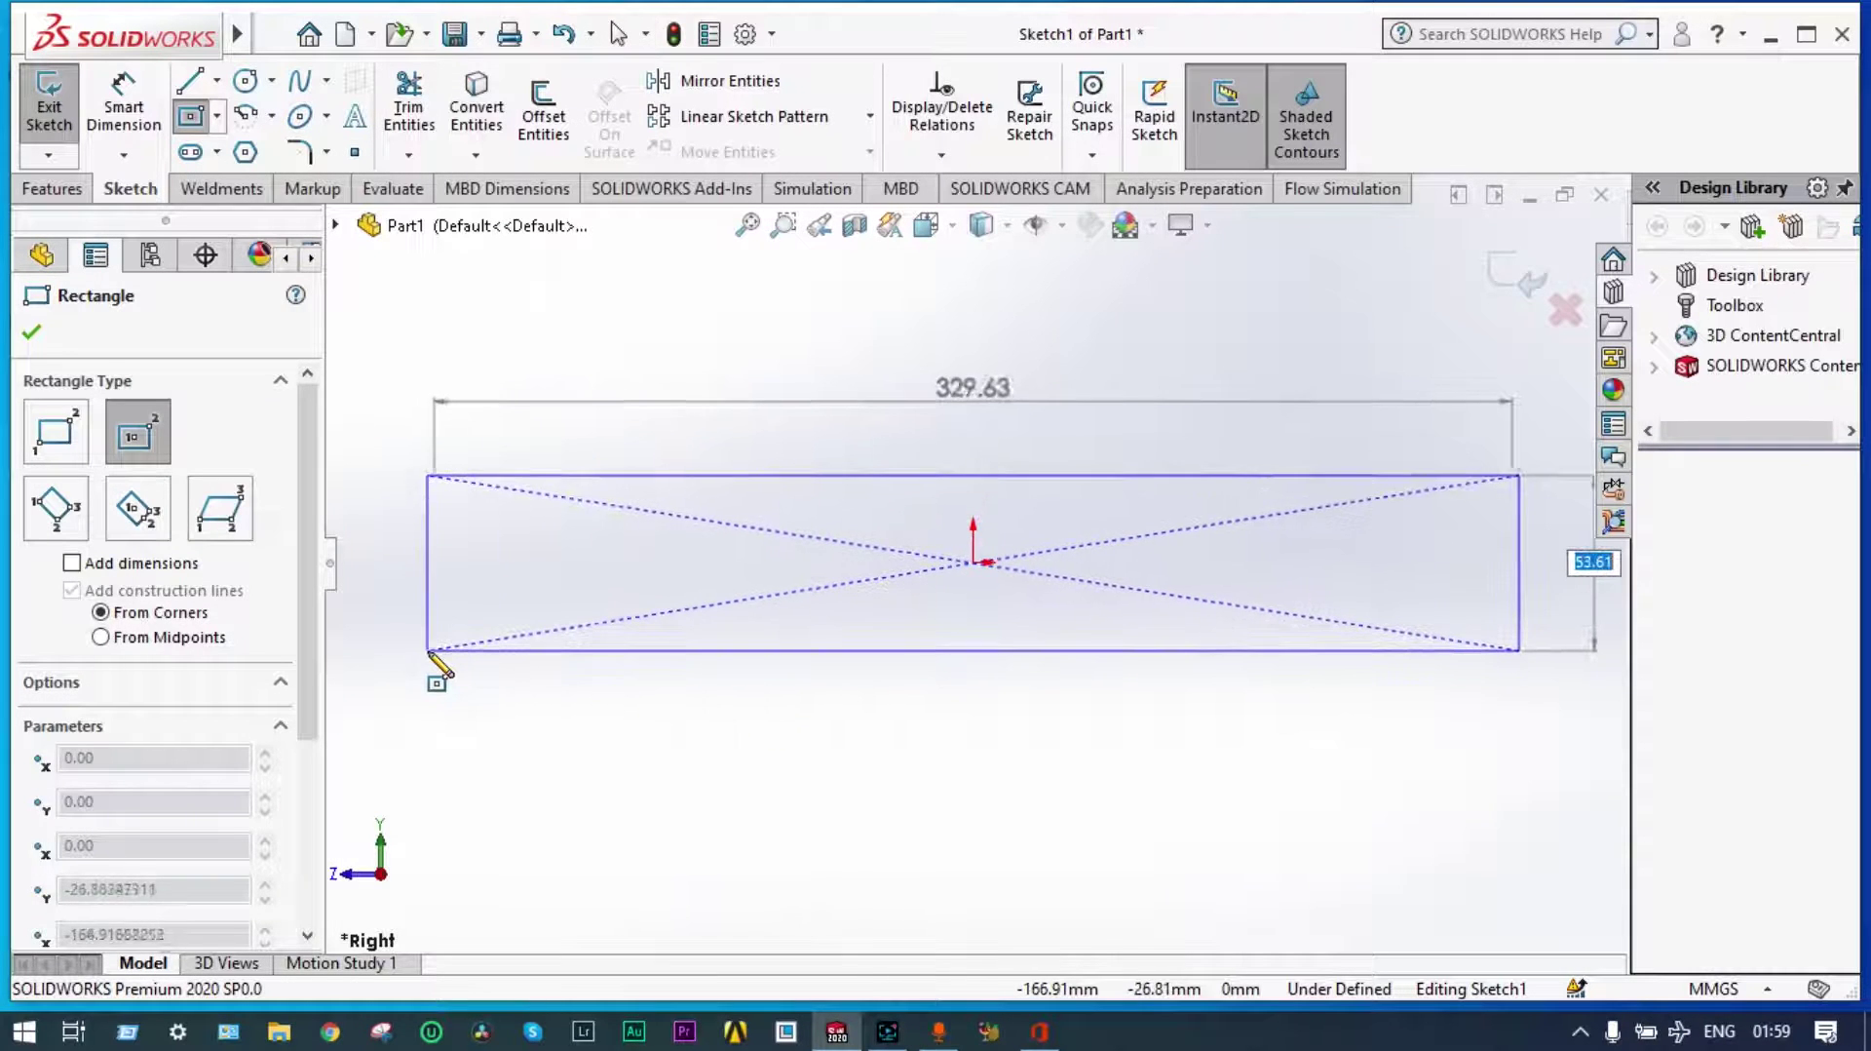
{"action": "left_click", "coordinate": [427, 649]}
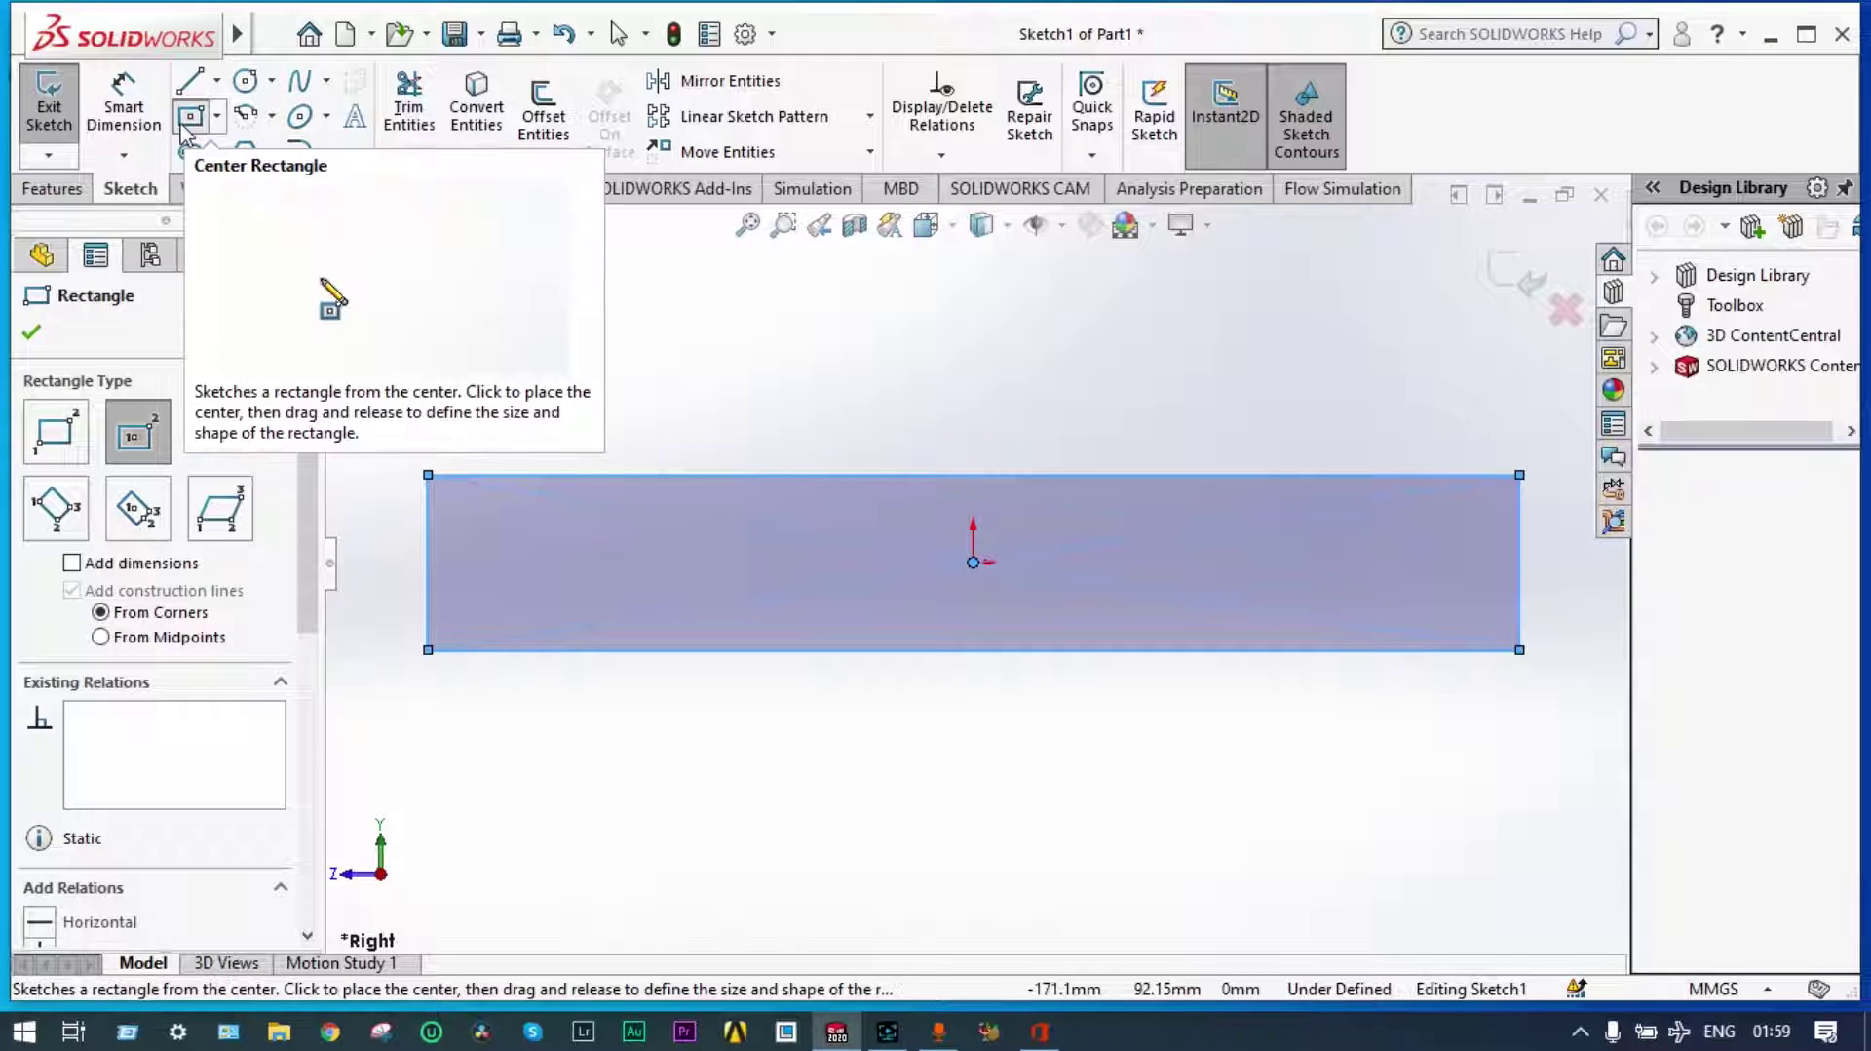
{"action": "left_click", "coordinate": [125, 102]}
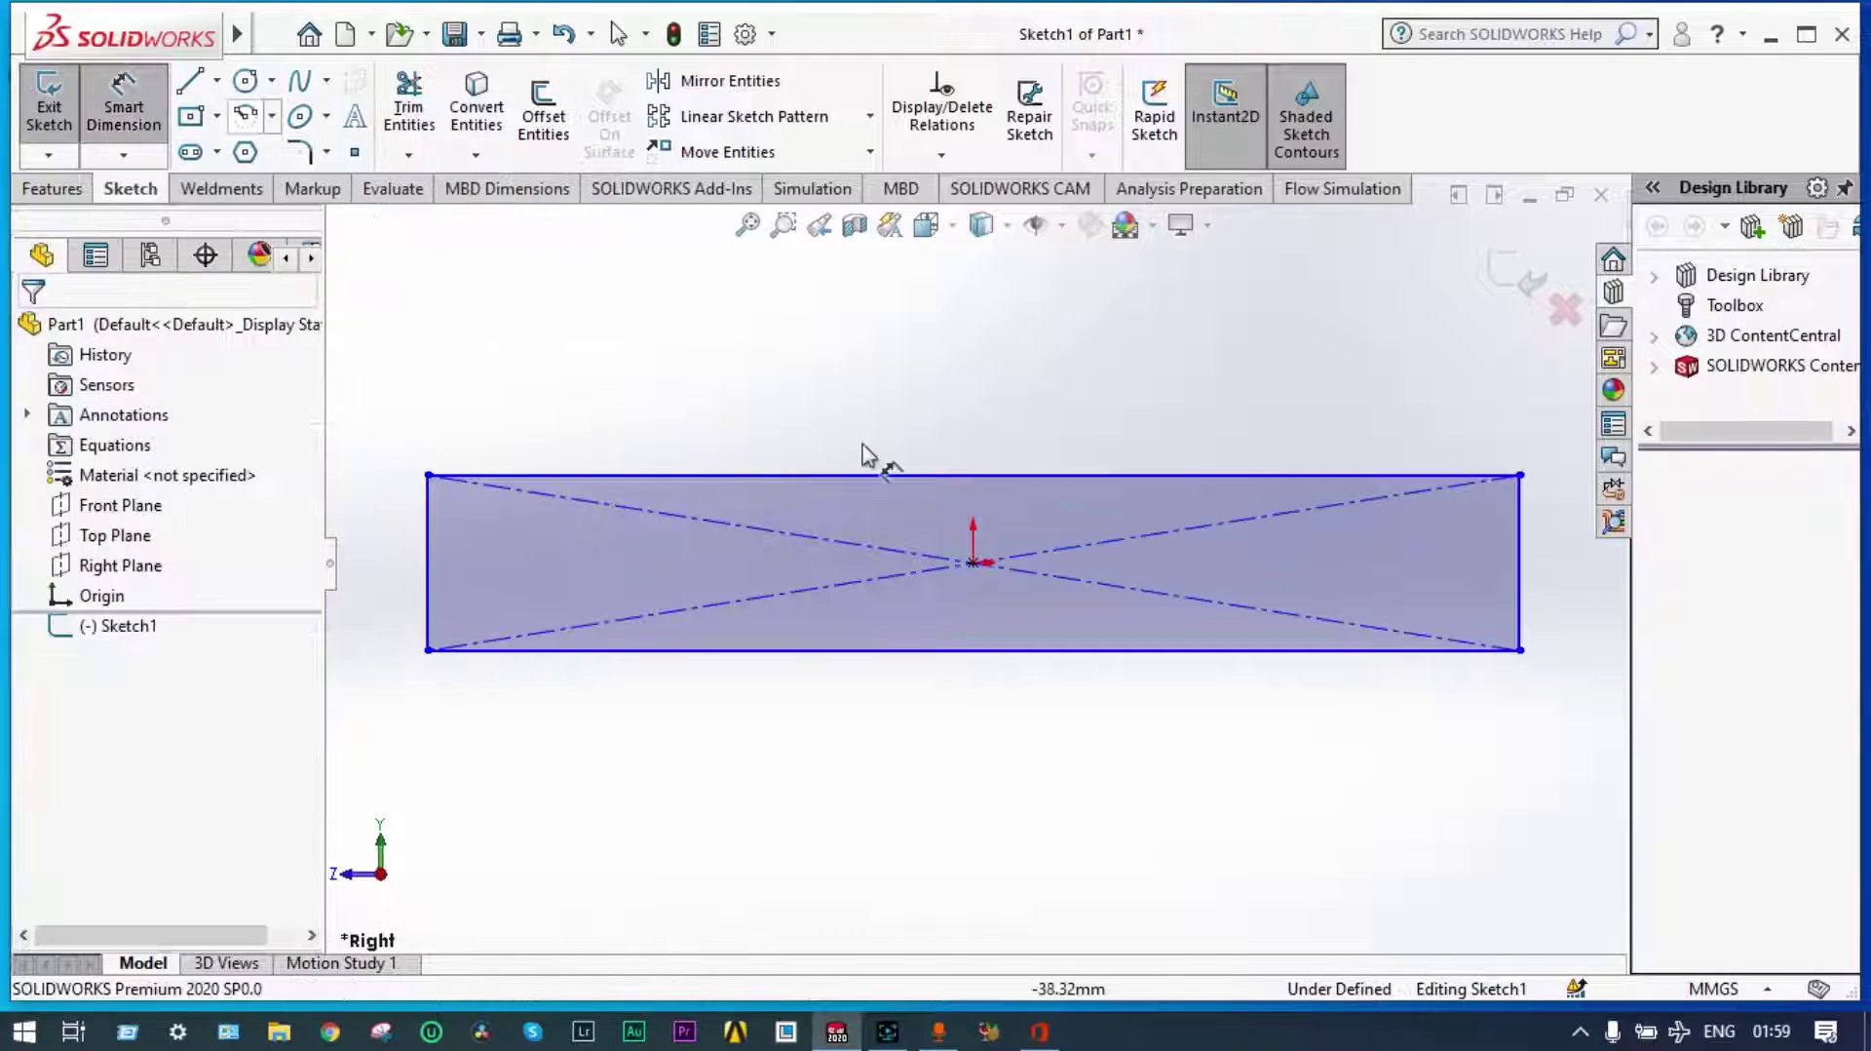
{"action": "left_click", "coordinate": [892, 477]}
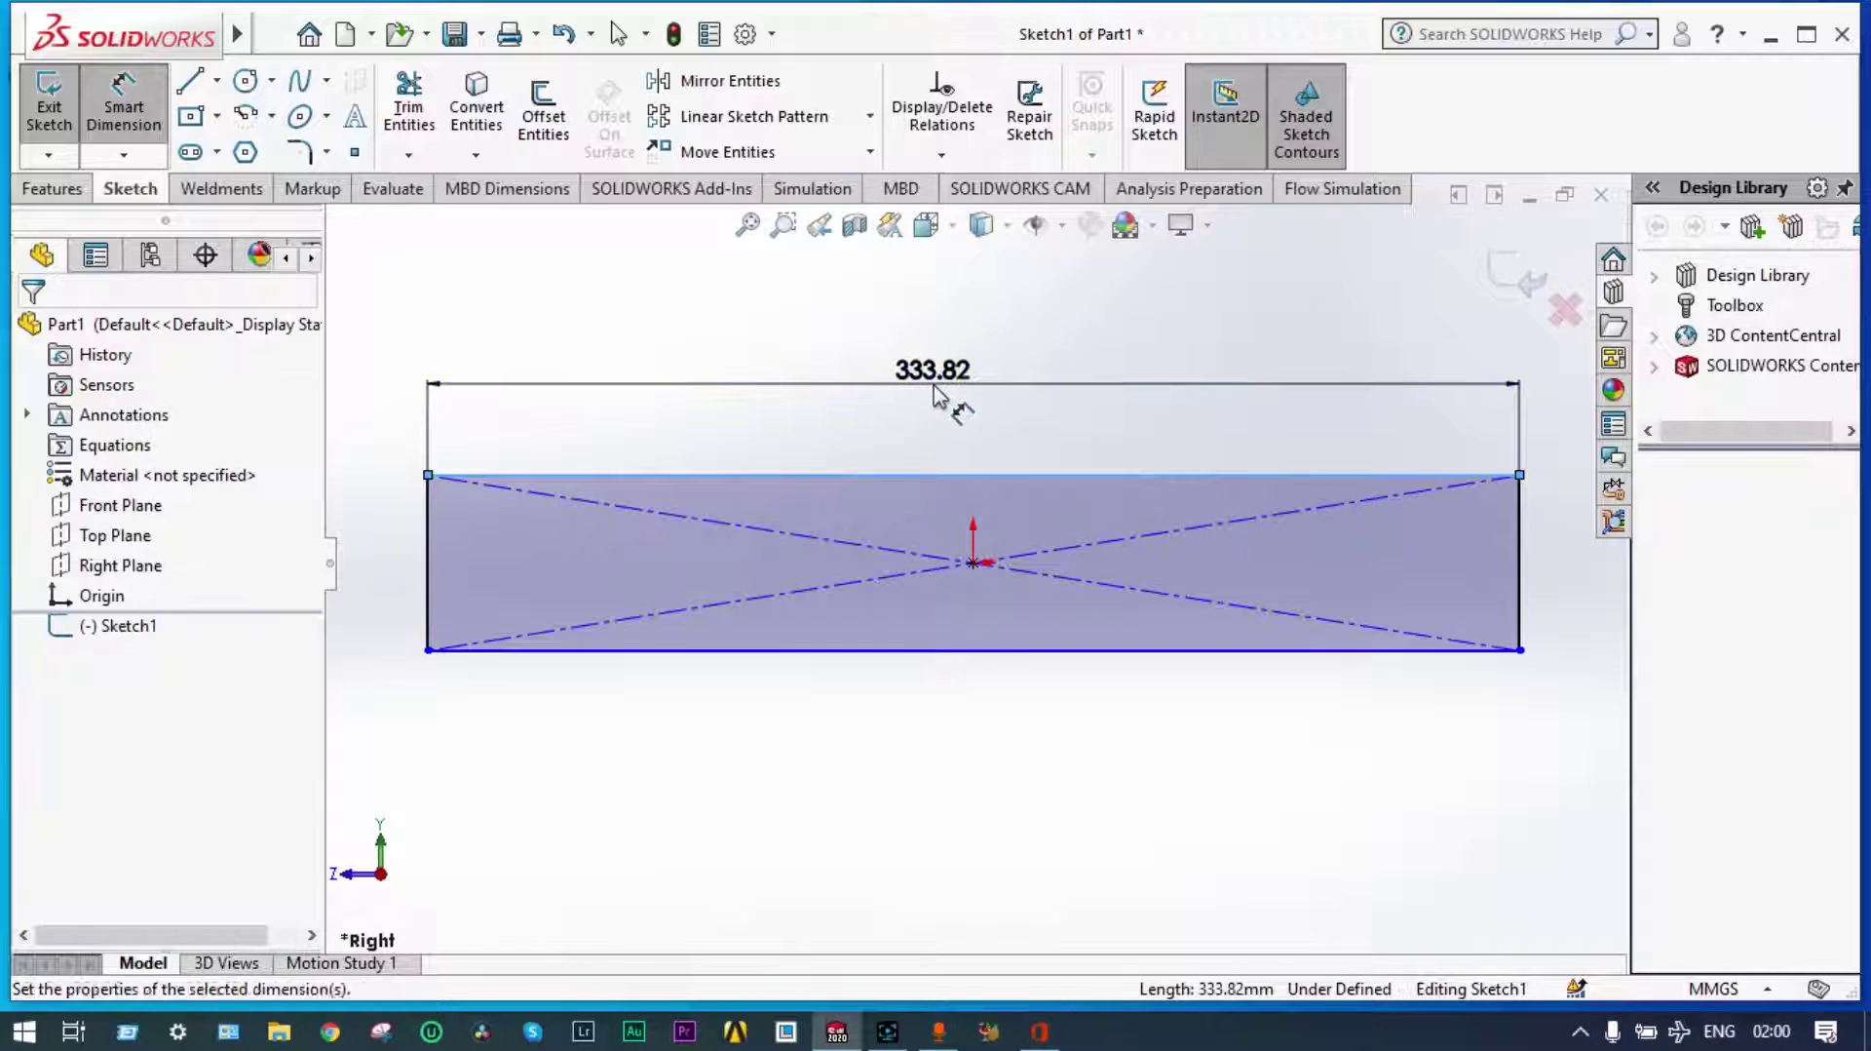
{"action": "left_click", "coordinate": [933, 390]}
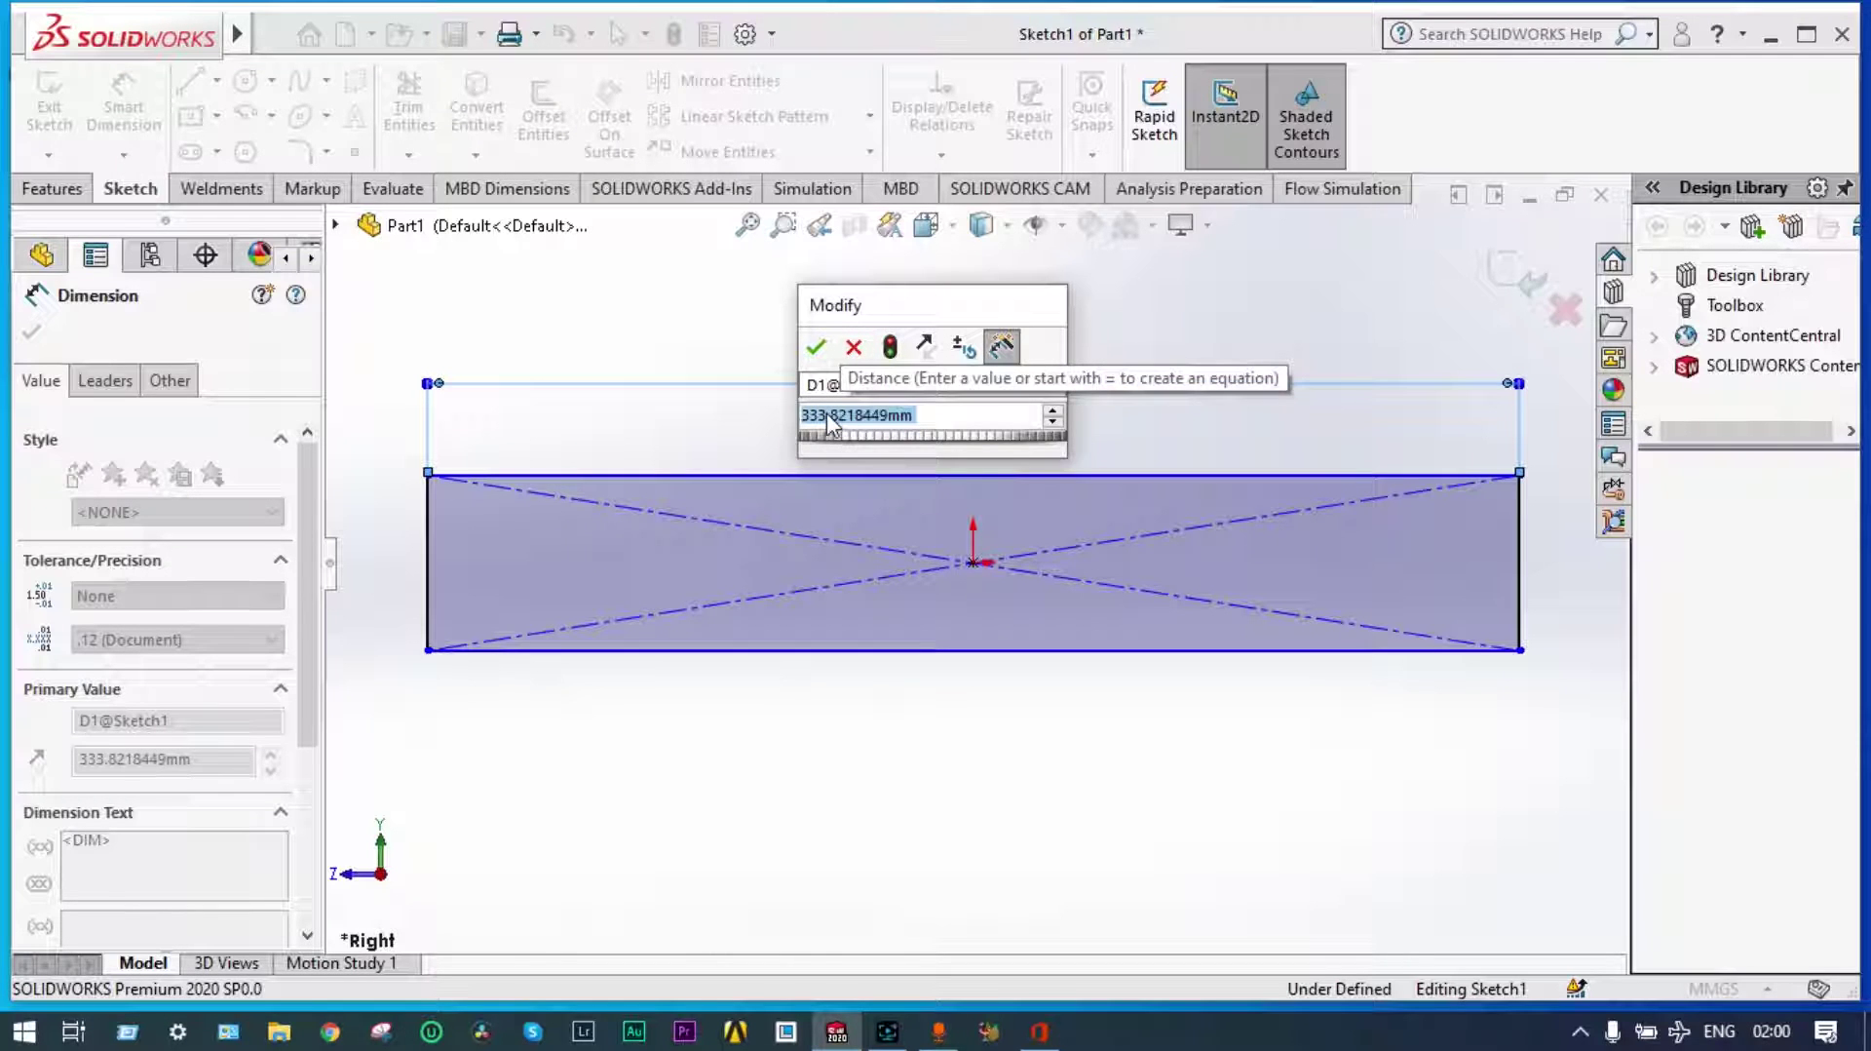
{"action": "type", "text": "500"}
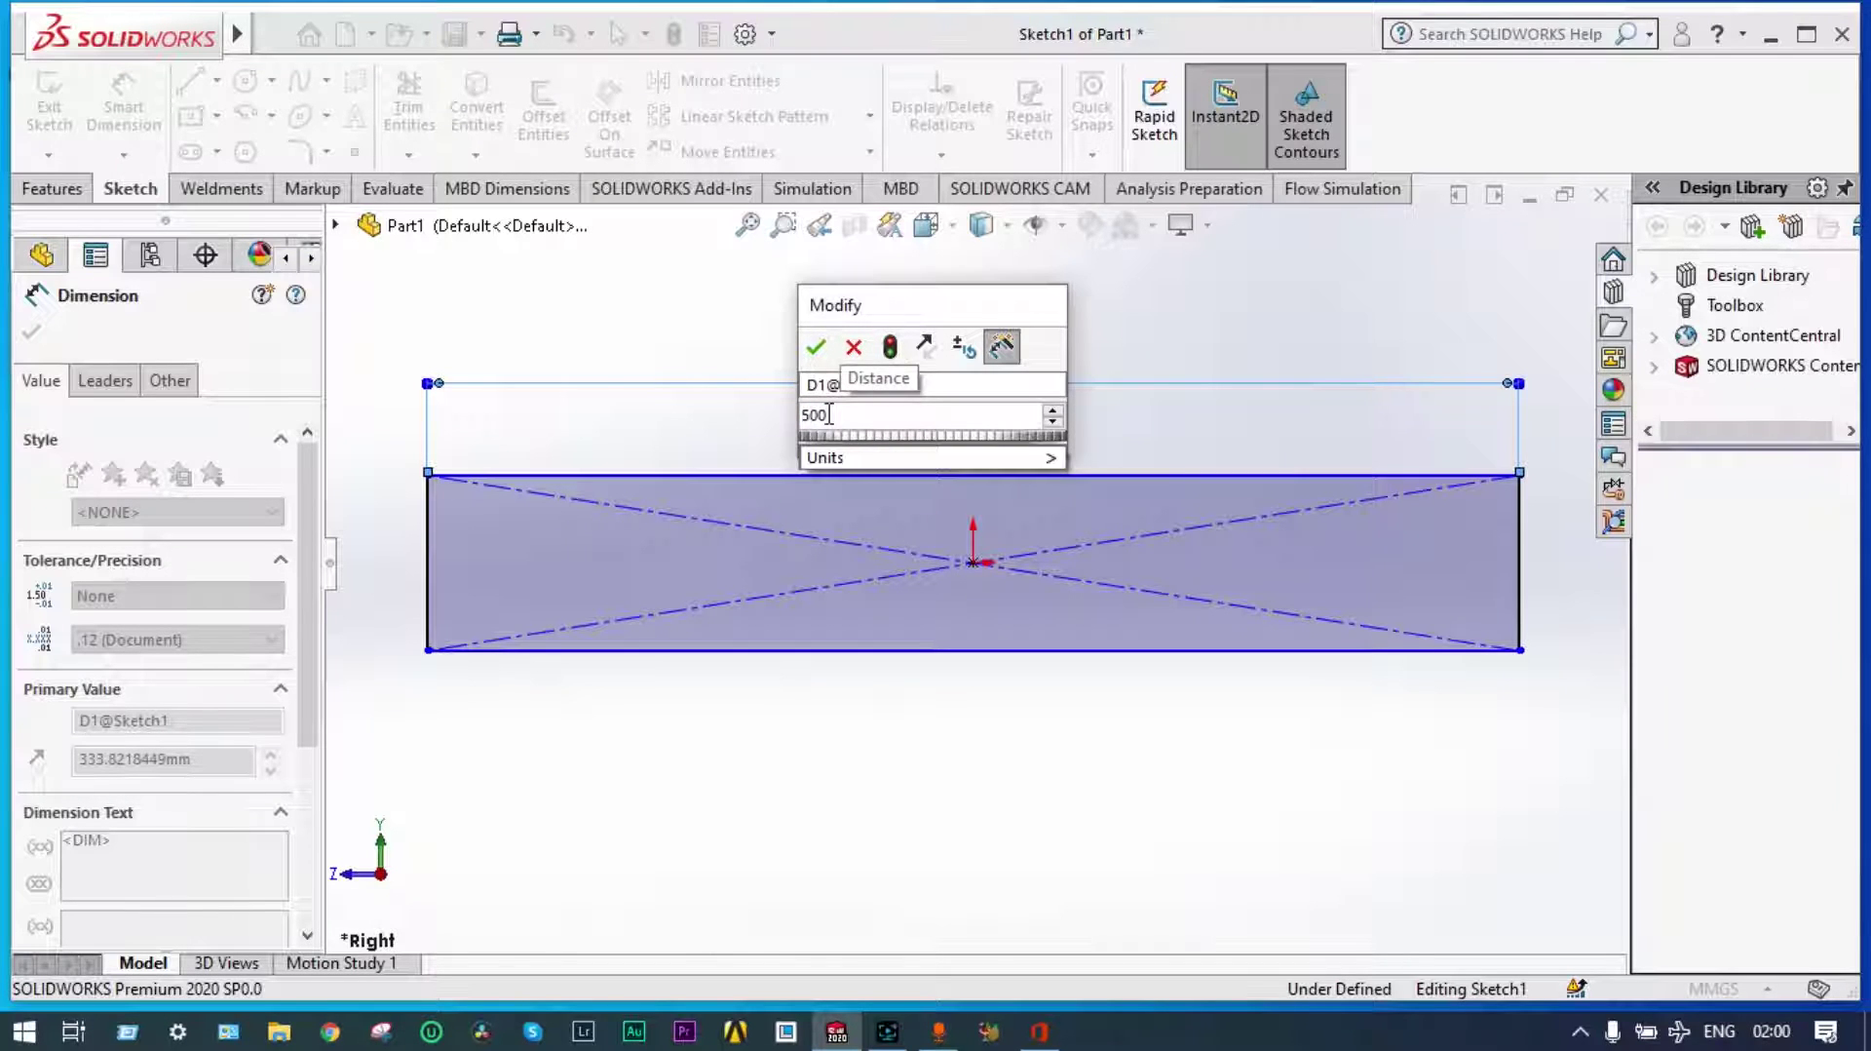
{"action": "key", "text": "Return"}
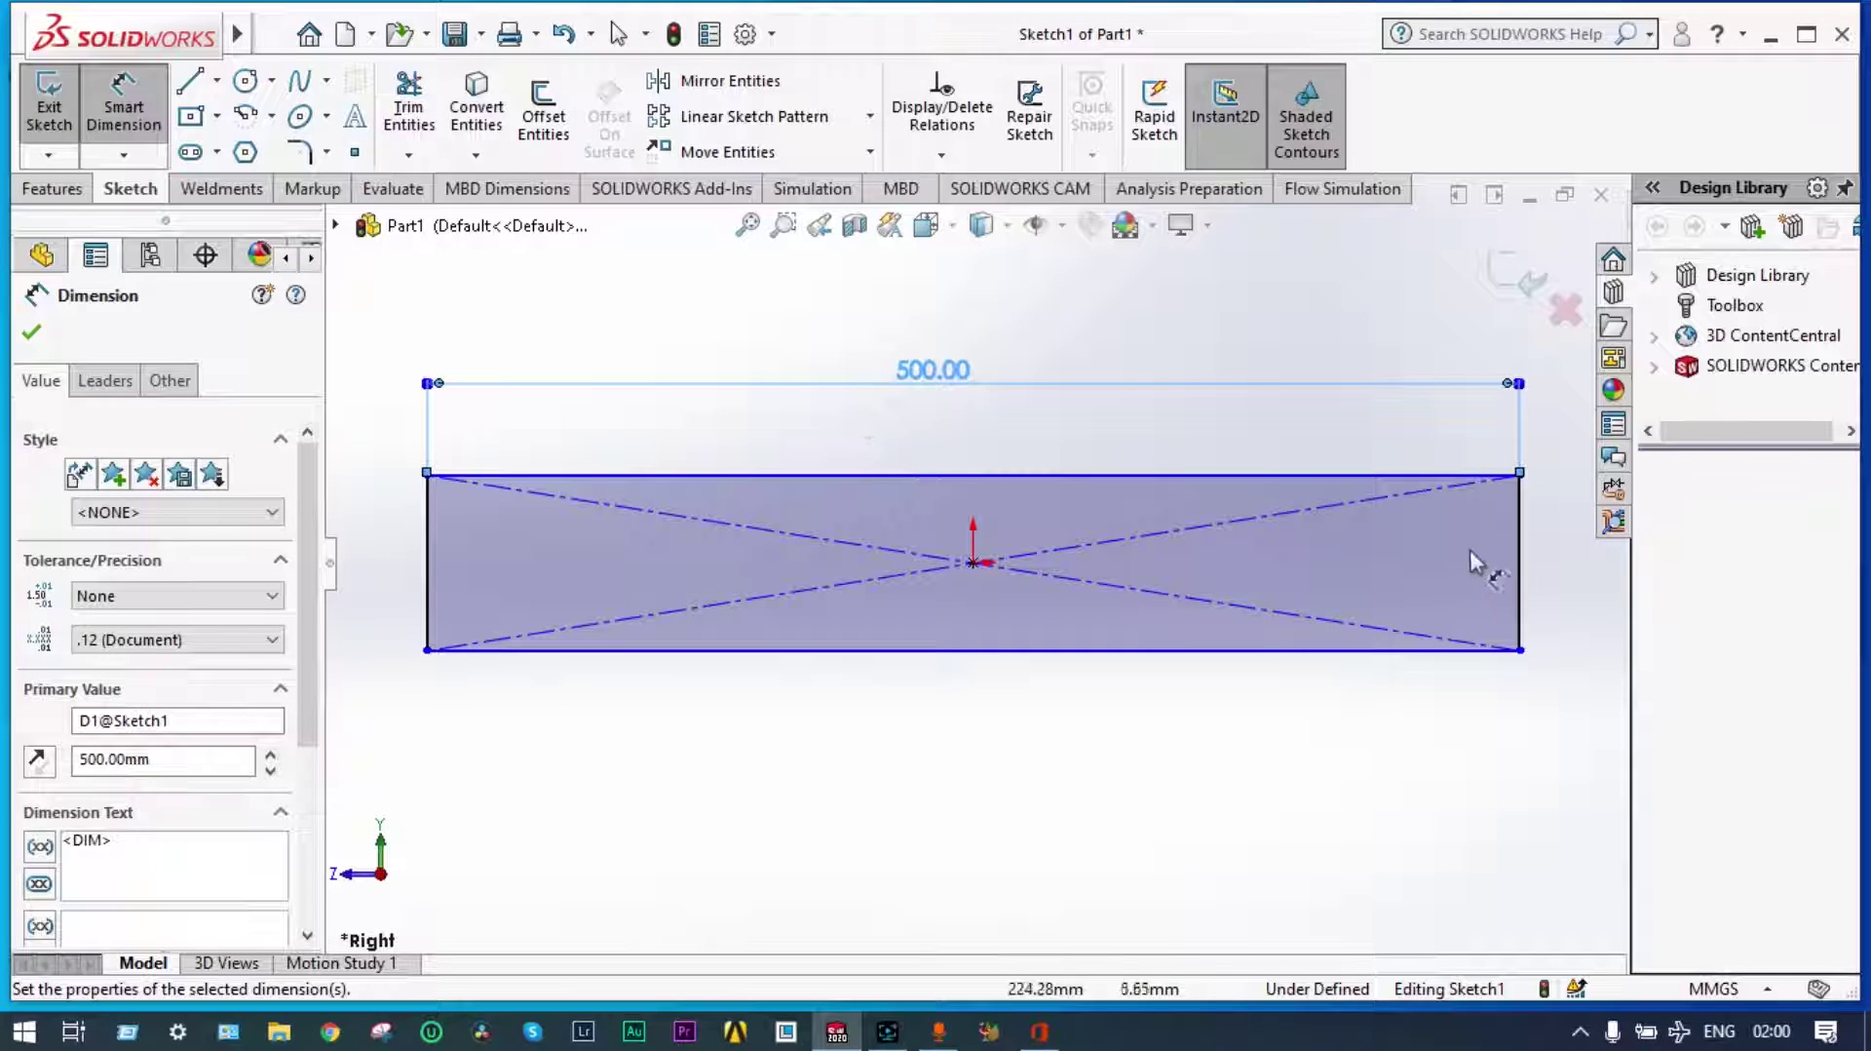
Dimension the rectangle's vertical side to 75 mm
{"action": "left_click", "coordinate": [1523, 554]}
{"action": "left_click", "coordinate": [1553, 551]}
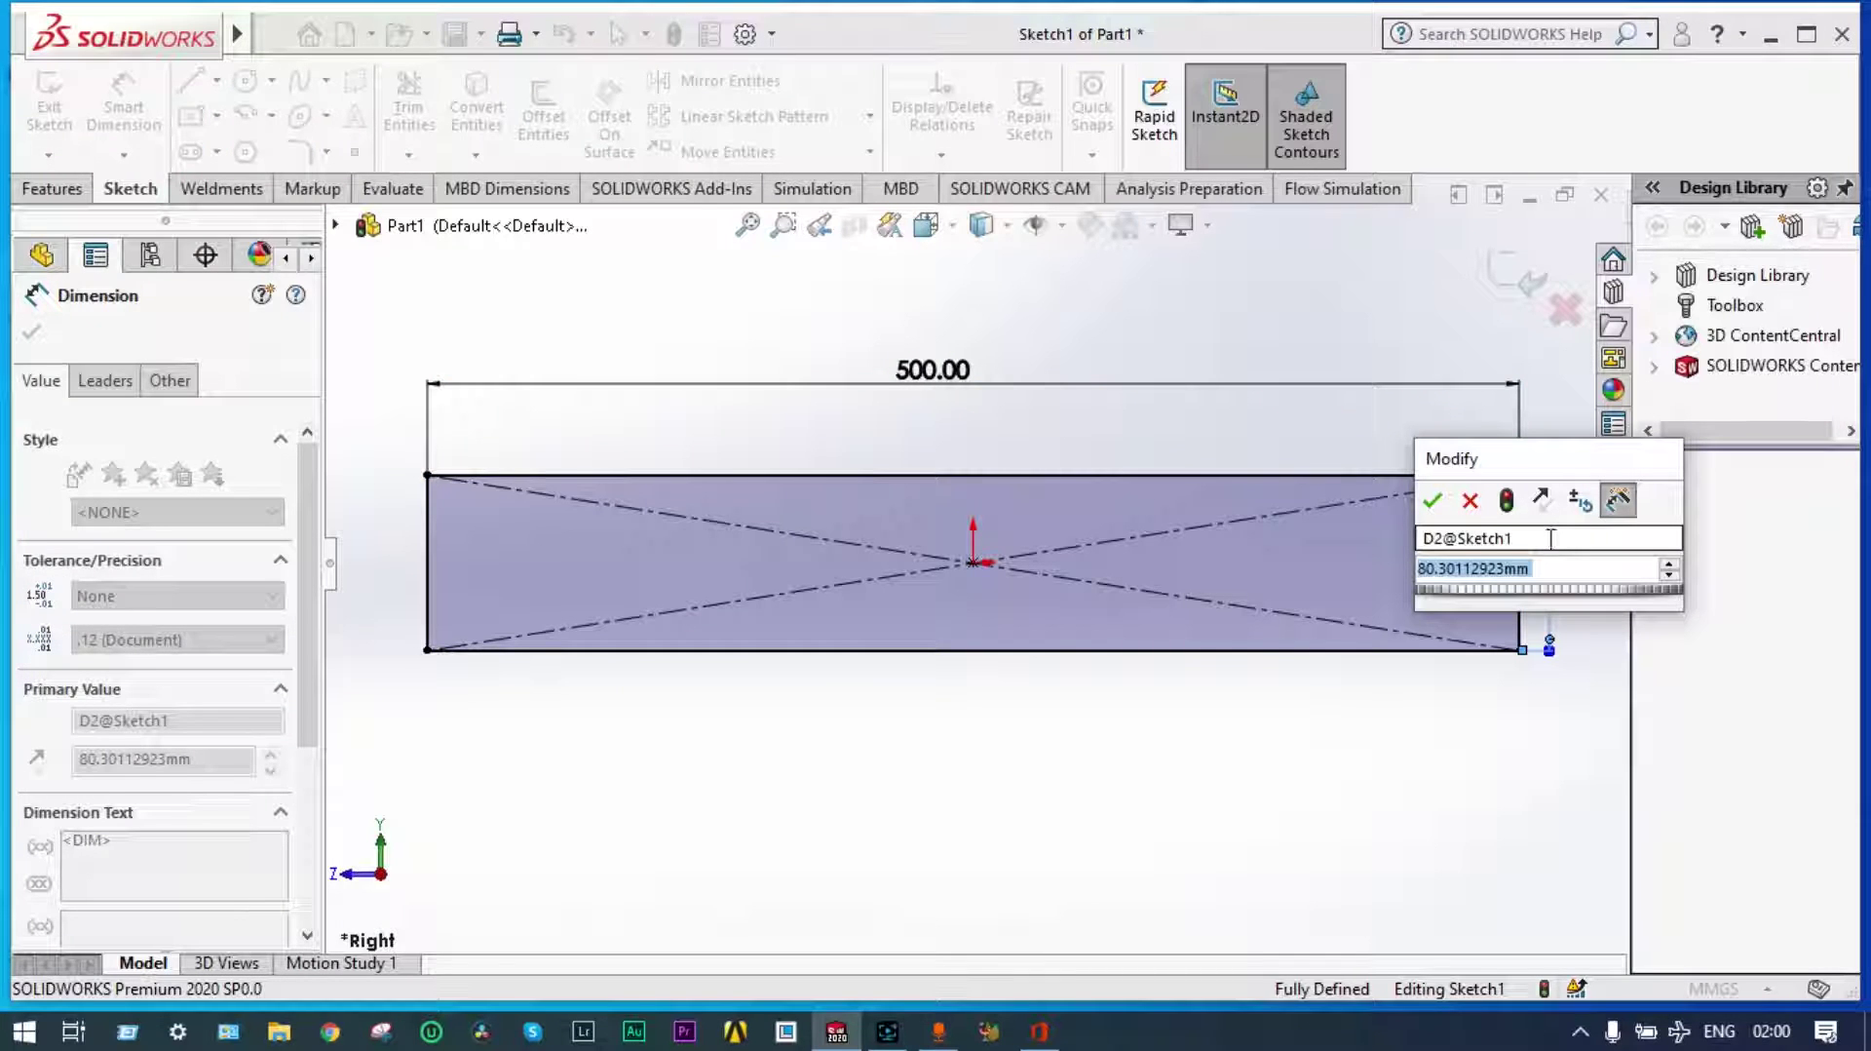
{"action": "type", "text": "75"}
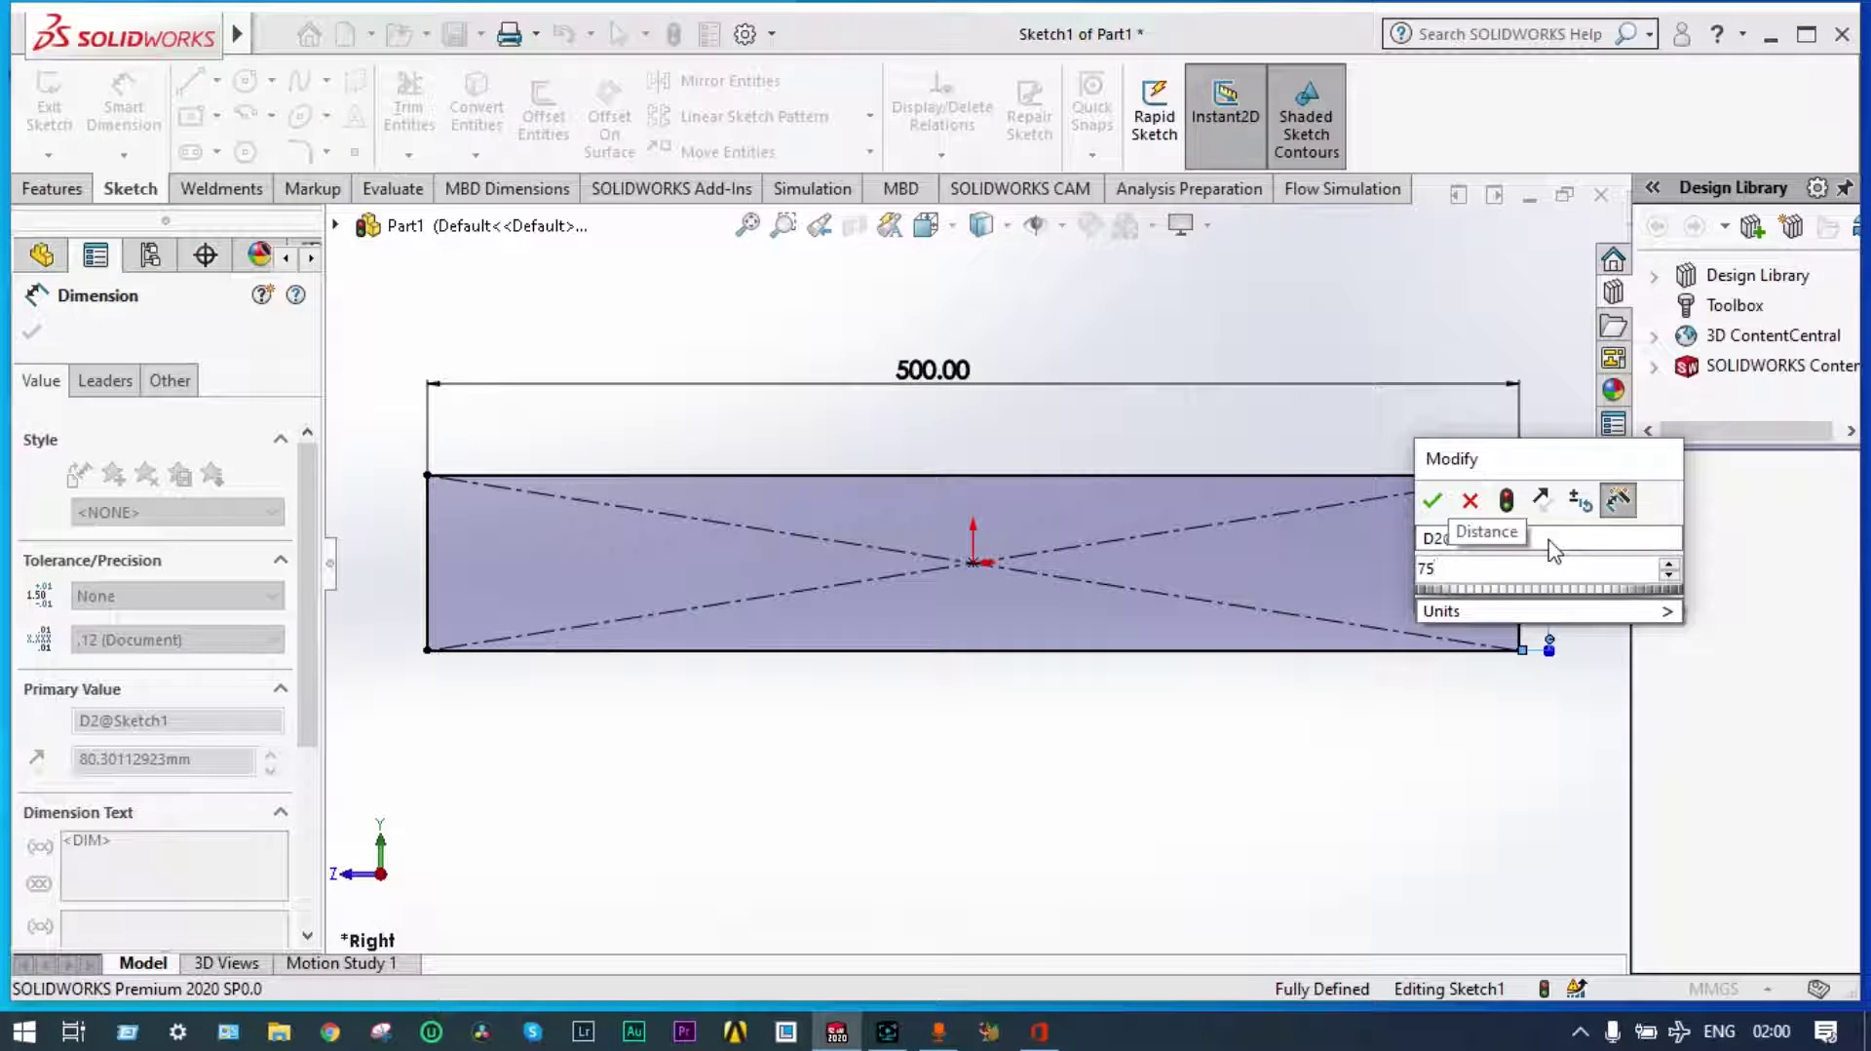
{"action": "key", "text": "Return"}
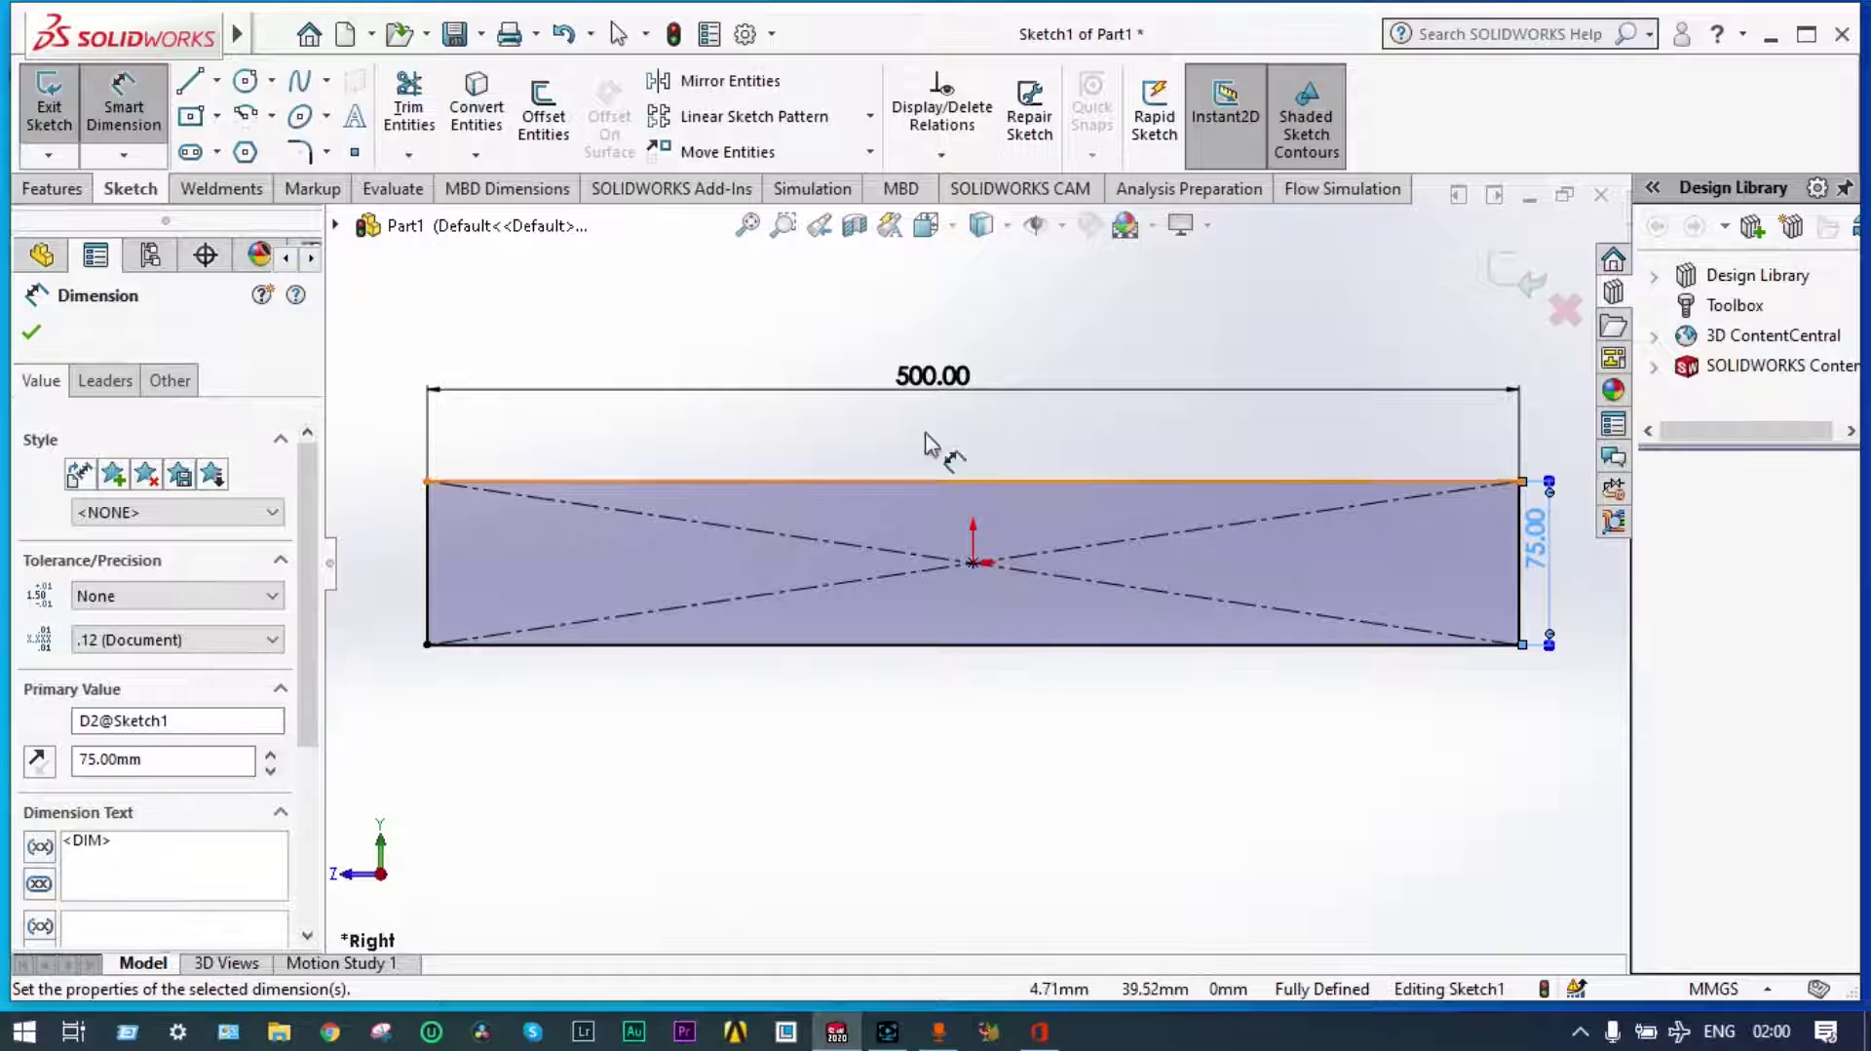
Sketch a circle centred on the origin inside the rectangle and dimension its diameter to 50 mm
{"action": "left_click", "coordinate": [245, 80]}
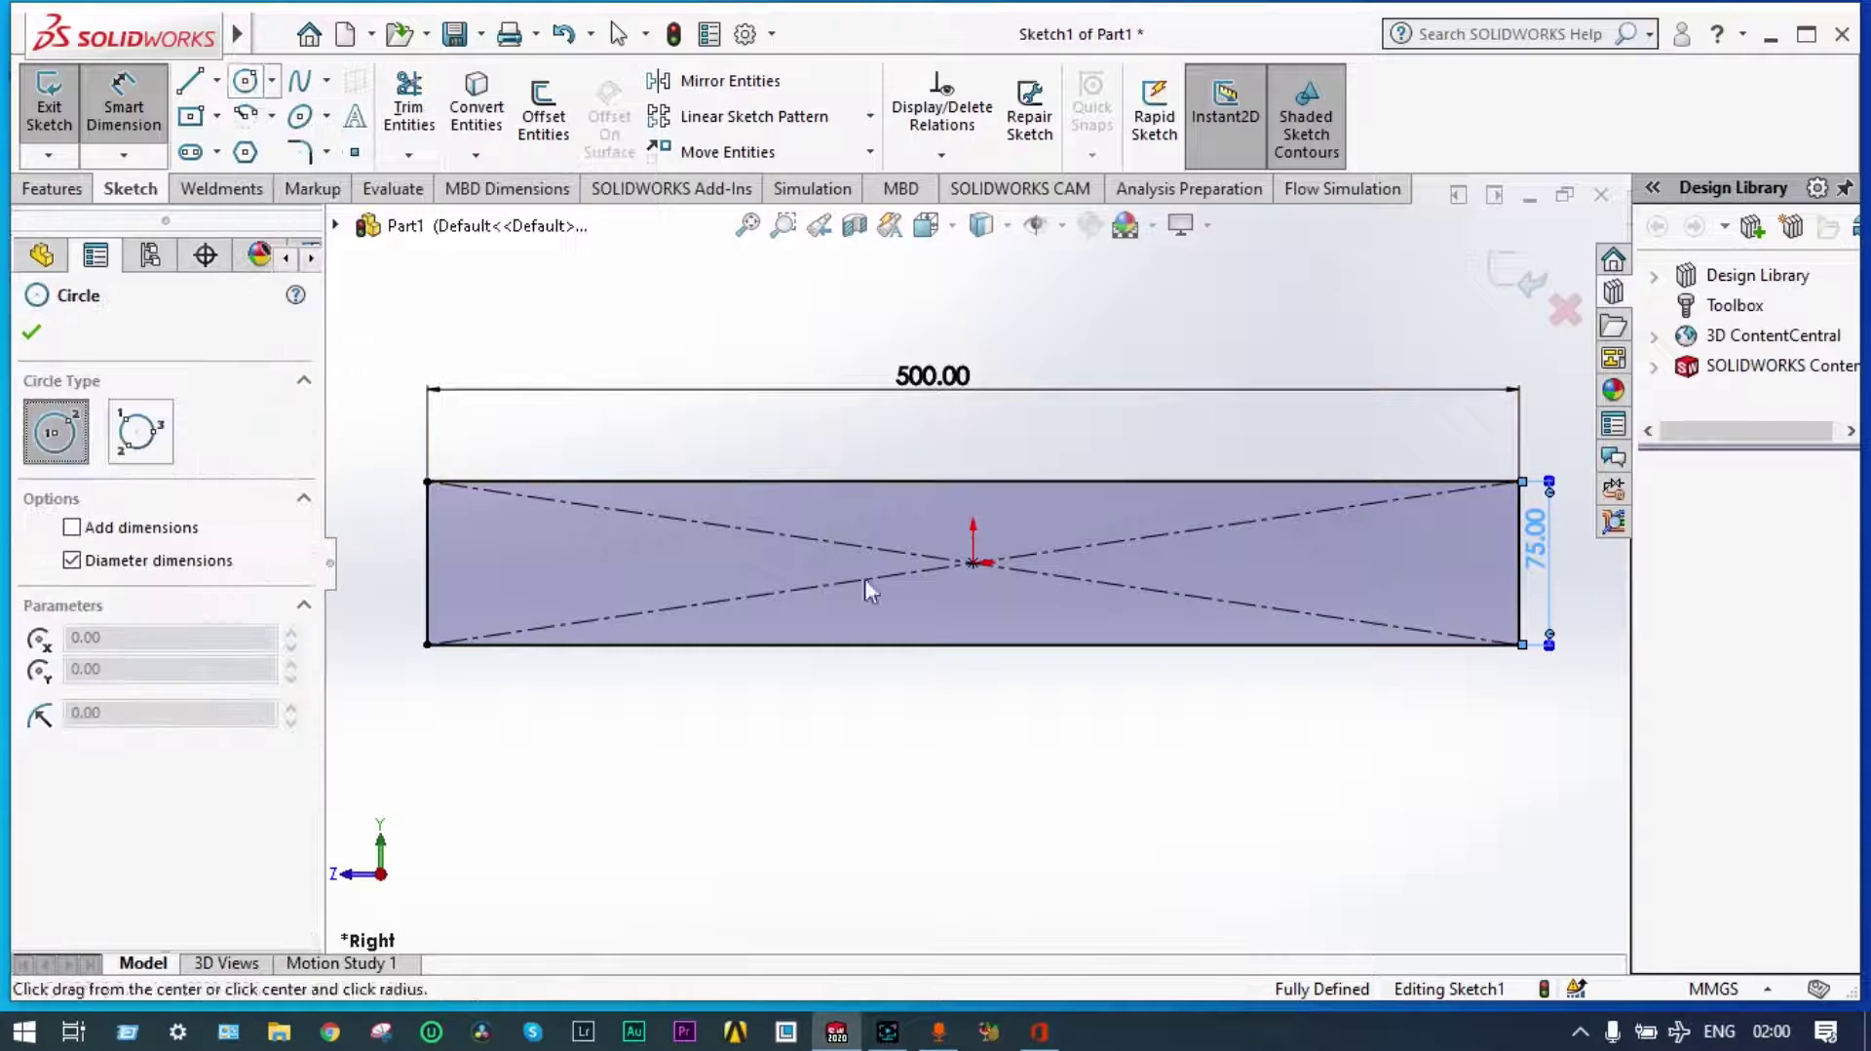
{"action": "left_click", "coordinate": [973, 562]}
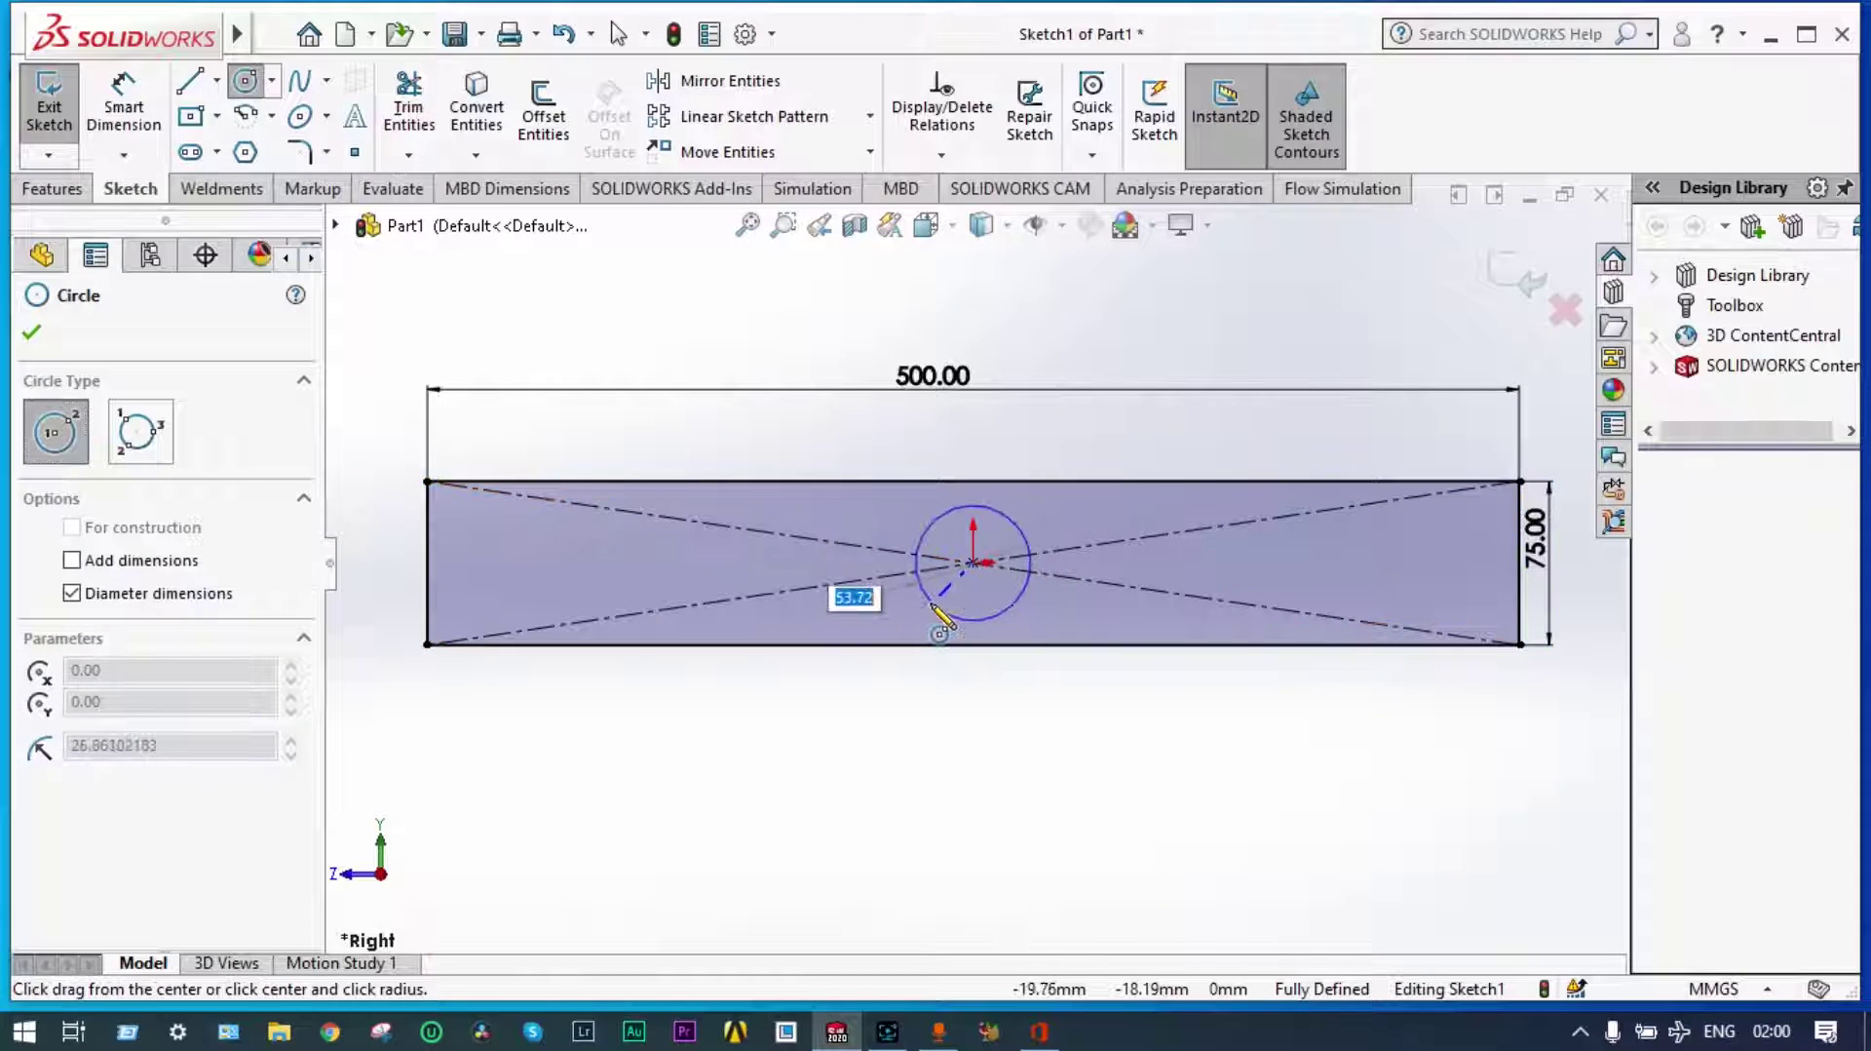
{"action": "left_click", "coordinate": [932, 606]}
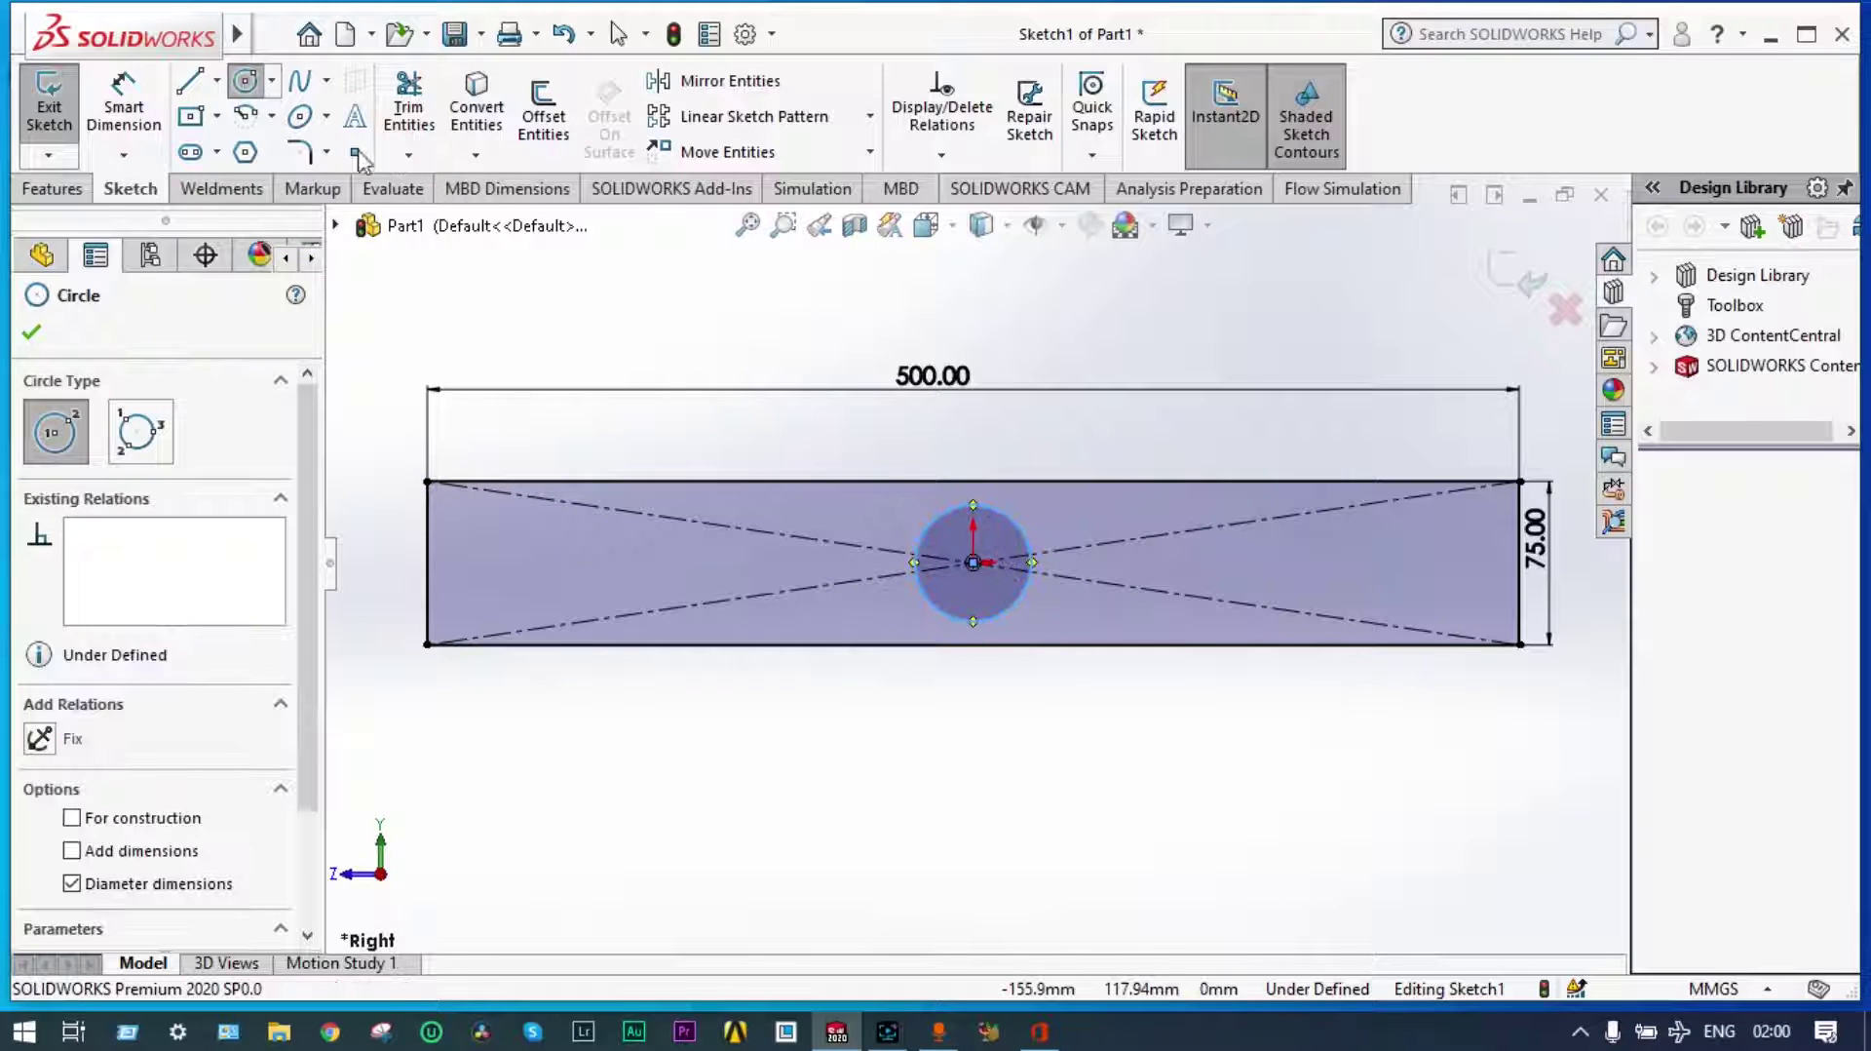
{"action": "left_click", "coordinate": [123, 108]}
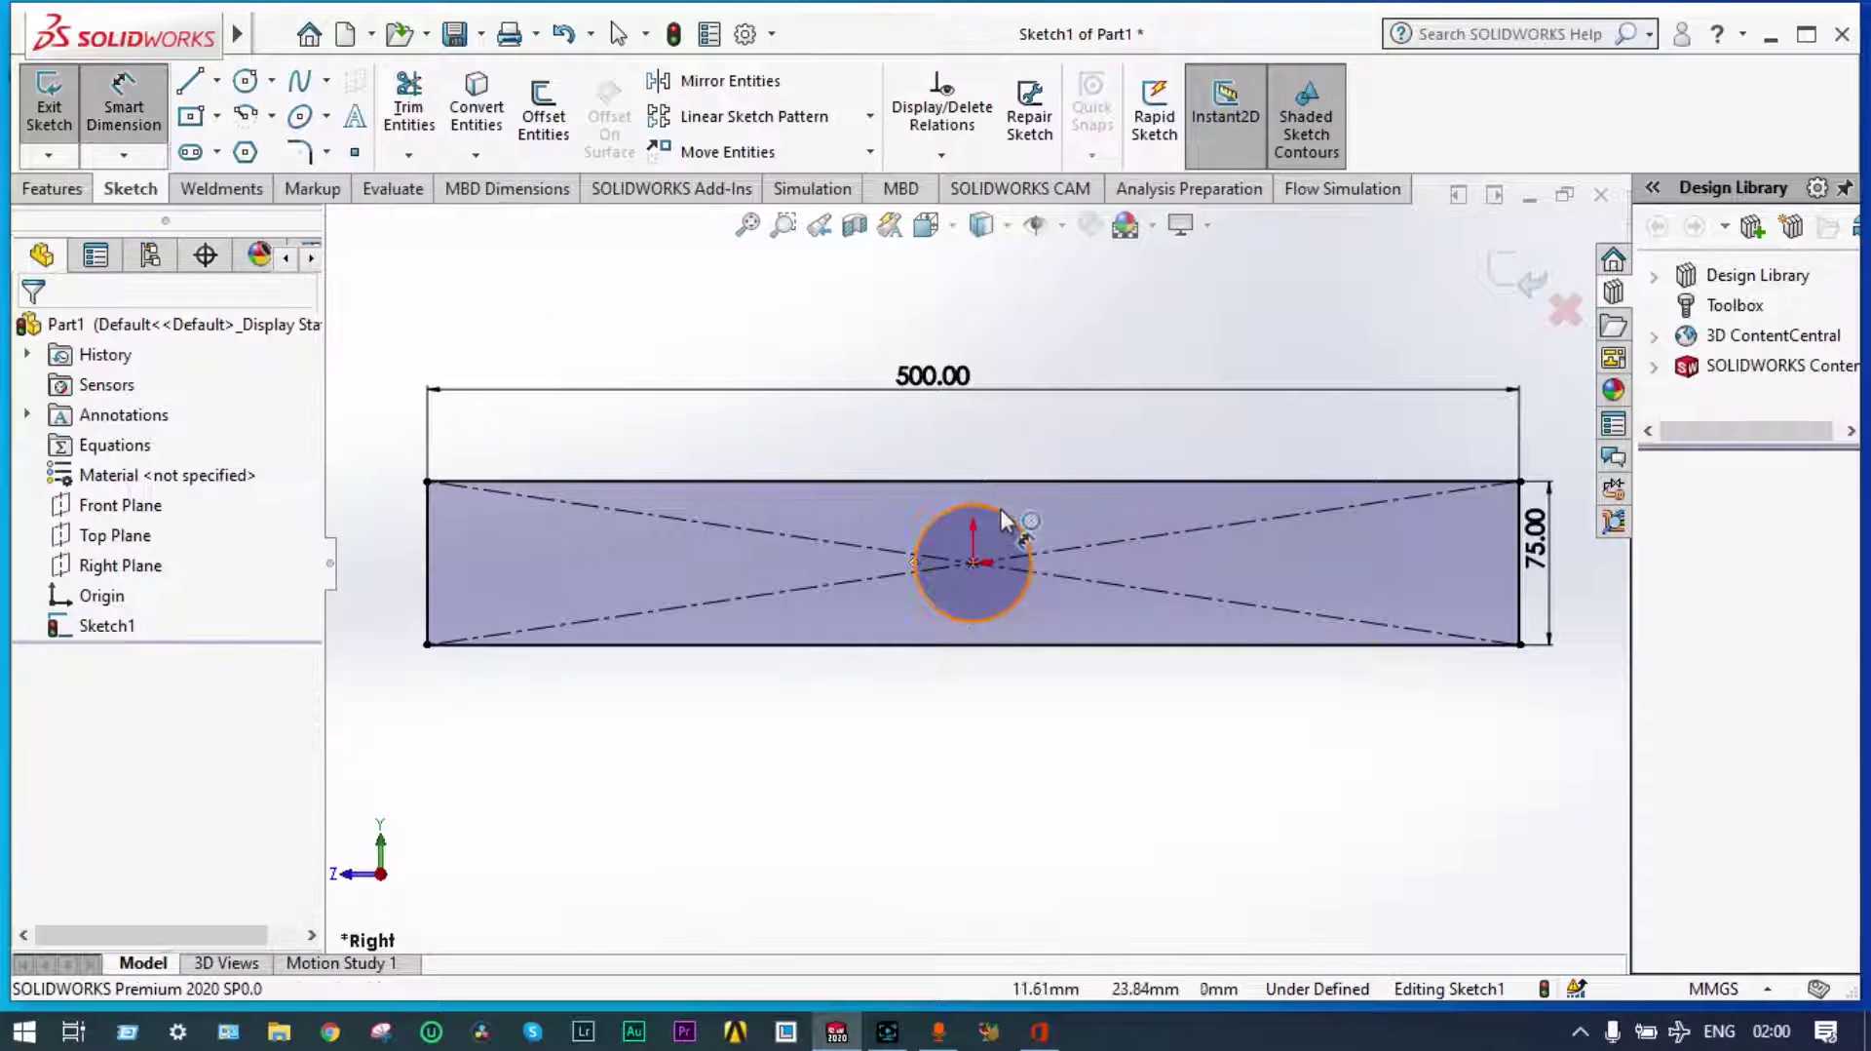
{"action": "left_click", "coordinate": [1009, 520]}
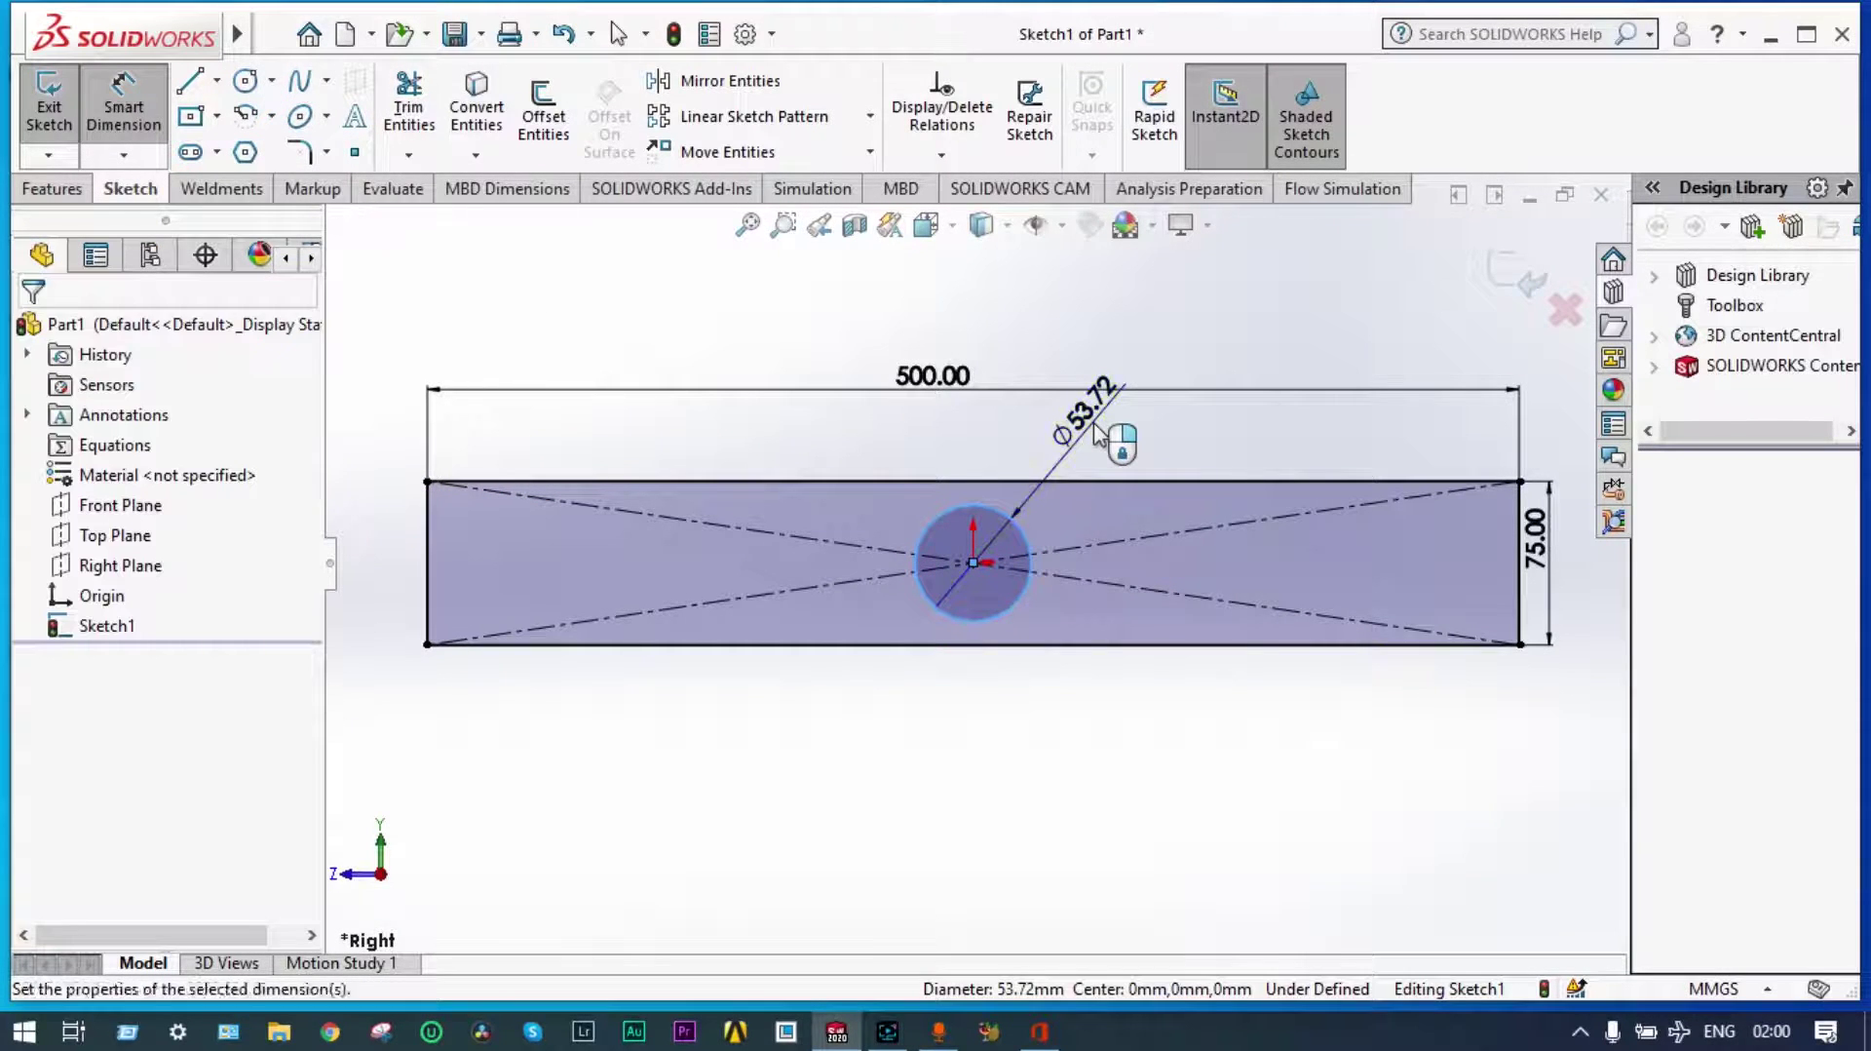
{"action": "left_click", "coordinate": [1099, 434]}
{"action": "type", "text": "5"}
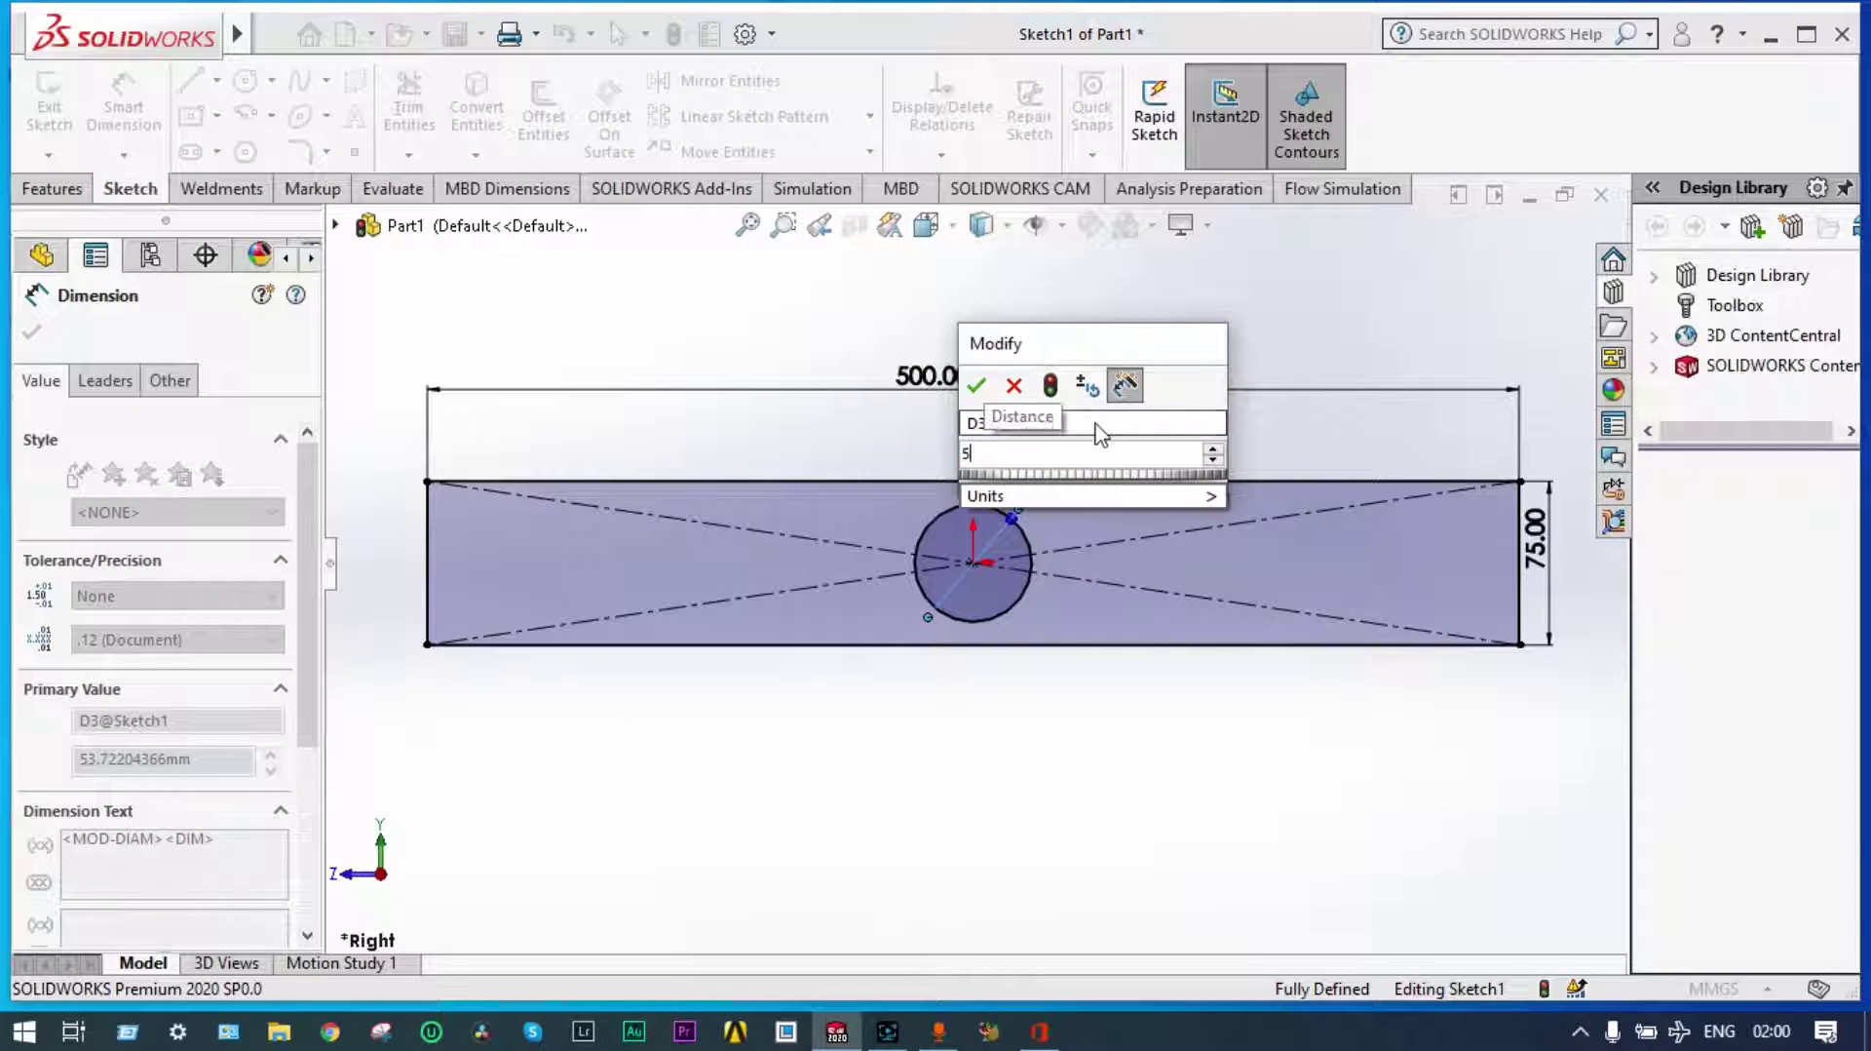
{"action": "type", "text": "0"}
{"action": "key", "text": "Return"}
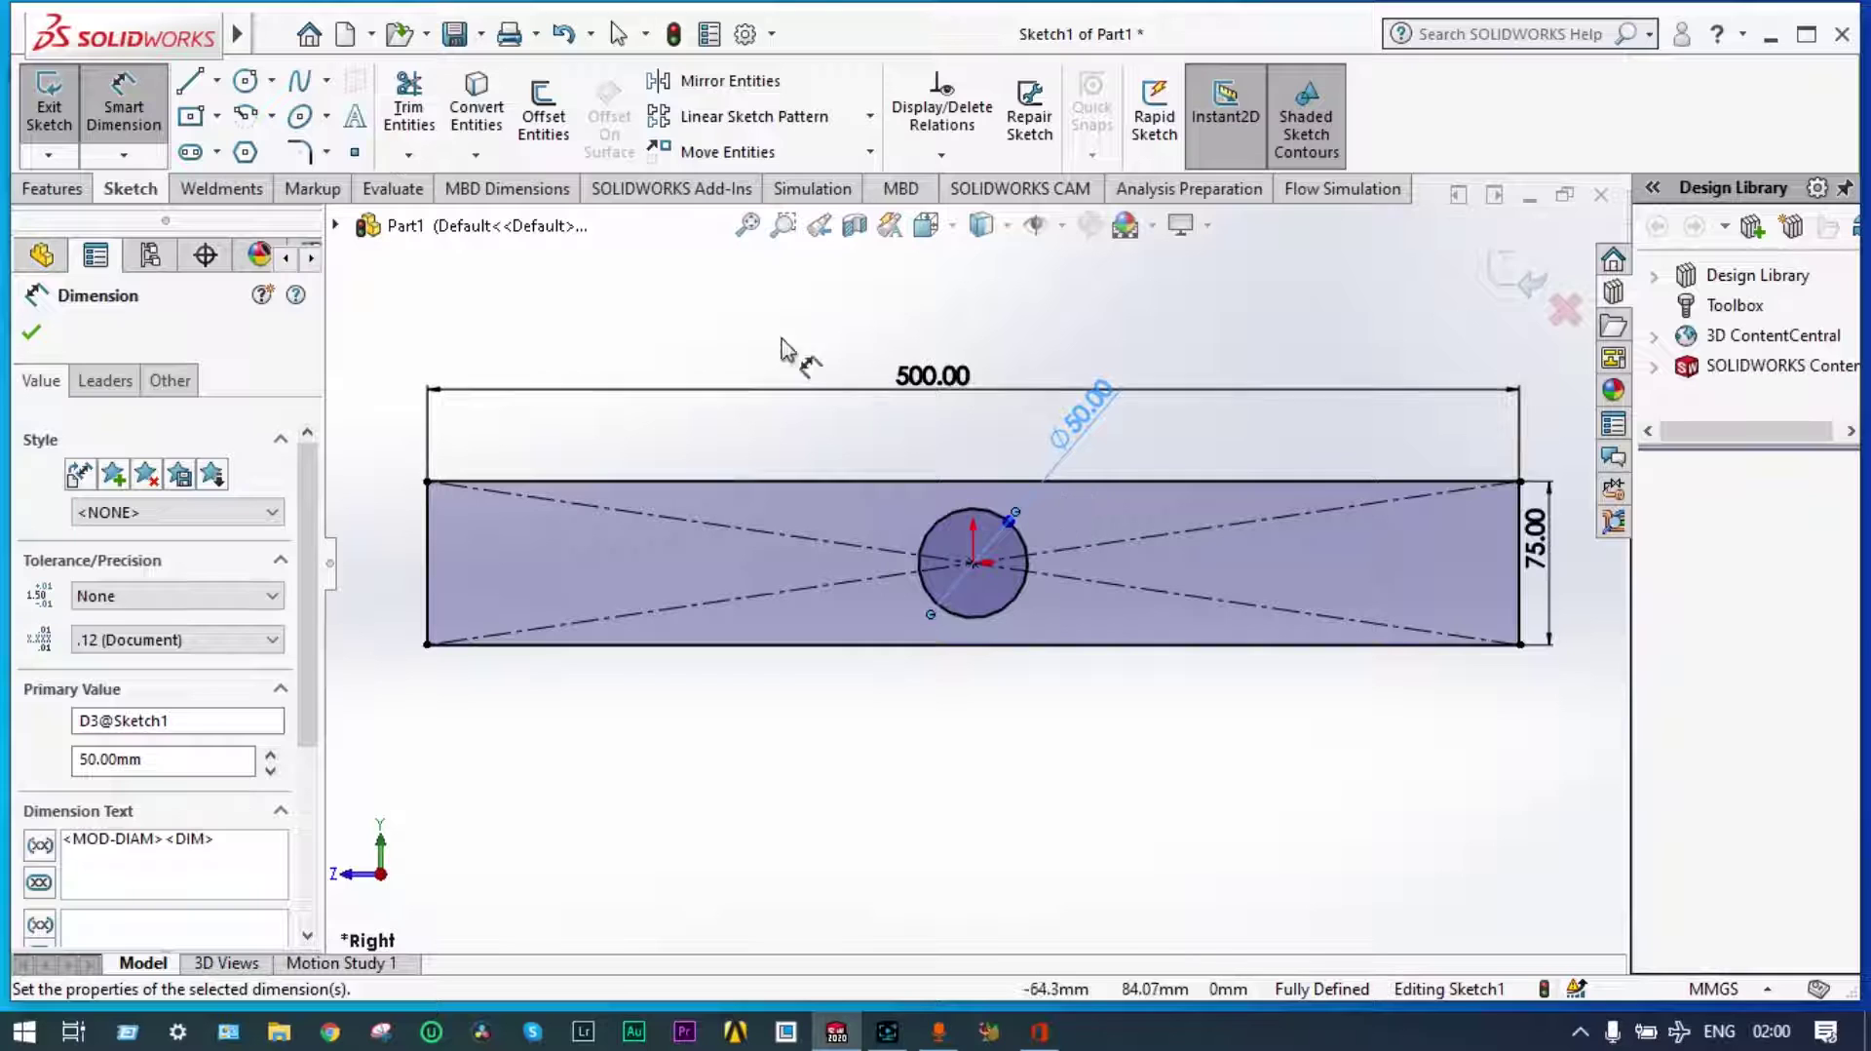
Create a linear sketch pattern of the circle along the X-axis with 3 instances spaced 100 mm apart
{"action": "left_click", "coordinate": [732, 118]}
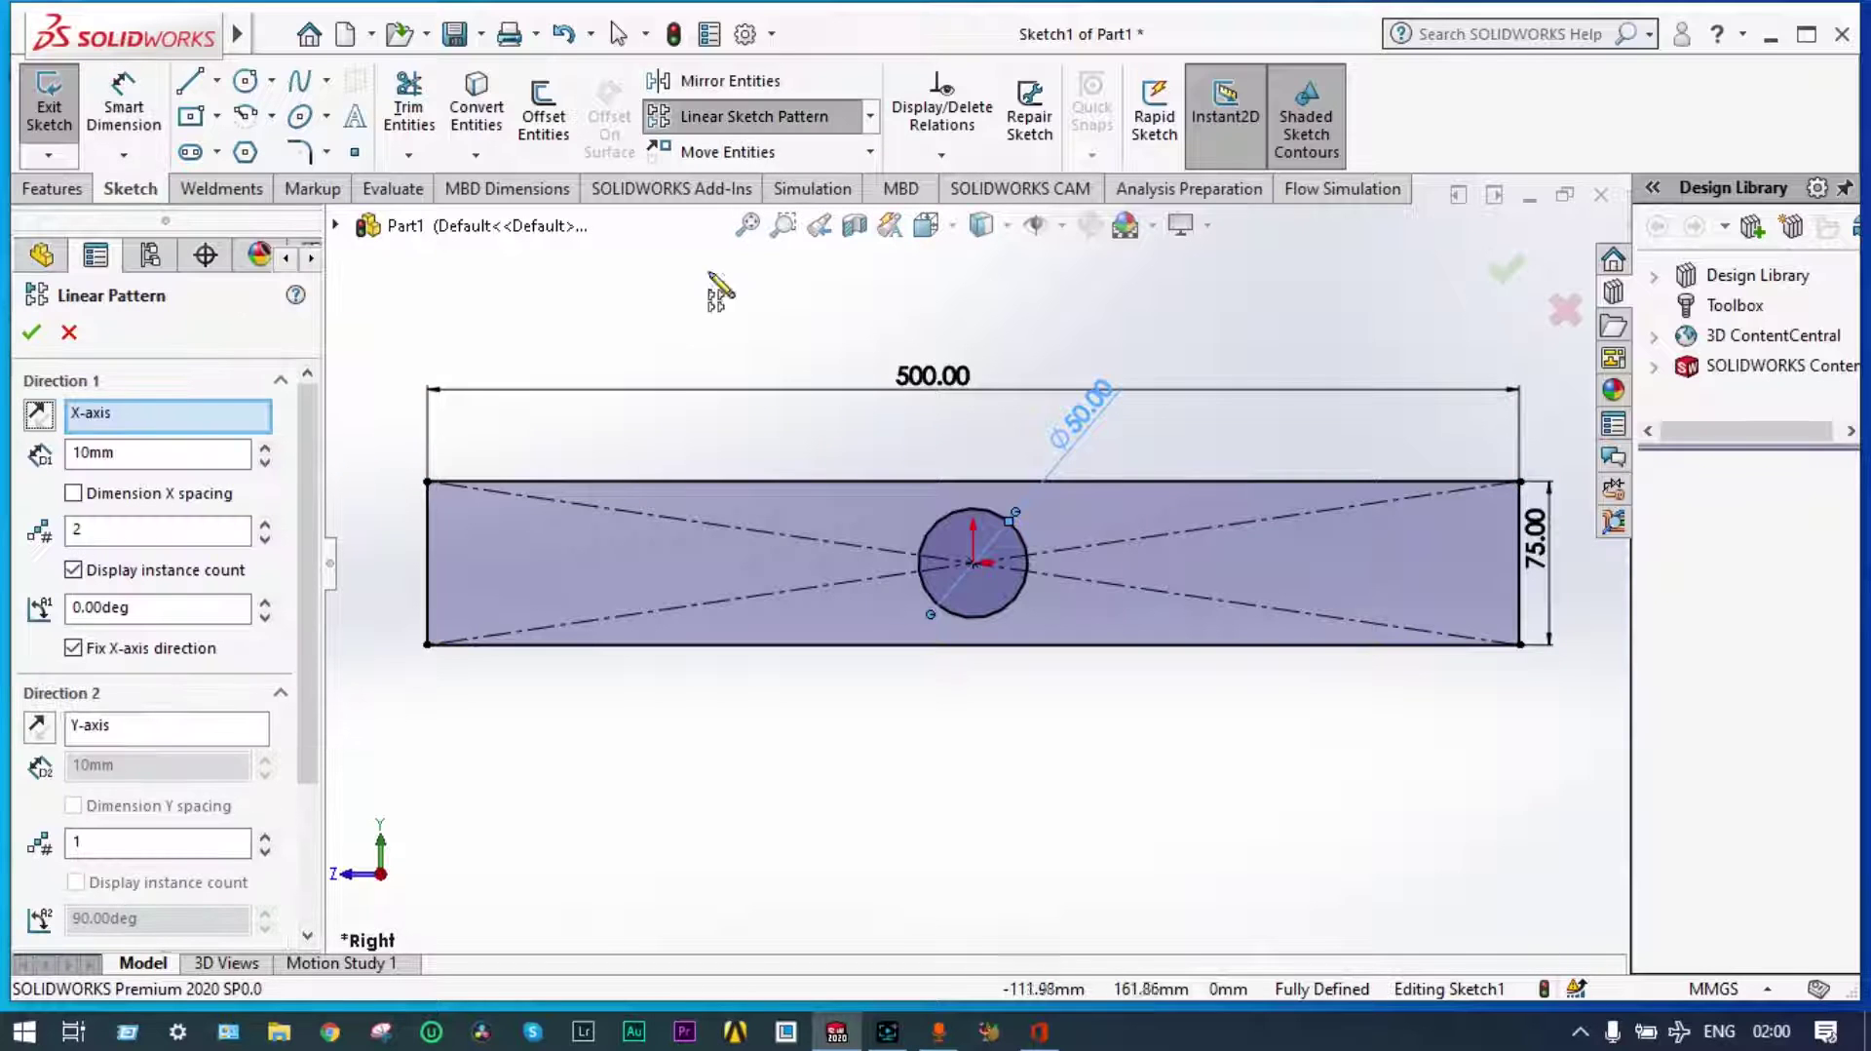
{"action": "left_click_drag", "start_coordinate": [303, 708], "coordinate": [302, 825]}
{"action": "left_click", "coordinate": [261, 890]}
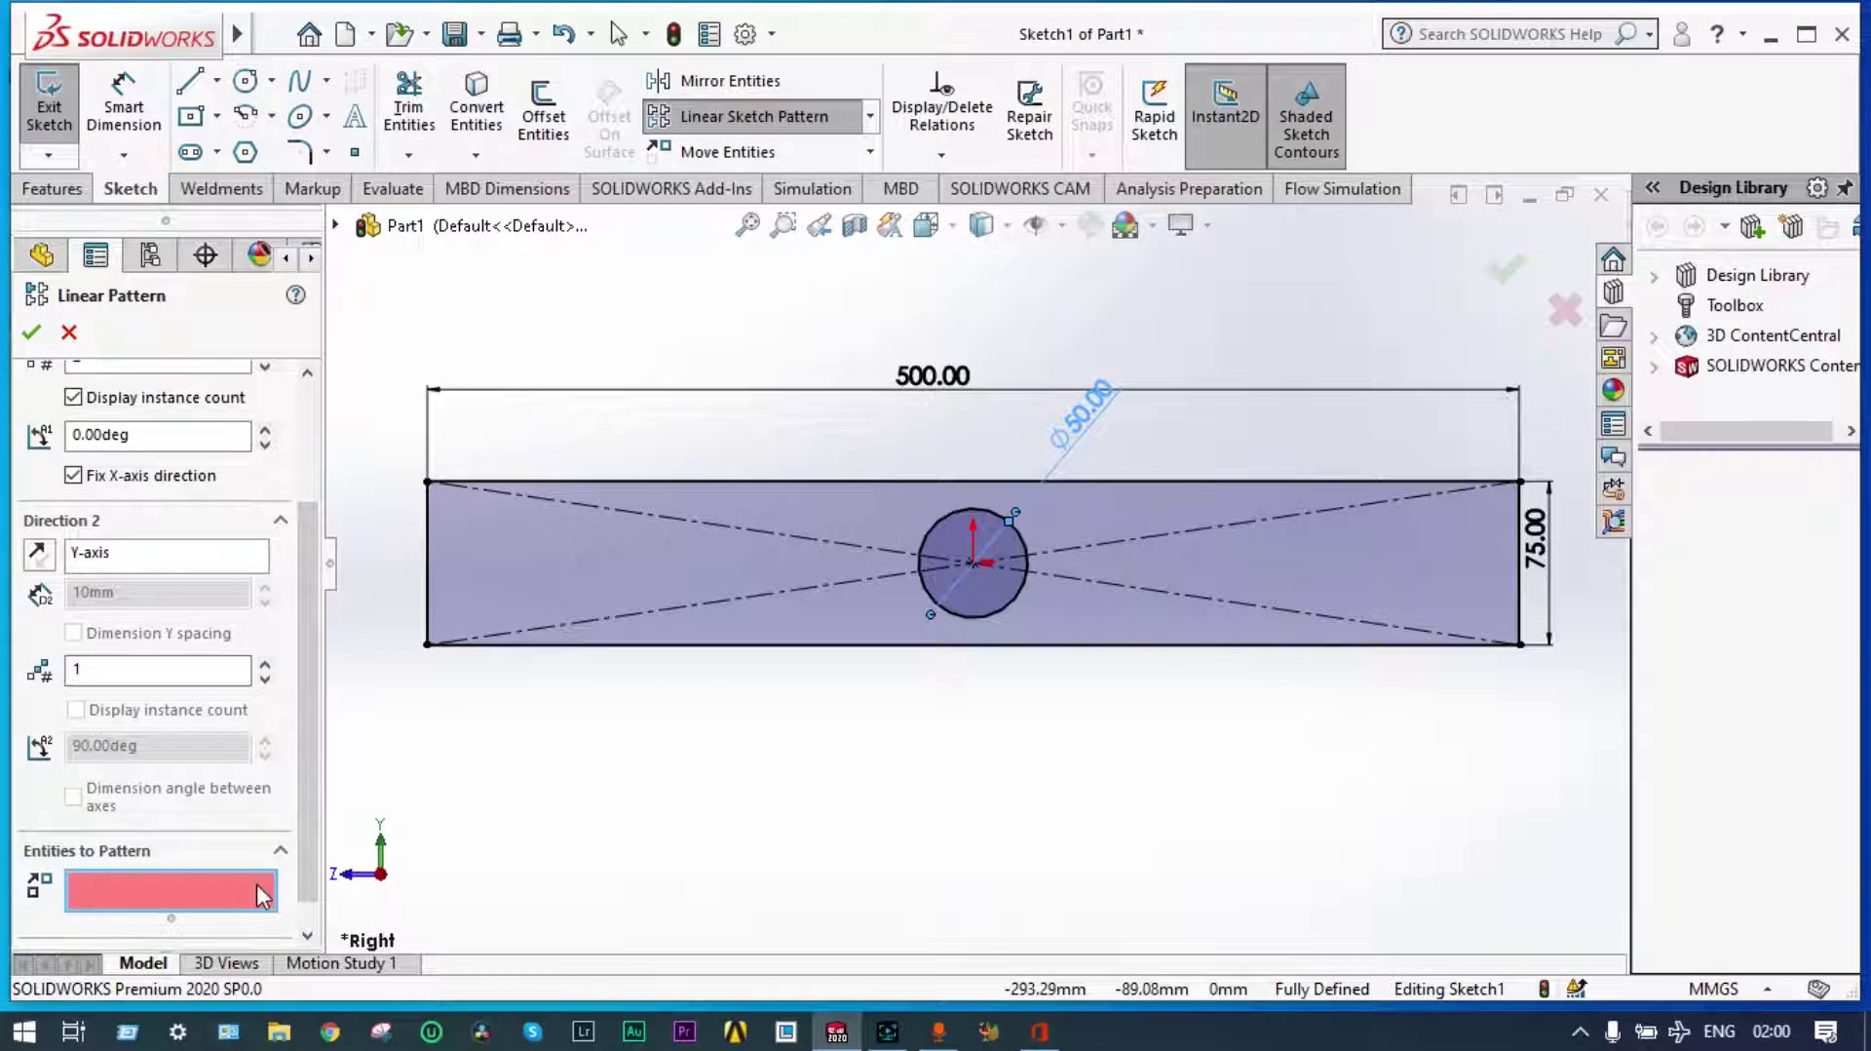
{"action": "left_click", "coordinate": [929, 541]}
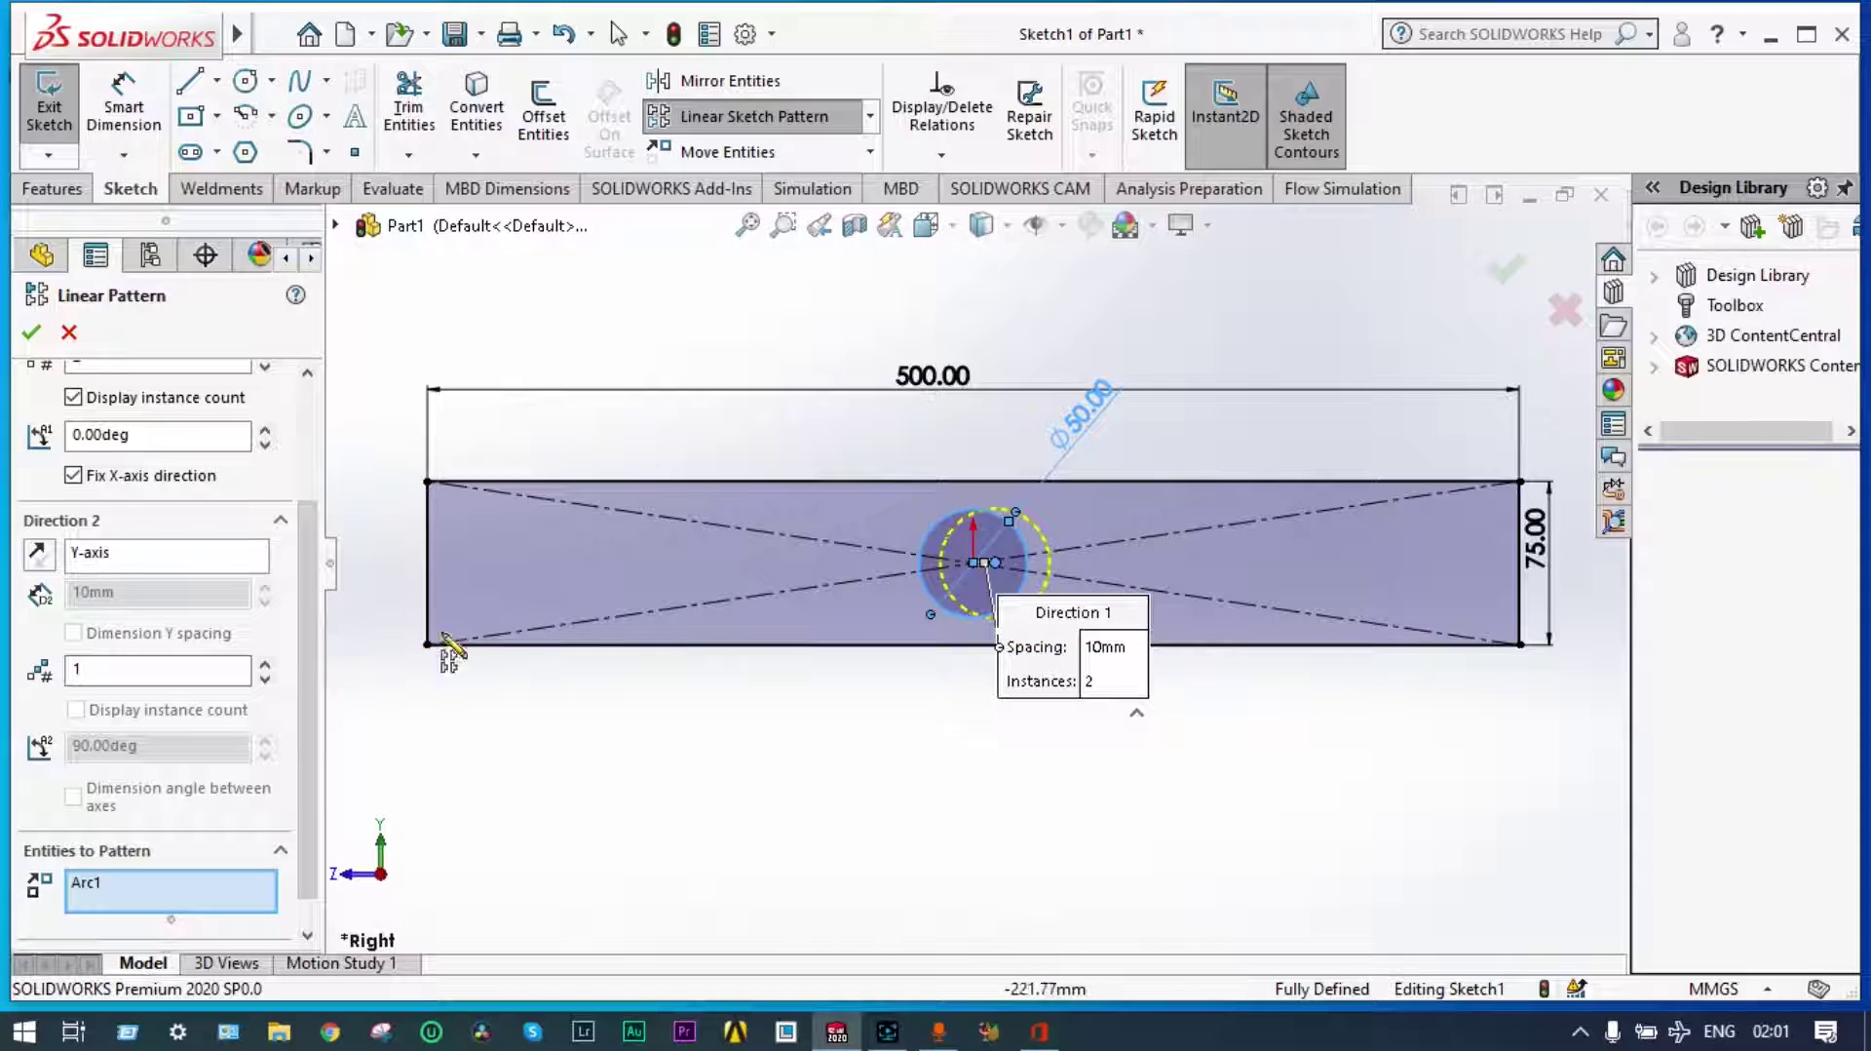
{"action": "left_click_drag", "start_coordinate": [308, 561], "coordinate": [316, 446]}
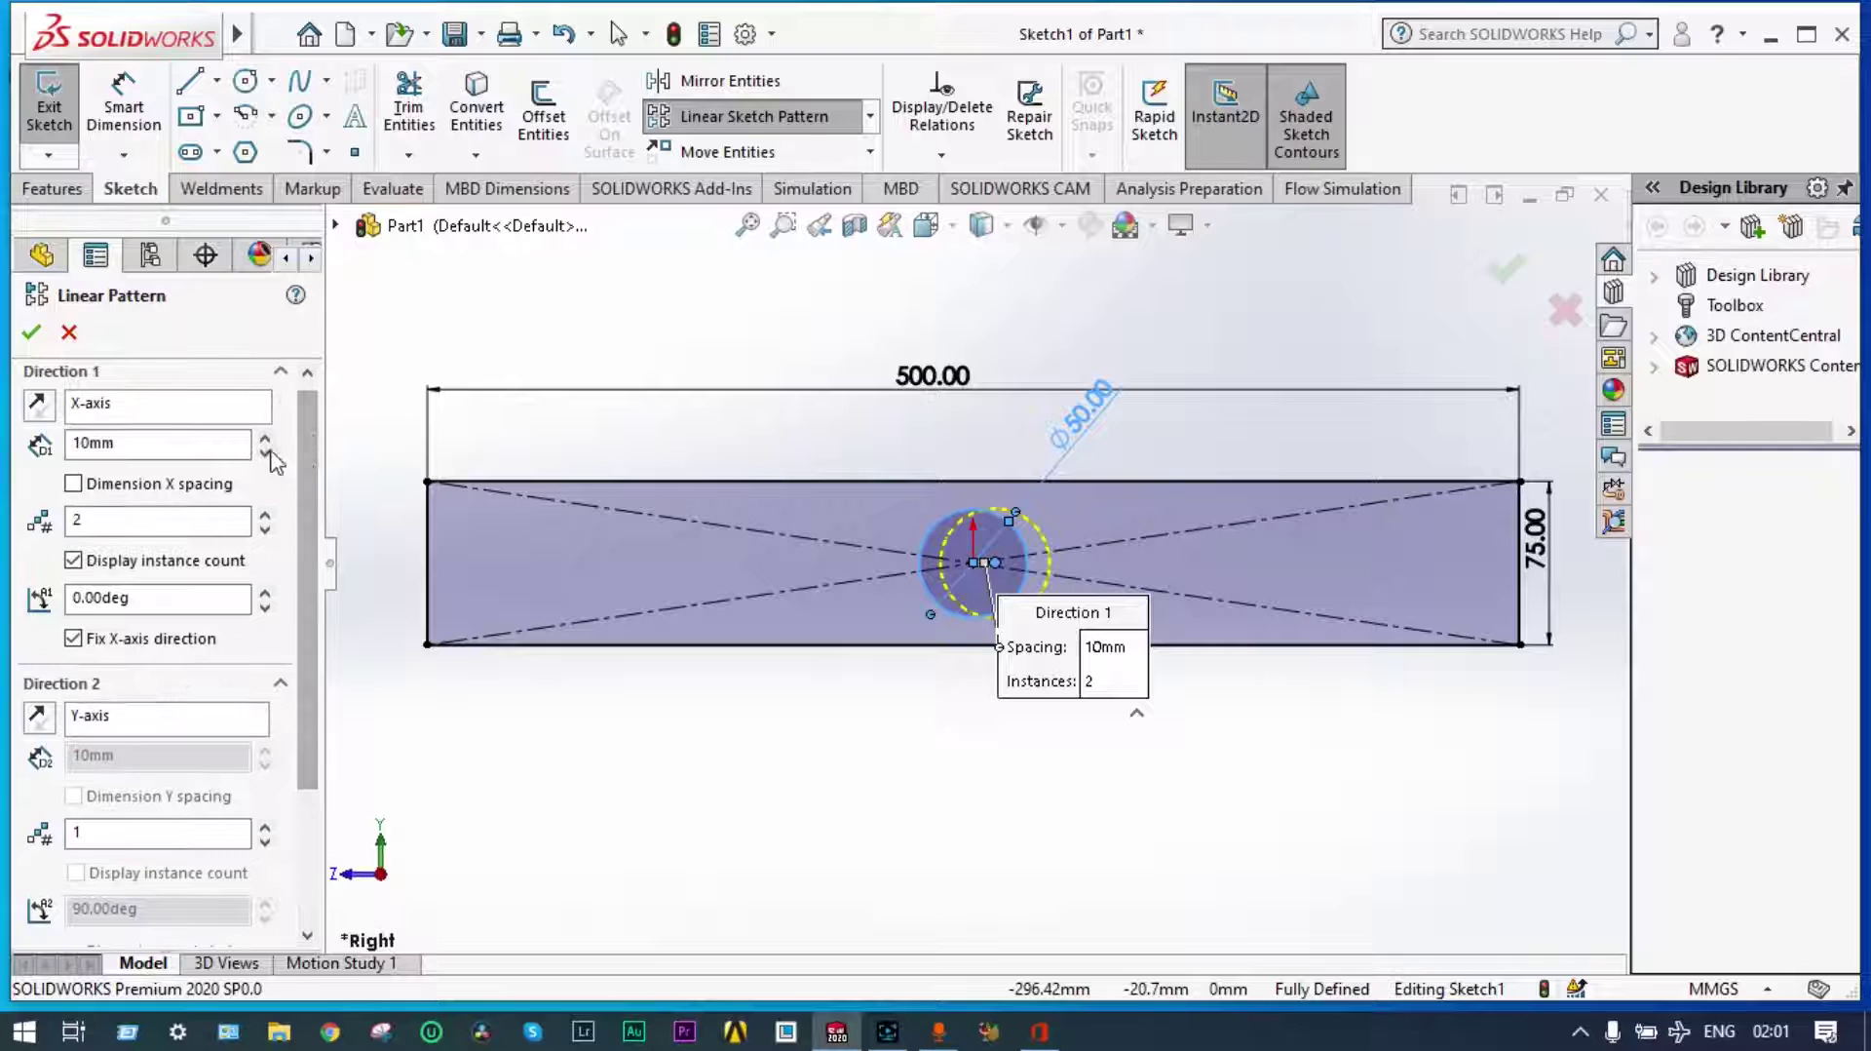
{"action": "left_click", "coordinate": [265, 437]}
{"action": "left_click", "coordinate": [265, 436]}
{"action": "left_click", "coordinate": [265, 438]}
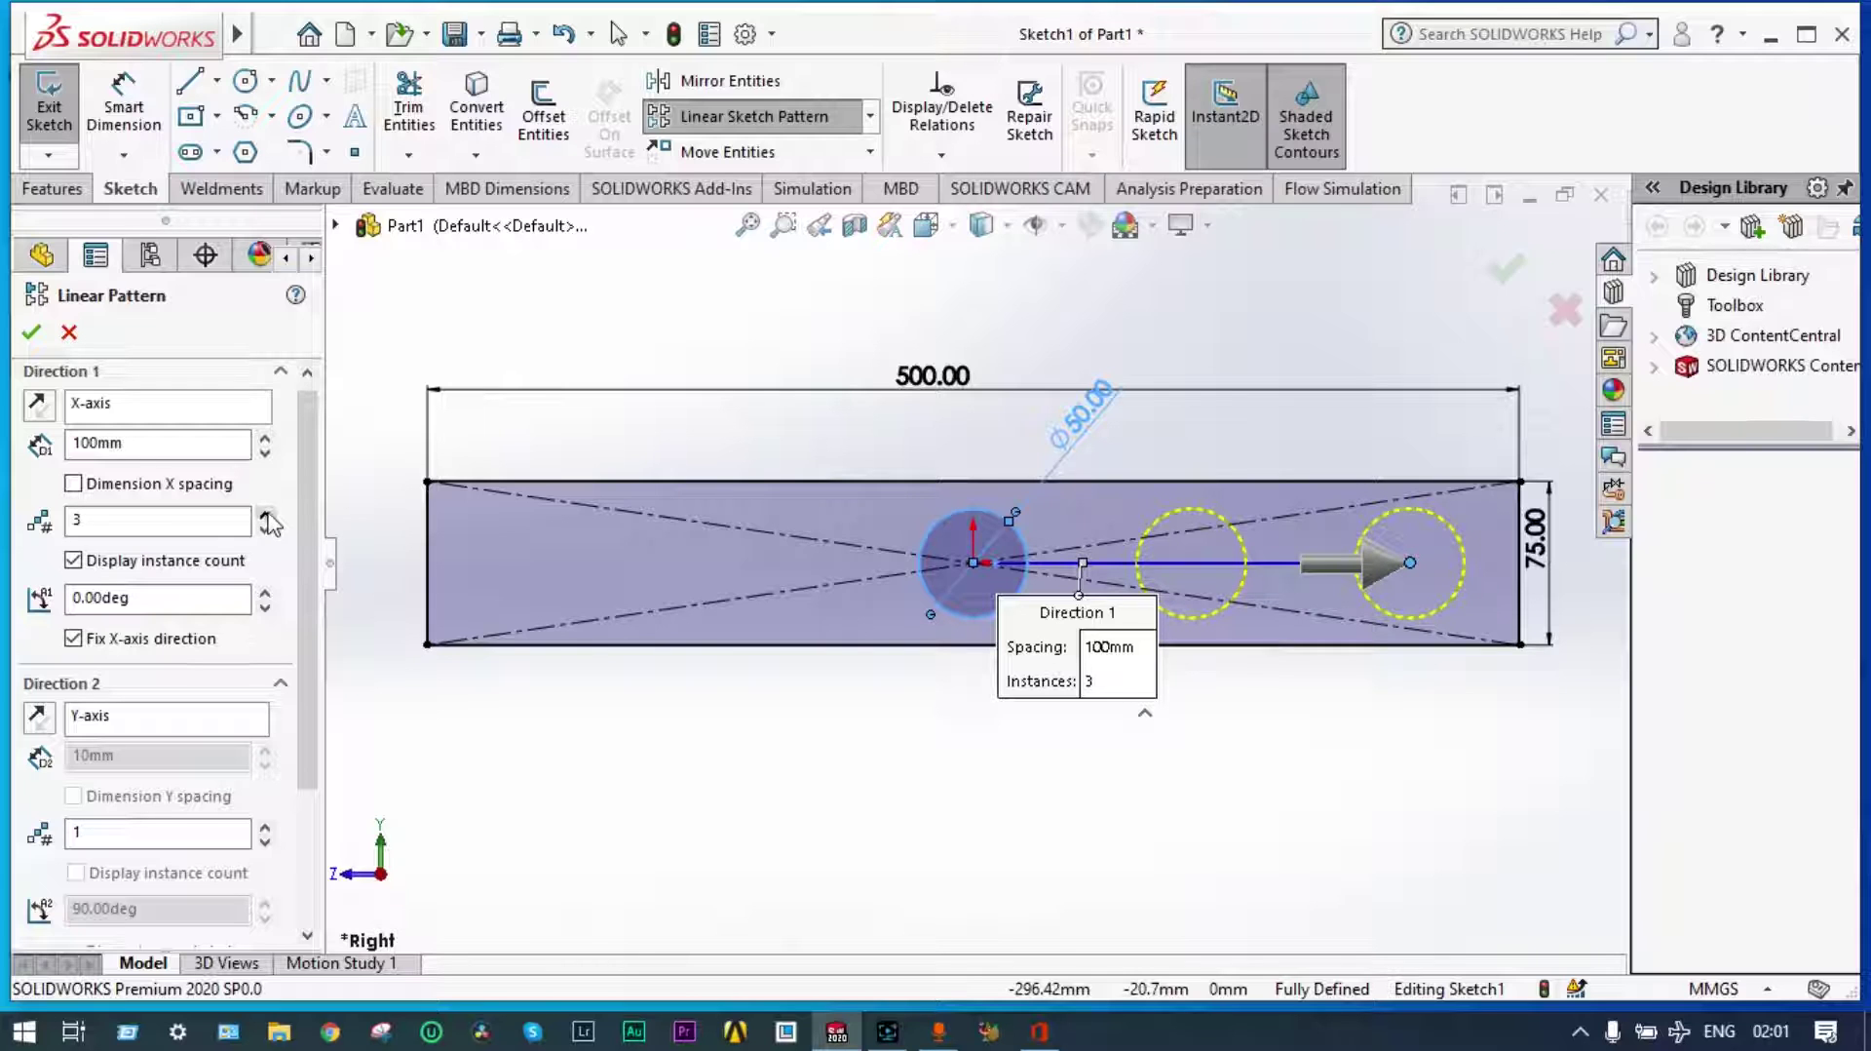
{"action": "left_click", "coordinate": [31, 334]}
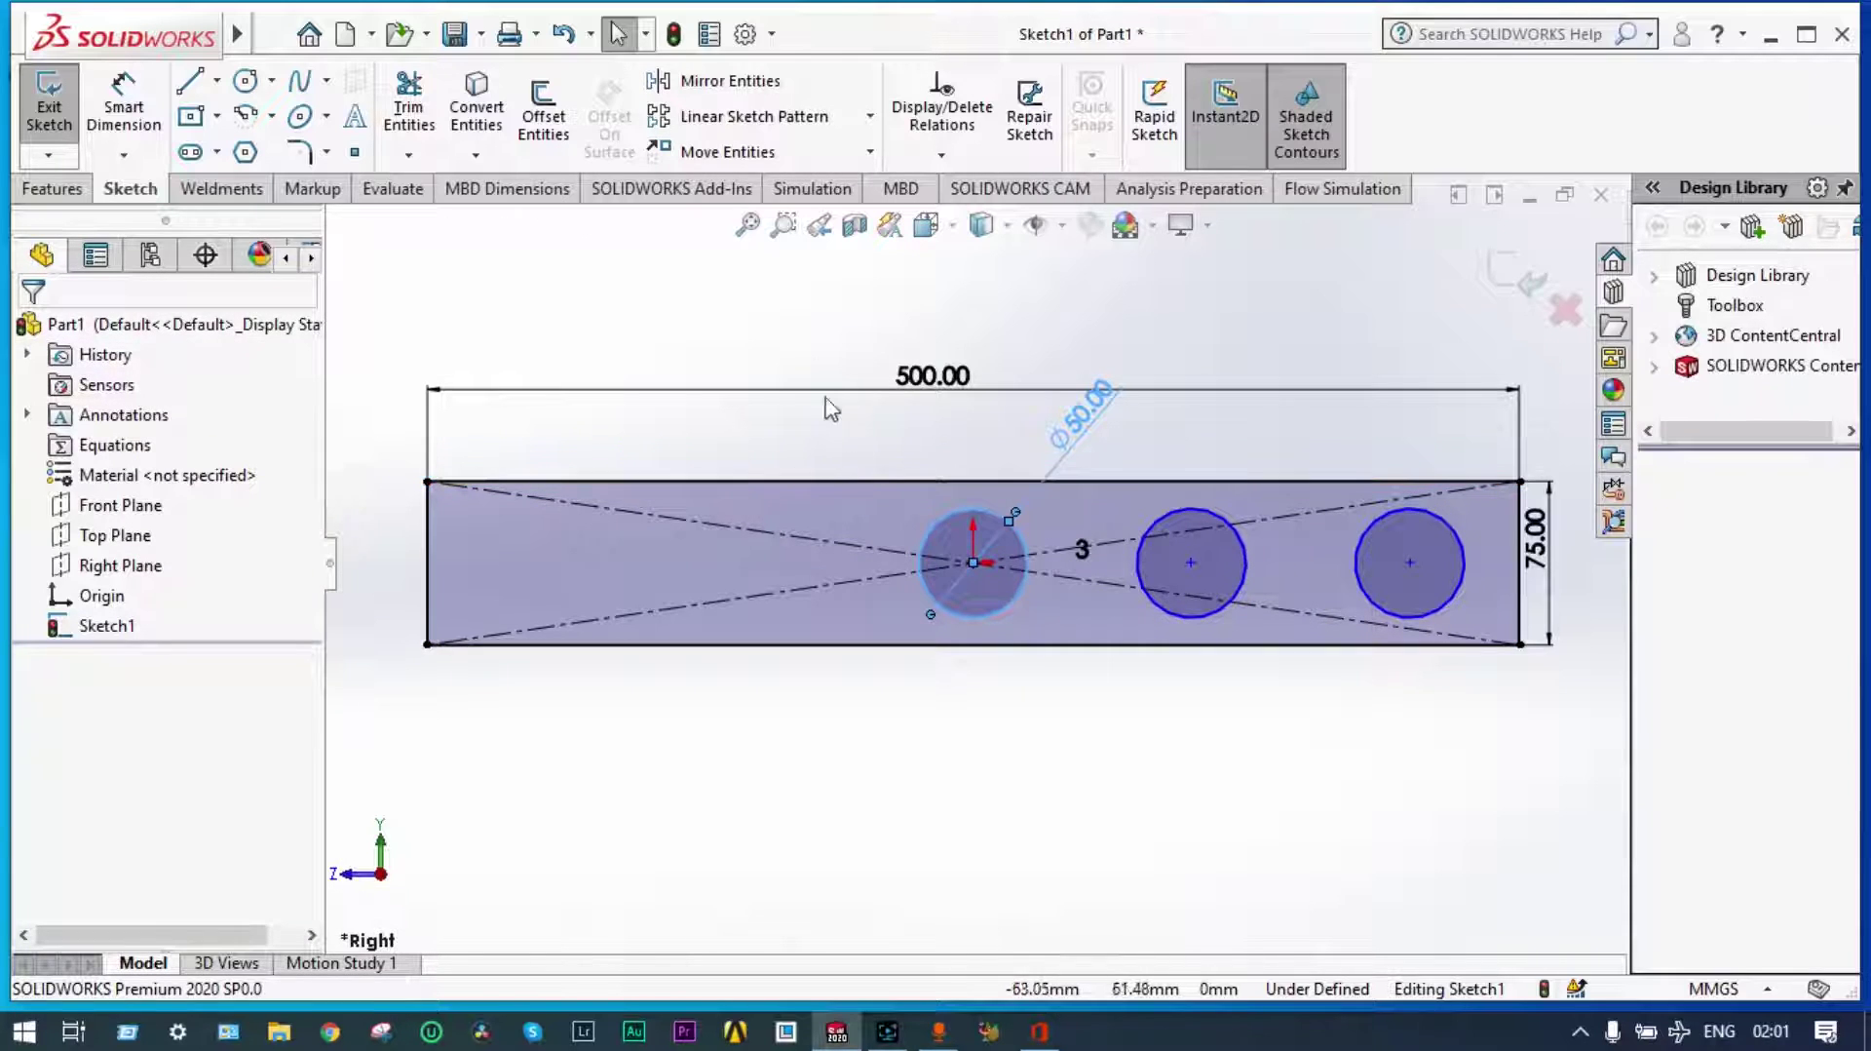
Pattern the central circle in the reversed X direction (180 degrees) with 3 instances at 100 mm spacing
{"action": "left_click", "coordinate": [726, 117]}
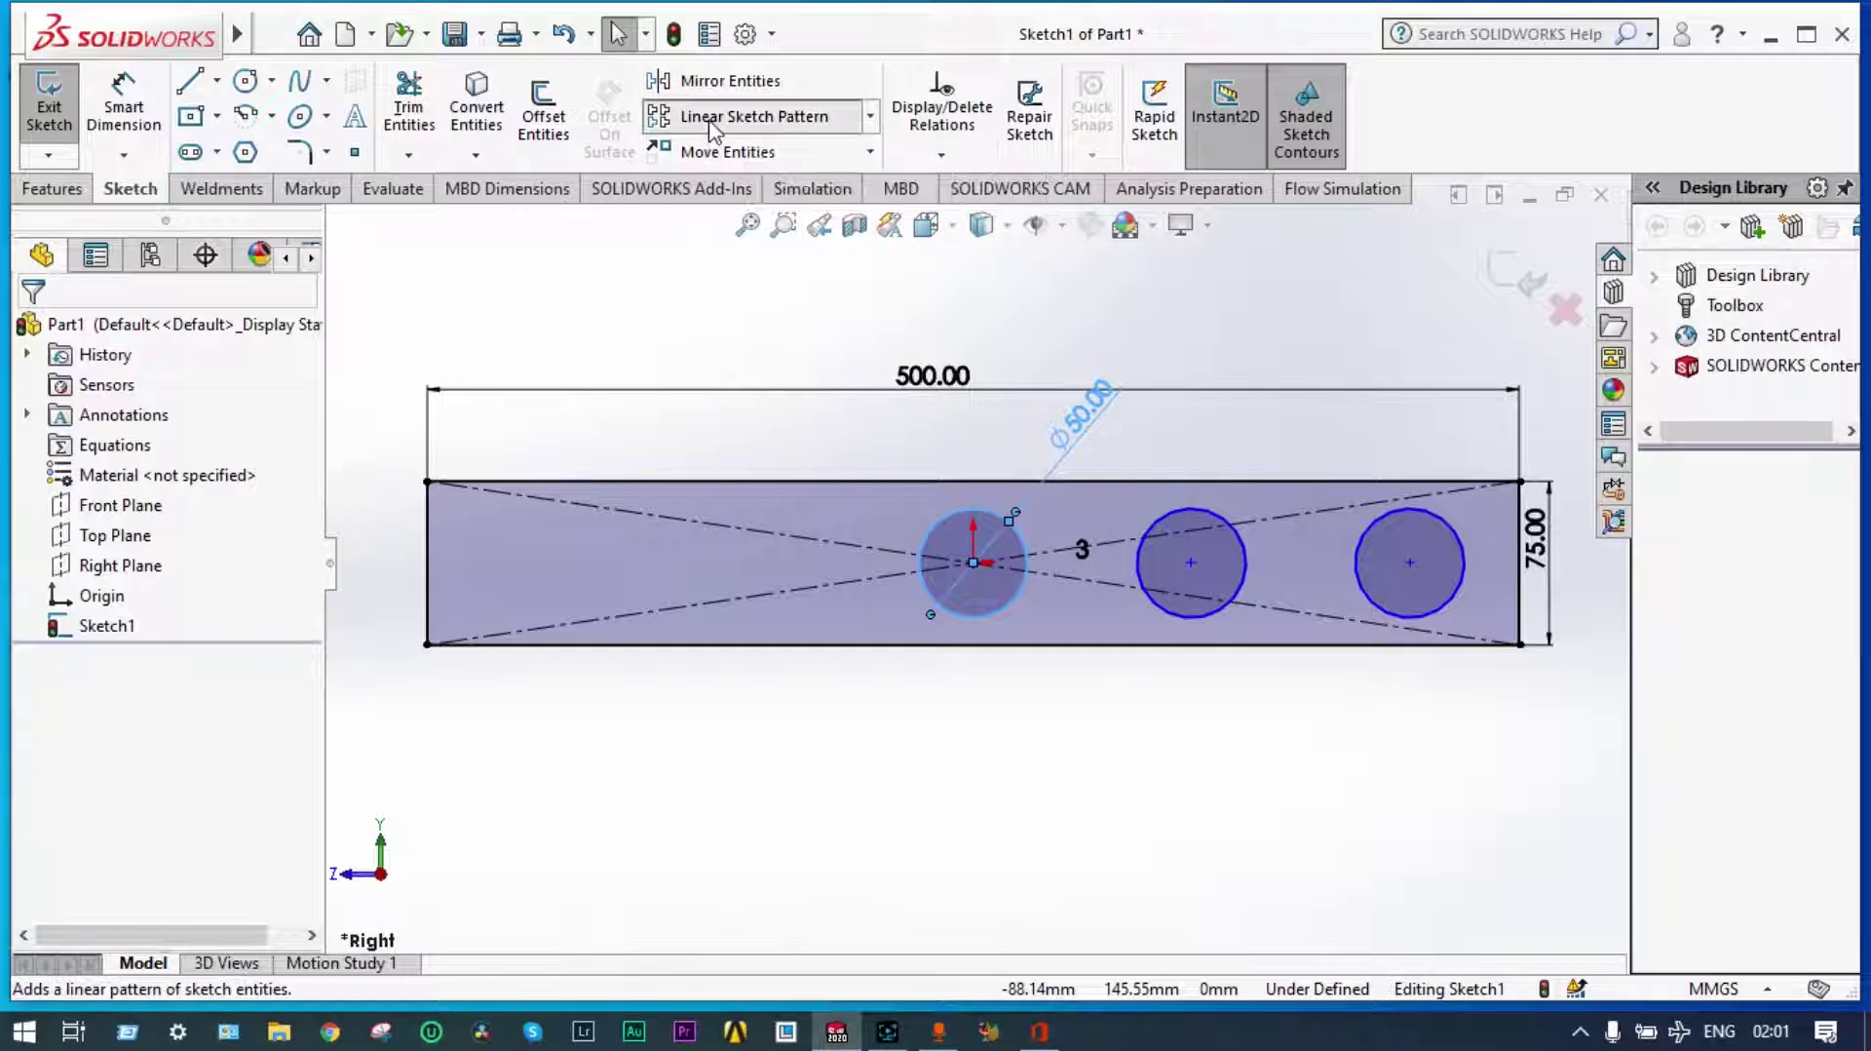
{"action": "scroll", "coordinate": [300, 542], "scroll_direction": "down", "scroll_amount": 3}
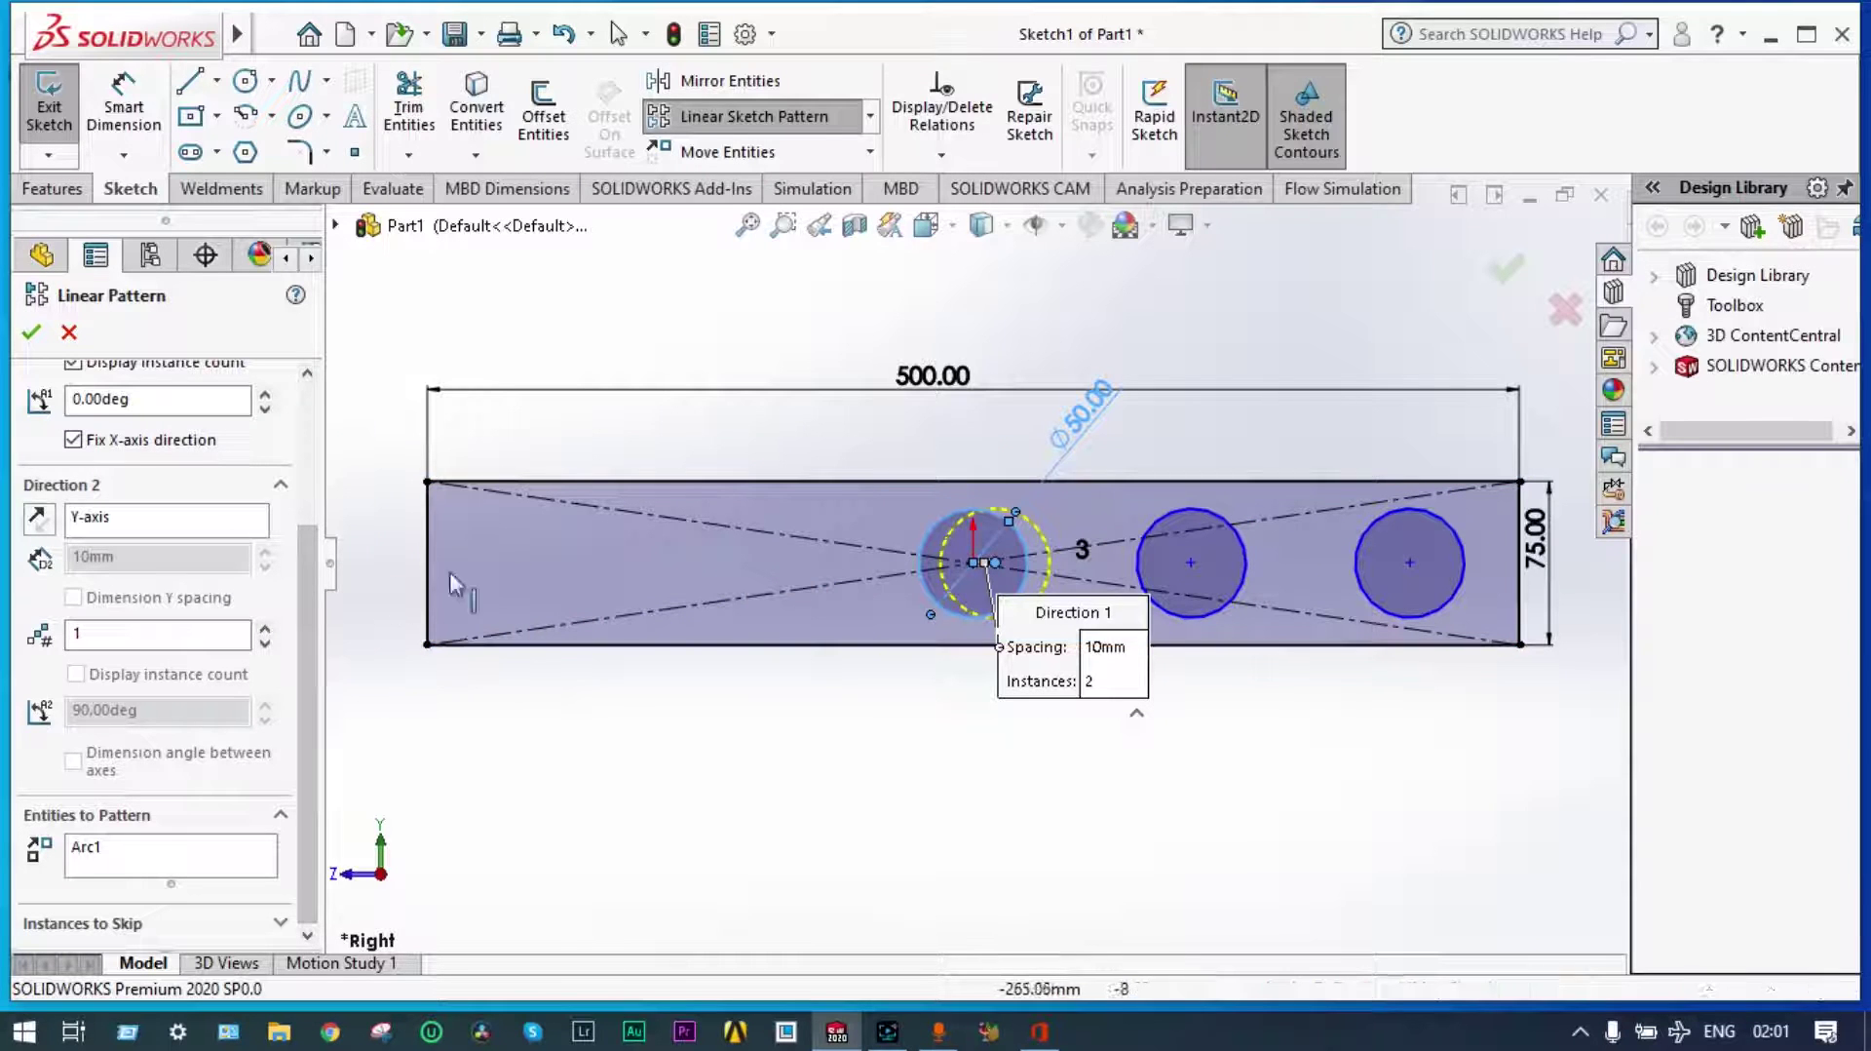
{"action": "left_click_drag", "start_coordinate": [302, 577], "coordinate": [302, 453]}
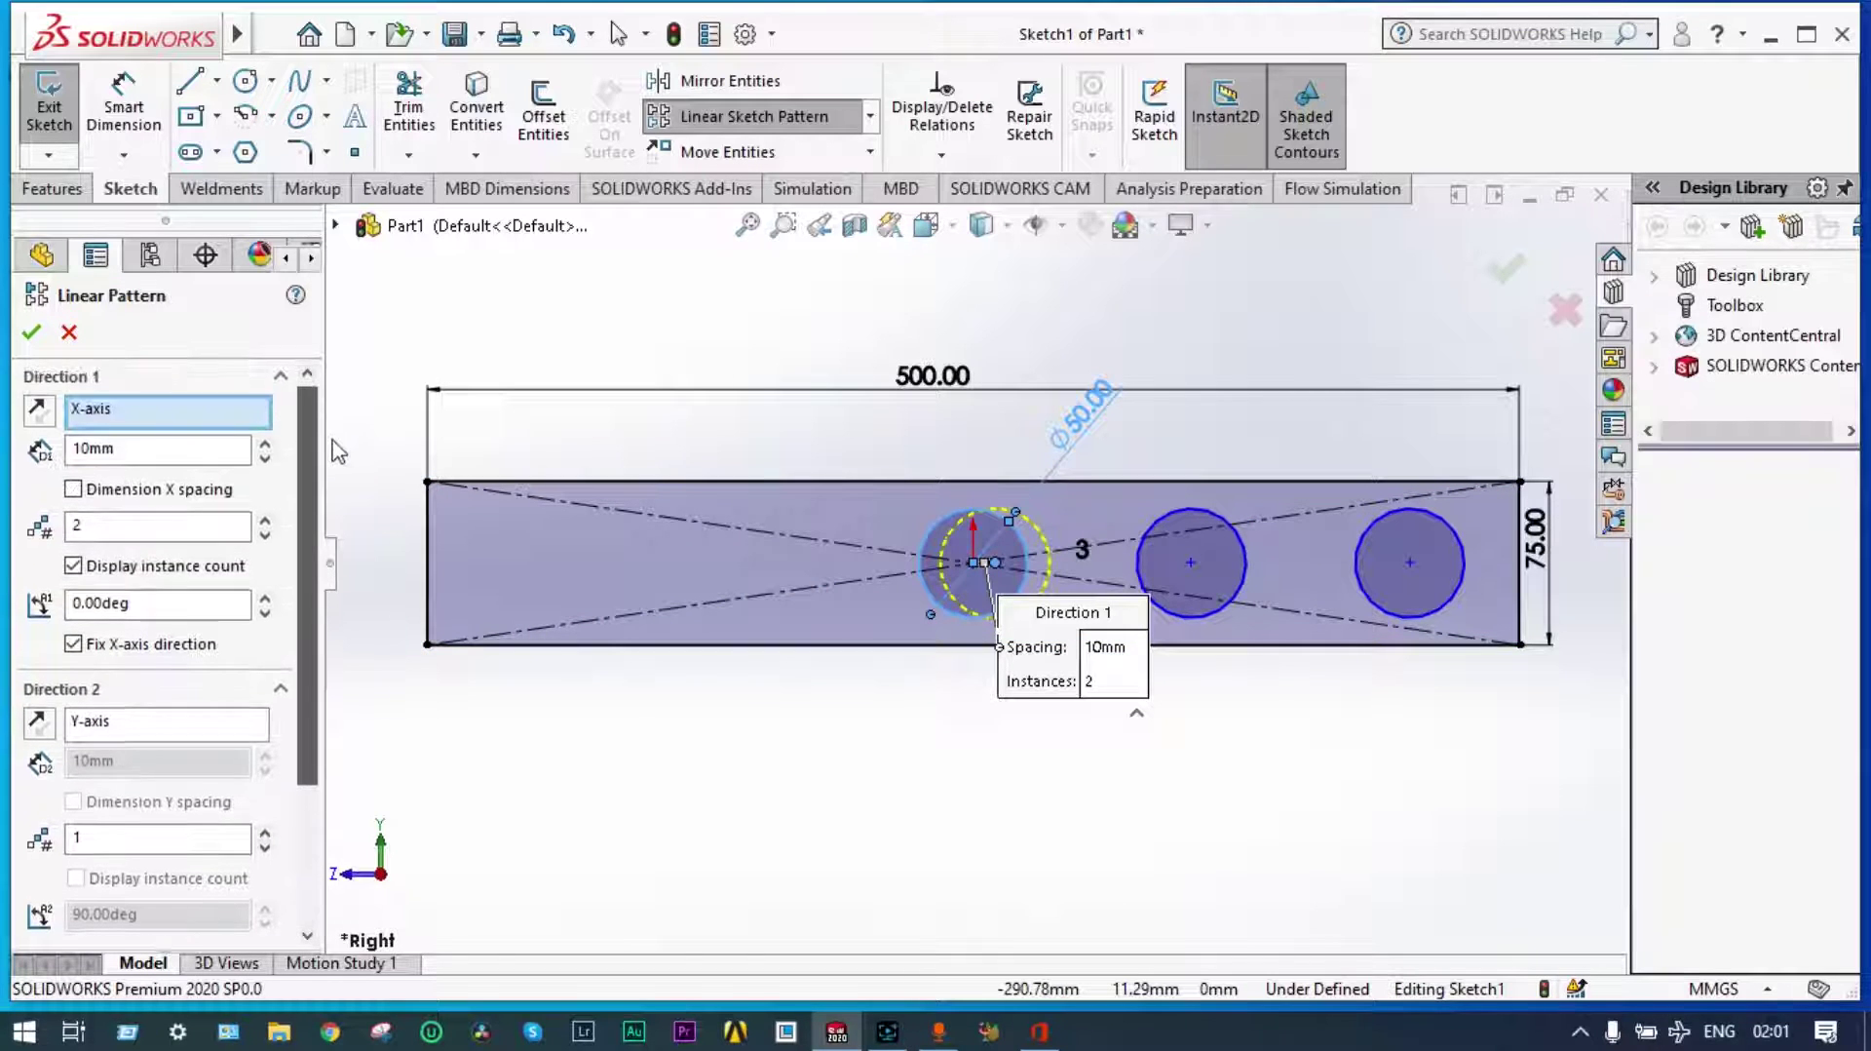
{"action": "left_click", "coordinate": [39, 412]}
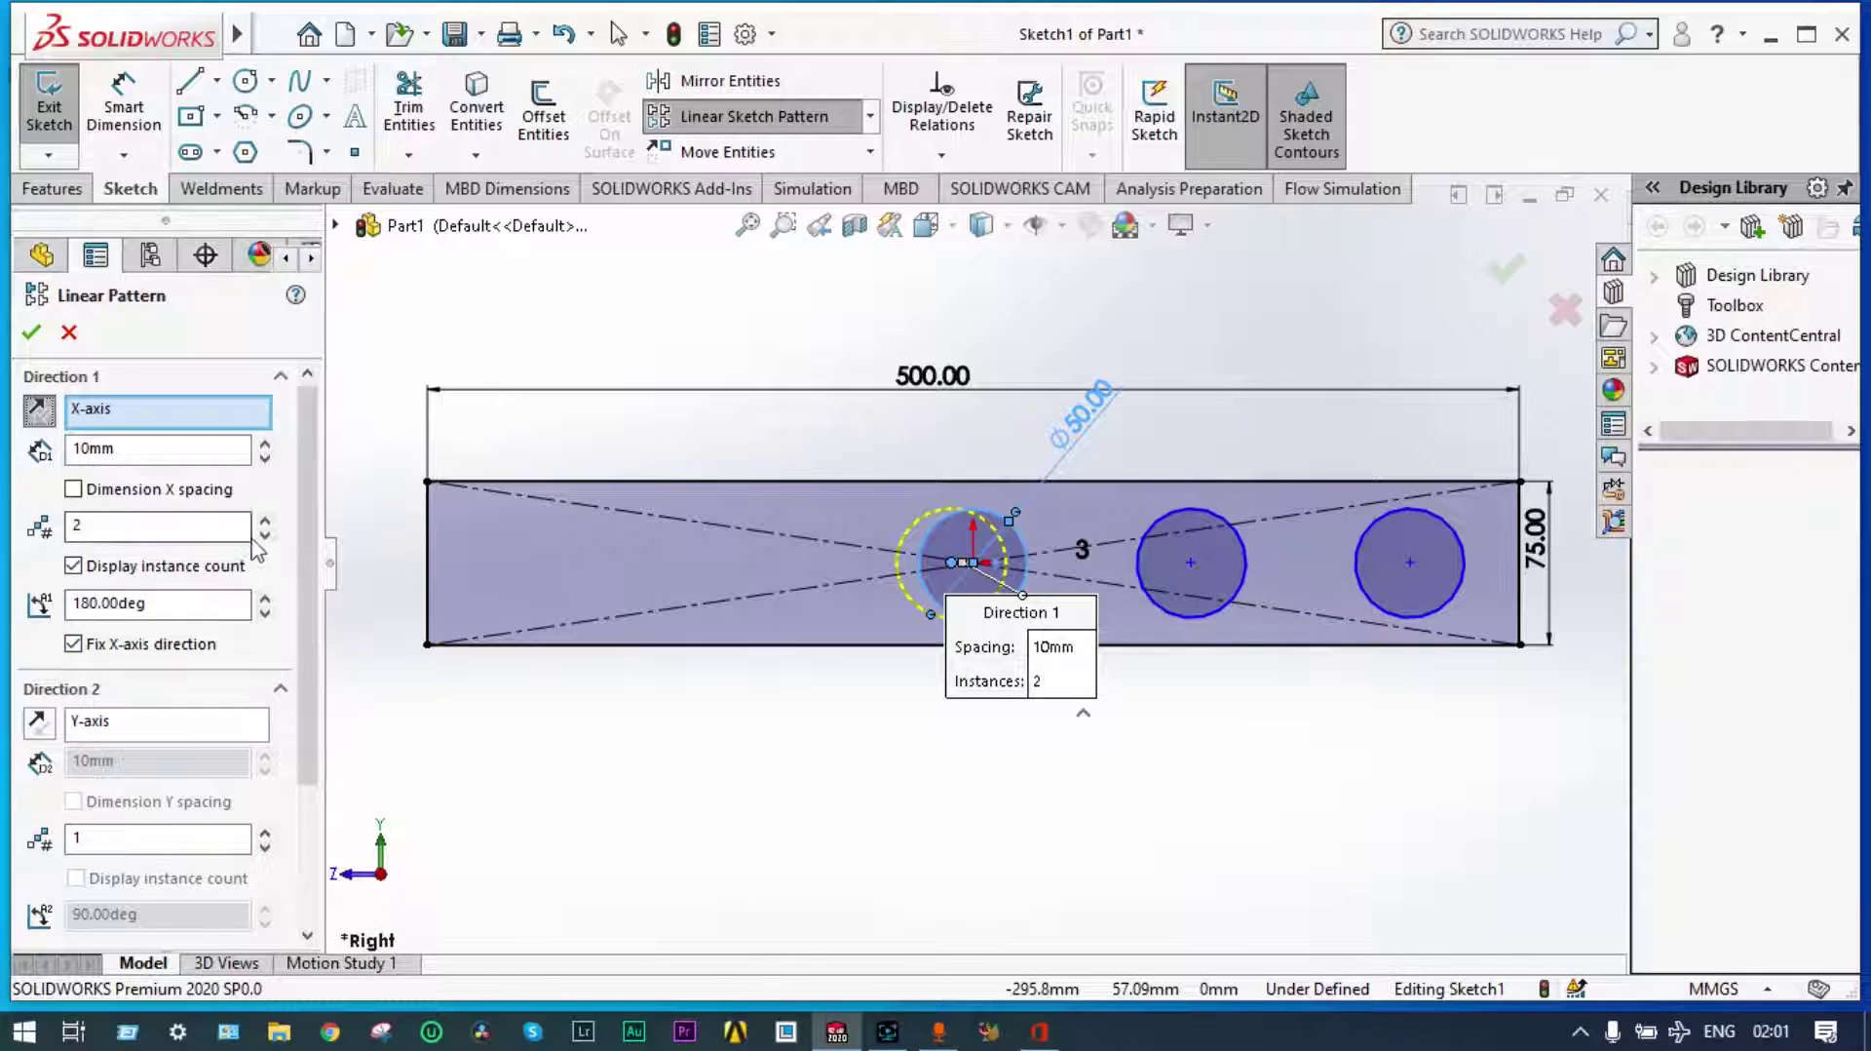
{"action": "left_click", "coordinate": [266, 444]}
{"action": "left_click", "coordinate": [265, 520]}
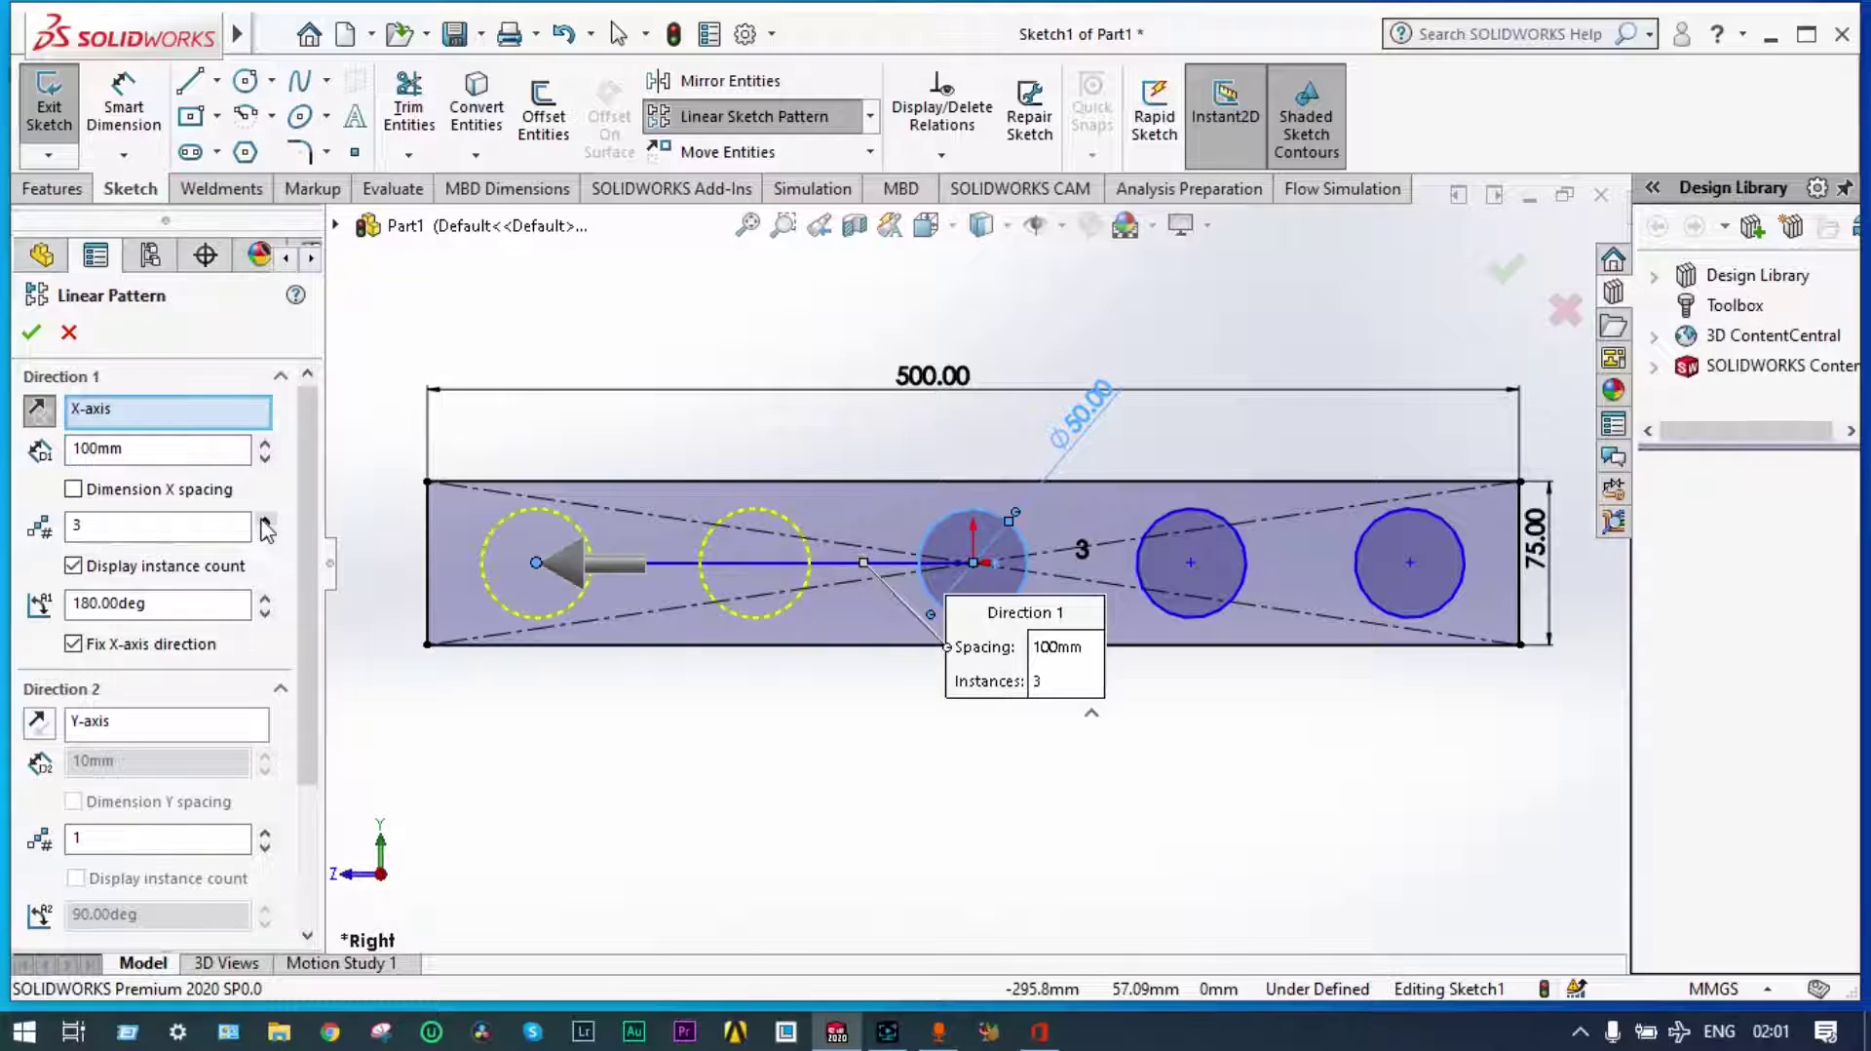
{"action": "left_click", "coordinate": [31, 333]}
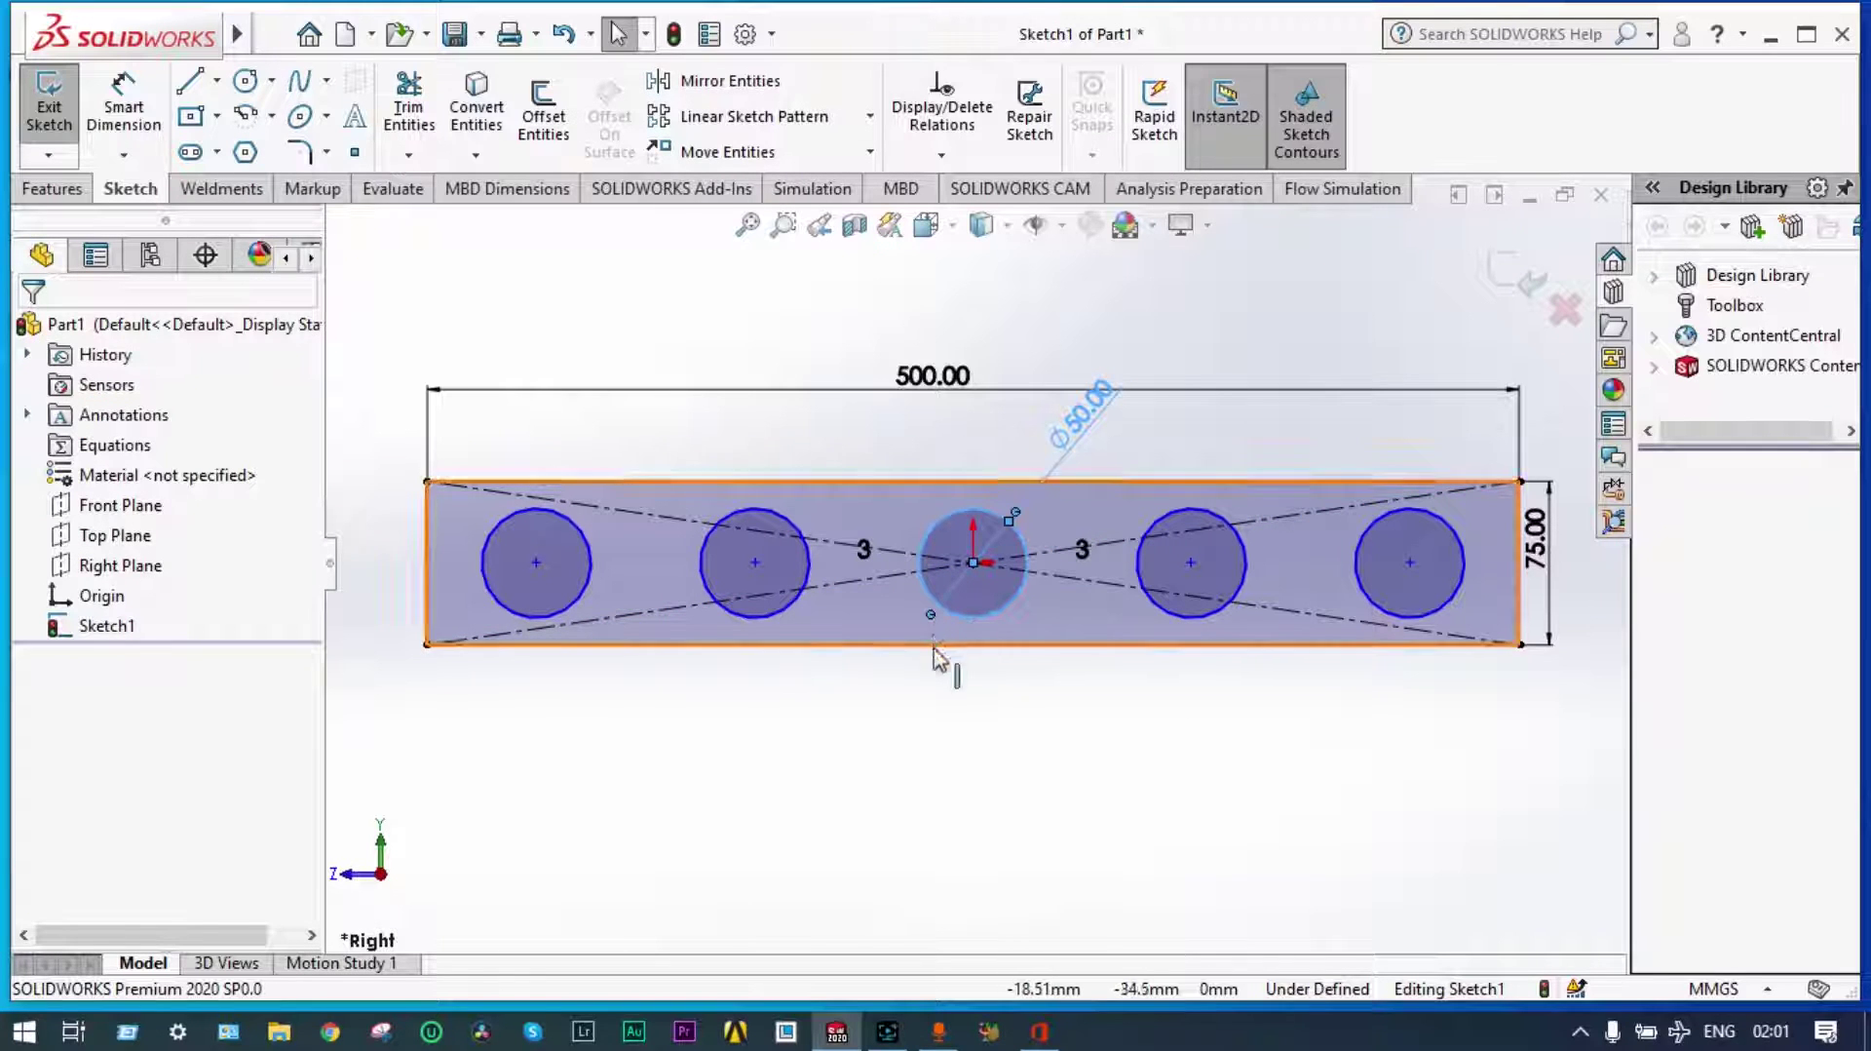
Close the sketch and extrude it as a boss with a blind depth of 20 mm
{"action": "left_click", "coordinate": [1508, 273]}
{"action": "left_click", "coordinate": [117, 625]}
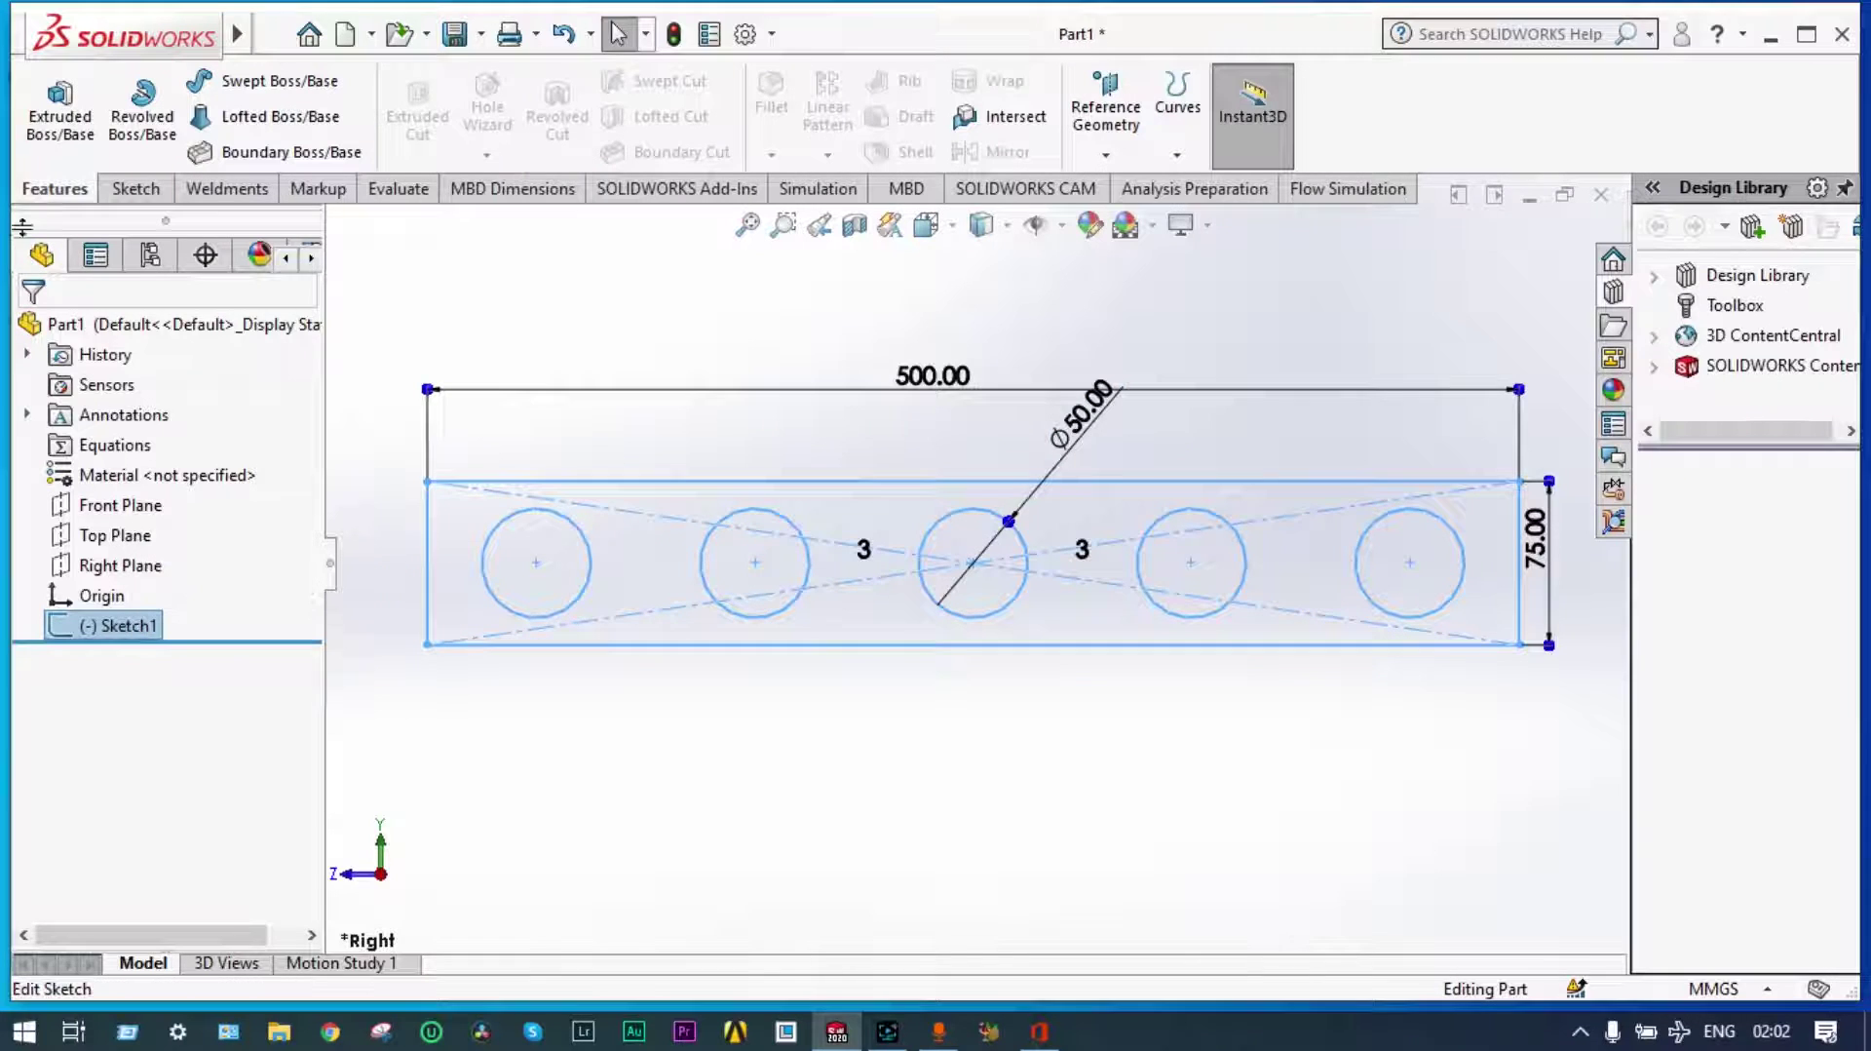
{"action": "left_click", "coordinate": [59, 115]}
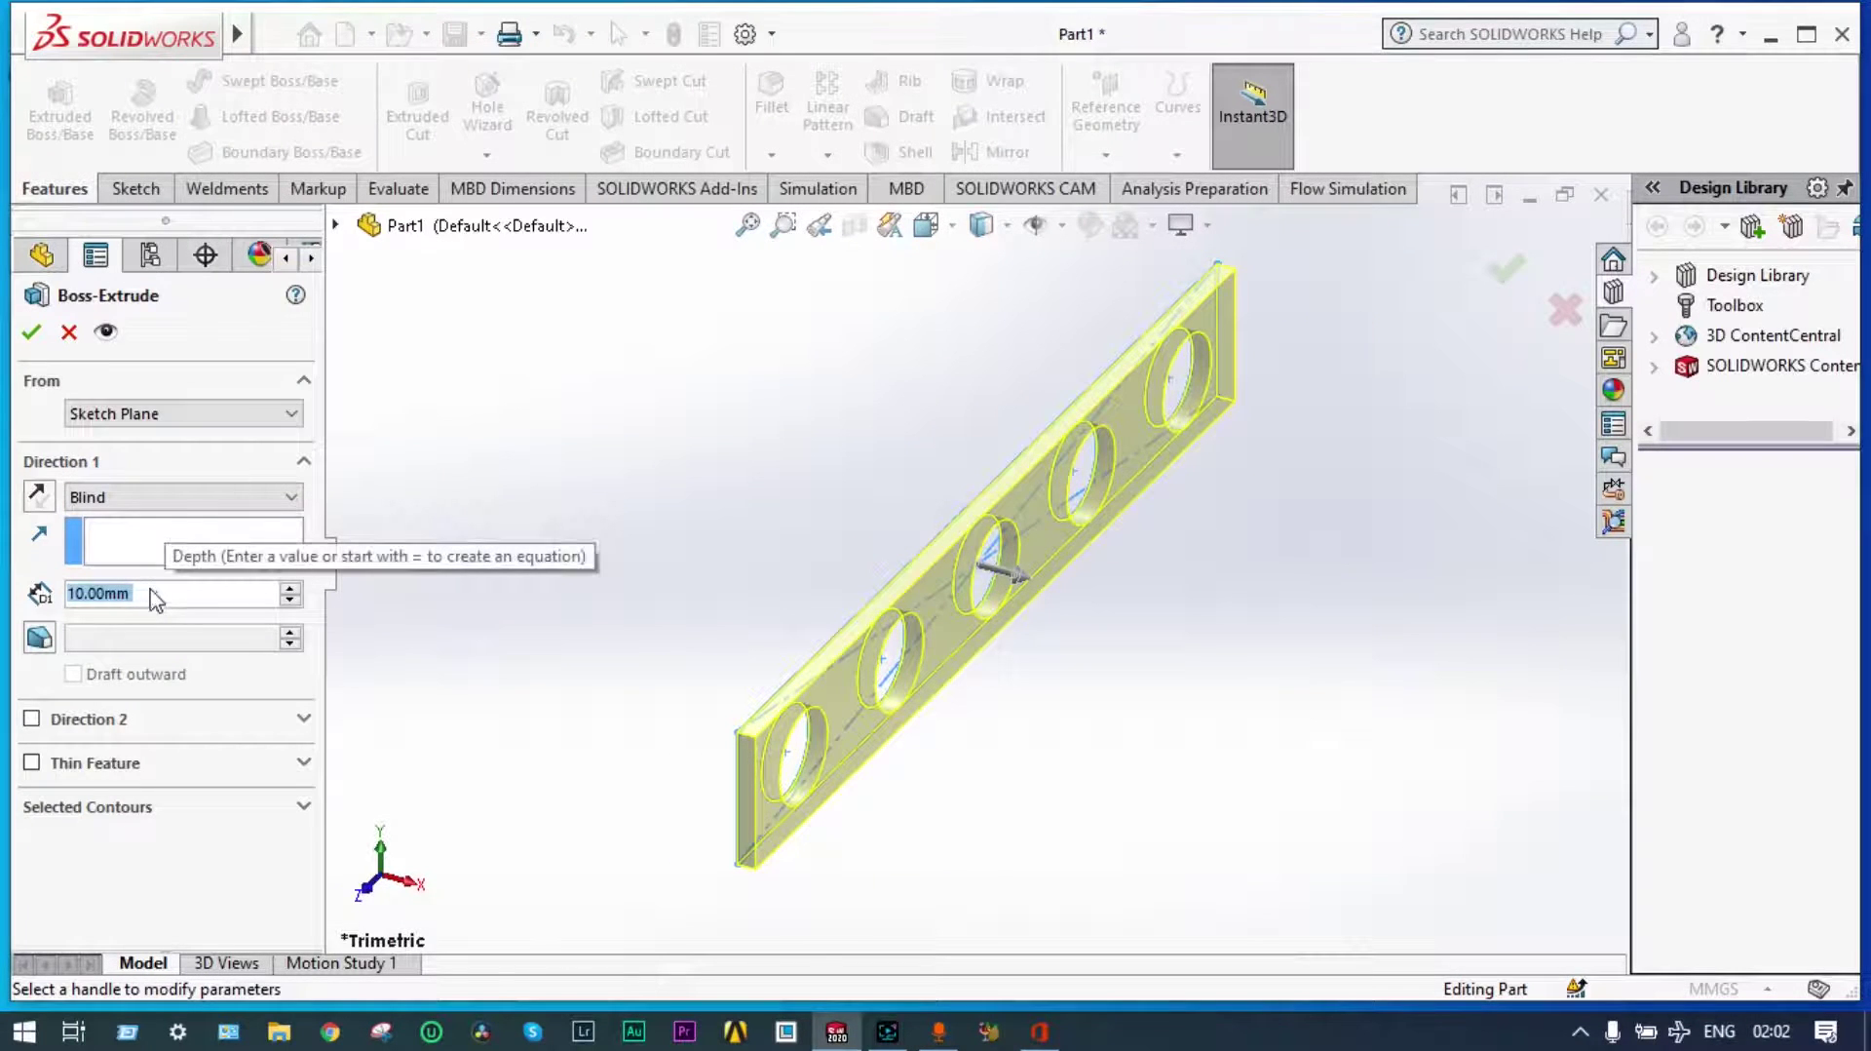
{"action": "type", "text": "20"}
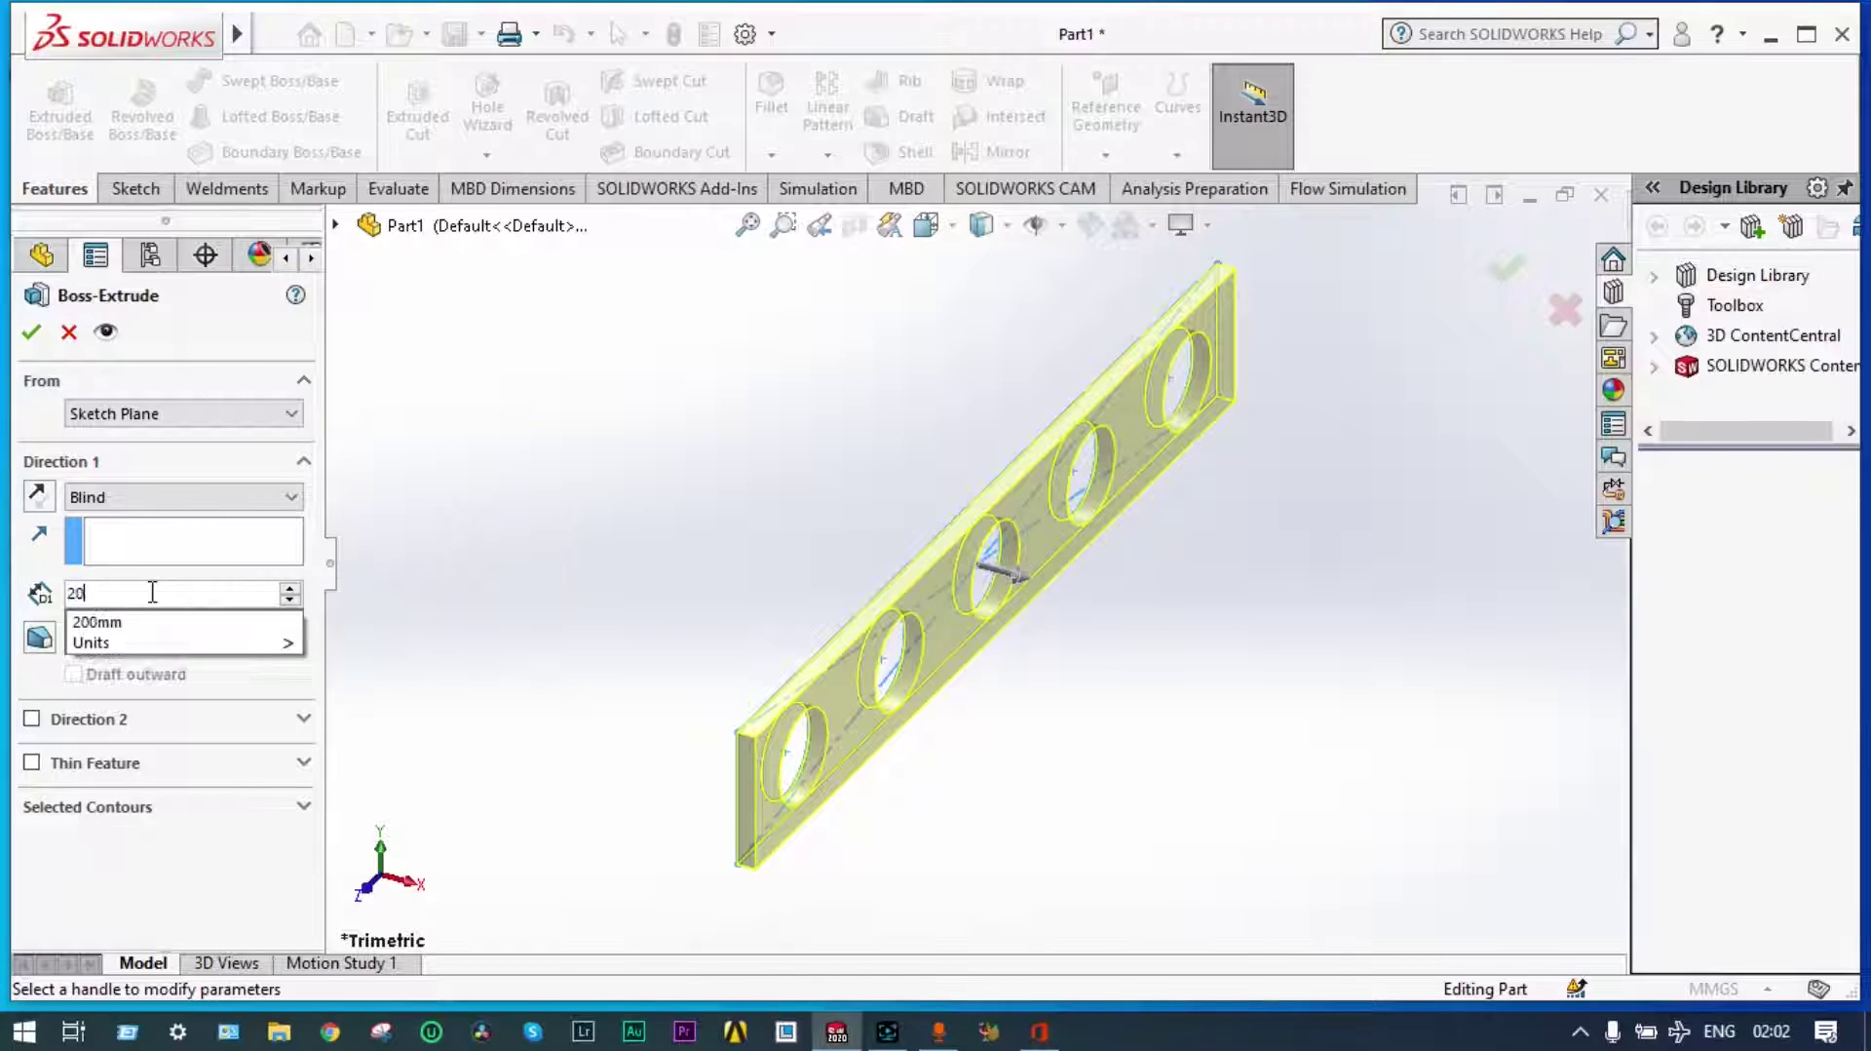
{"action": "key", "text": "Return"}
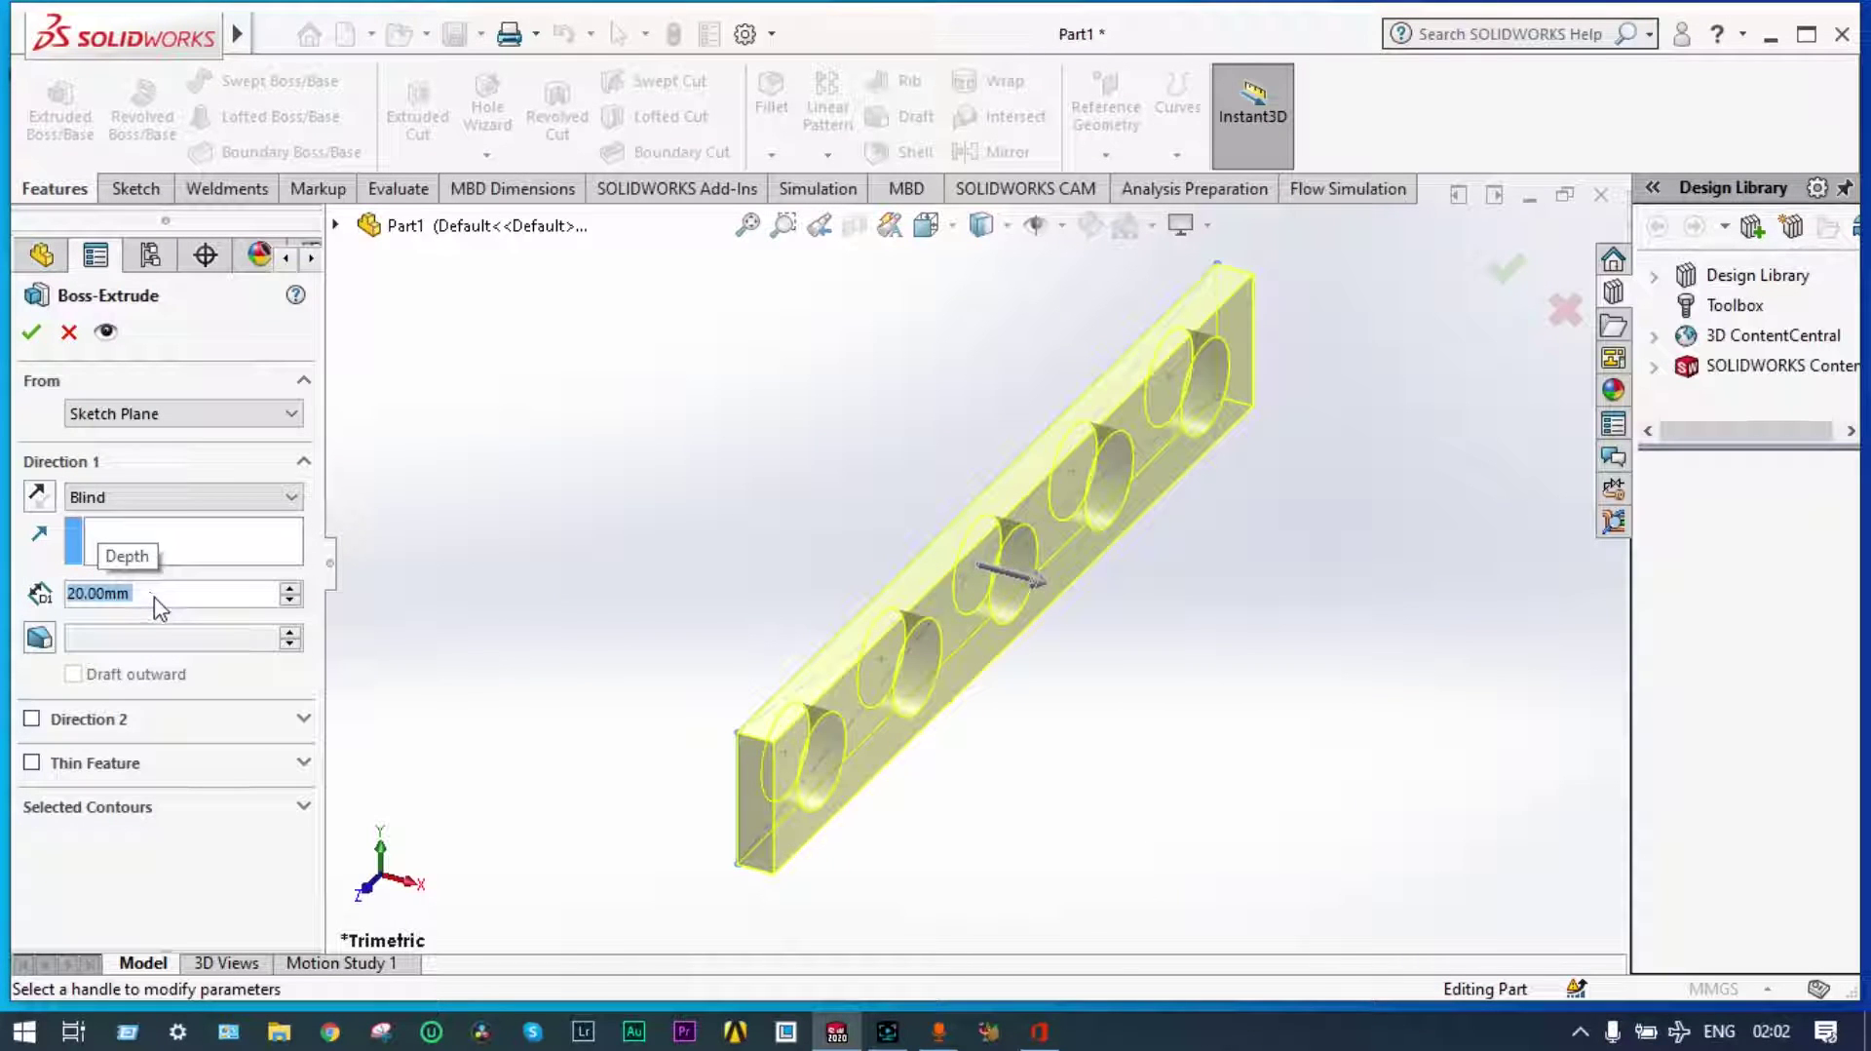
{"action": "left_click", "coordinate": [31, 332]}
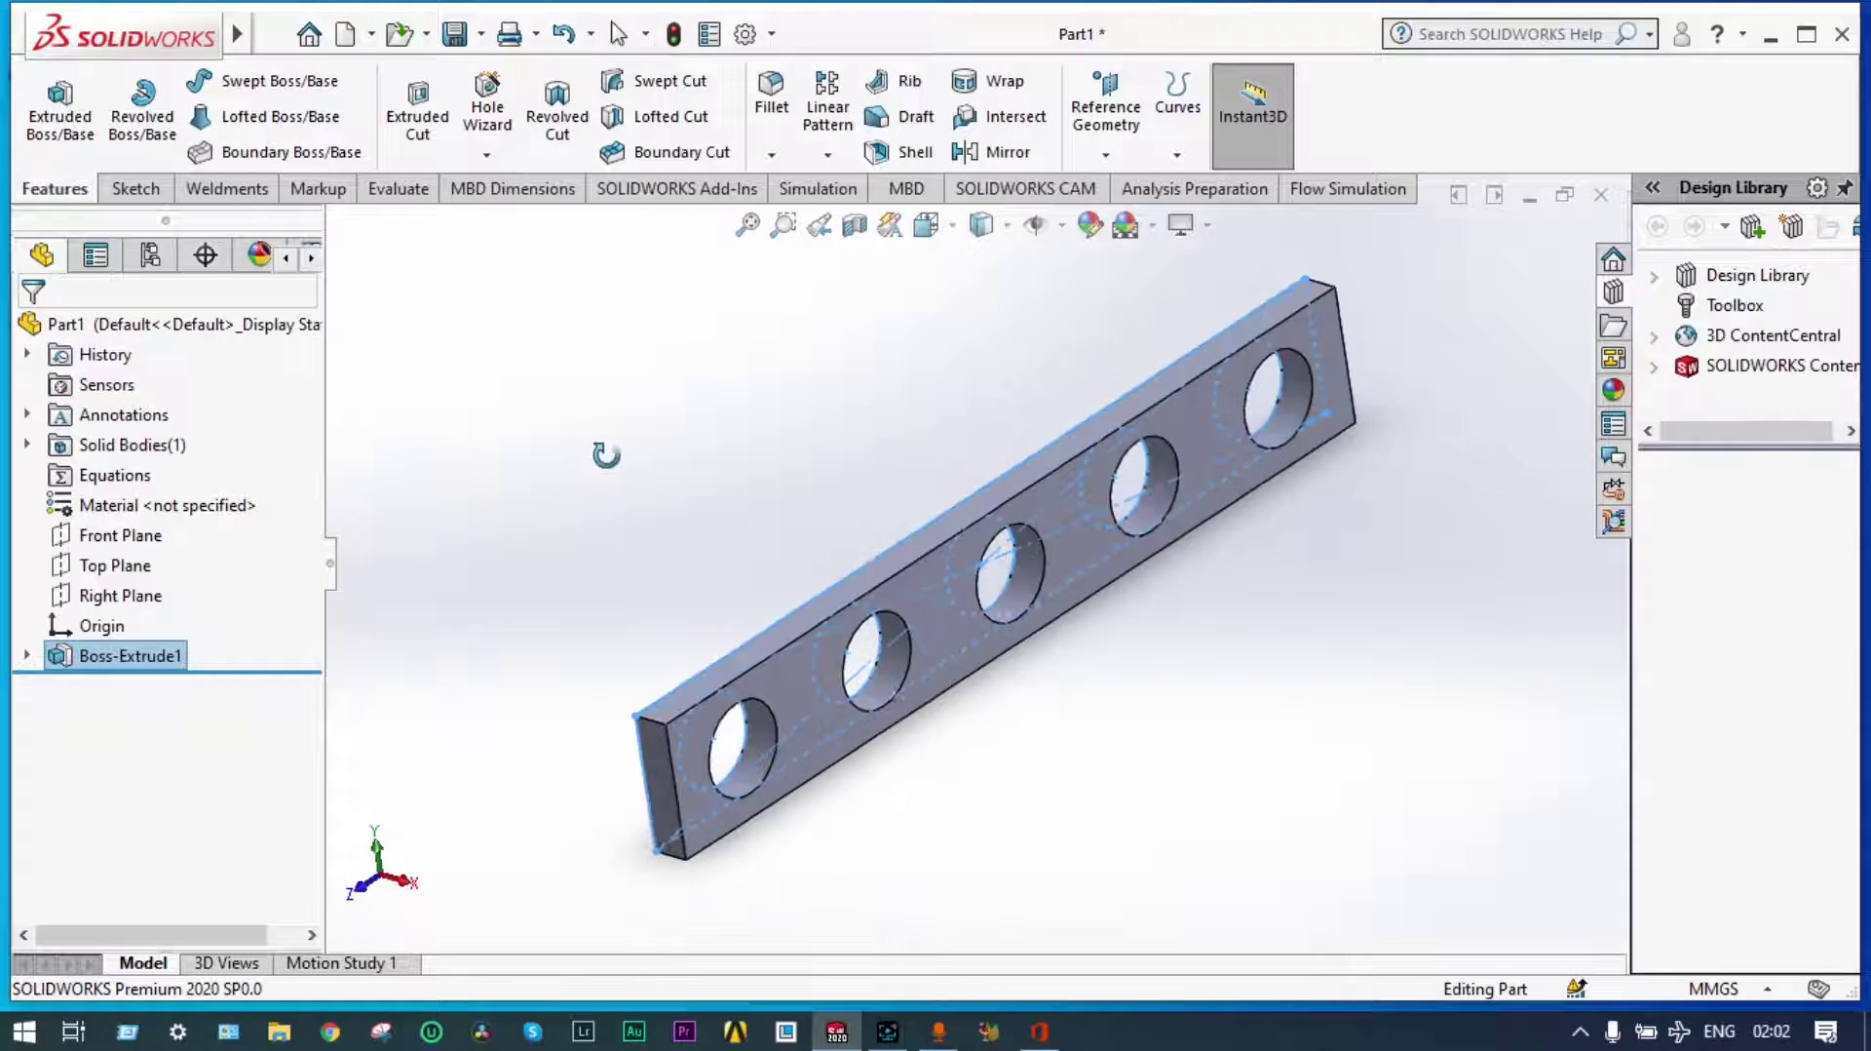
Save the perforated plate part under the file name base
{"action": "left_click", "coordinate": [455, 36]}
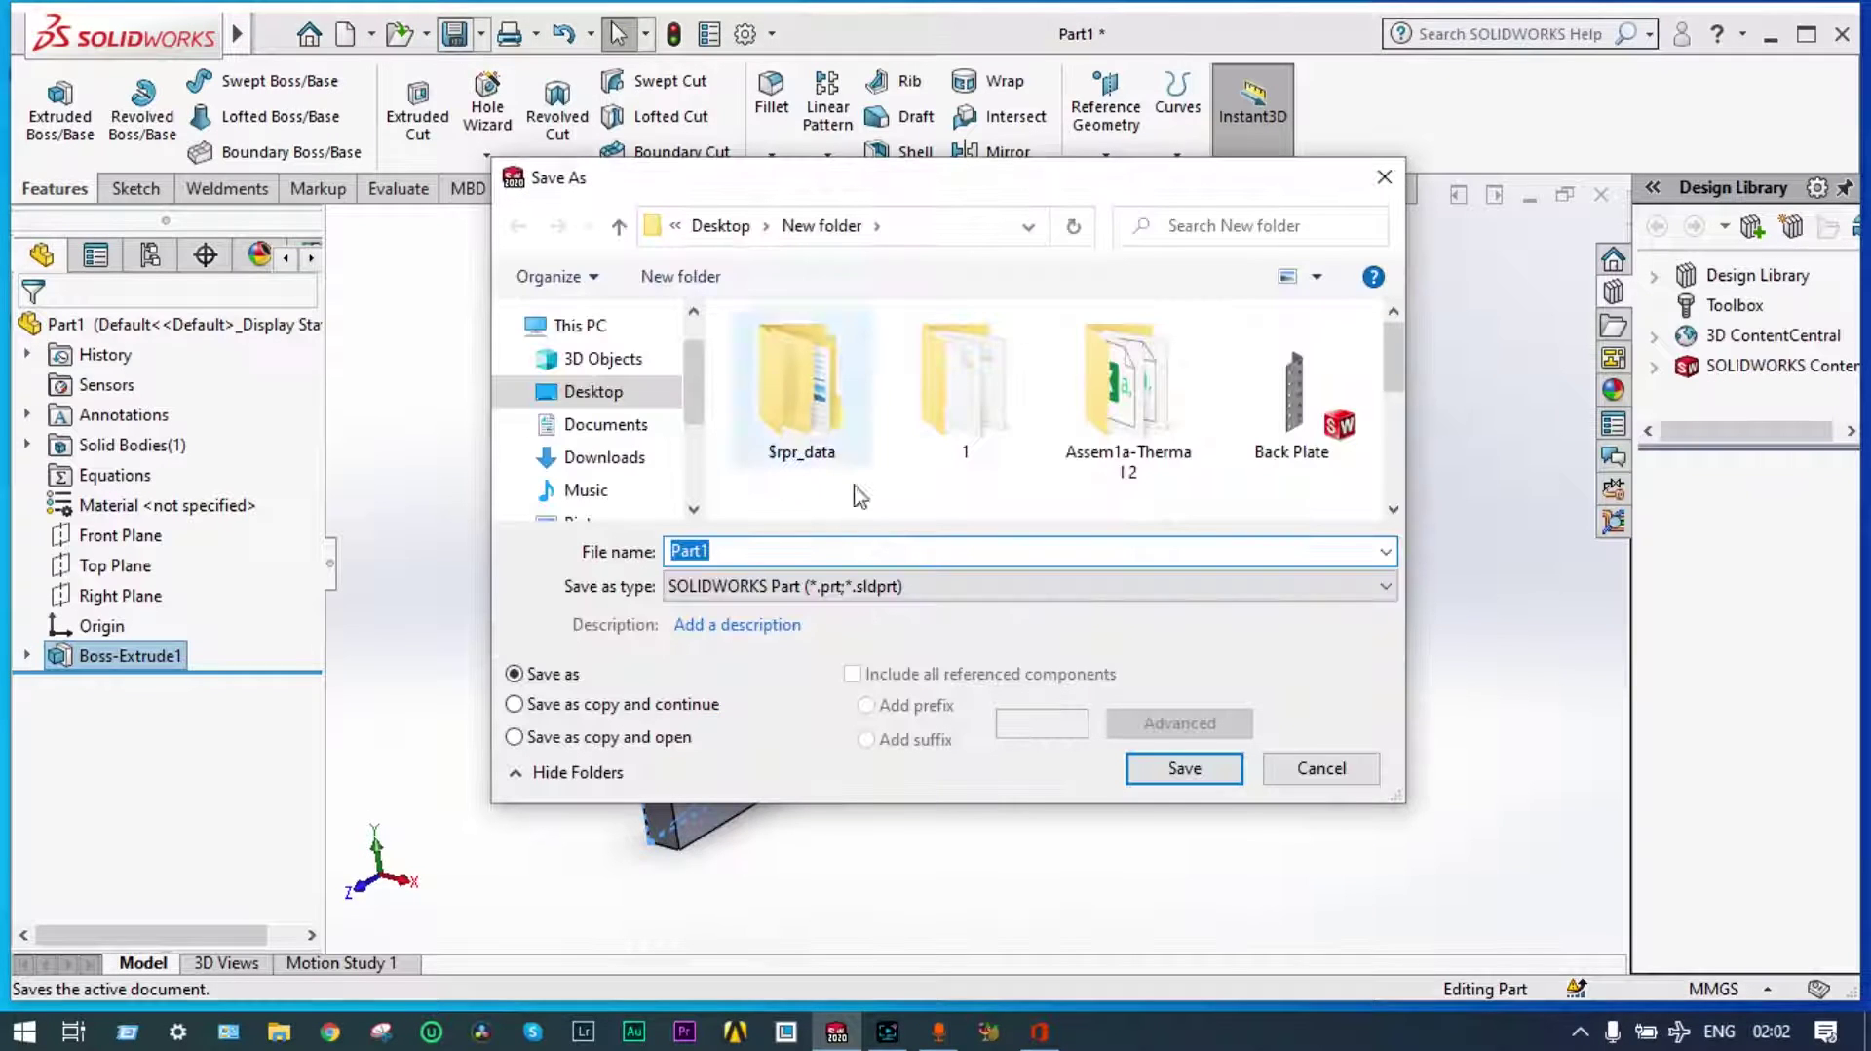
{"action": "type", "text": "base"}
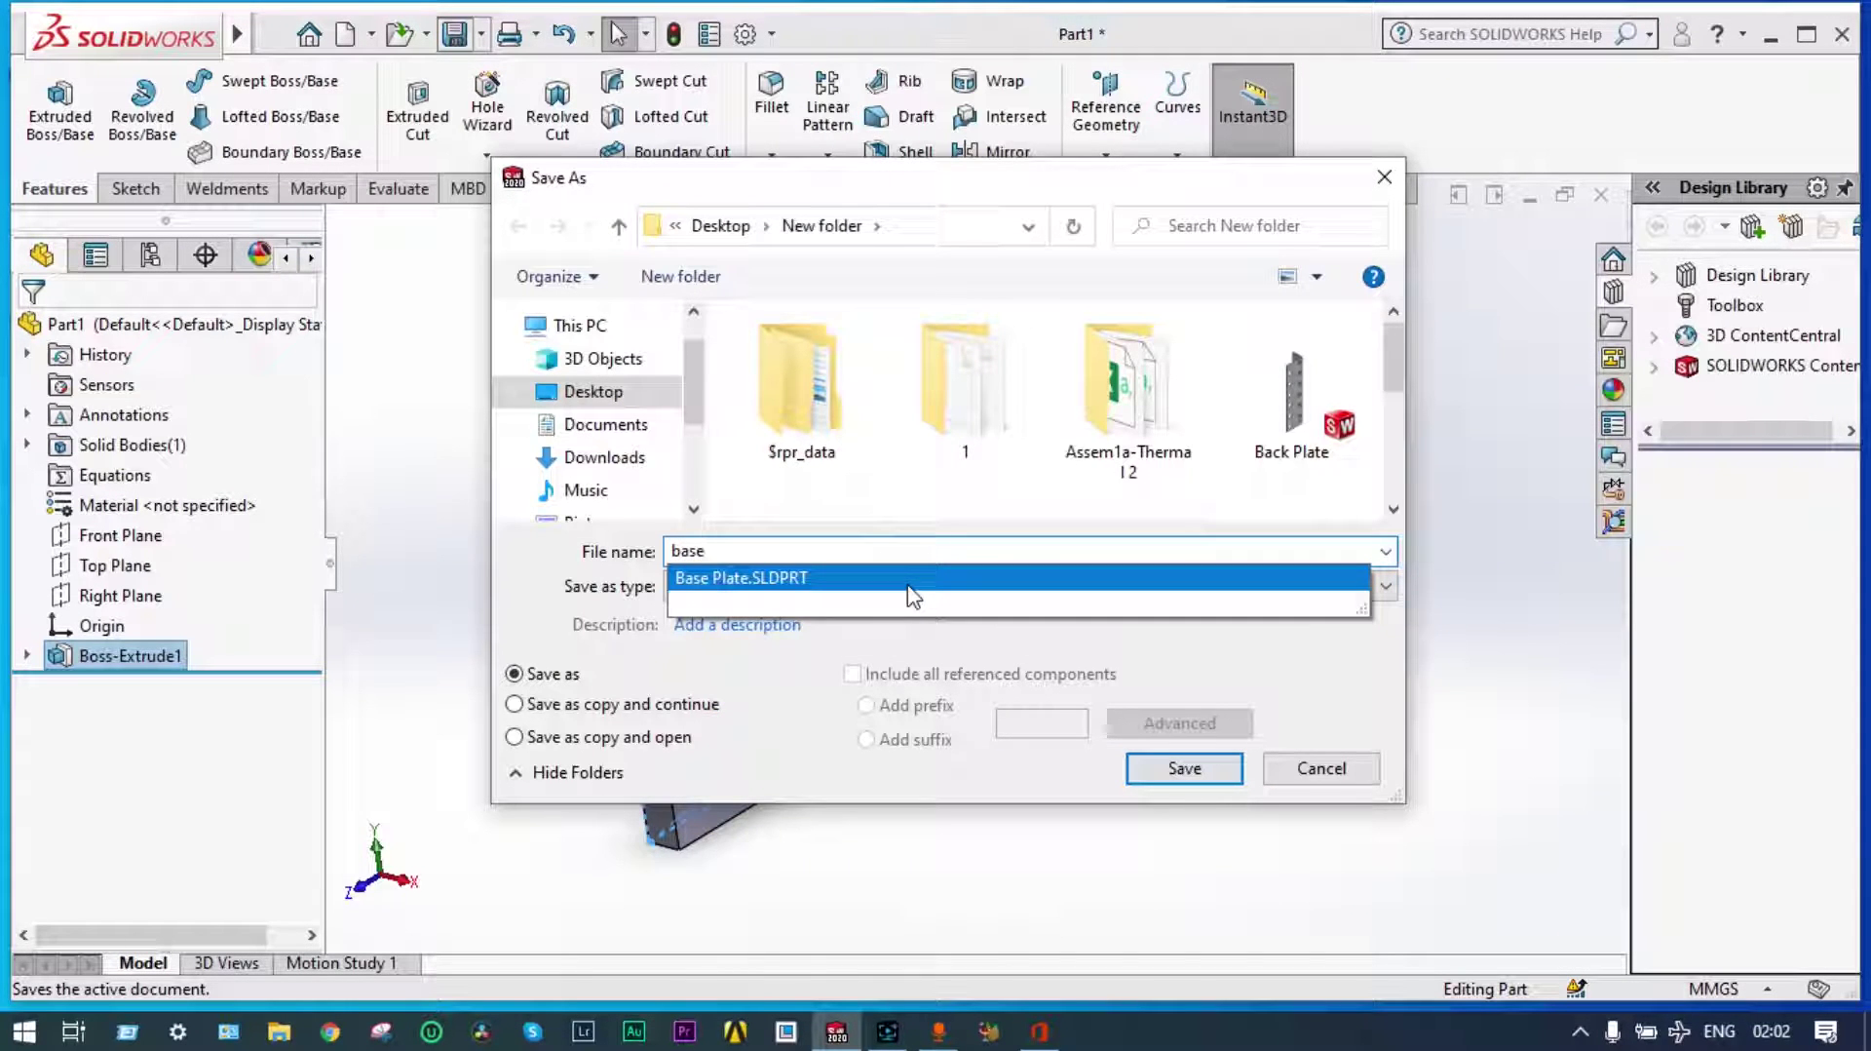
{"action": "left_click", "coordinate": [1170, 766]}
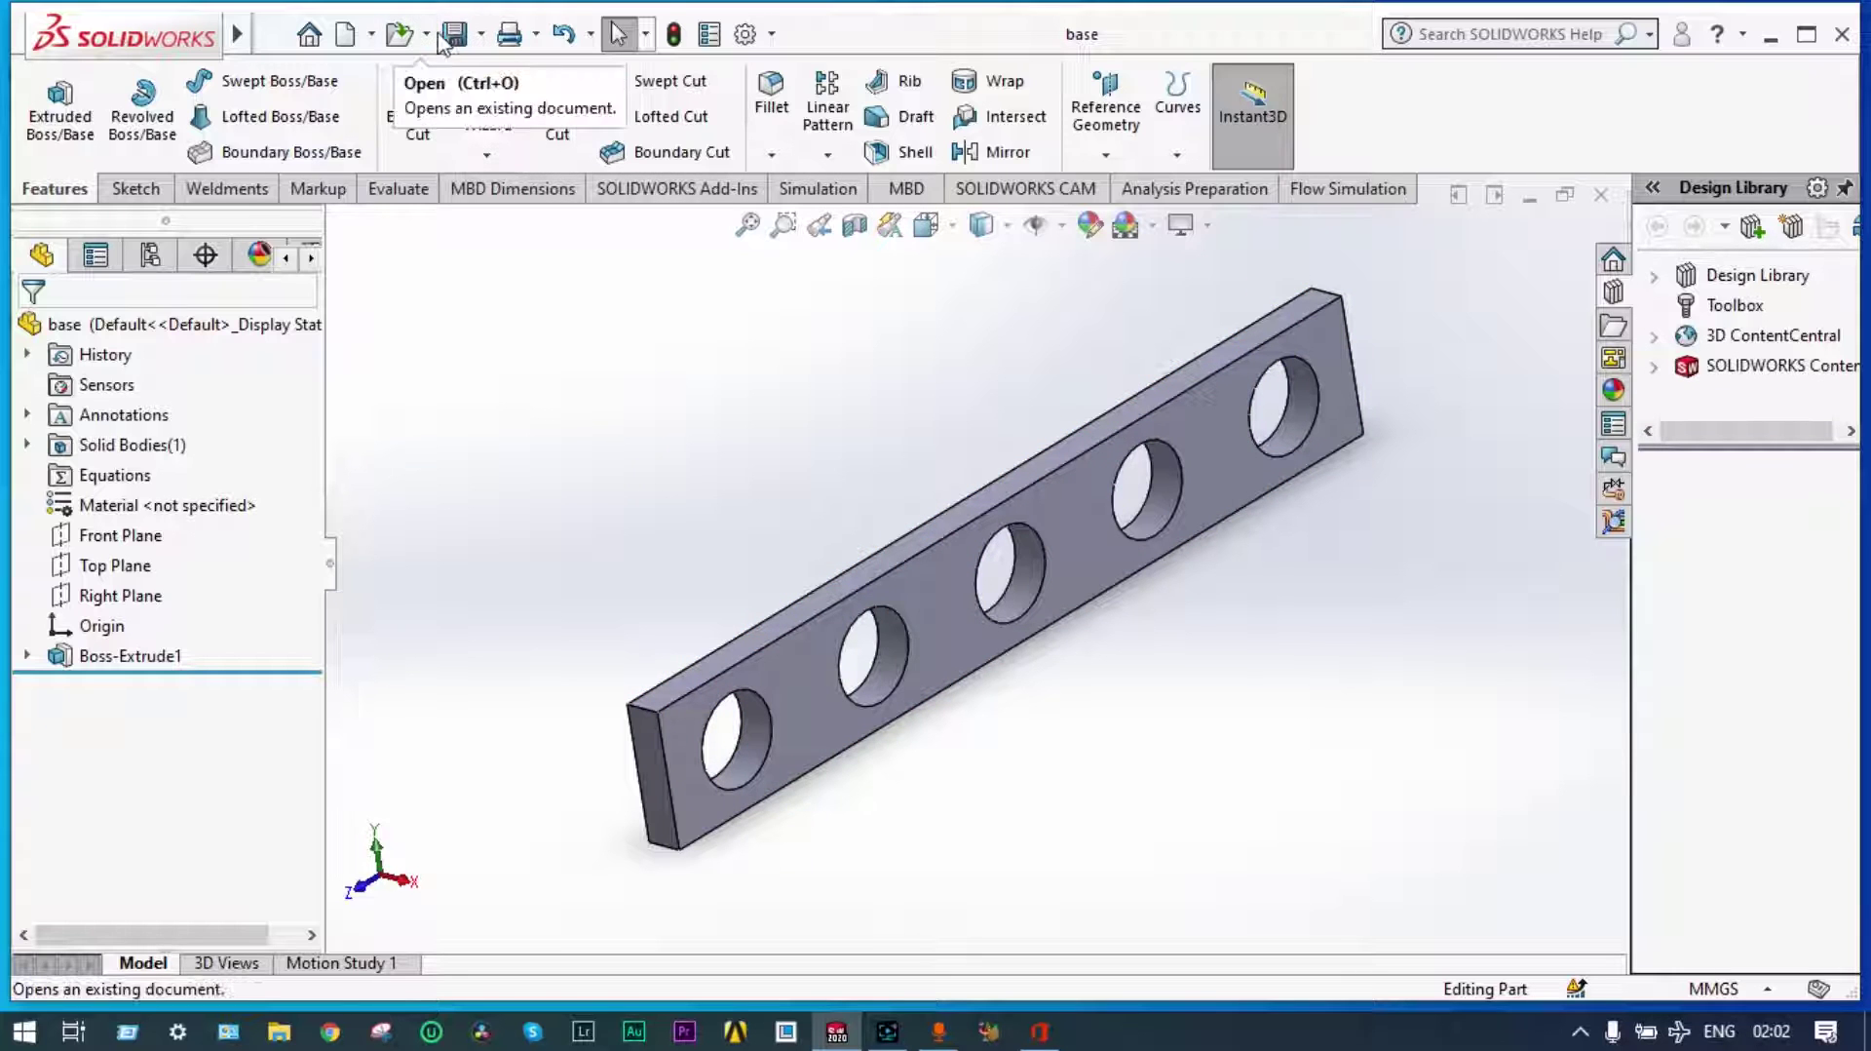
Create a new part and sketch a circle about 78 mm in diameter centred on the origin of the Right Plane
{"action": "left_click", "coordinate": [344, 37]}
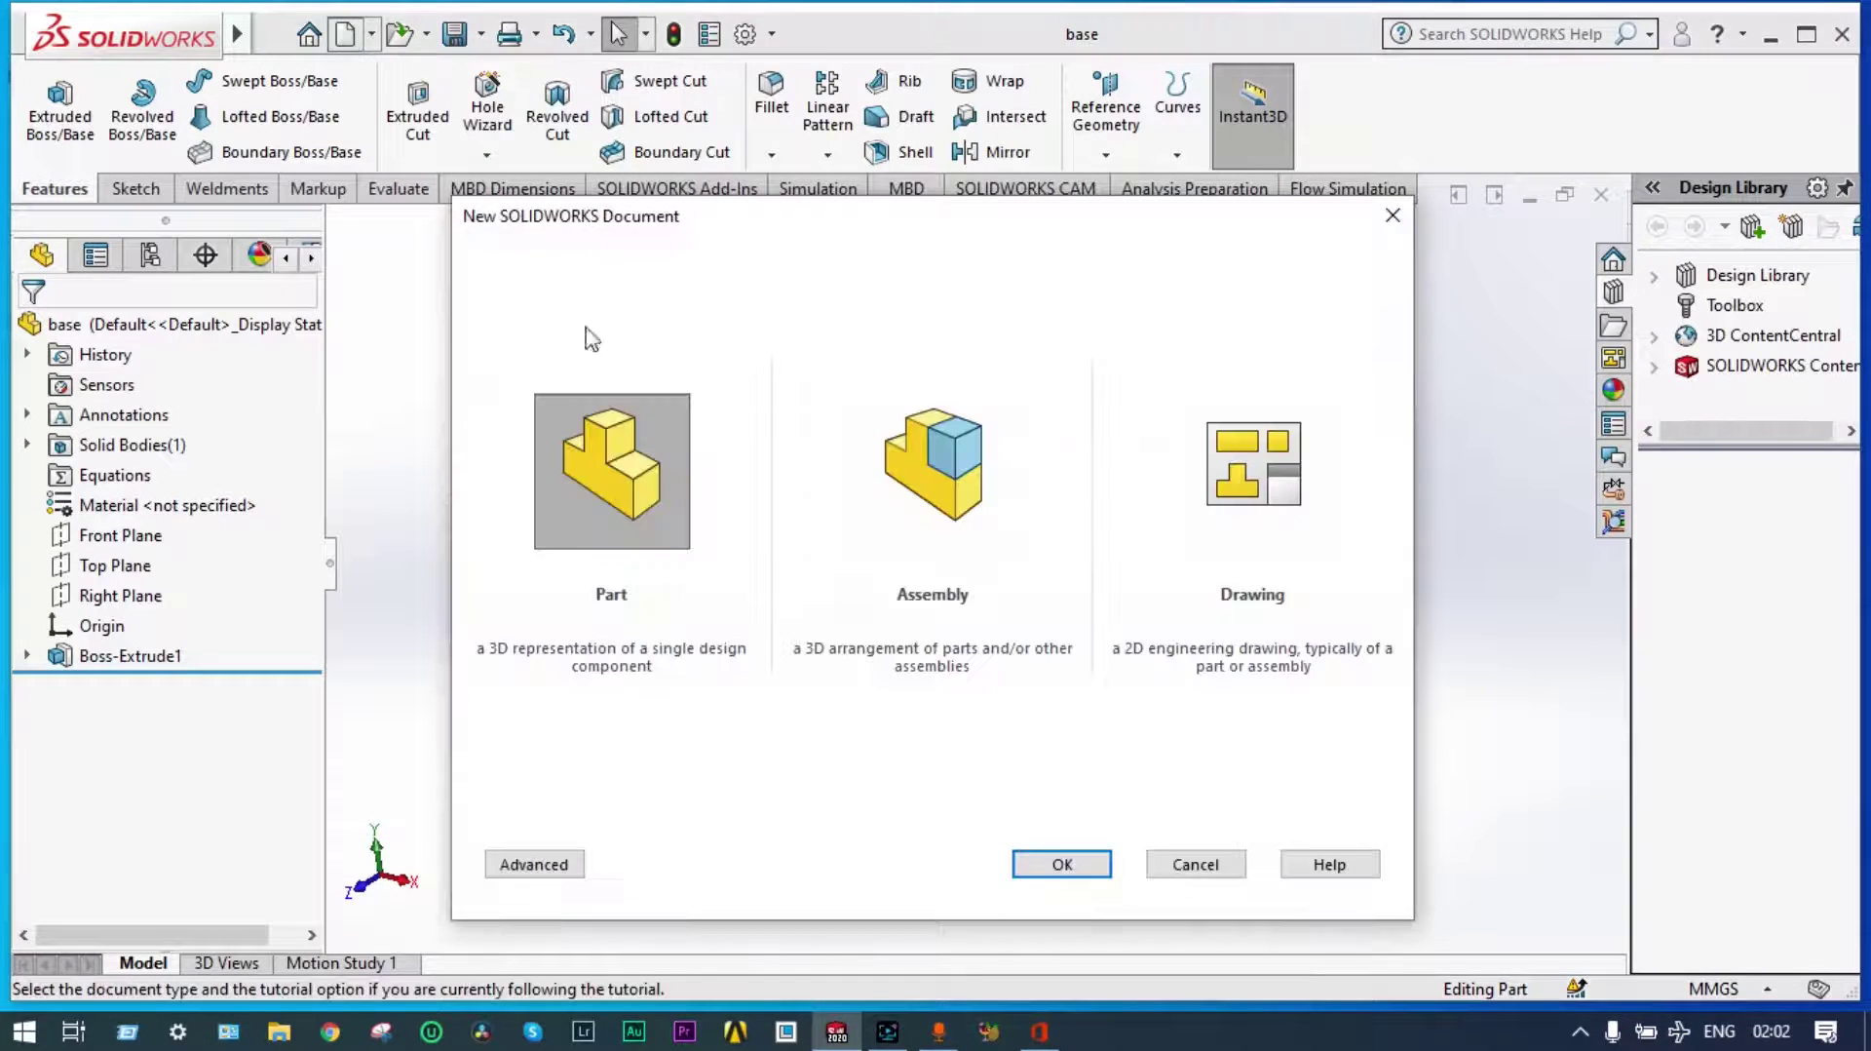
{"action": "left_click", "coordinate": [1041, 866]}
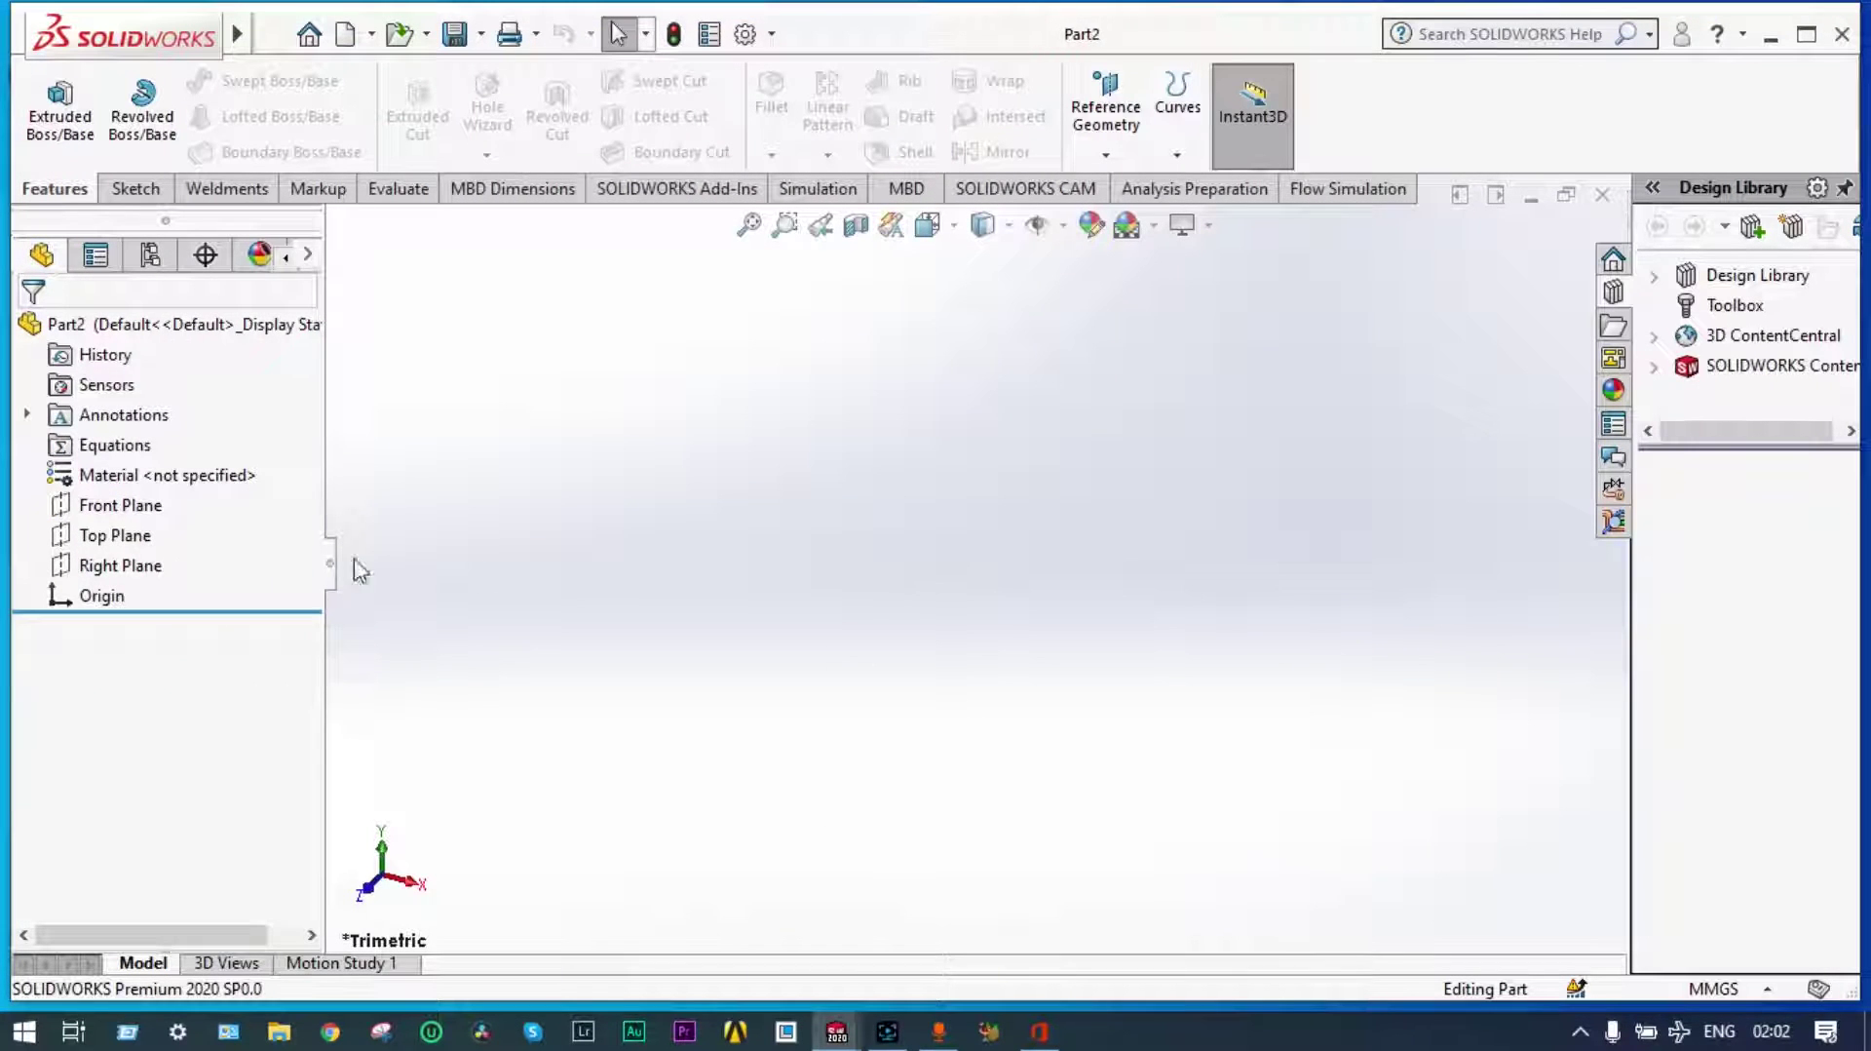
{"action": "left_click", "coordinate": [123, 566]}
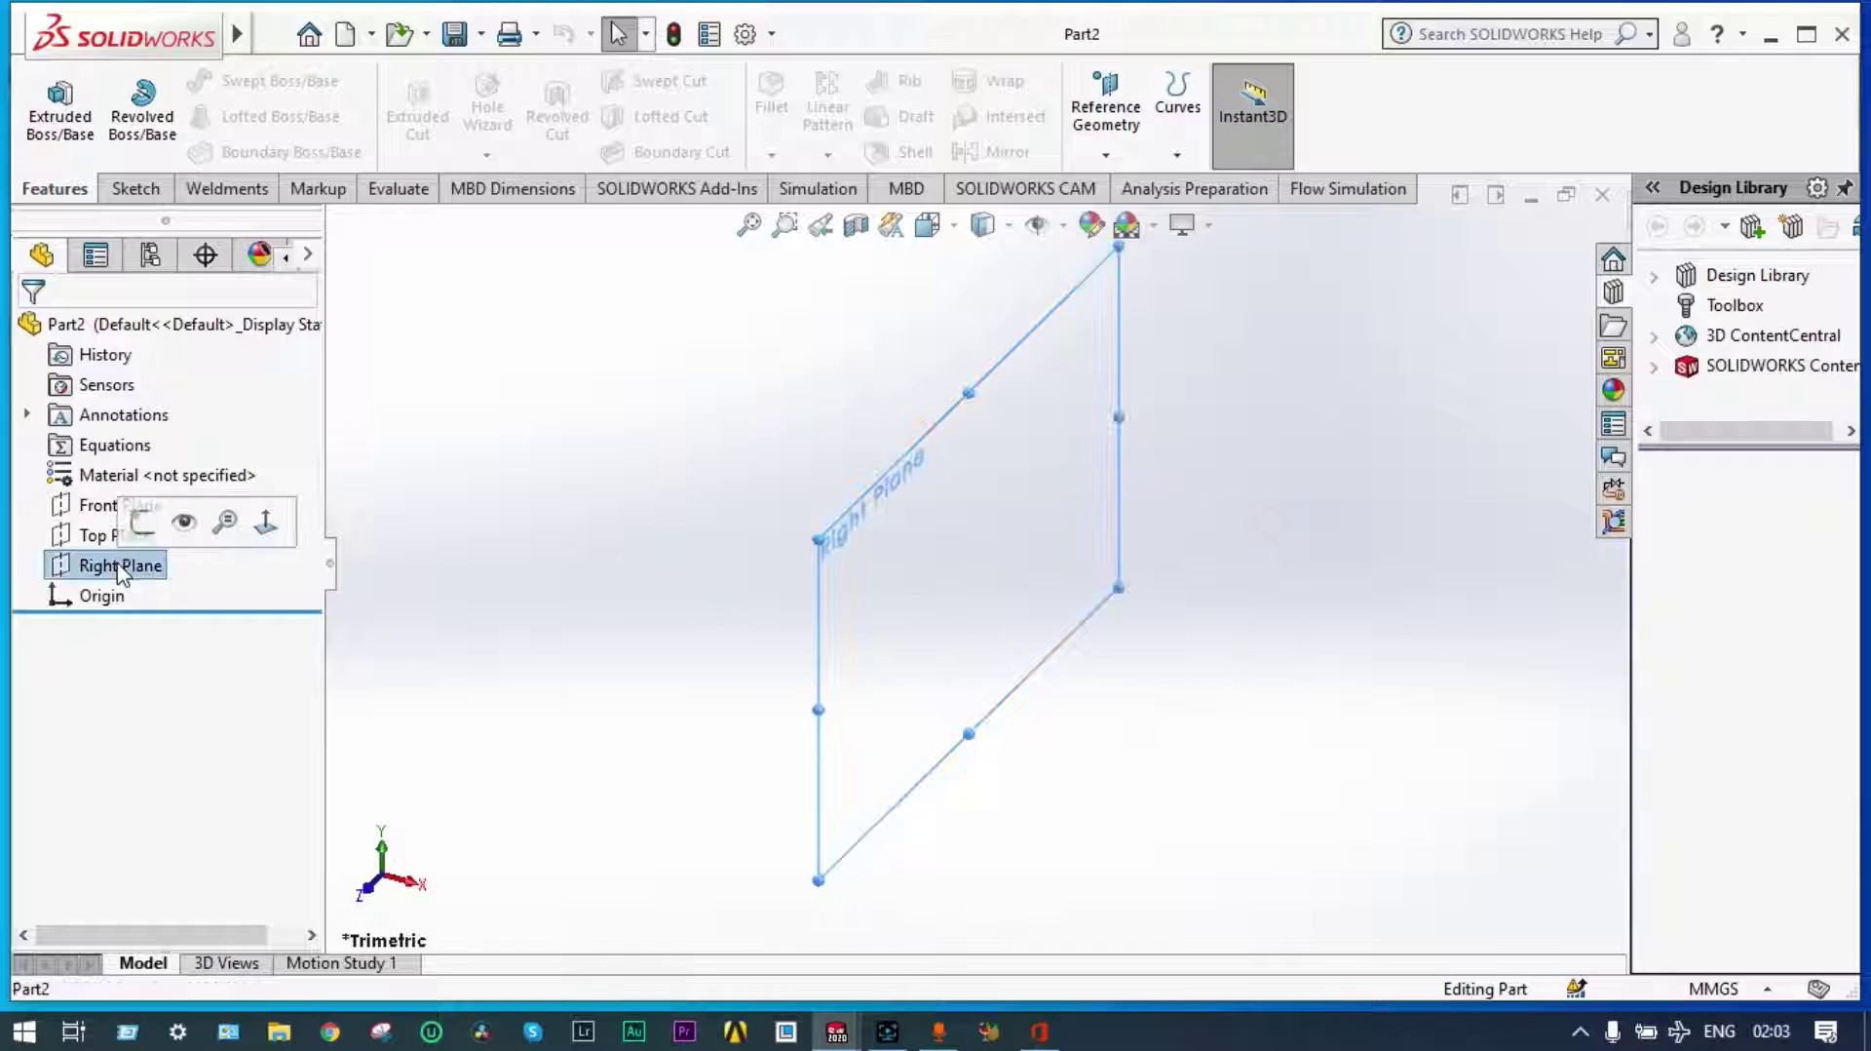
{"action": "left_click", "coordinate": [264, 528]}
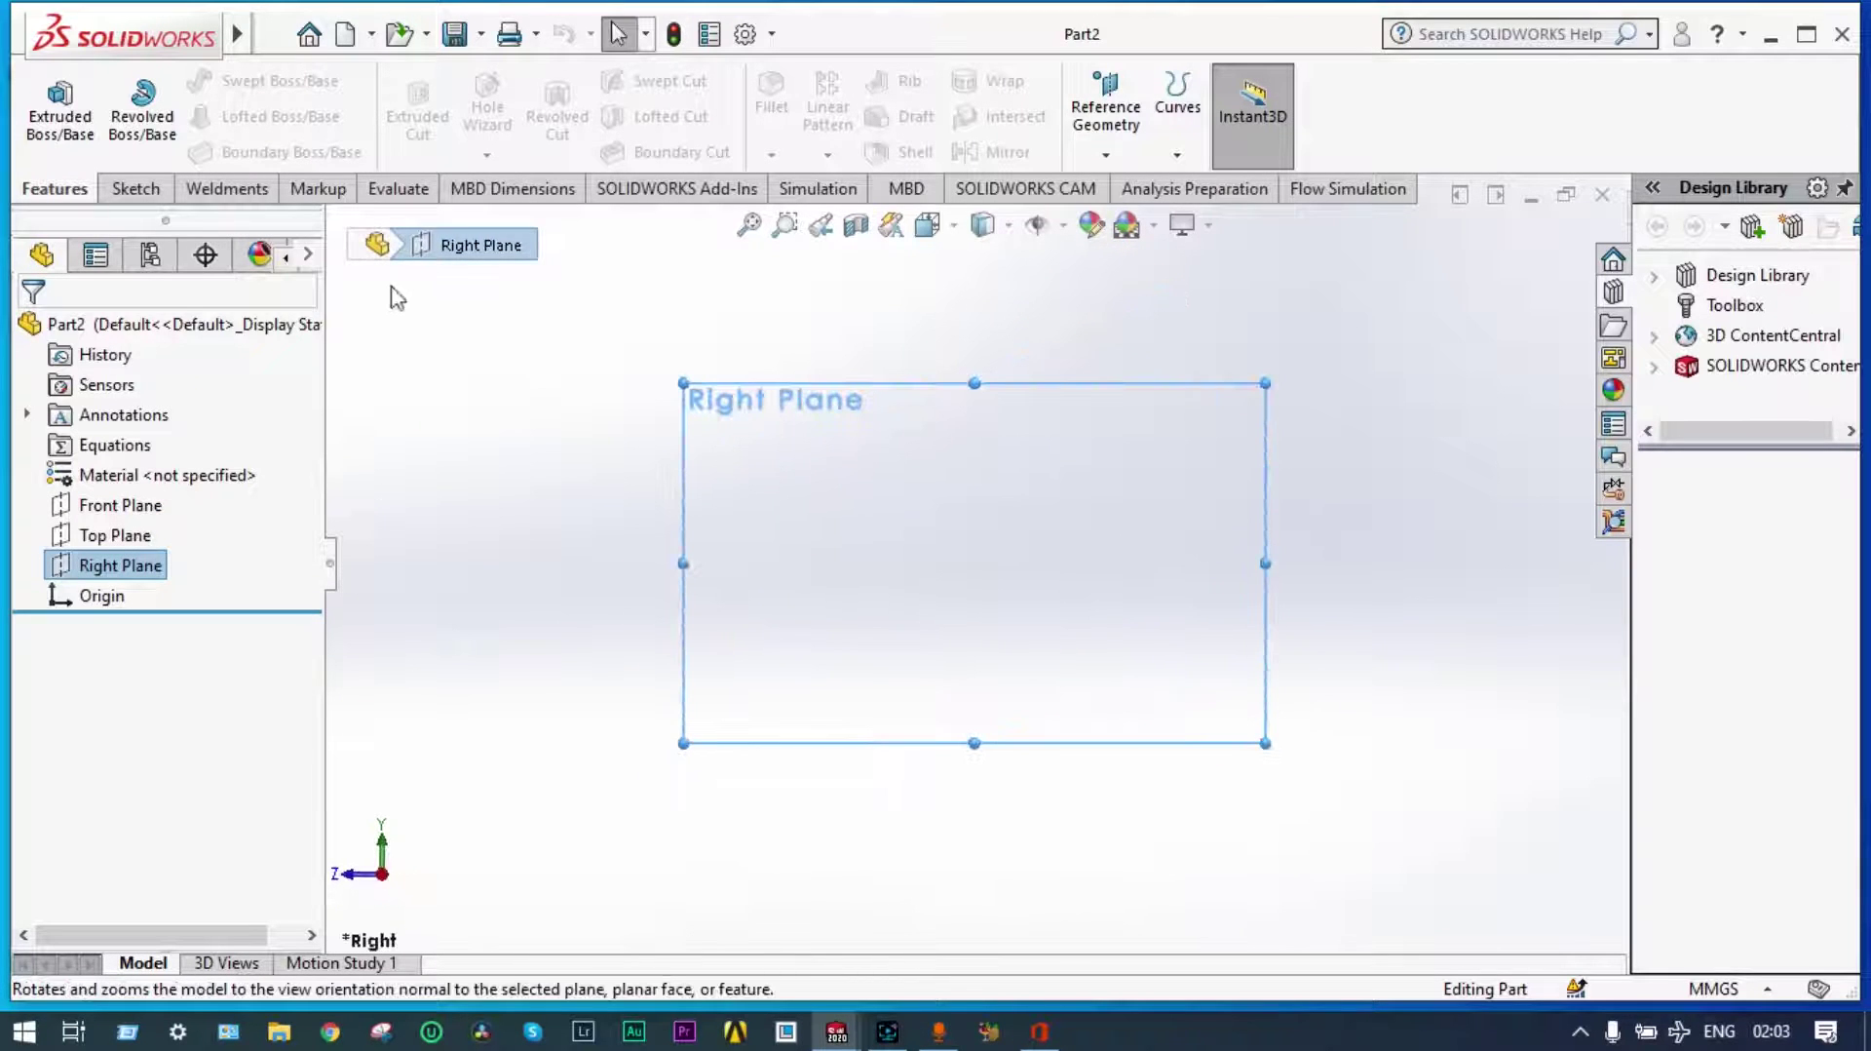
{"action": "left_click", "coordinate": [136, 189]}
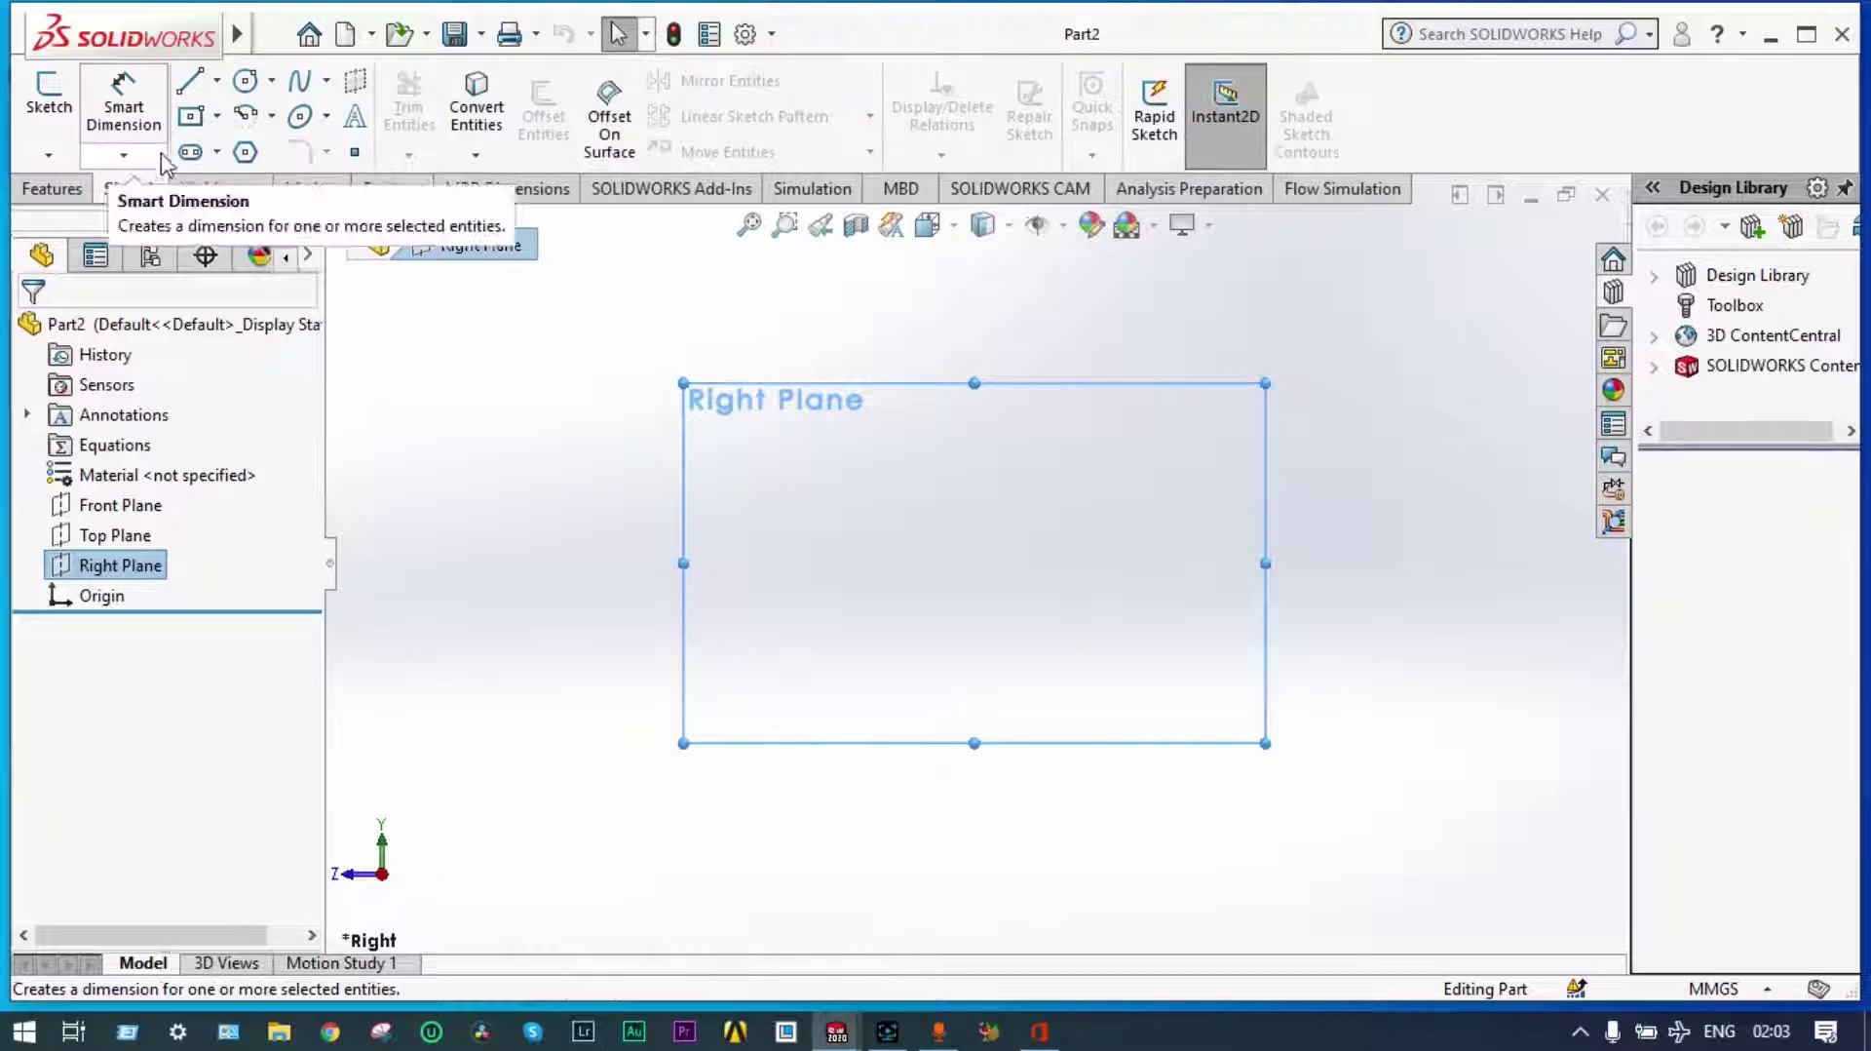
{"action": "left_click", "coordinate": [249, 83]}
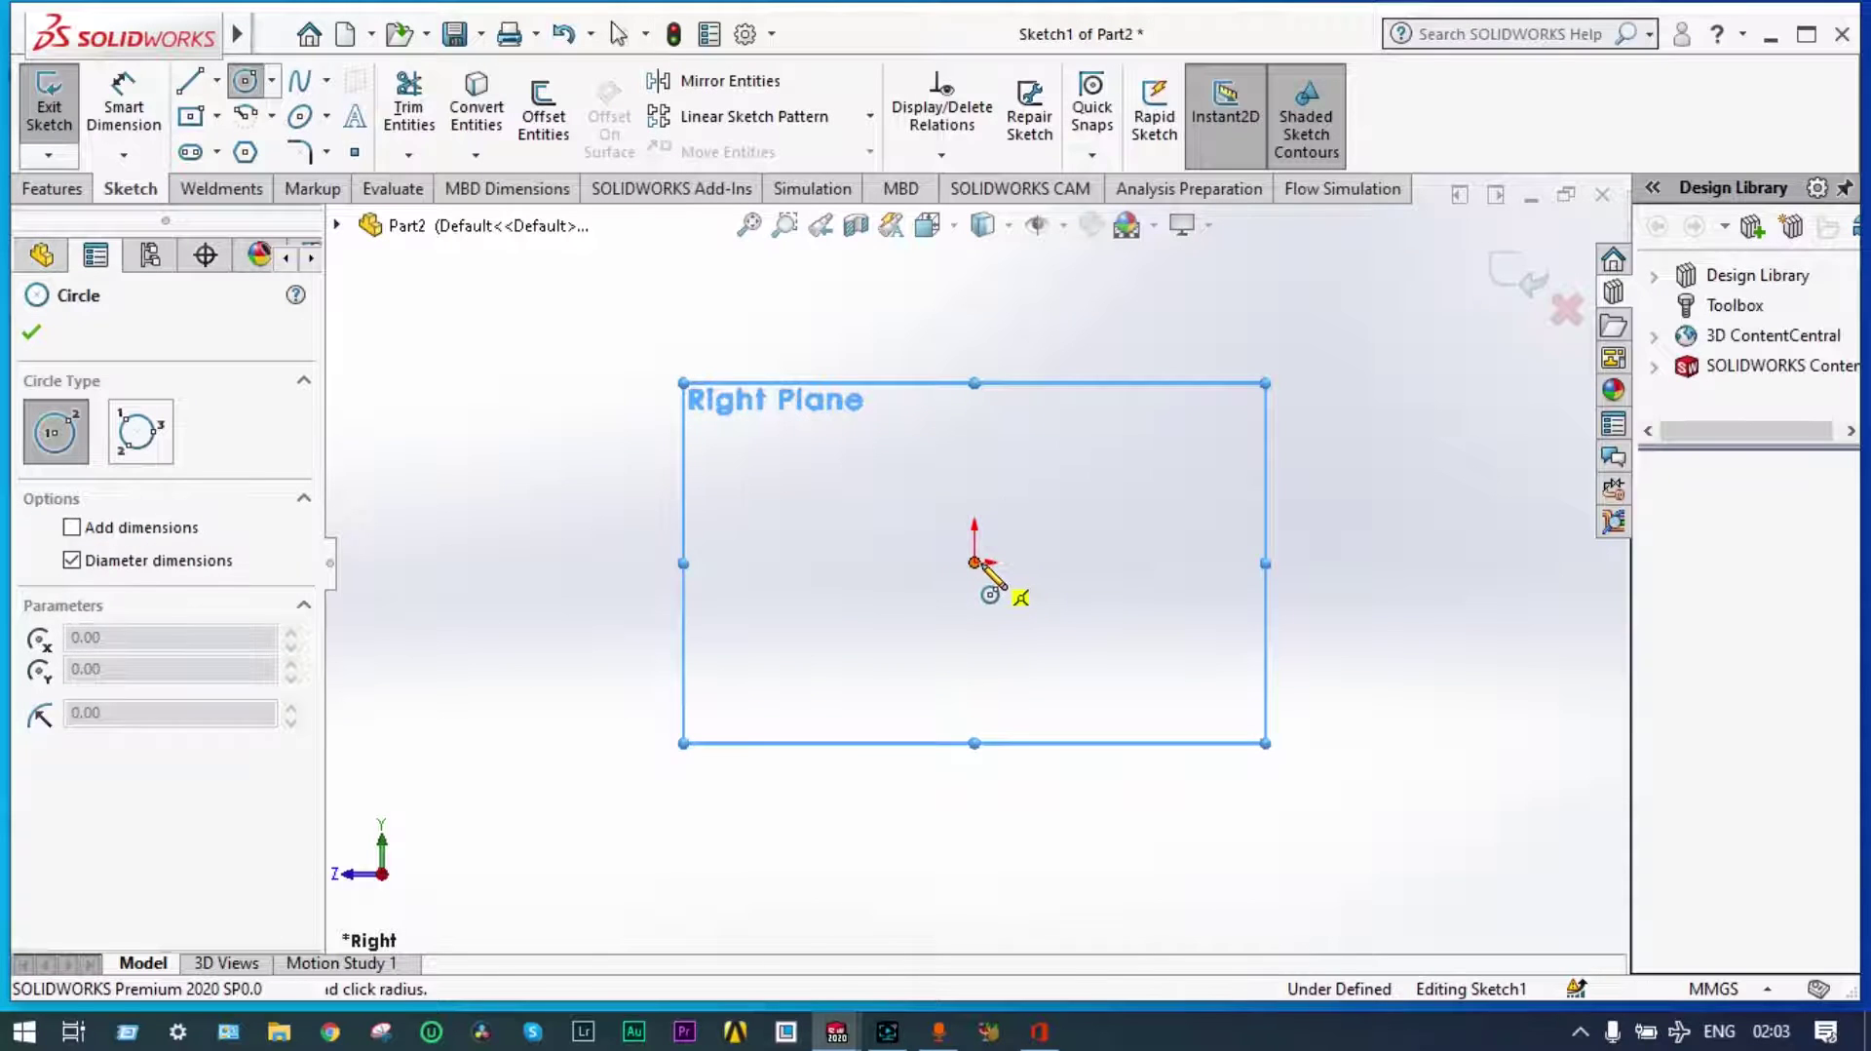
{"action": "left_click", "coordinate": [975, 562]}
{"action": "left_click", "coordinate": [868, 634]}
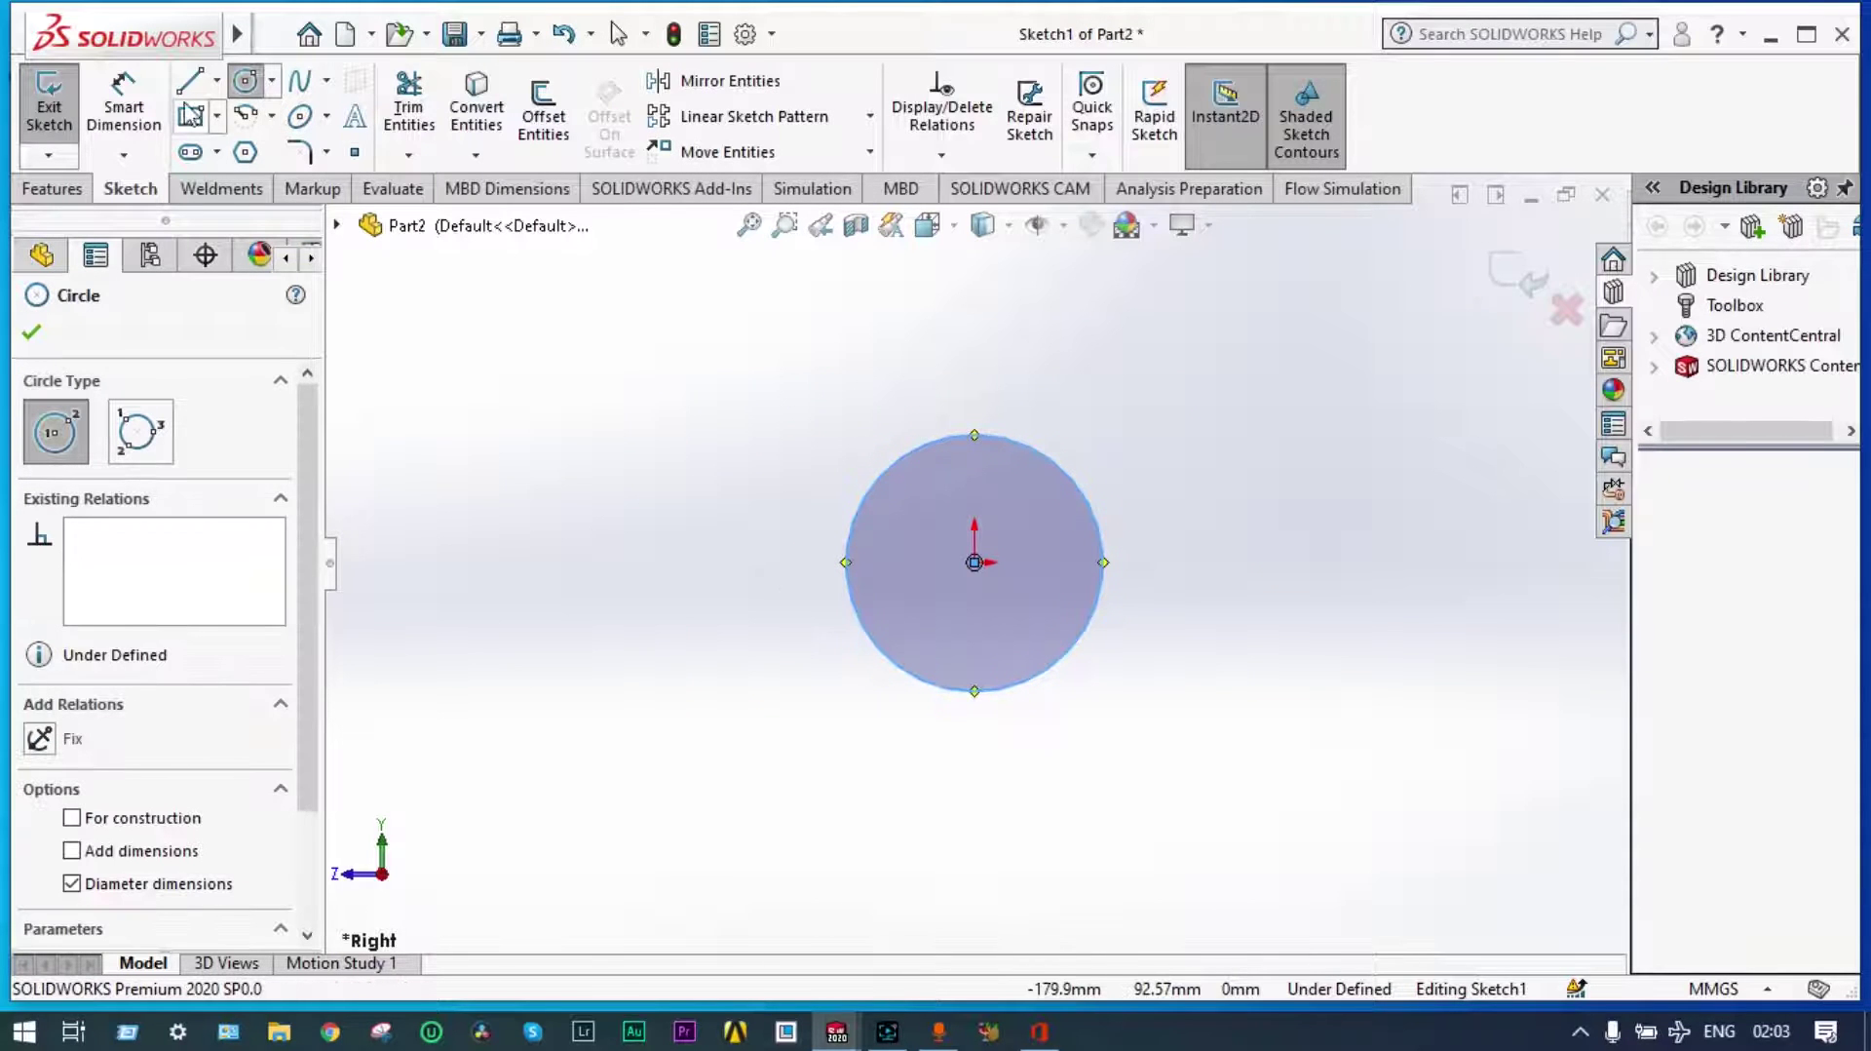
Dimension the circle's diameter to 50 mm and close the sketch
{"action": "left_click", "coordinate": [122, 88]}
{"action": "left_click", "coordinate": [1088, 491]}
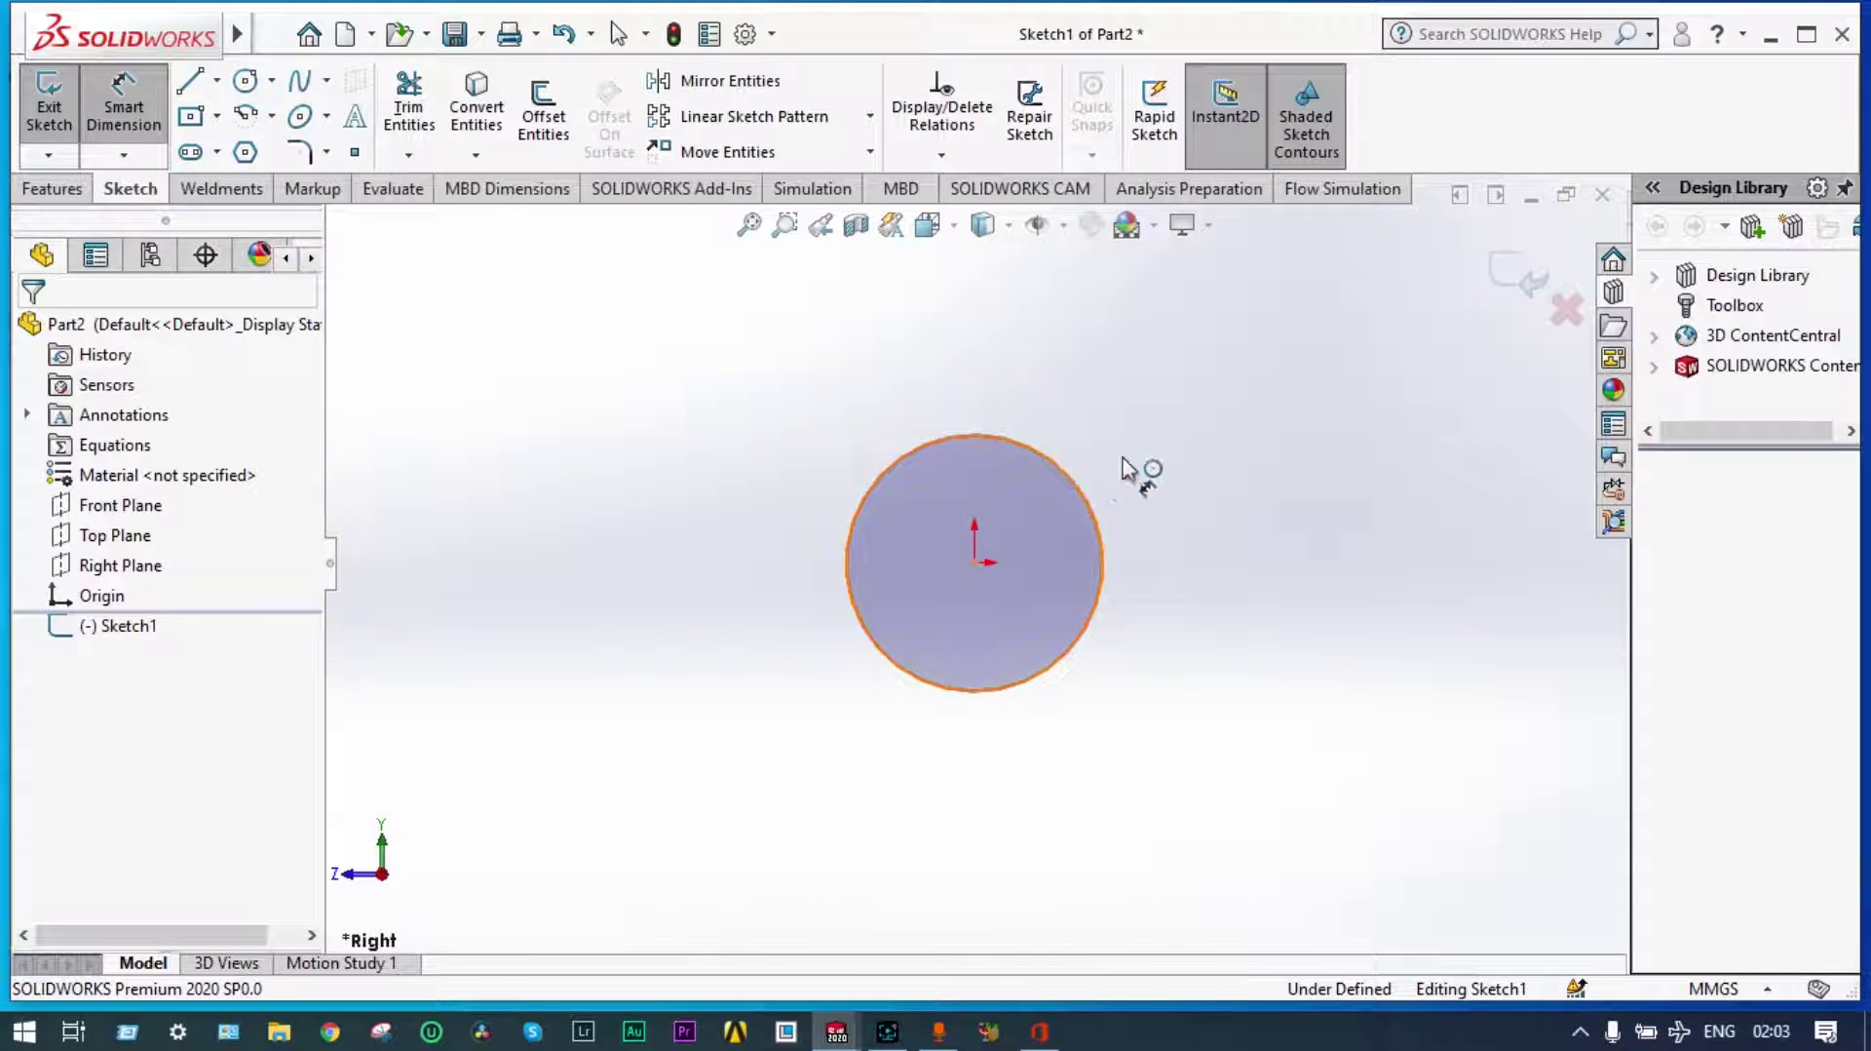
{"action": "left_click", "coordinate": [1236, 437]}
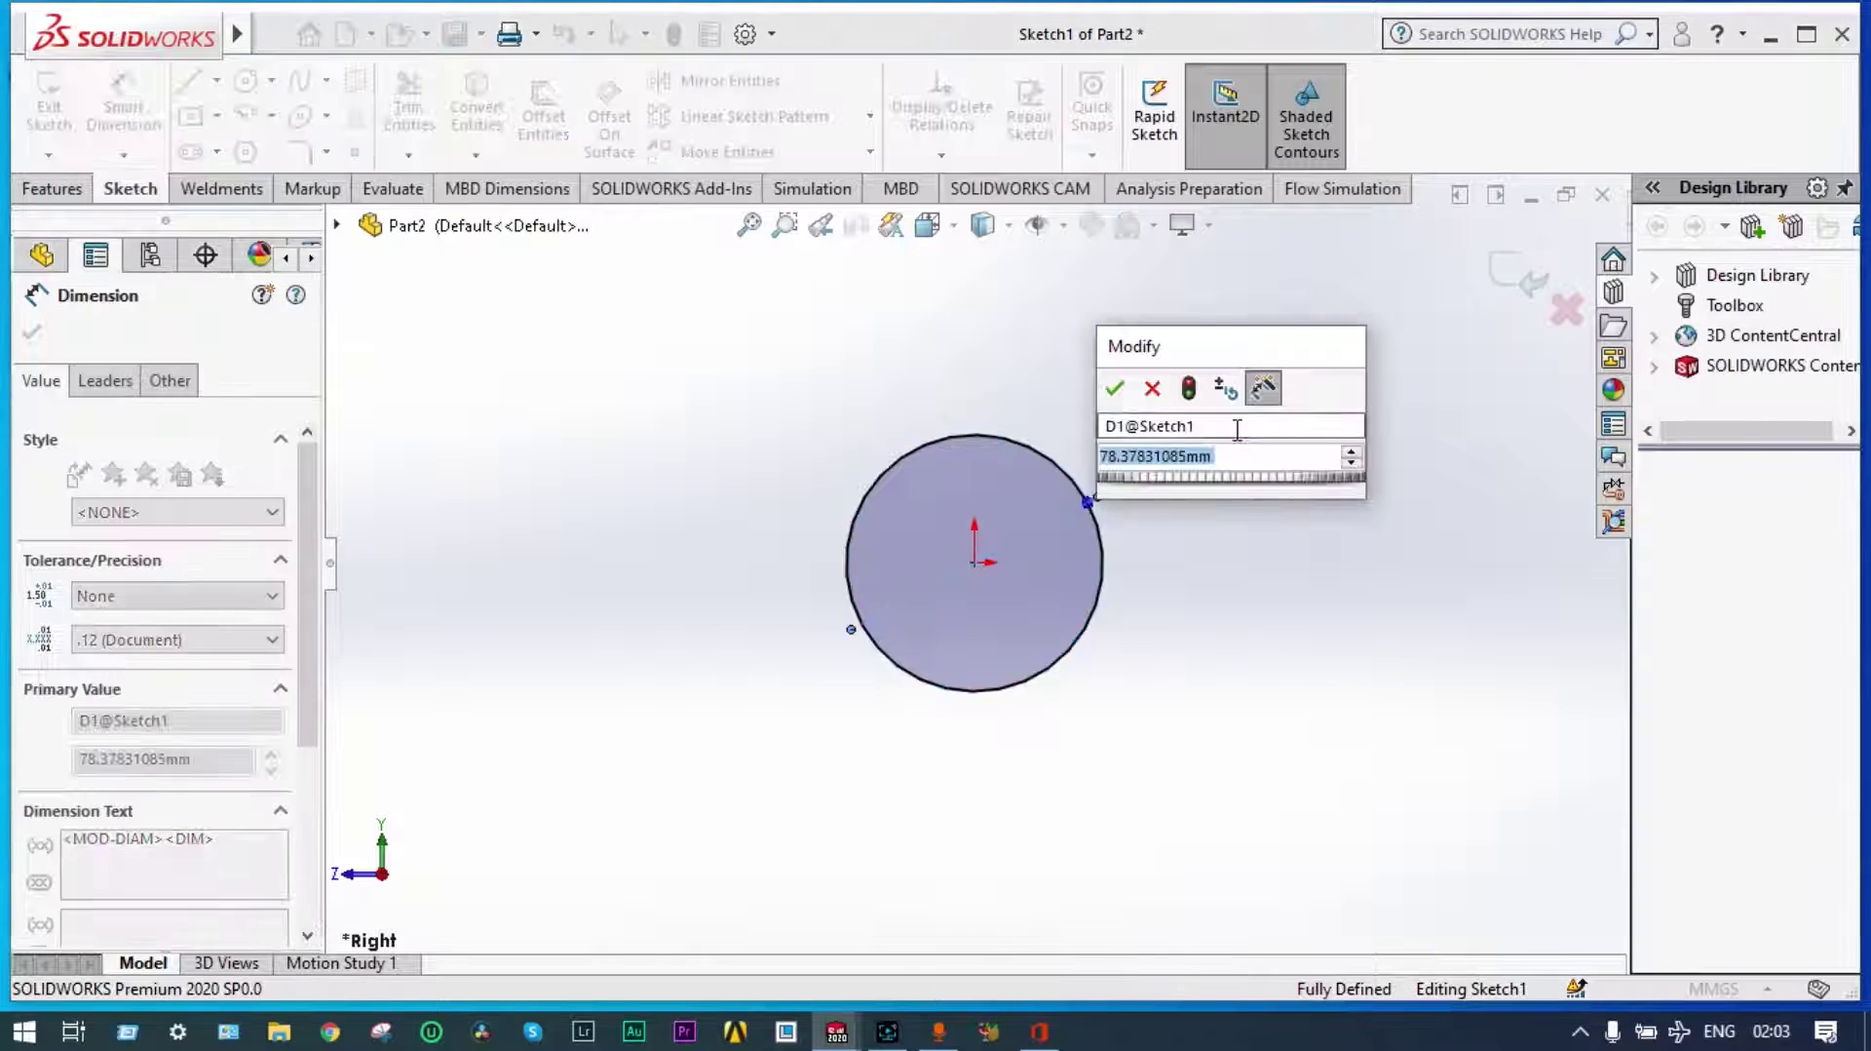
{"action": "type", "text": "50"}
{"action": "key", "text": "Return"}
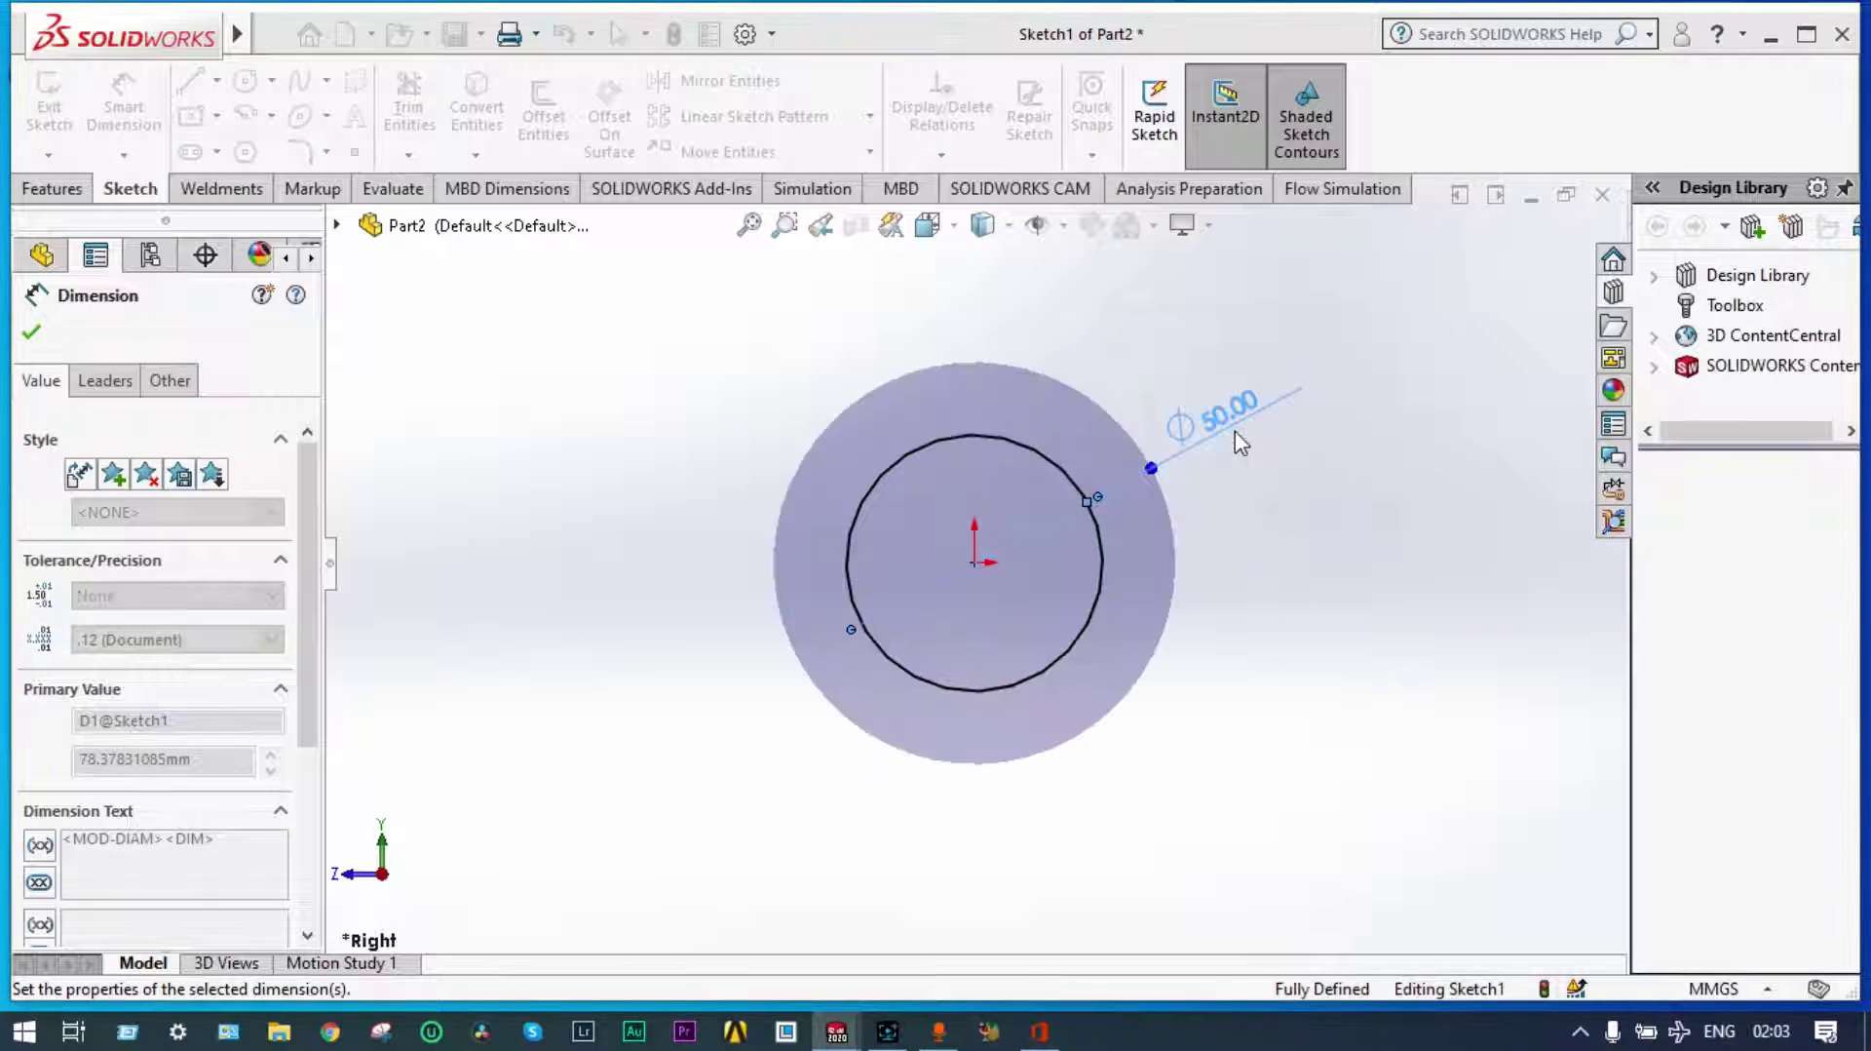
{"action": "left_click", "coordinate": [1520, 279]}
Extrude the circle sketch as a boss with a blind depth of 1000 mm
{"action": "left_click", "coordinate": [110, 626]}
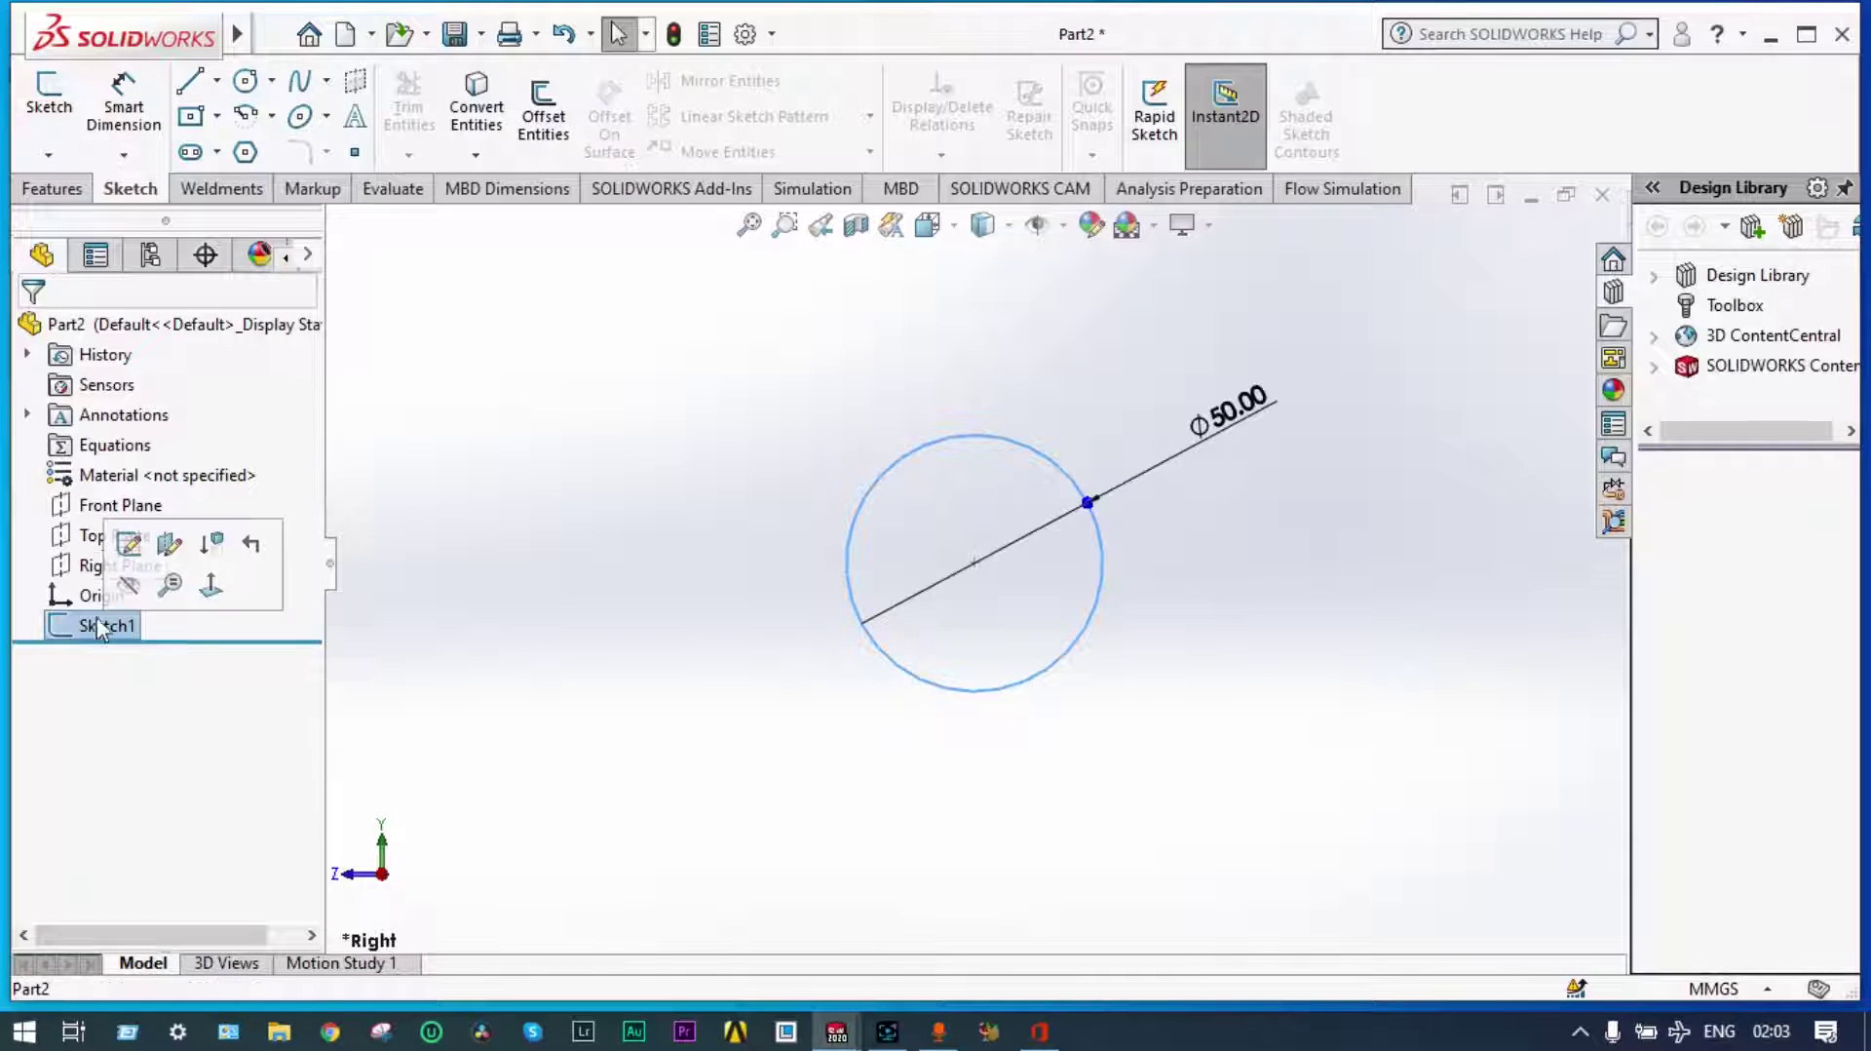
{"action": "left_click", "coordinate": [53, 188]}
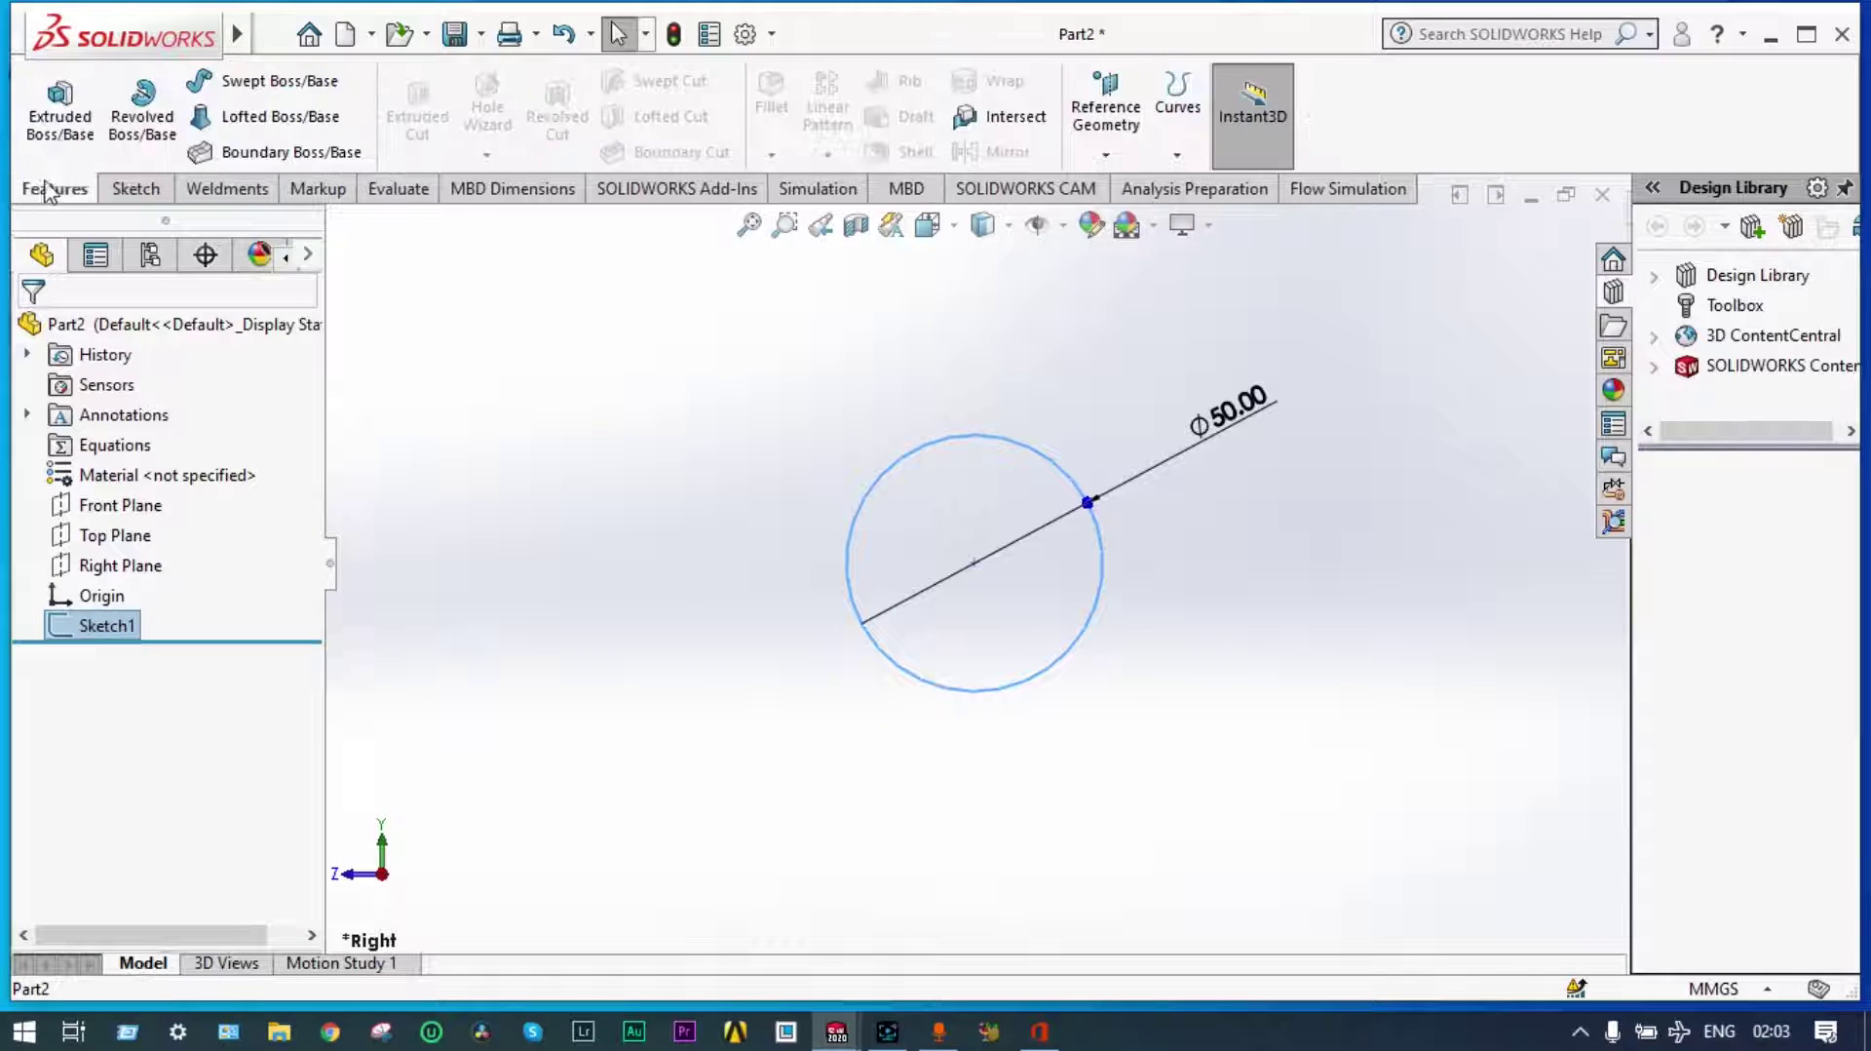
{"action": "left_click", "coordinate": [60, 125]}
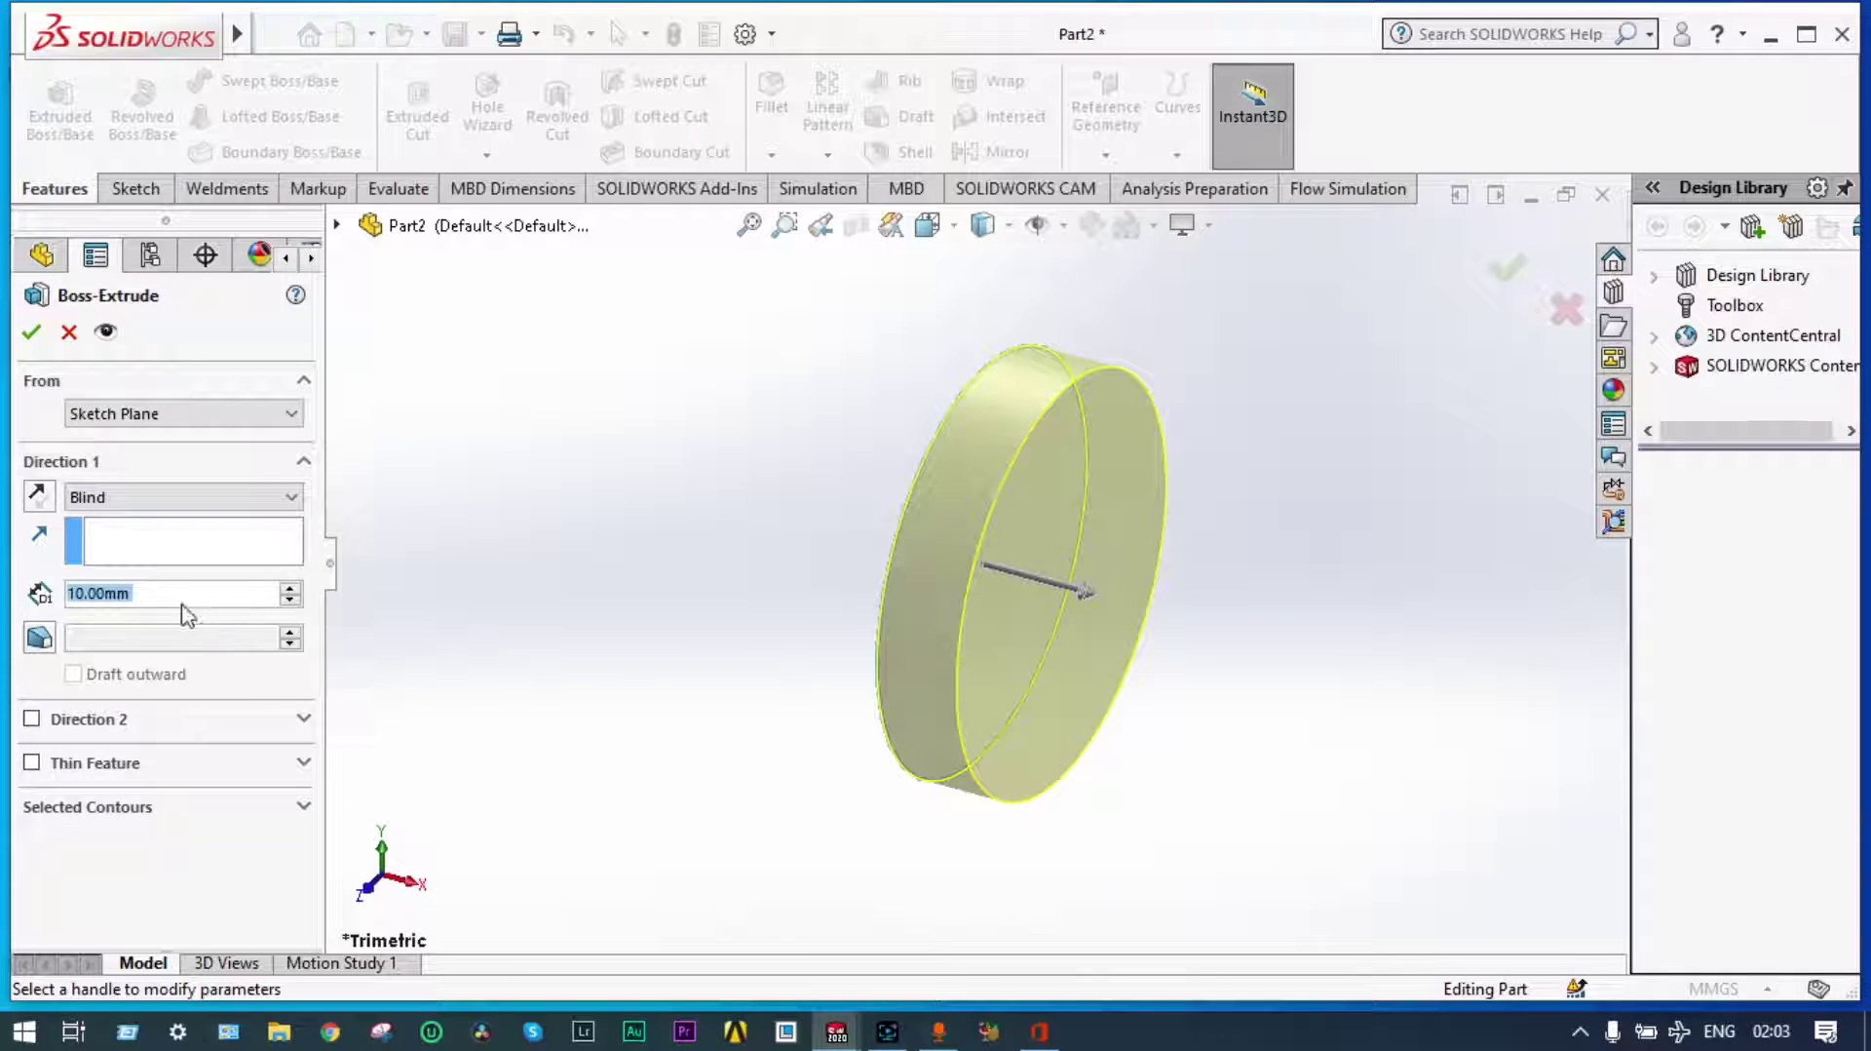
{"action": "left_click", "coordinate": [85, 592]}
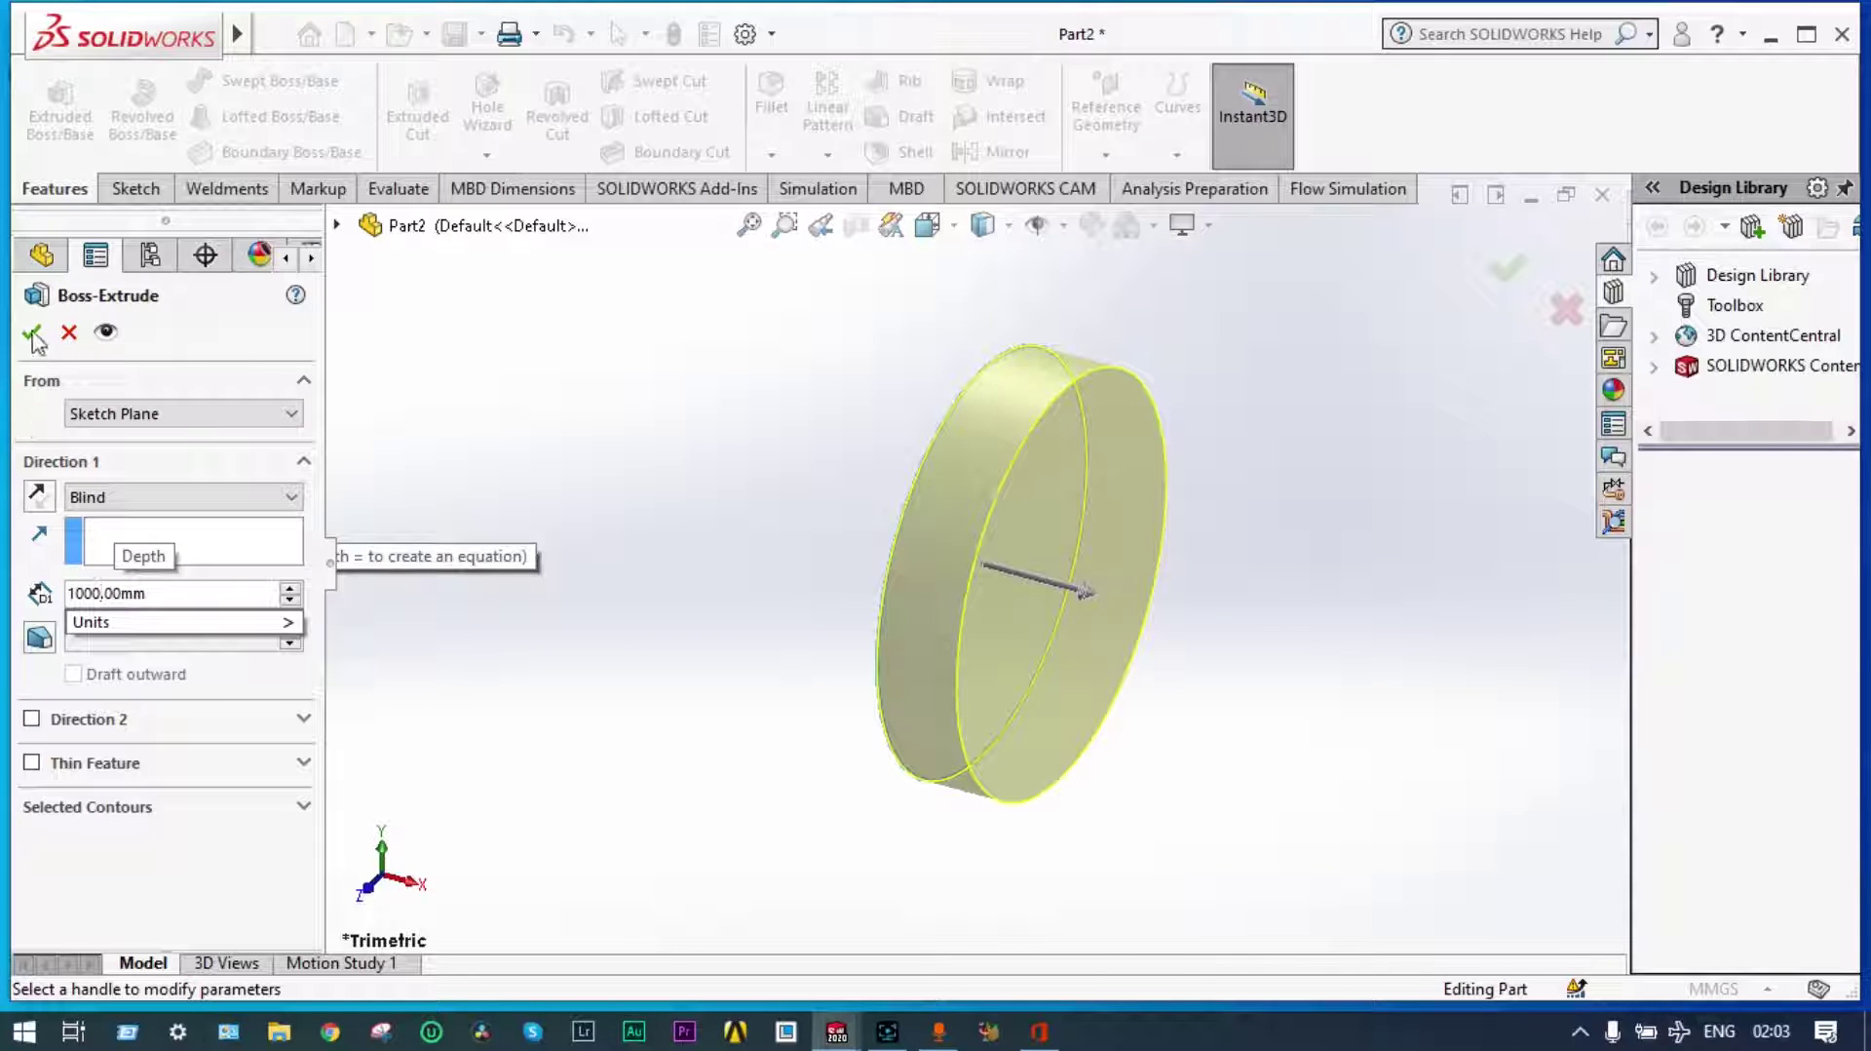
{"action": "key", "text": "Return"}
{"action": "scroll", "coordinate": [735, 667], "scroll_direction": "up", "scroll_amount": 5}
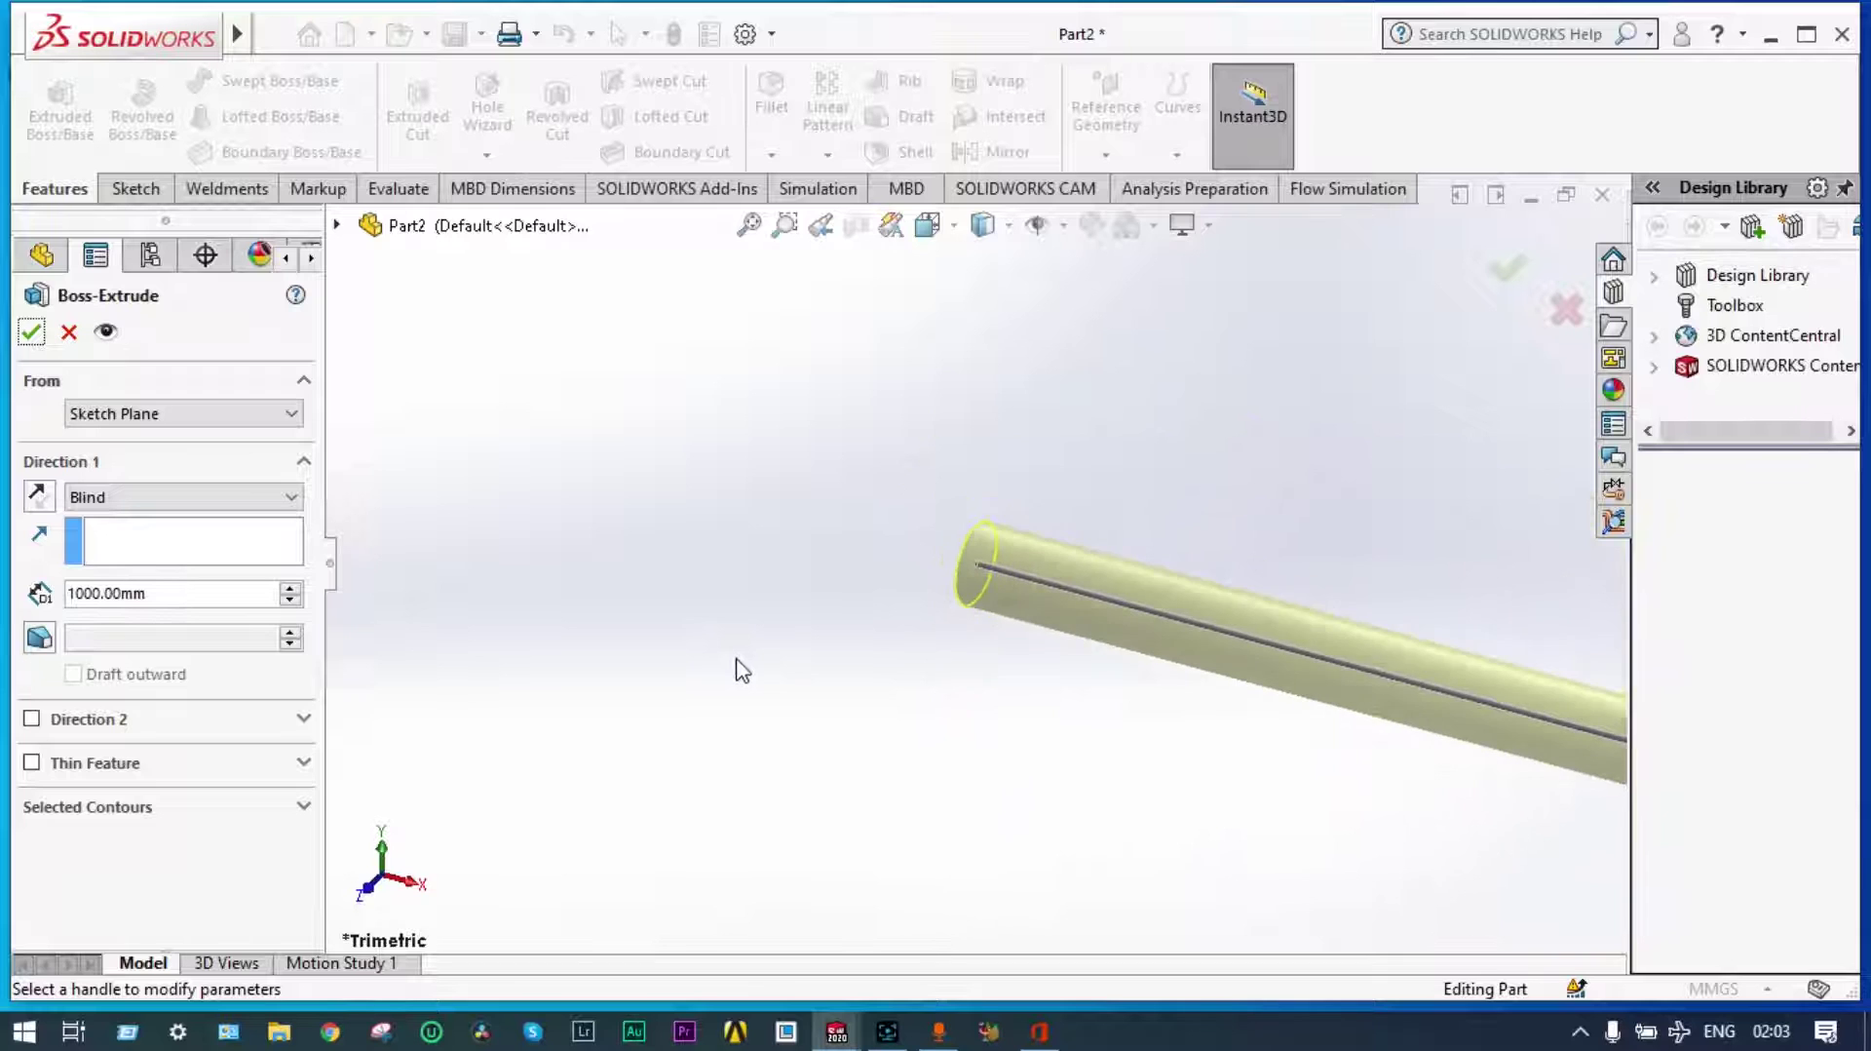
{"action": "scroll", "coordinate": [740, 669], "scroll_direction": "up", "scroll_amount": 2}
{"action": "scroll", "coordinate": [1286, 653], "scroll_direction": "down", "scroll_amount": 4}
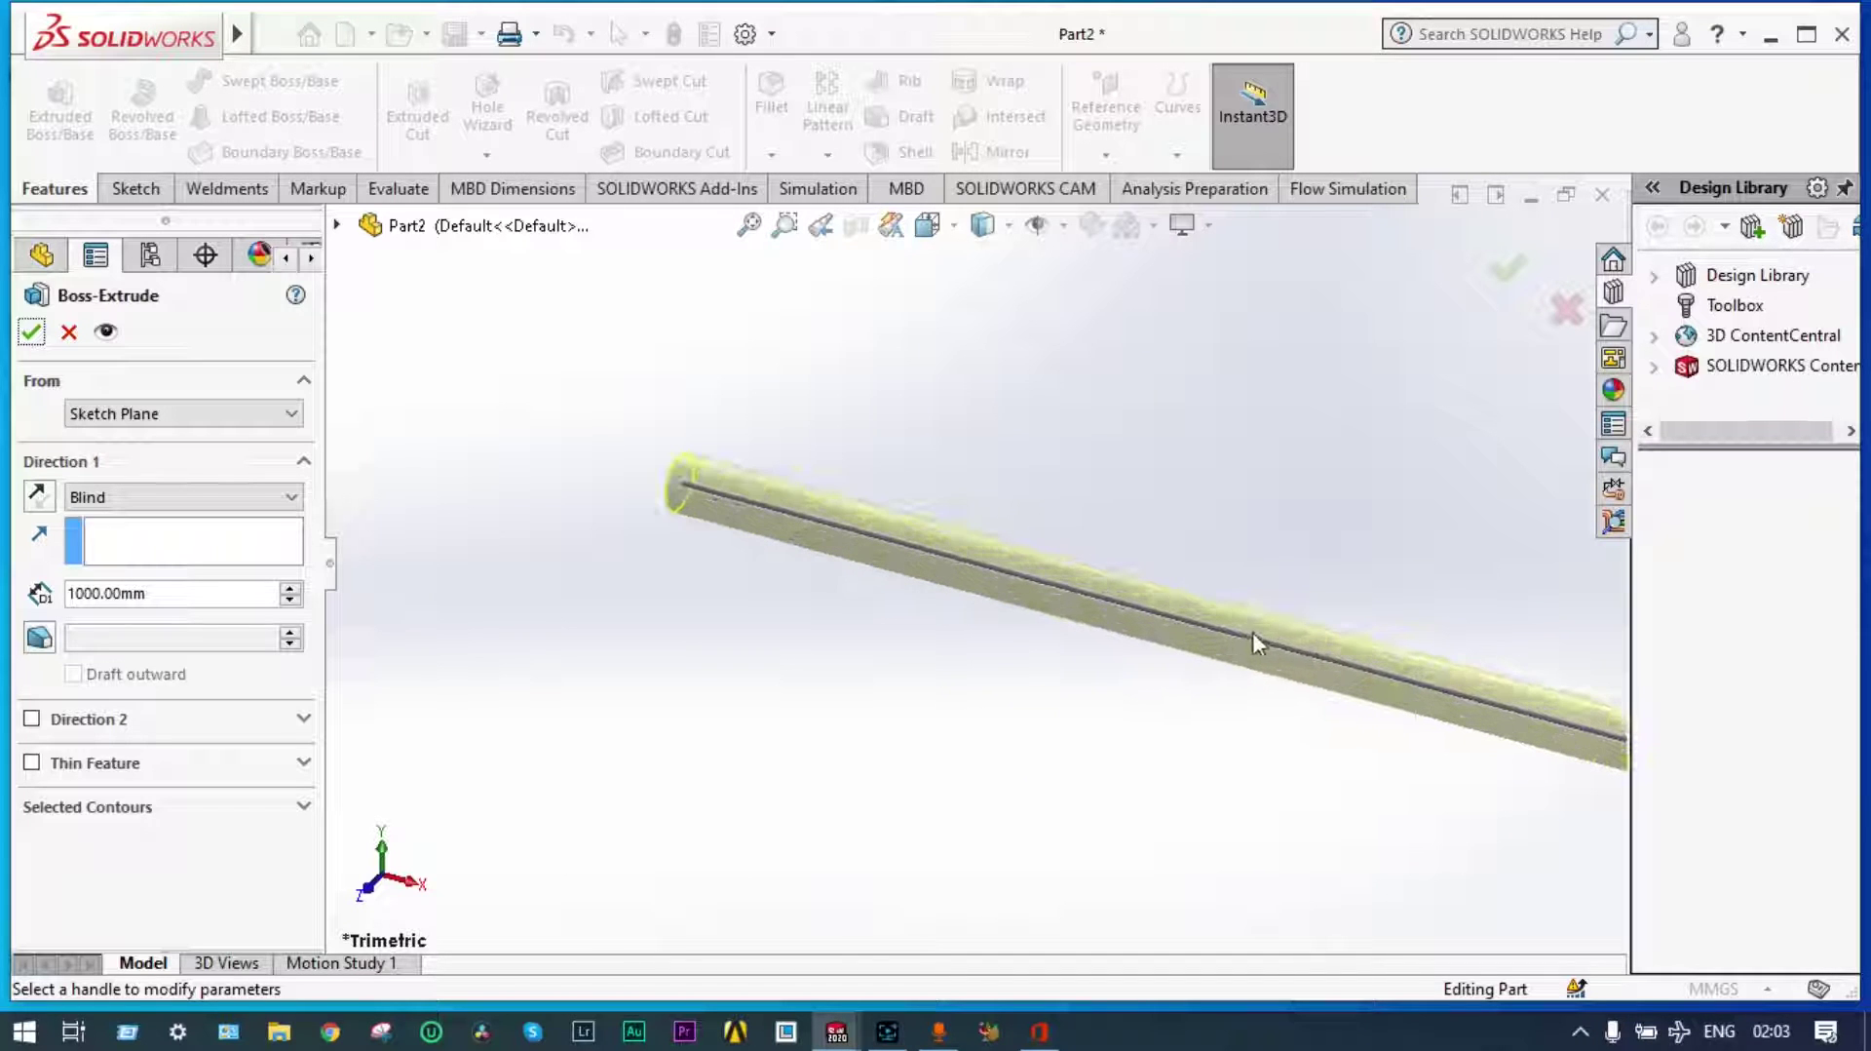
{"action": "left_click", "coordinate": [1518, 269]}
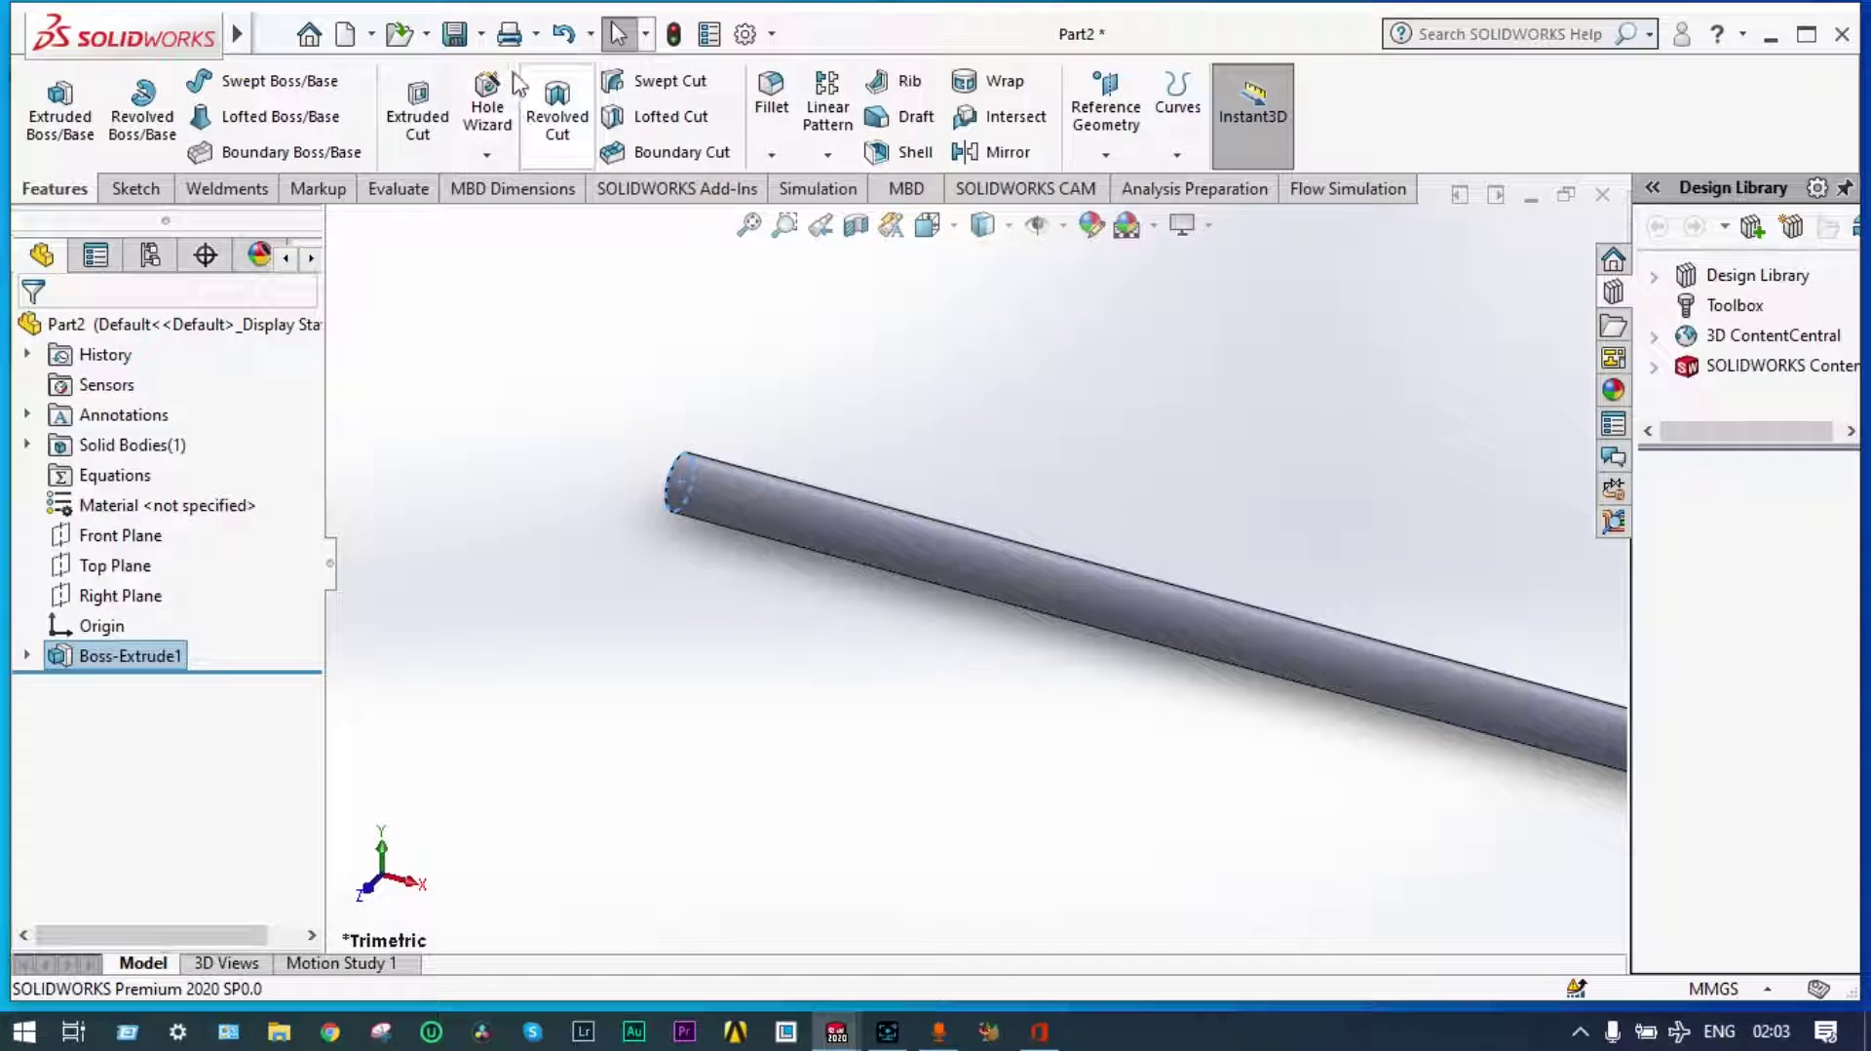
Save the cylindrical rod part under the file name pin fin
{"action": "left_click", "coordinate": [454, 34]}
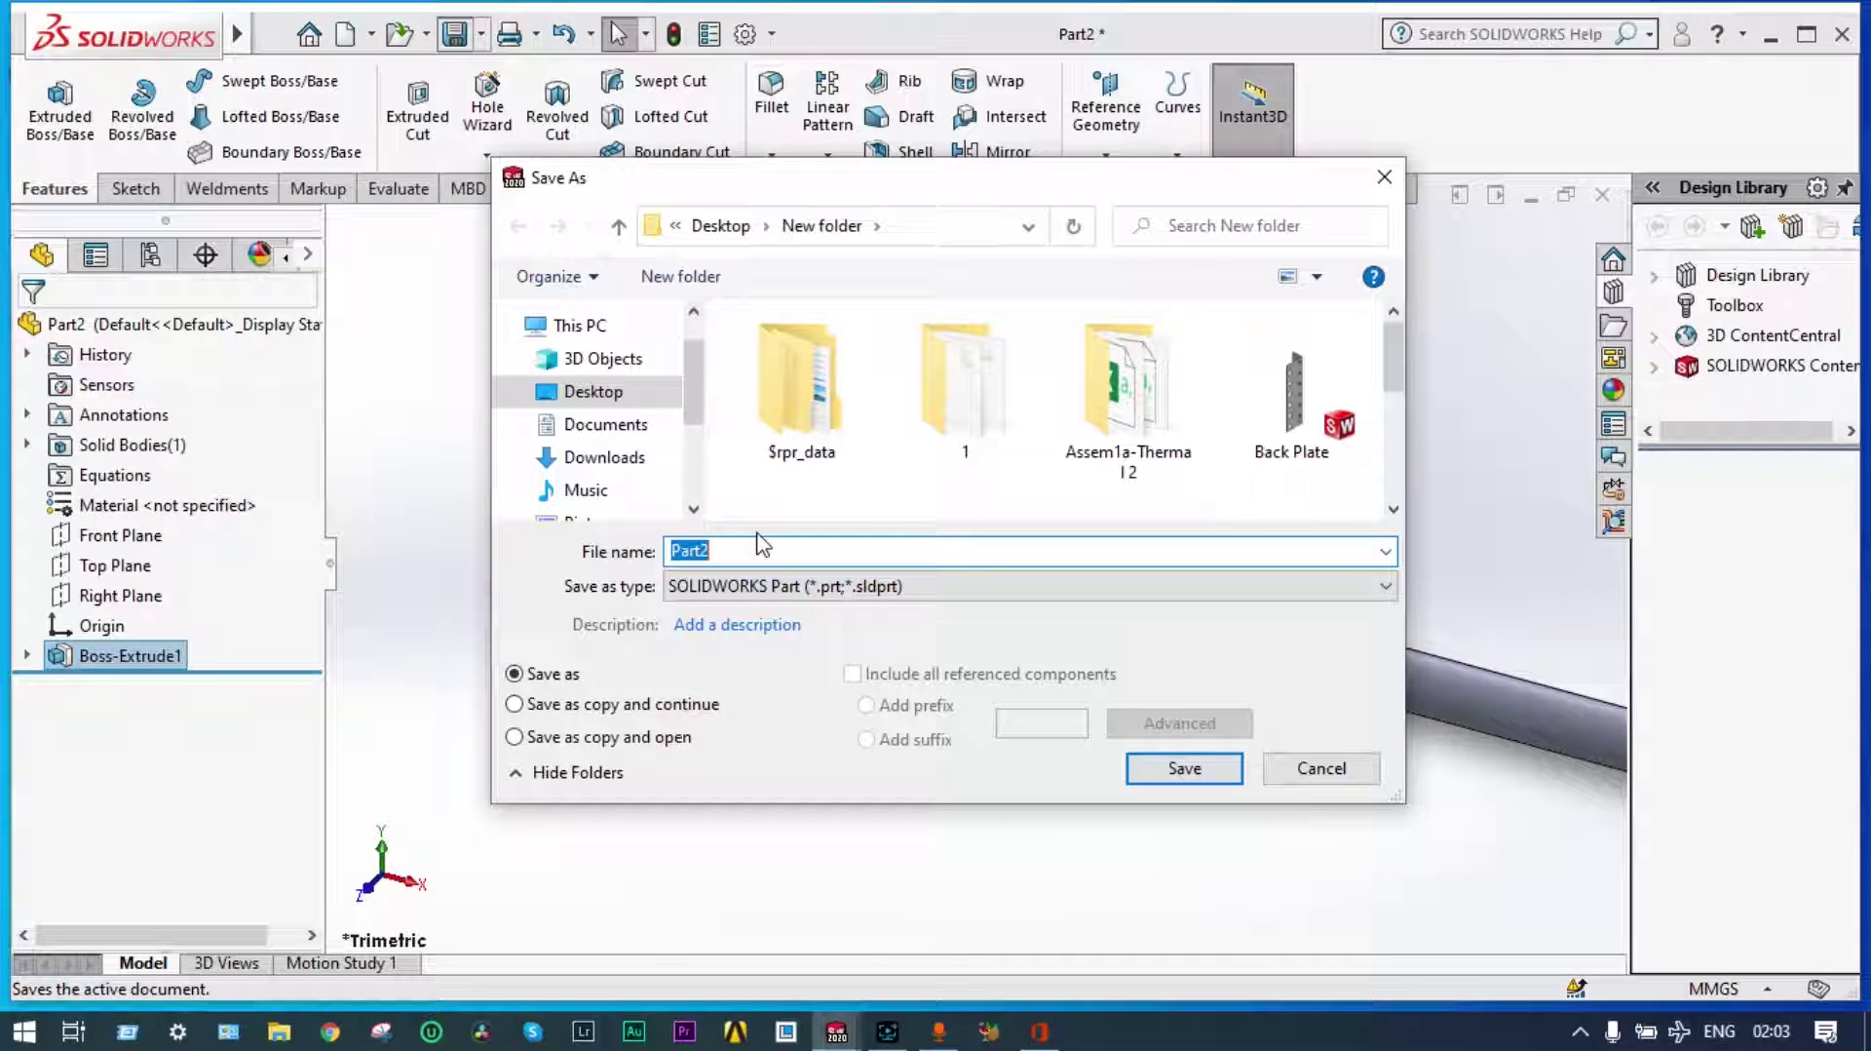
{"action": "type", "text": "pin fin"}
{"action": "left_click", "coordinate": [1182, 767]}
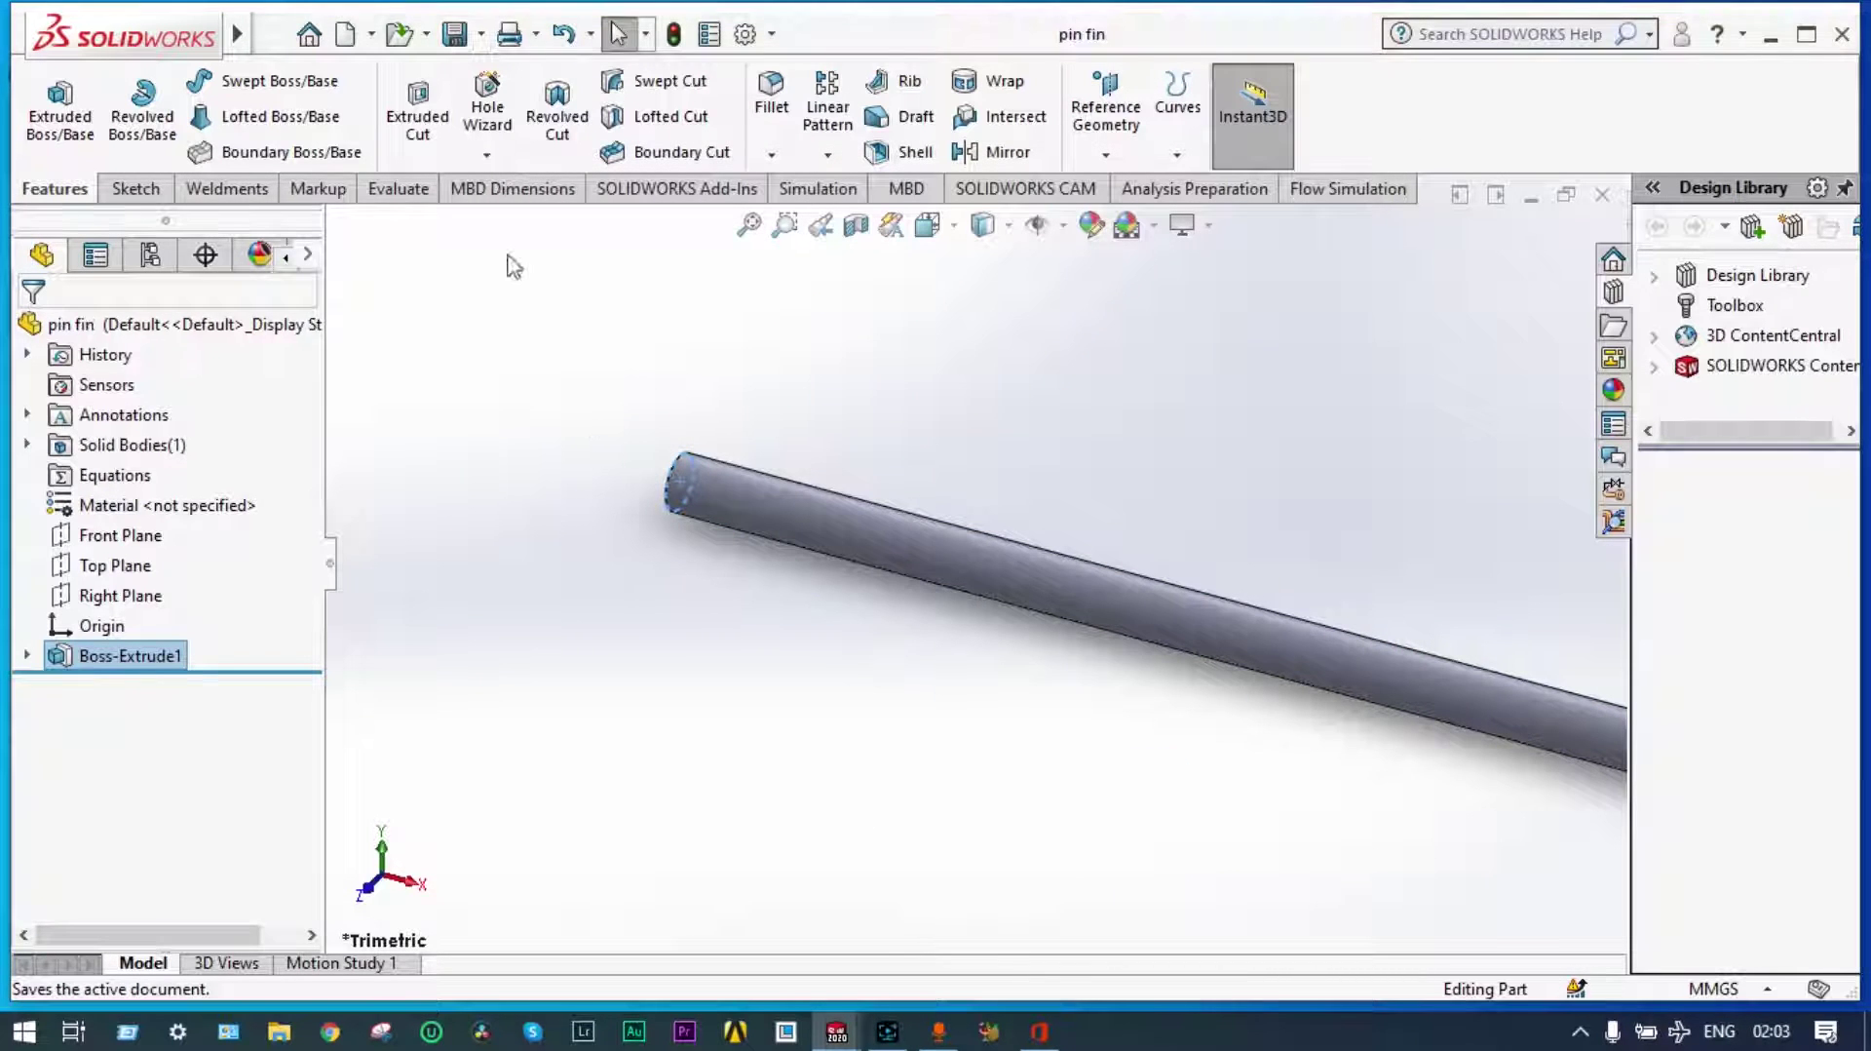
Create a new assembly and insert the open base and pin fin parts
{"action": "left_click", "coordinate": [346, 39]}
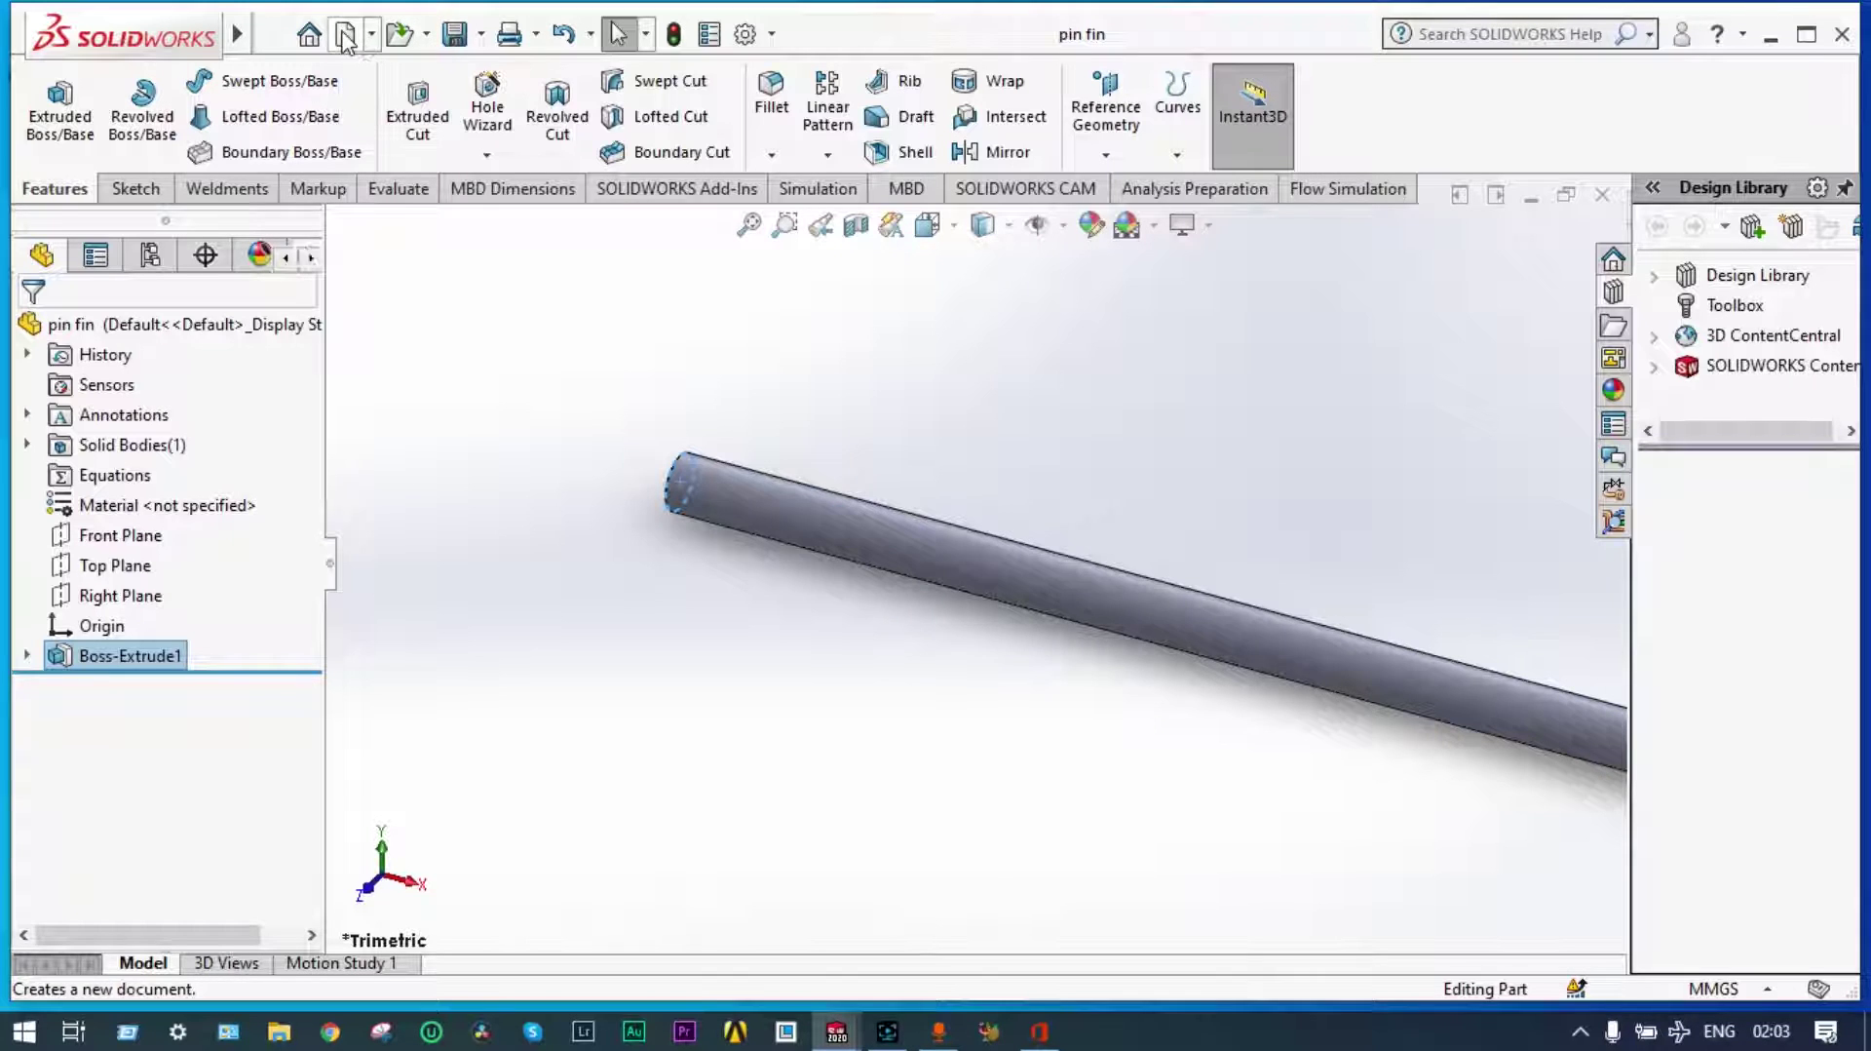
{"action": "left_click", "coordinate": [926, 488]}
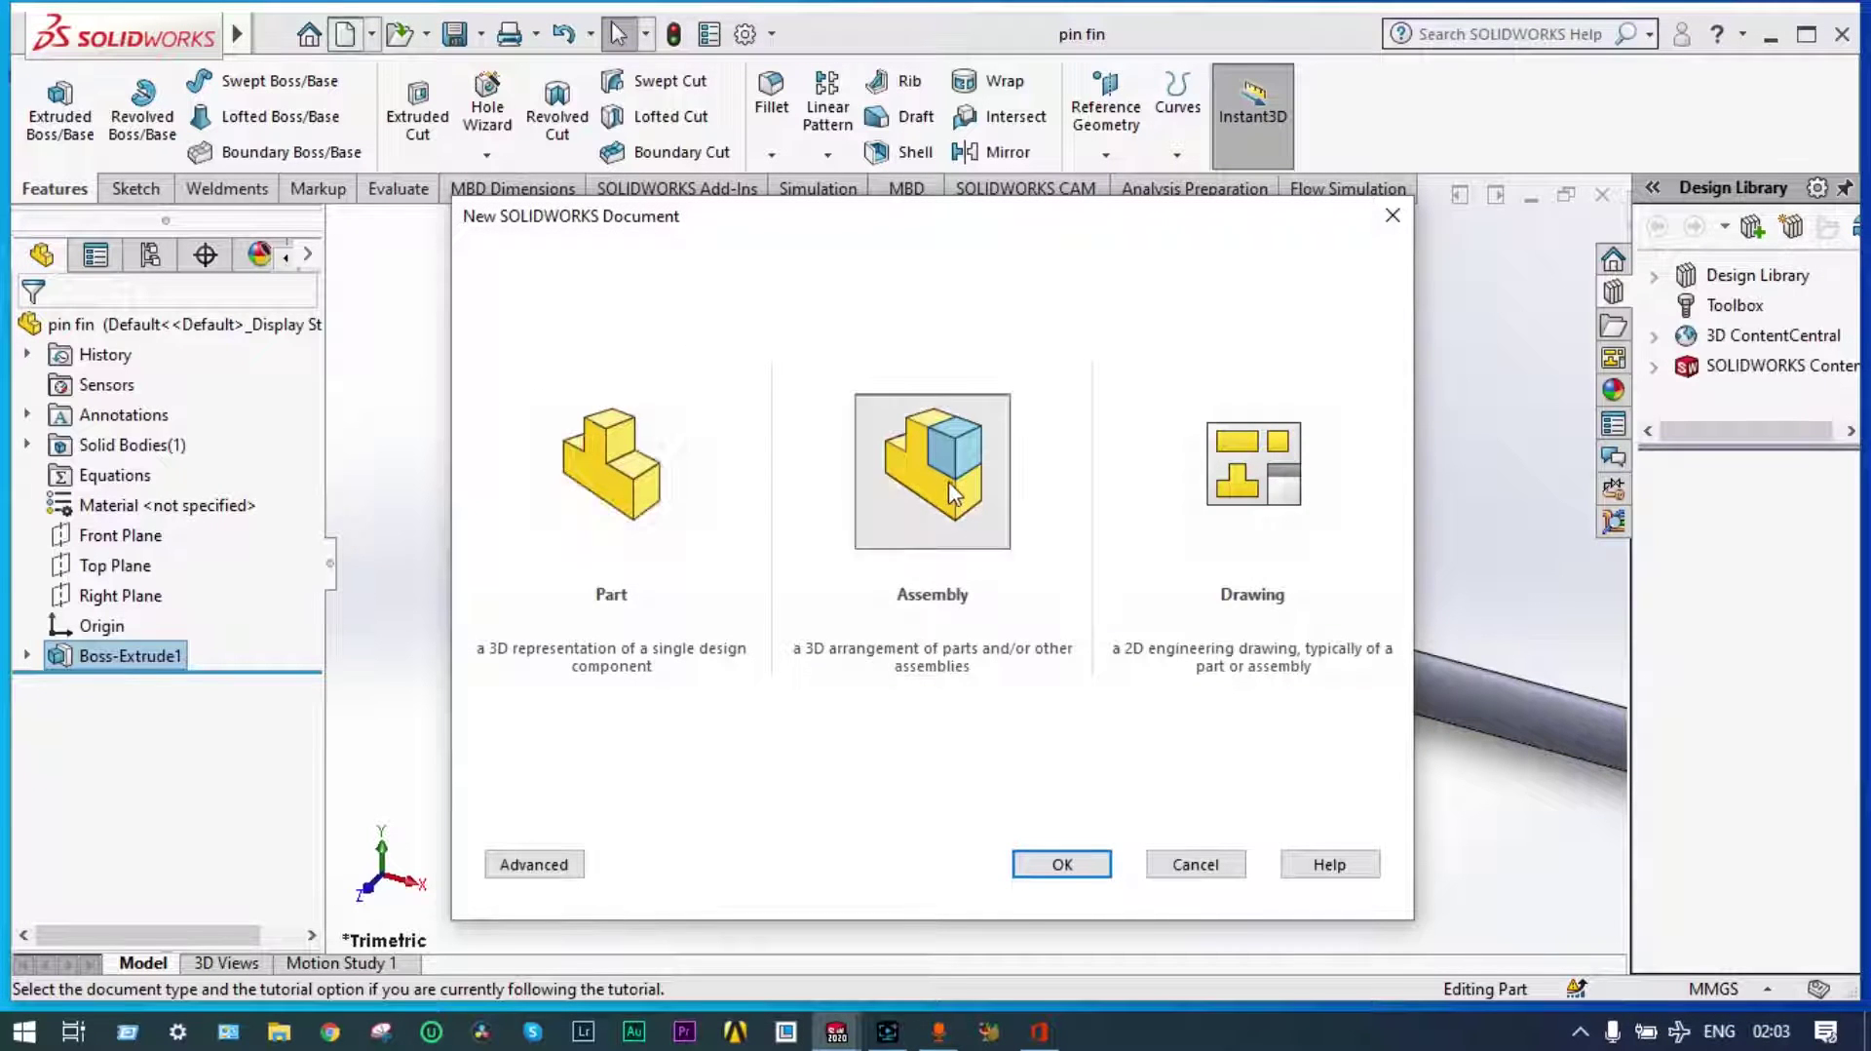
{"action": "left_click", "coordinate": [1051, 863]}
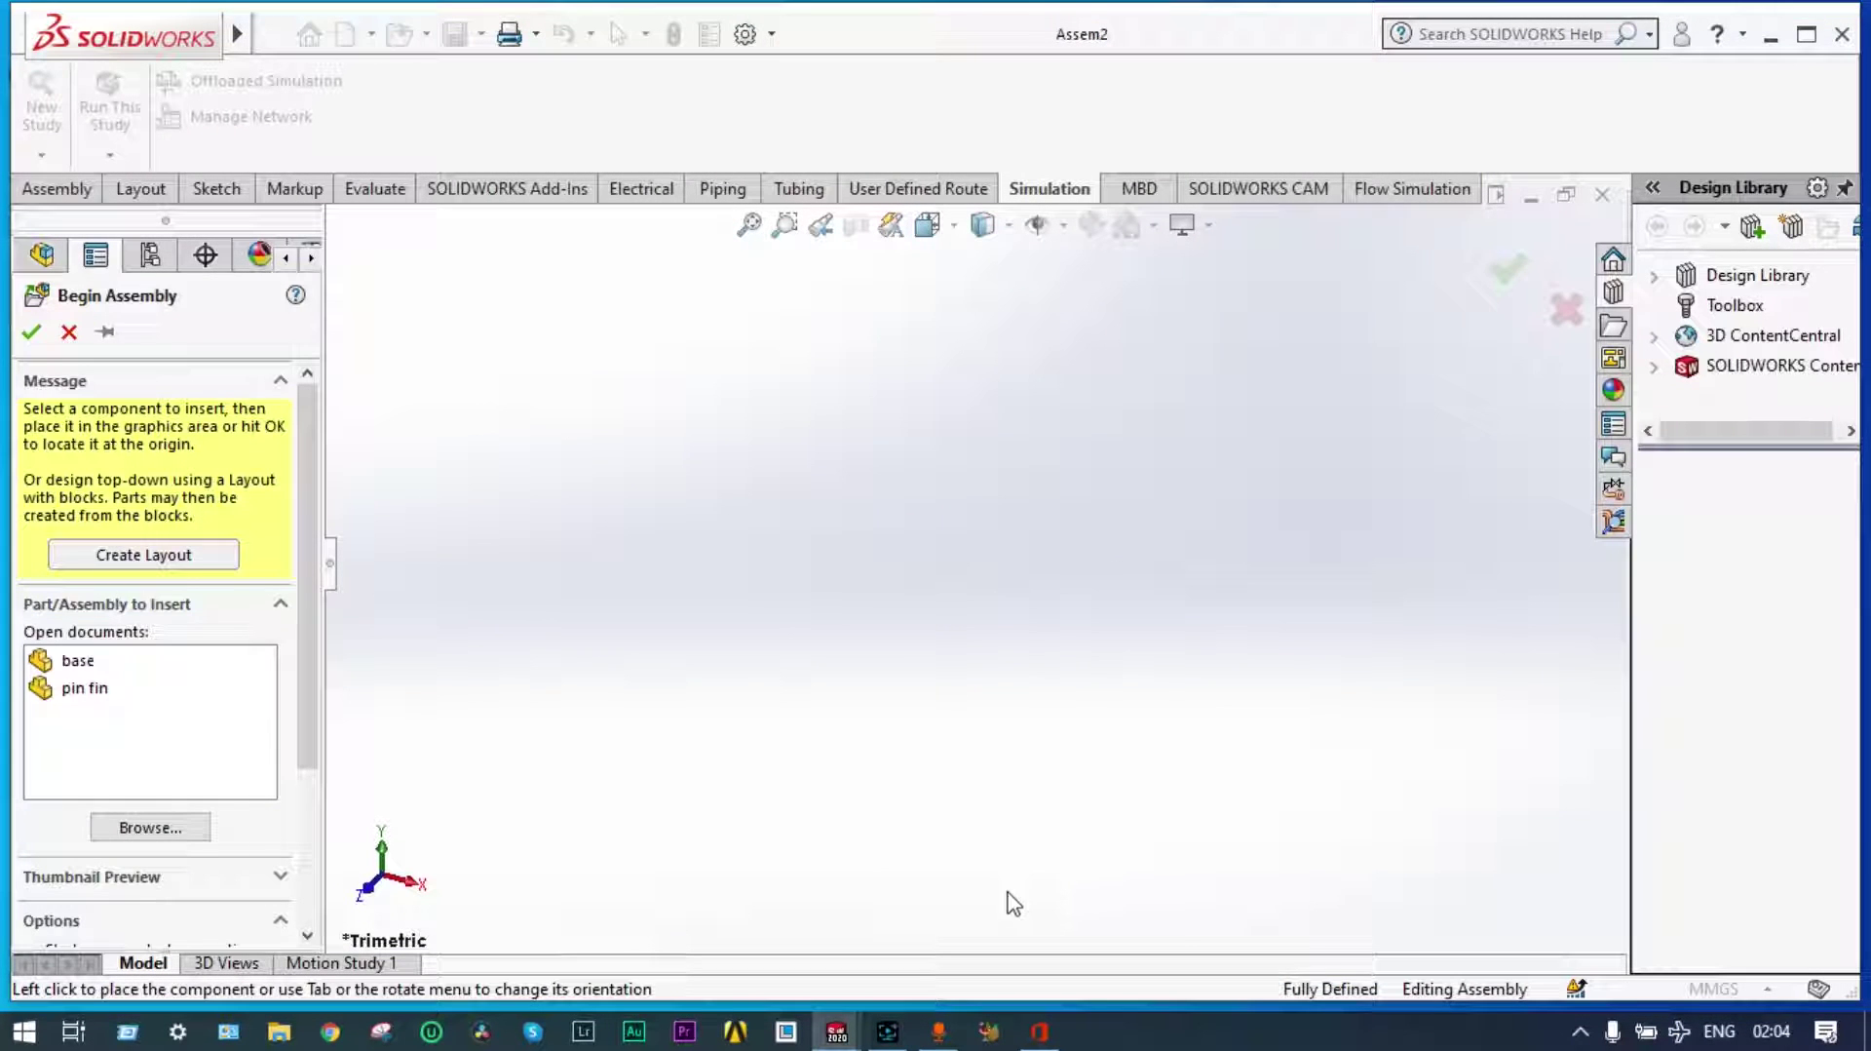
{"action": "left_click", "coordinate": [85, 663]}
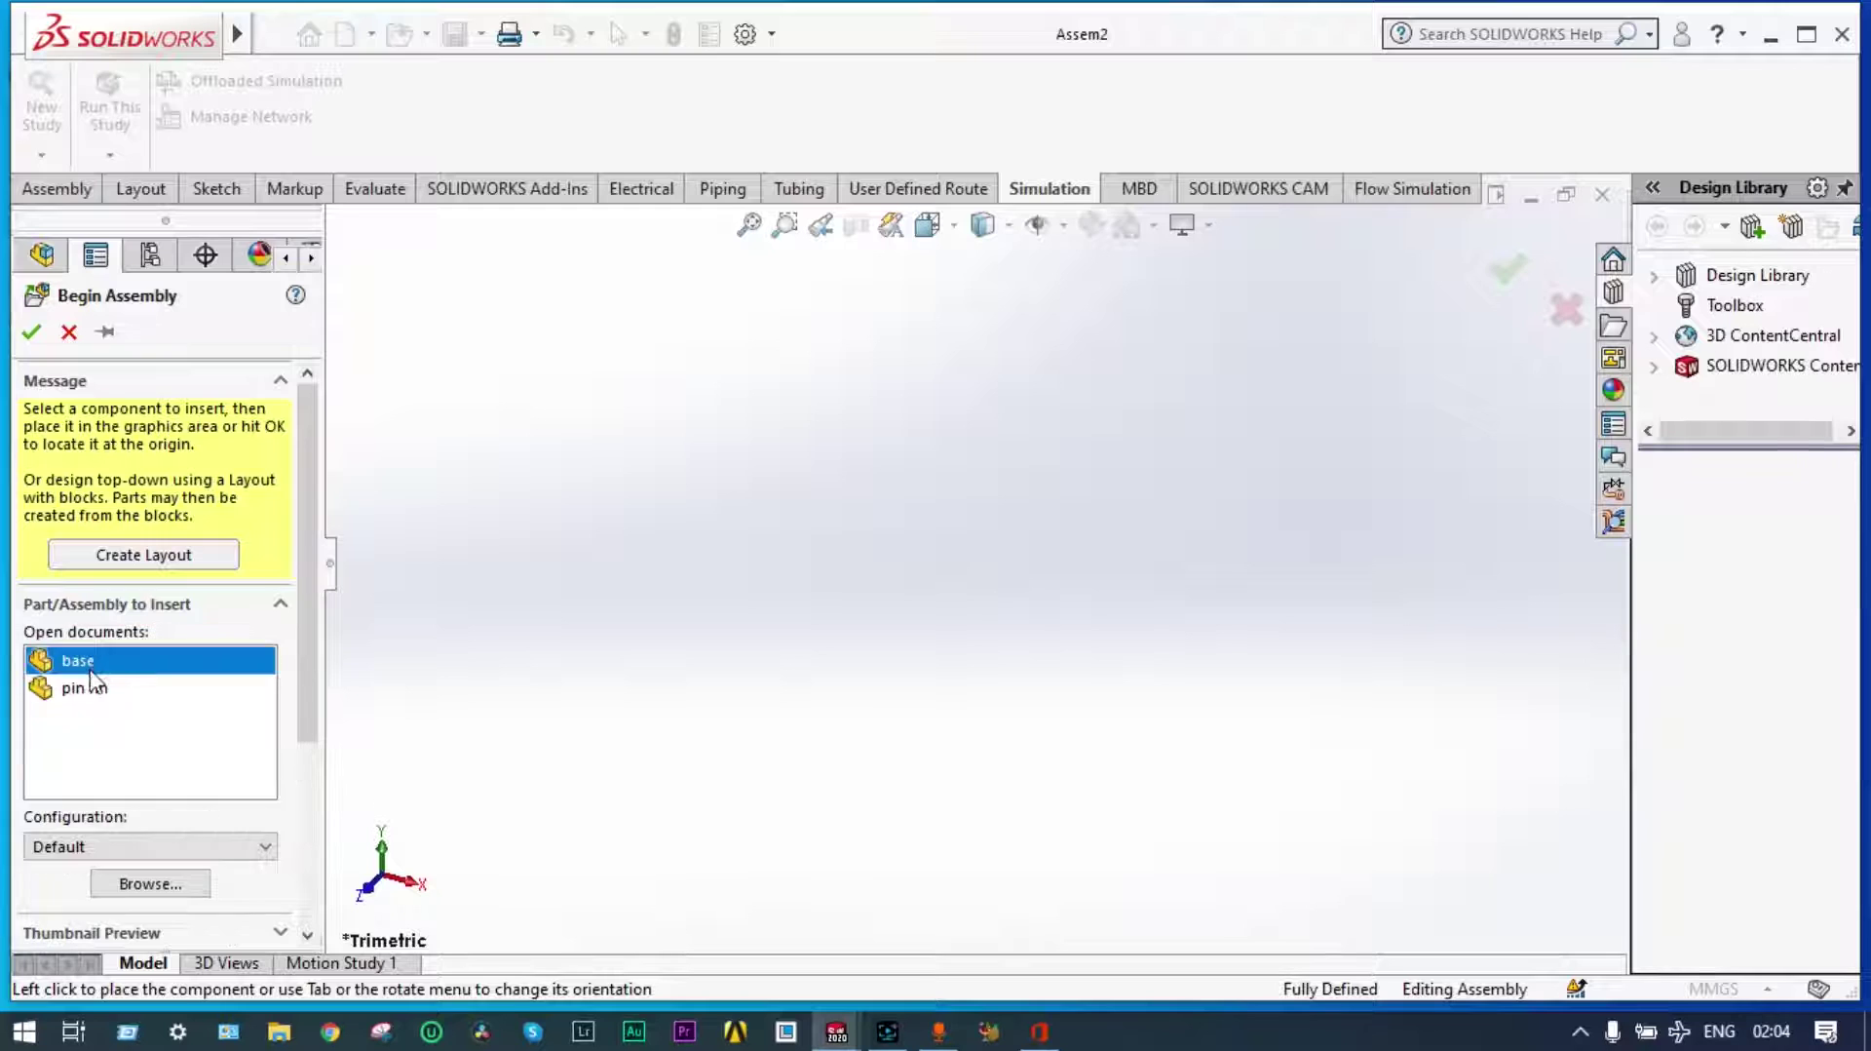
{"action": "left_click", "coordinate": [94, 690]}
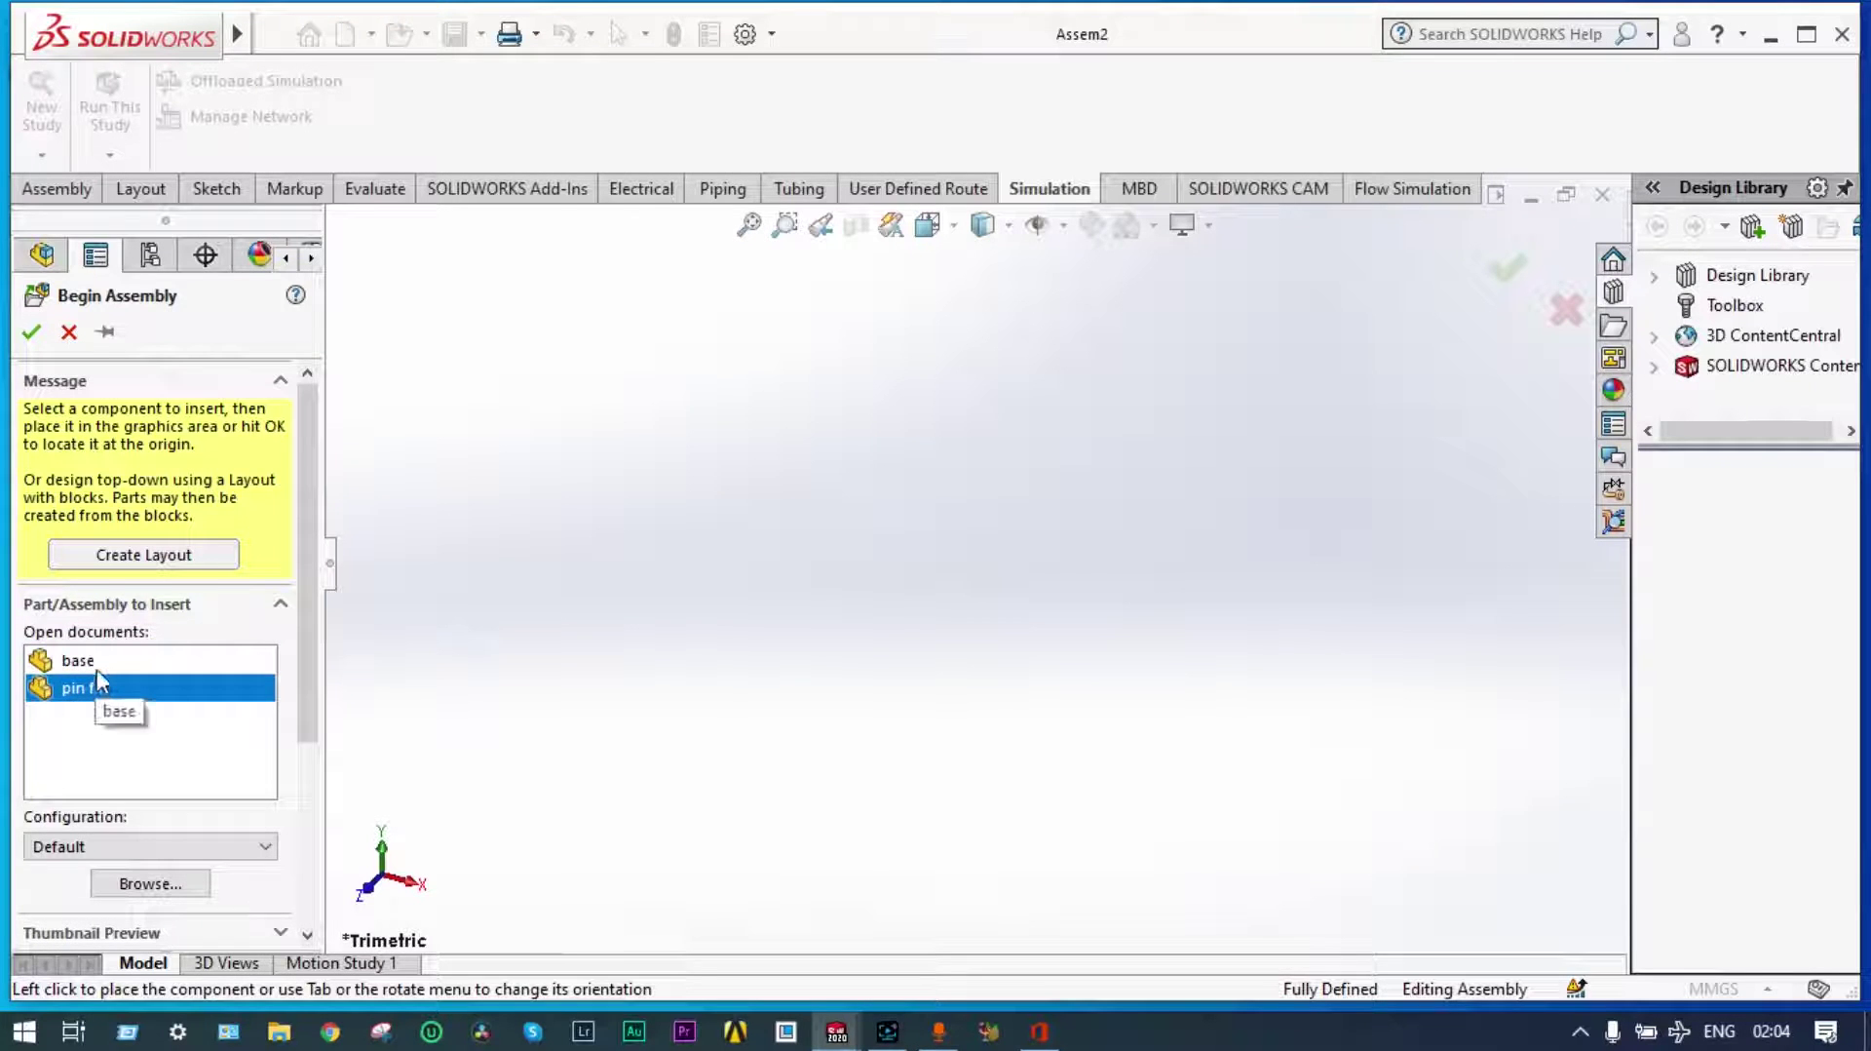
{"action": "key", "text": "Return"}
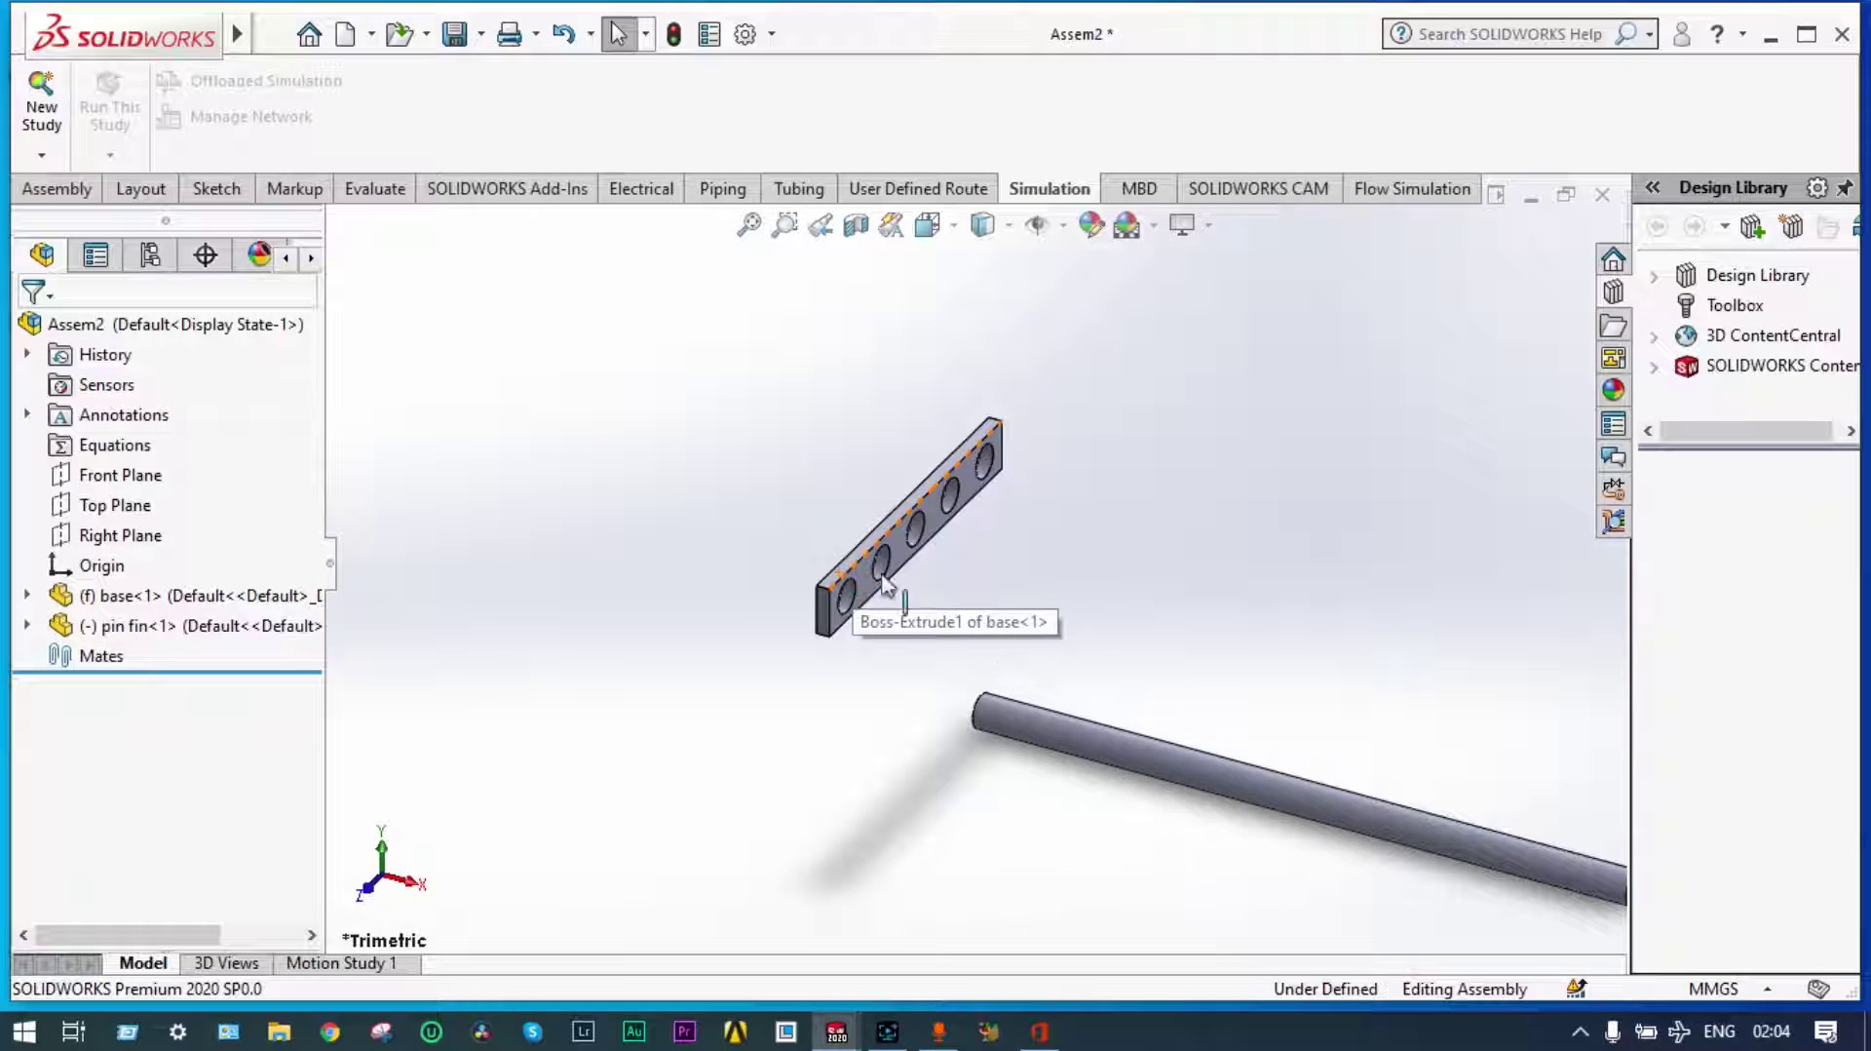
Move the pin fin so that its near end lies just below the front end of the base plate
{"action": "left_click", "coordinate": [1070, 741]}
{"action": "left_click_drag", "start_coordinate": [1018, 763], "coordinate": [877, 756]}
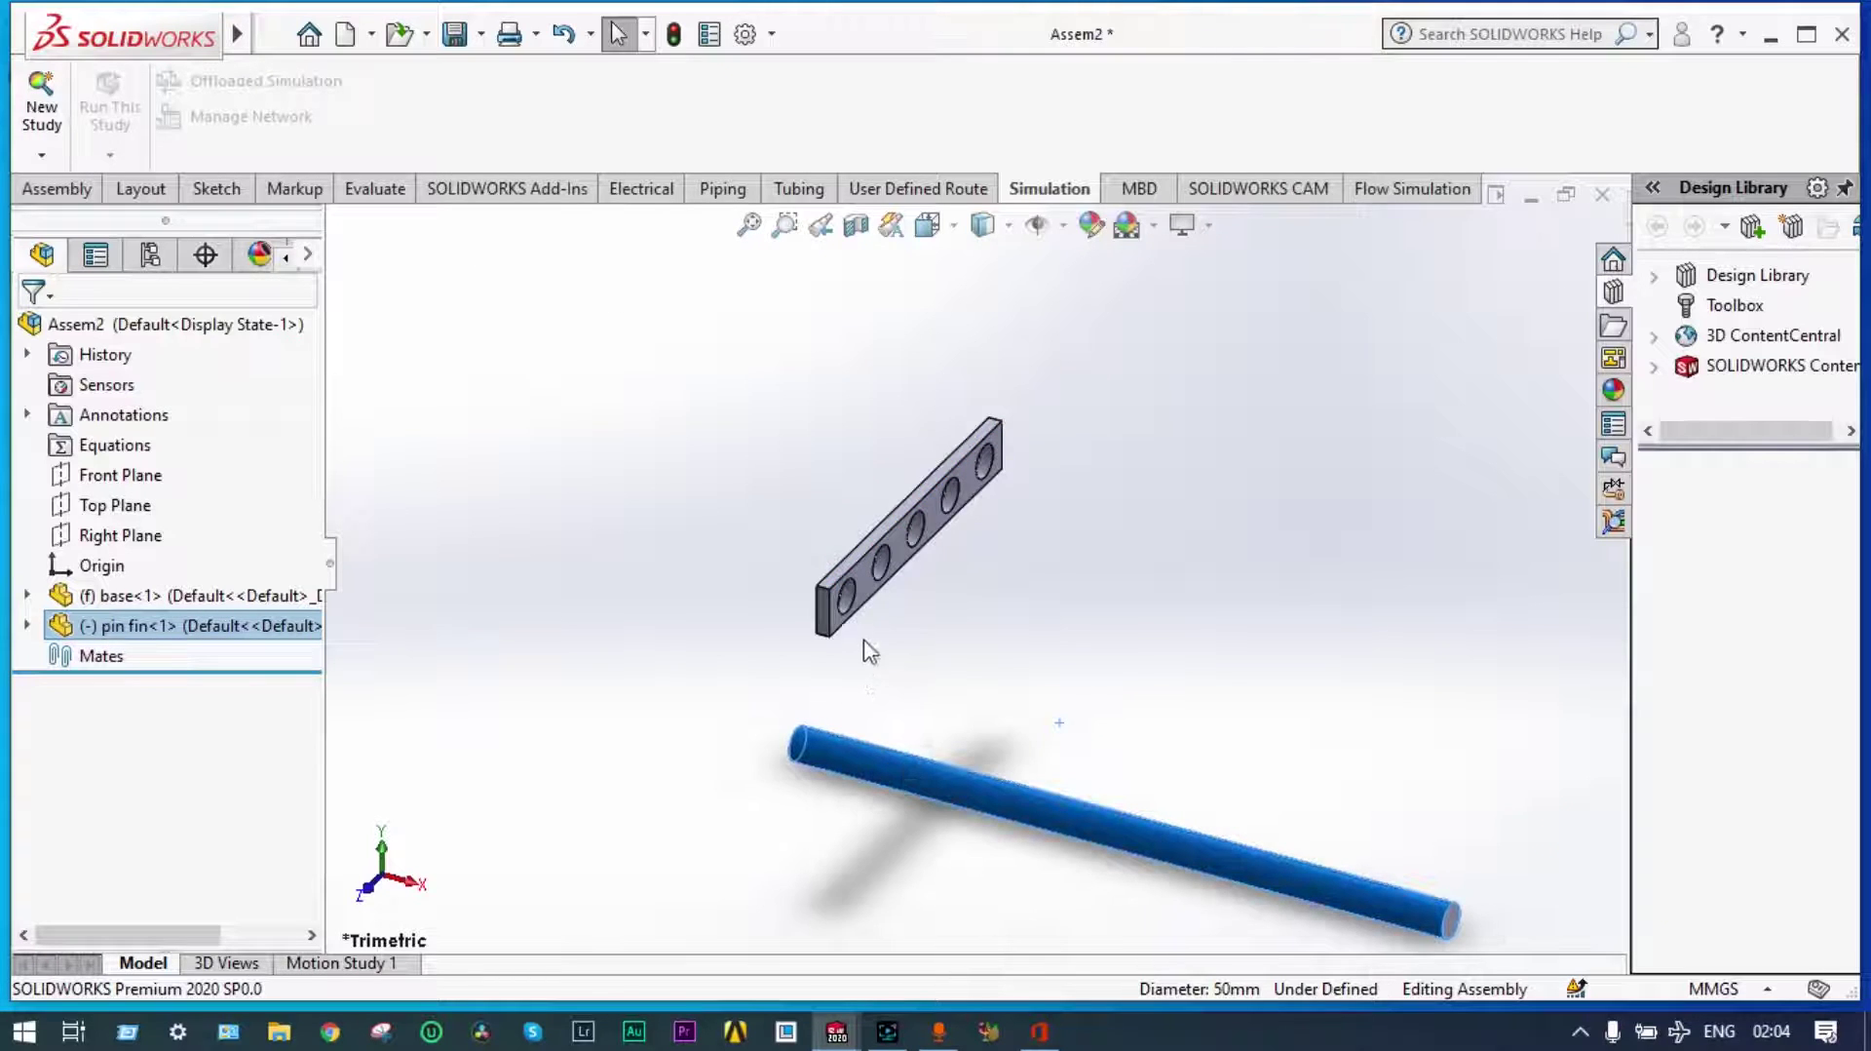
{"action": "scroll", "coordinate": [754, 565], "scroll_direction": "down", "scroll_amount": 2}
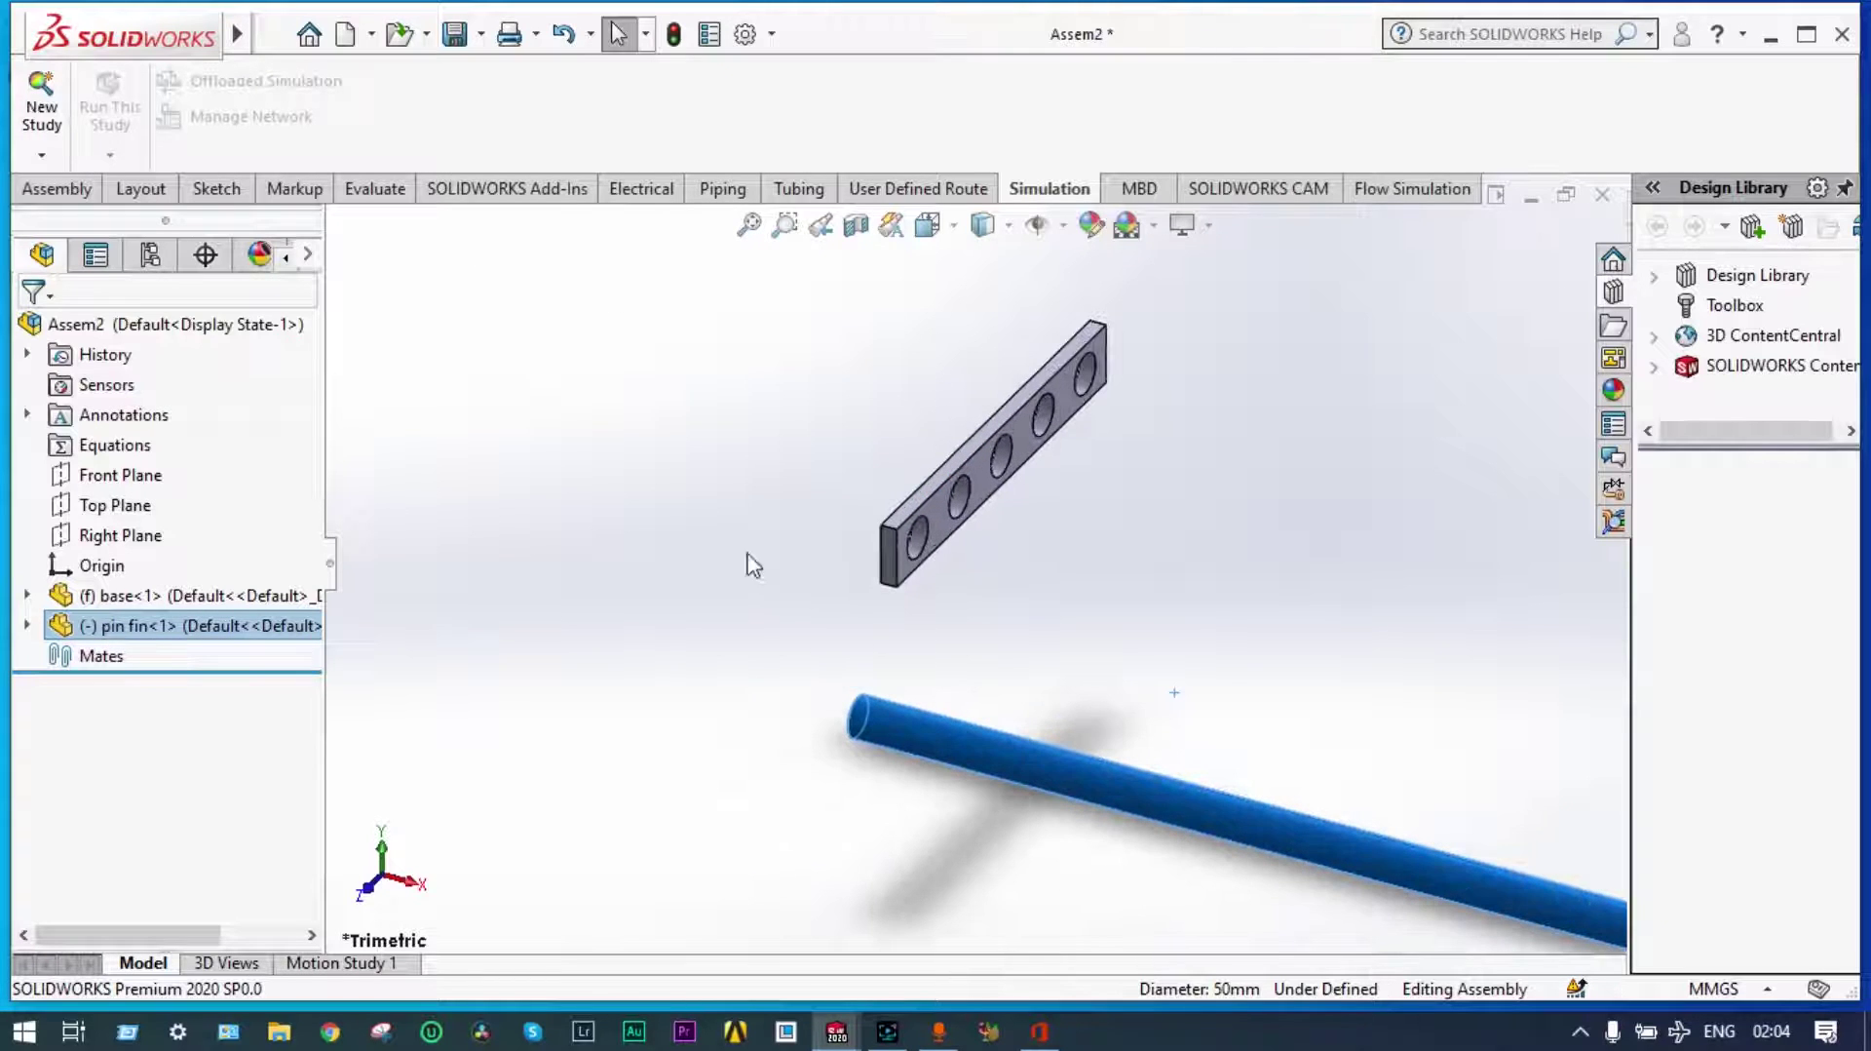
Add a concentric mate between the pin fin's cylindrical face and the end hole of the base plate
{"action": "left_click", "coordinate": [87, 191]}
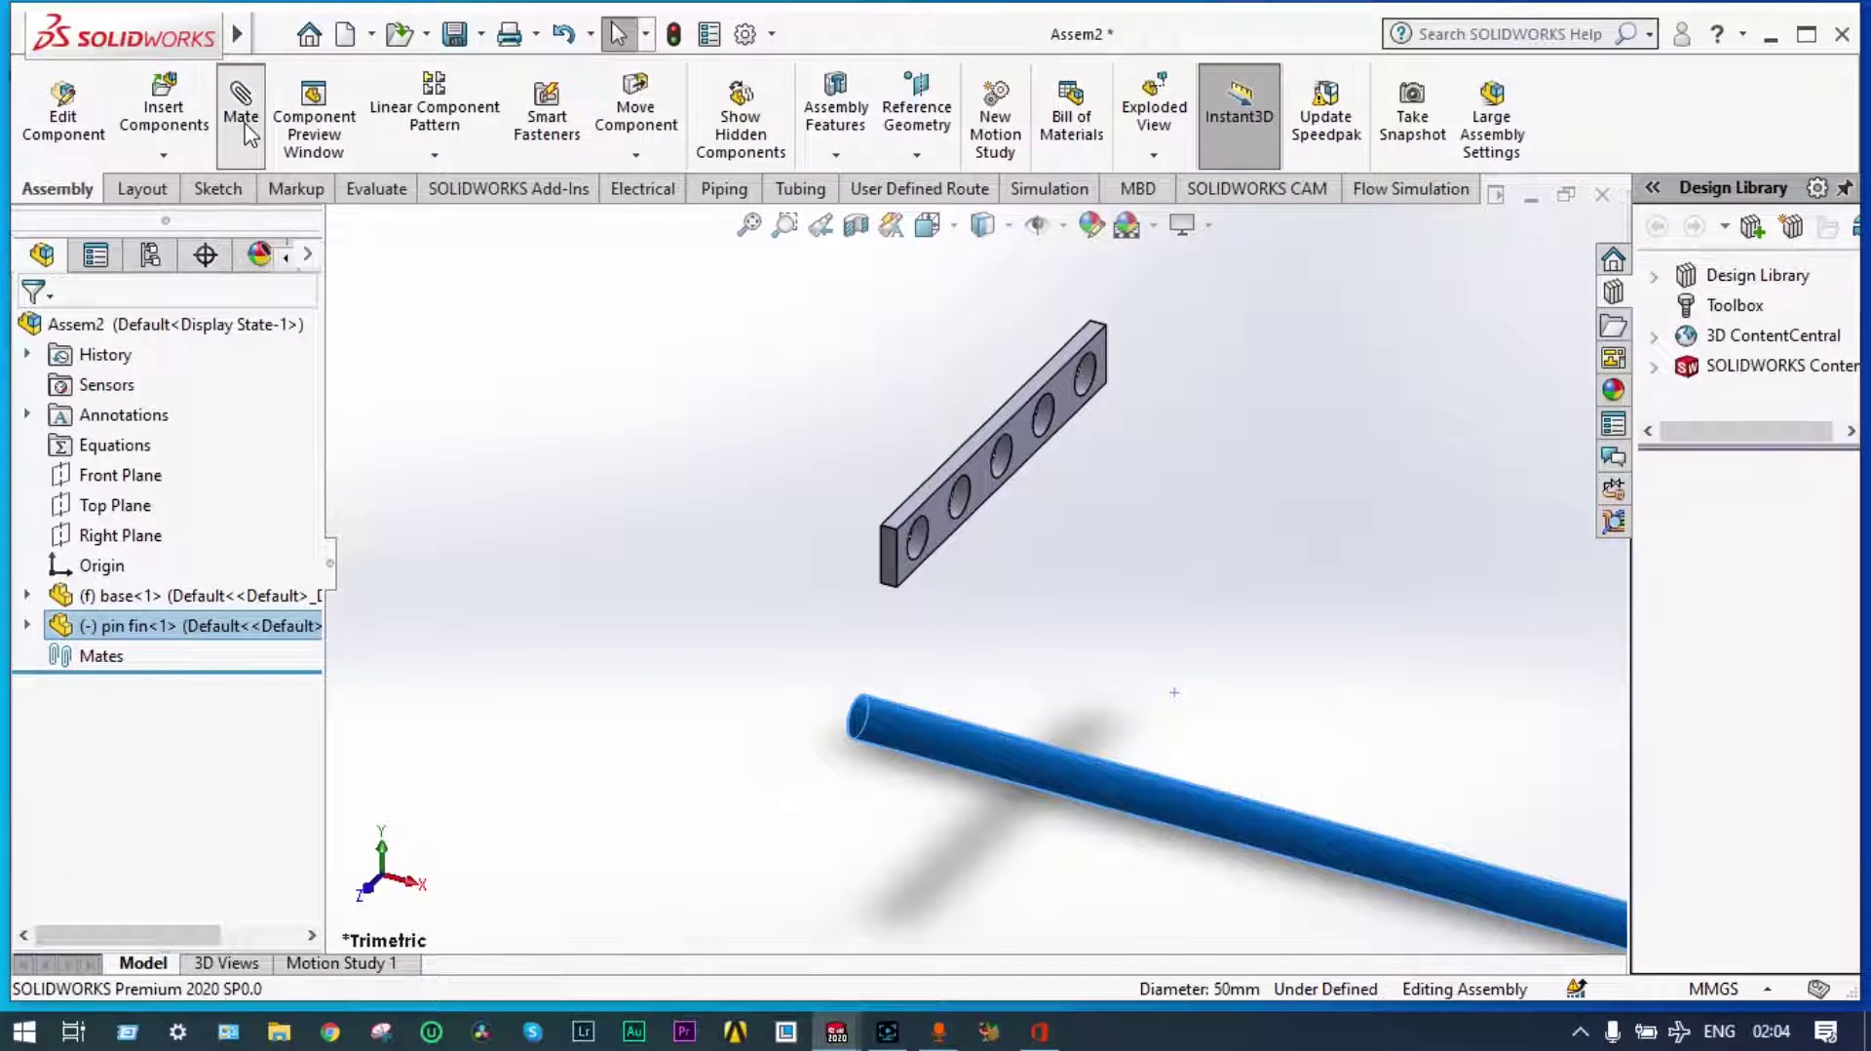
{"action": "scroll", "coordinate": [1112, 597], "scroll_direction": "down", "scroll_amount": 1}
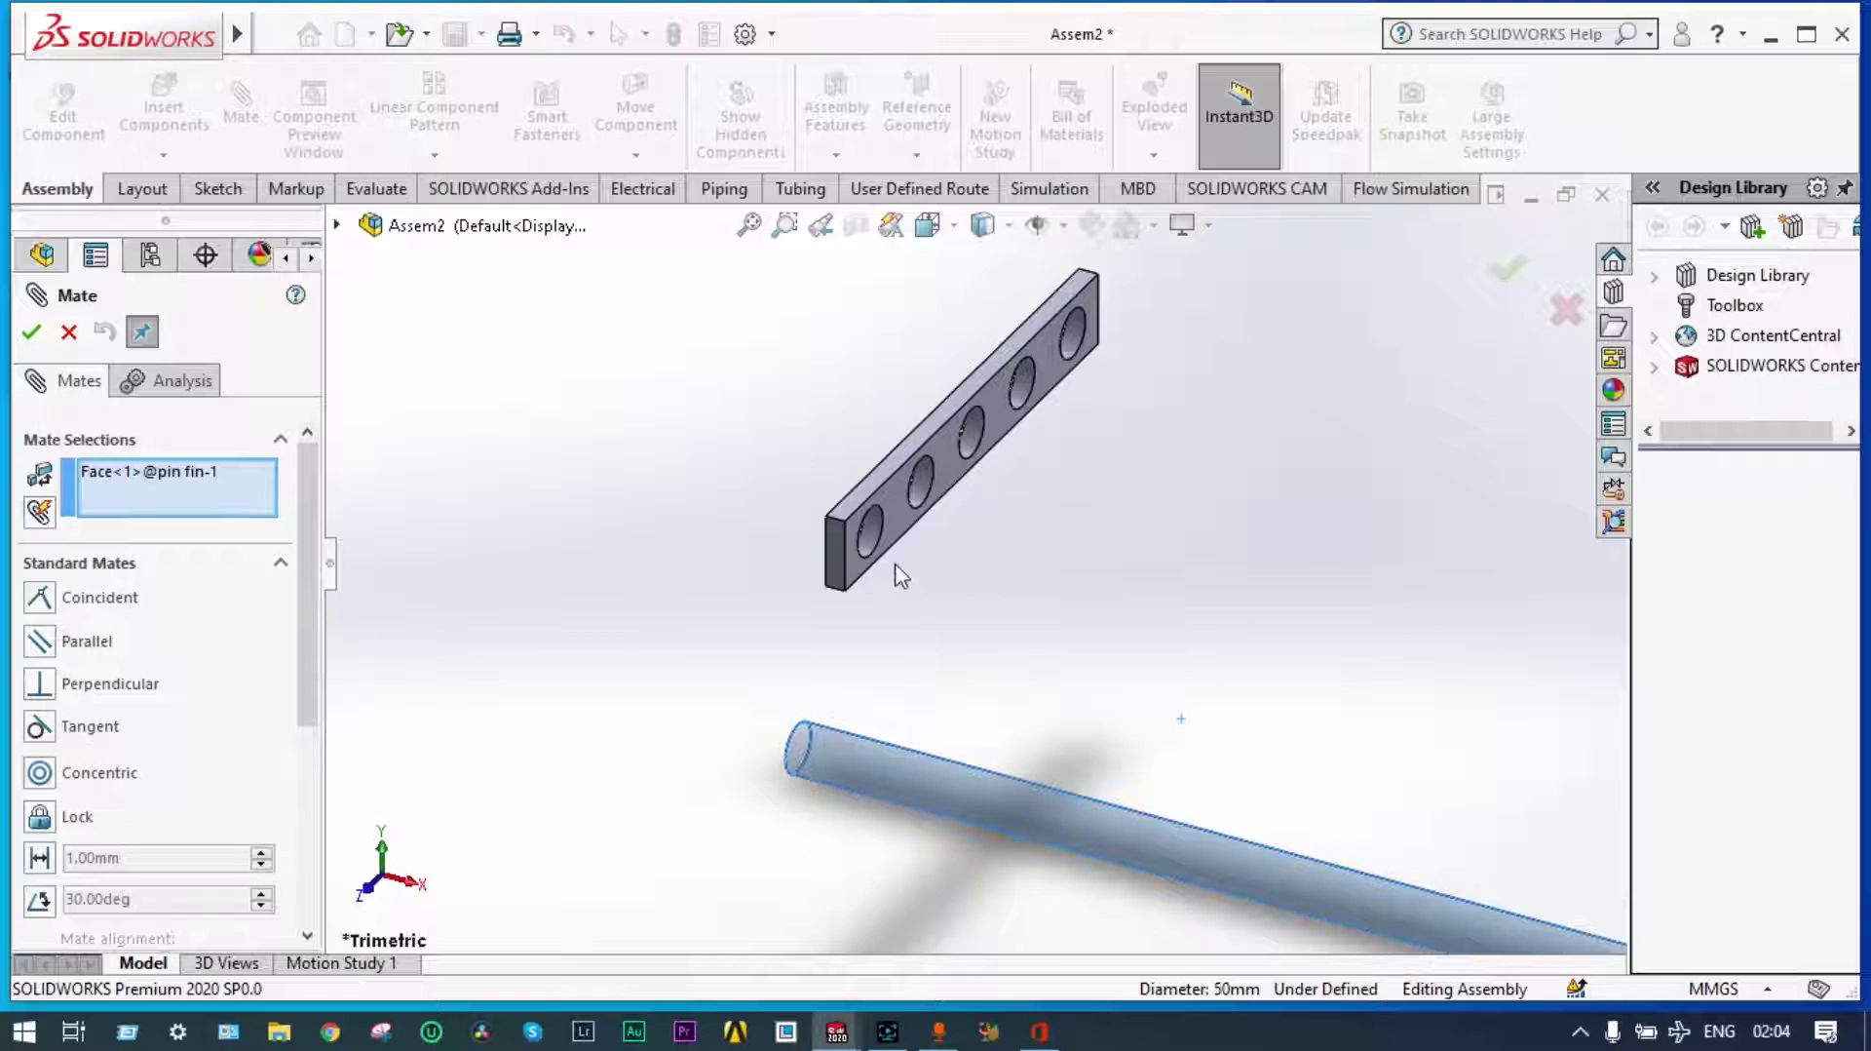
{"action": "scroll", "coordinate": [882, 536], "scroll_direction": "down", "scroll_amount": 1}
{"action": "left_click", "coordinate": [876, 513]}
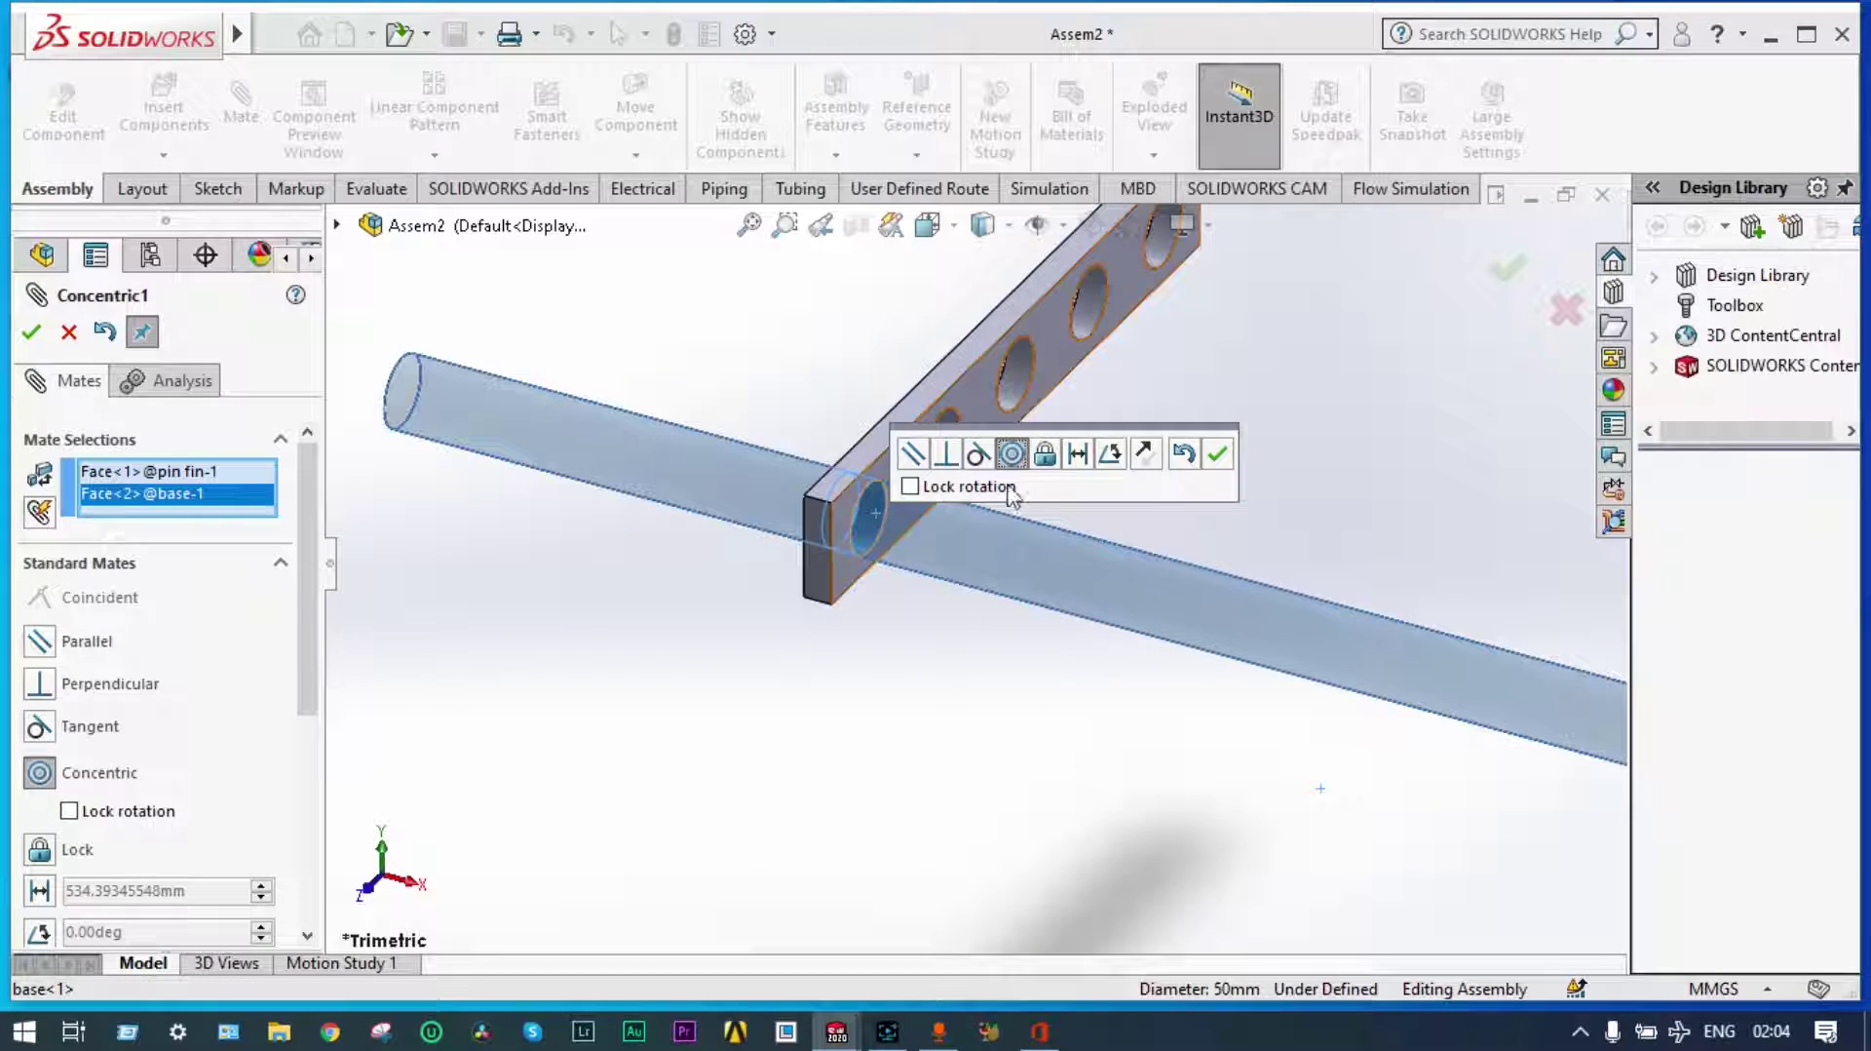
{"action": "left_click", "coordinate": [1217, 454]}
Add a coincident mate between the pin fin's near end face and the base plate's large face on that side, and finish mating
{"action": "middle_click_drag", "start_coordinate": [1089, 484], "coordinate": [1107, 544]}
{"action": "left_click", "coordinate": [1084, 503]}
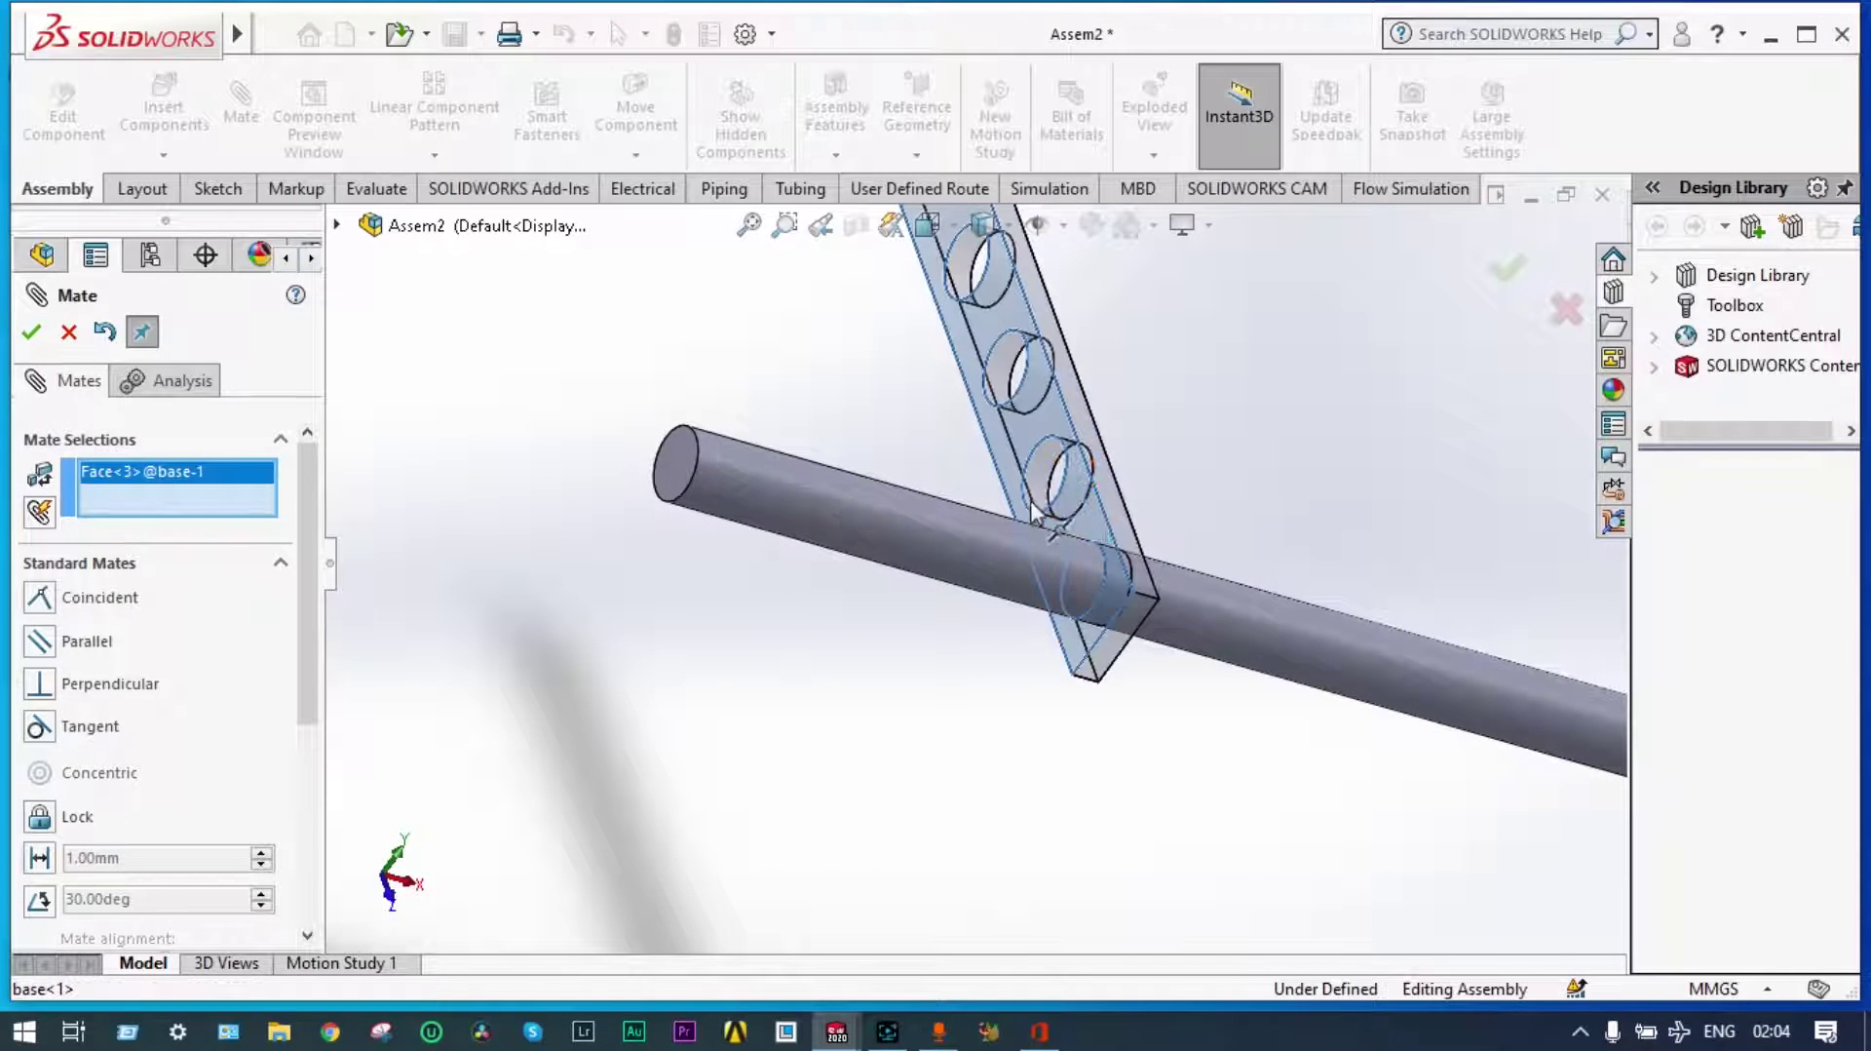
{"action": "left_click", "coordinate": [670, 468]}
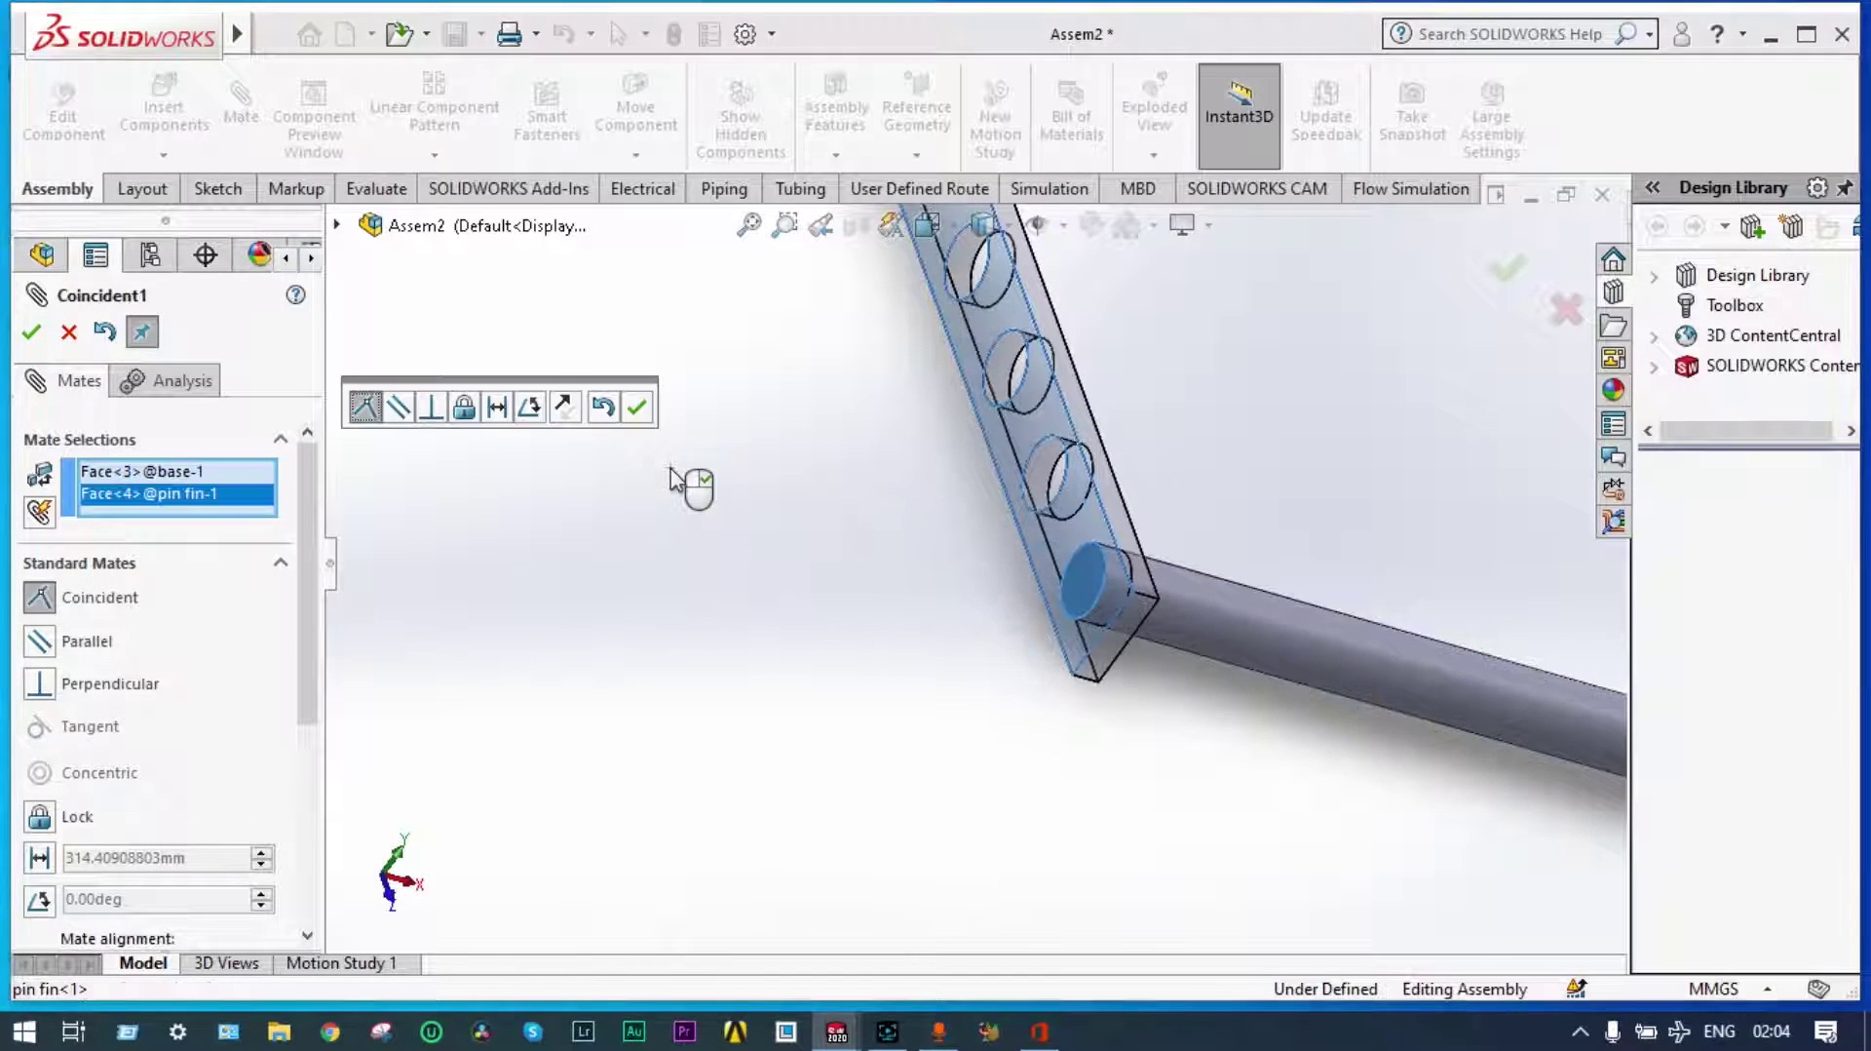
{"action": "left_click", "coordinate": [639, 411]}
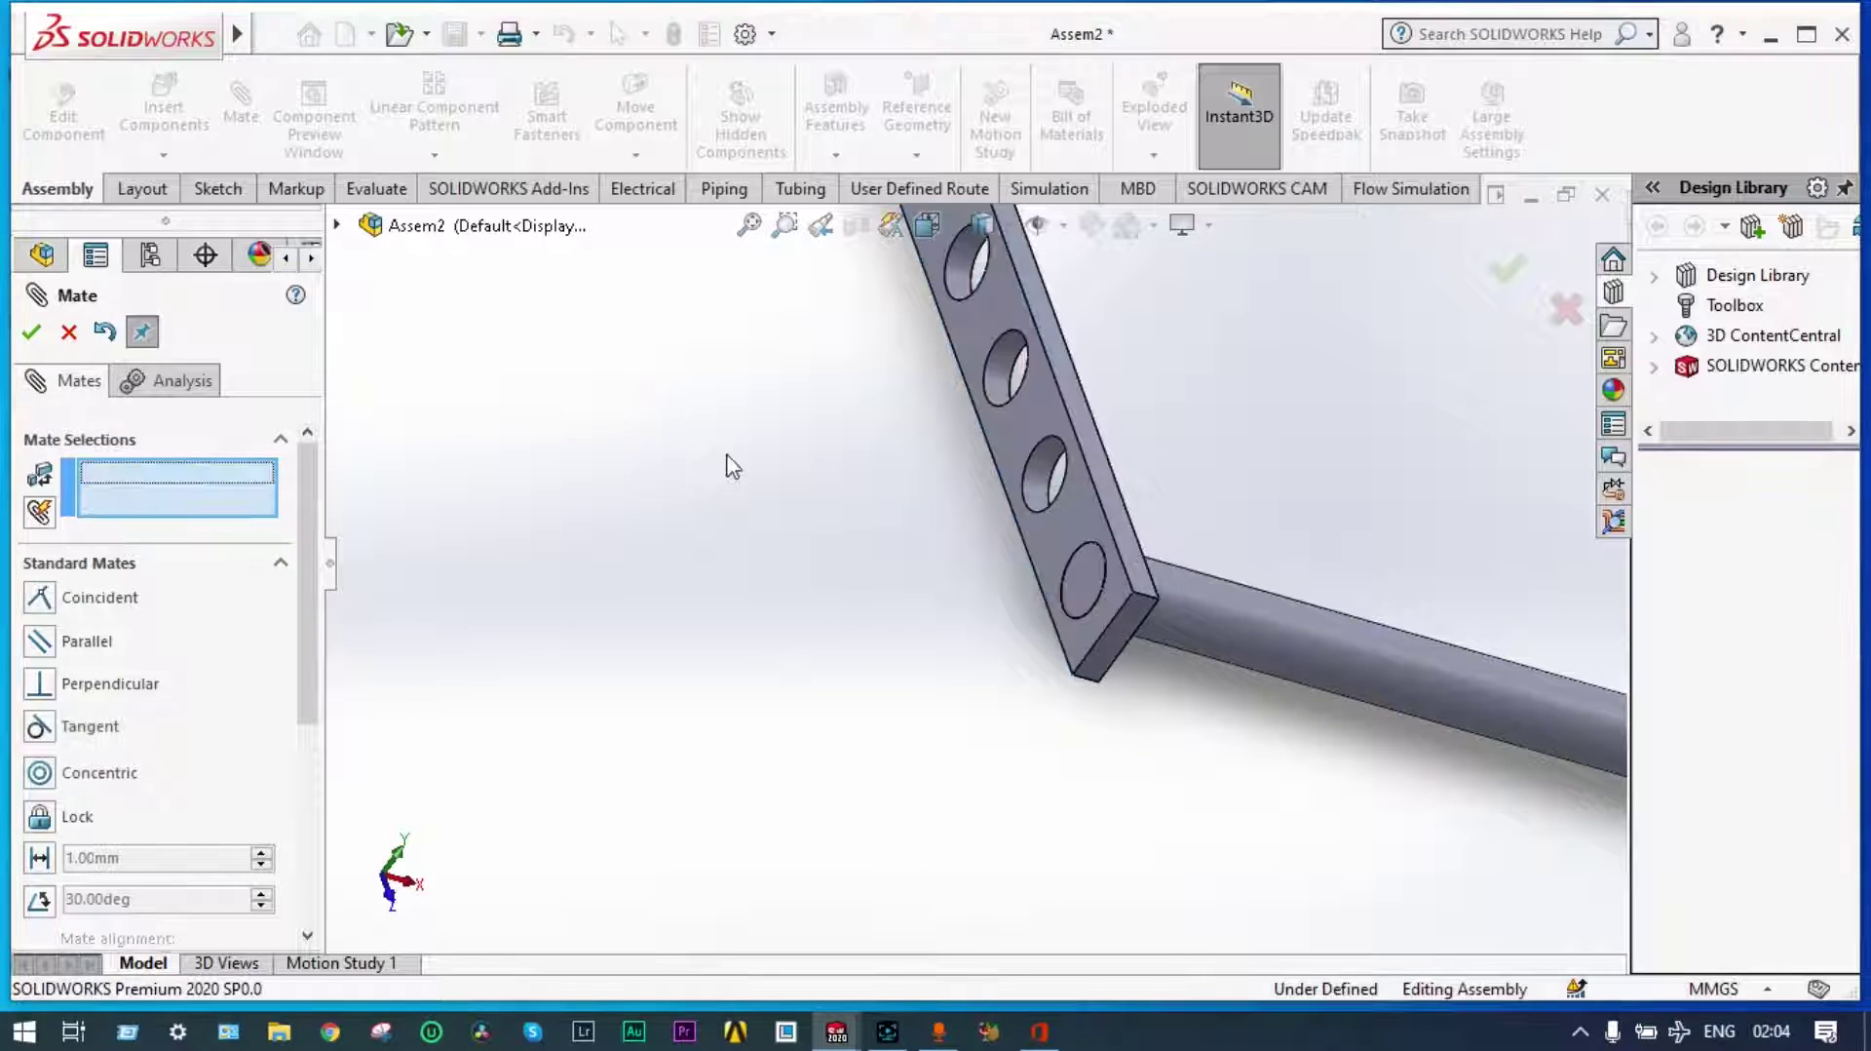
{"action": "scroll", "coordinate": [844, 552], "scroll_direction": "up", "scroll_amount": 5}
{"action": "middle_click_drag", "start_coordinate": [833, 582], "coordinate": [1161, 494]}
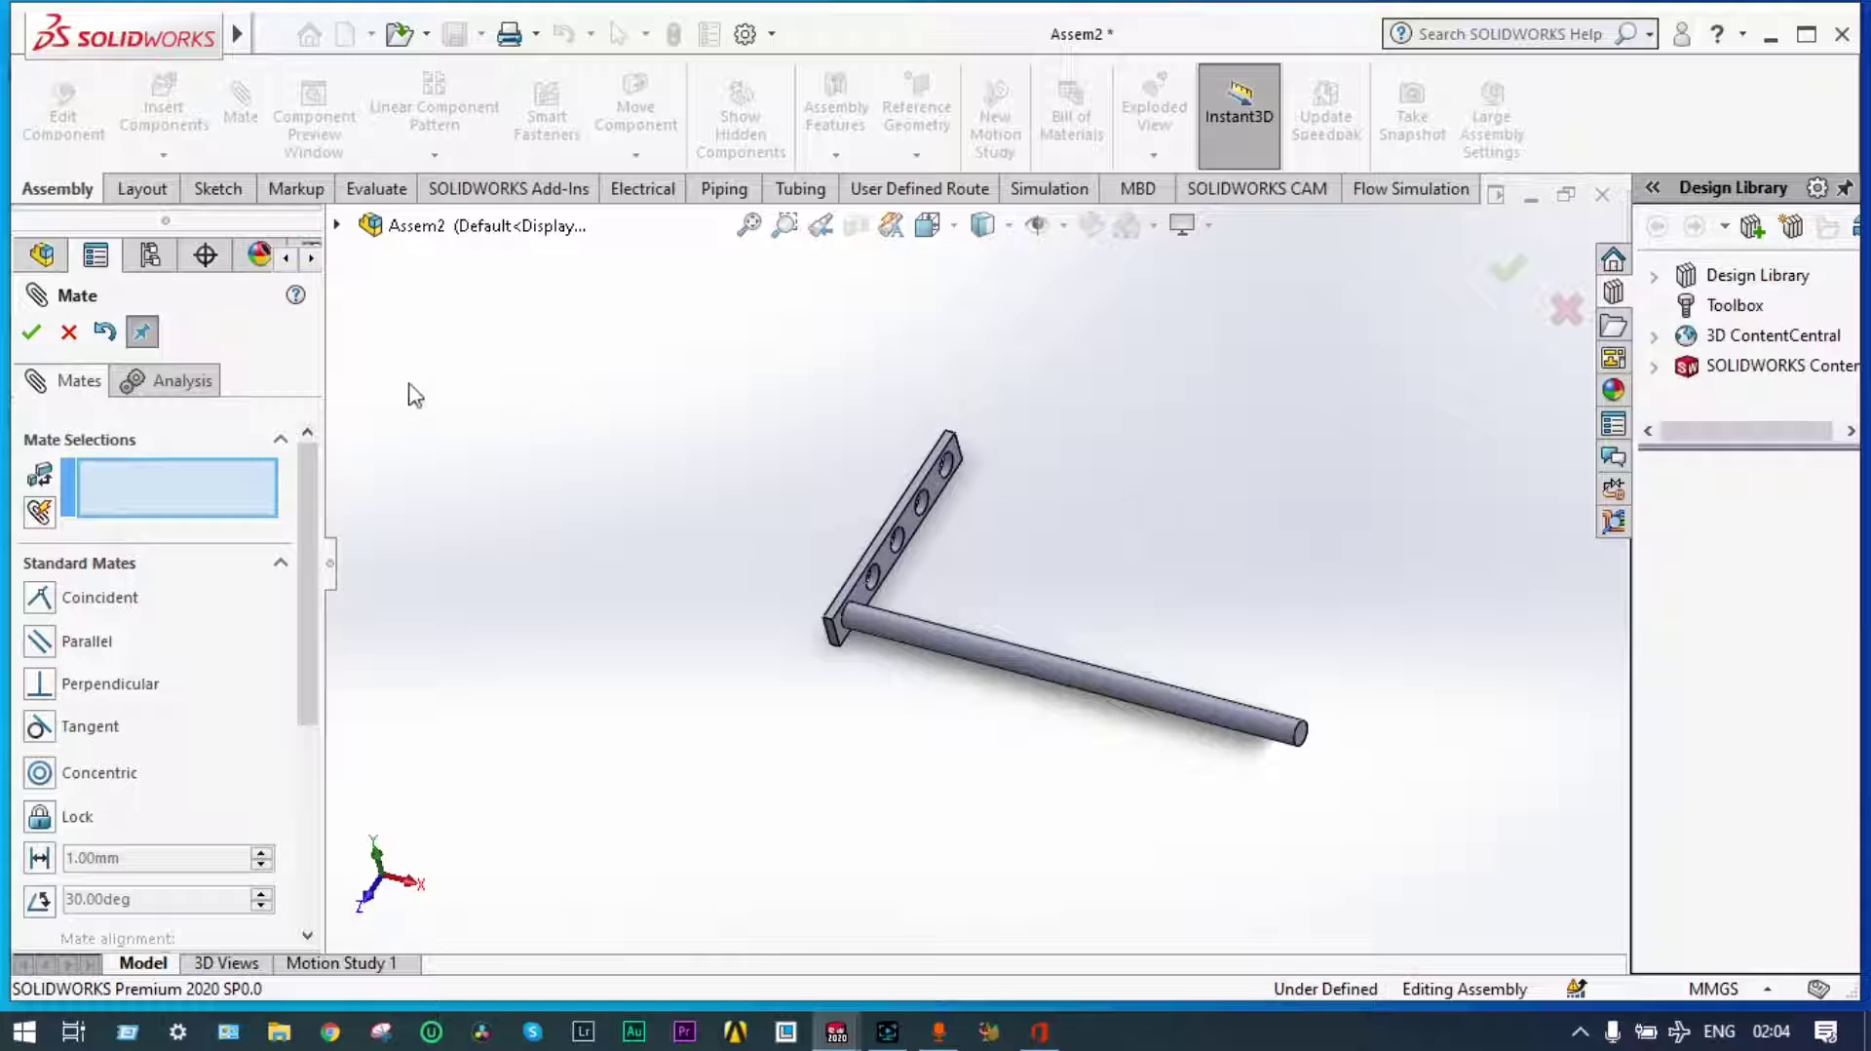
{"action": "left_click", "coordinate": [32, 334]}
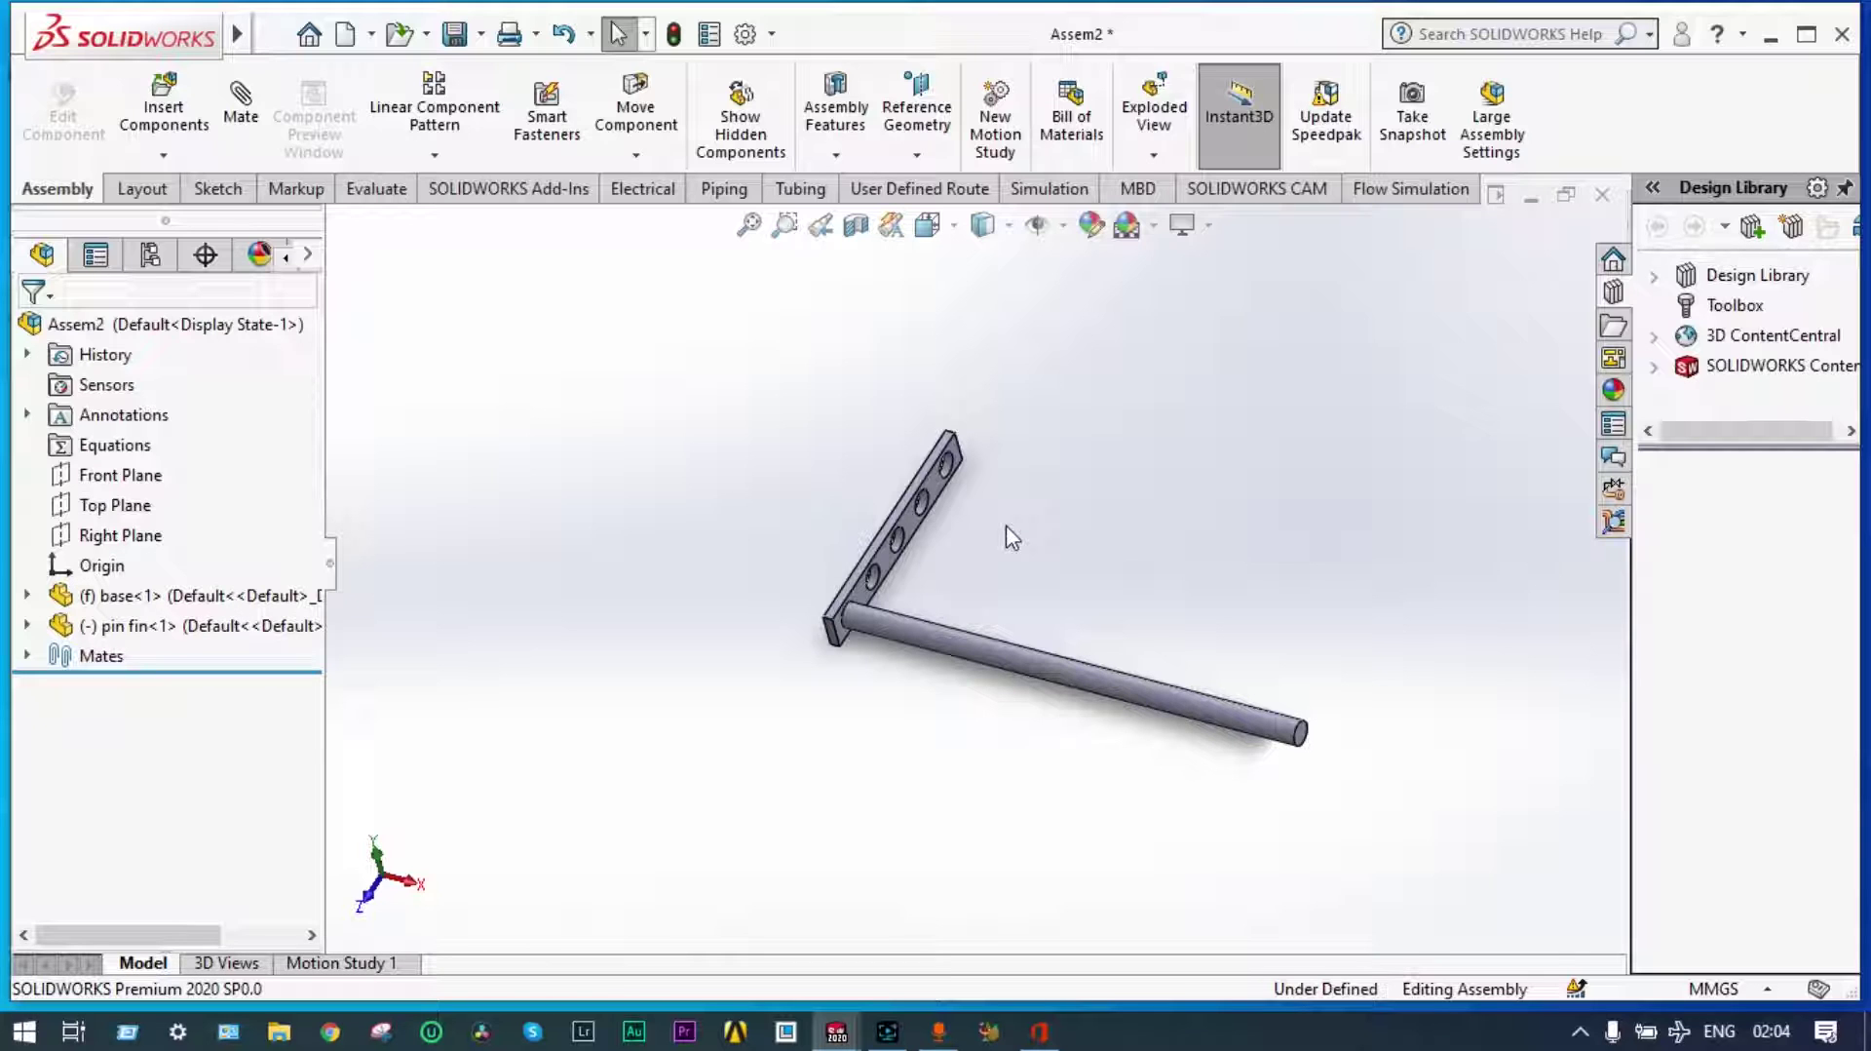
Start a linear component pattern with the pin fin as the component to pattern
{"action": "key", "text": "shift+z"}
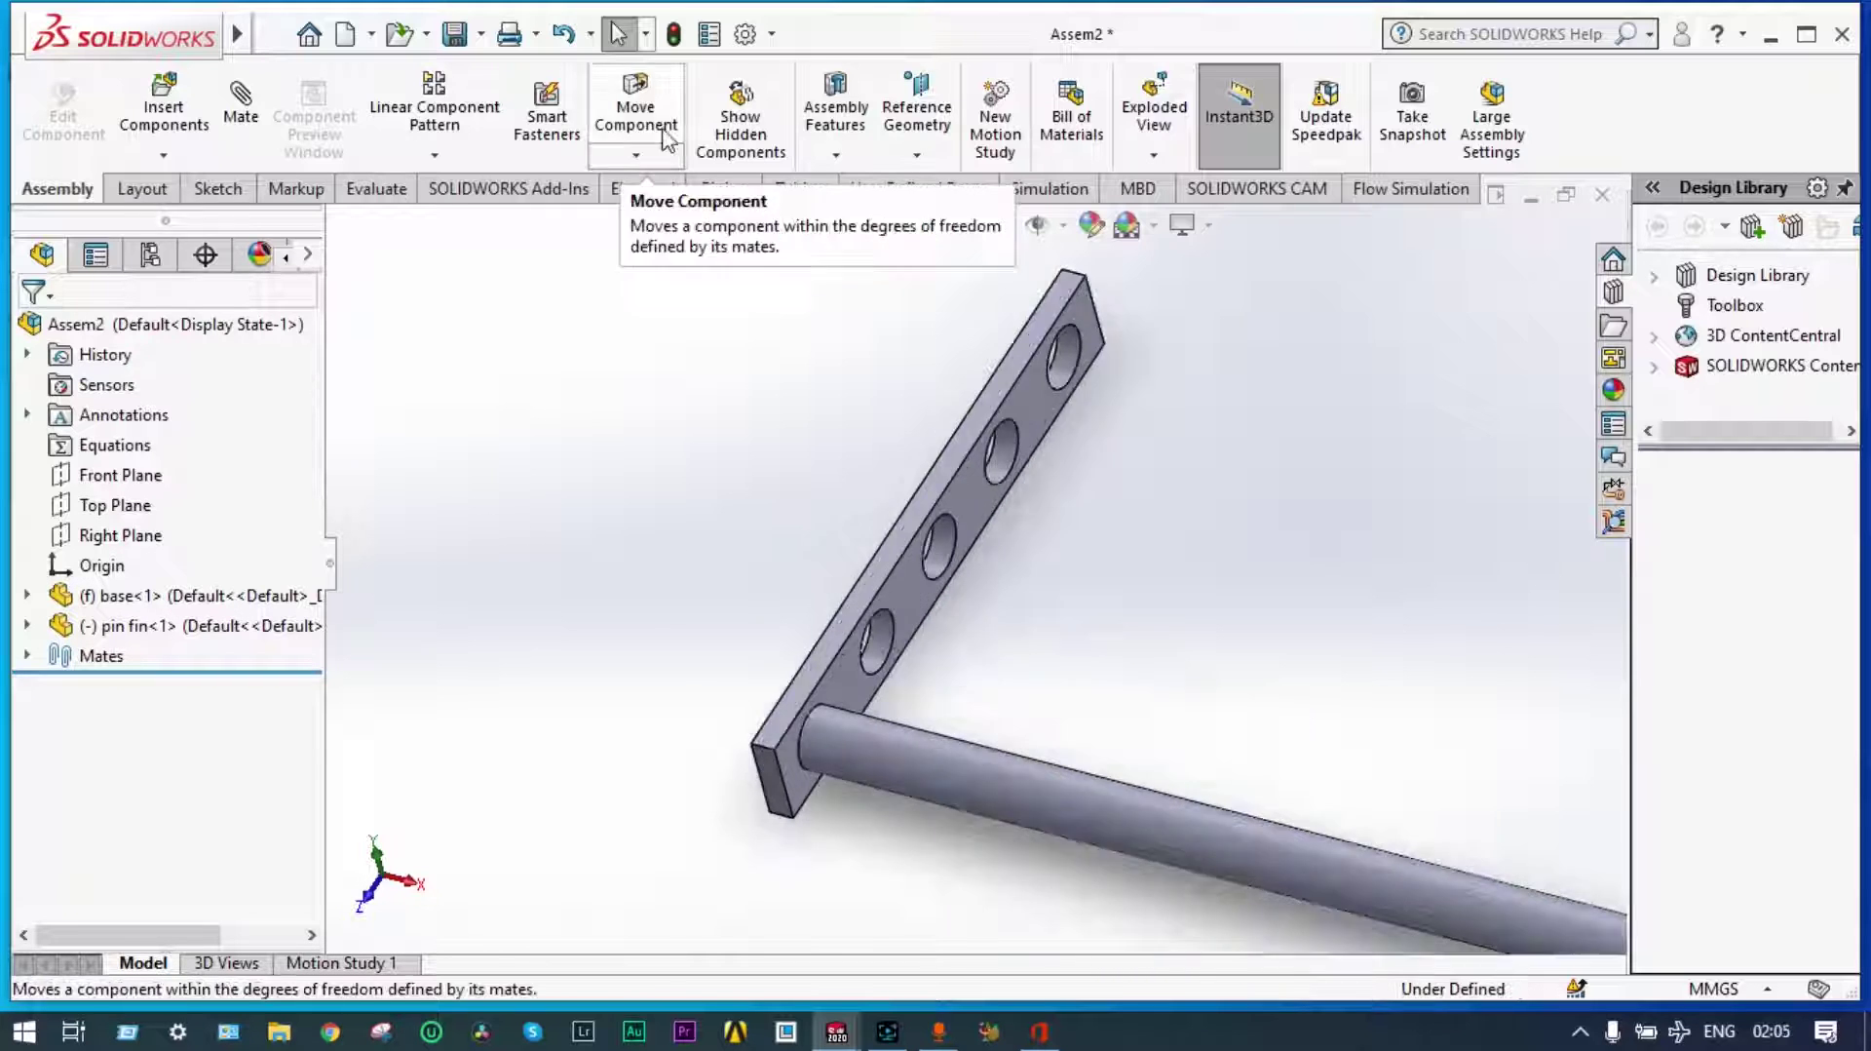
{"action": "left_click", "coordinate": [446, 119]}
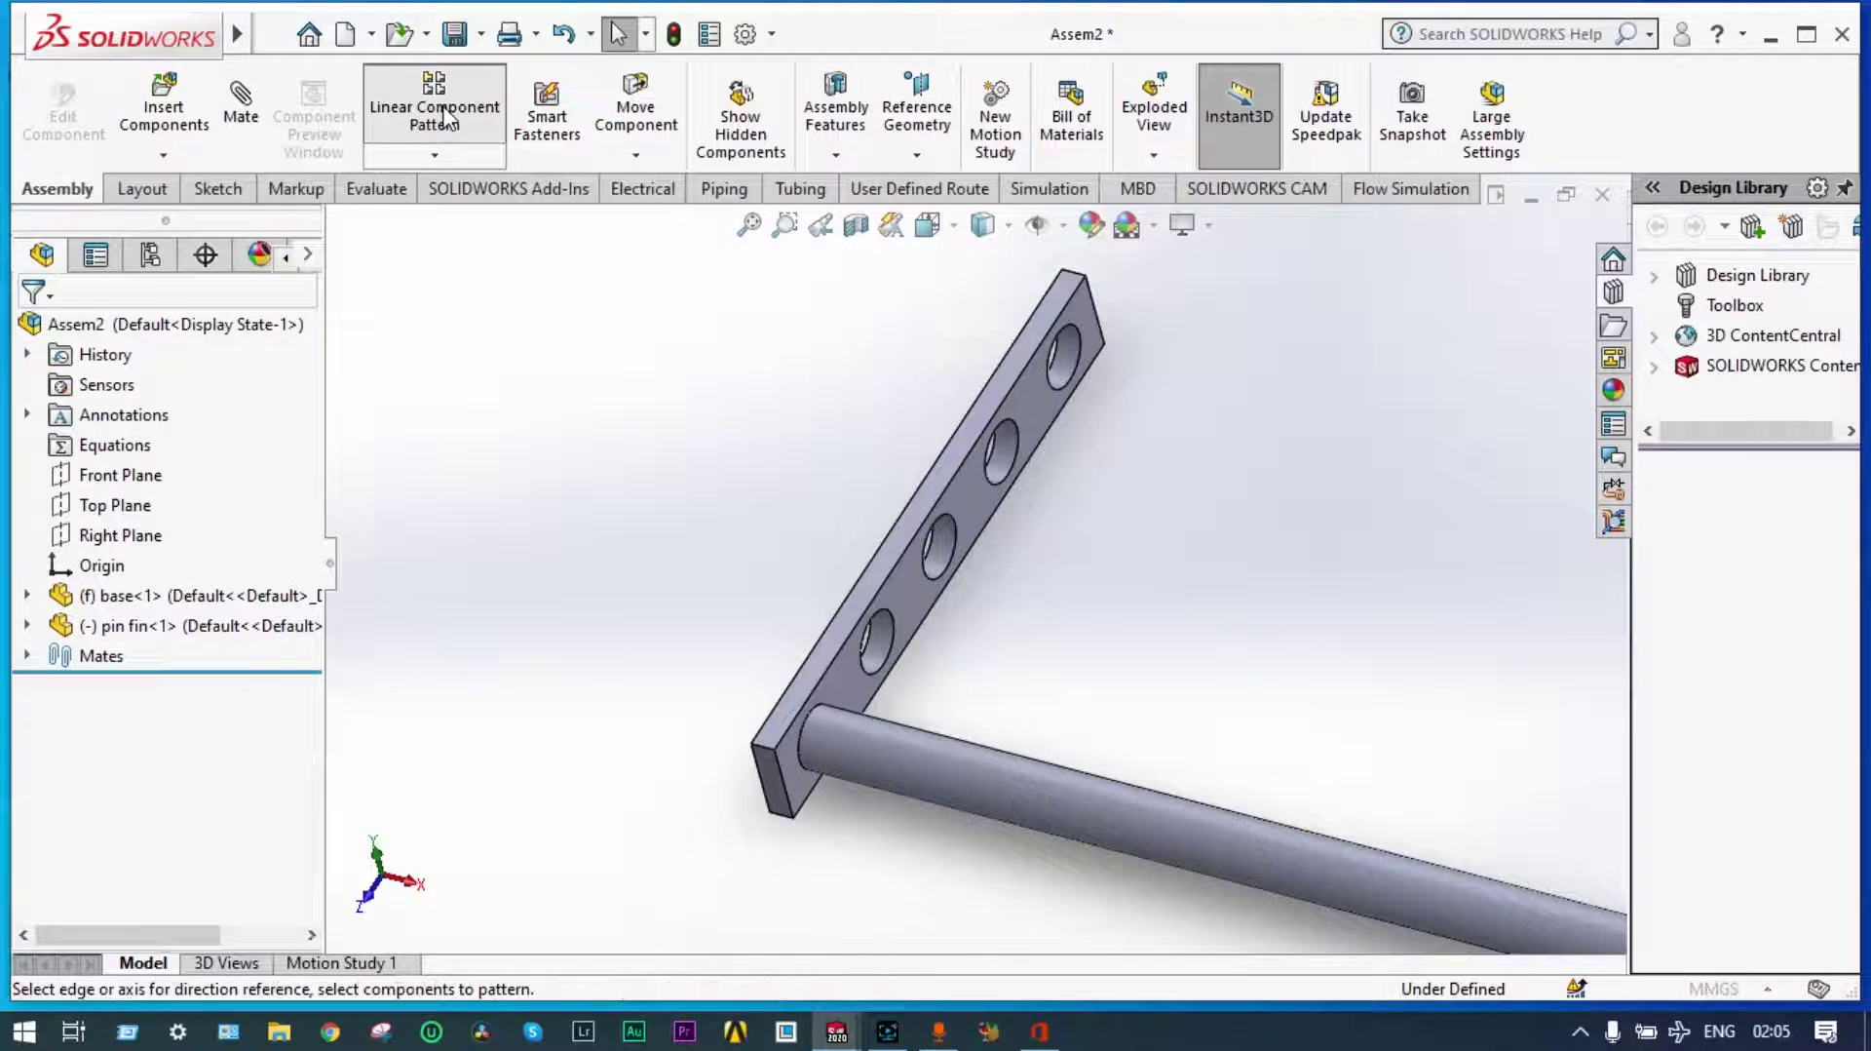
{"action": "left_click_drag", "start_coordinate": [300, 587], "coordinate": [305, 756]}
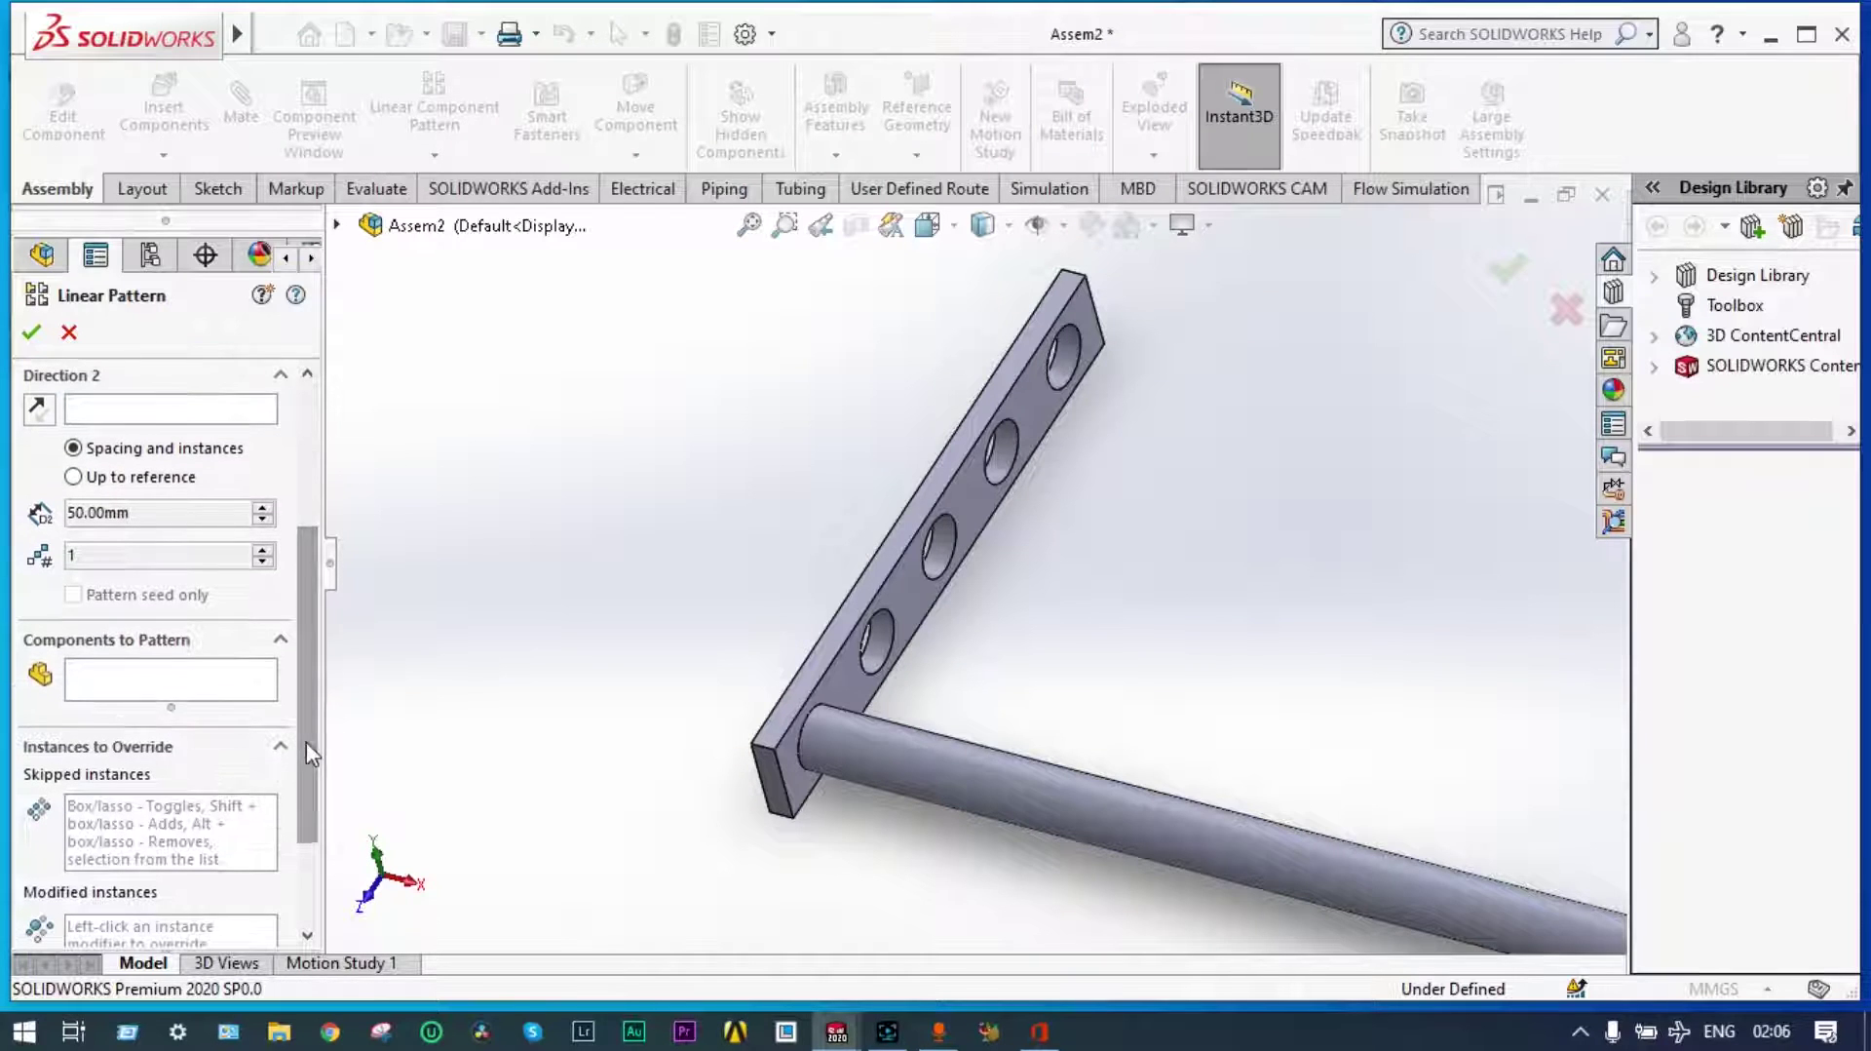
{"action": "left_click", "coordinate": [161, 683]}
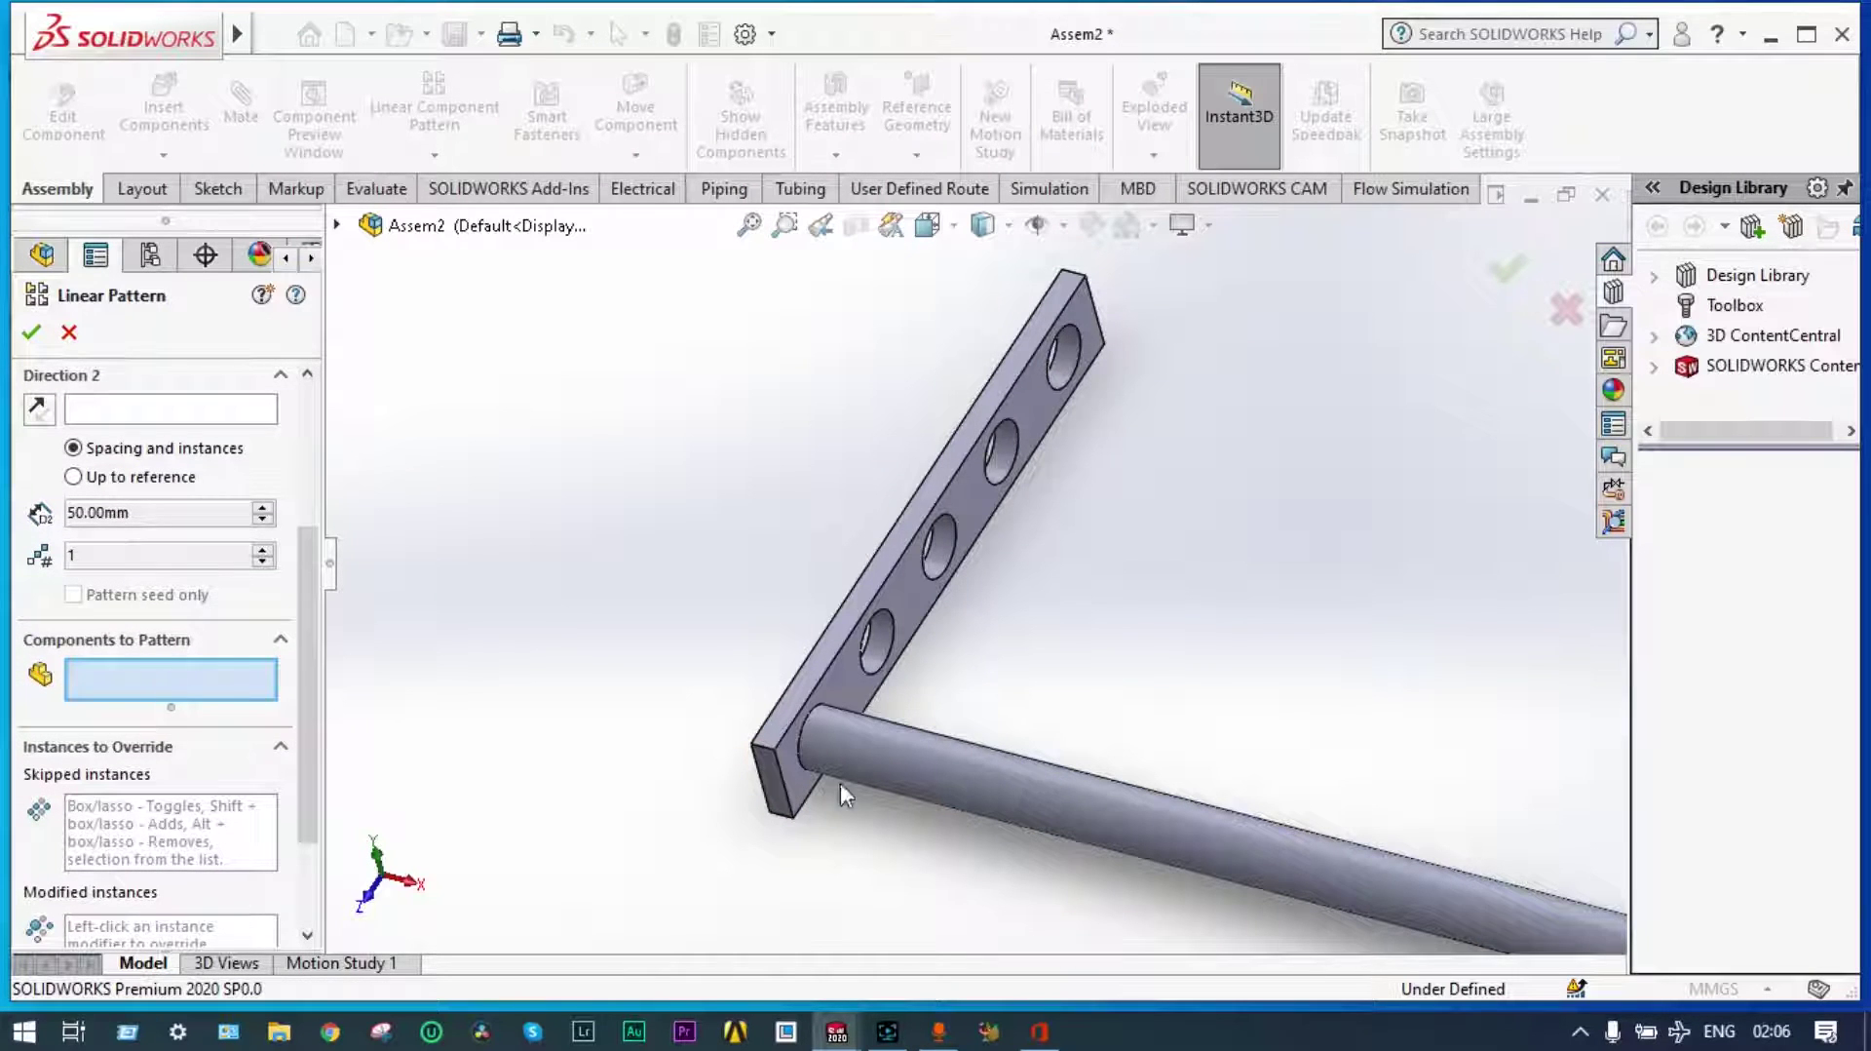
{"action": "left_click", "coordinate": [939, 764]}
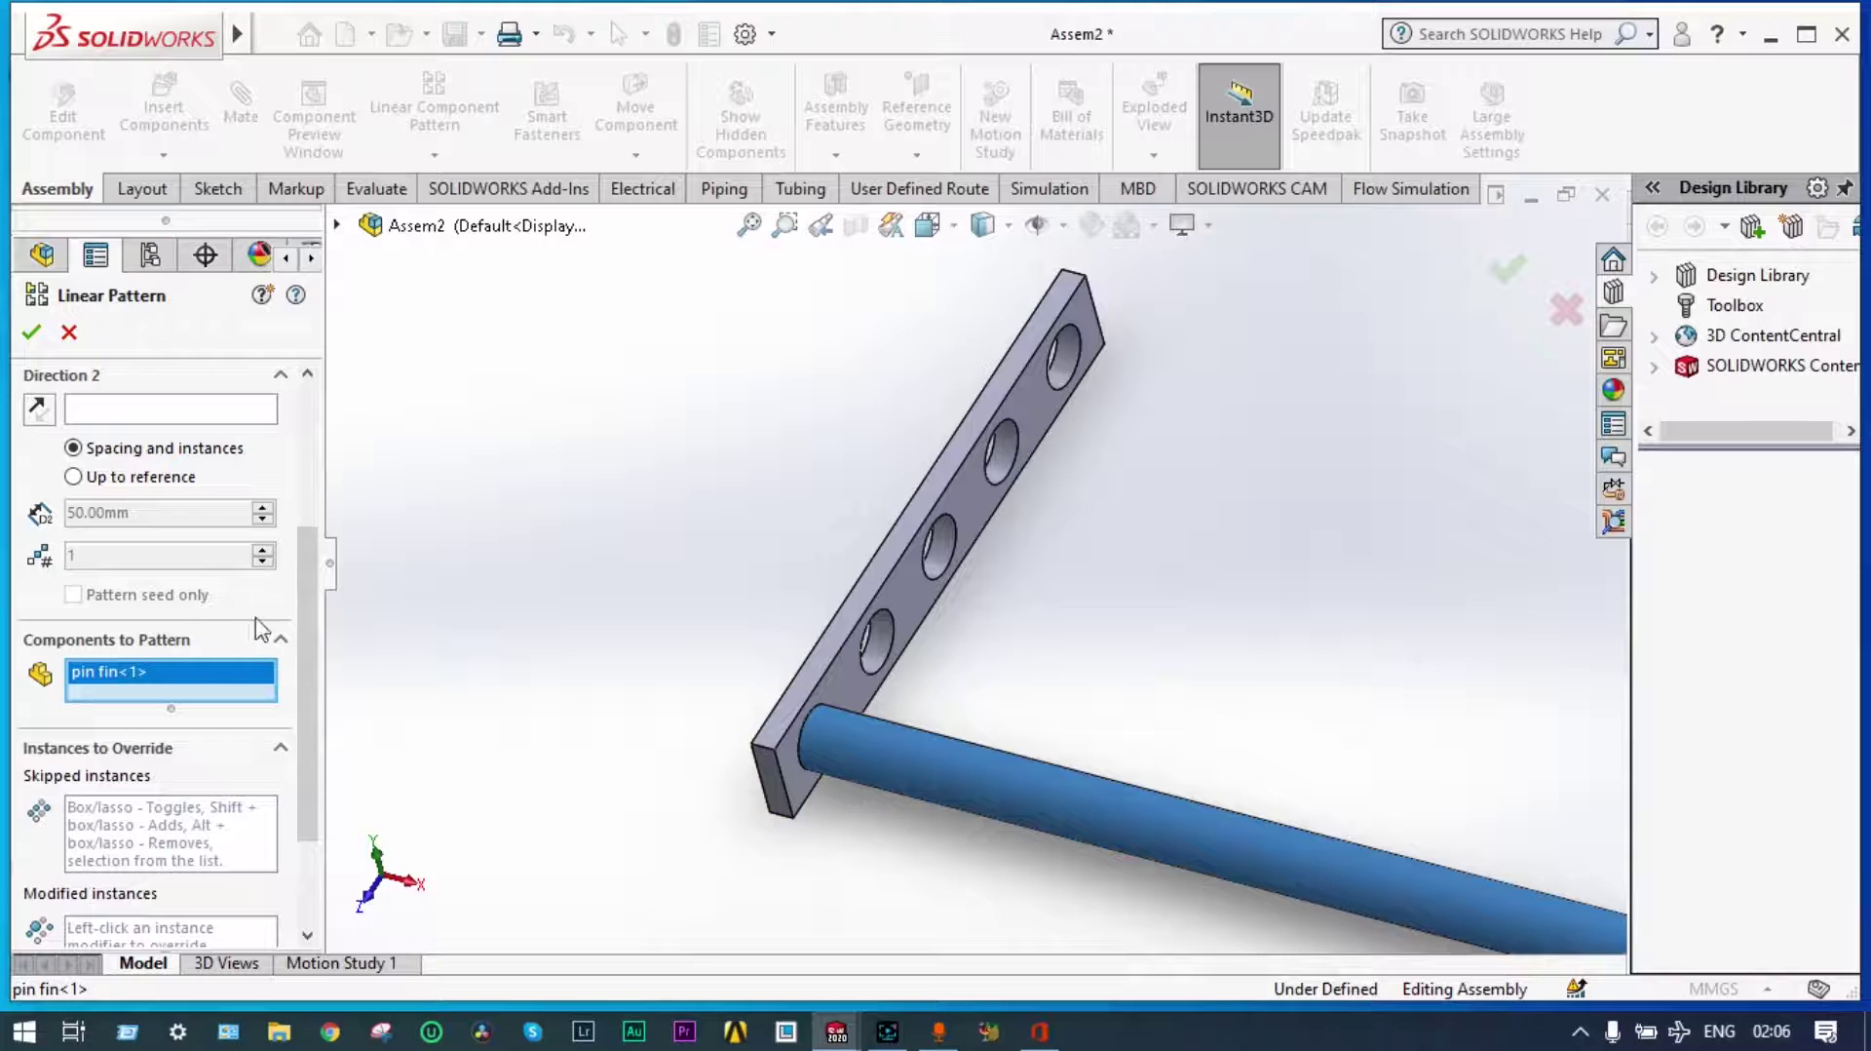
Pattern the pin fin along the base plate's long edge, reversed towards the empty holes, with 5 instances at 100 mm spacing
{"action": "scroll", "coordinate": [302, 629], "scroll_direction": "up", "scroll_amount": 1}
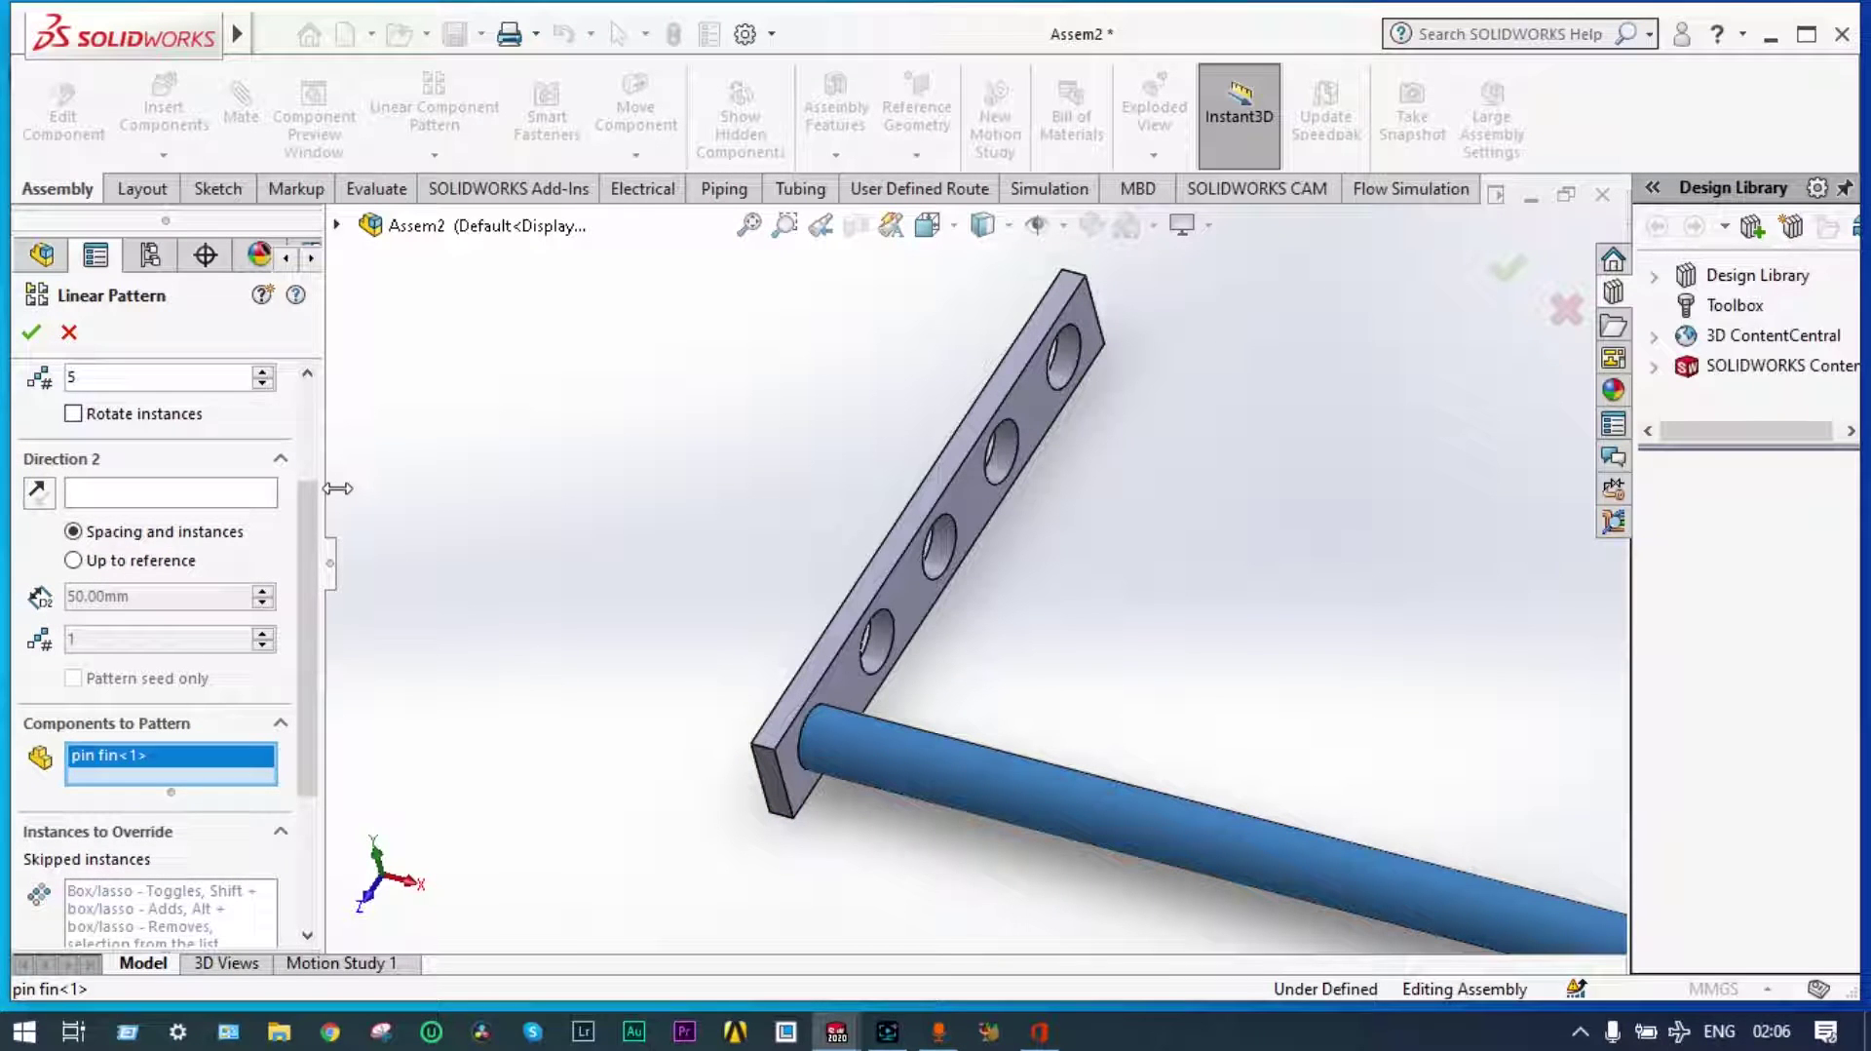
{"action": "scroll", "coordinate": [322, 487], "scroll_direction": "up", "scroll_amount": 2}
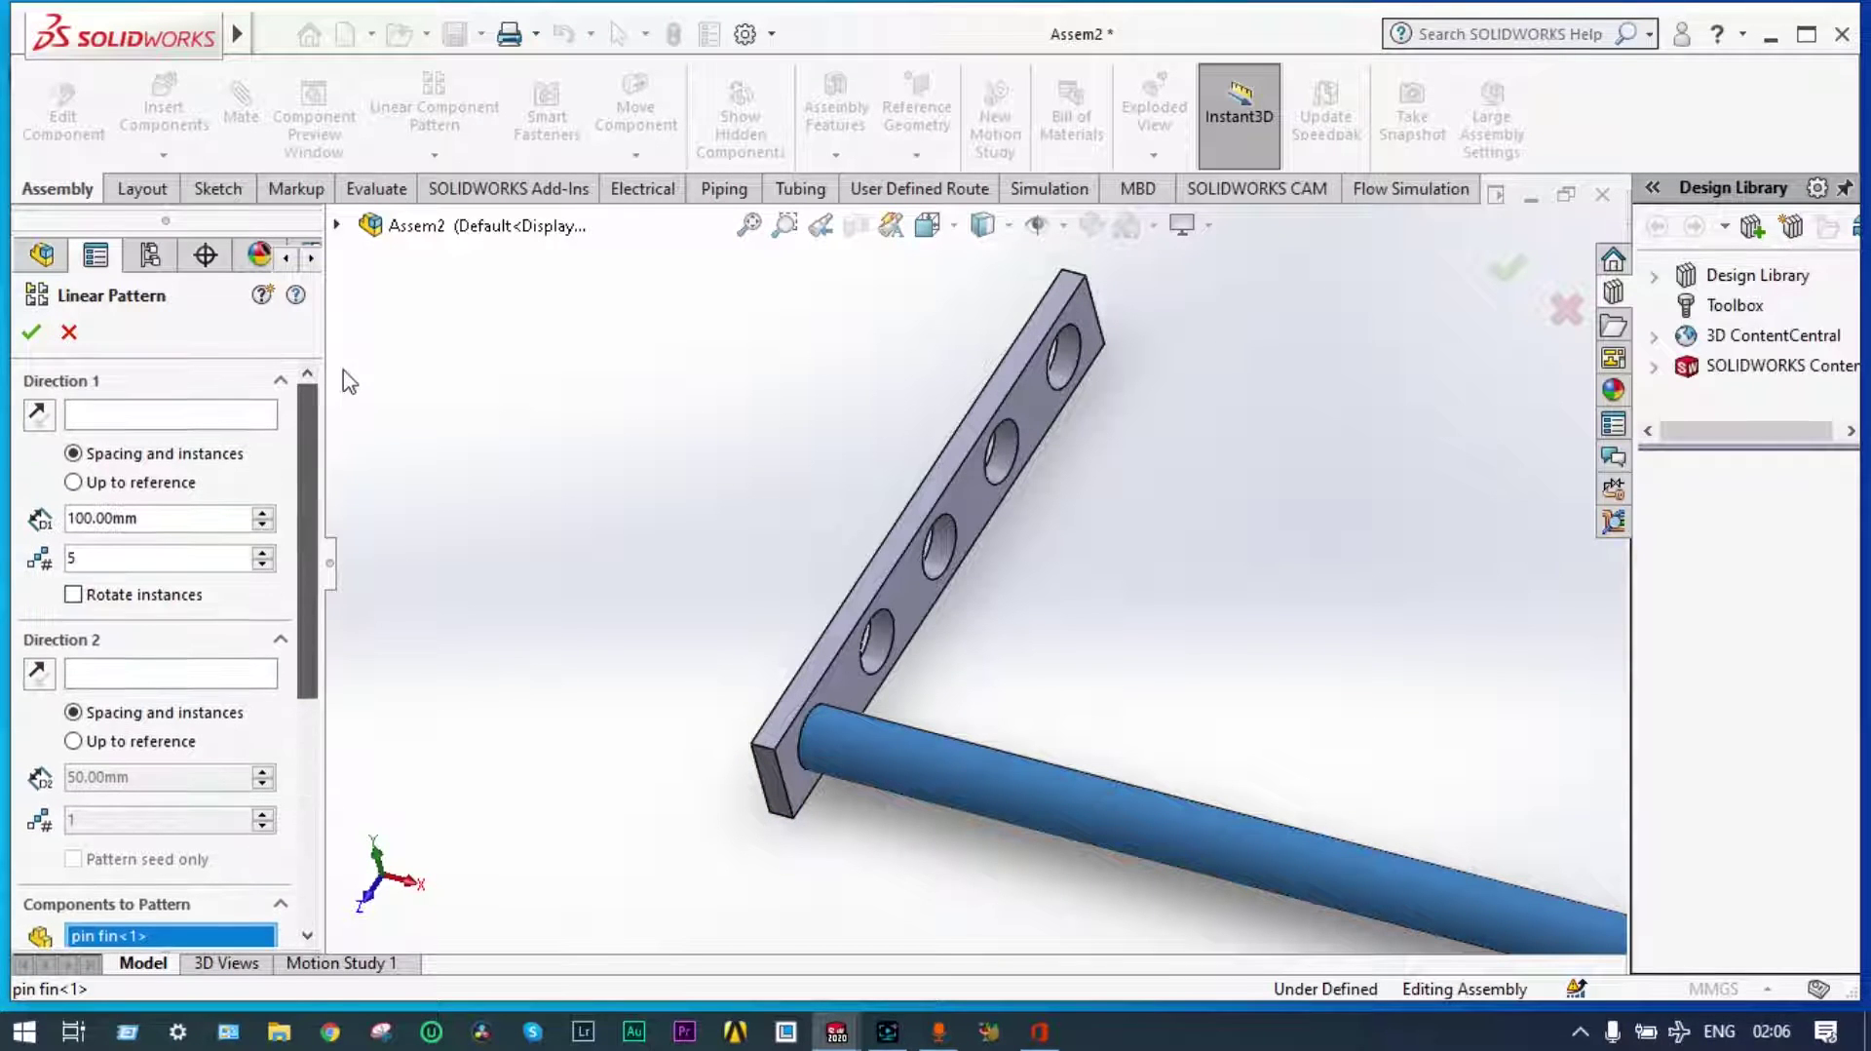
{"action": "left_click", "coordinate": [215, 423]}
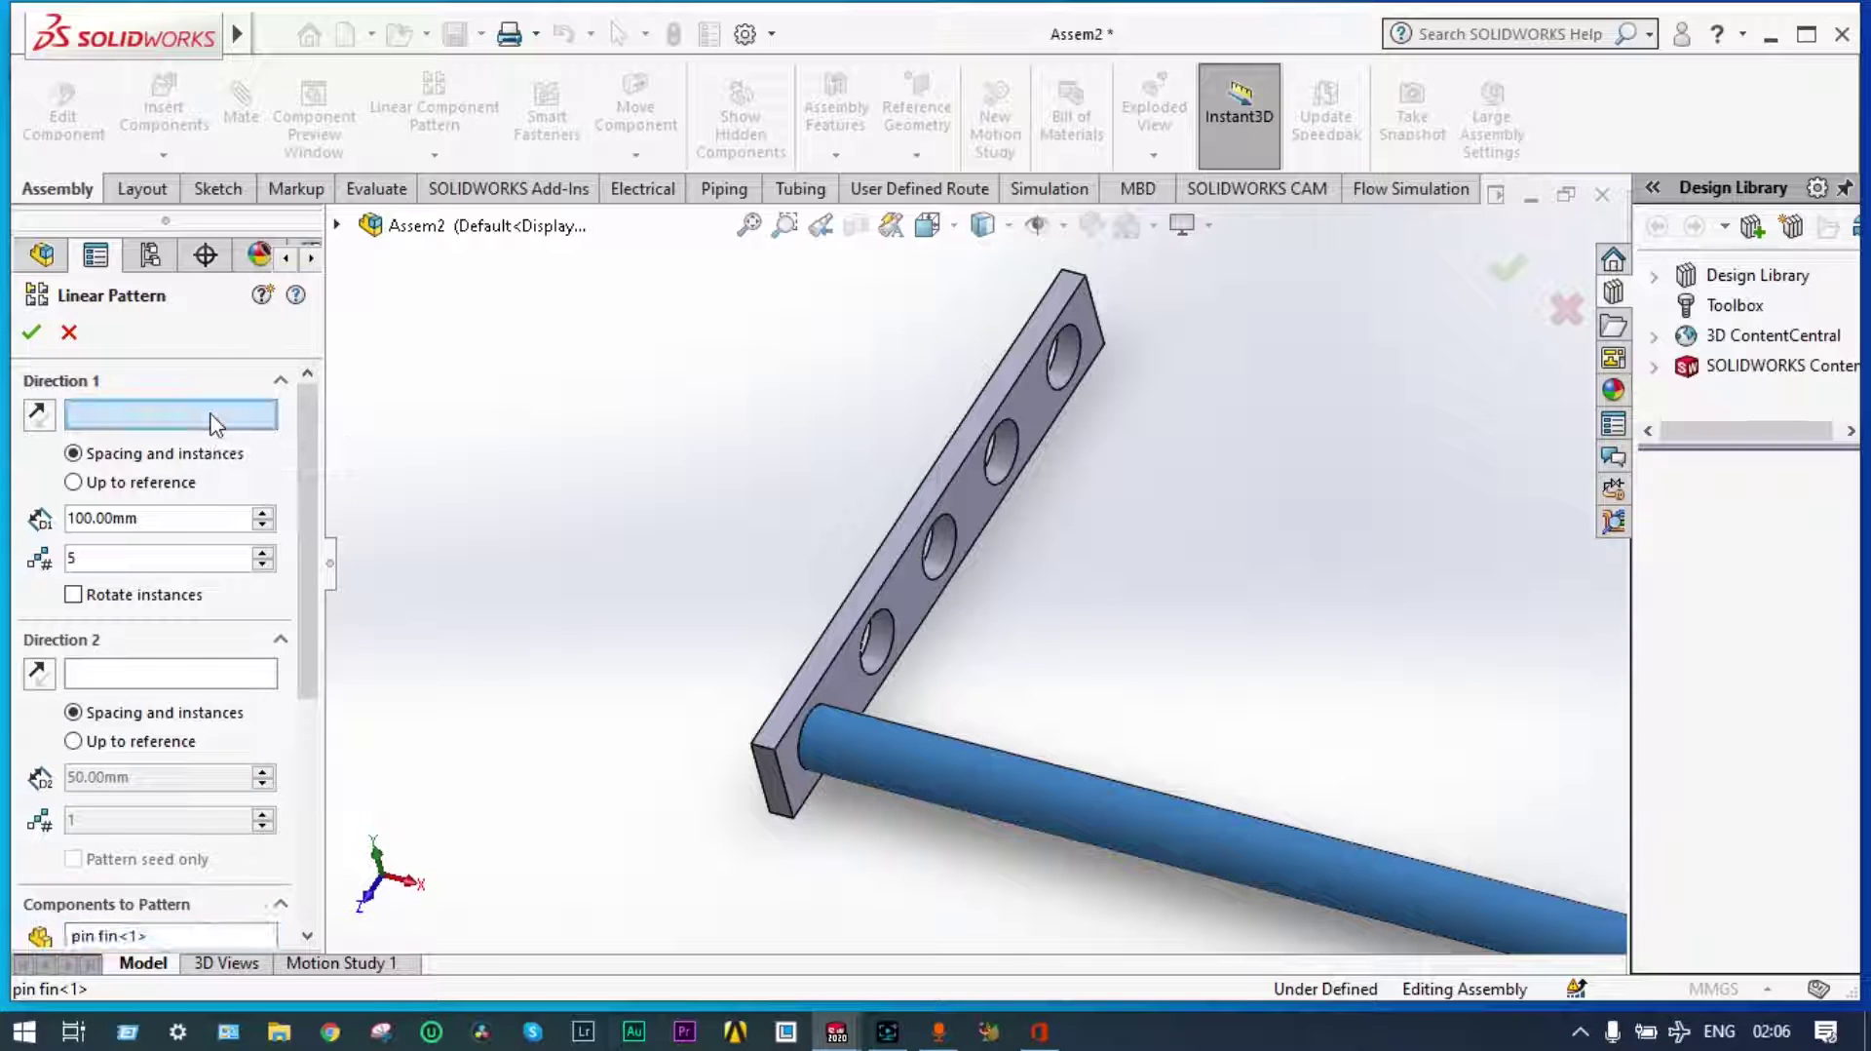
{"action": "left_click", "coordinate": [850, 636]}
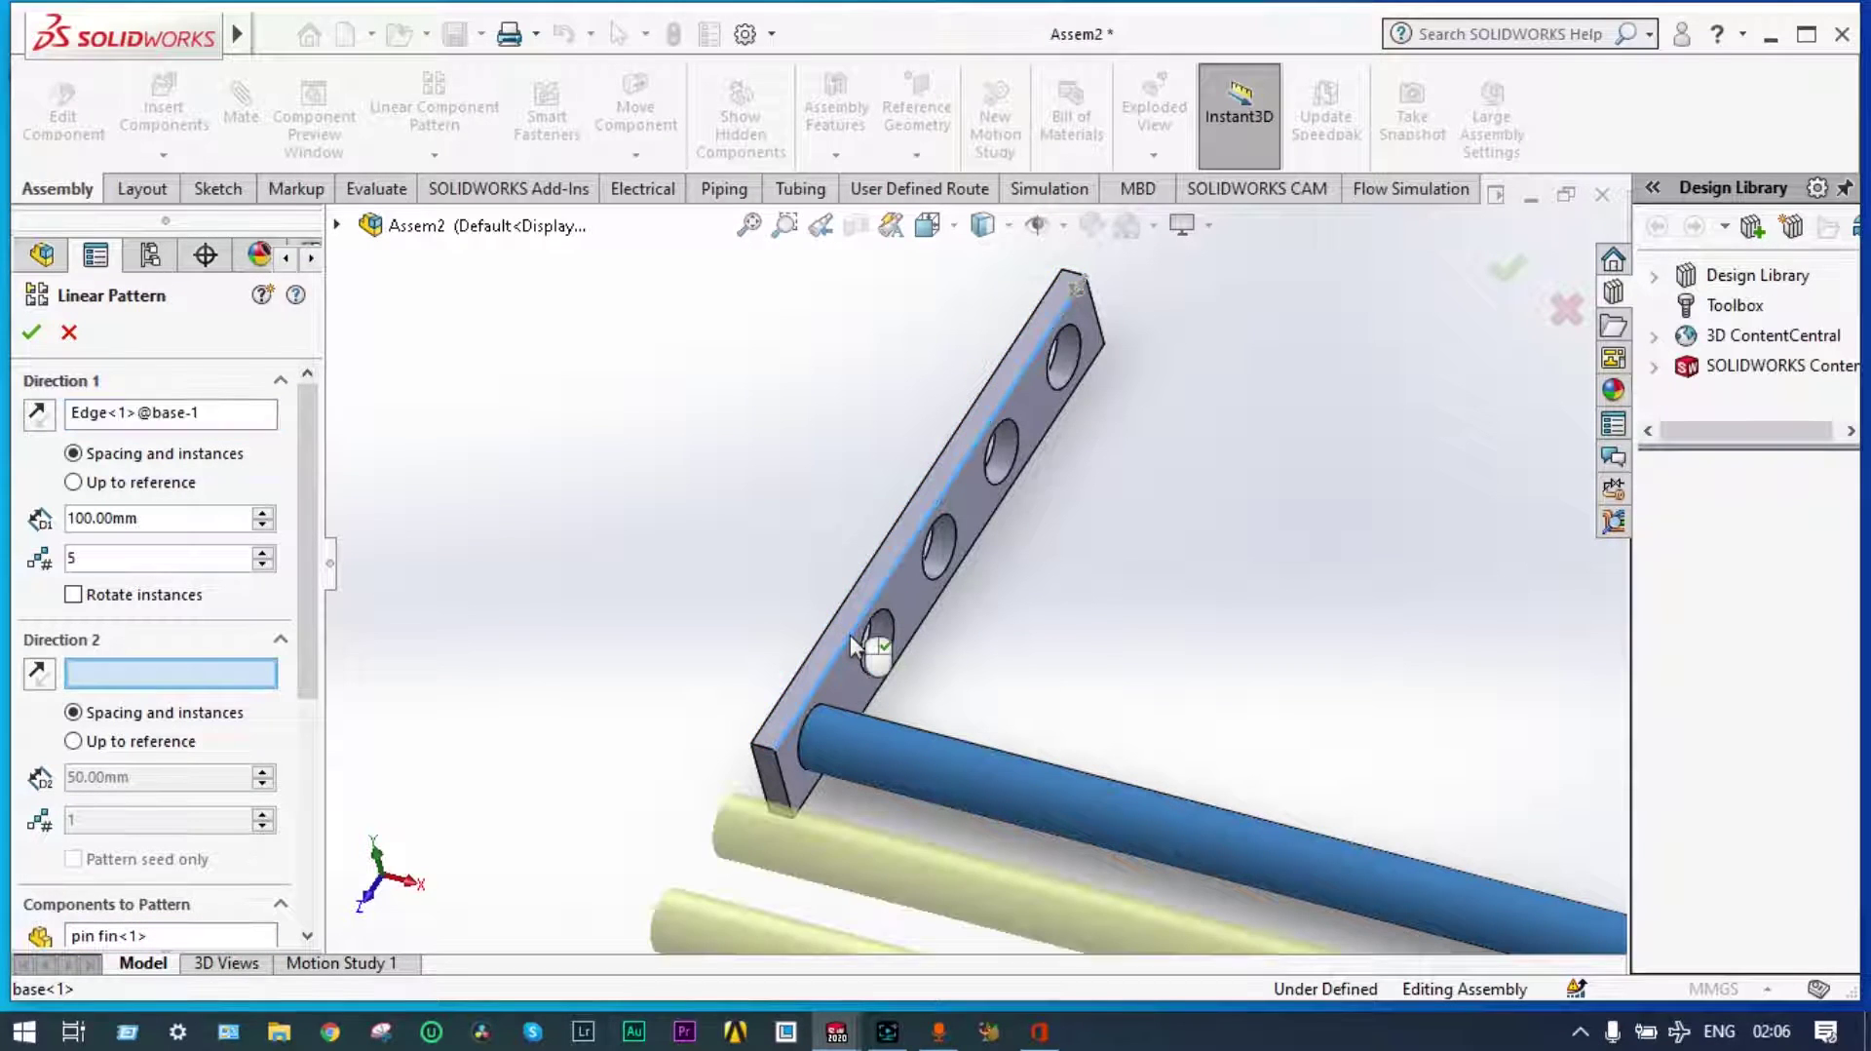
{"action": "scroll", "coordinate": [1027, 626], "scroll_direction": "up", "scroll_amount": 2}
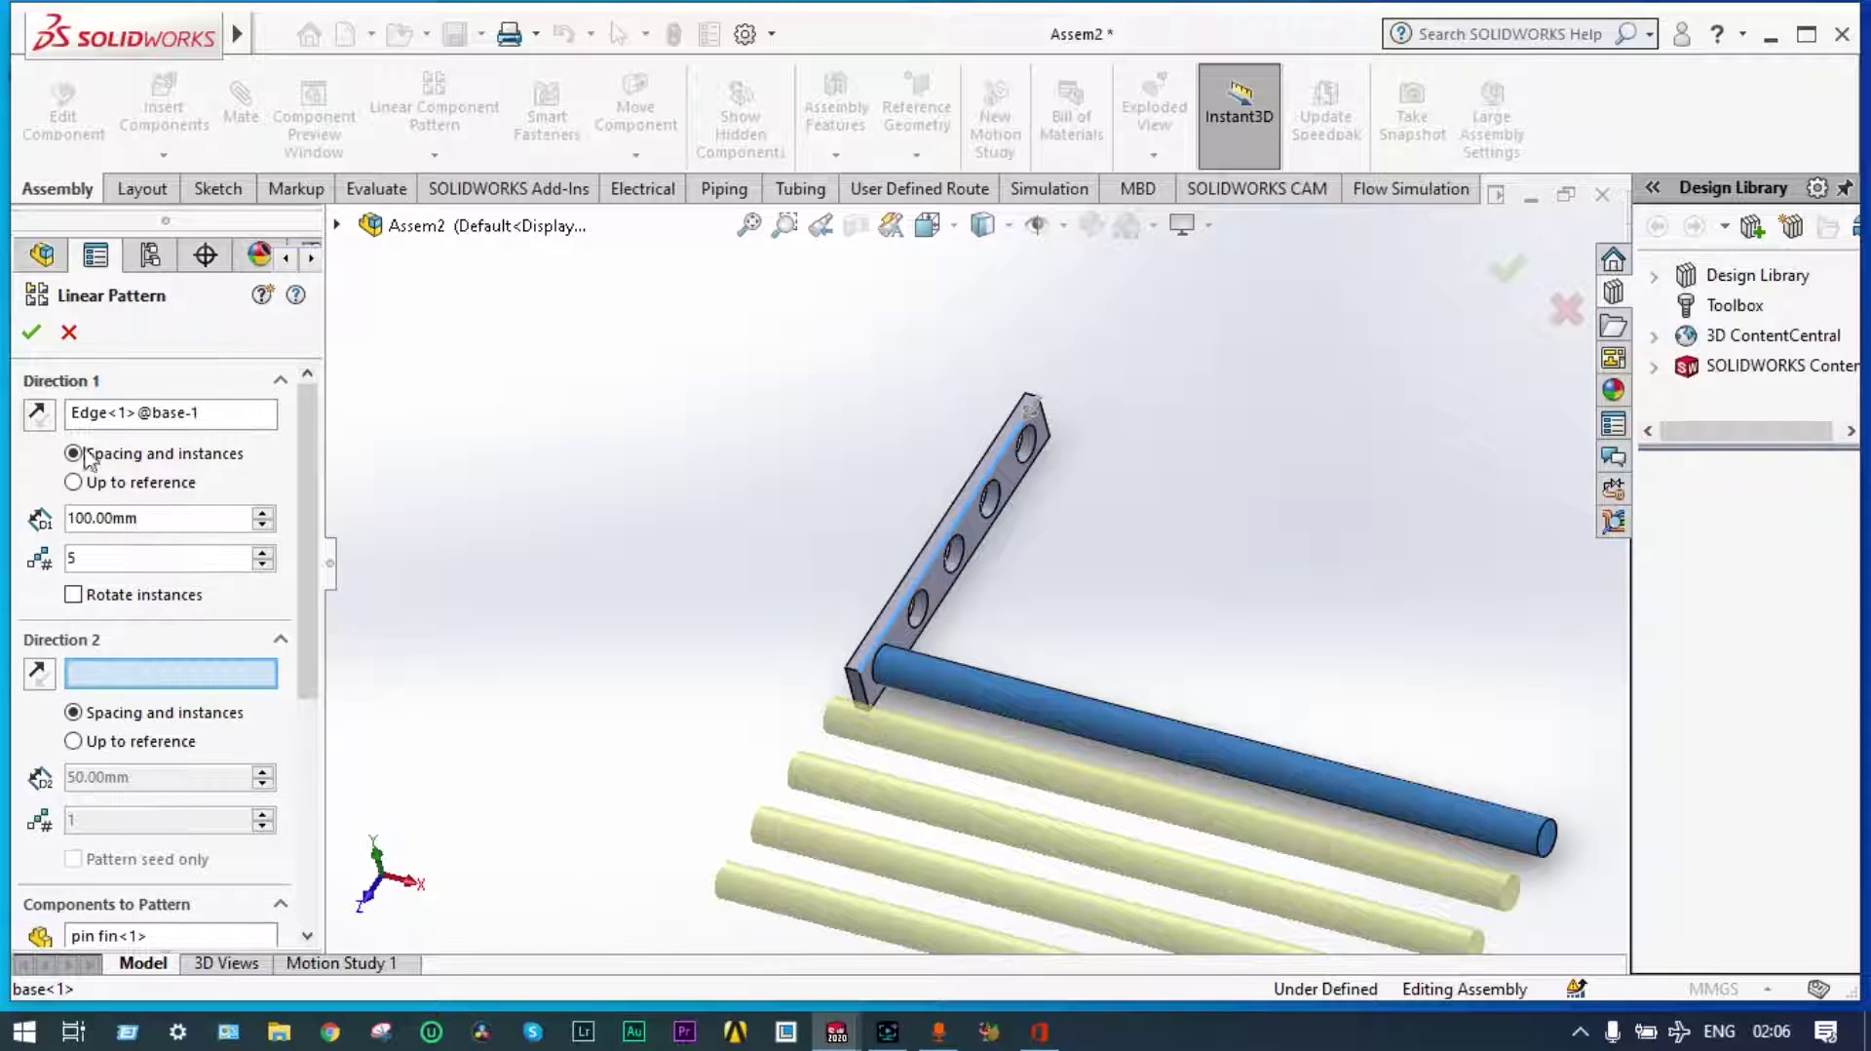
{"action": "left_click", "coordinate": [39, 413]}
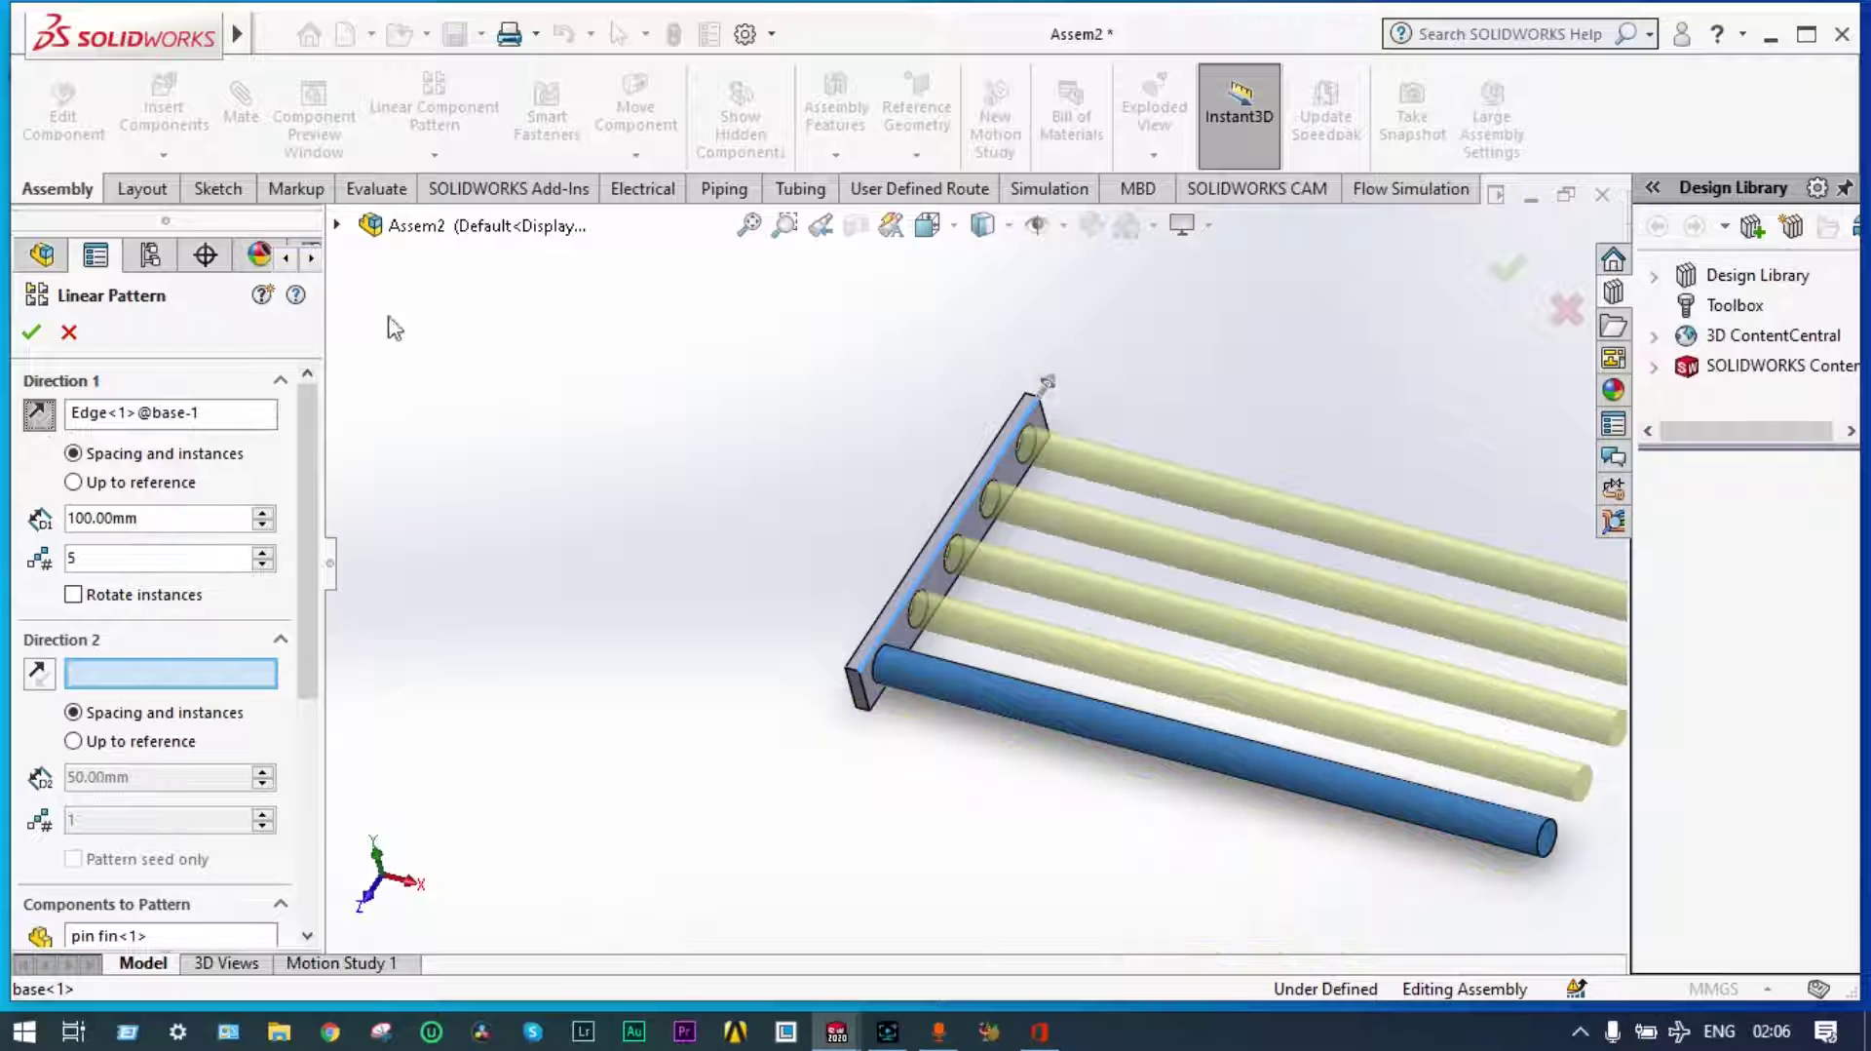
{"action": "left_click", "coordinate": [31, 331]}
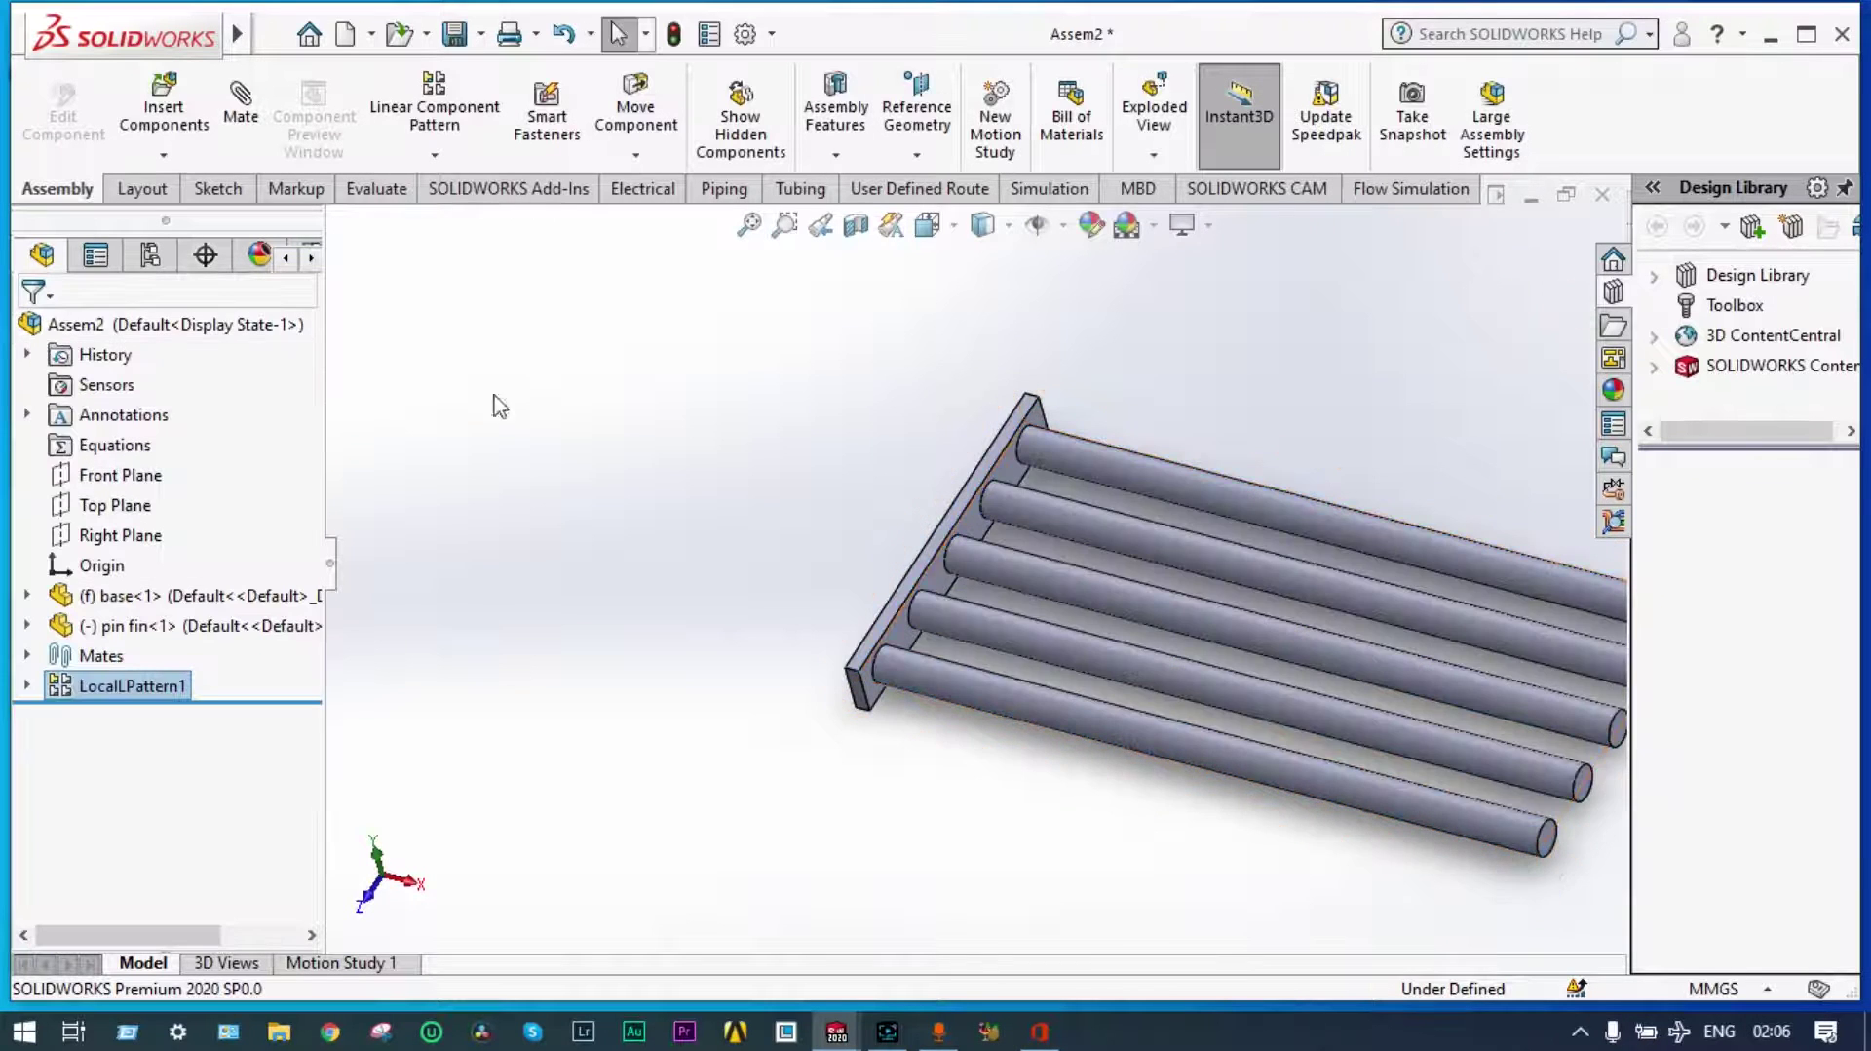
Create a new thermal simulation study for the pin fin assembly
{"action": "key", "text": "z"}
{"action": "middle_click_drag", "start_coordinate": [543, 421], "coordinate": [581, 398]}
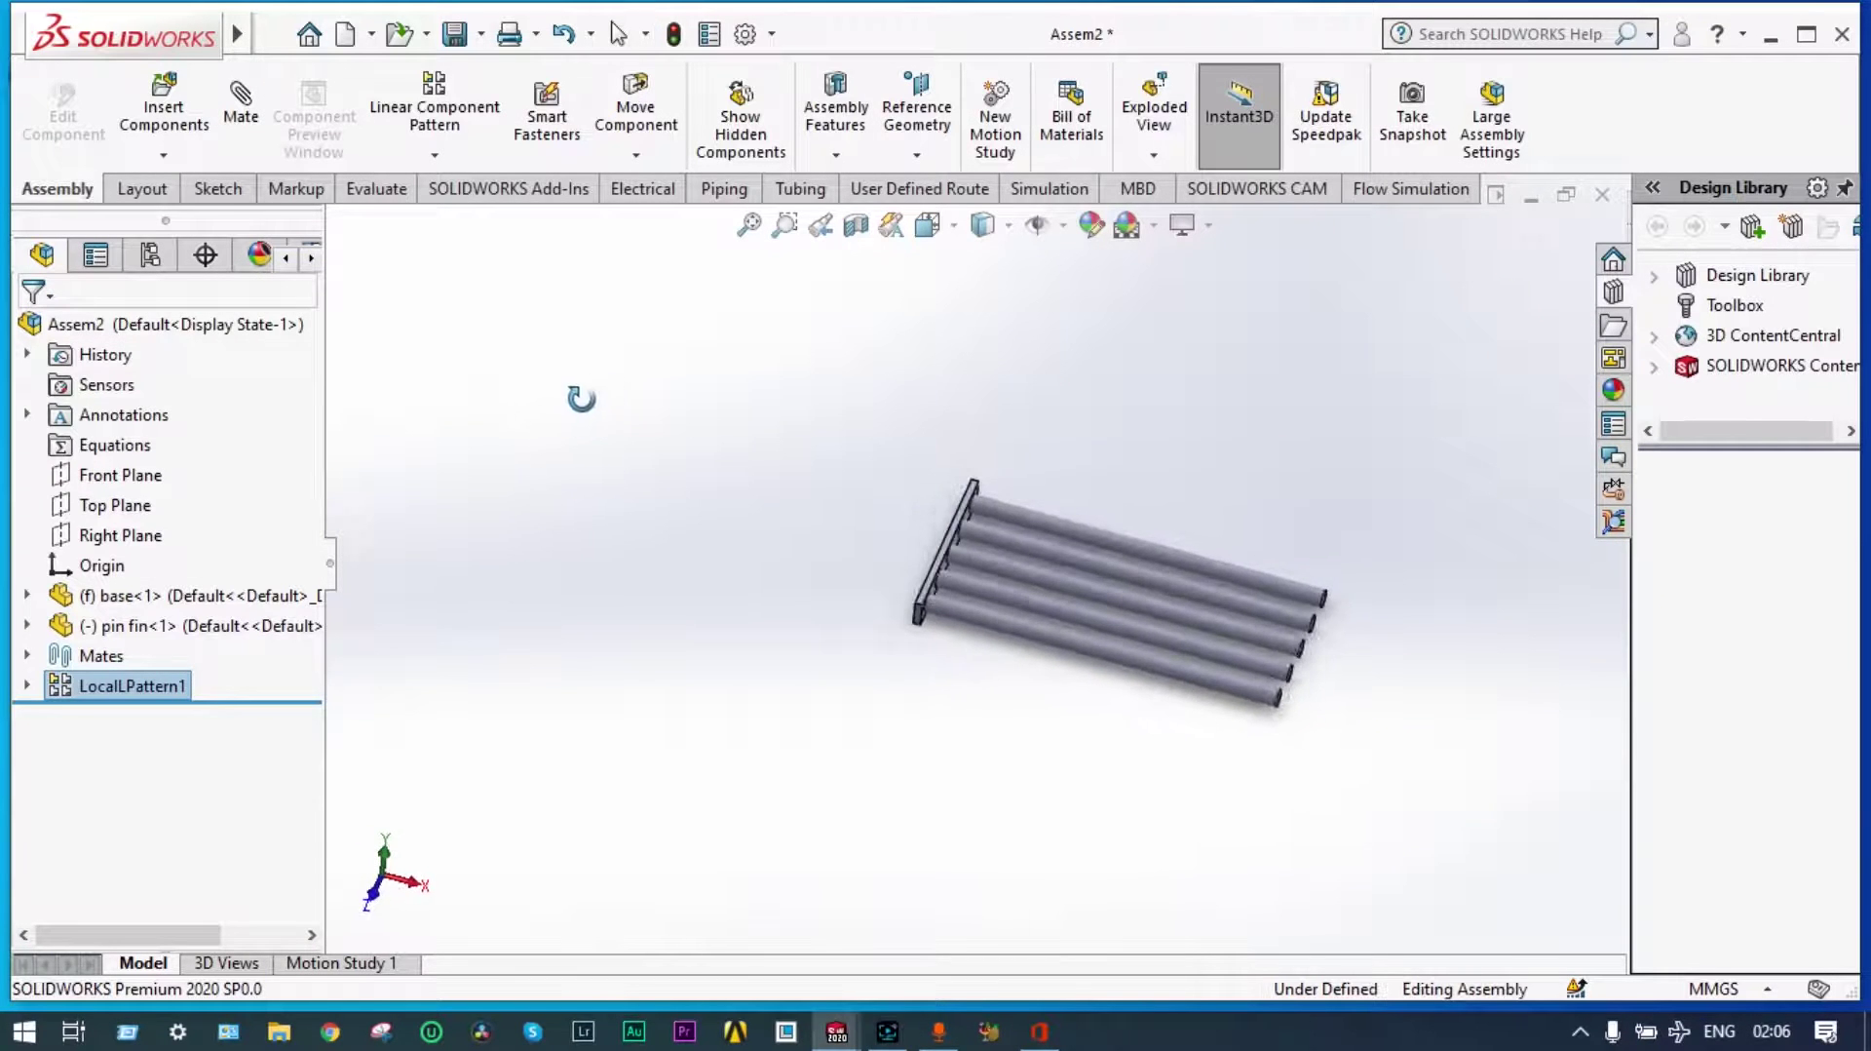
{"action": "middle_click_drag", "start_coordinate": [1333, 543], "coordinate": [1249, 547]}
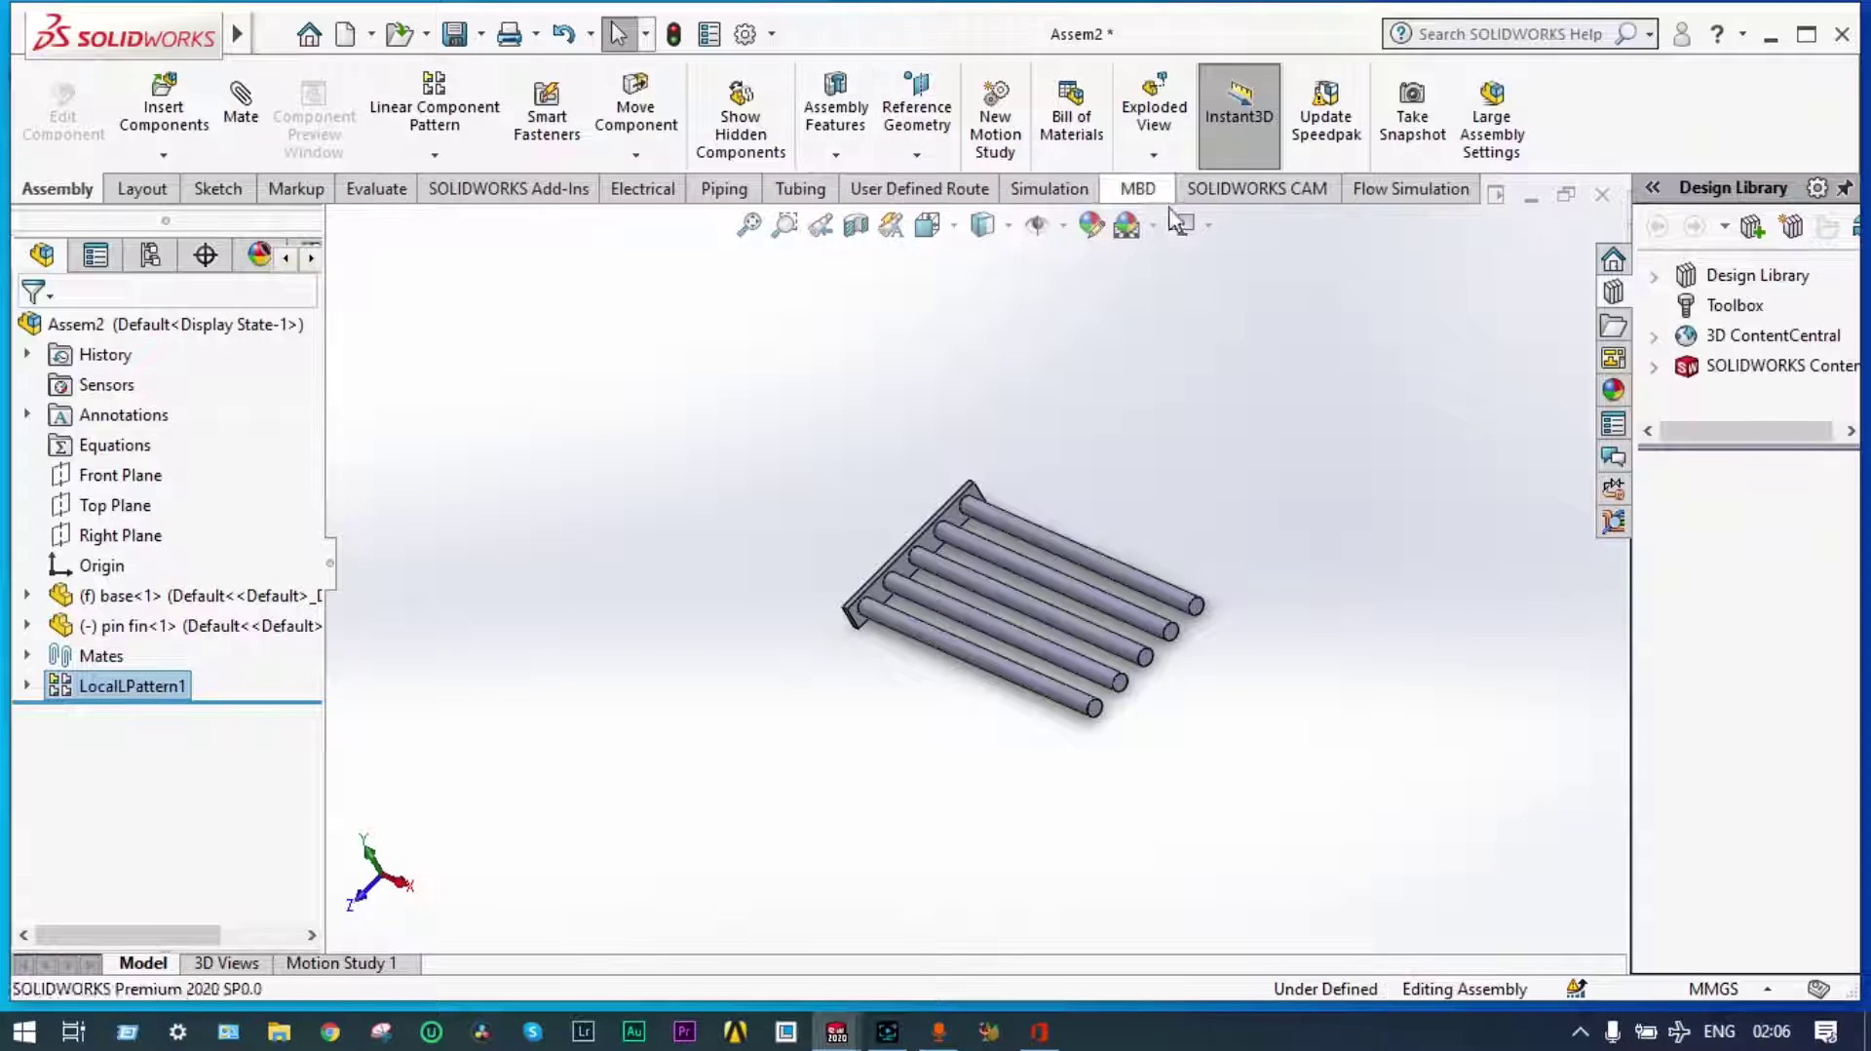
{"action": "left_click", "coordinate": [1062, 190]}
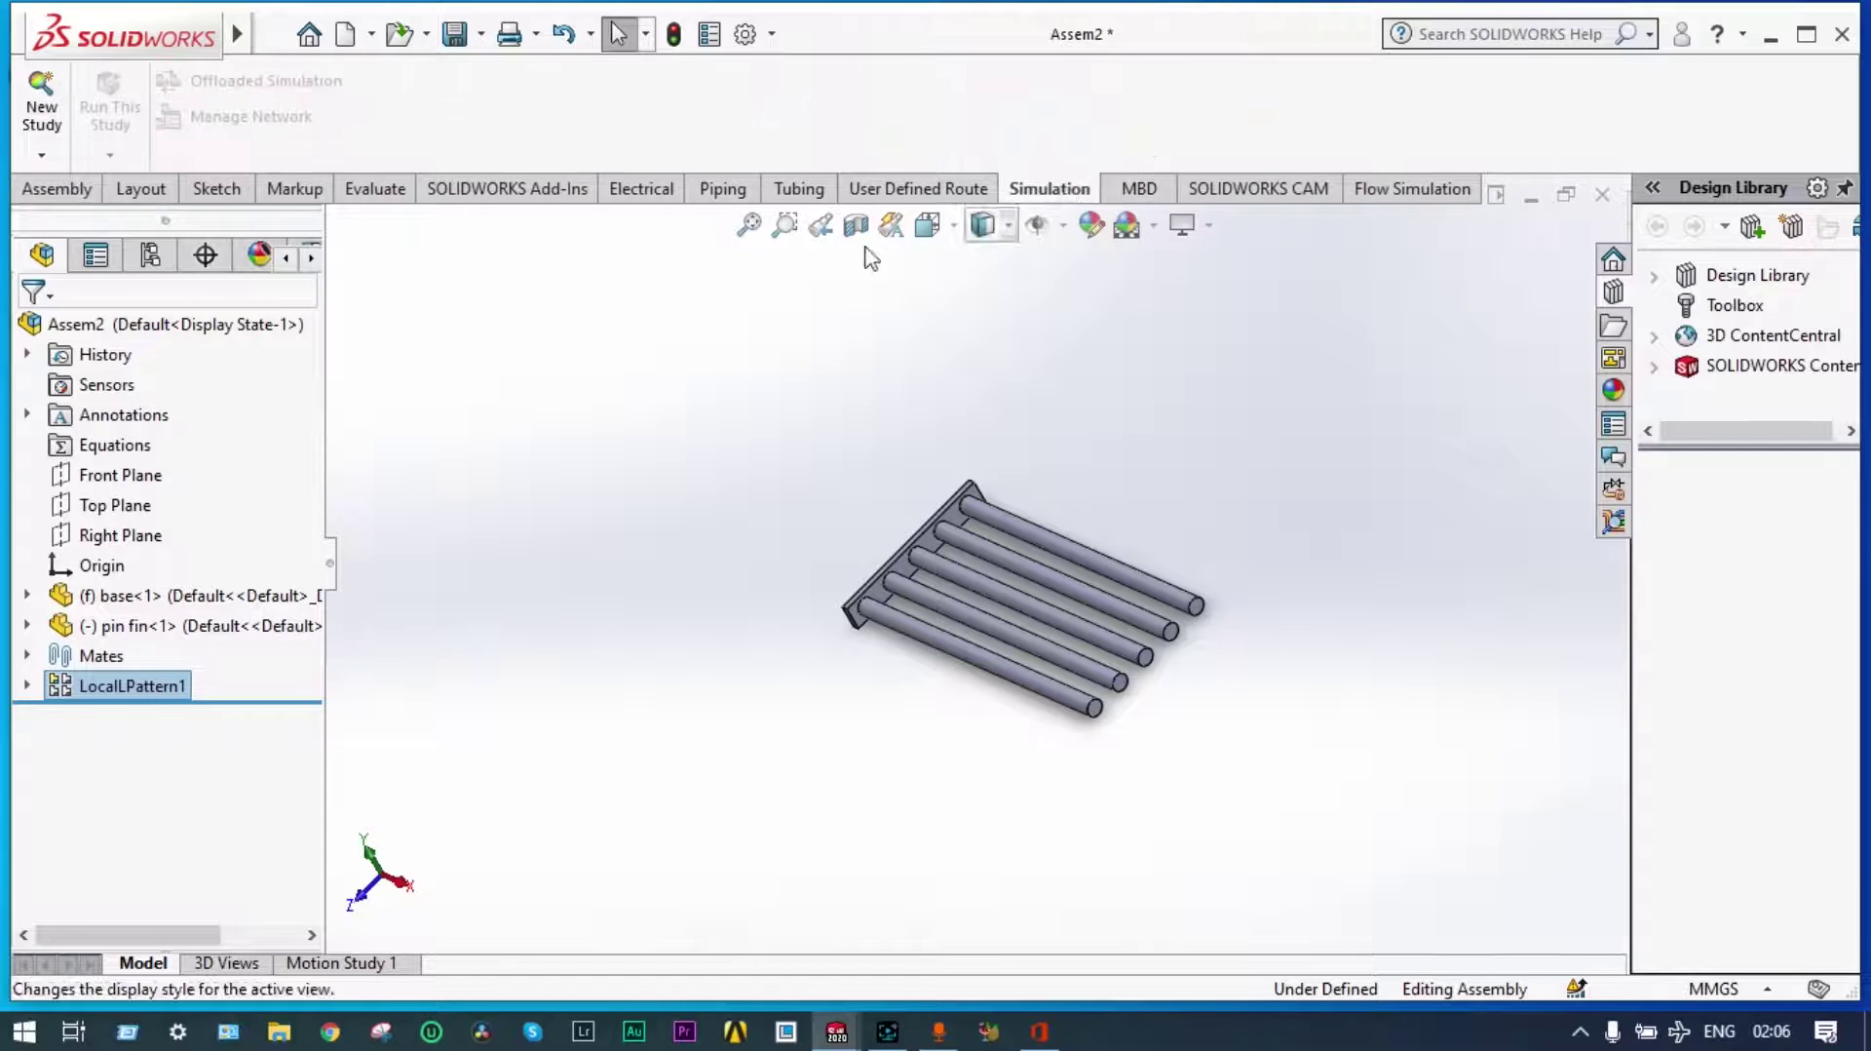
{"action": "left_click", "coordinate": [42, 107]}
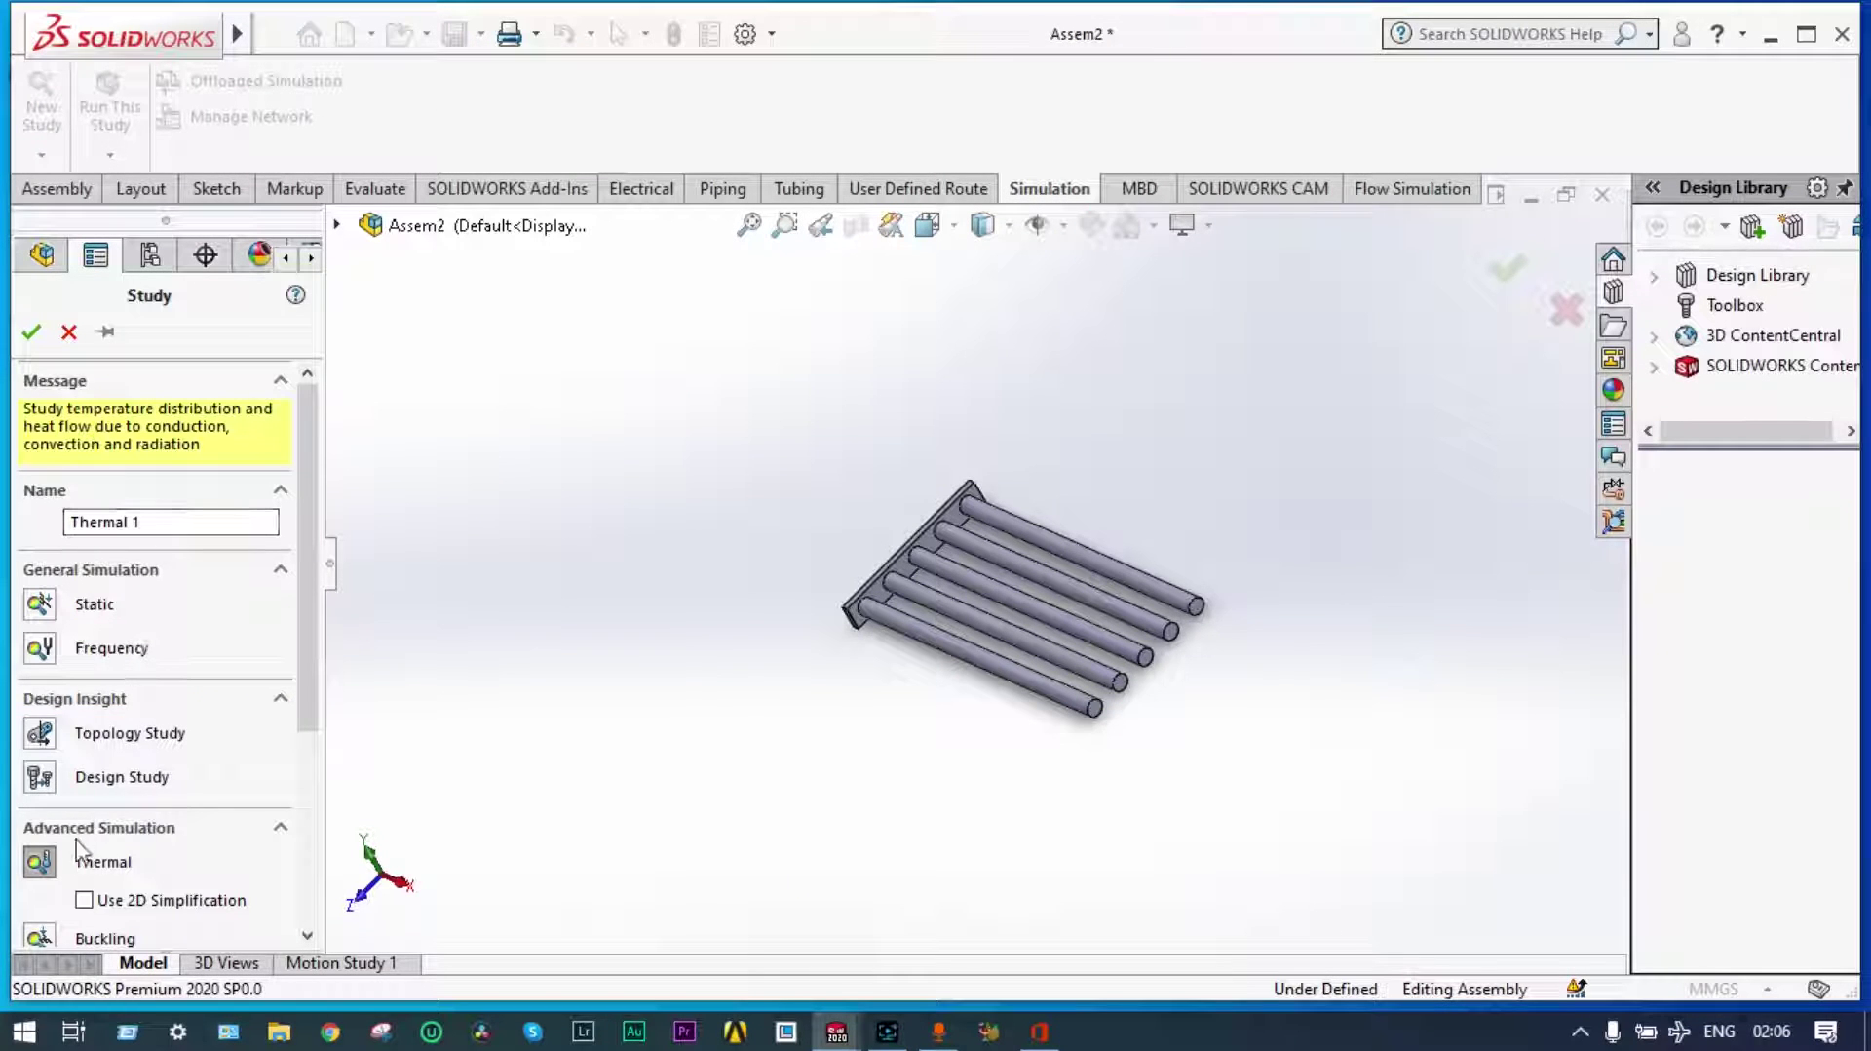
{"action": "left_click", "coordinate": [44, 865]}
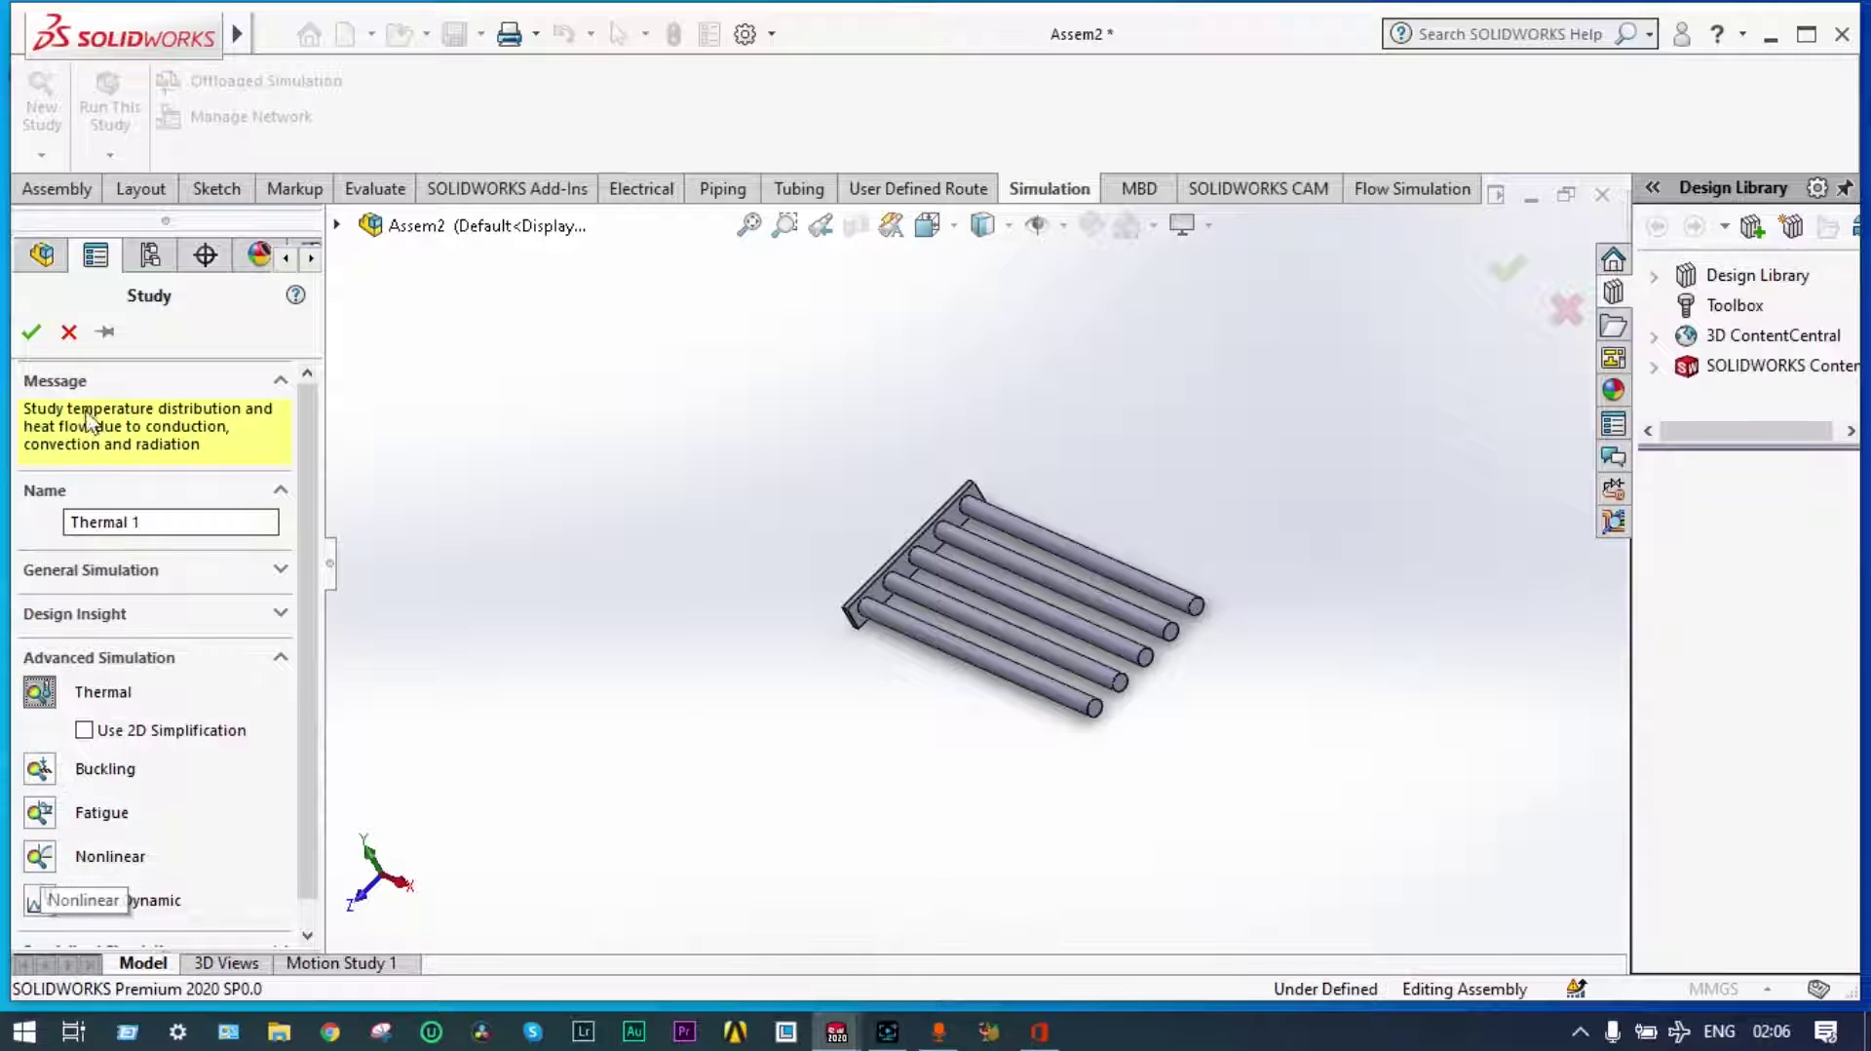
{"action": "left_click", "coordinate": [32, 332]}
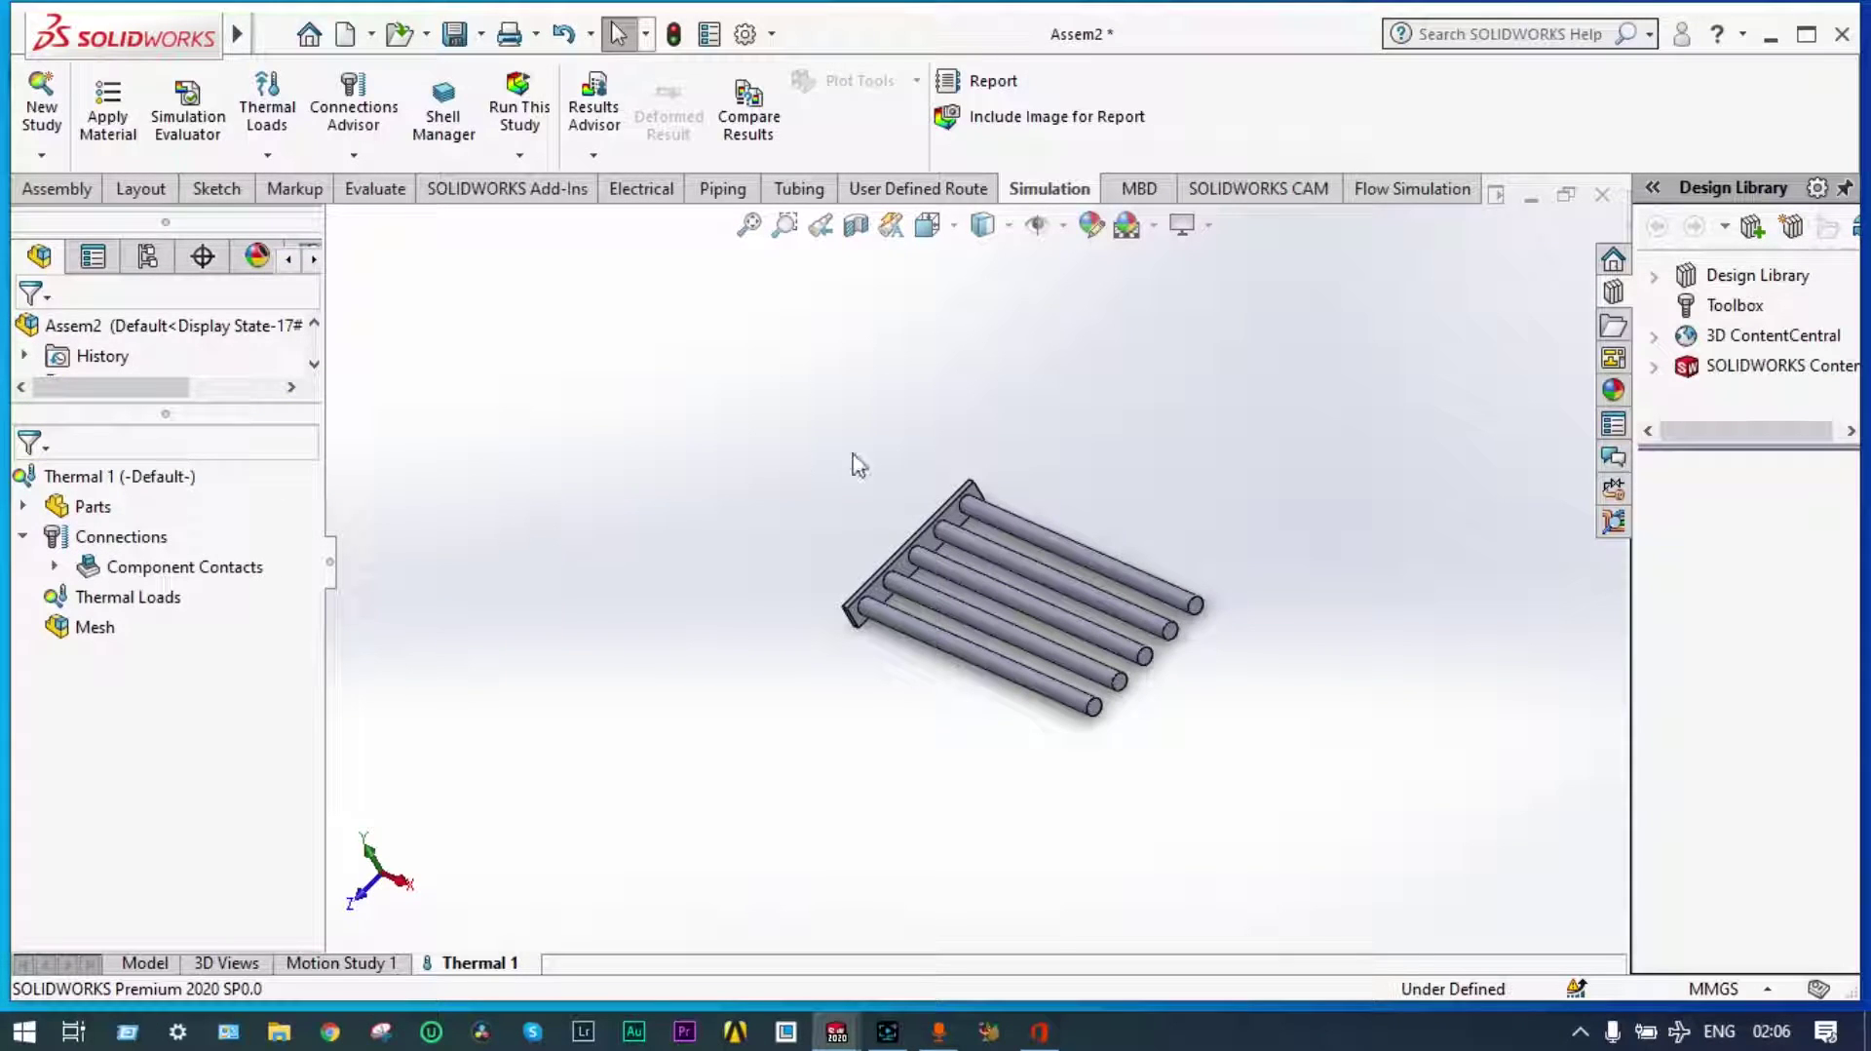
Assign Ductile Iron from the Iron category to the base plate in the thermal study
{"action": "scroll", "coordinate": [833, 527], "scroll_direction": "down", "scroll_amount": 5}
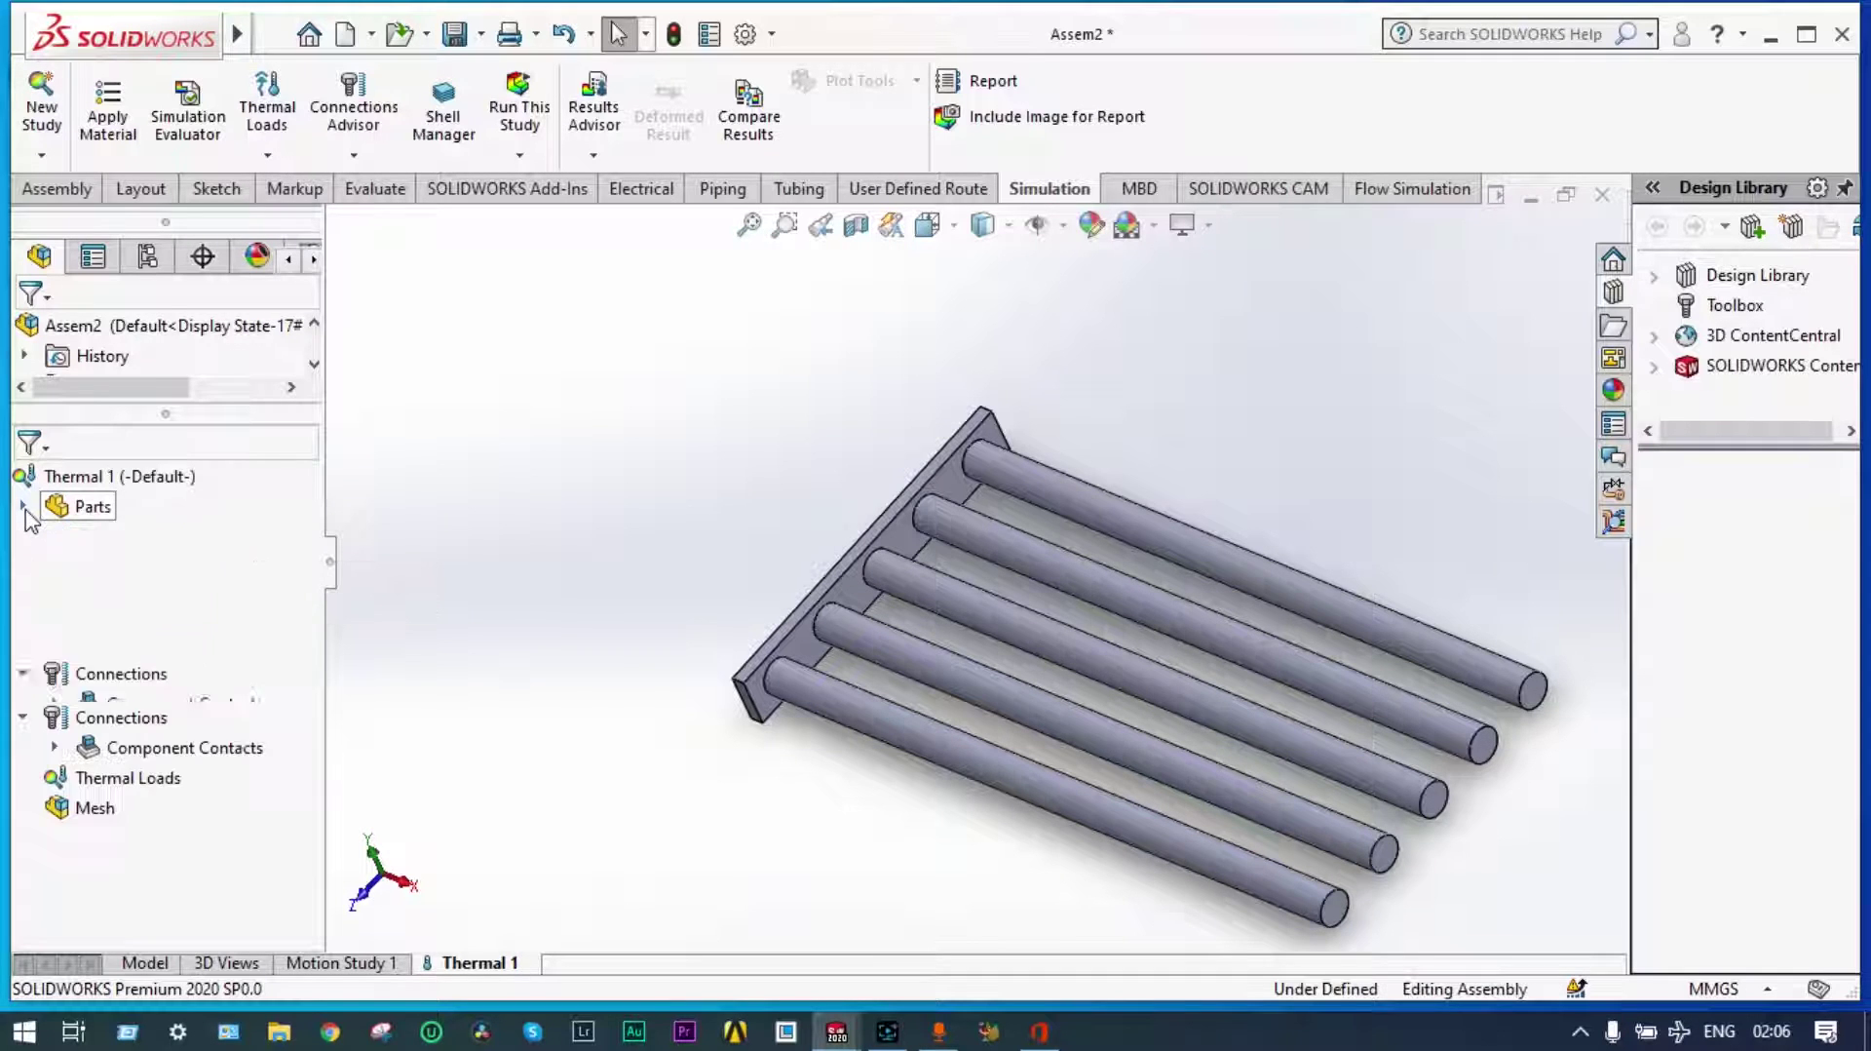
{"action": "left_click", "coordinate": [24, 506]}
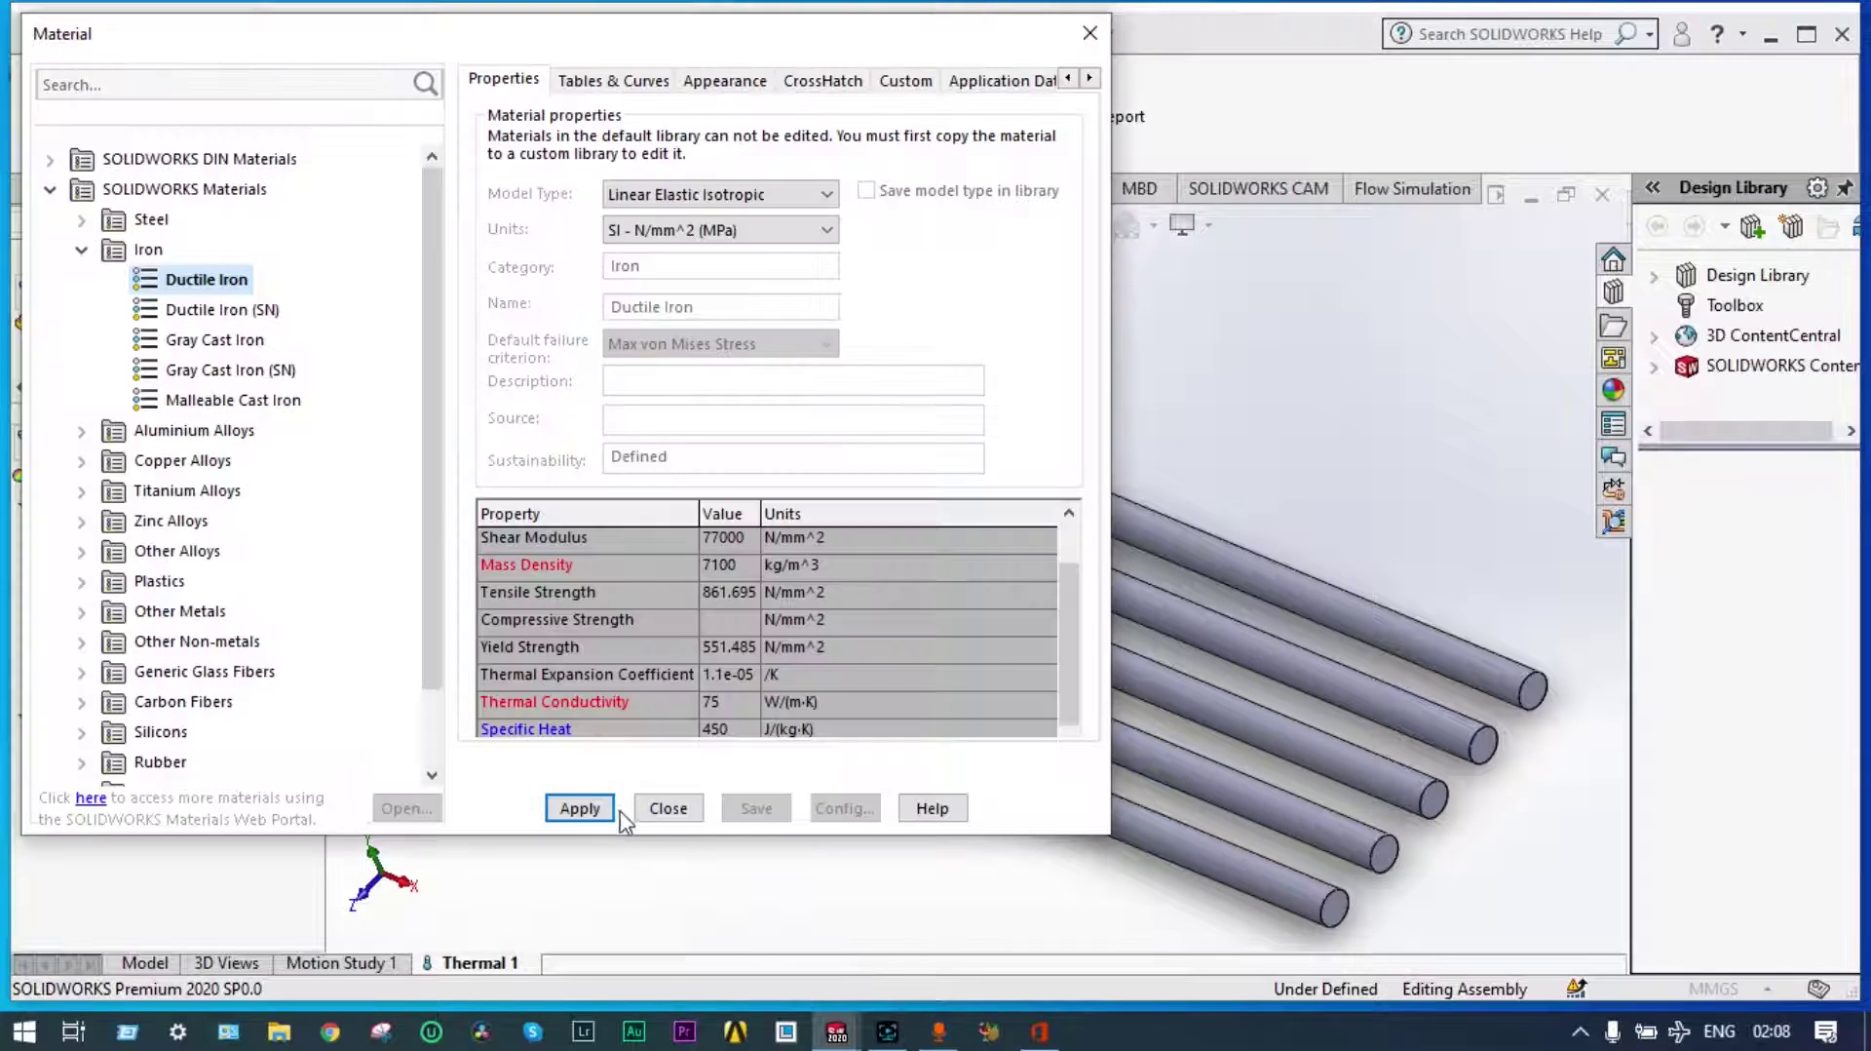
{"action": "left_click", "coordinate": [107, 112]}
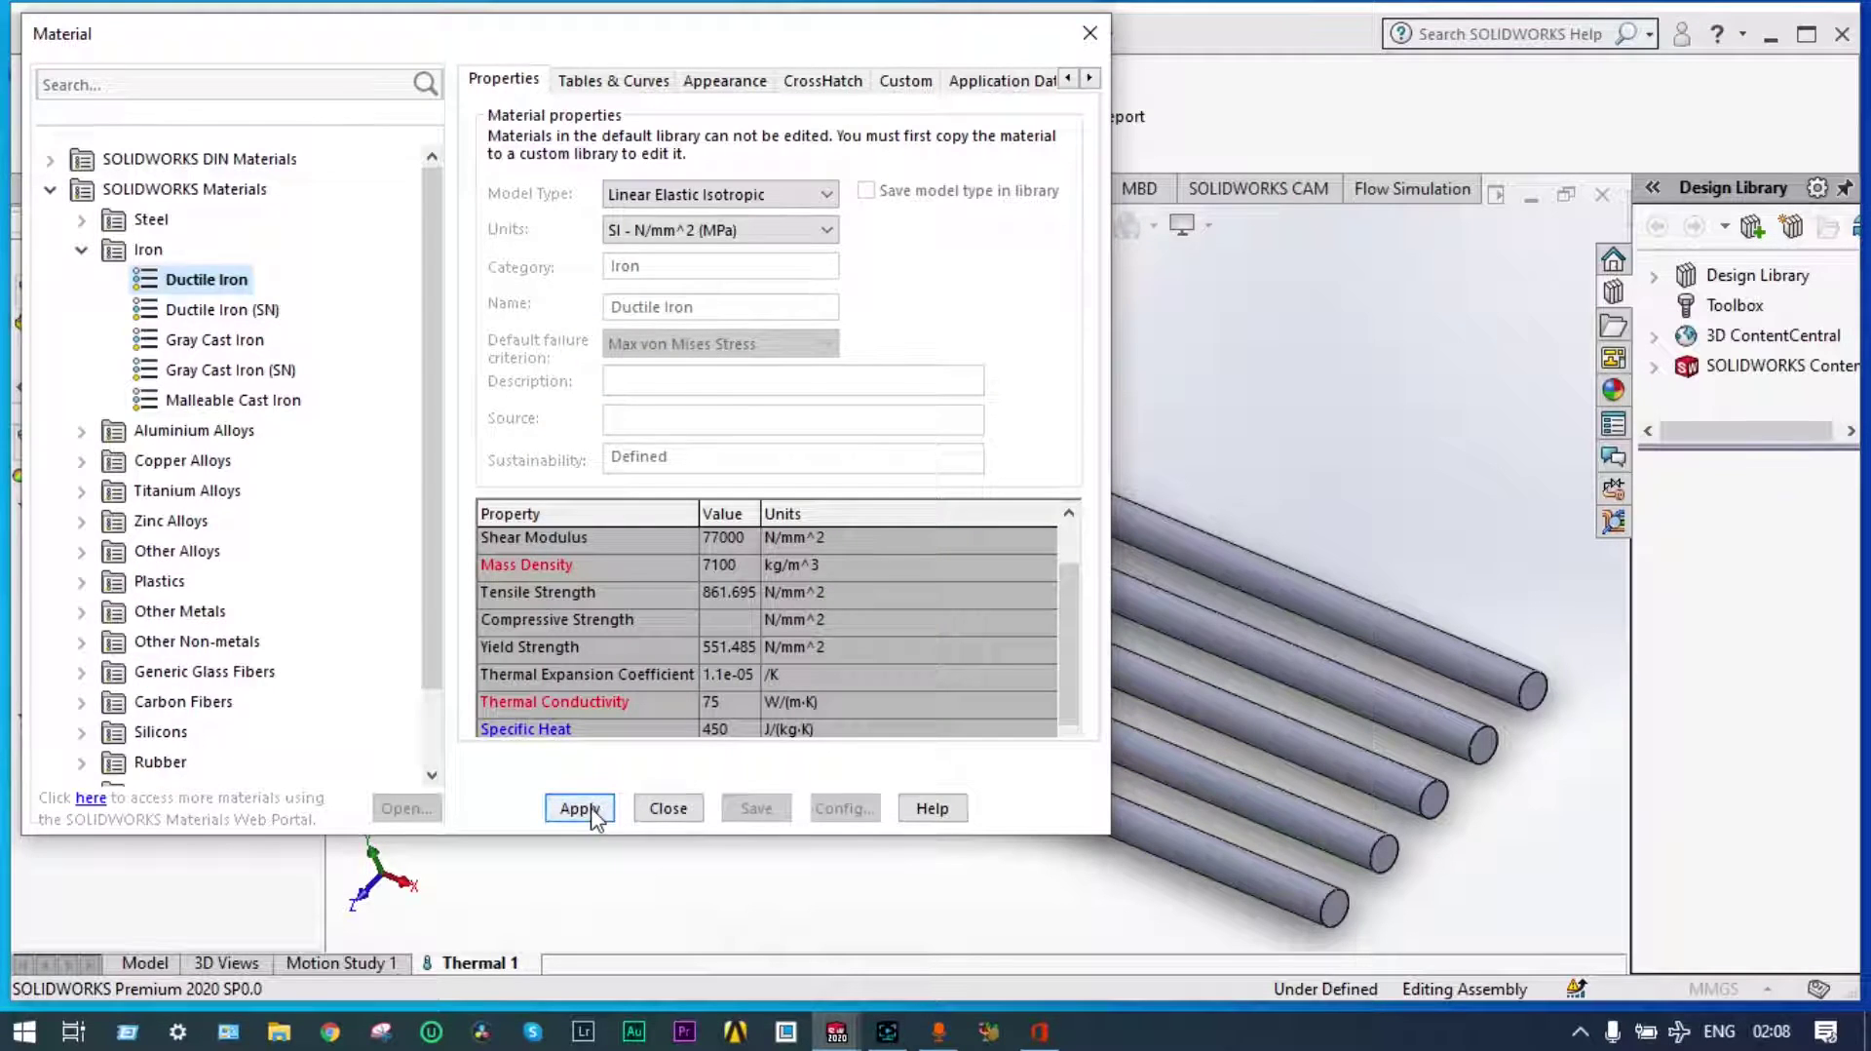
{"action": "left_click", "coordinate": [593, 815]}
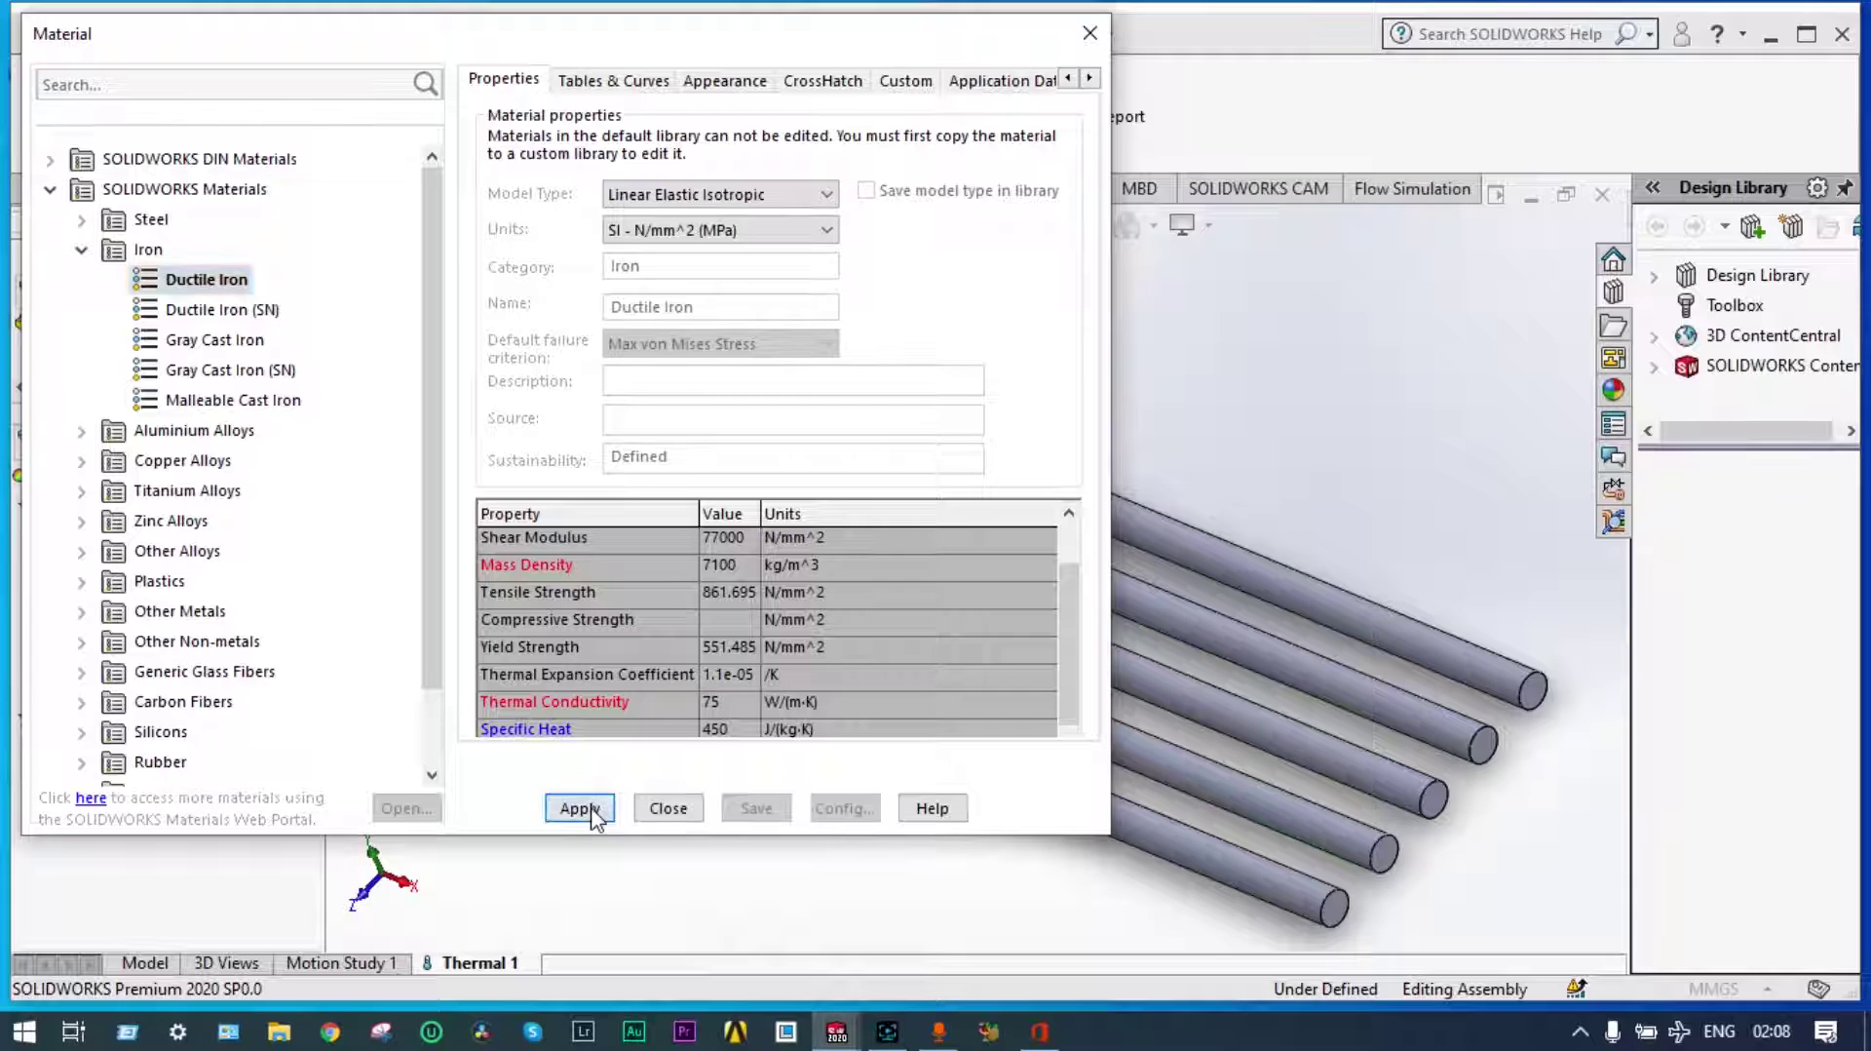
{"action": "left_click", "coordinate": [669, 809]}
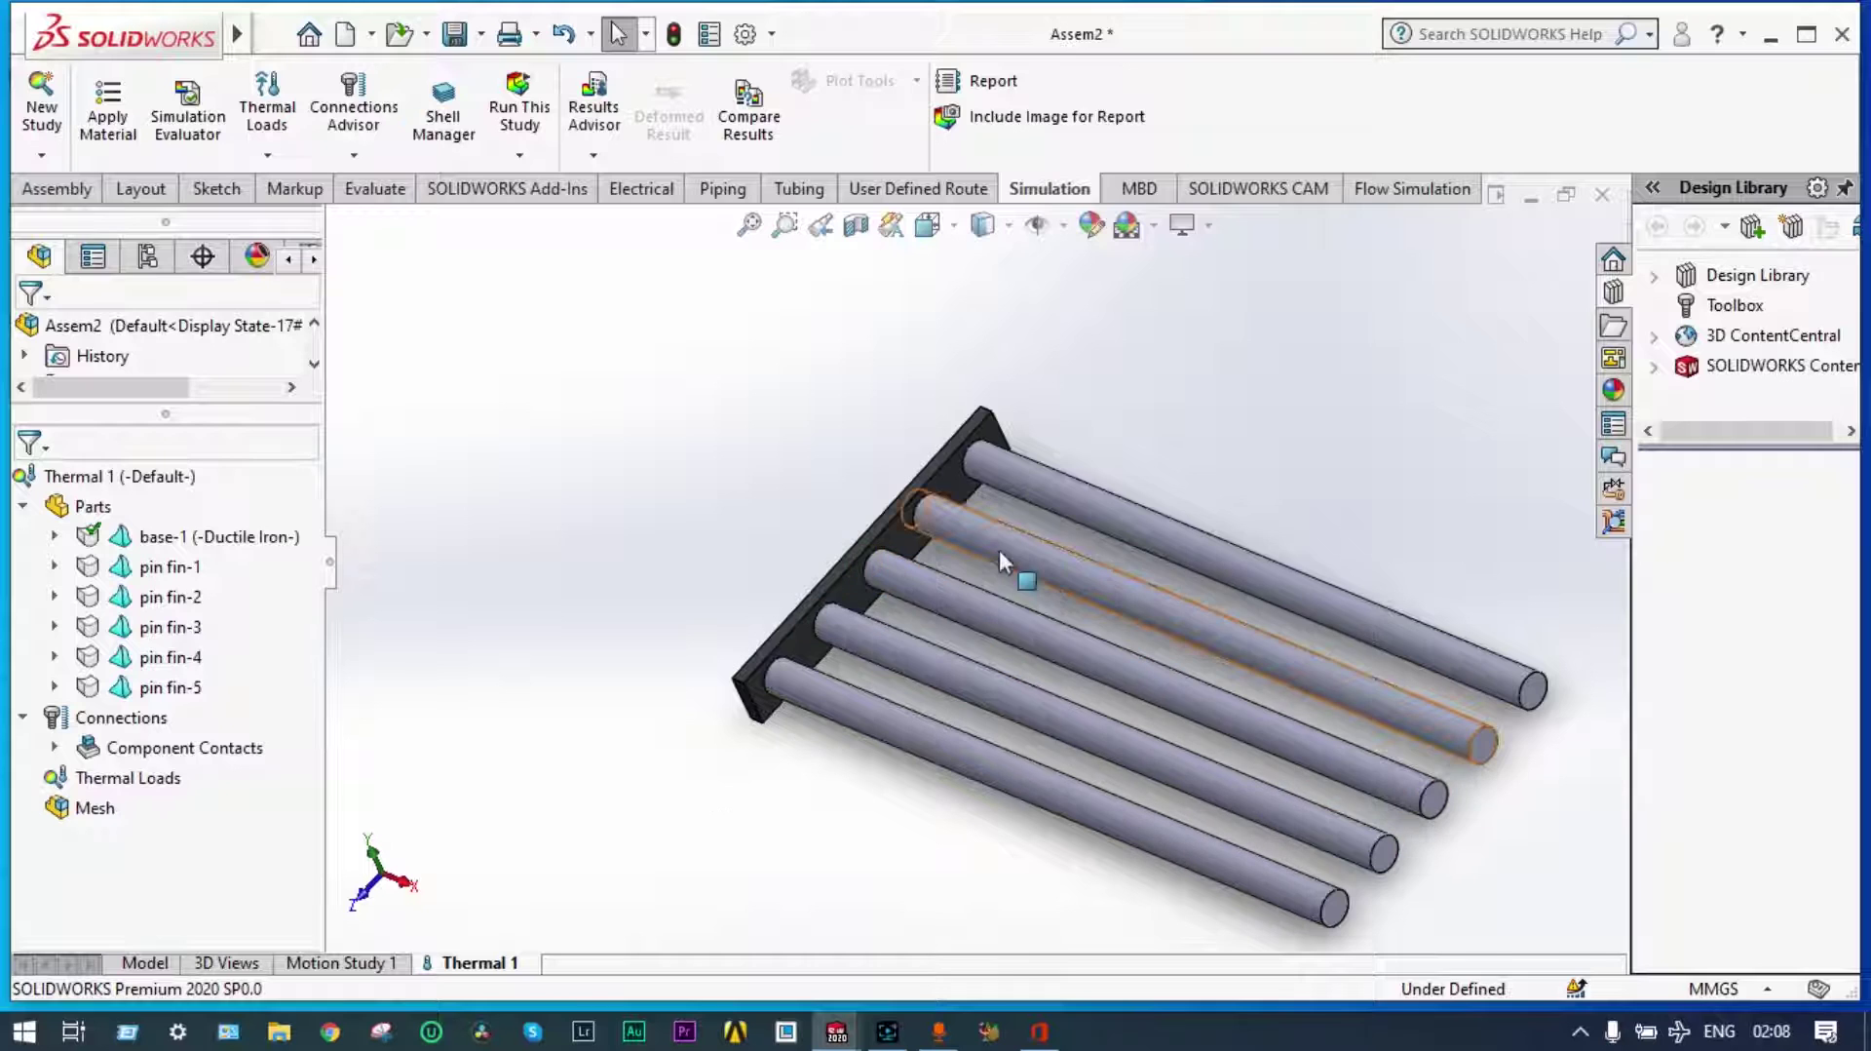
Assign 1060 Alloy from the Aluminium Alloys category to the first pin fin, pin fin-1, in the thermal study
{"action": "middle_click_drag", "start_coordinate": [1160, 429], "coordinate": [1175, 415]}
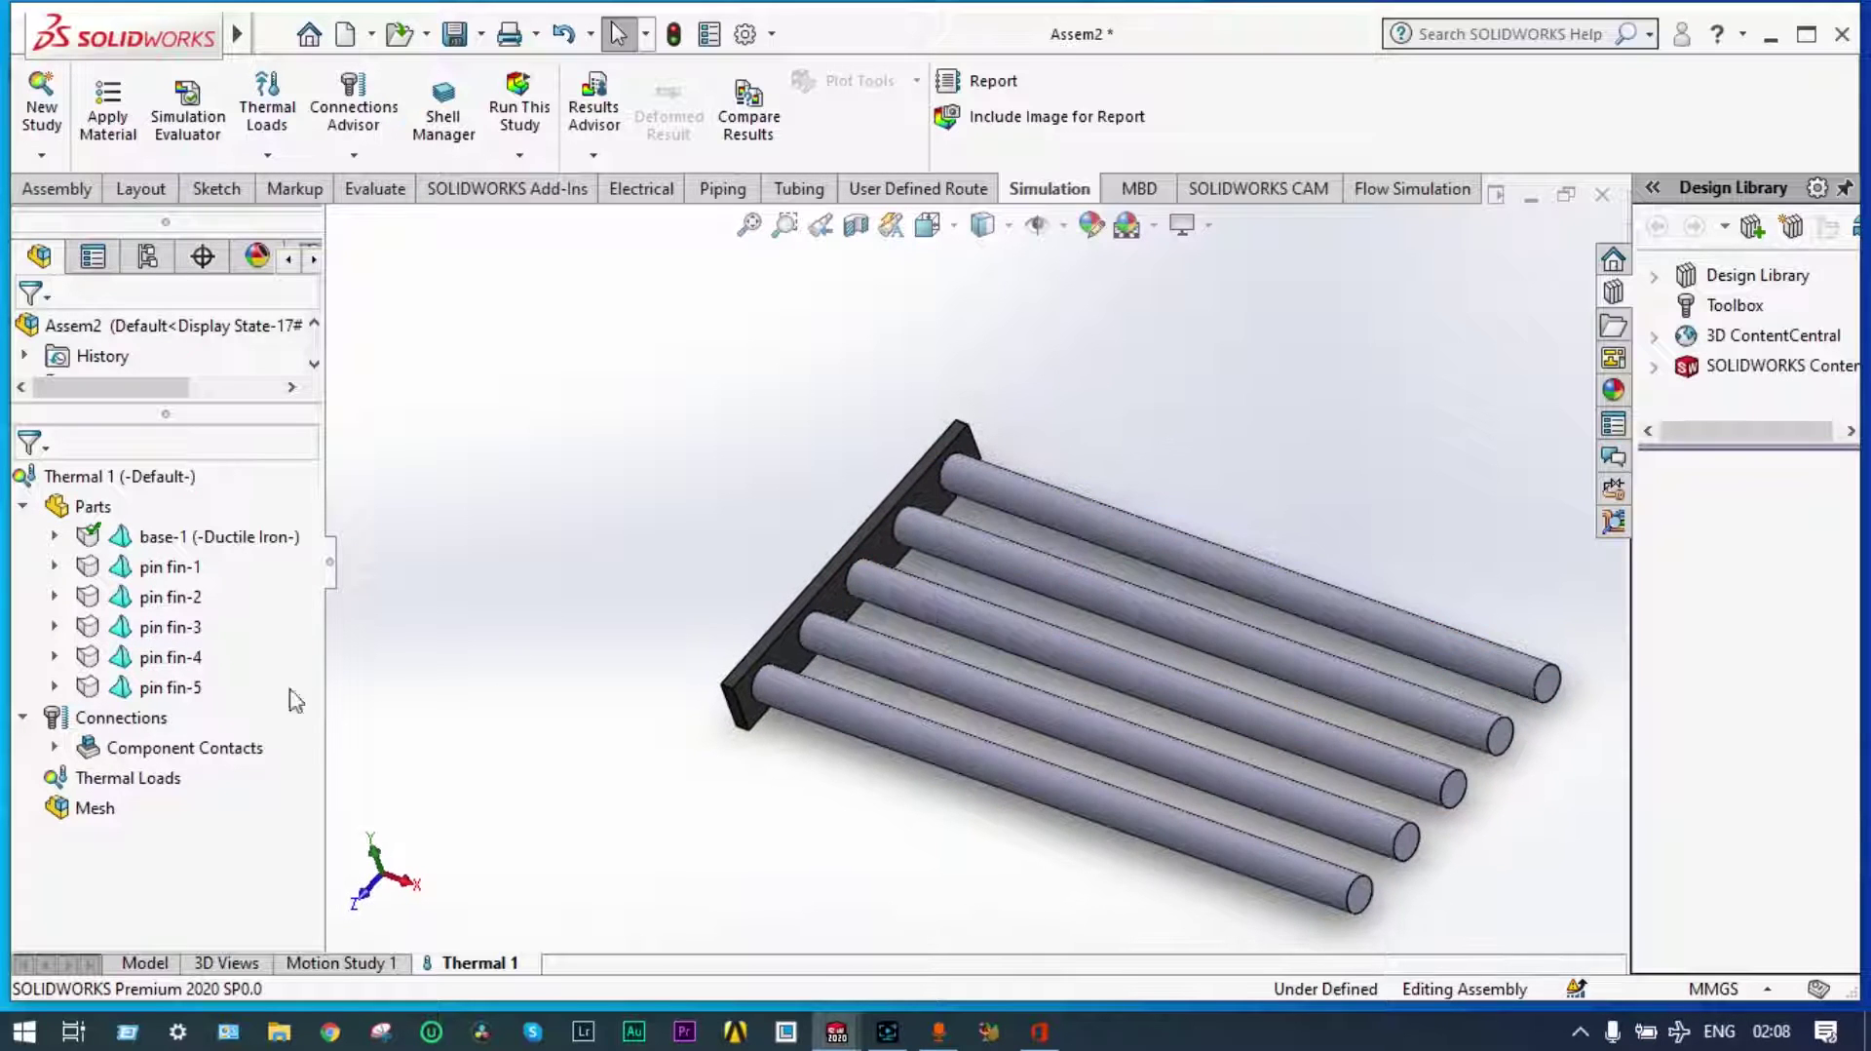
{"action": "right_click", "coordinate": [171, 570]}
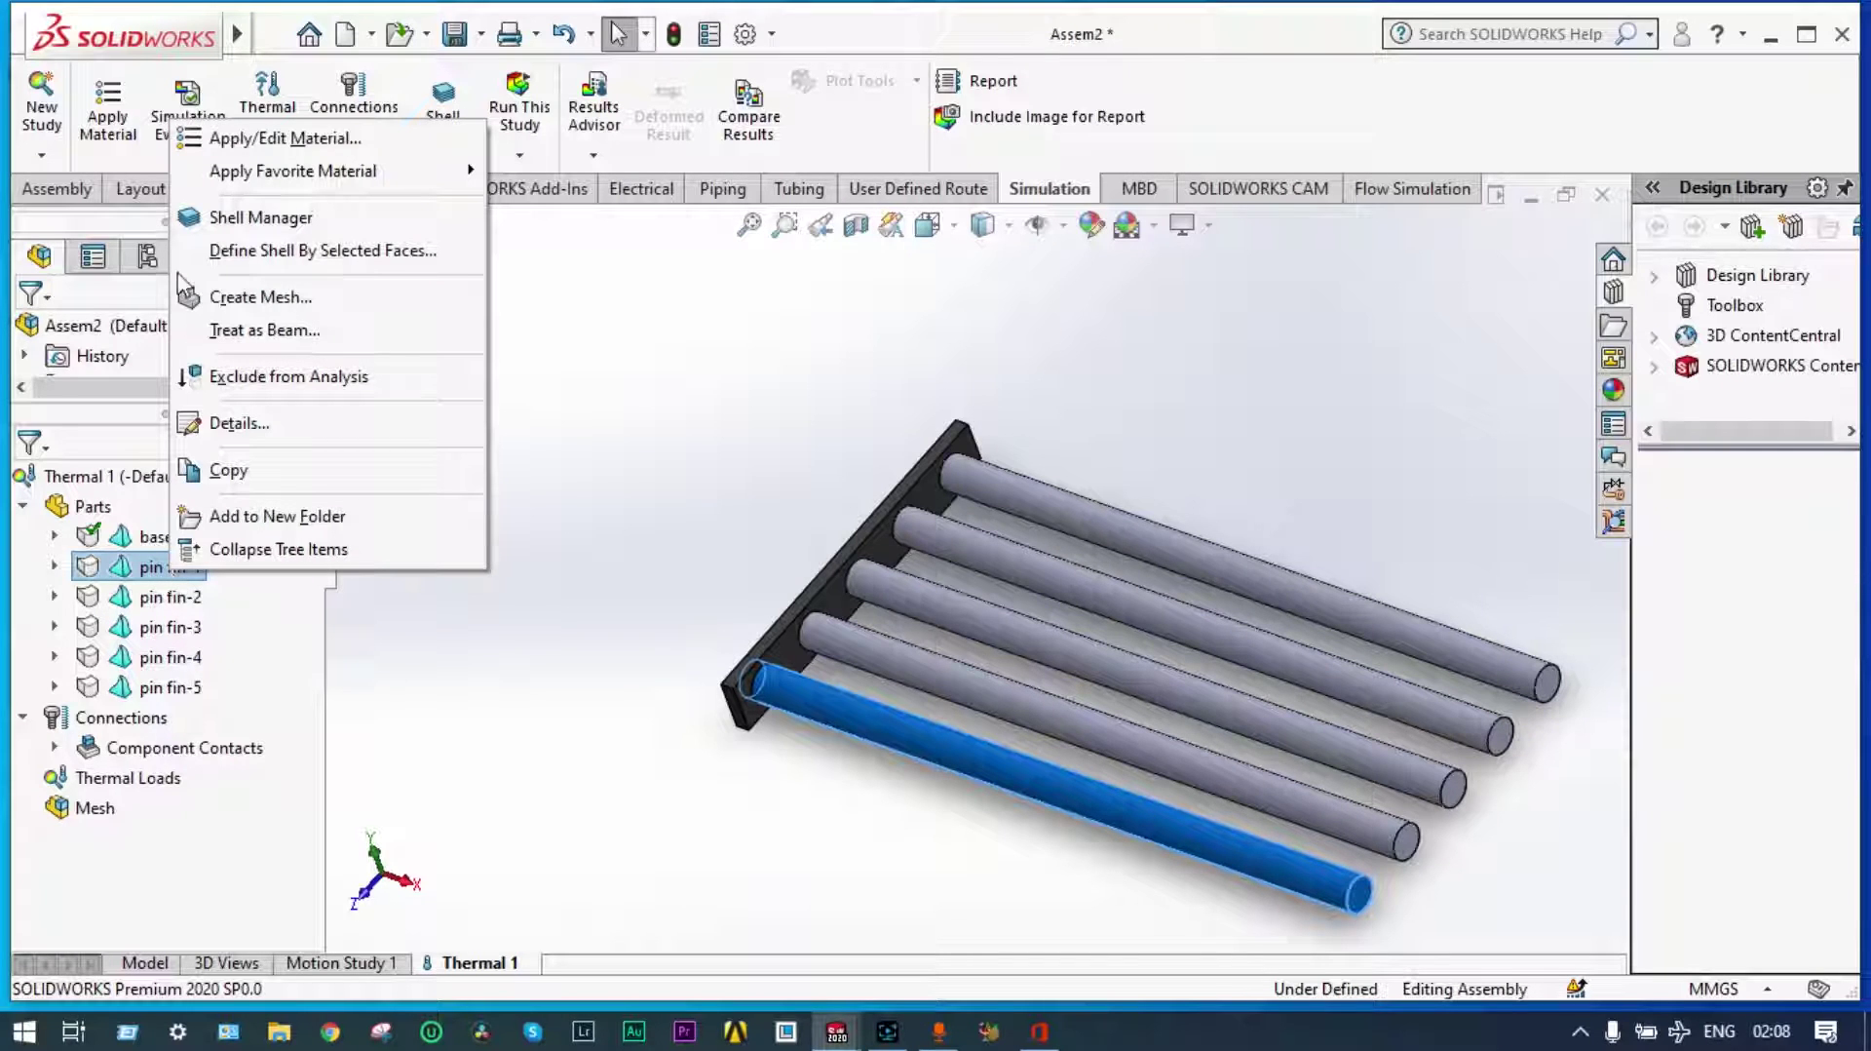
{"action": "left_click", "coordinate": [265, 140]}
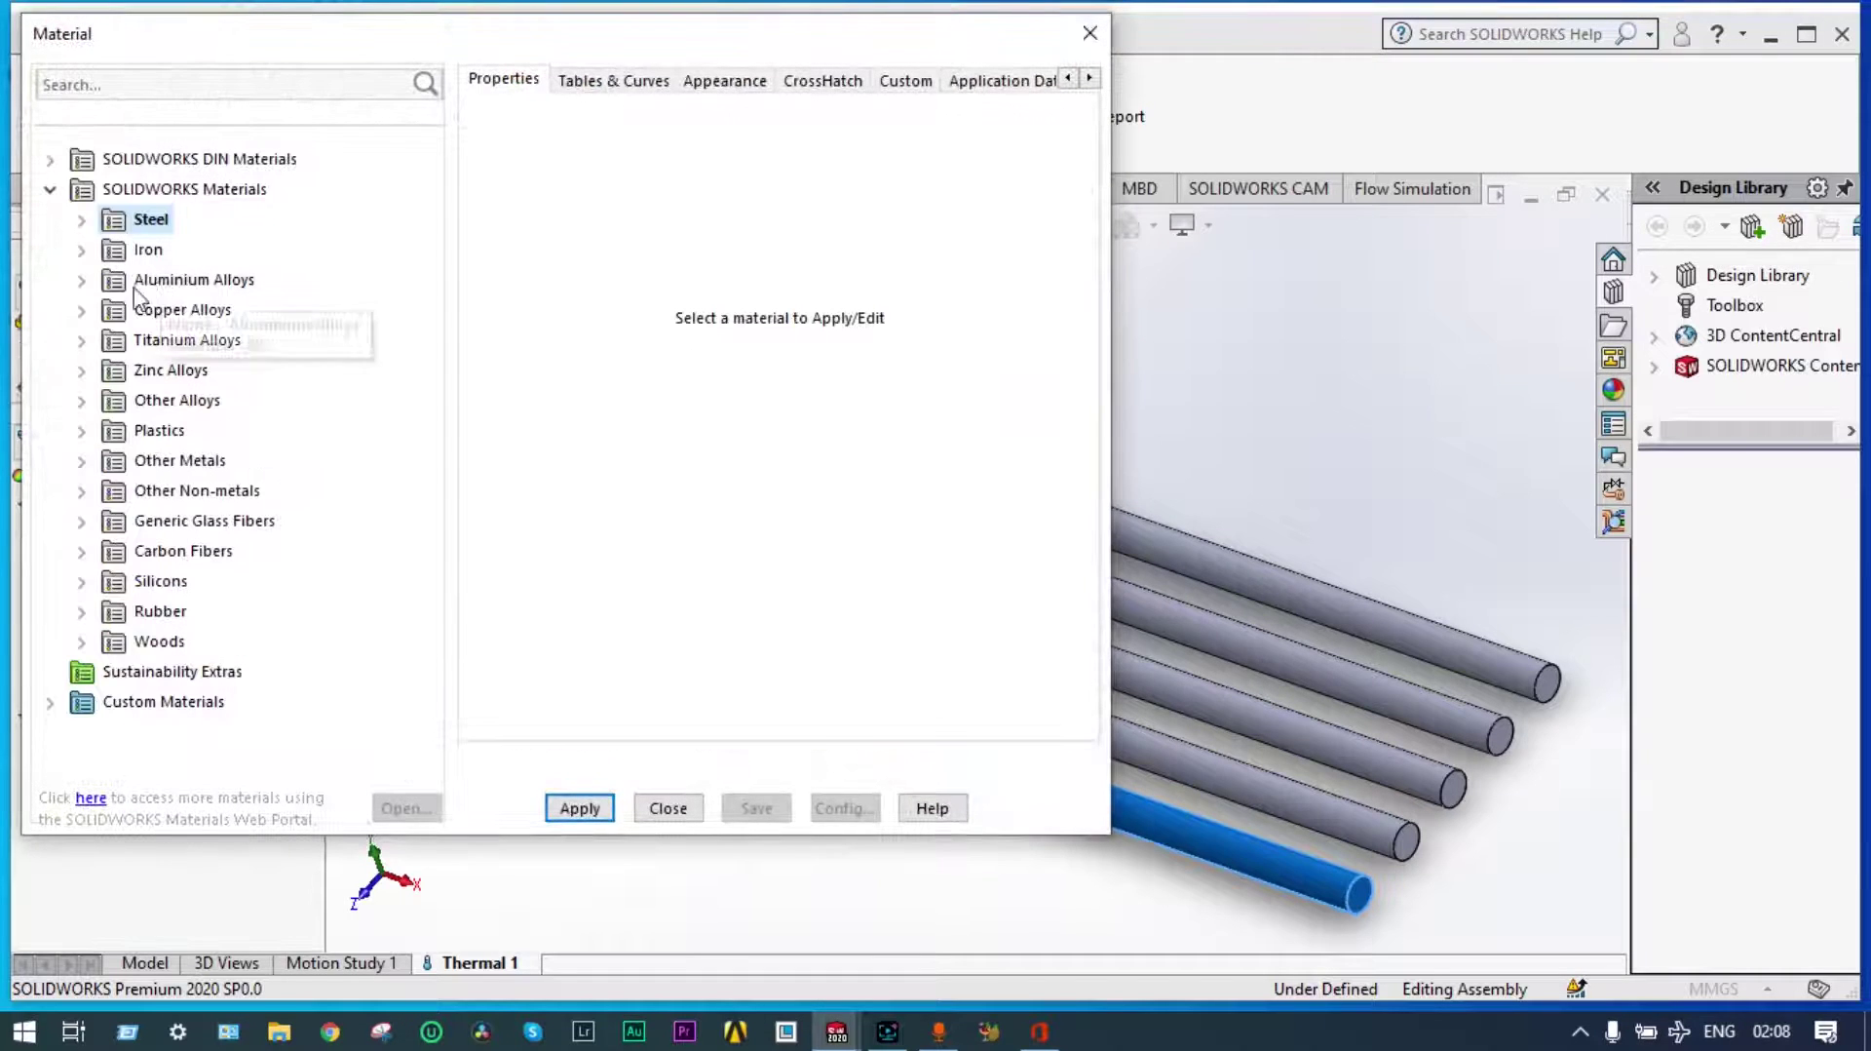
{"action": "left_click", "coordinate": [83, 281]}
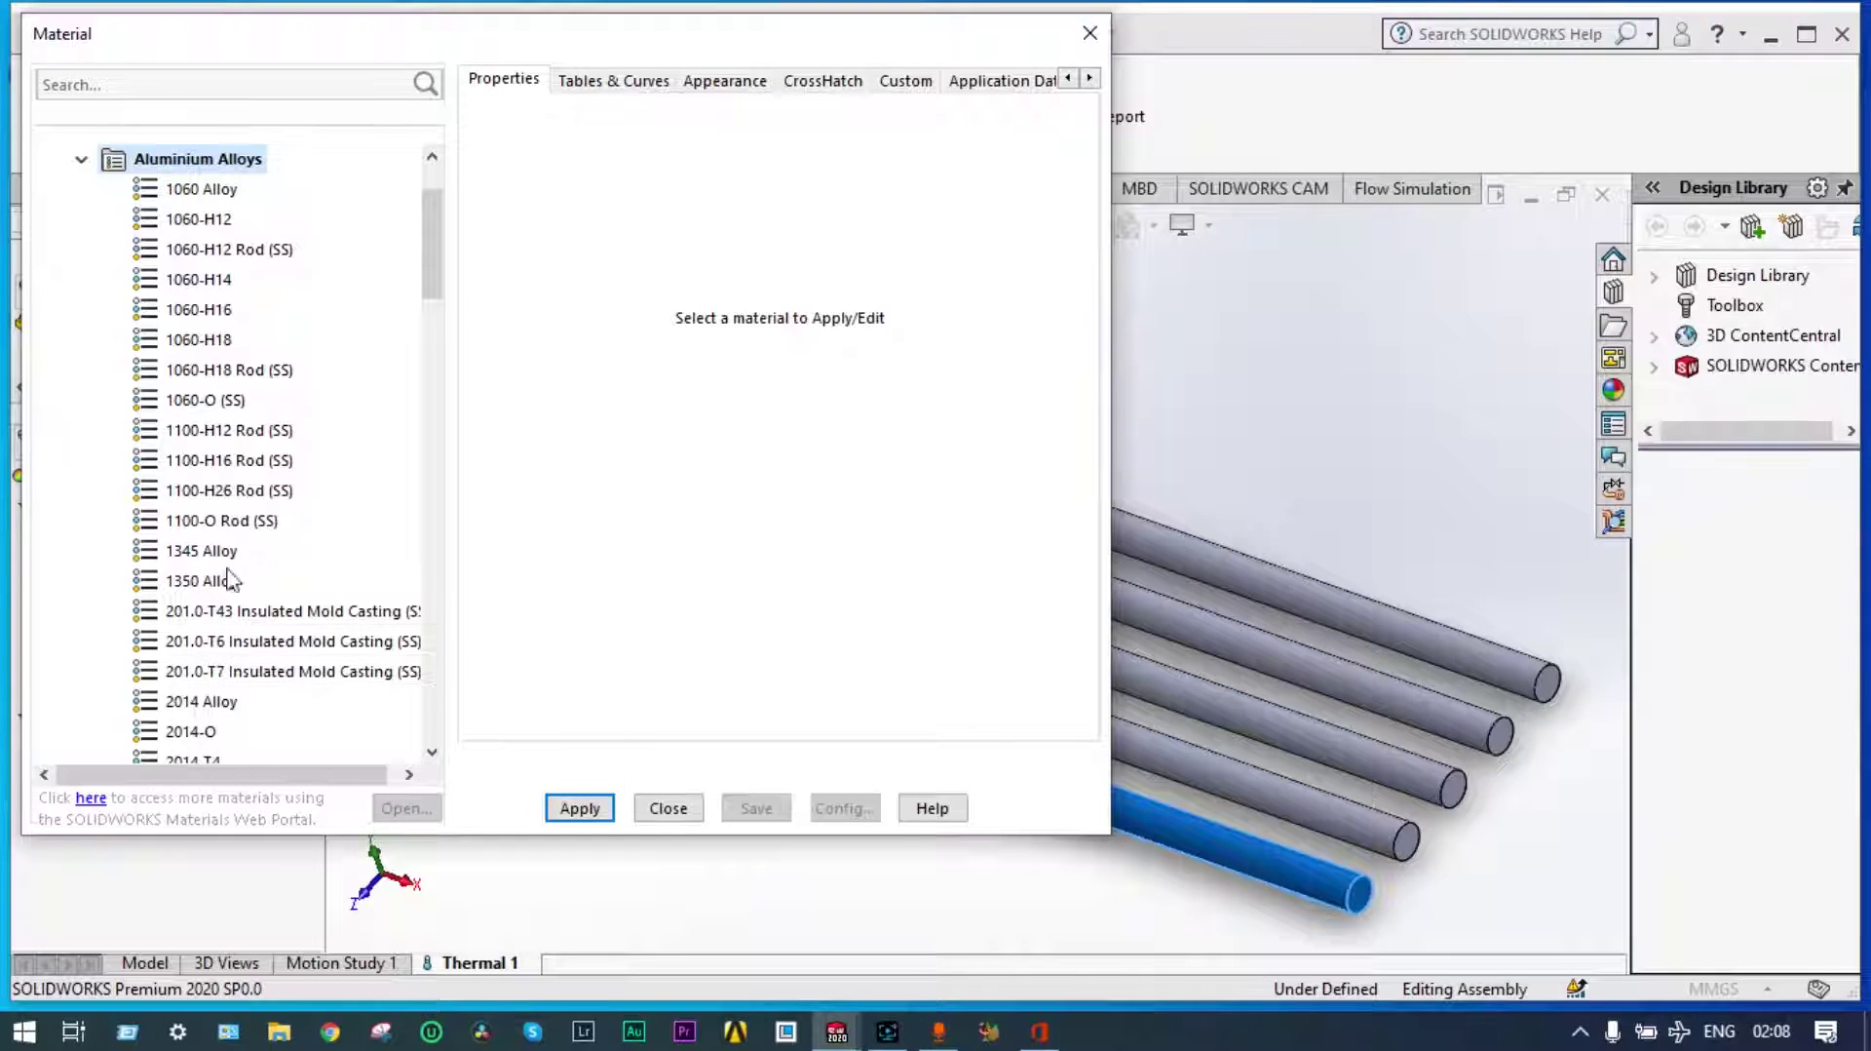
{"action": "left_click_drag", "start_coordinate": [431, 273], "coordinate": [431, 251]}
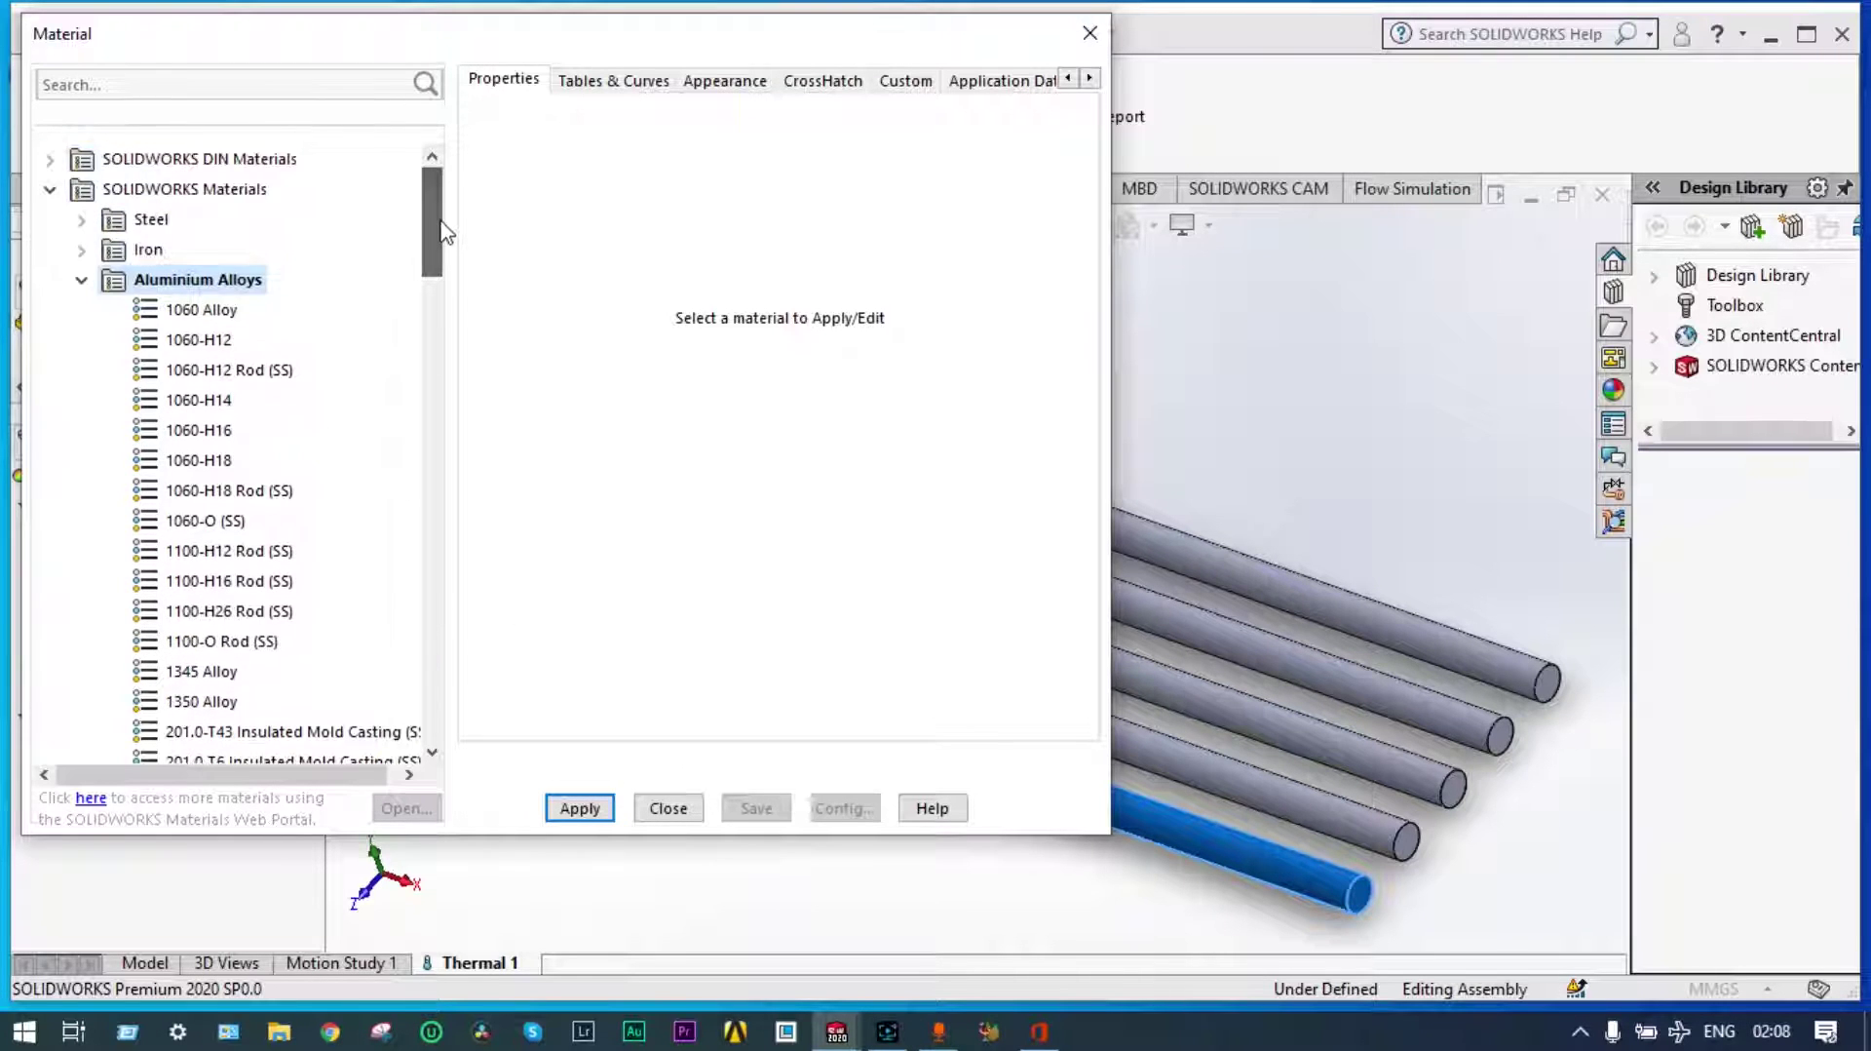
{"action": "left_click", "coordinate": [202, 312]}
{"action": "left_click_drag", "start_coordinate": [1064, 538], "coordinate": [1075, 595]}
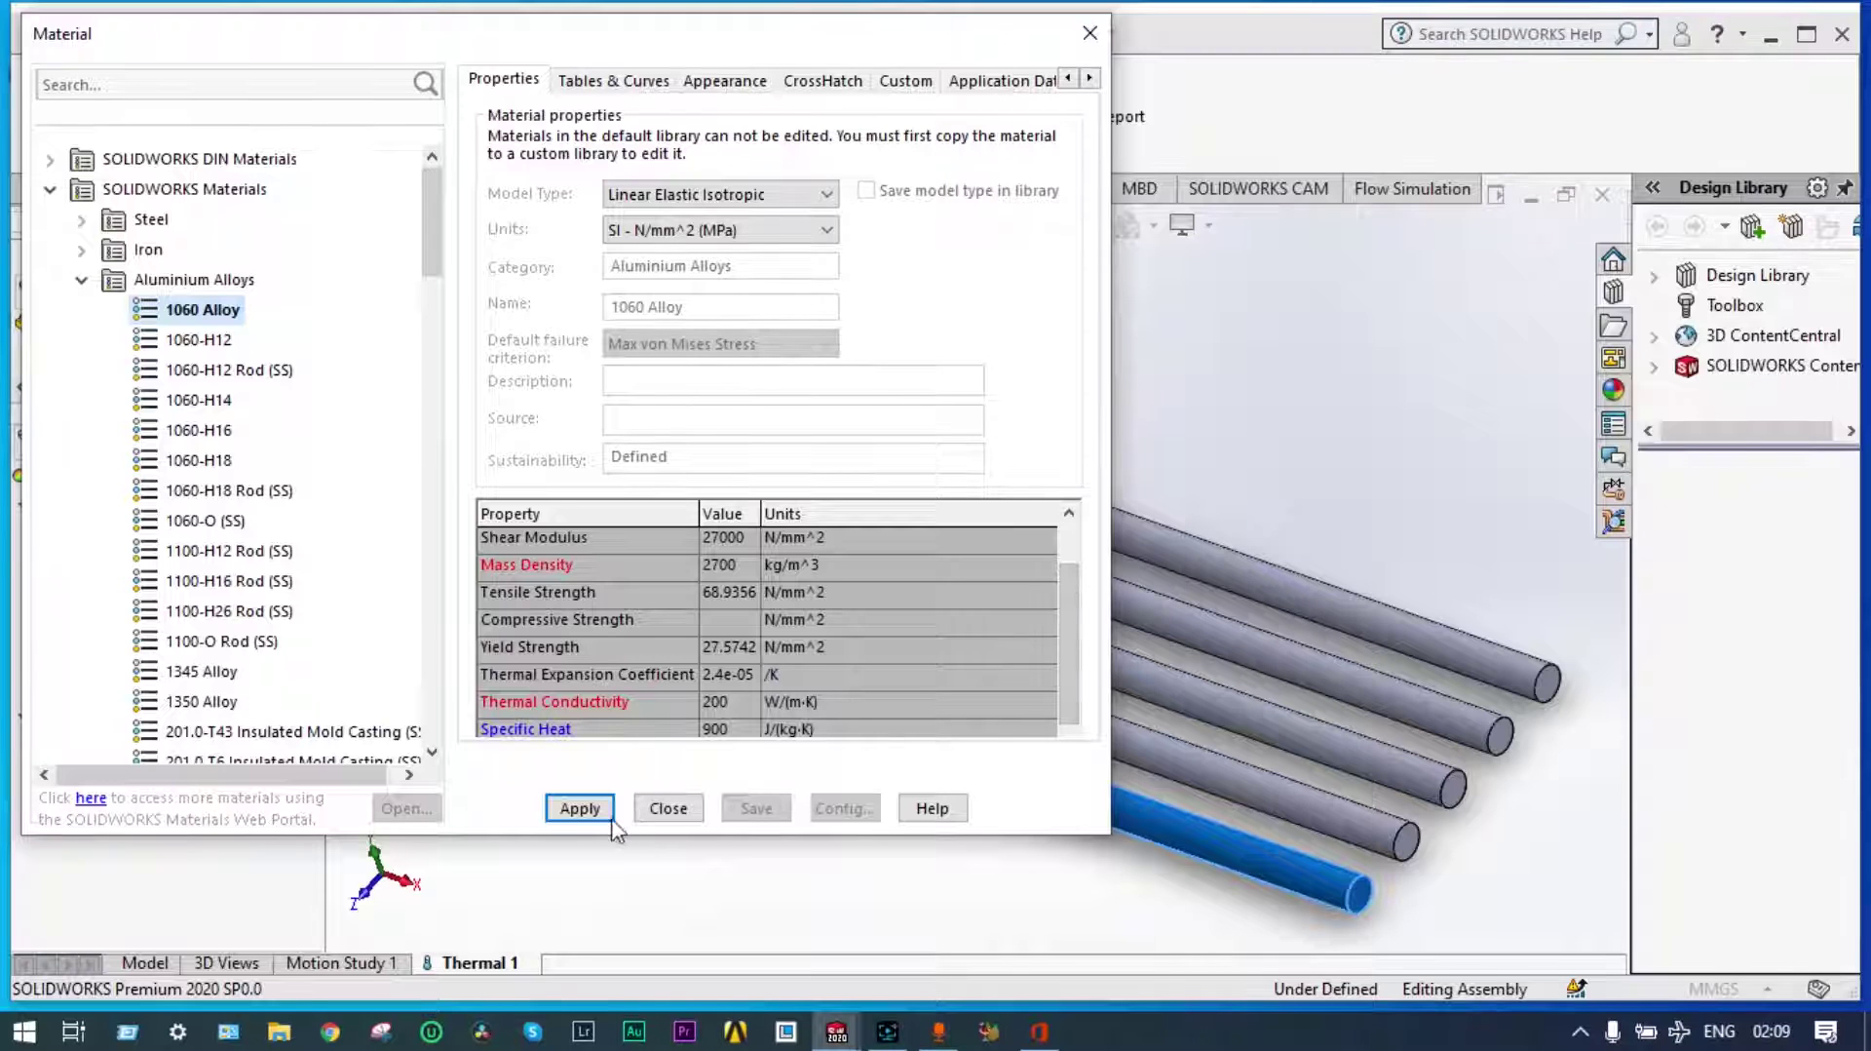
{"action": "left_click", "coordinate": [580, 809]}
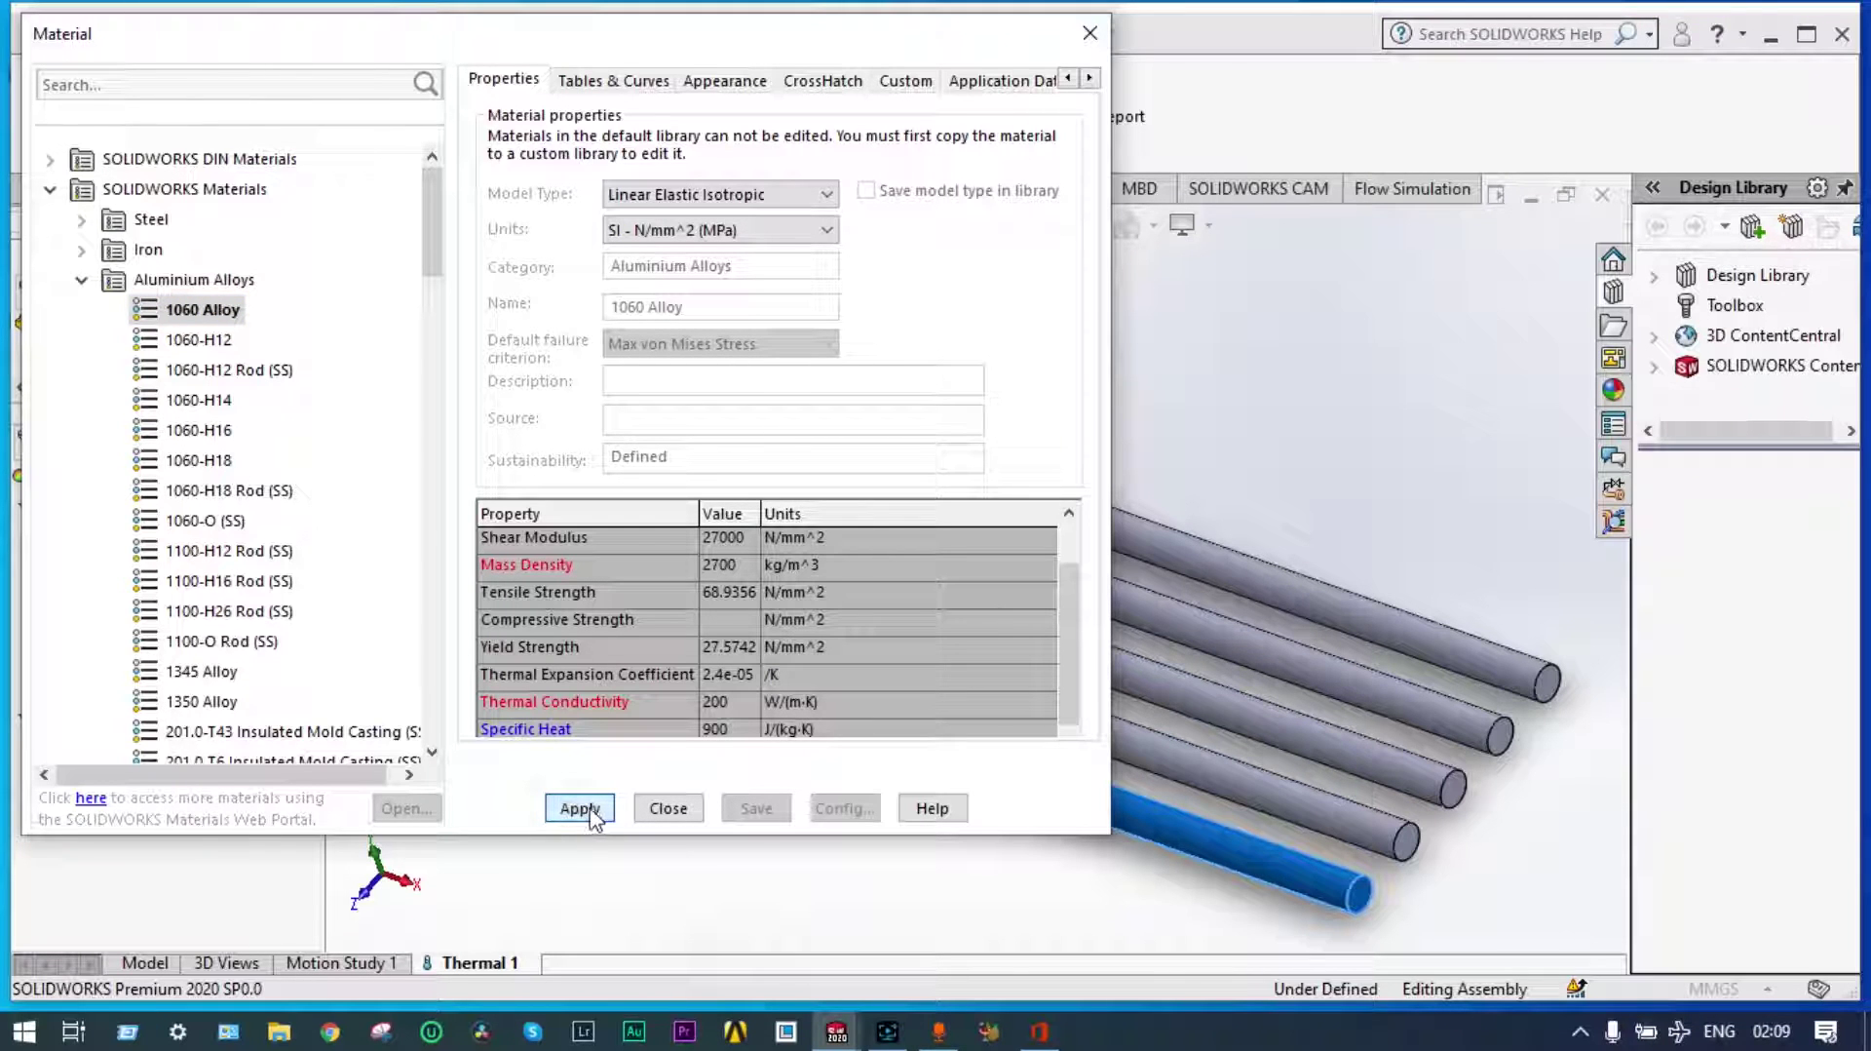
Assign Brass from the Copper Alloys category to the second pin fin, pin fin-2, in the thermal study
{"action": "left_click", "coordinate": [662, 809]}
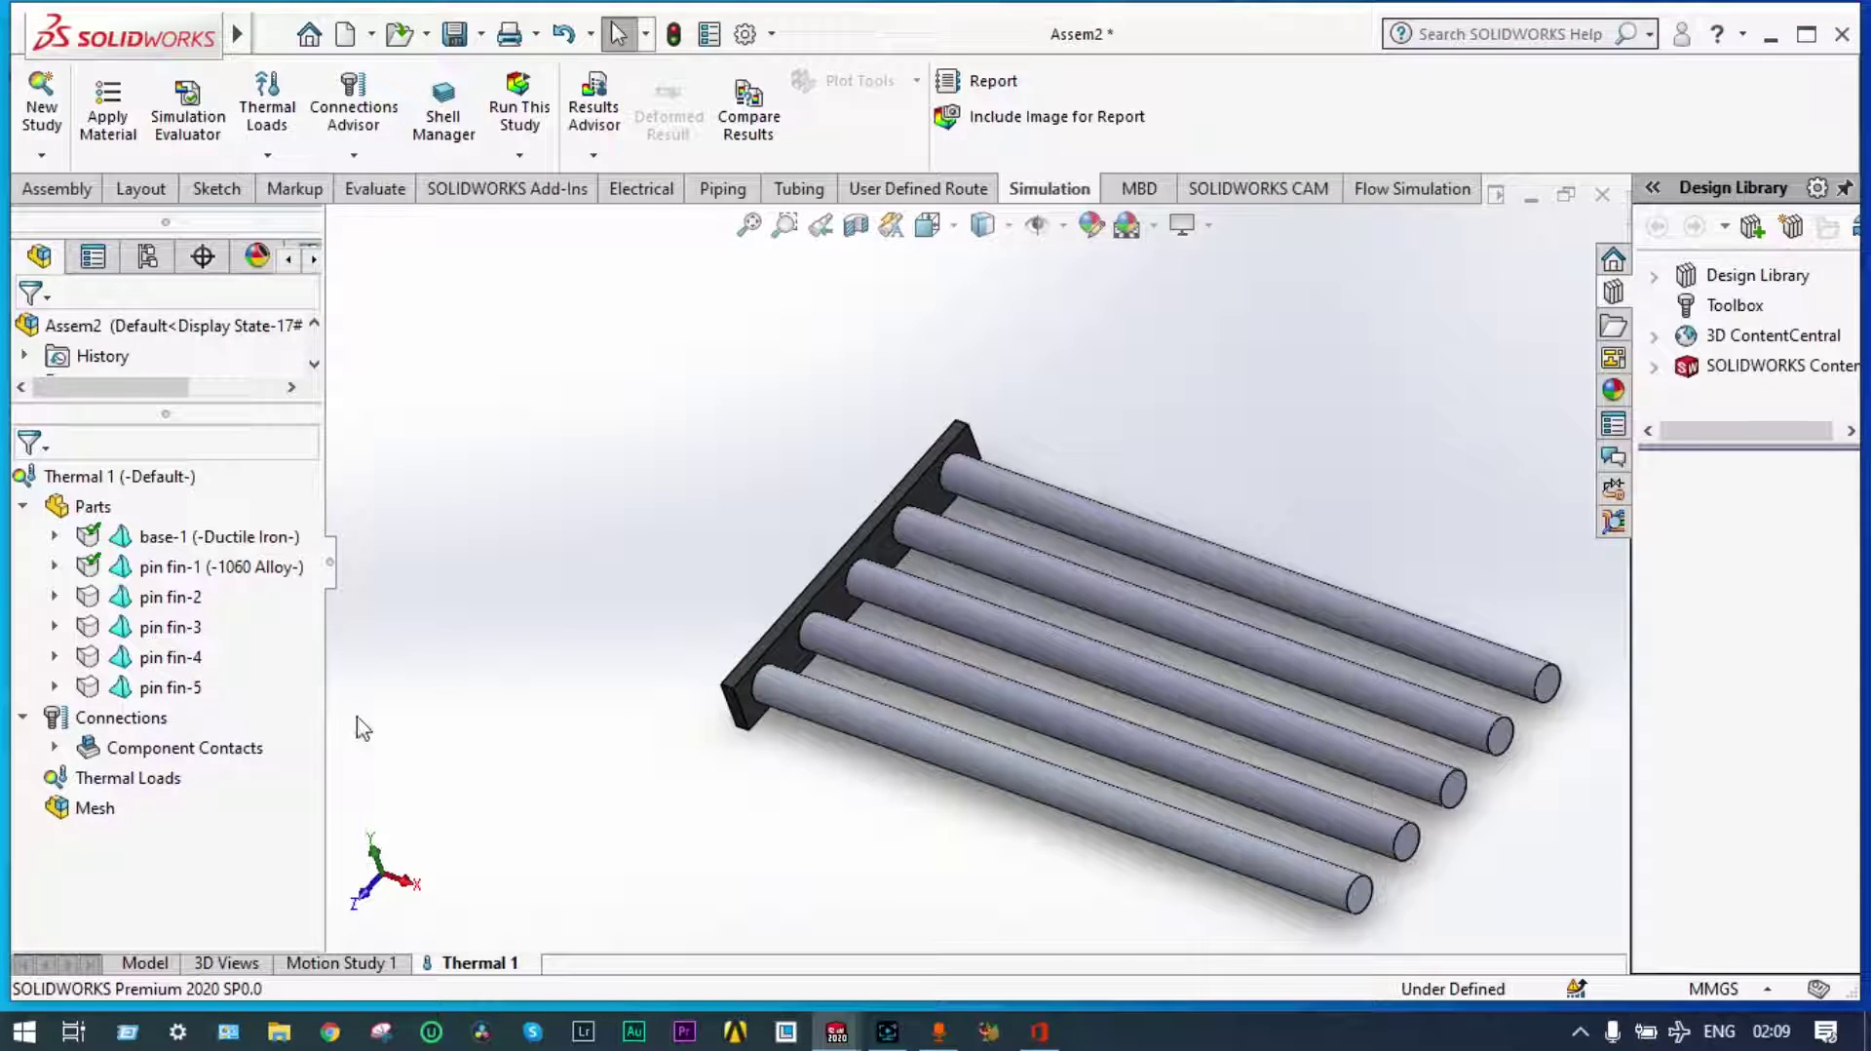
{"action": "right_click", "coordinate": [176, 606]}
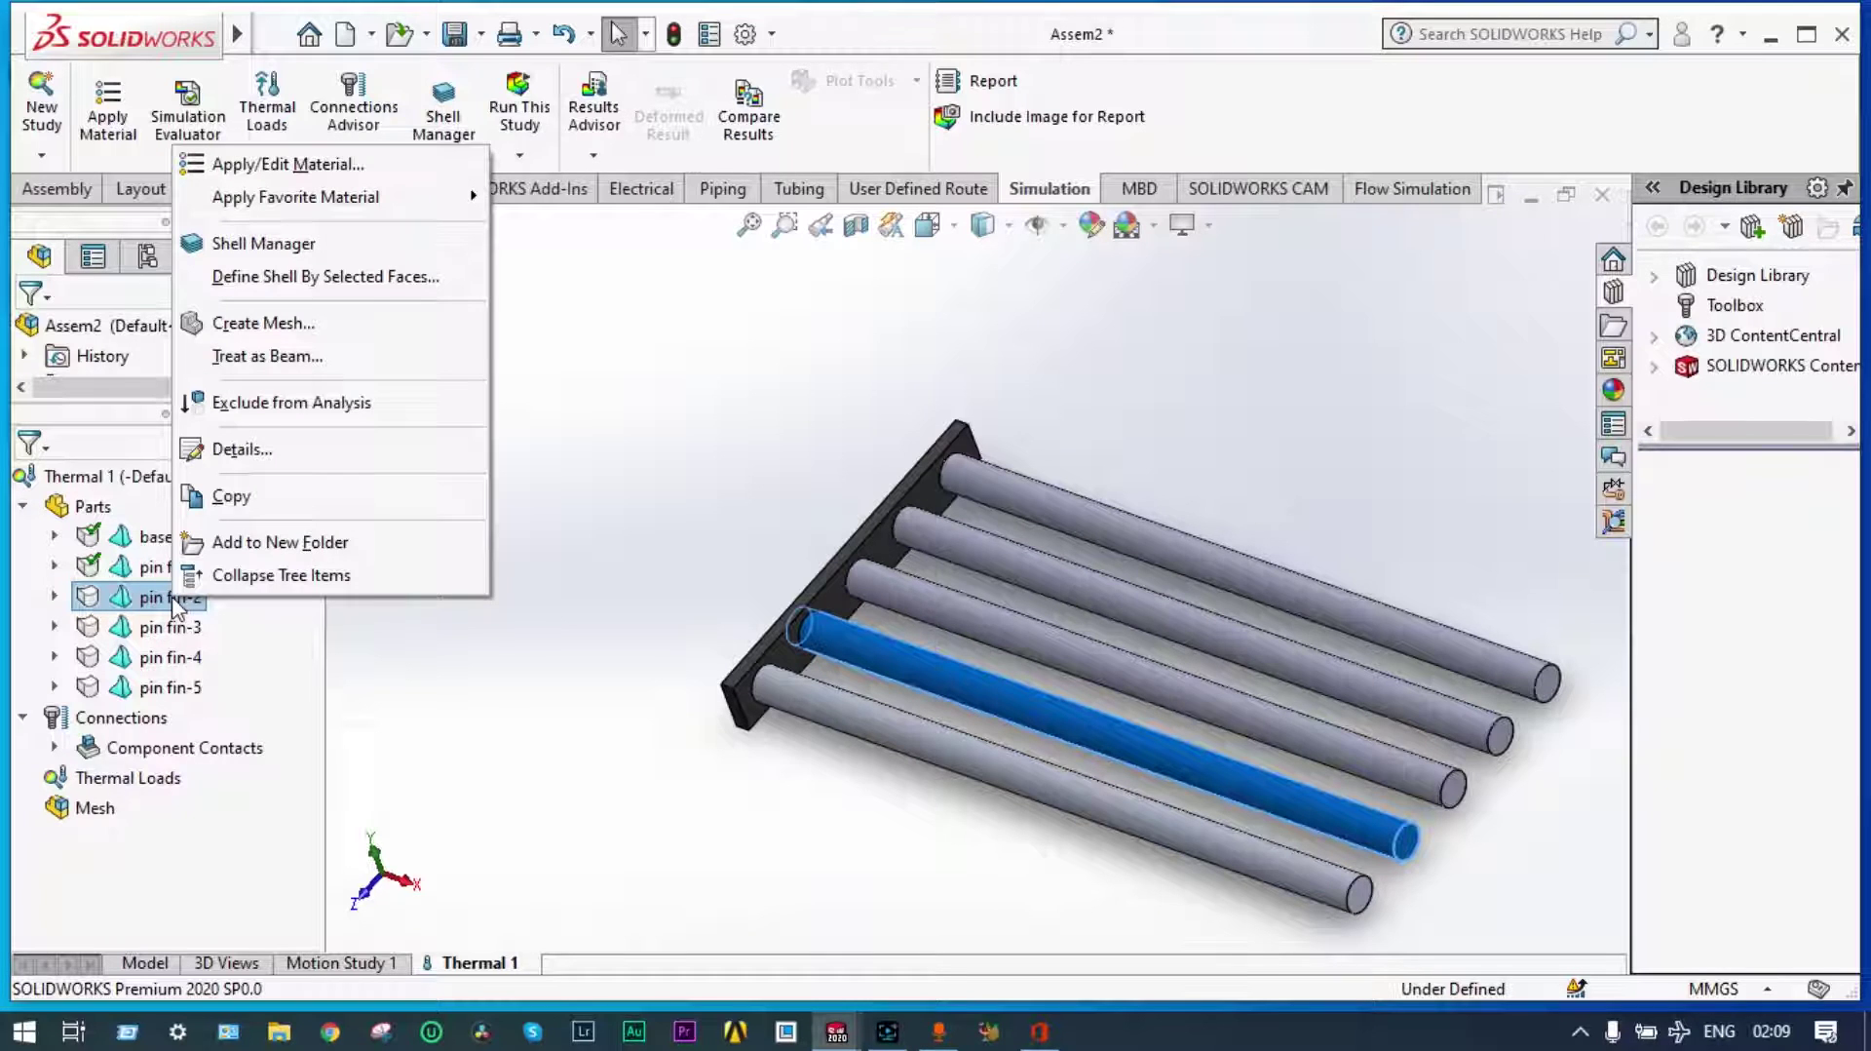
{"action": "left_click", "coordinate": [246, 165]}
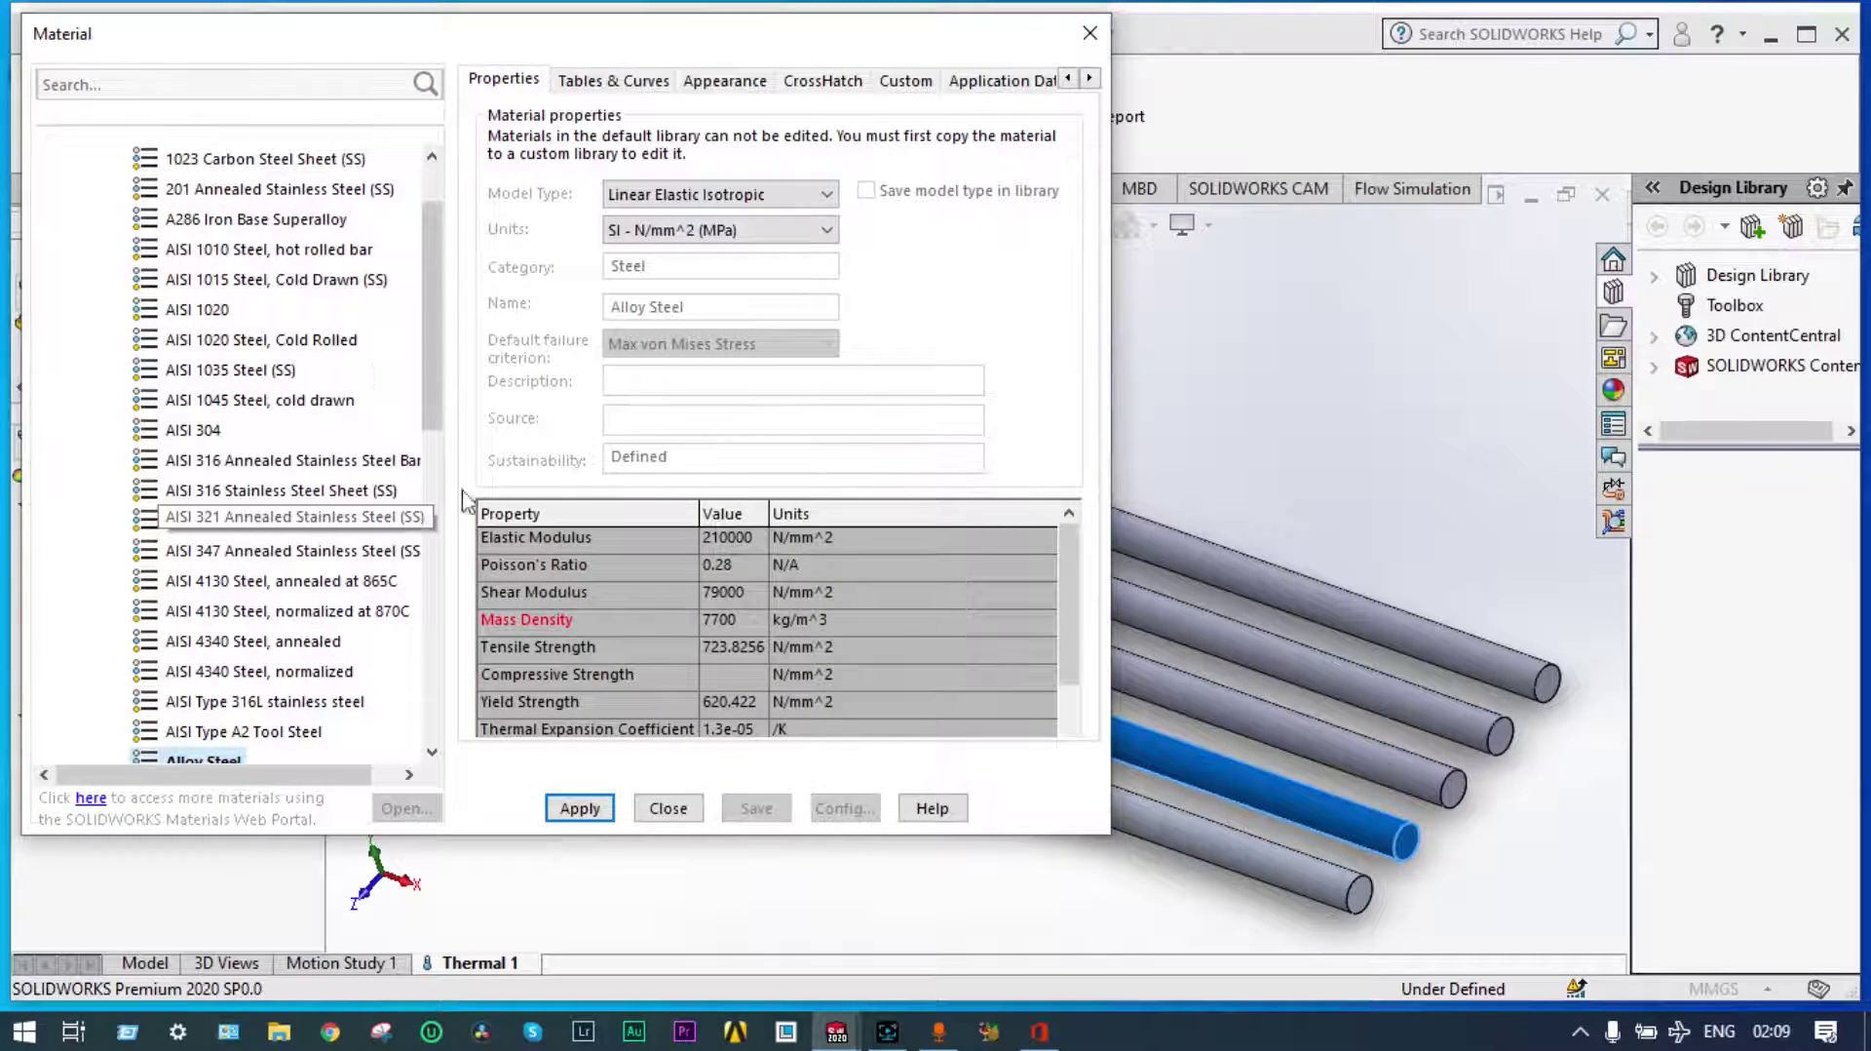
{"action": "scroll", "coordinate": [441, 390], "scroll_direction": "up", "scroll_amount": 1}
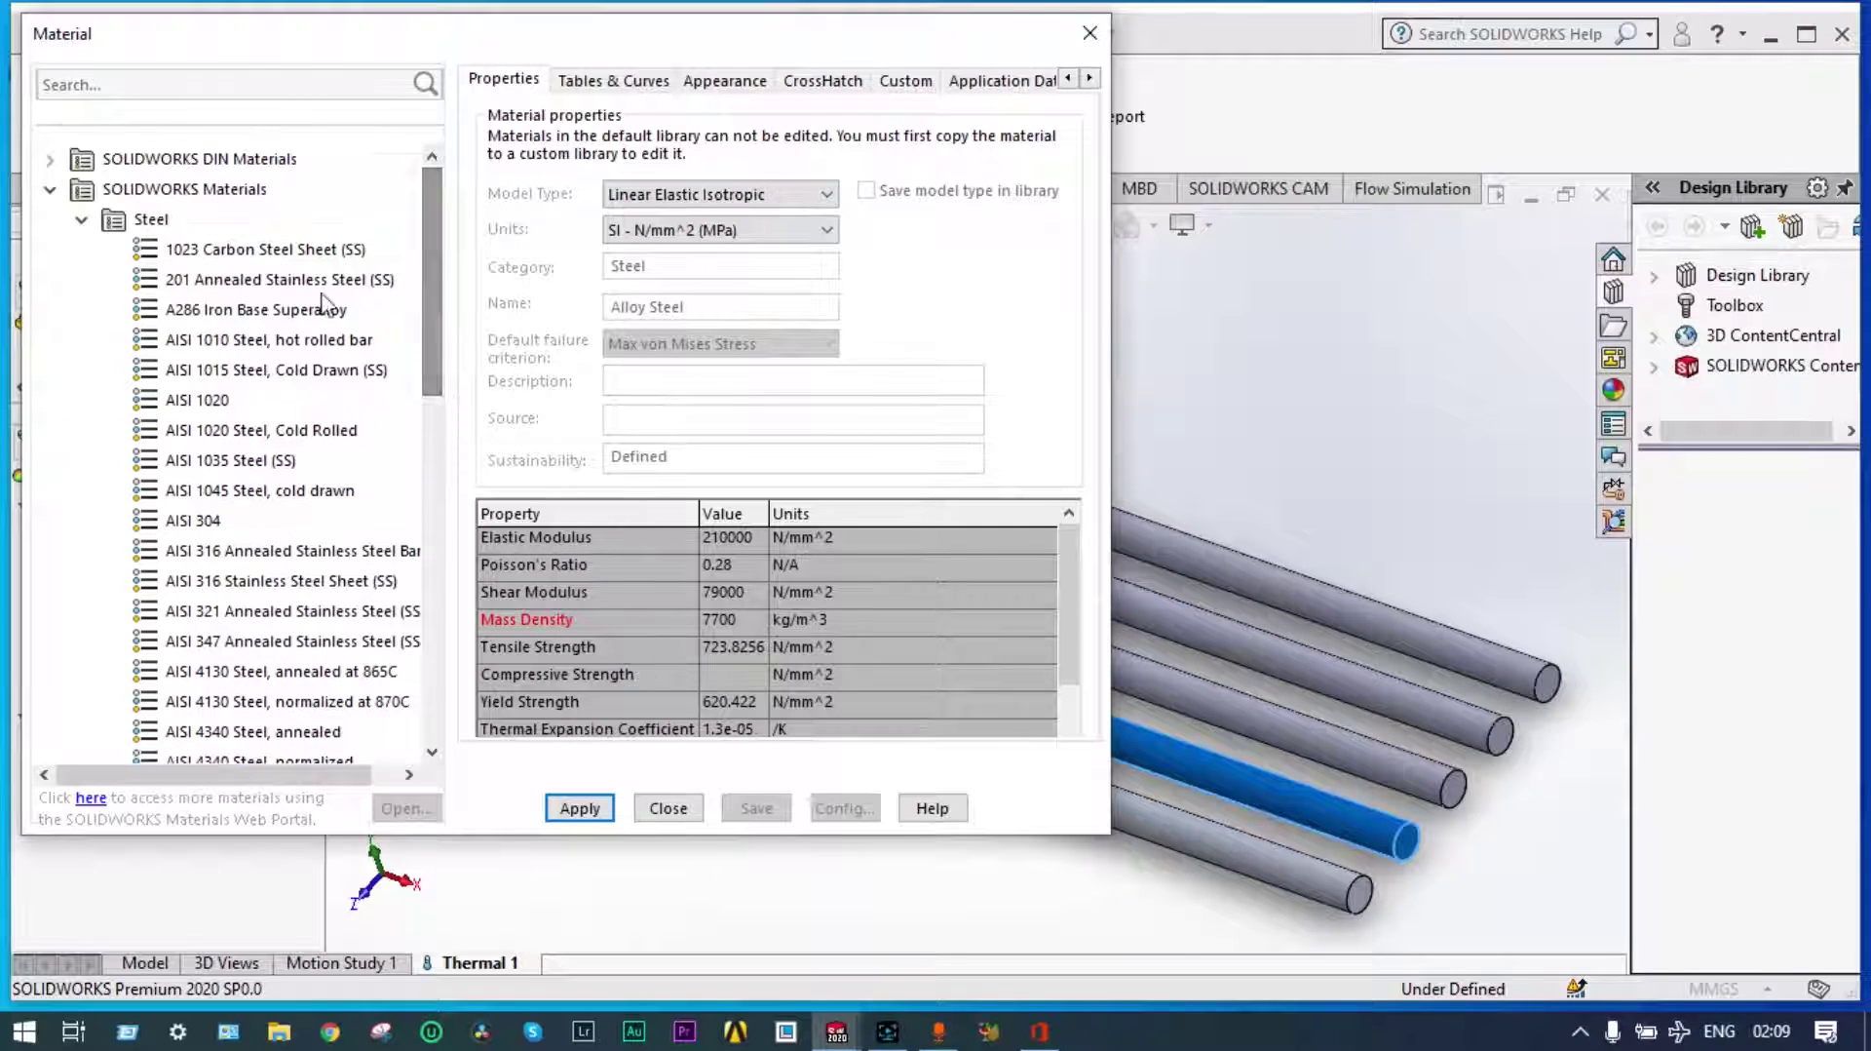
{"action": "left_click", "coordinate": [82, 221]}
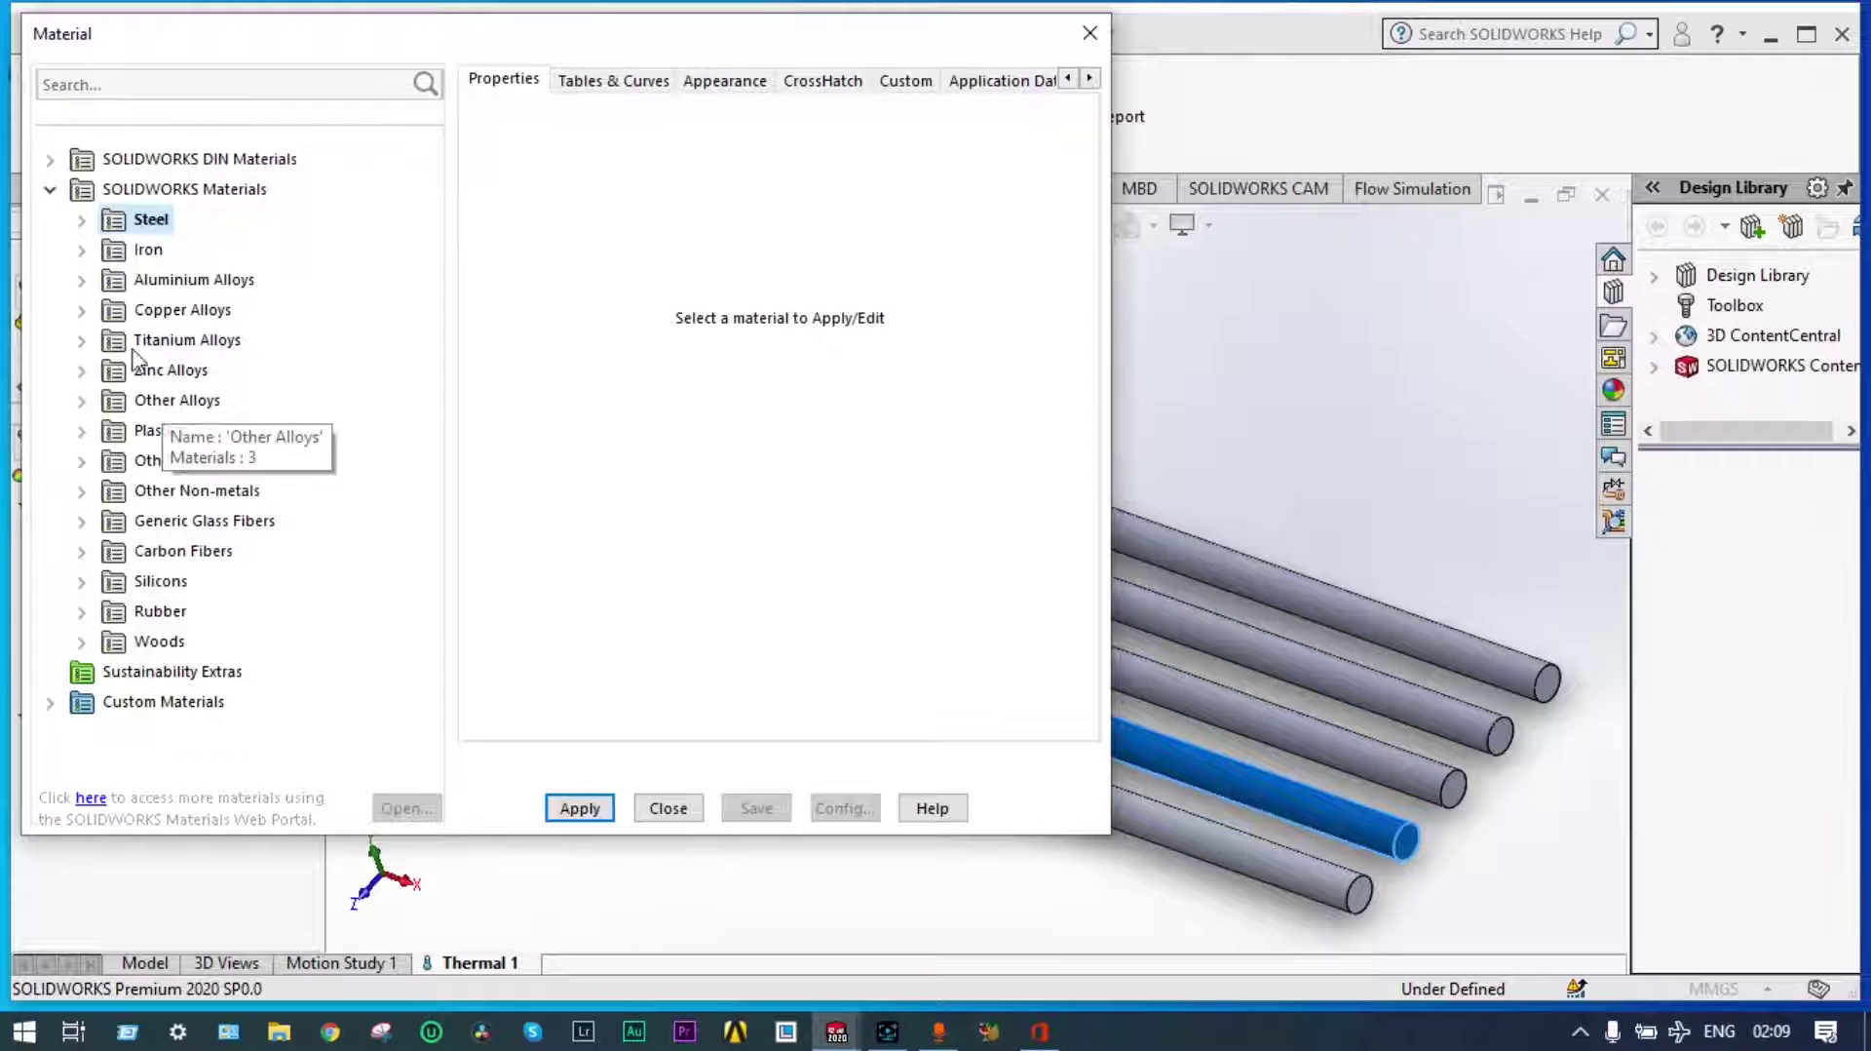
{"action": "left_click", "coordinate": [83, 312]}
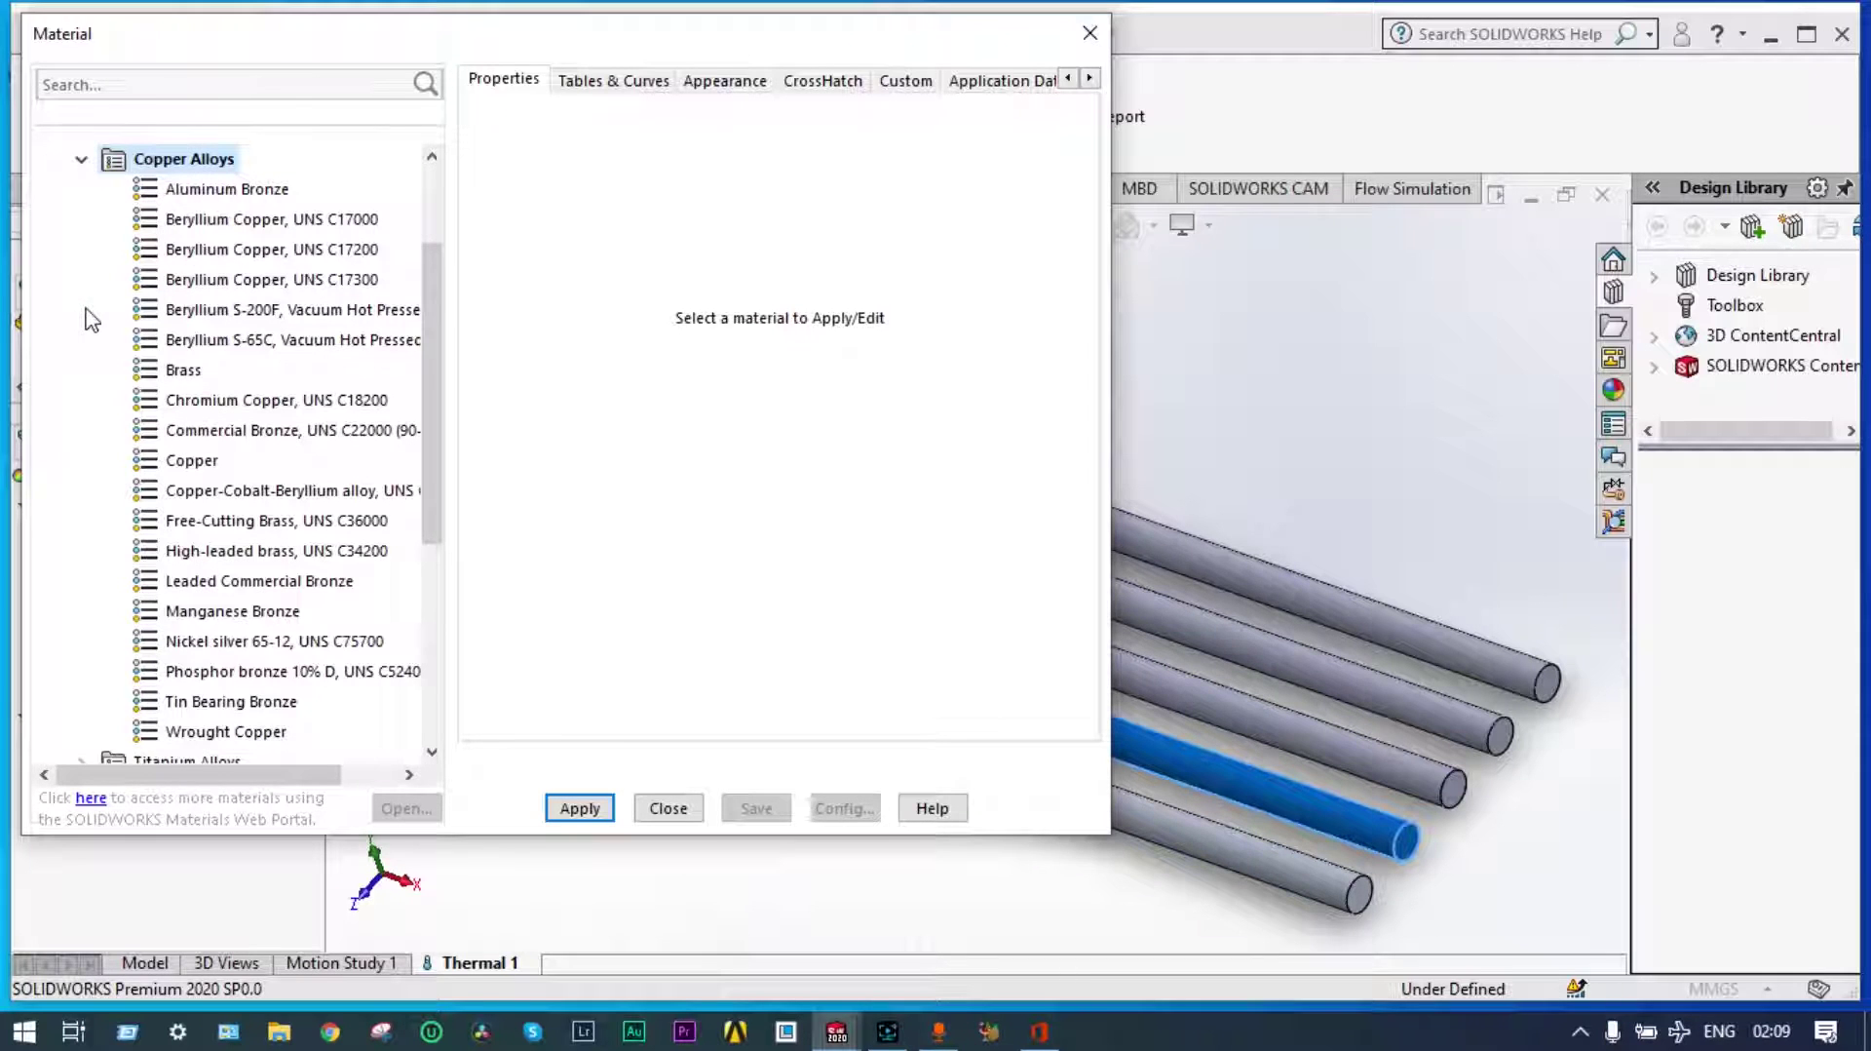
{"action": "left_click", "coordinate": [184, 369]}
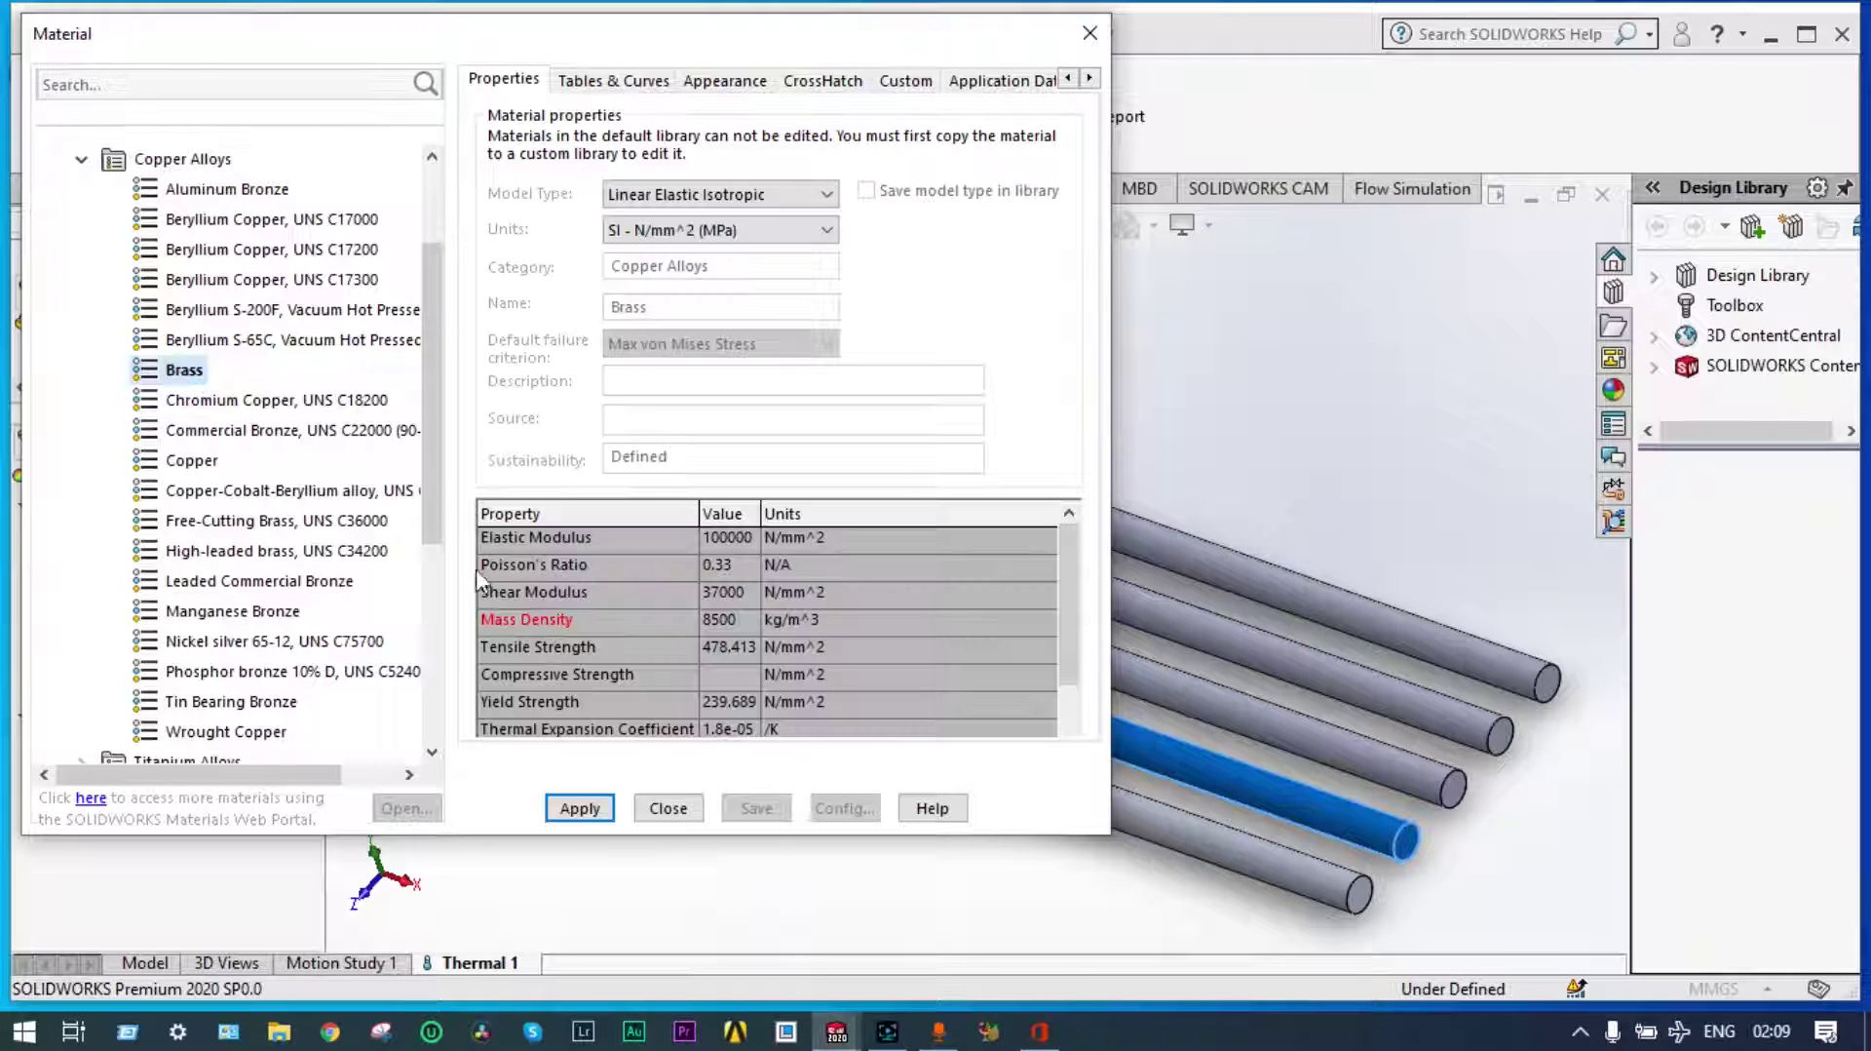
{"action": "left_click", "coordinate": [579, 807]}
{"action": "scroll", "coordinate": [721, 721], "scroll_direction": "down", "scroll_amount": 1}
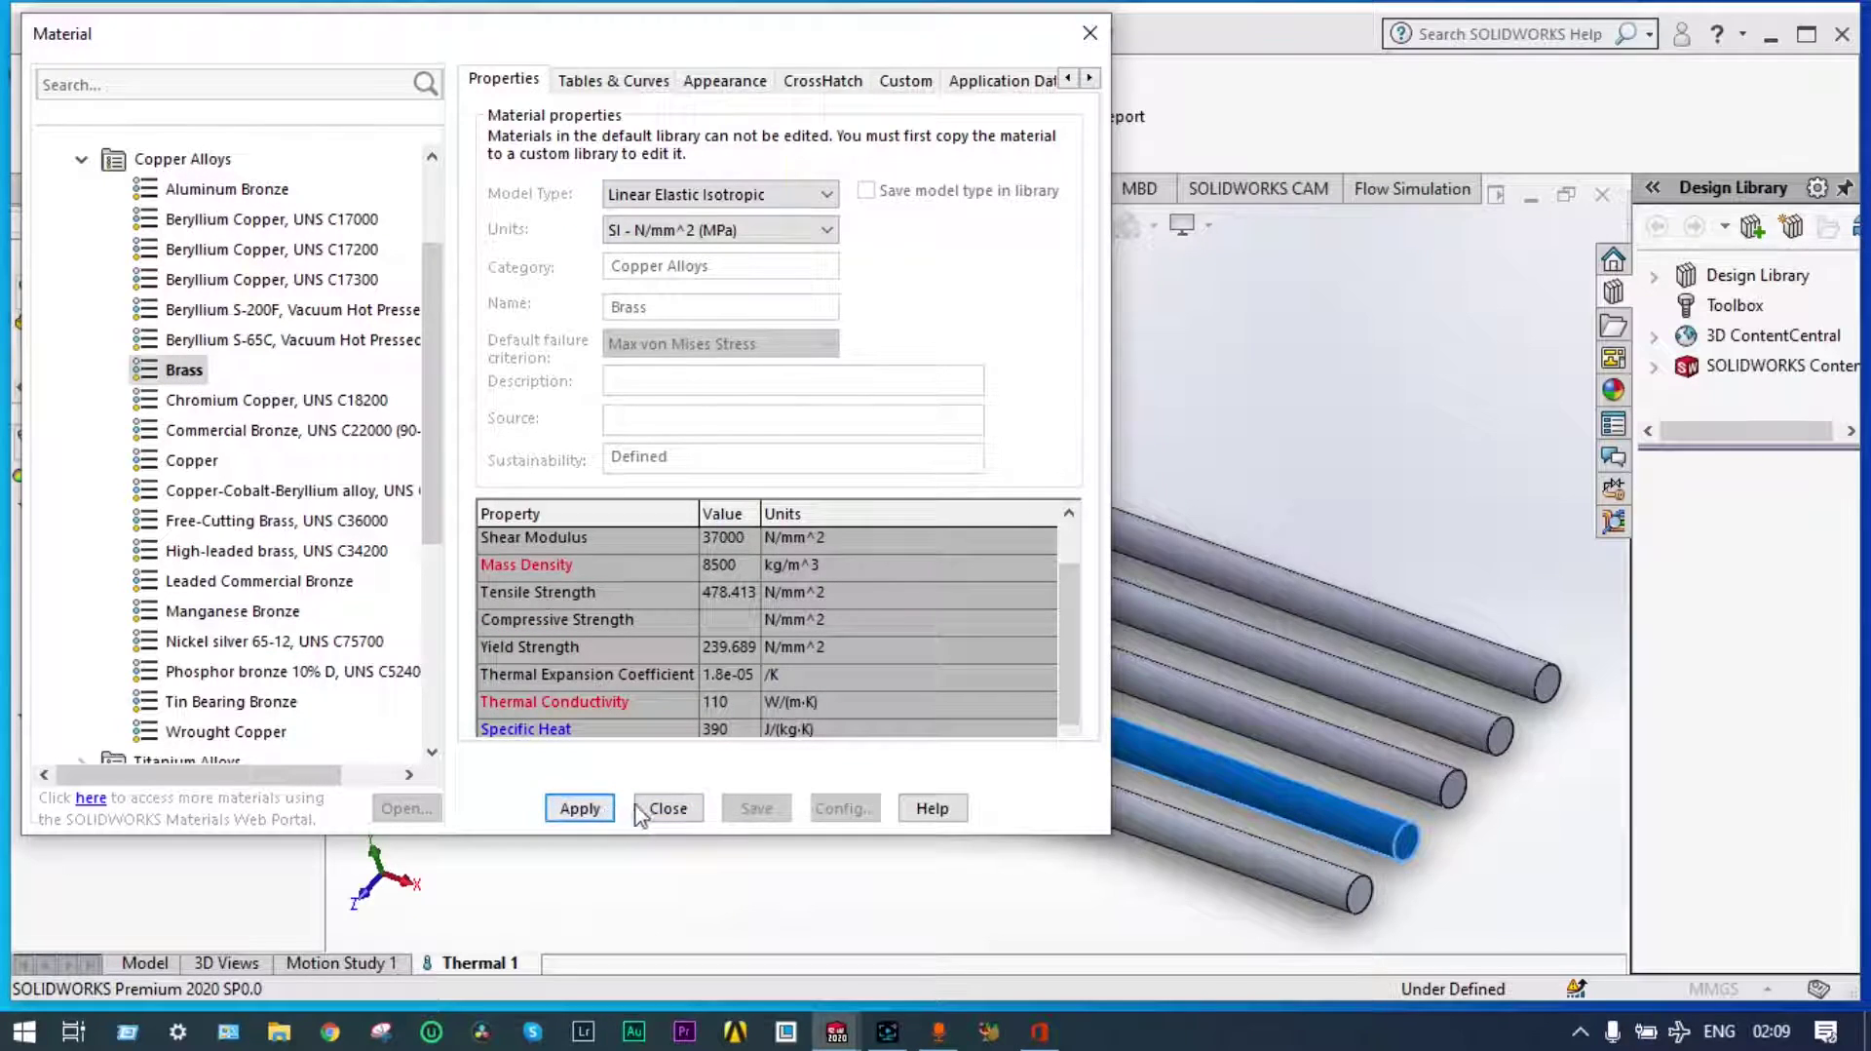
{"action": "left_click", "coordinate": [668, 809]}
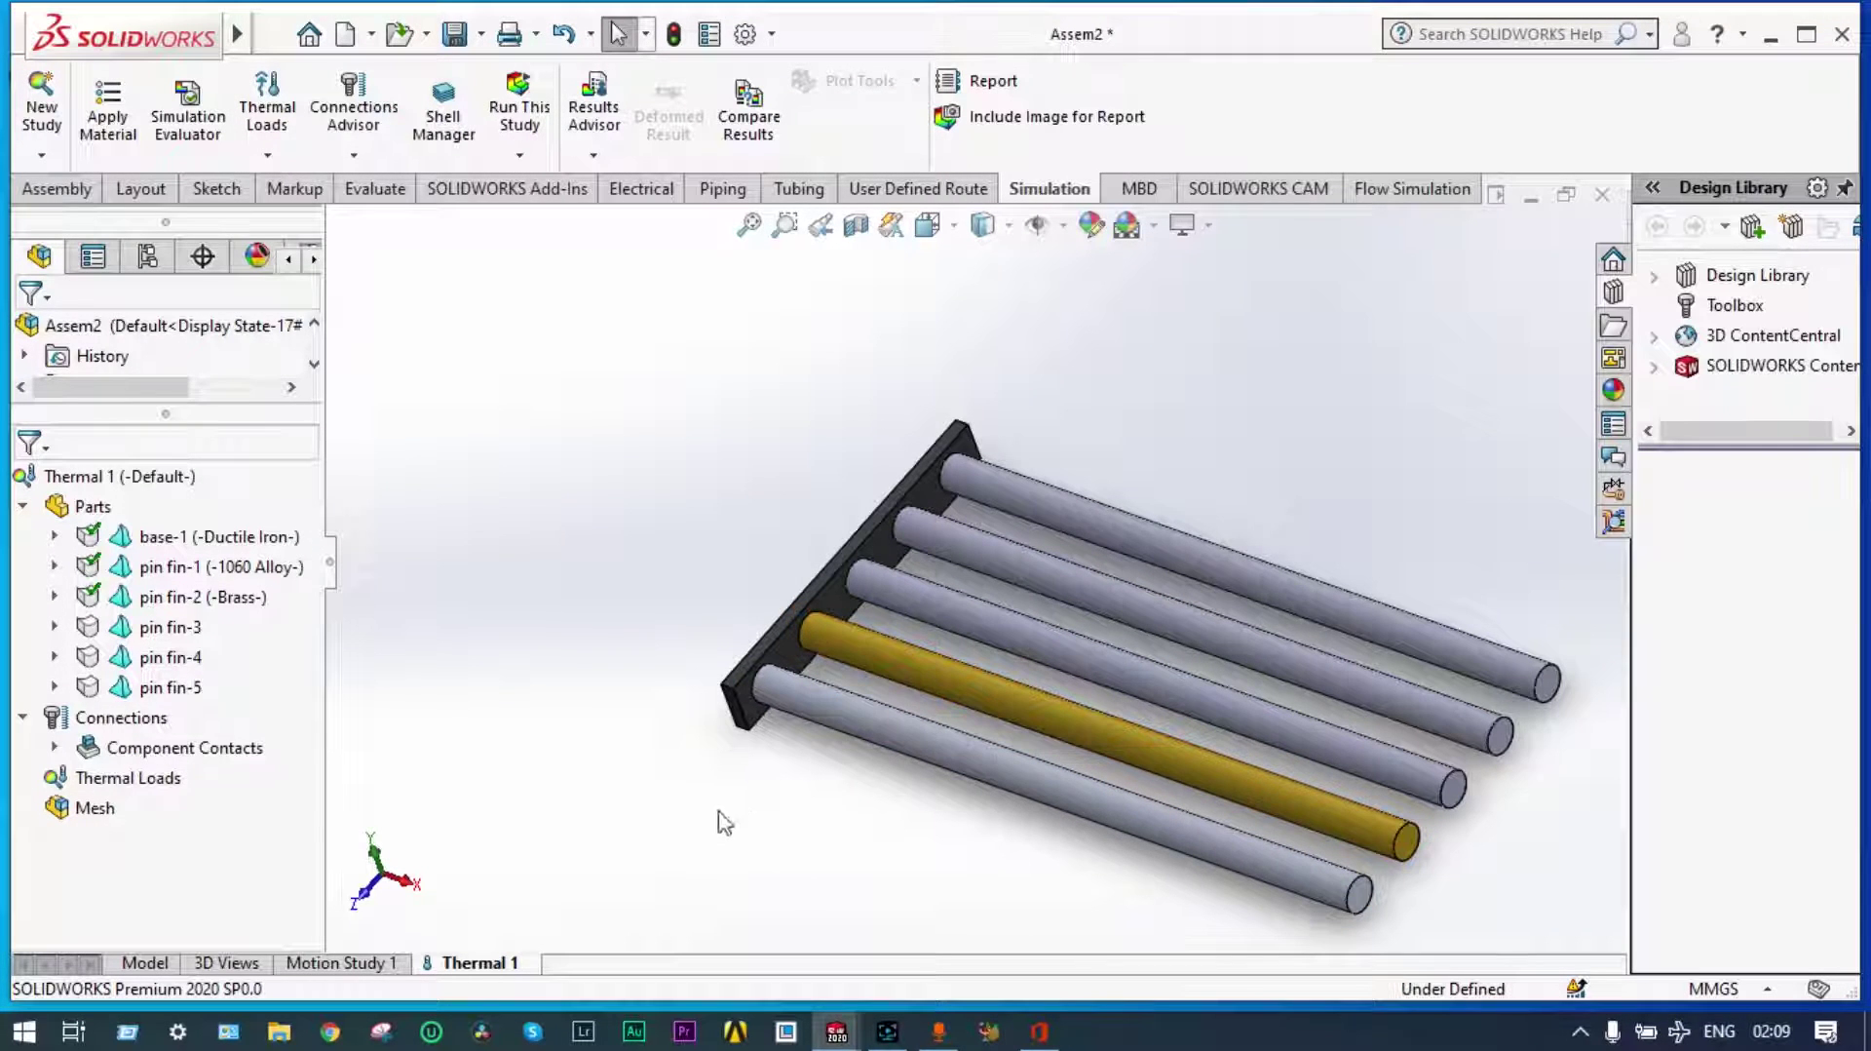
Assign Copper from the Copper Alloys category to the third pin fin, pin fin-3, in the thermal study
{"action": "right_click", "coordinate": [185, 632]}
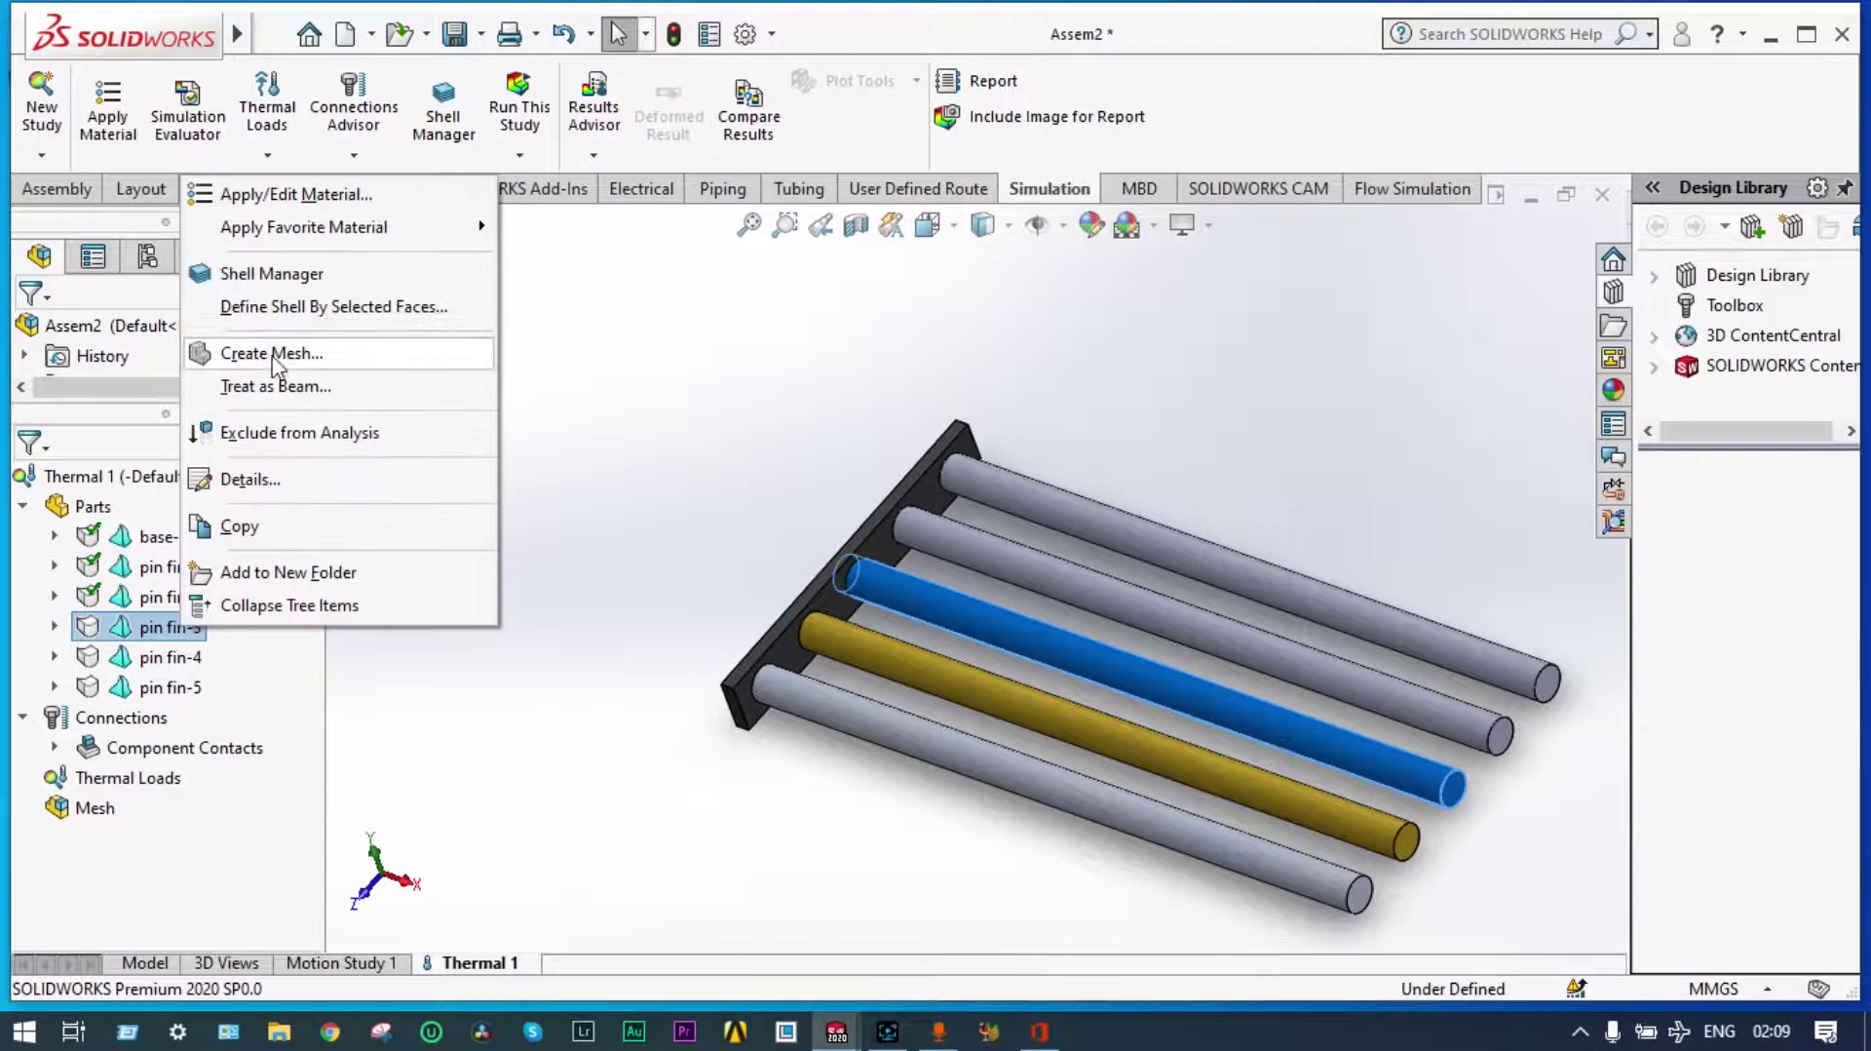
{"action": "left_click", "coordinate": [298, 195]}
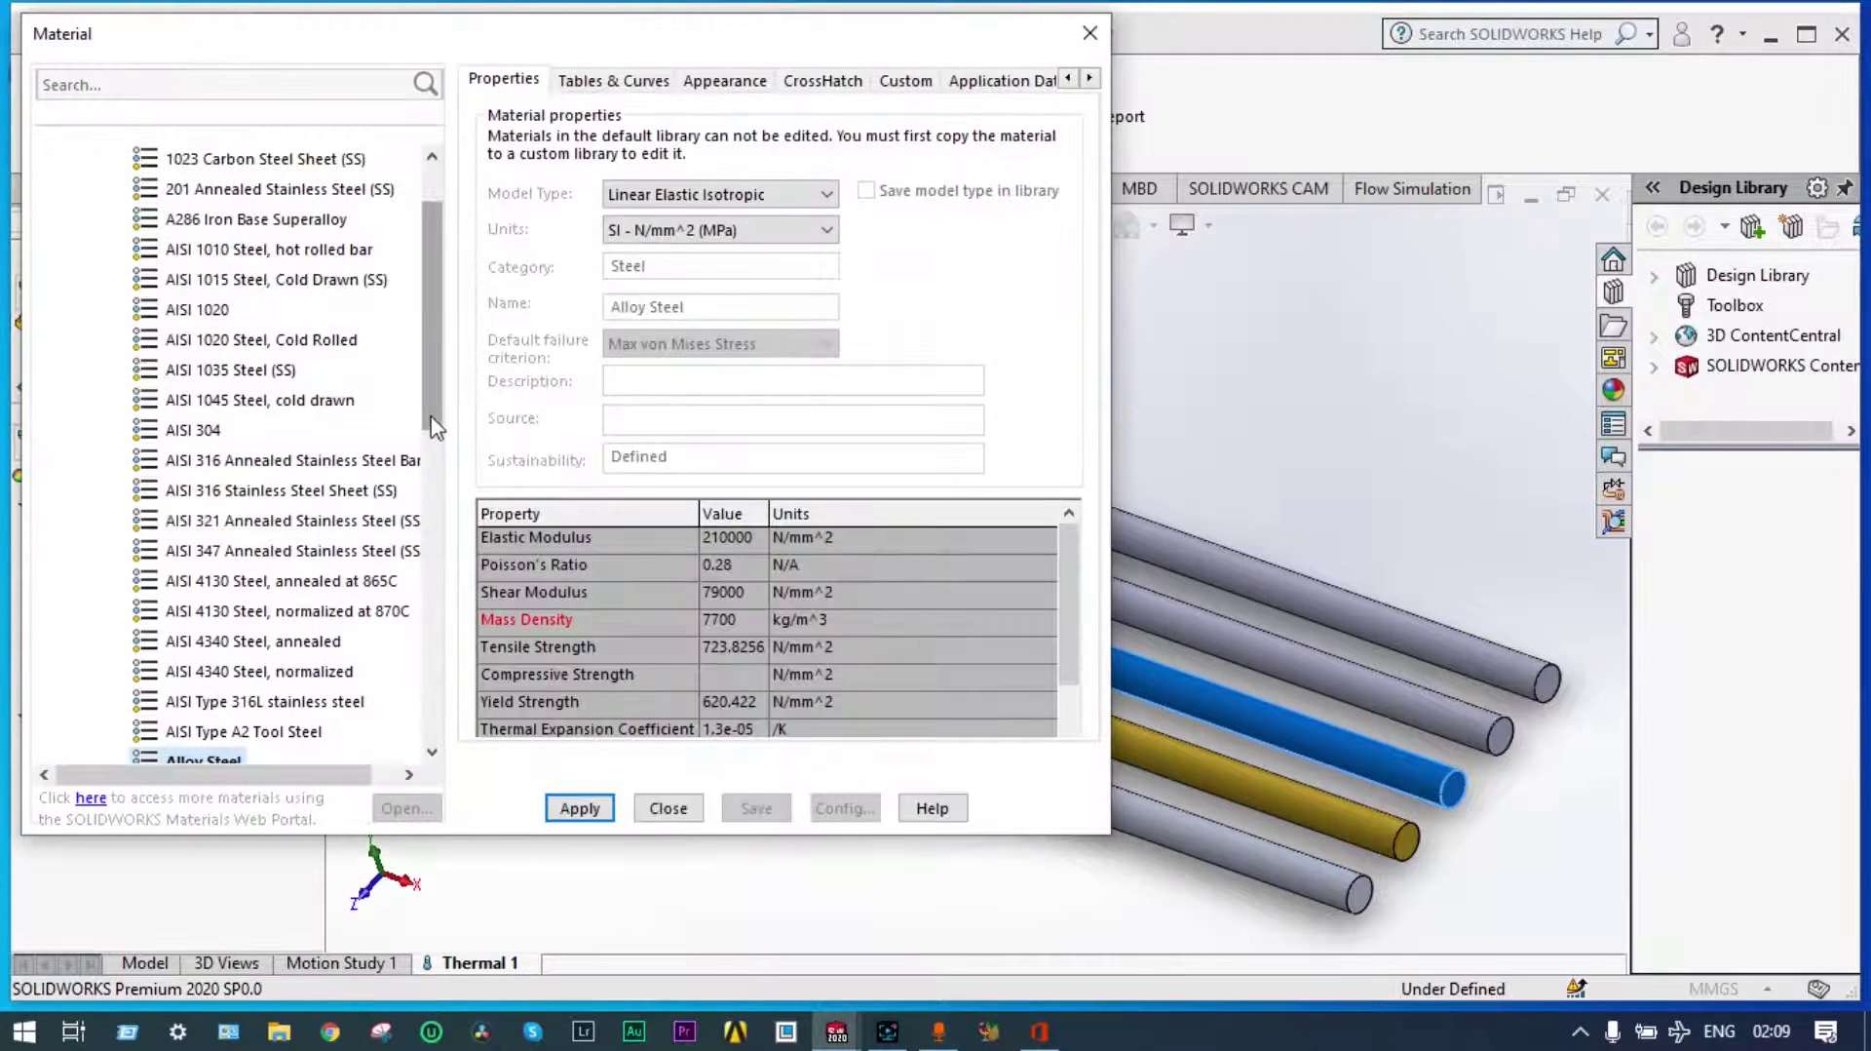
{"action": "left_click_drag", "start_coordinate": [435, 422], "coordinate": [435, 388]}
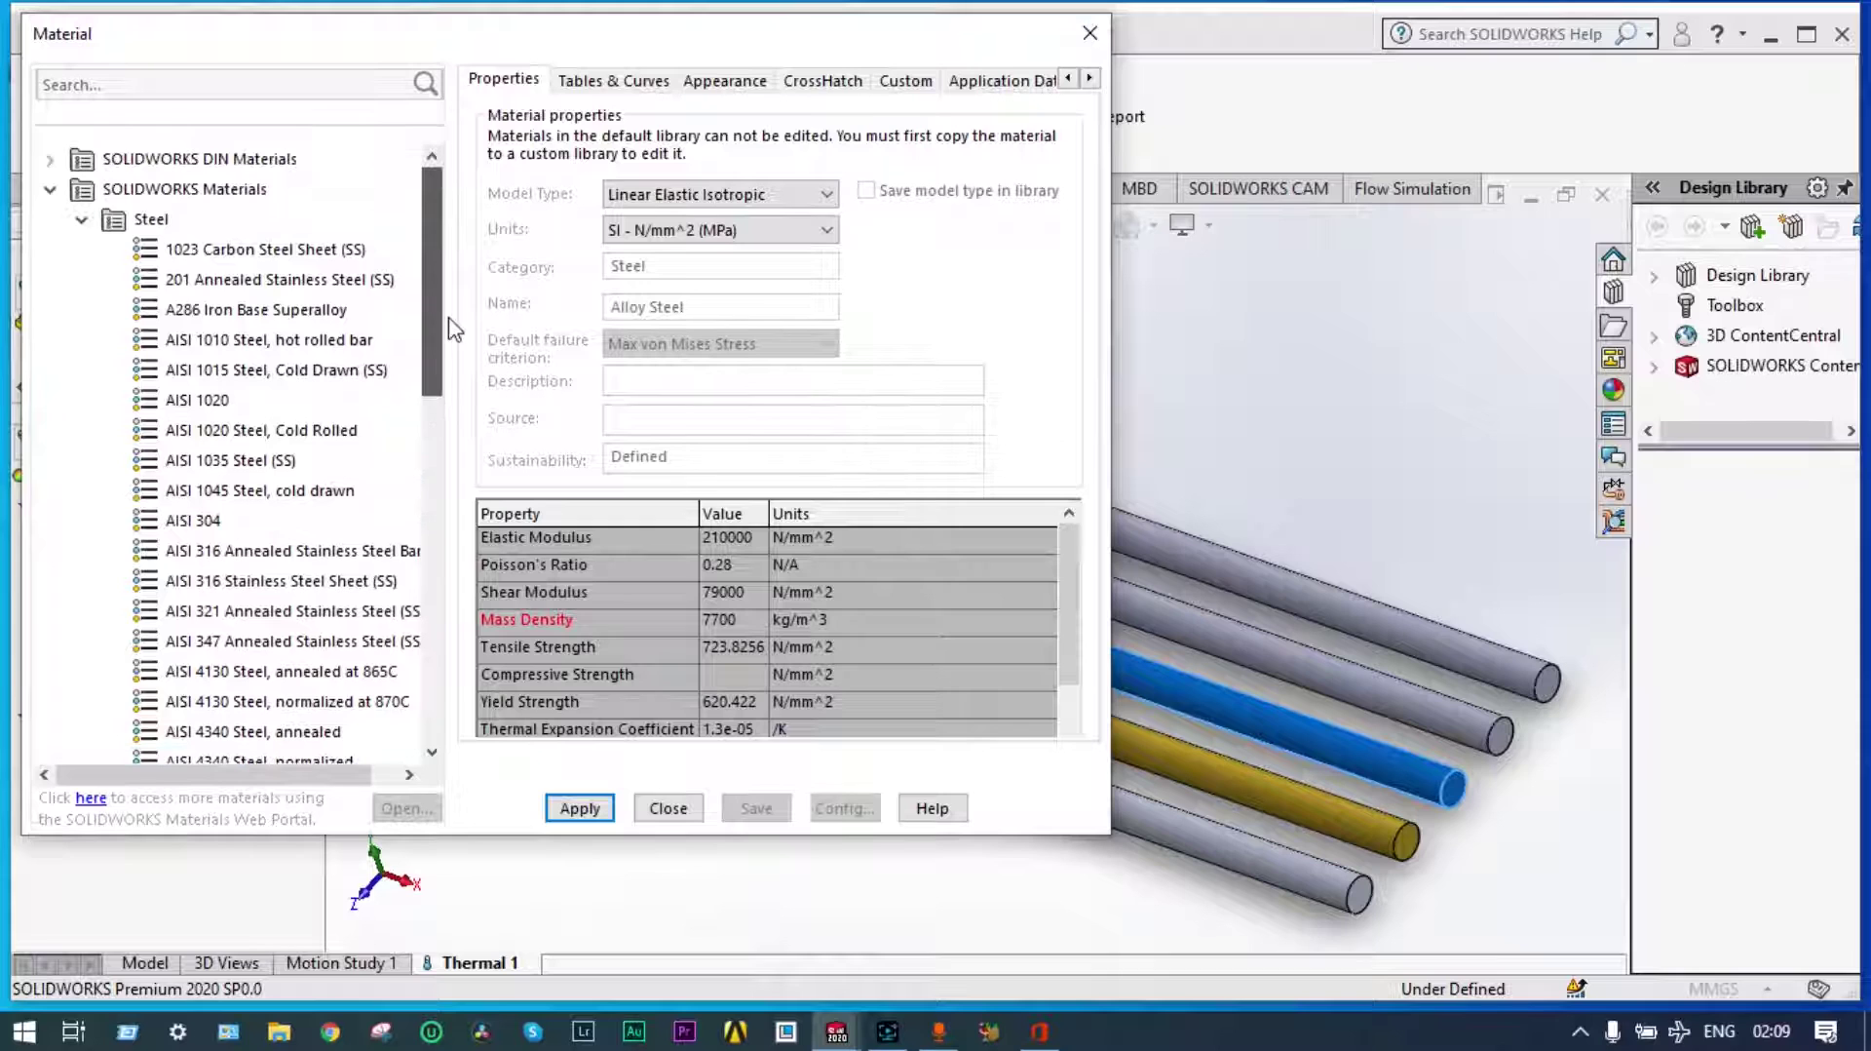
{"action": "left_click", "coordinate": [82, 221]}
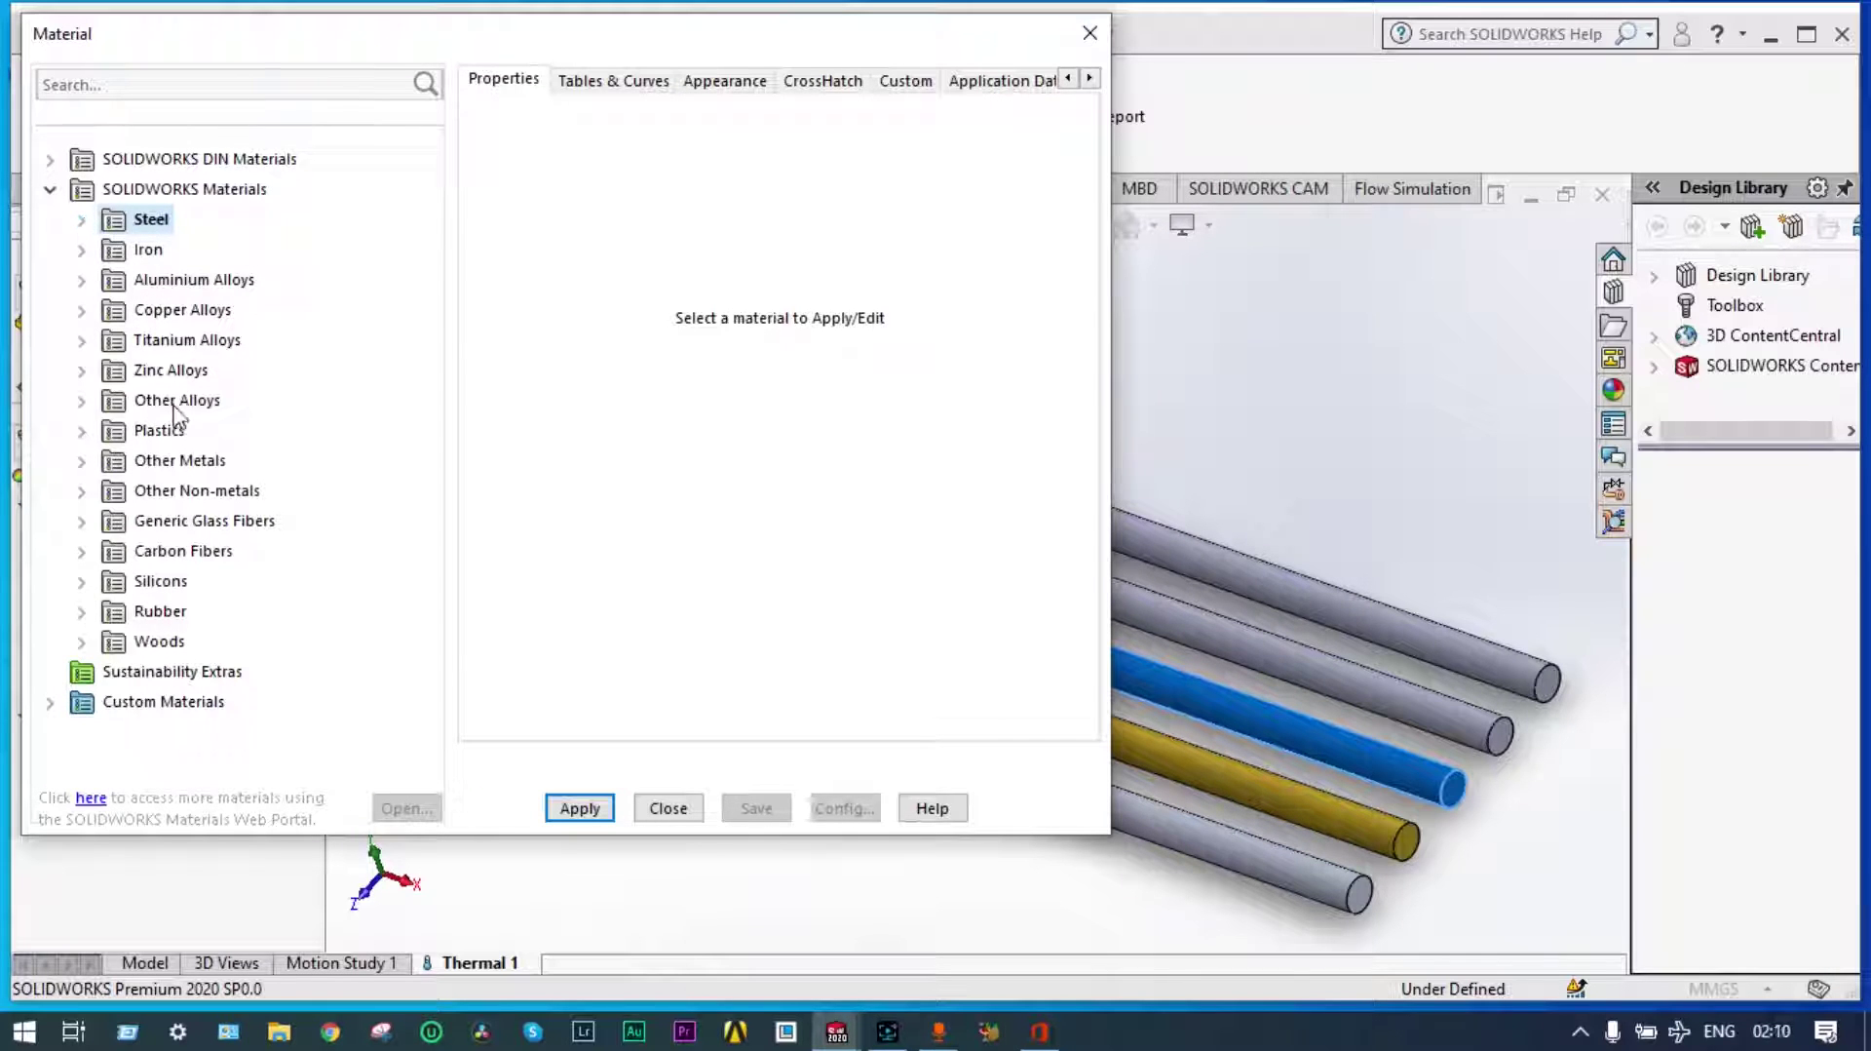
{"action": "left_click", "coordinate": [84, 312]}
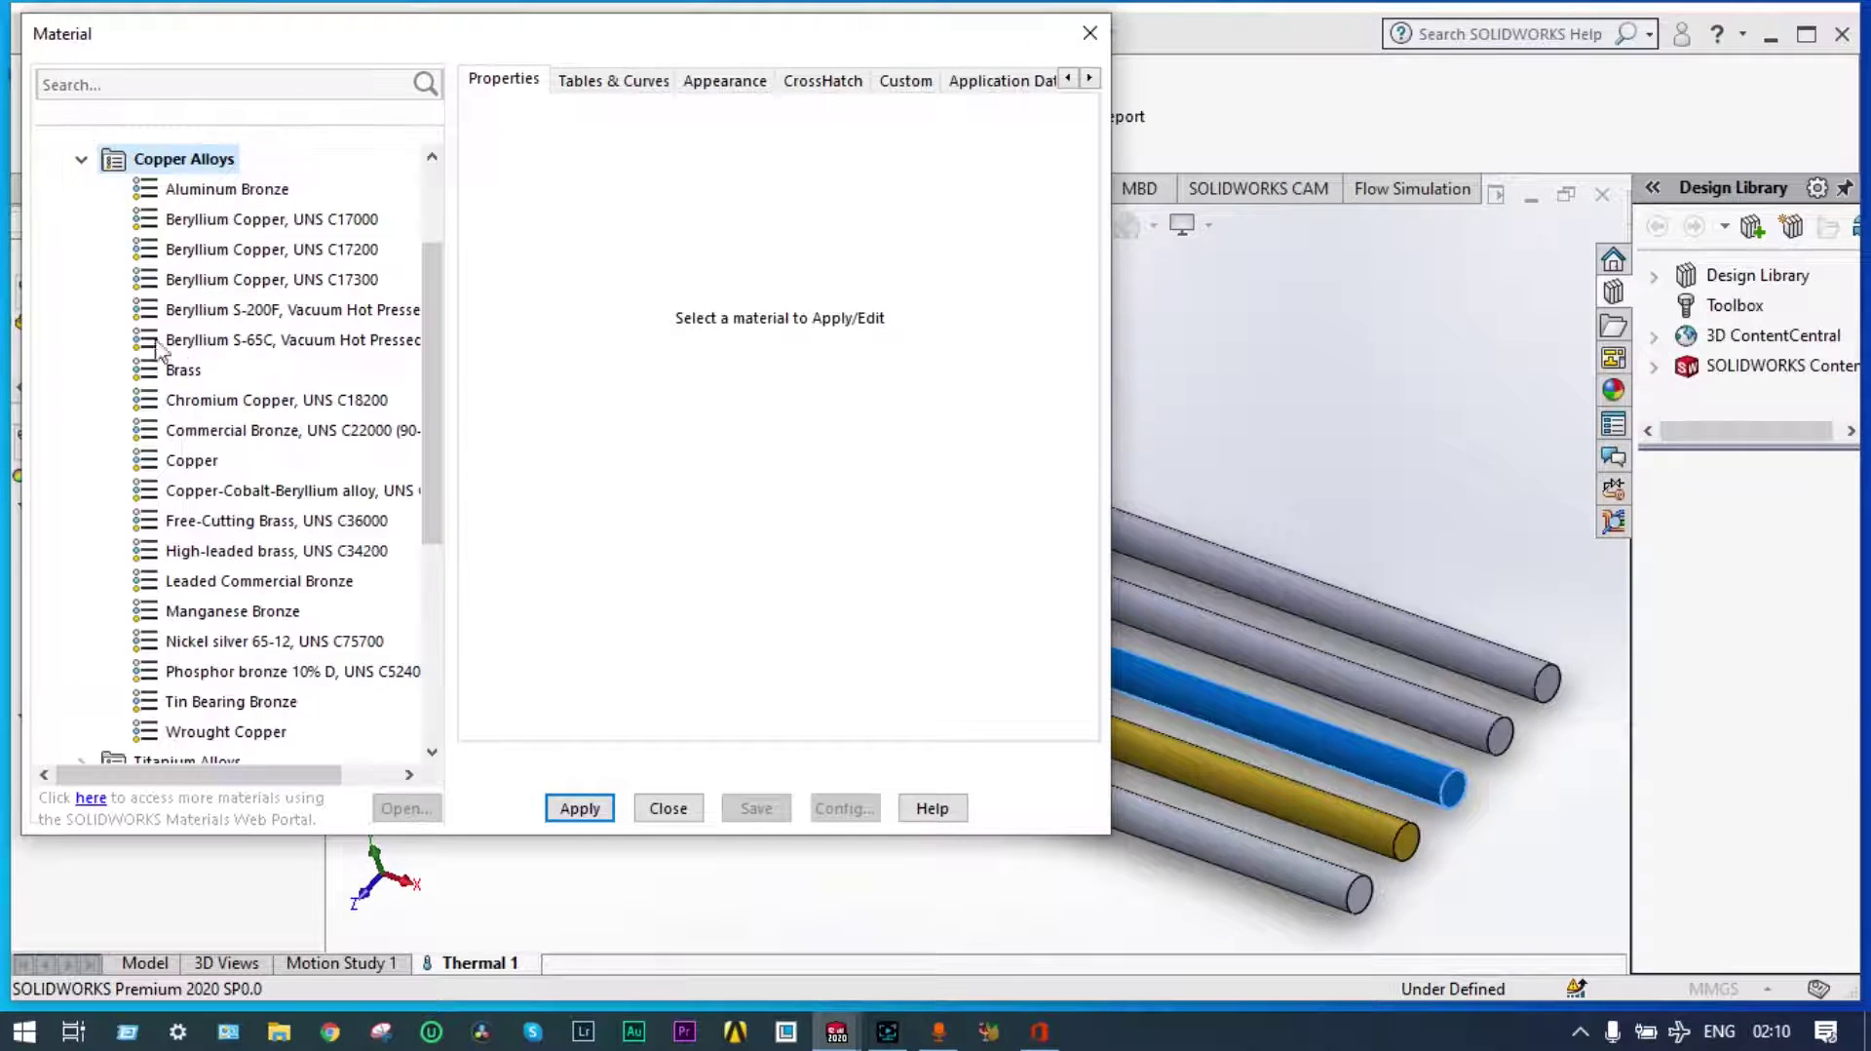
{"action": "left_click", "coordinate": [180, 461]}
{"action": "left_click", "coordinate": [580, 808]}
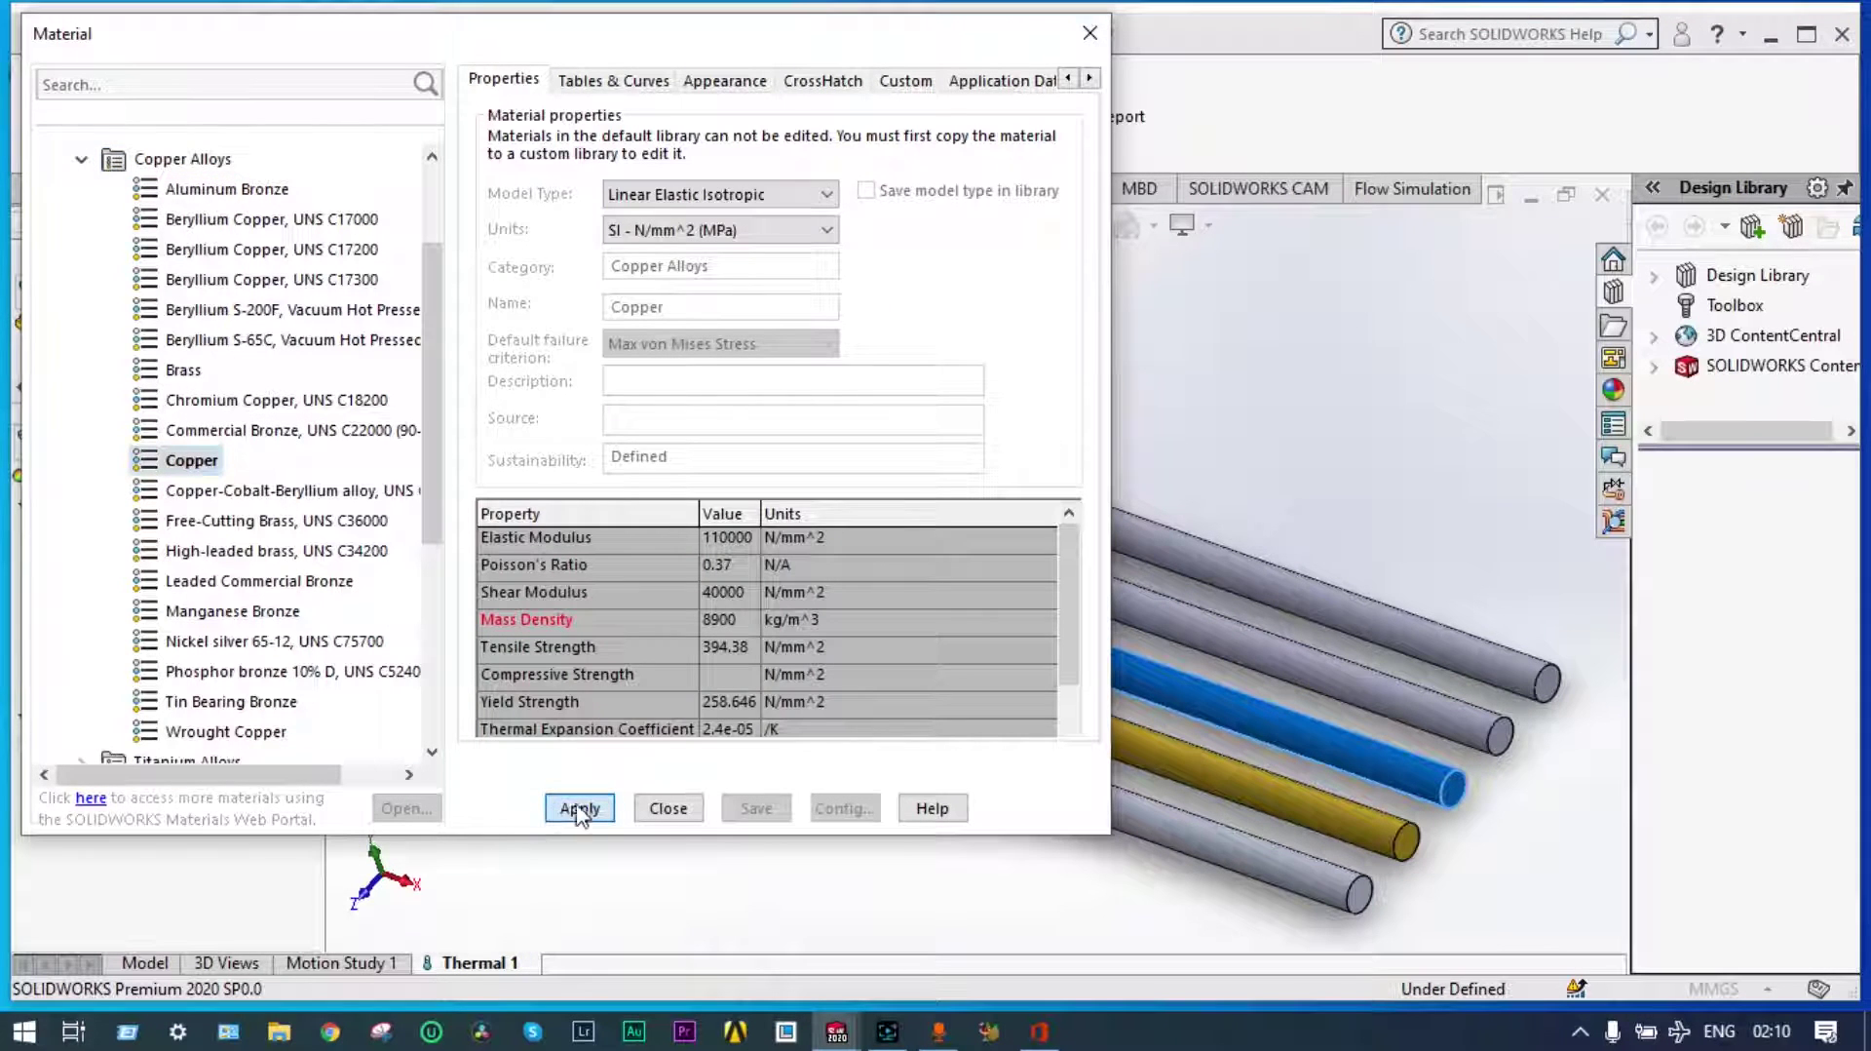
{"action": "left_click", "coordinate": [668, 807]}
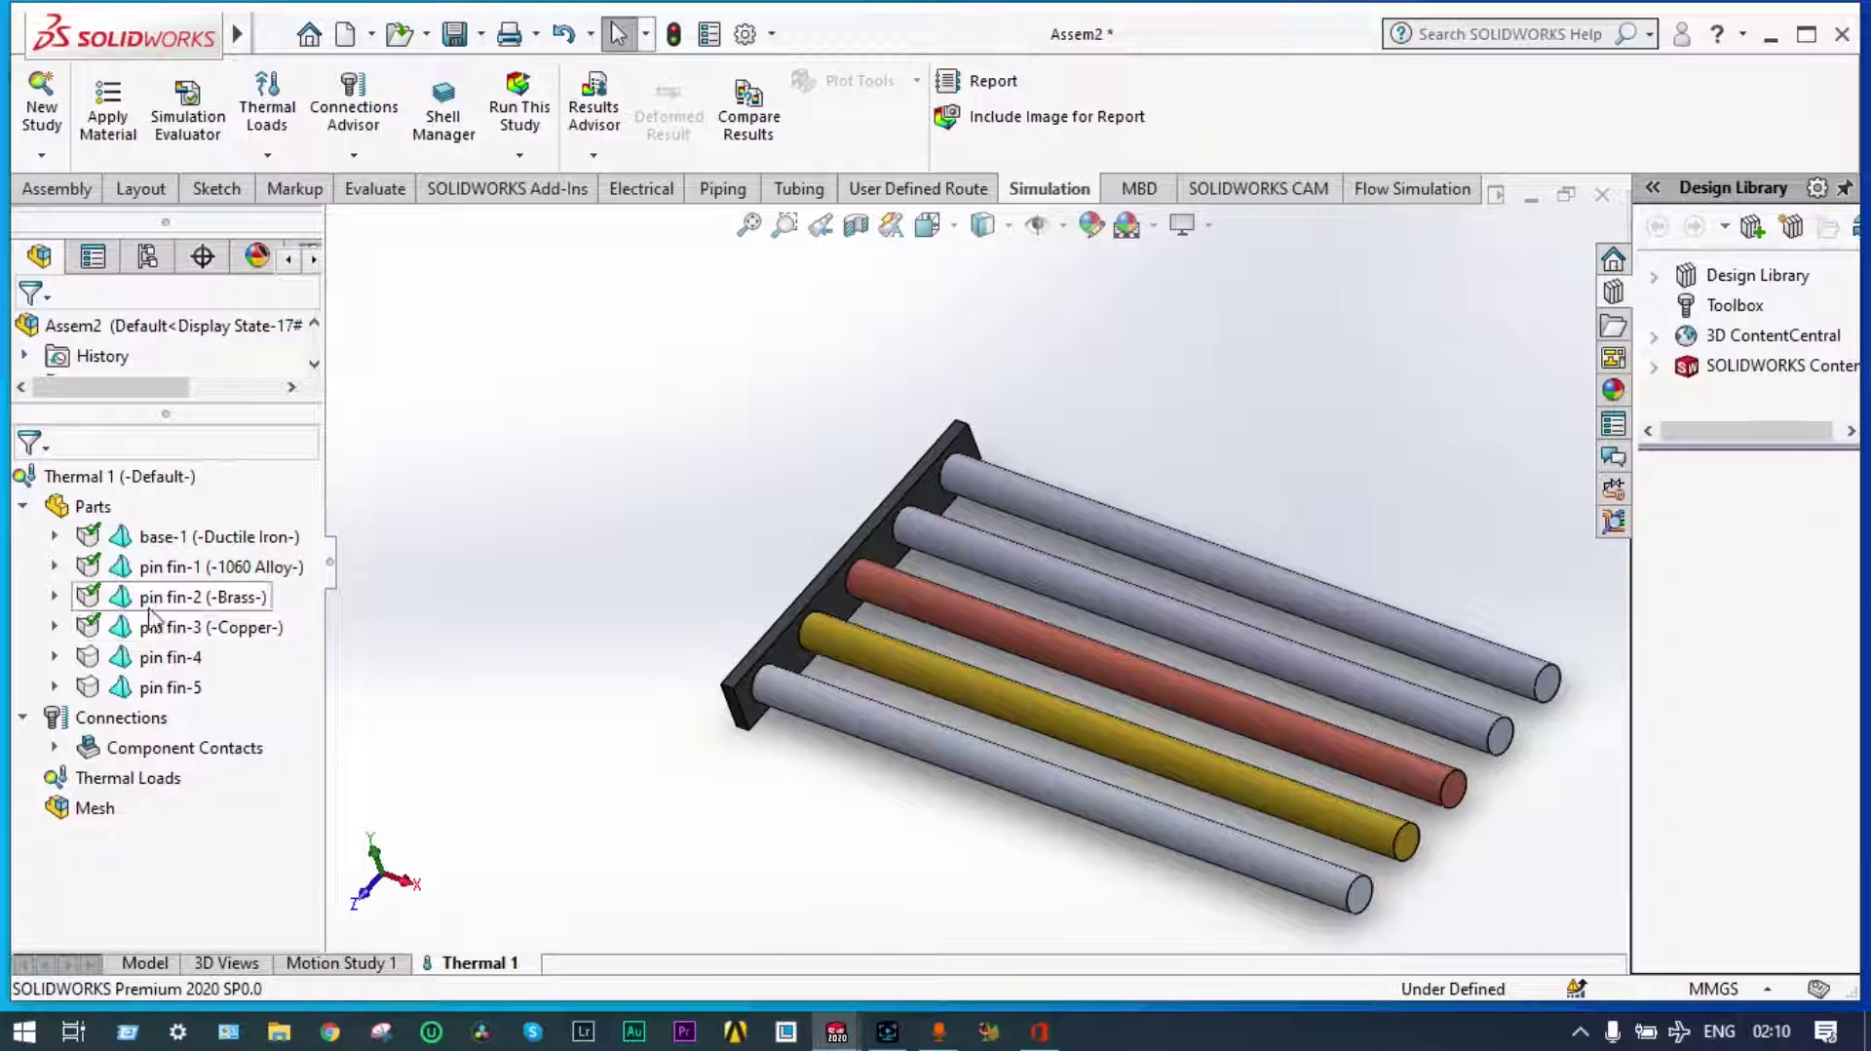
Assign Pure Silver from the Other Metals category to the fourth pin fin, pin fin-4, in the thermal study
{"action": "right_click", "coordinate": [175, 660]}
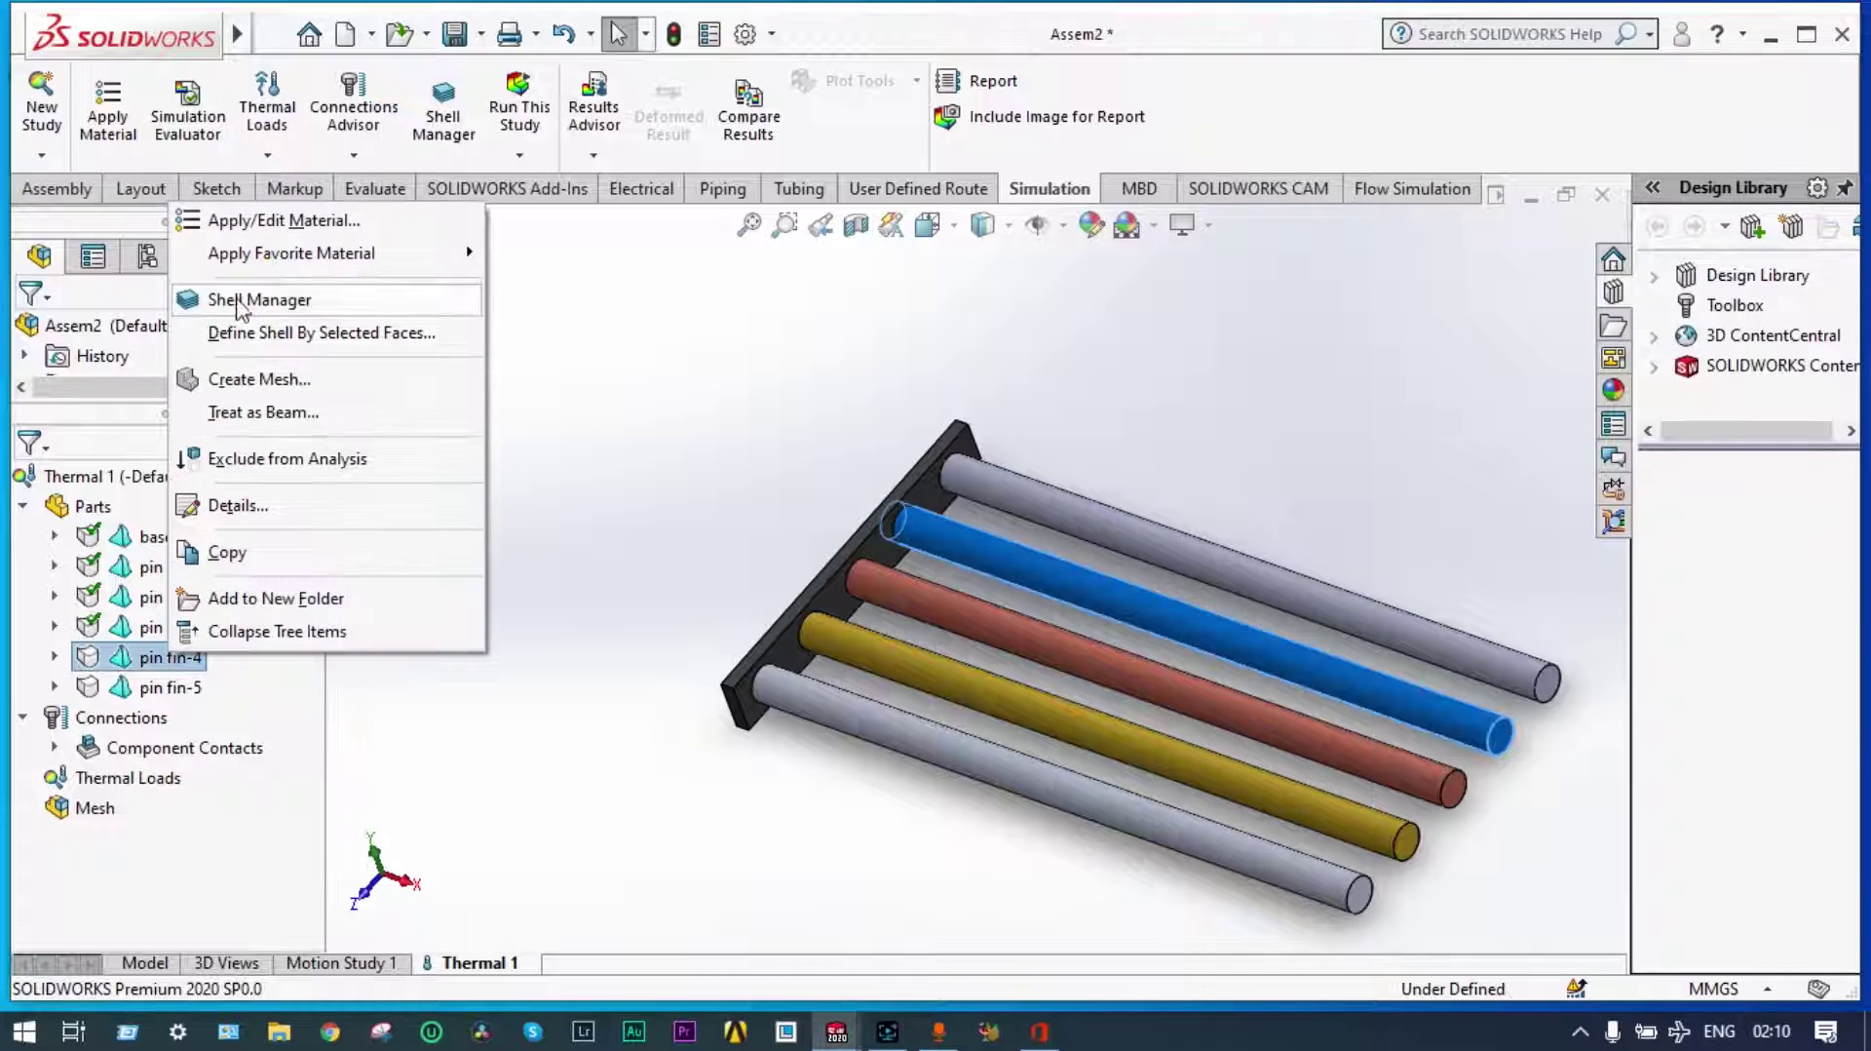
{"action": "left_click", "coordinate": [253, 220]}
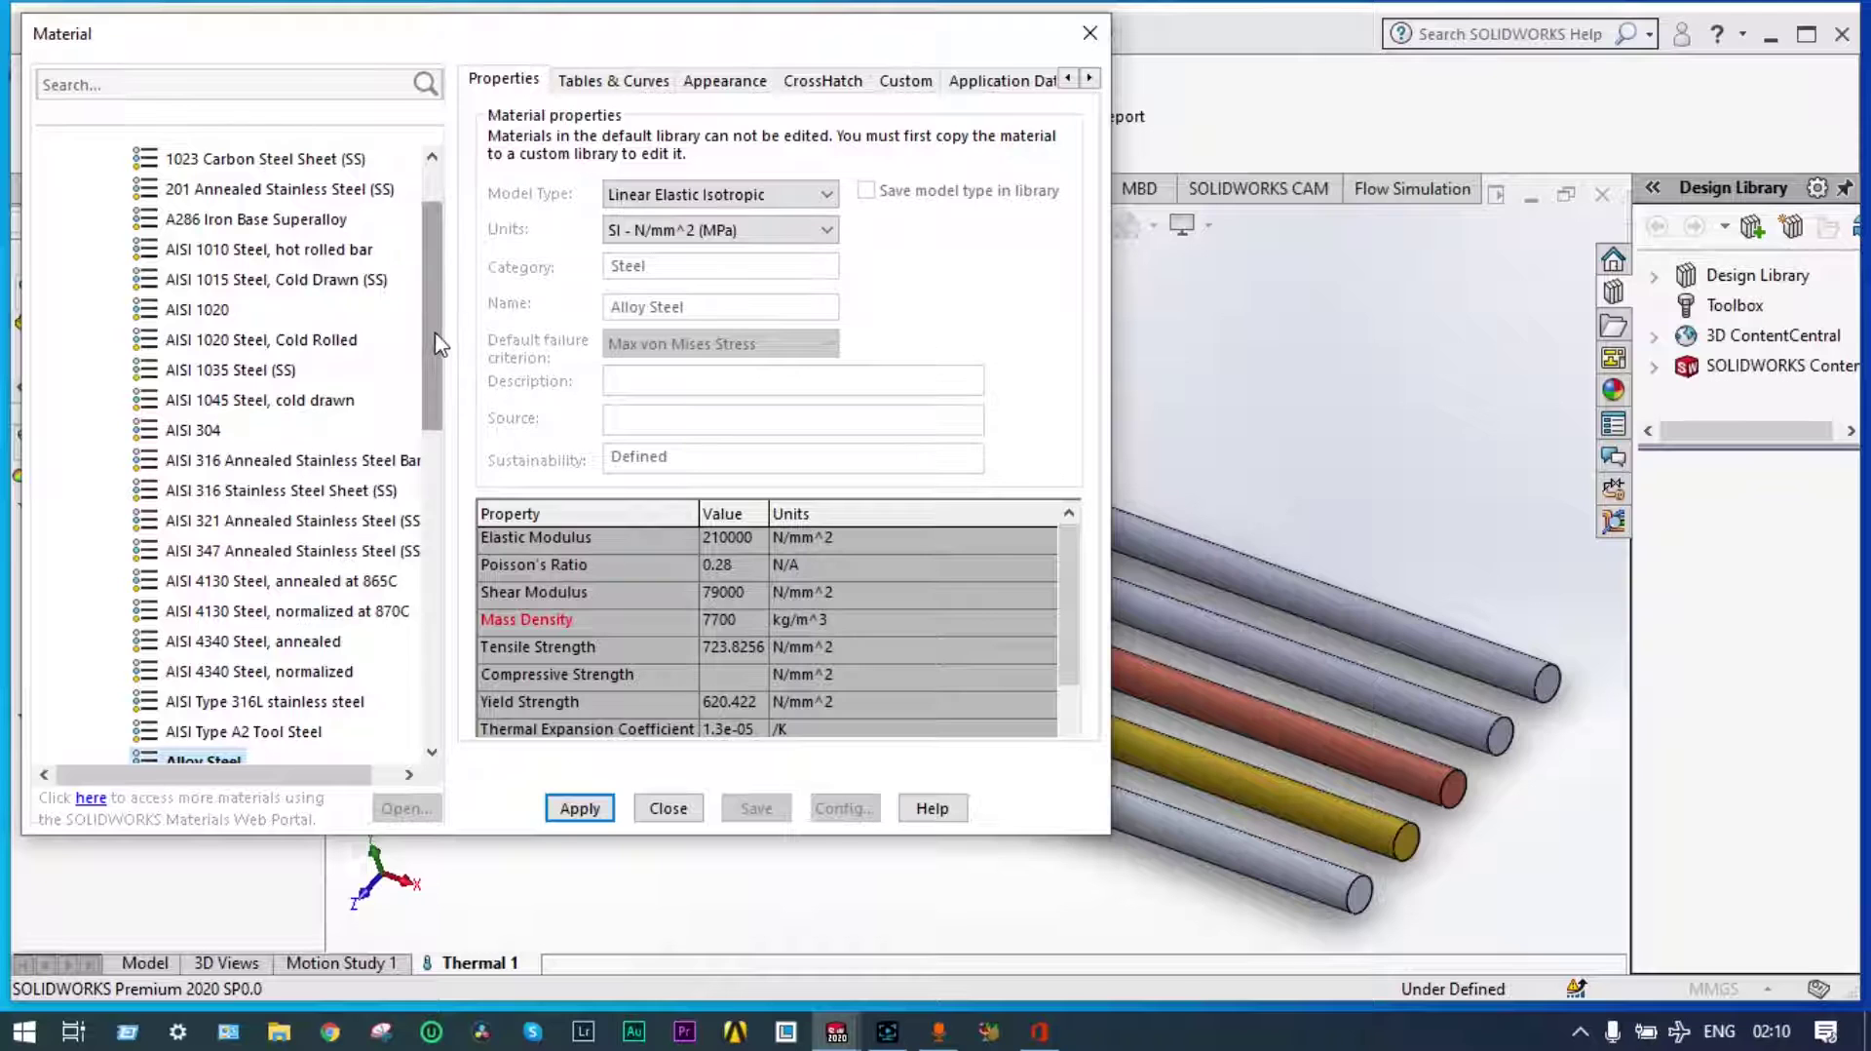
{"action": "scroll", "coordinate": [438, 312], "scroll_direction": "up", "scroll_amount": 1}
{"action": "left_click", "coordinate": [81, 220]}
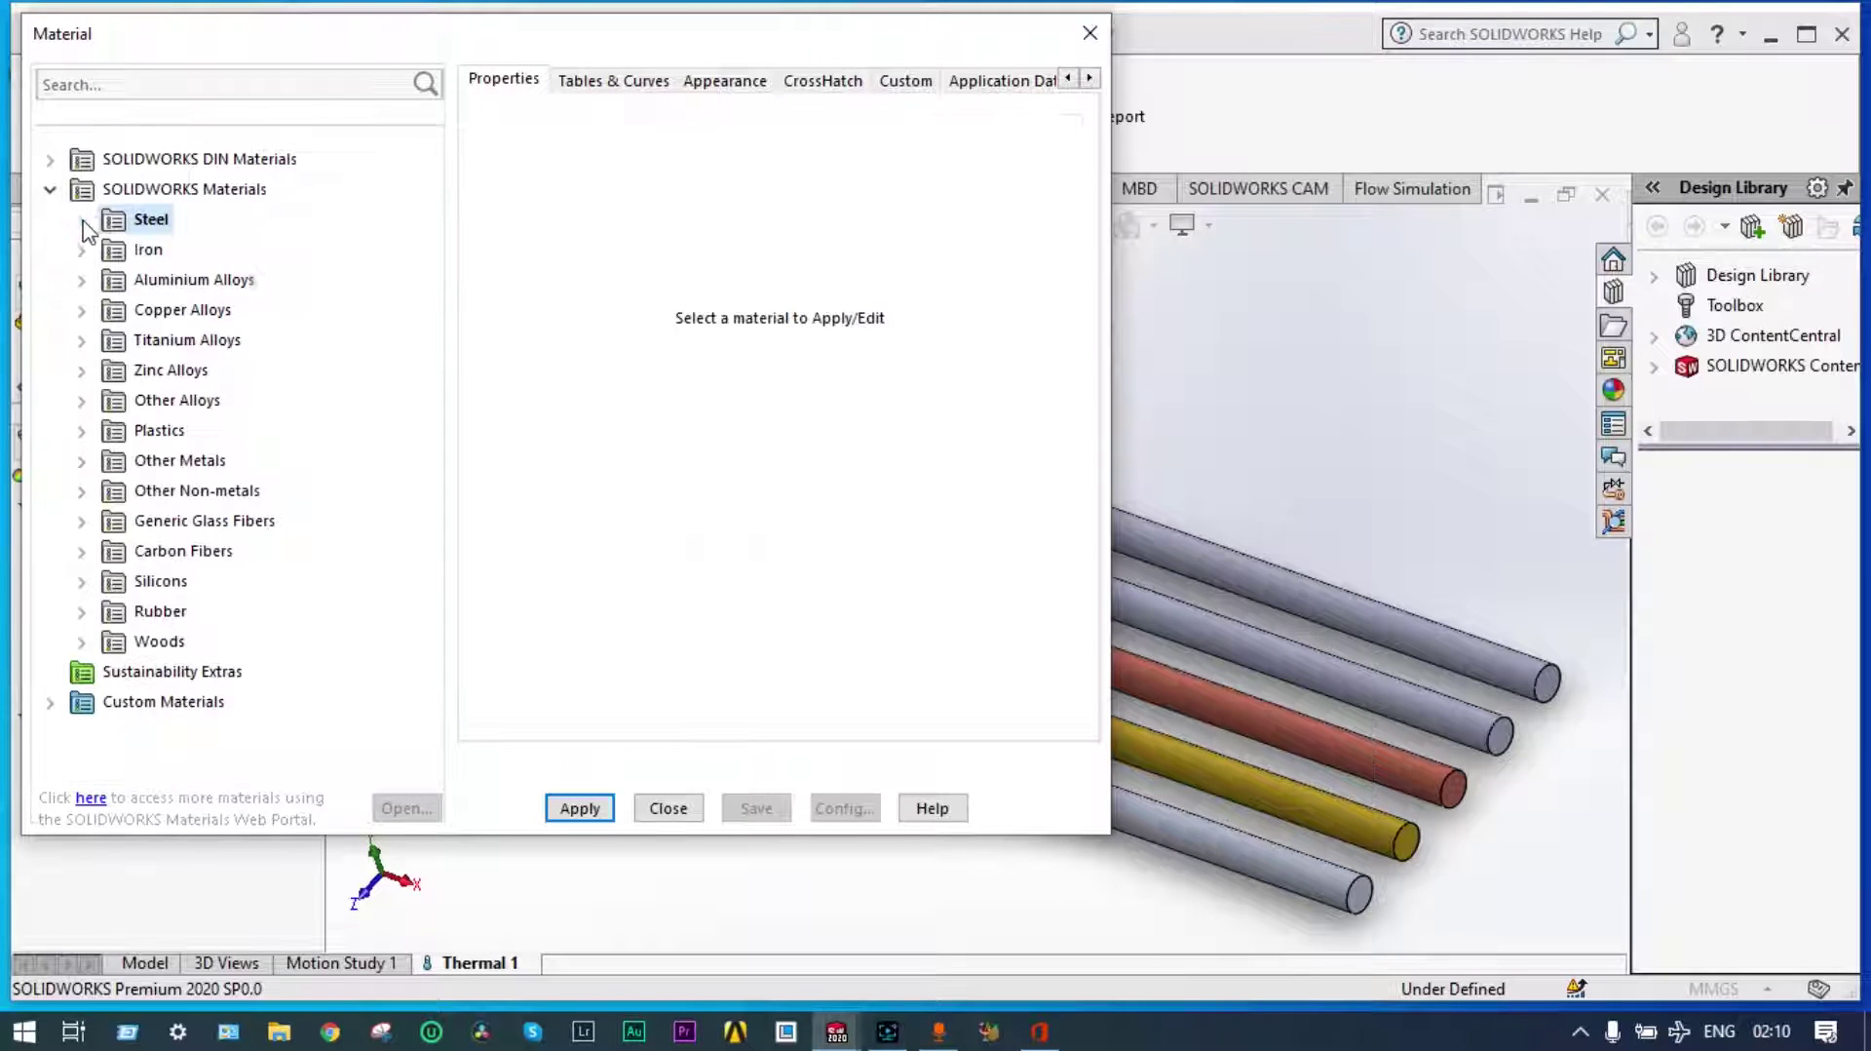
{"action": "left_click", "coordinate": [84, 462]}
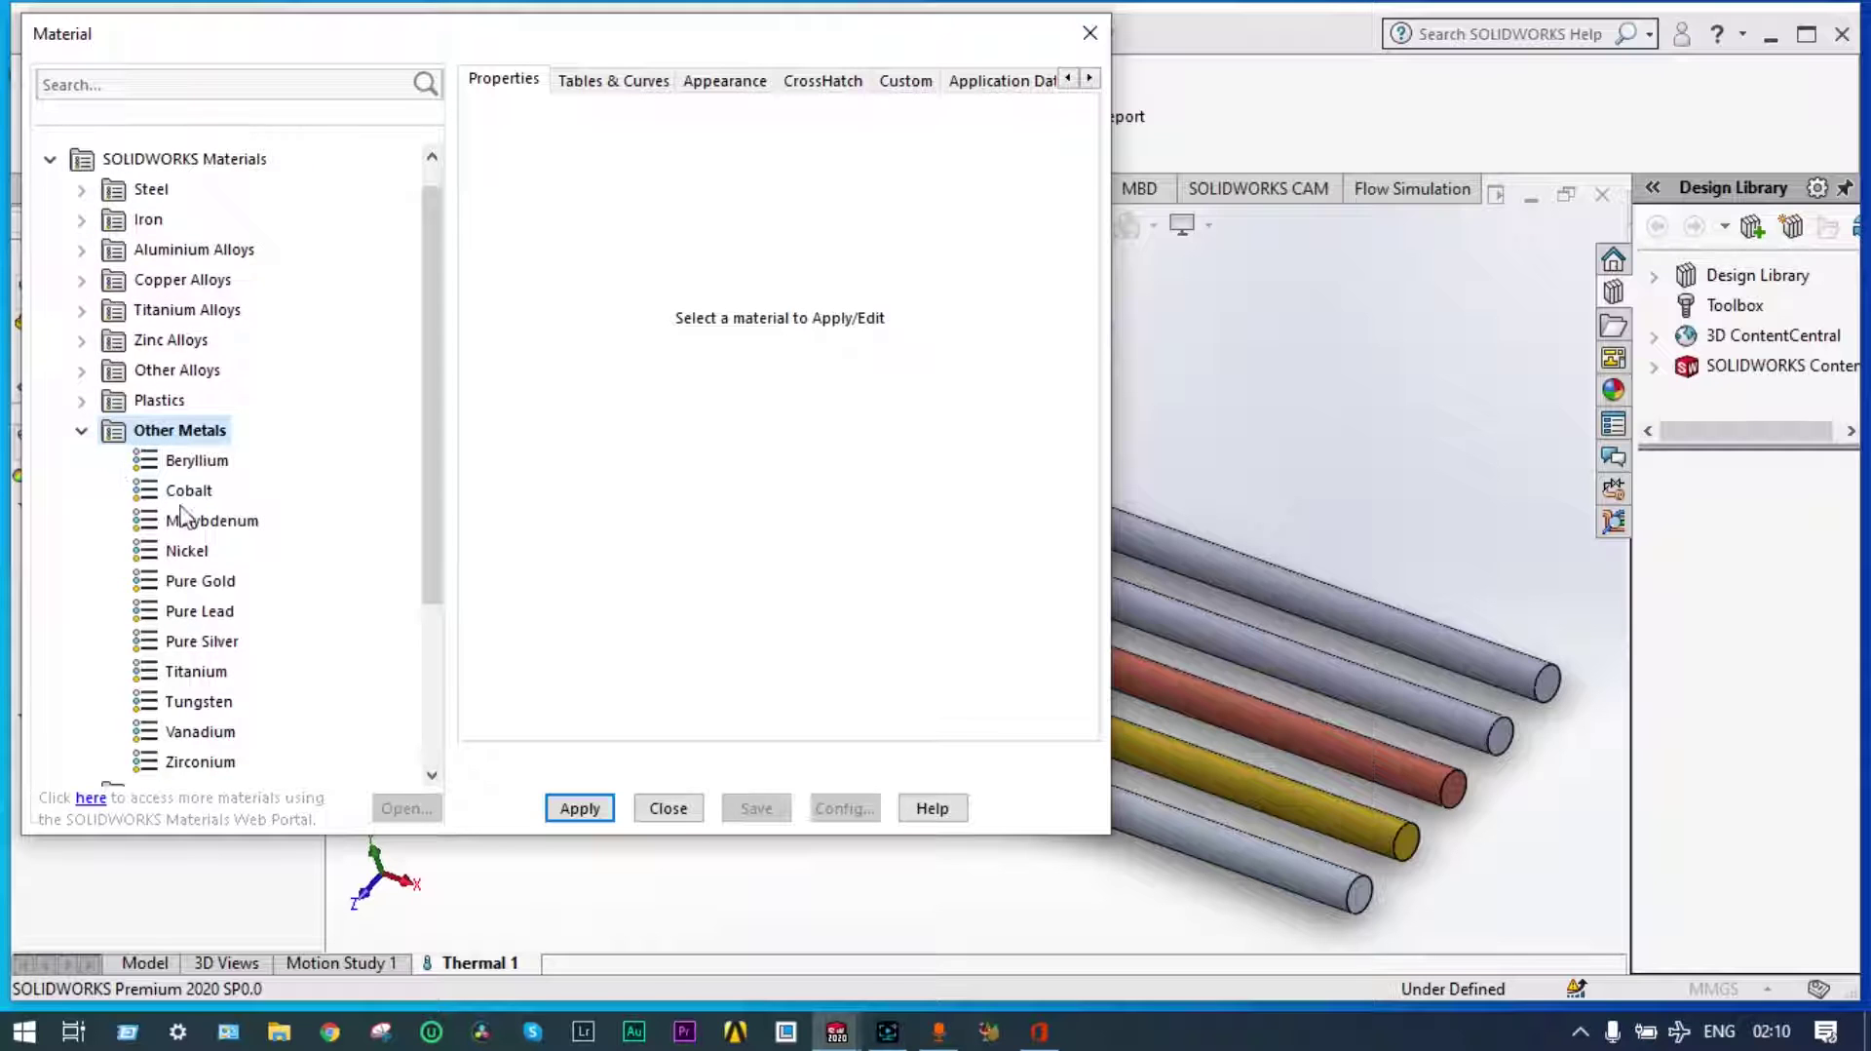
{"action": "left_click", "coordinate": [212, 643]}
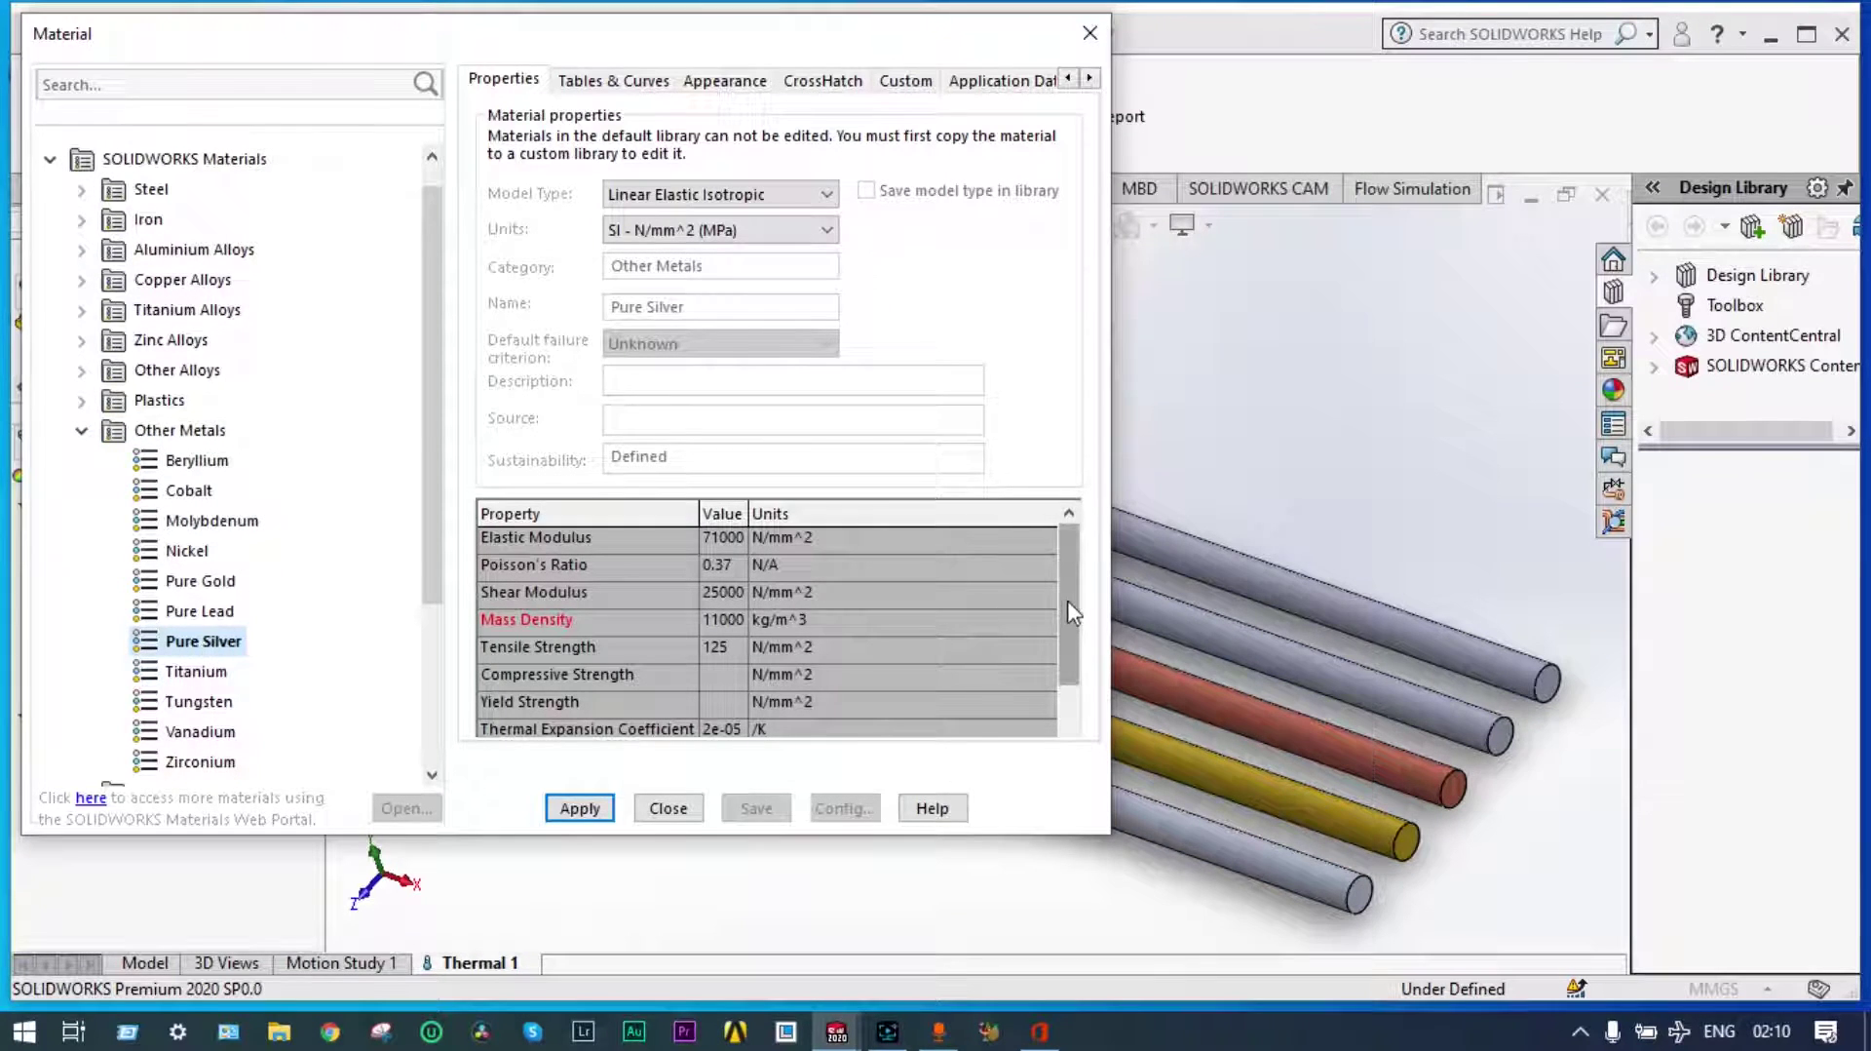
{"action": "scroll", "coordinate": [1077, 633], "scroll_direction": "down", "scroll_amount": 1}
{"action": "scroll", "coordinate": [1078, 641], "scroll_direction": "down", "scroll_amount": 1}
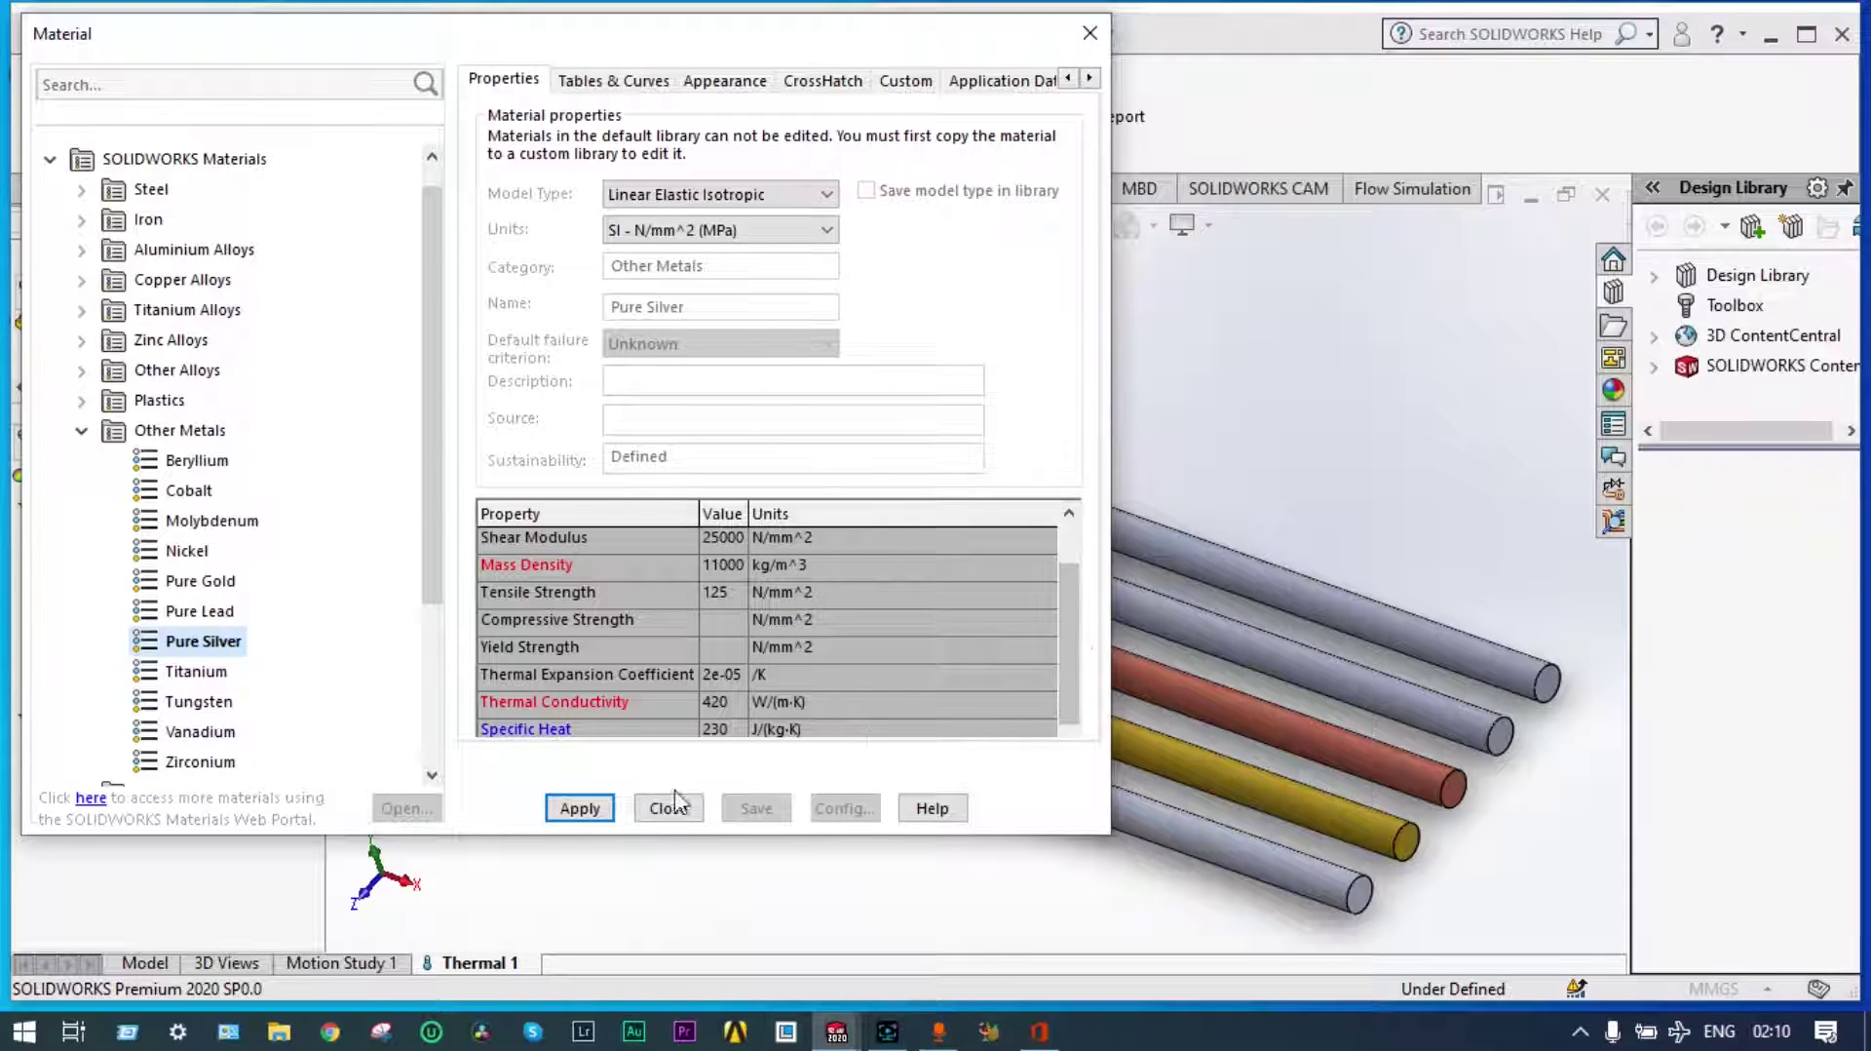
{"action": "left_click", "coordinate": [571, 817]}
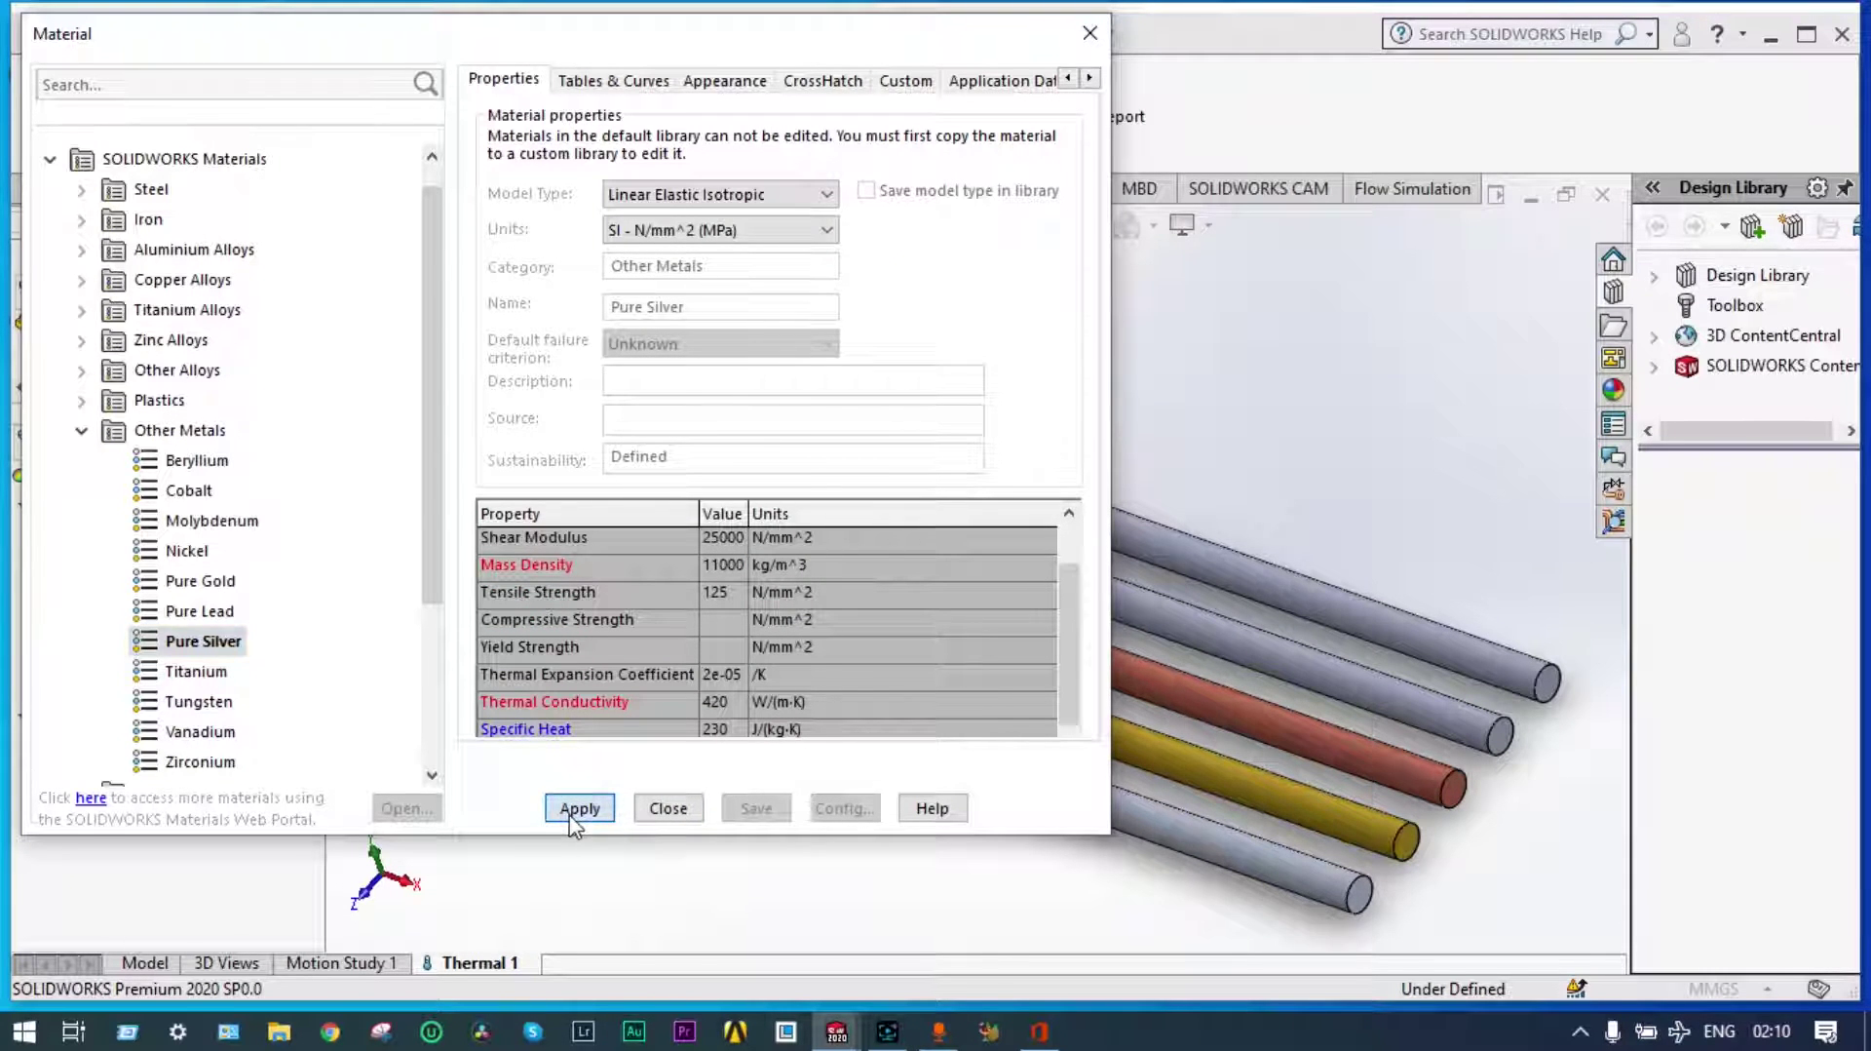
{"action": "left_click", "coordinate": [671, 811]}
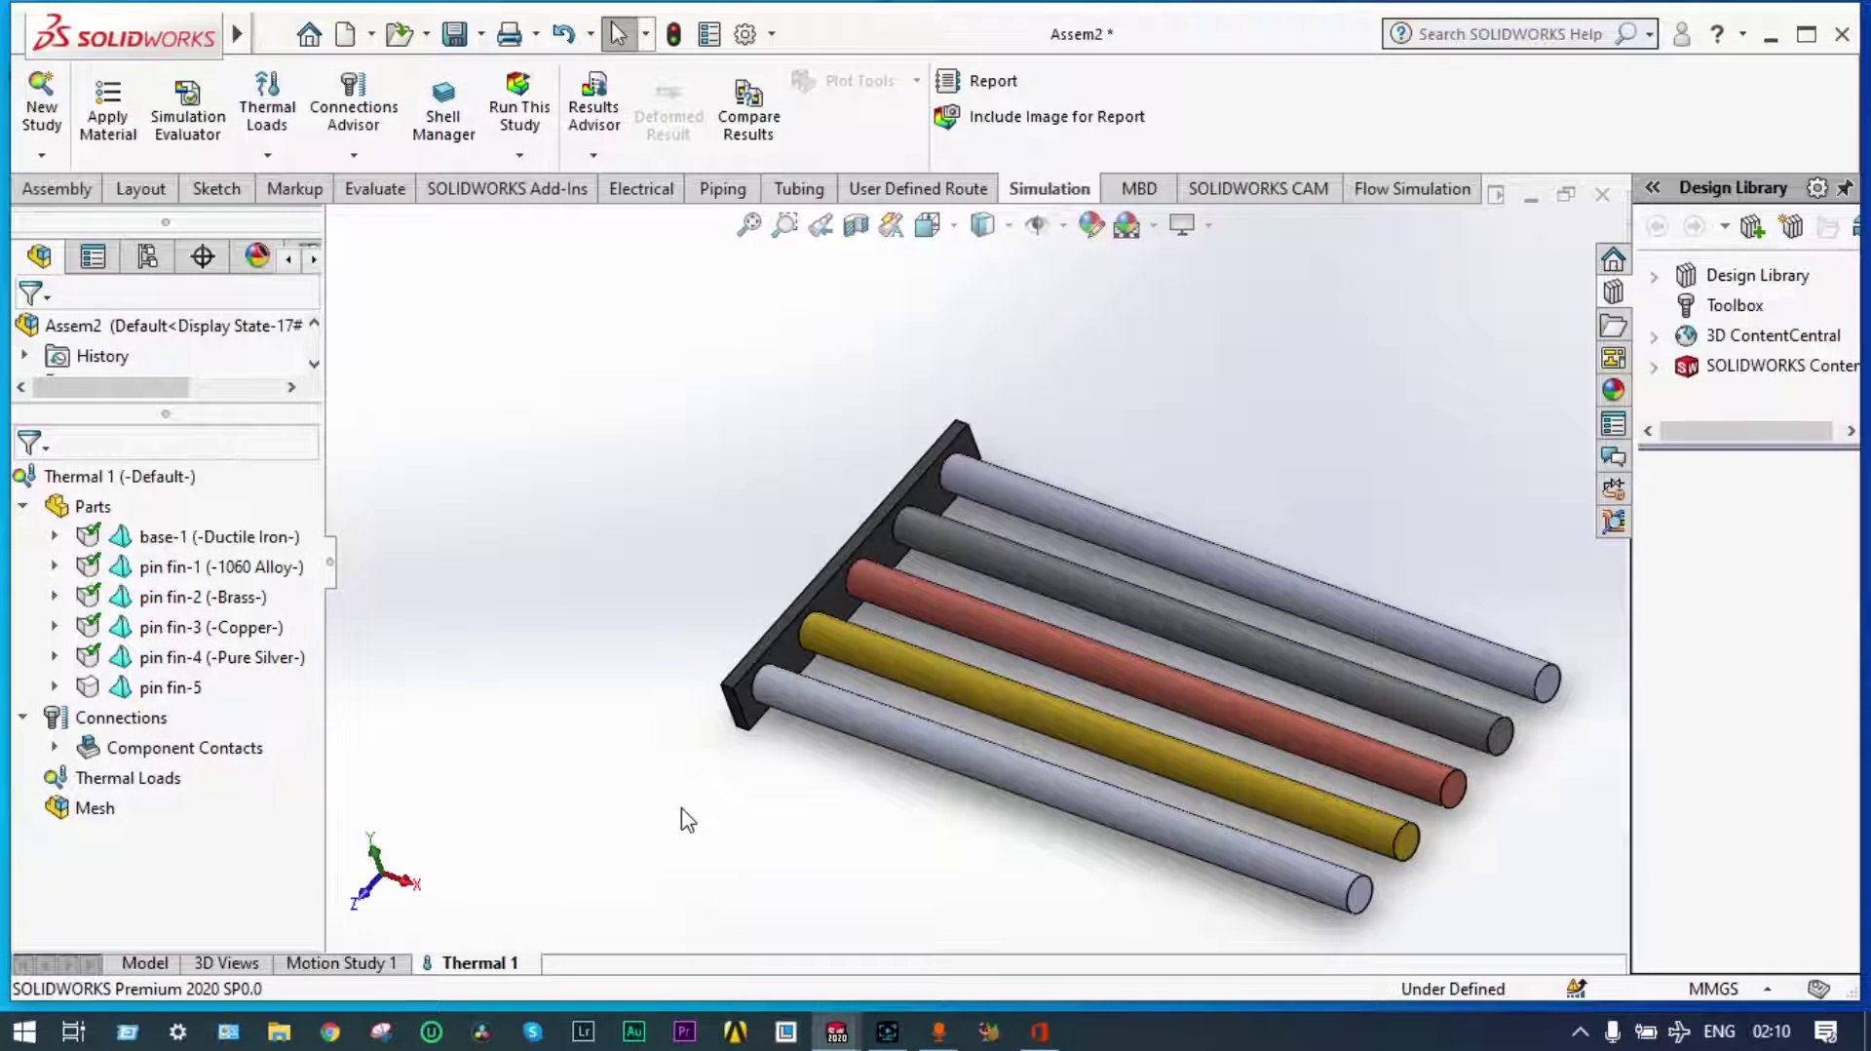
Assign Nickel from the Other Metals category to the fifth pin fin, pin fin-5, in the thermal study
{"action": "right_click", "coordinate": [185, 688]}
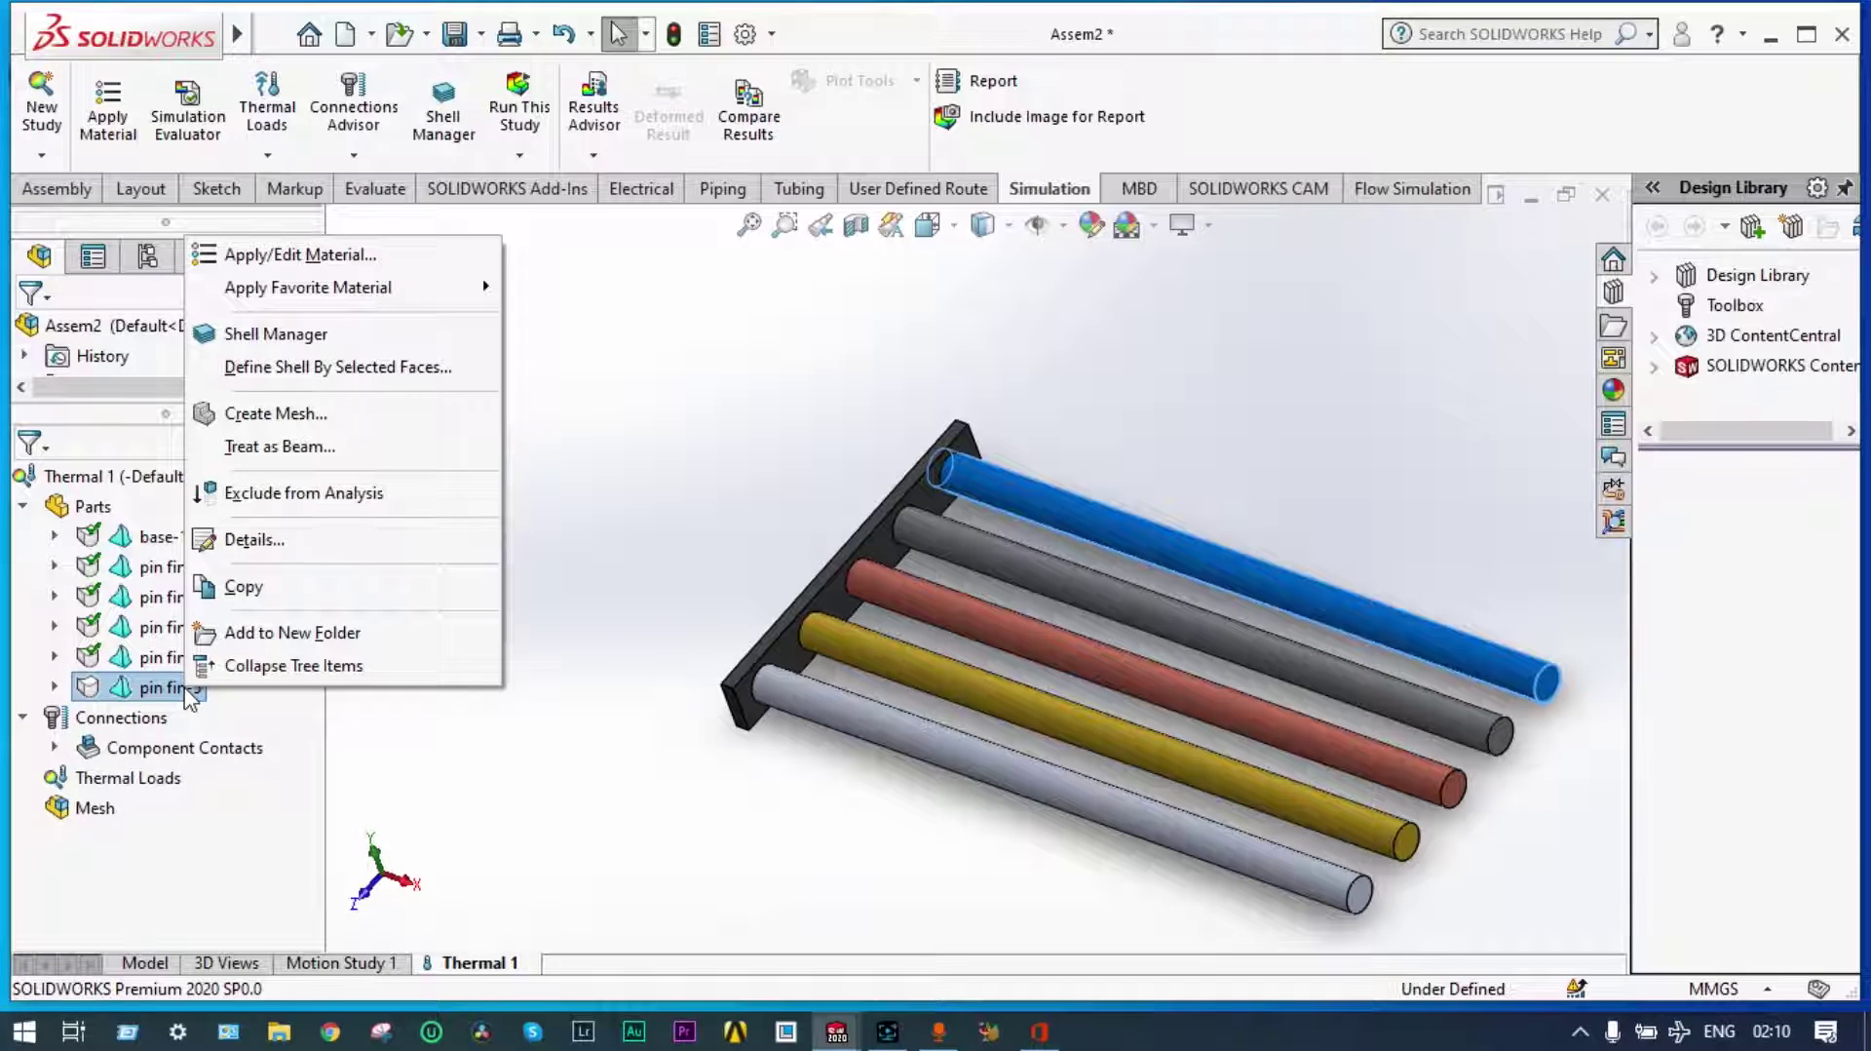
{"action": "left_click", "coordinate": [260, 256]}
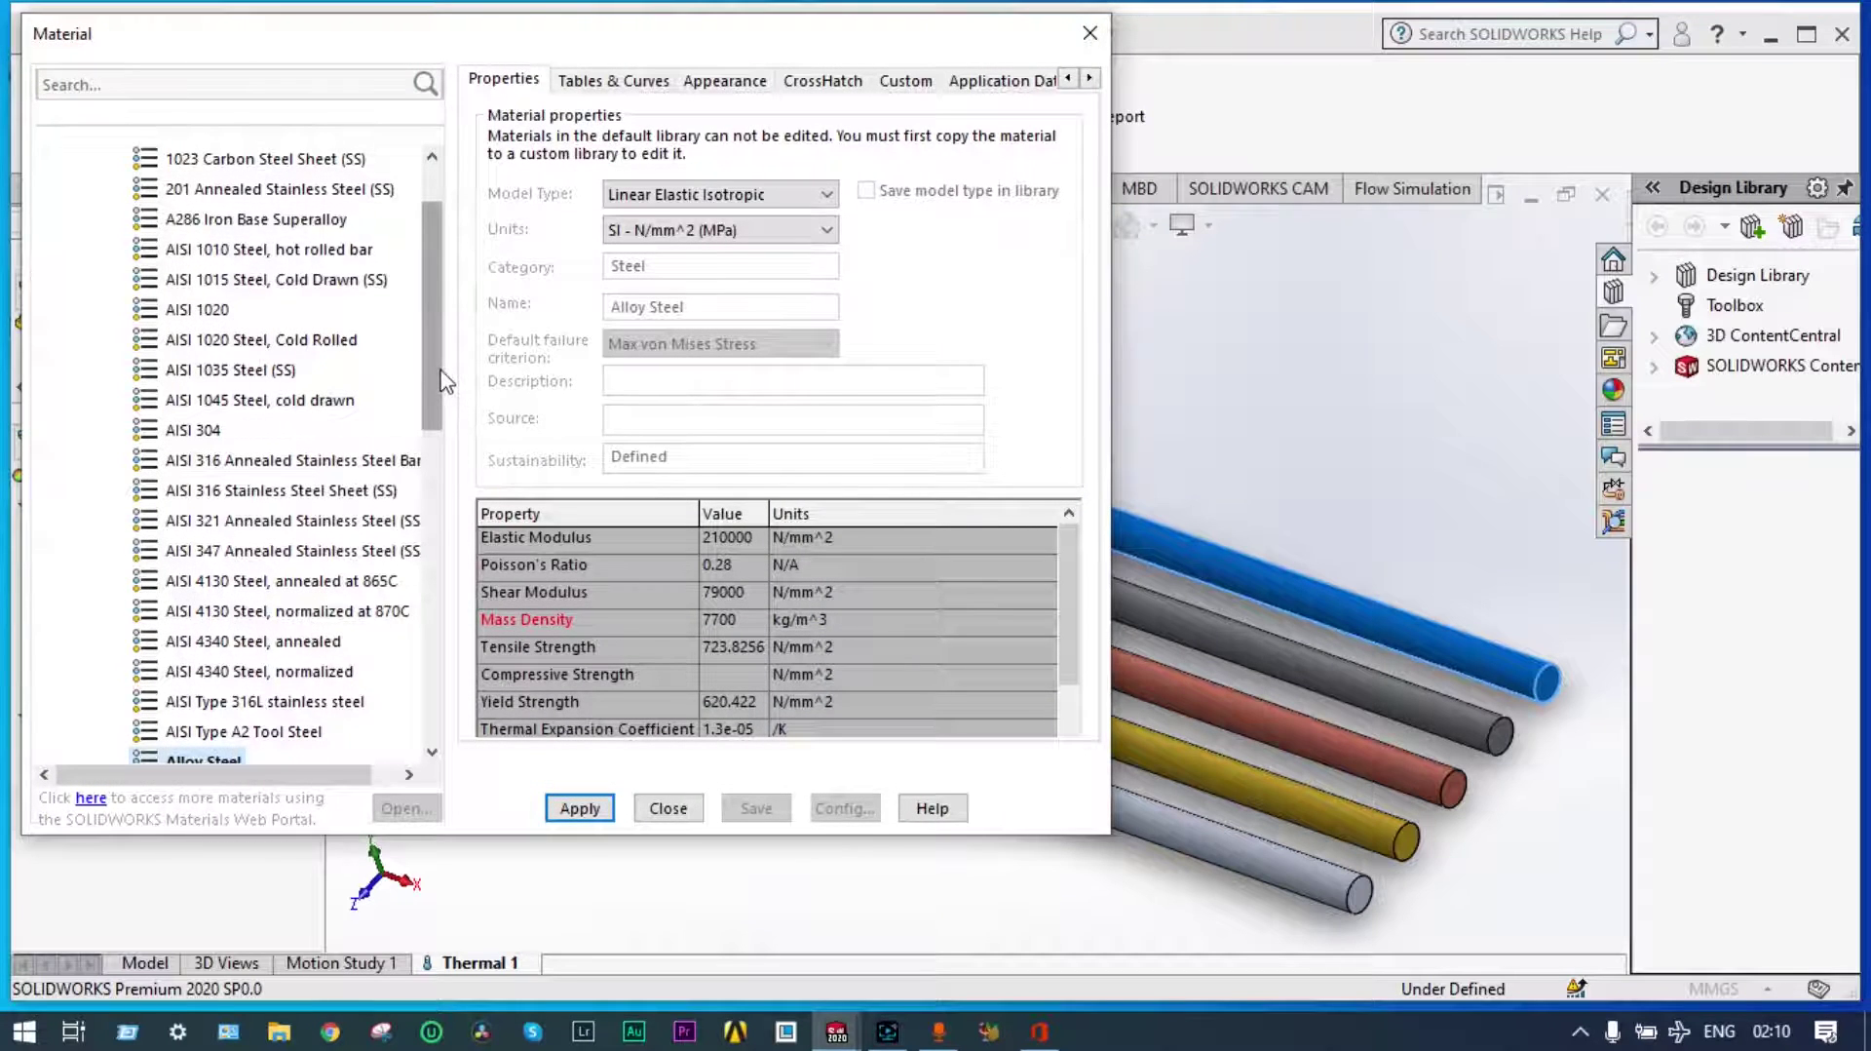
{"action": "scroll", "coordinate": [443, 380], "scroll_direction": "up", "scroll_amount": 1}
{"action": "left_click", "coordinate": [81, 219]}
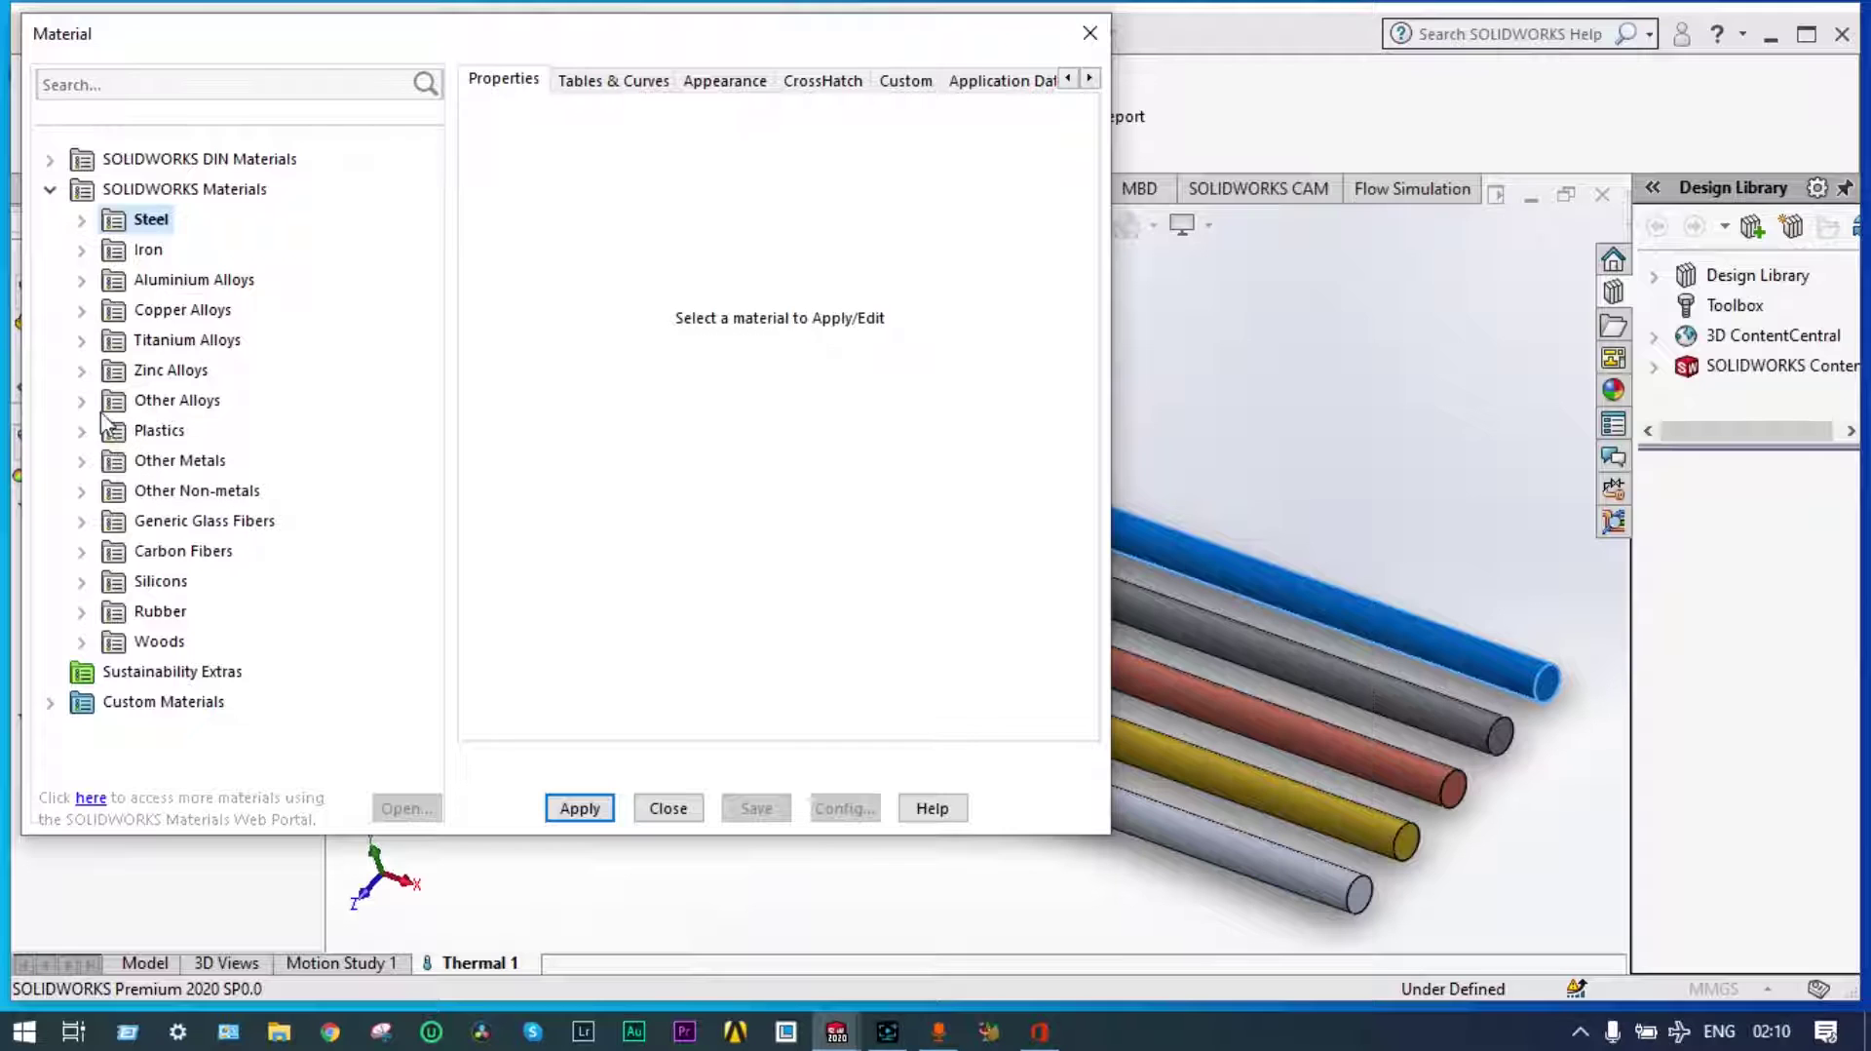
{"action": "left_click", "coordinate": [83, 462]}
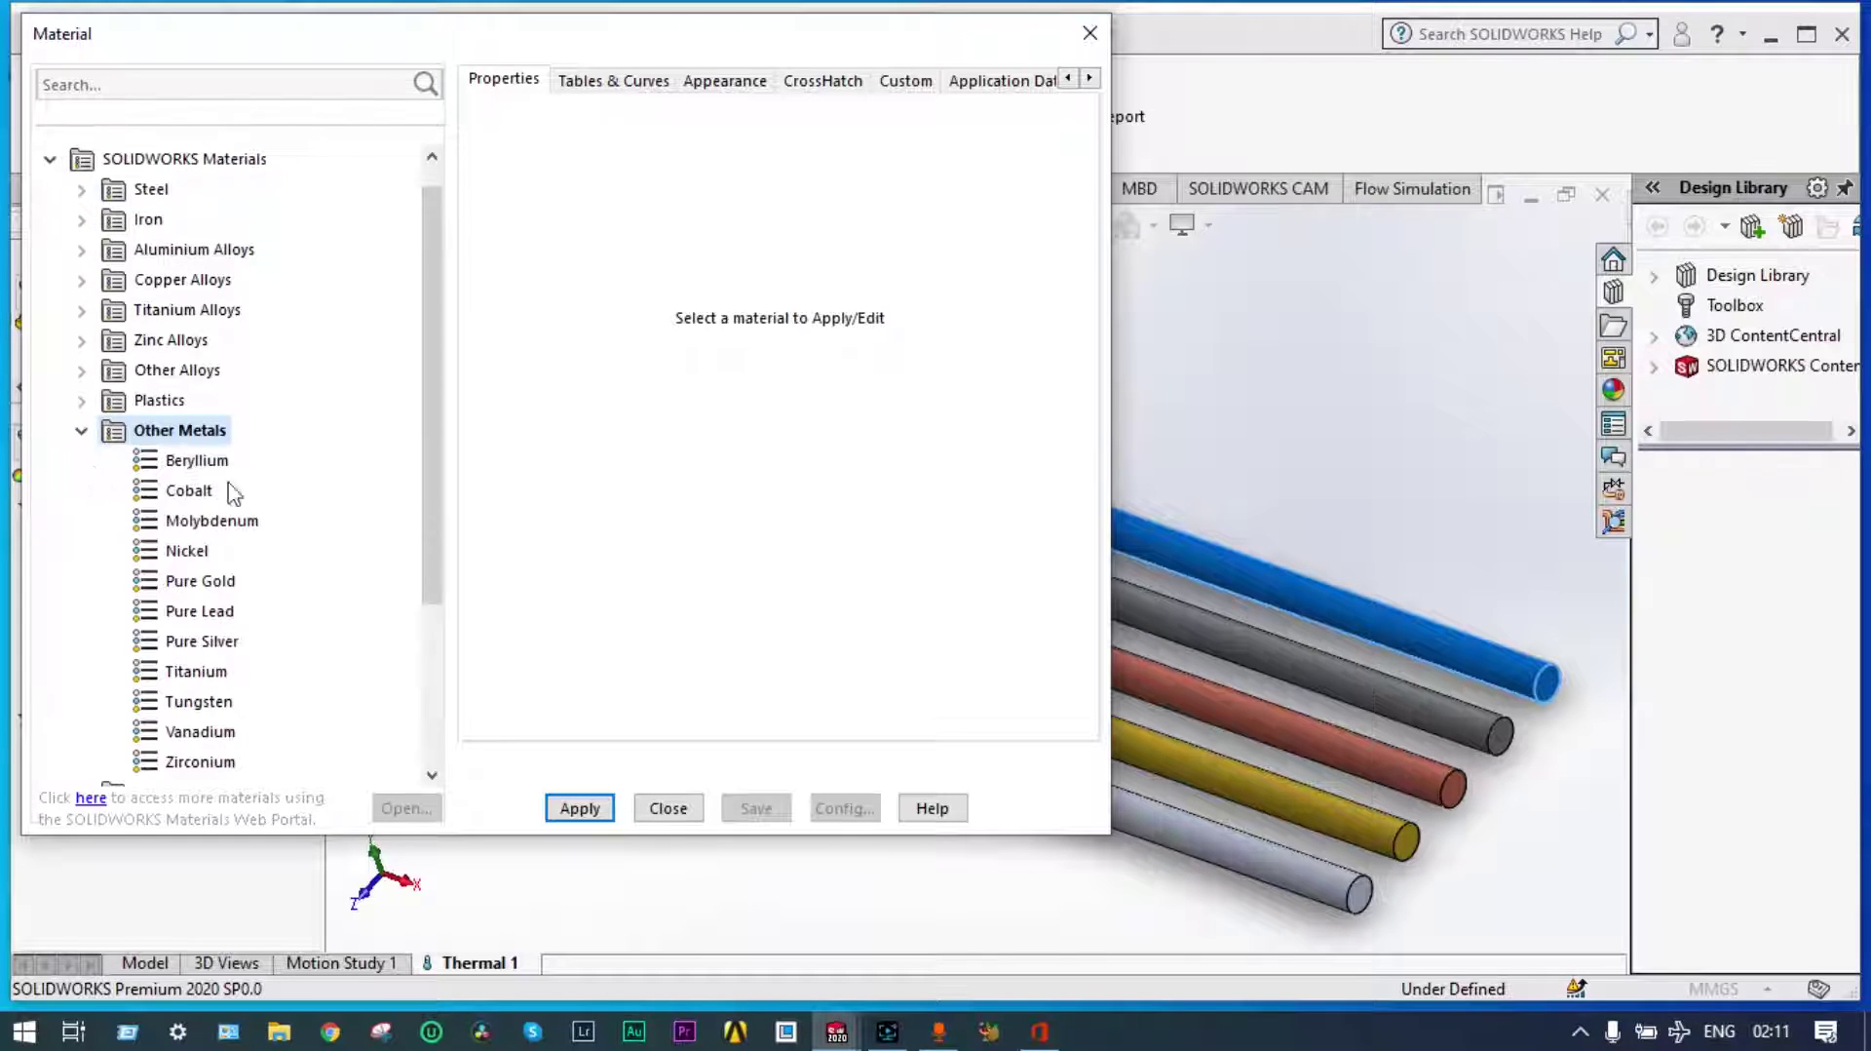
{"action": "left_click", "coordinate": [187, 551]}
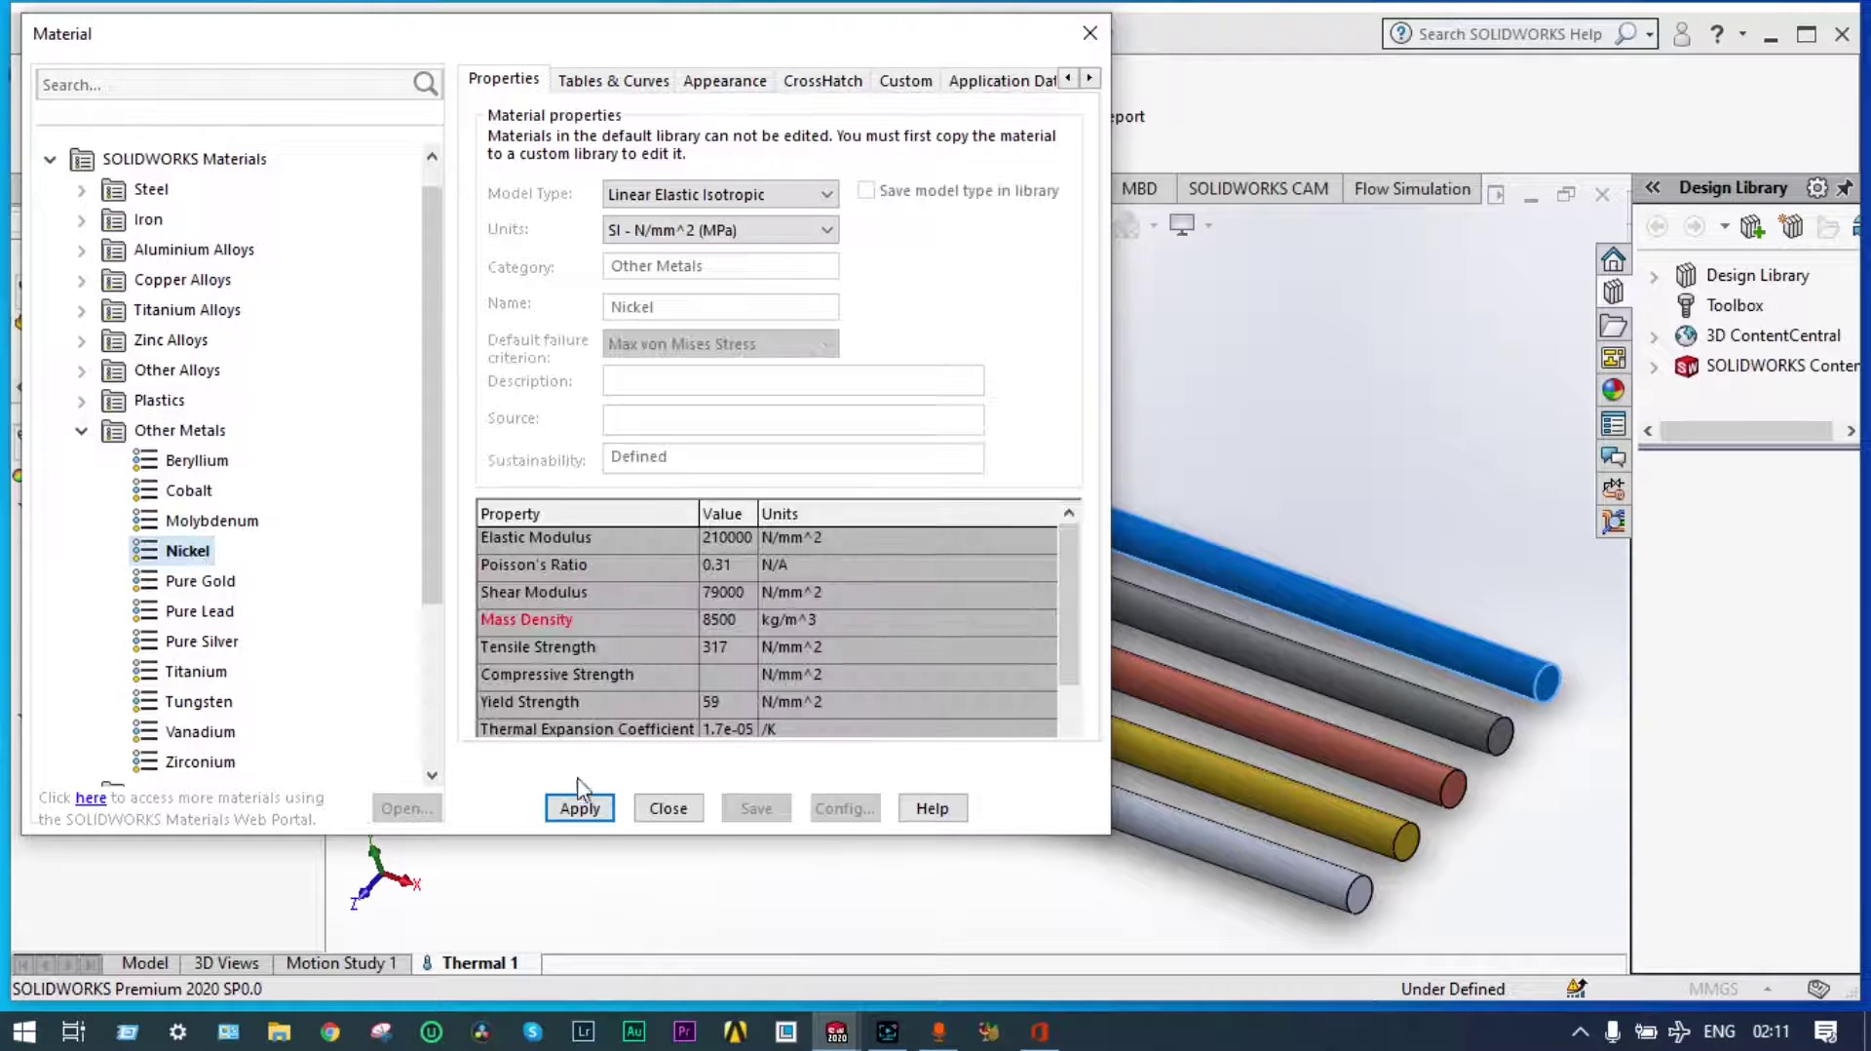
{"action": "left_click", "coordinate": [580, 807]}
{"action": "left_click", "coordinate": [669, 808]}
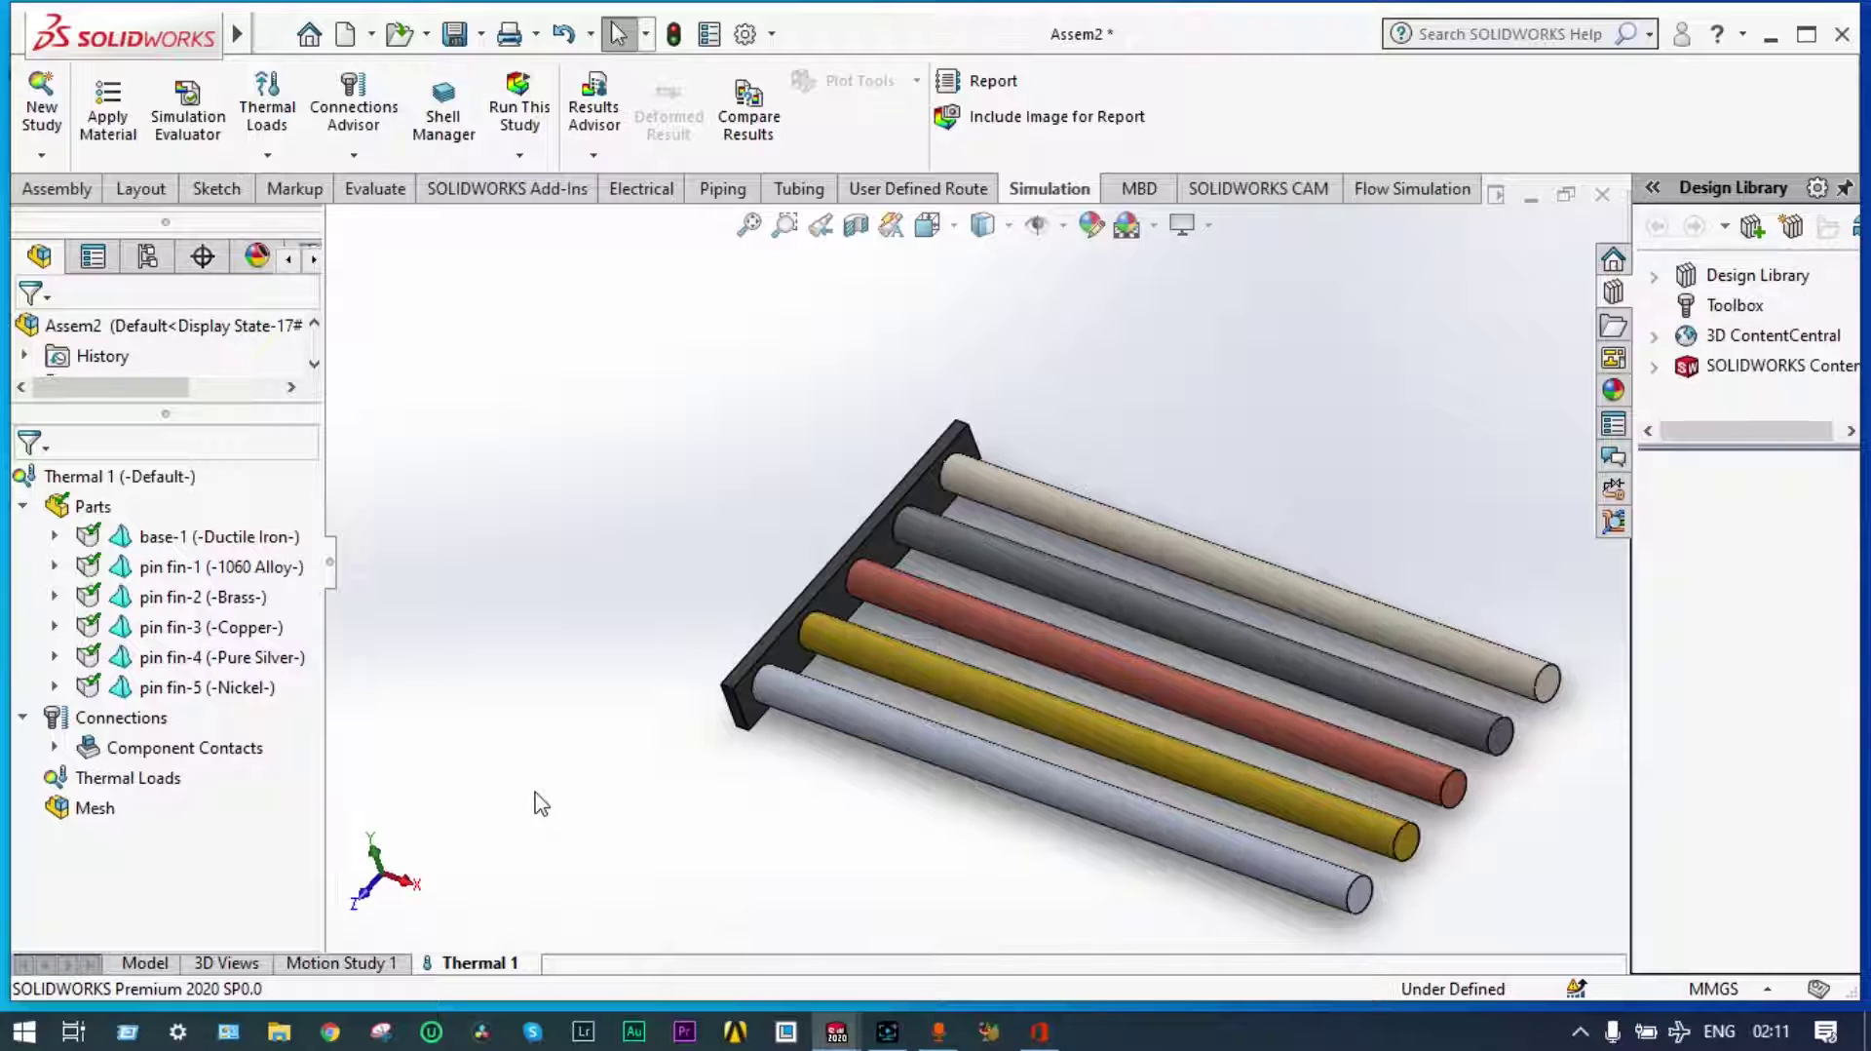
Examine the base plate and the five pin fins from different angles and distances
{"action": "middle_click_drag", "start_coordinate": [733, 611], "coordinate": [803, 529]}
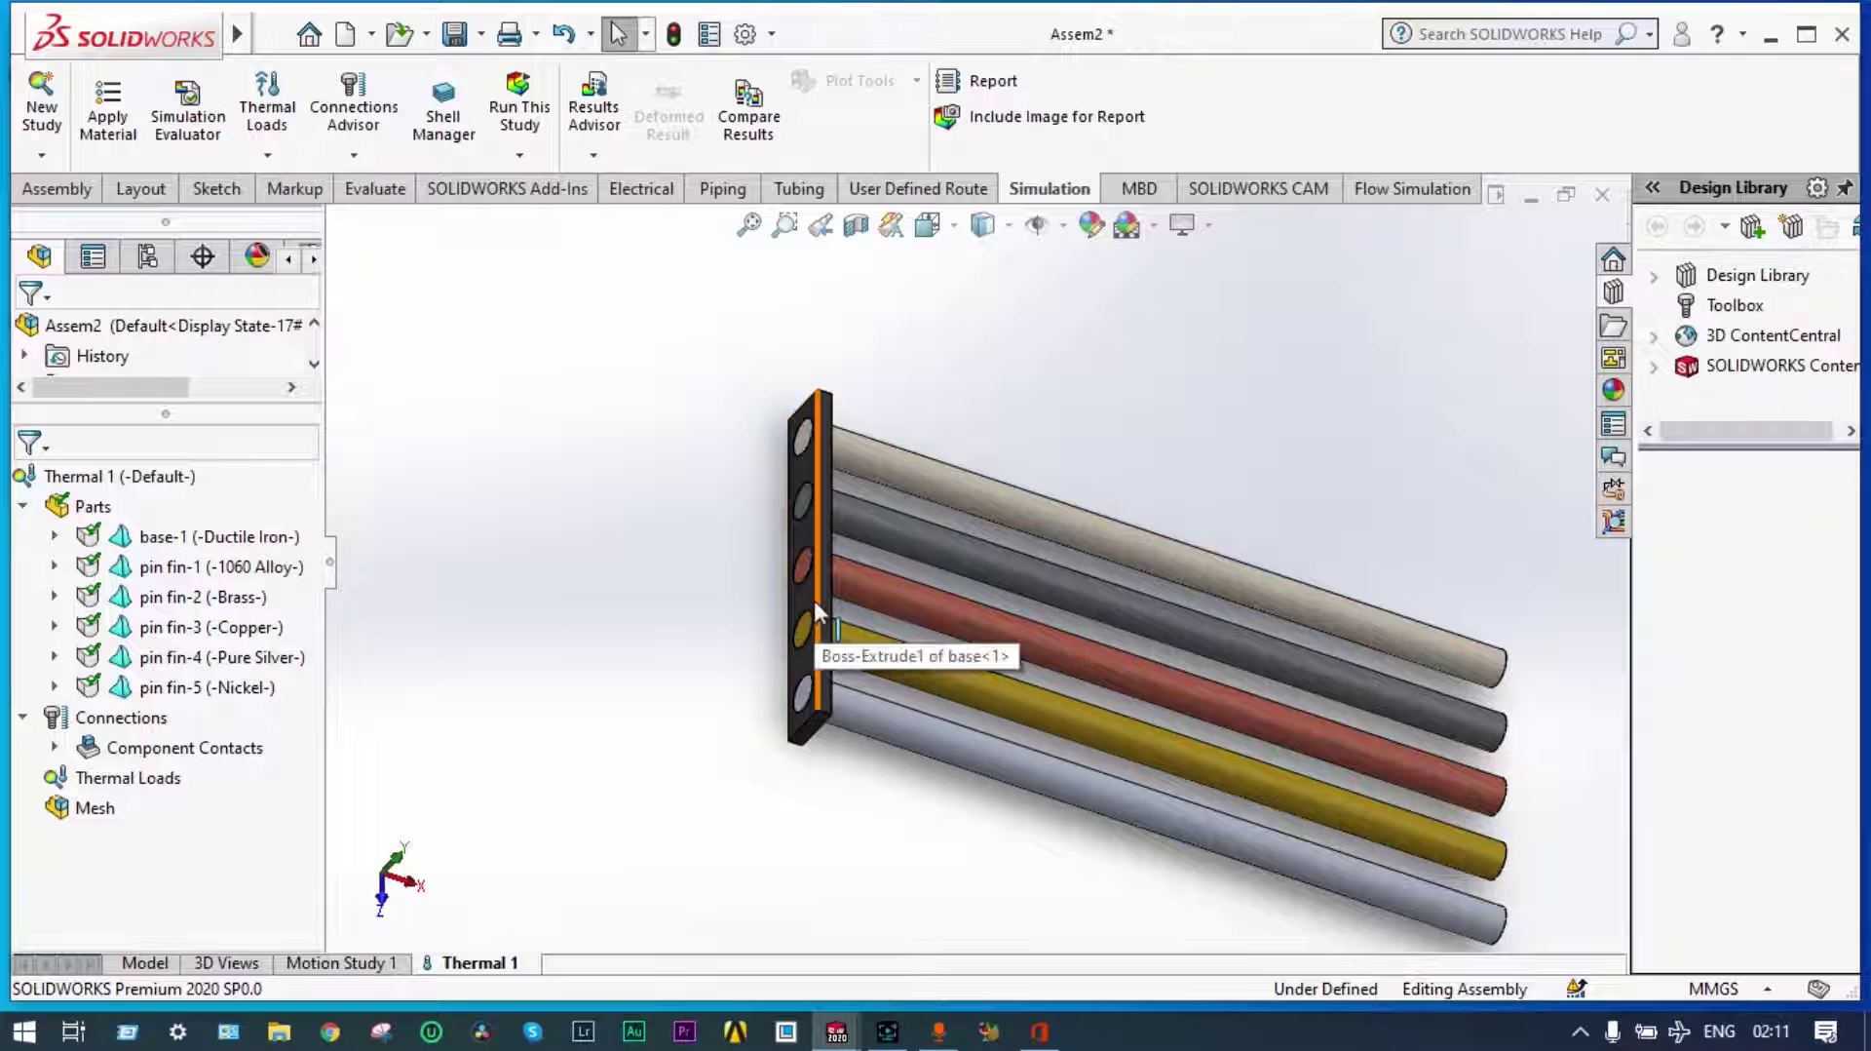
{"action": "middle_click_drag", "start_coordinate": [773, 633], "coordinate": [702, 618]}
{"action": "scroll", "coordinate": [798, 618], "scroll_direction": "down", "scroll_amount": 2}
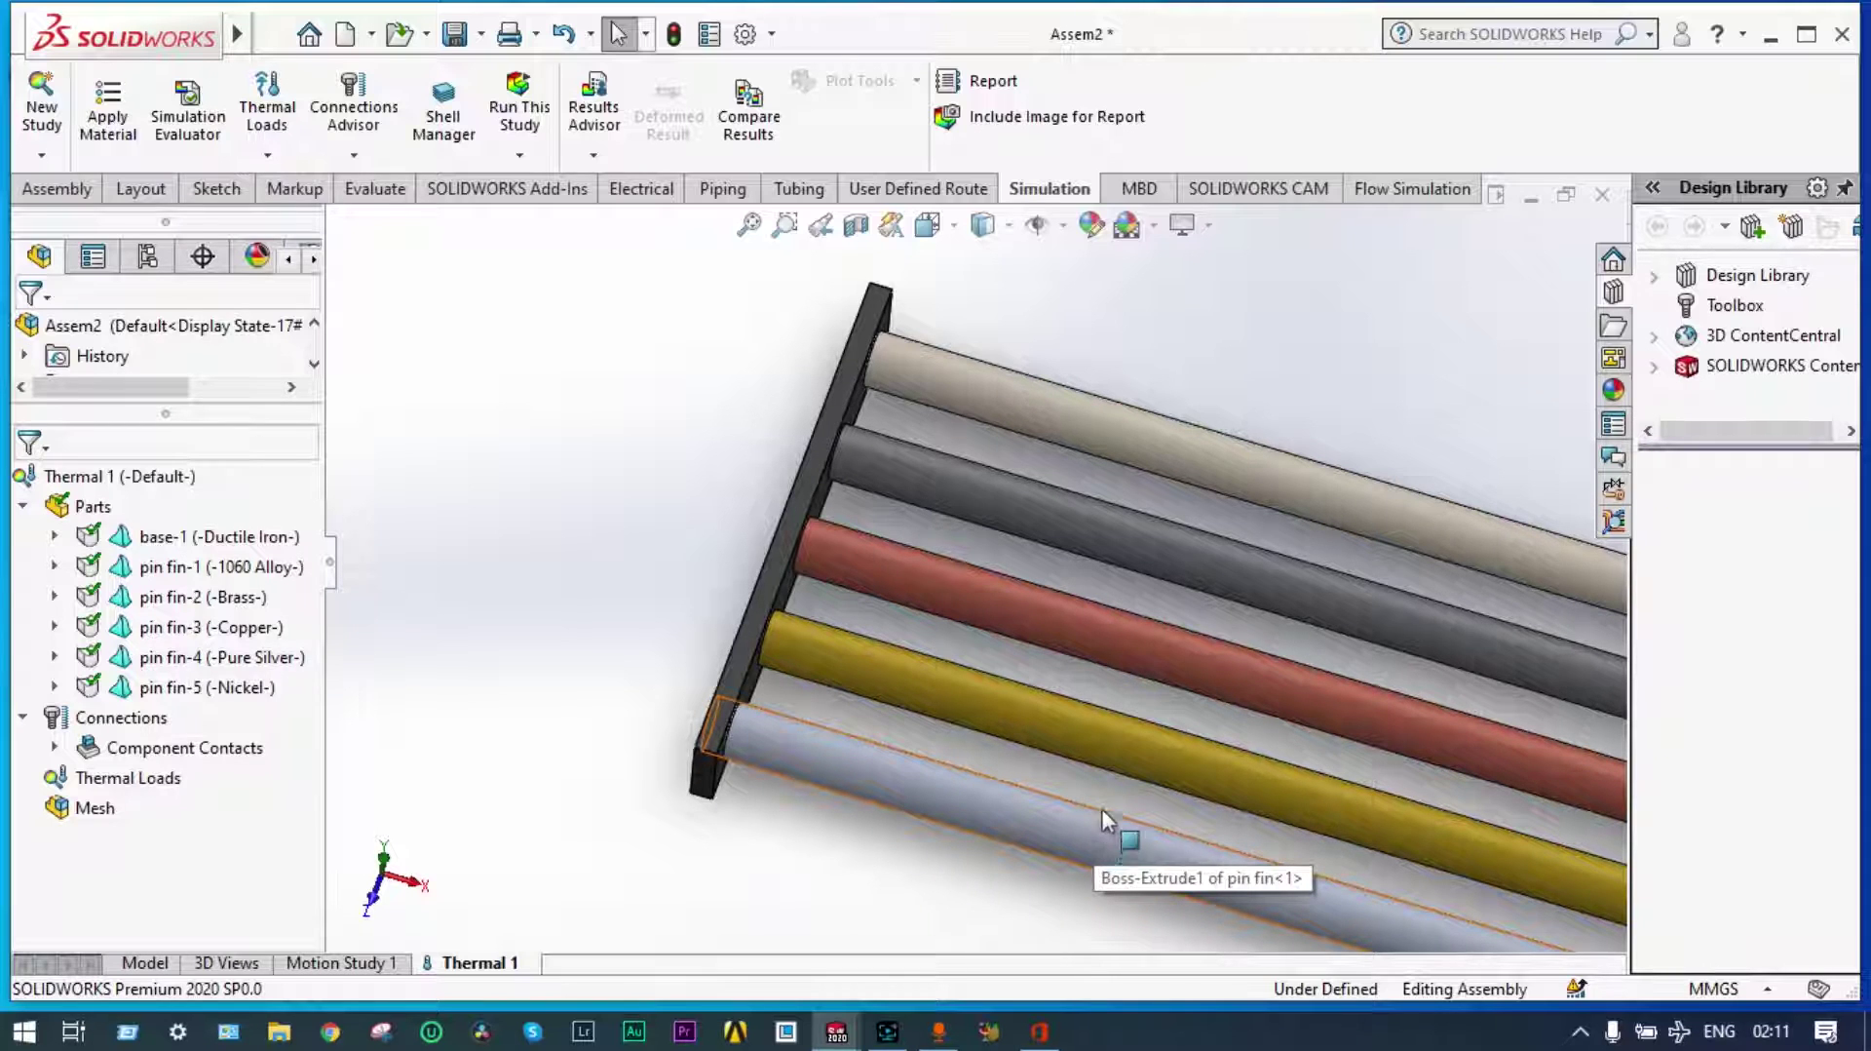
{"action": "scroll", "coordinate": [1099, 819], "scroll_direction": "up", "scroll_amount": 2}
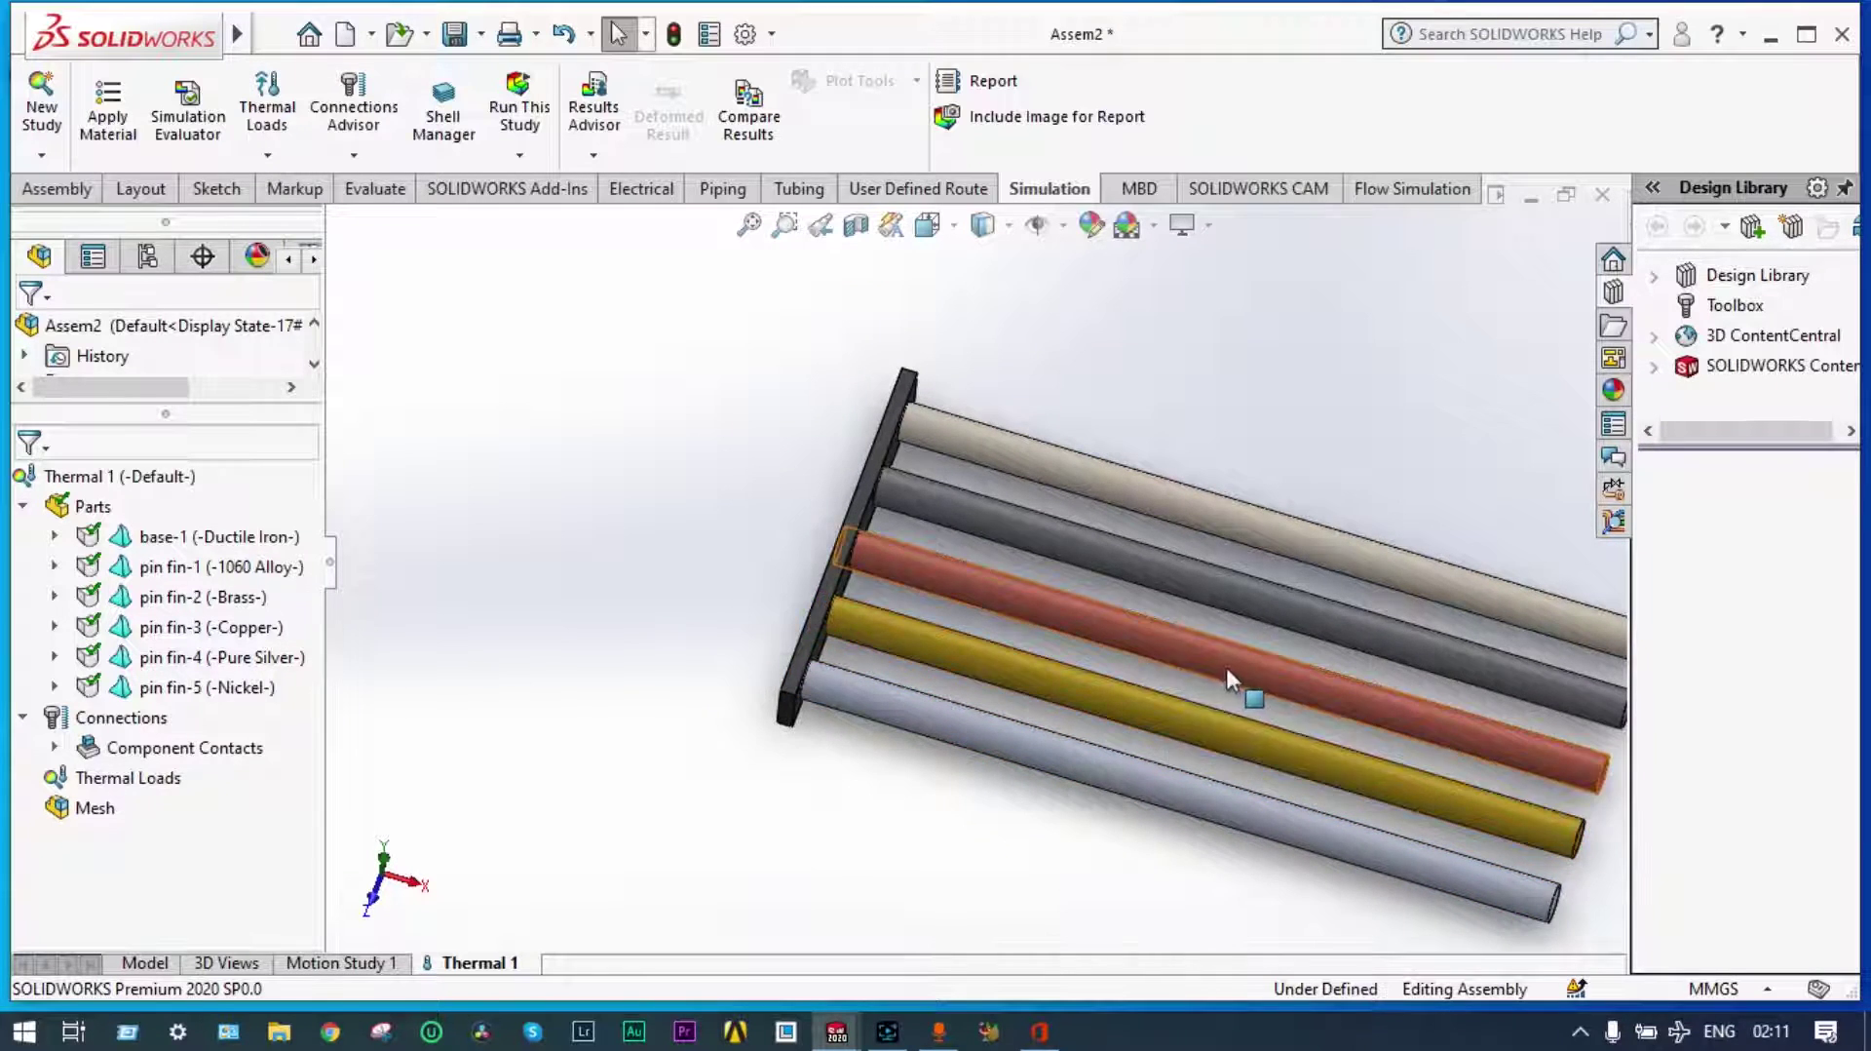
{"action": "scroll", "coordinate": [1219, 669], "scroll_direction": "down", "scroll_amount": 1}
{"action": "scroll", "coordinate": [1218, 671], "scroll_direction": "up", "scroll_amount": 2}
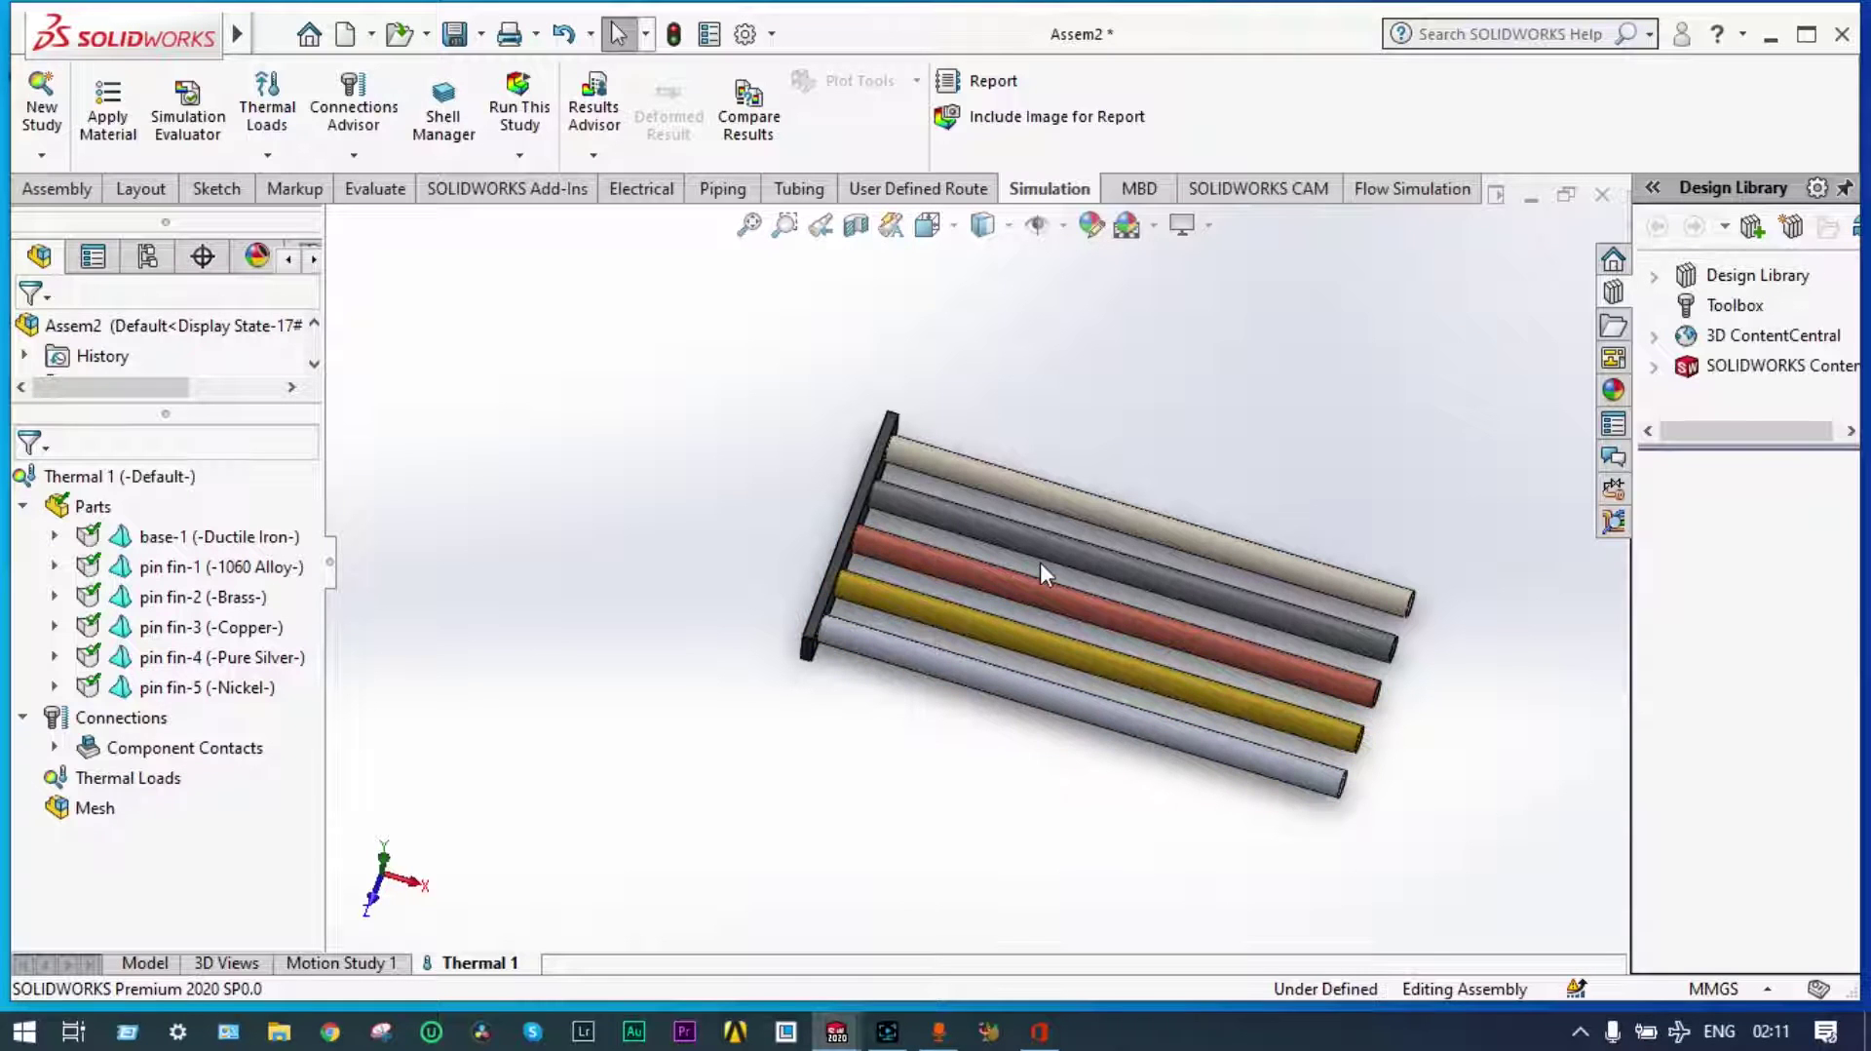
{"action": "scroll", "coordinate": [1067, 448], "scroll_direction": "down", "scroll_amount": 1}
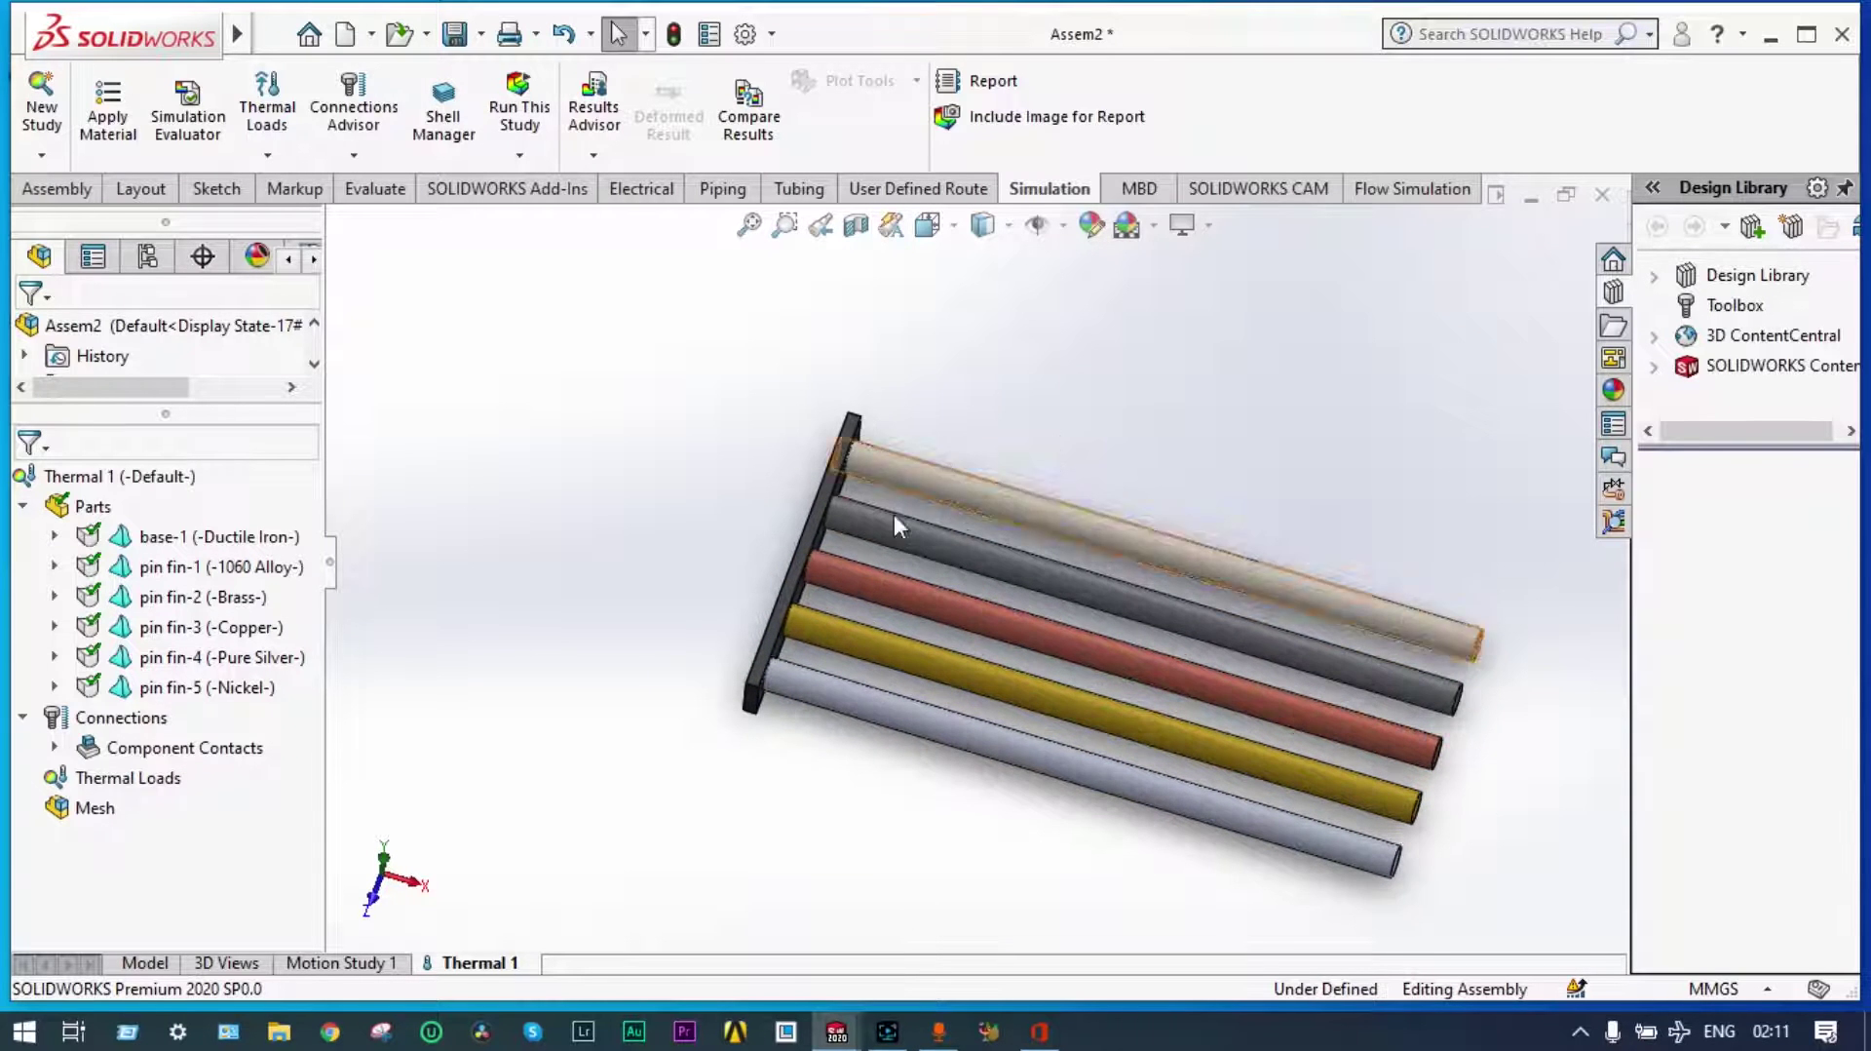
Apply a heat power load of 200 W per item to the outer face of the base plate
{"action": "right_click", "coordinate": [141, 786]}
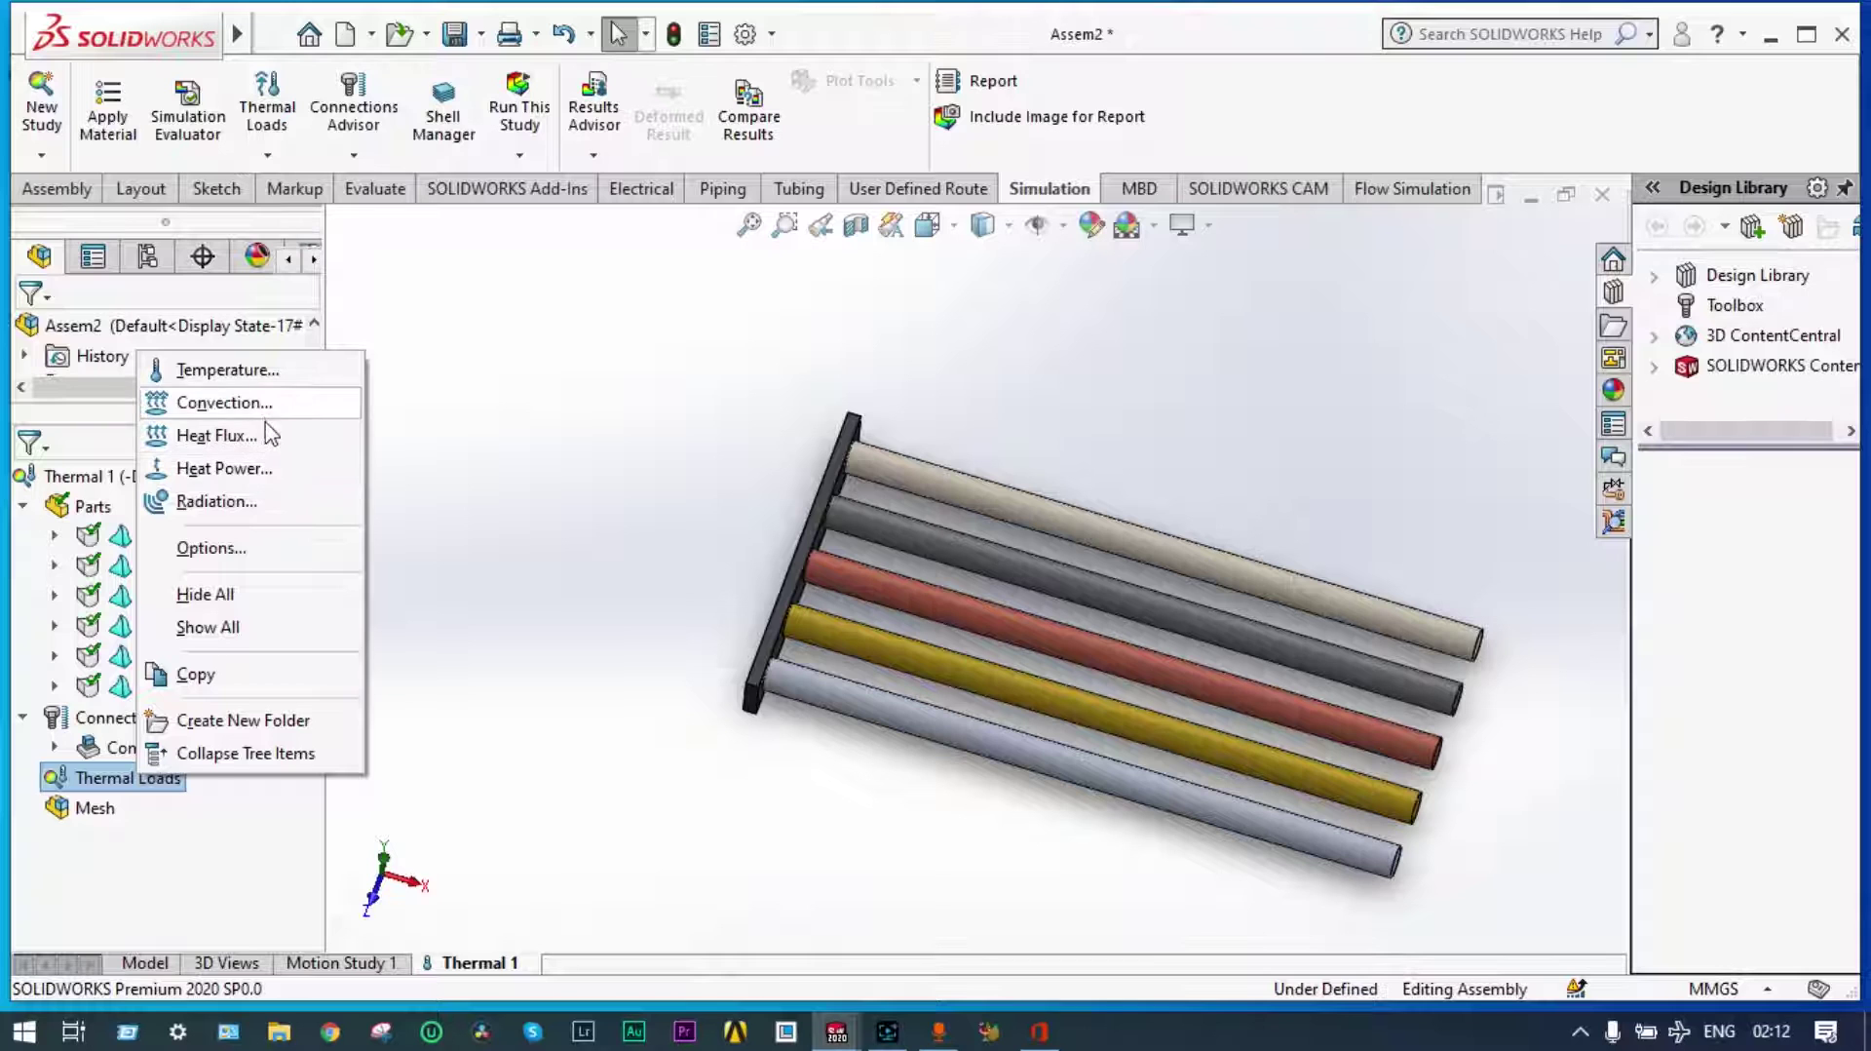
{"action": "left_click", "coordinate": [269, 469]}
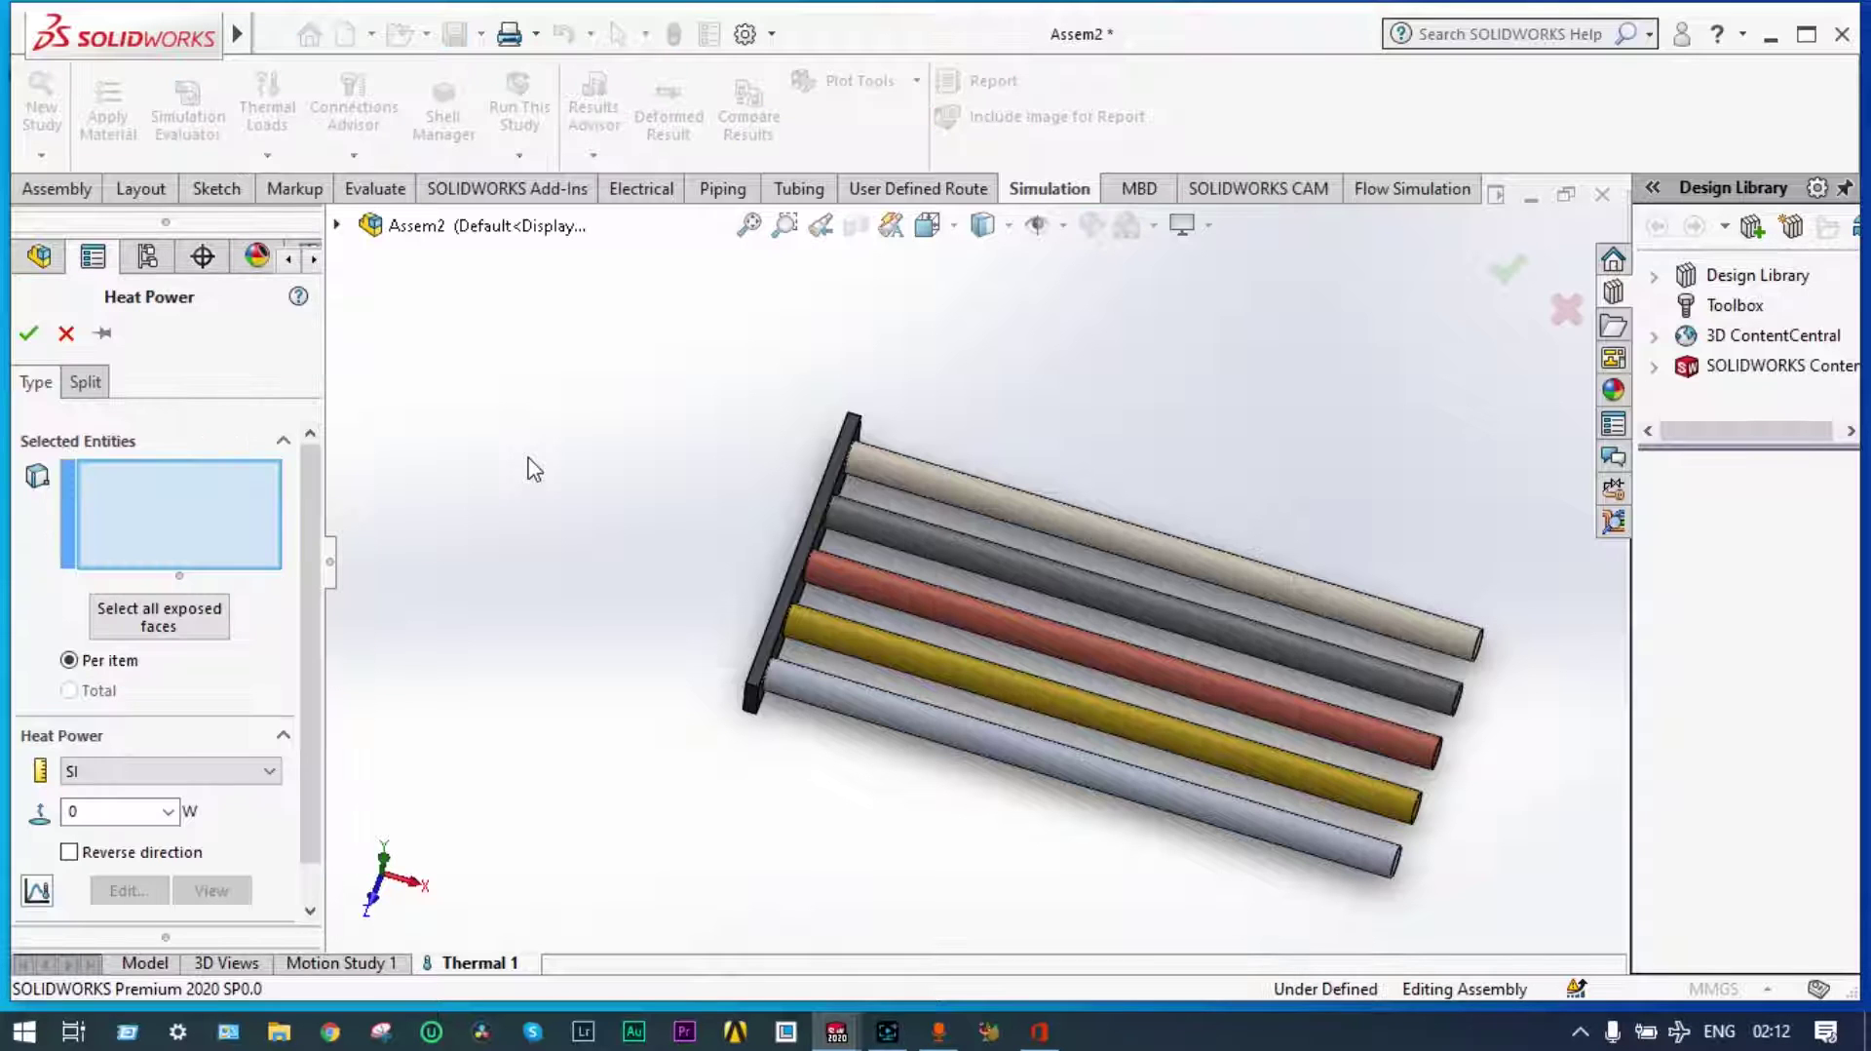
{"action": "middle_click_drag", "start_coordinate": [526, 469], "coordinate": [646, 530]}
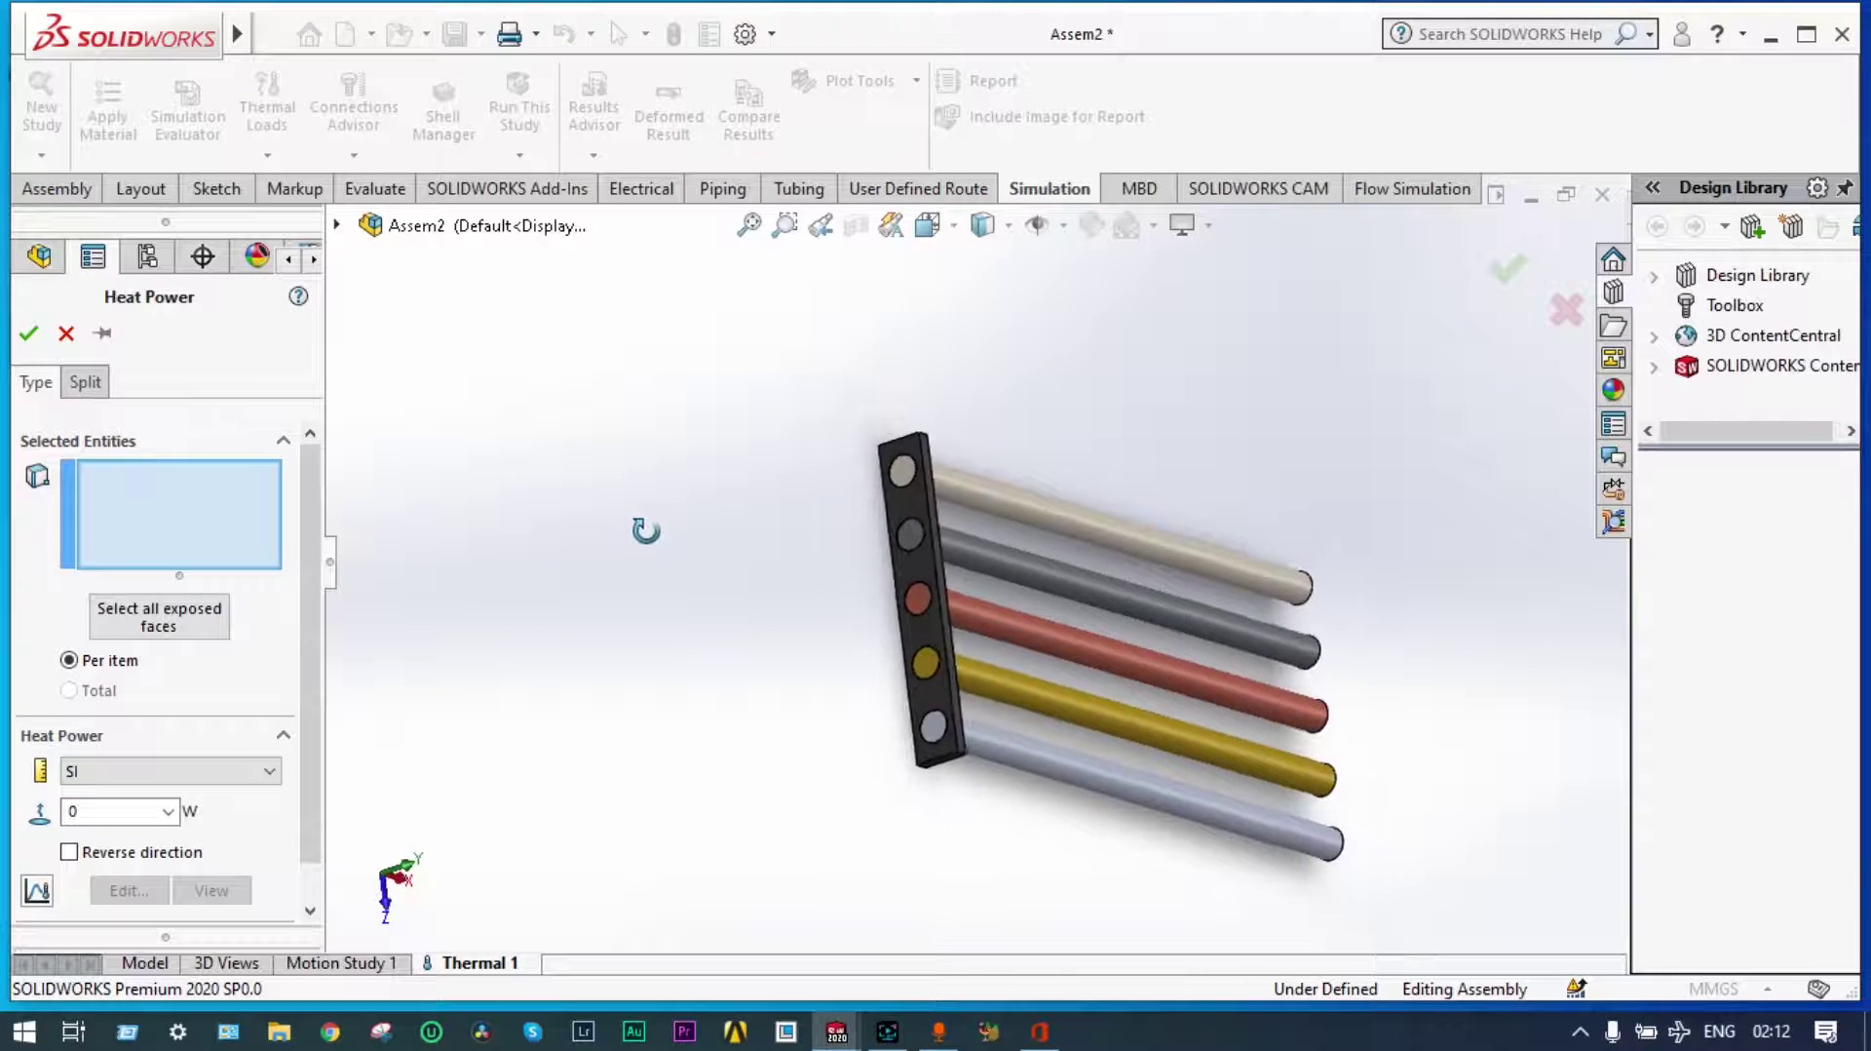
{"action": "left_click", "coordinate": [926, 558]}
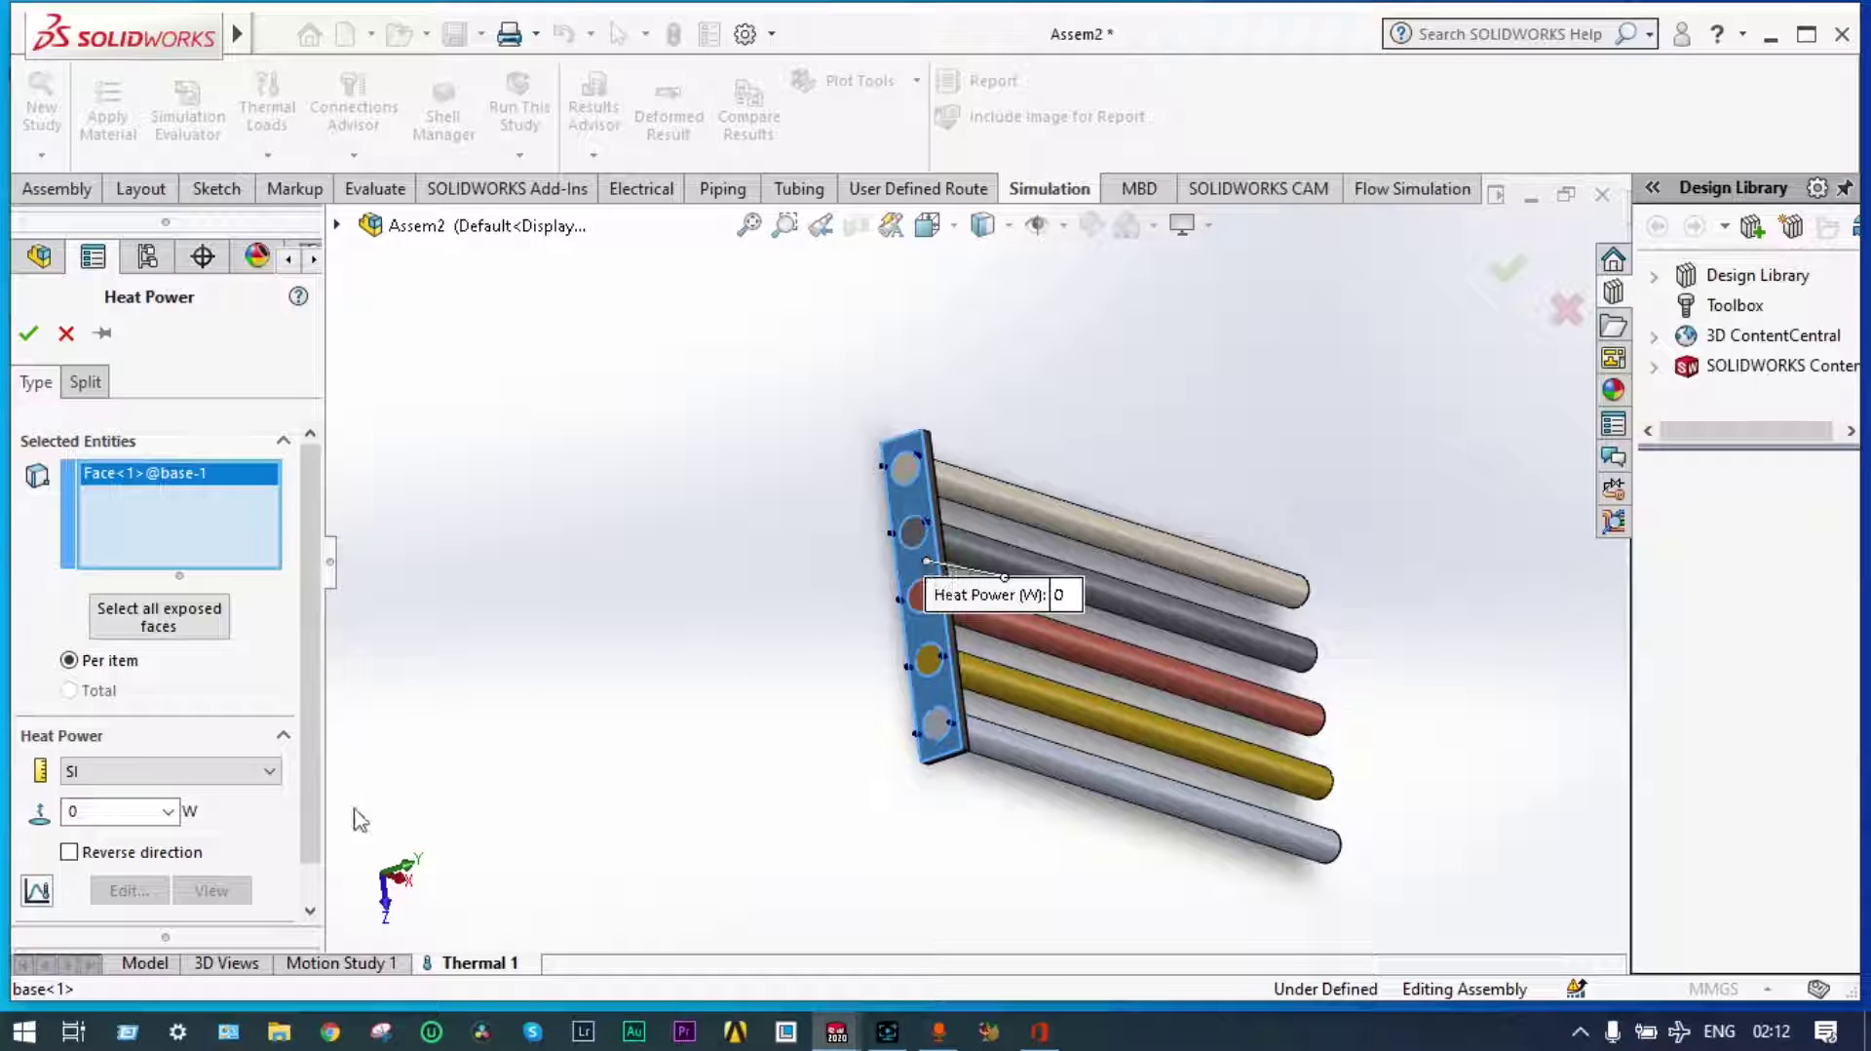
{"action": "double_click", "coordinate": [72, 812]}
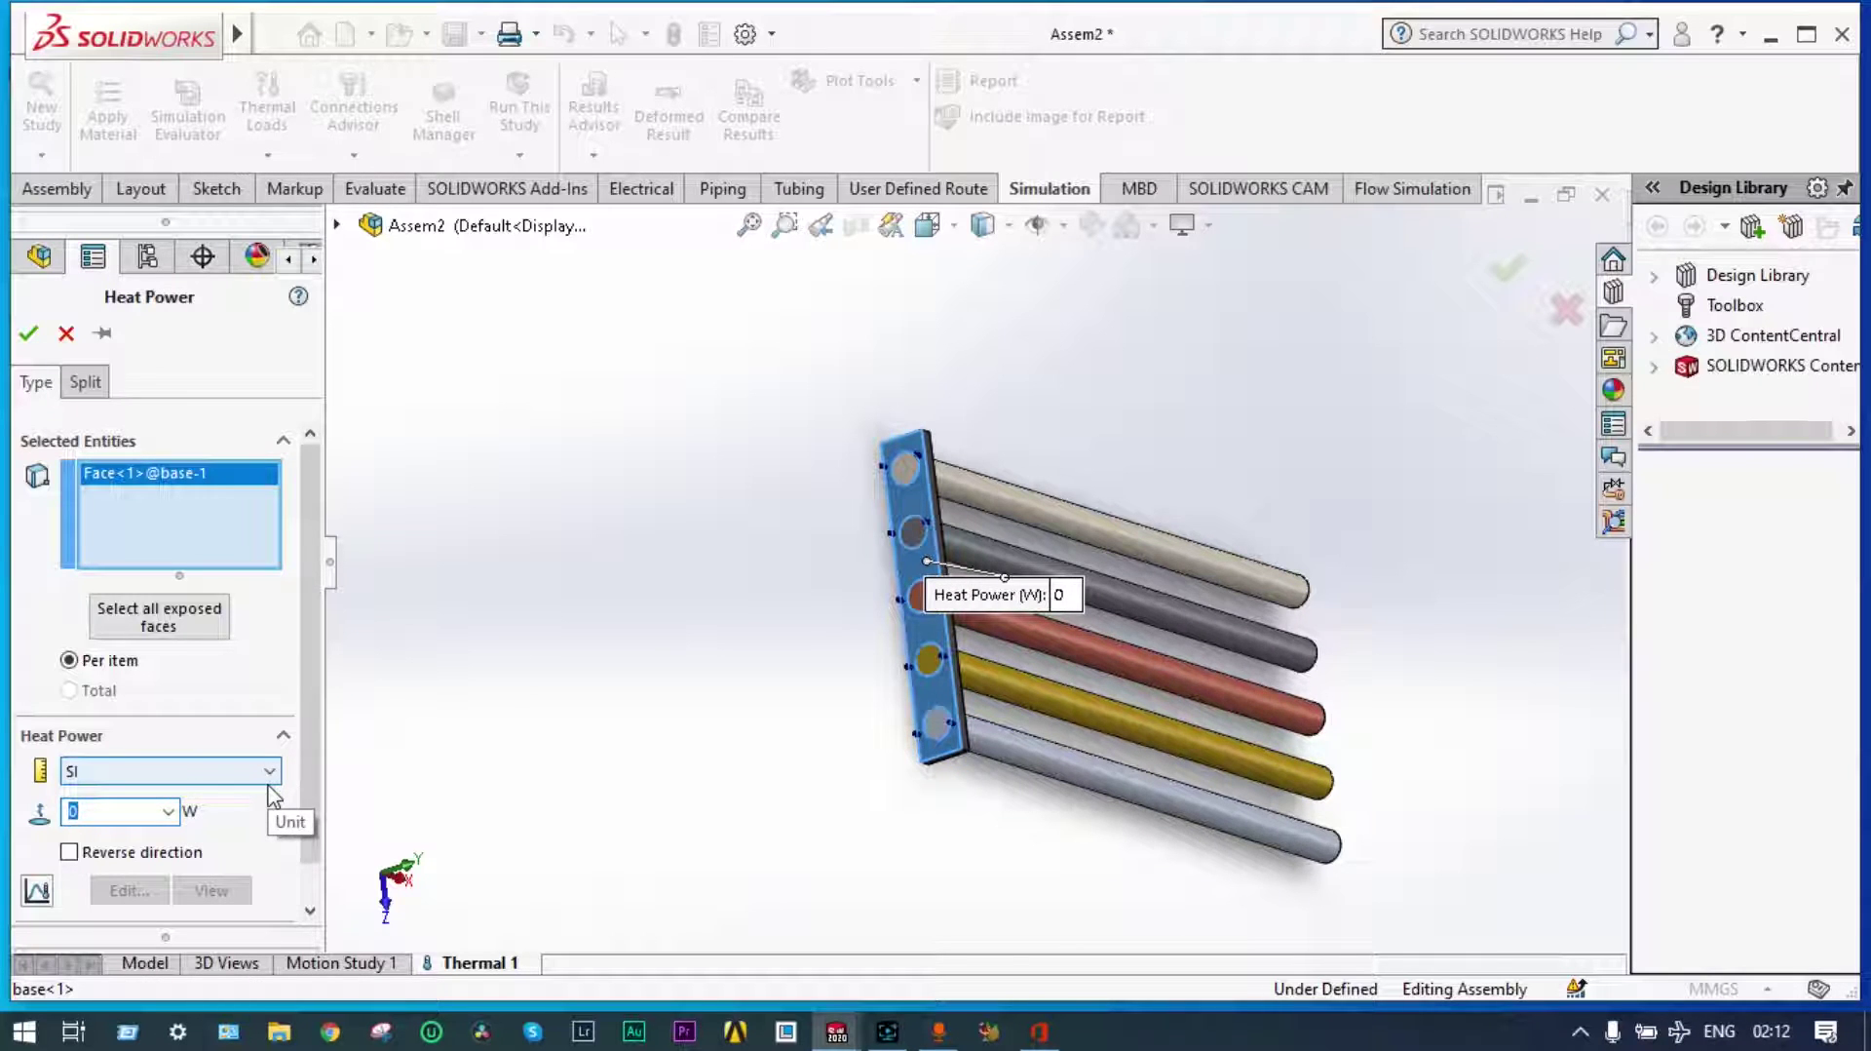
{"action": "type", "text": "20"}
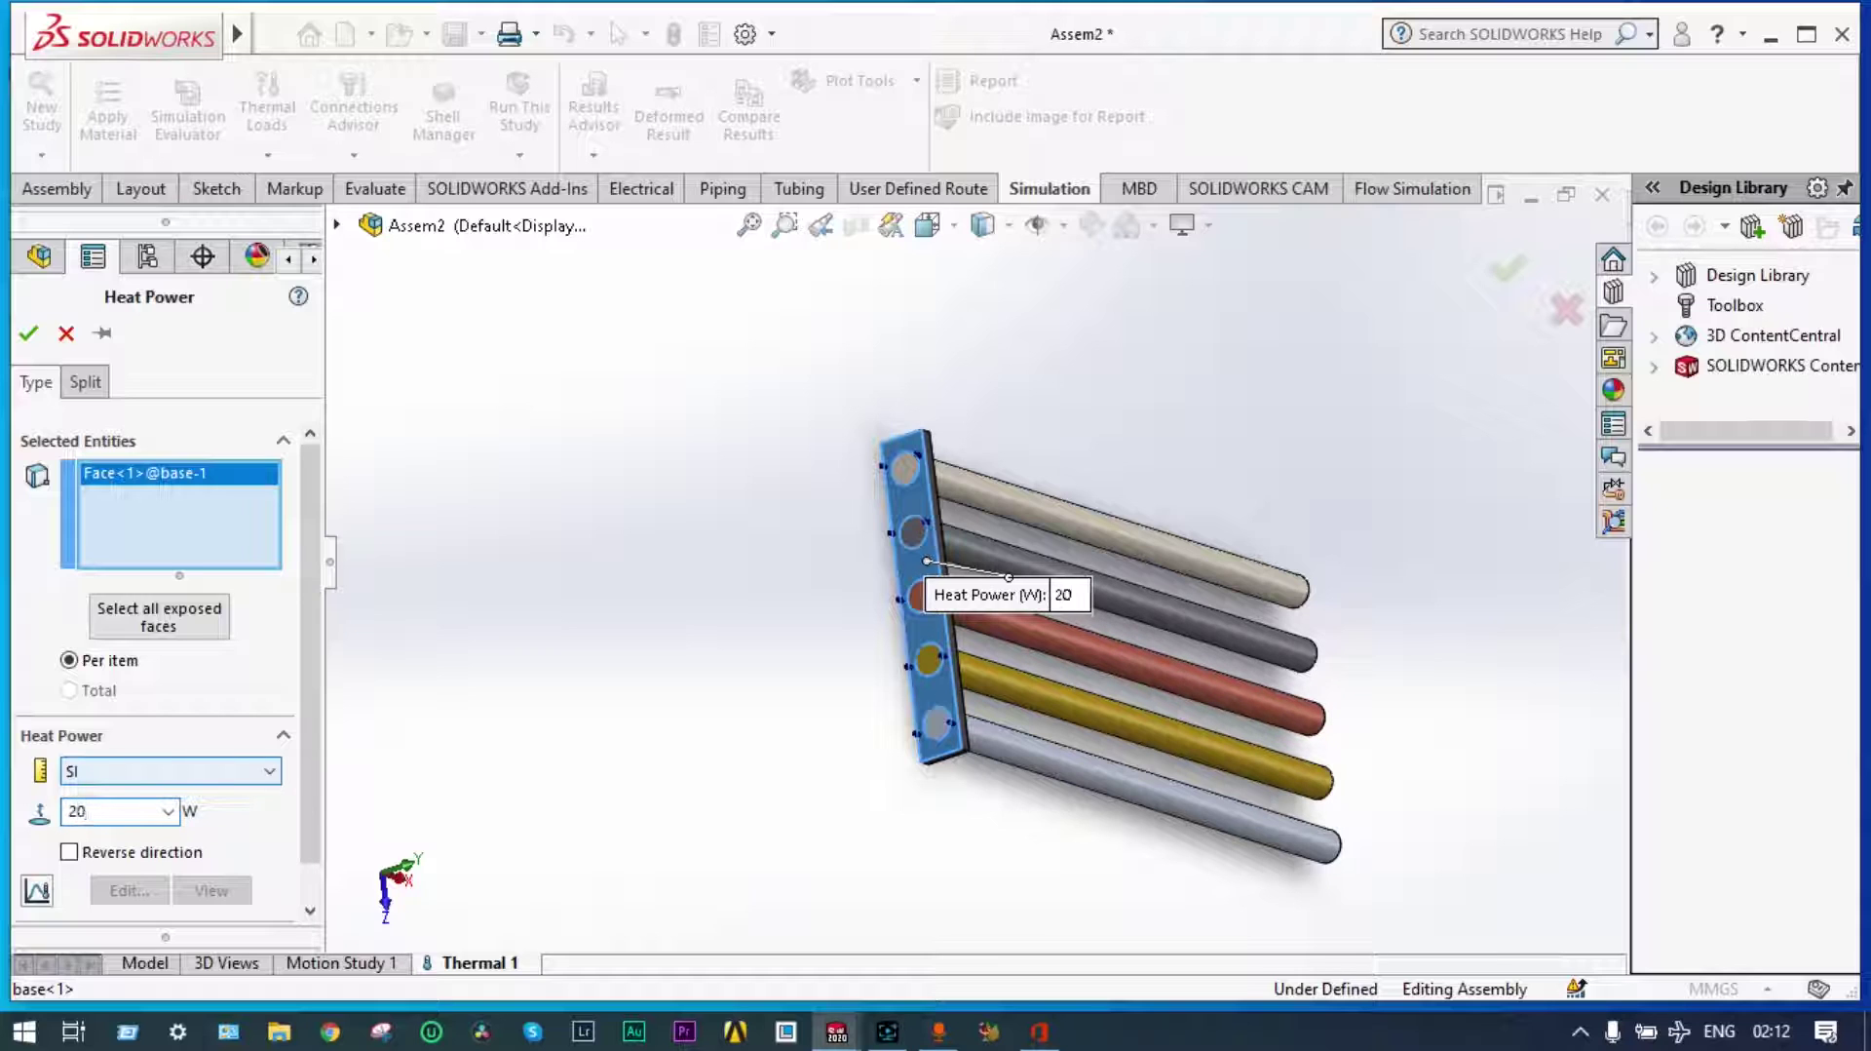
{"action": "type", "text": "0"}
{"action": "scroll", "coordinate": [284, 772], "scroll_direction": "down", "scroll_amount": 2}
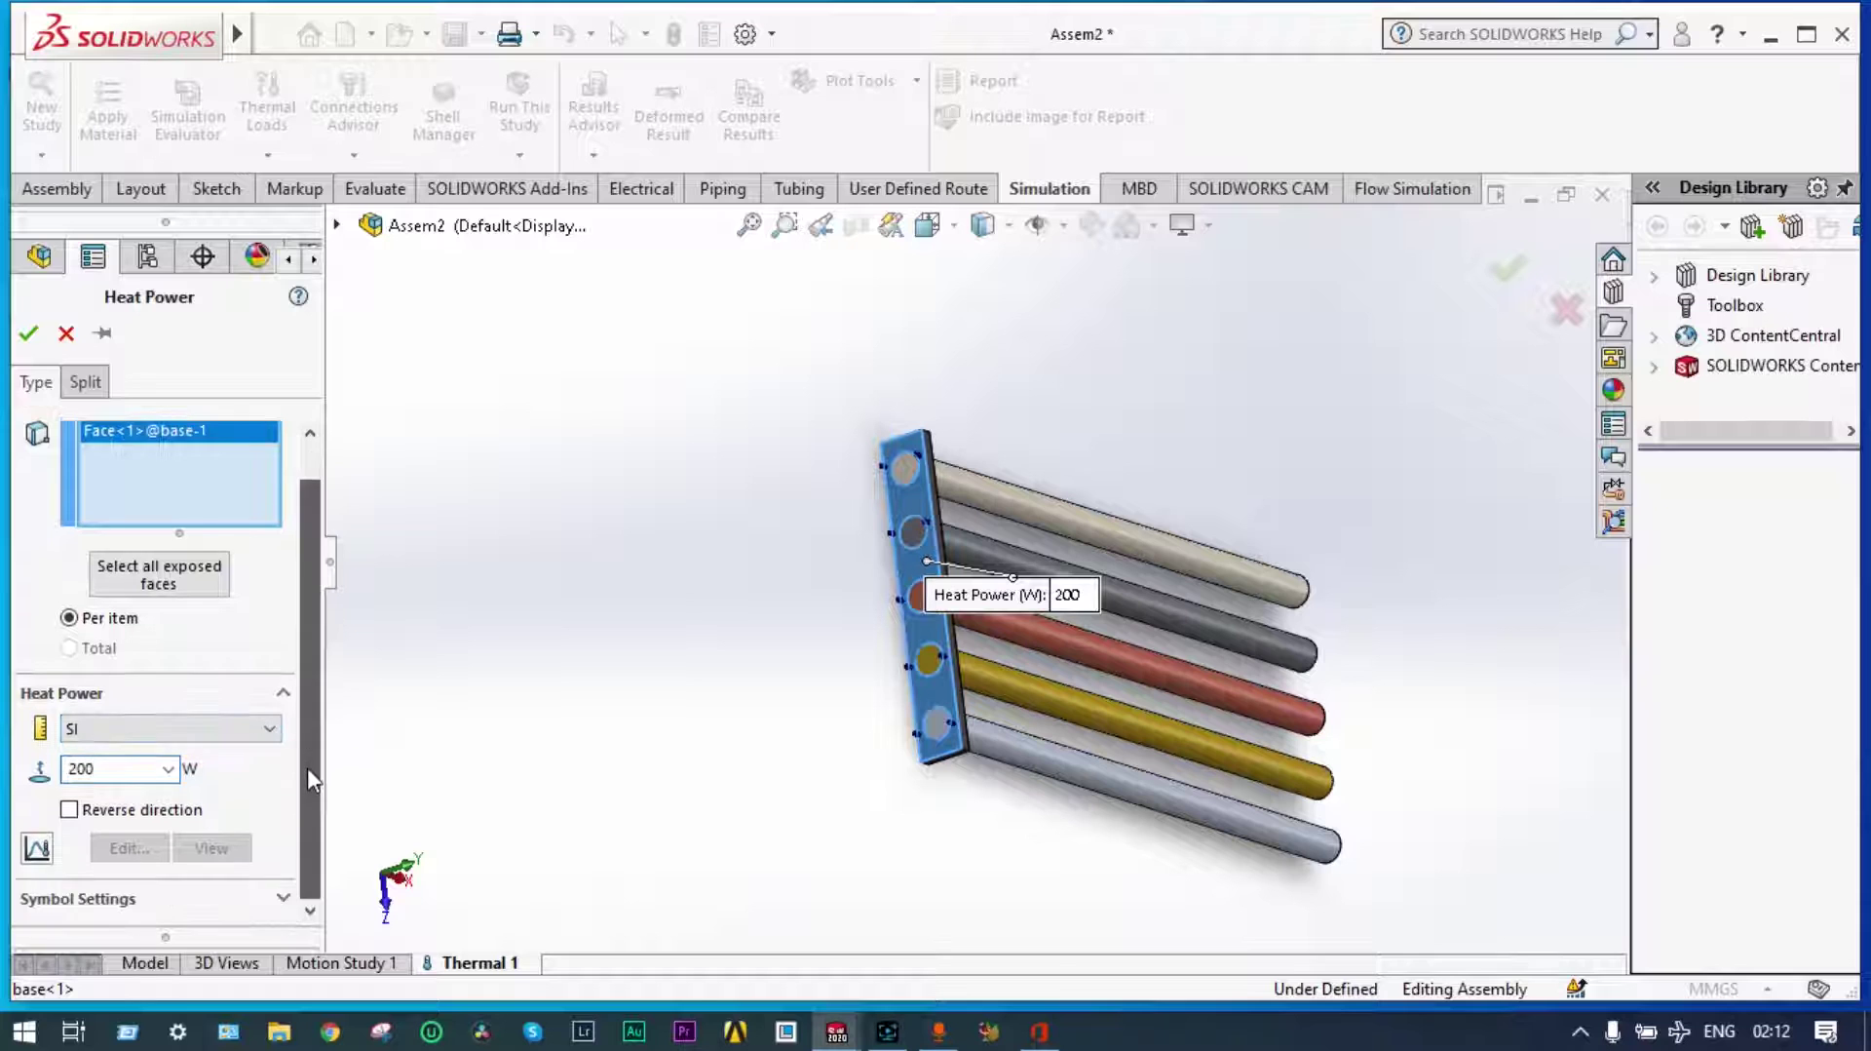
{"action": "left_click", "coordinate": [29, 334]}
Open the pin fin part from the assembly in its own window
{"action": "middle_click_drag", "start_coordinate": [488, 645], "coordinate": [1165, 569]}
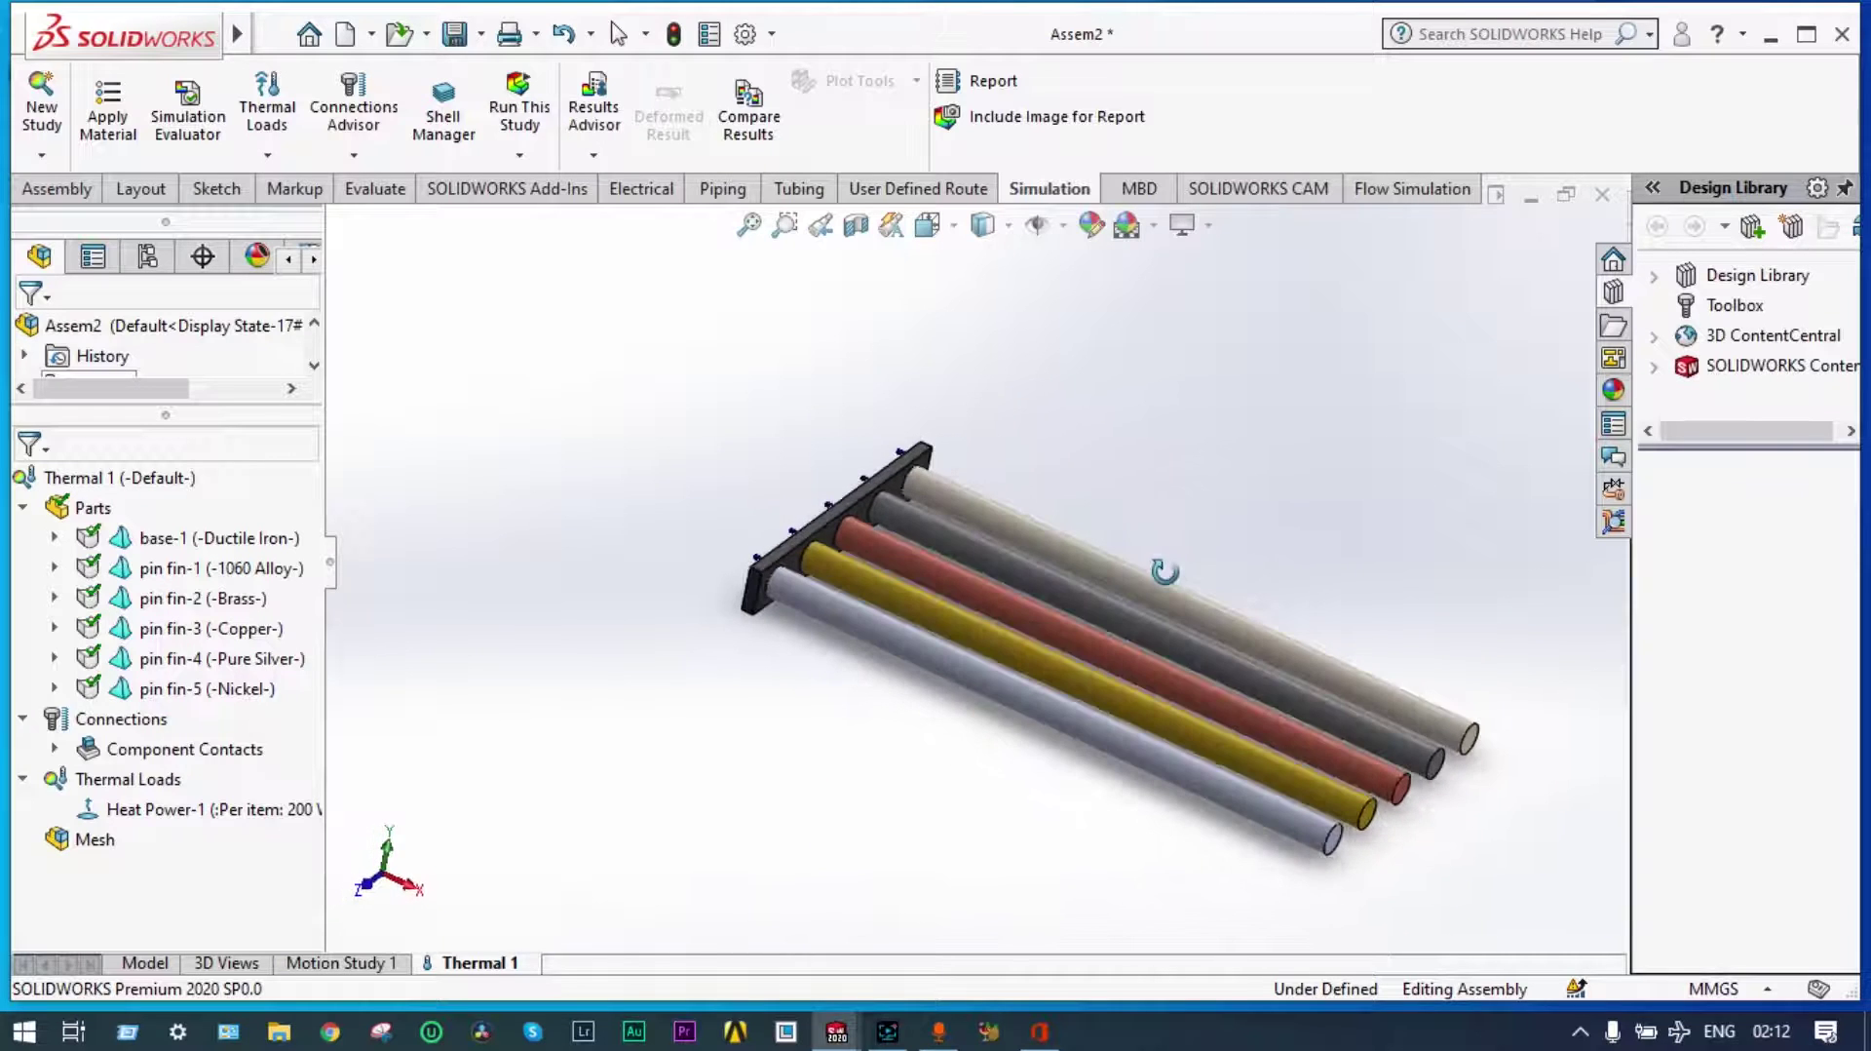
{"action": "middle_click_drag", "start_coordinate": [890, 638], "coordinate": [940, 579], "text": "ctrl"}
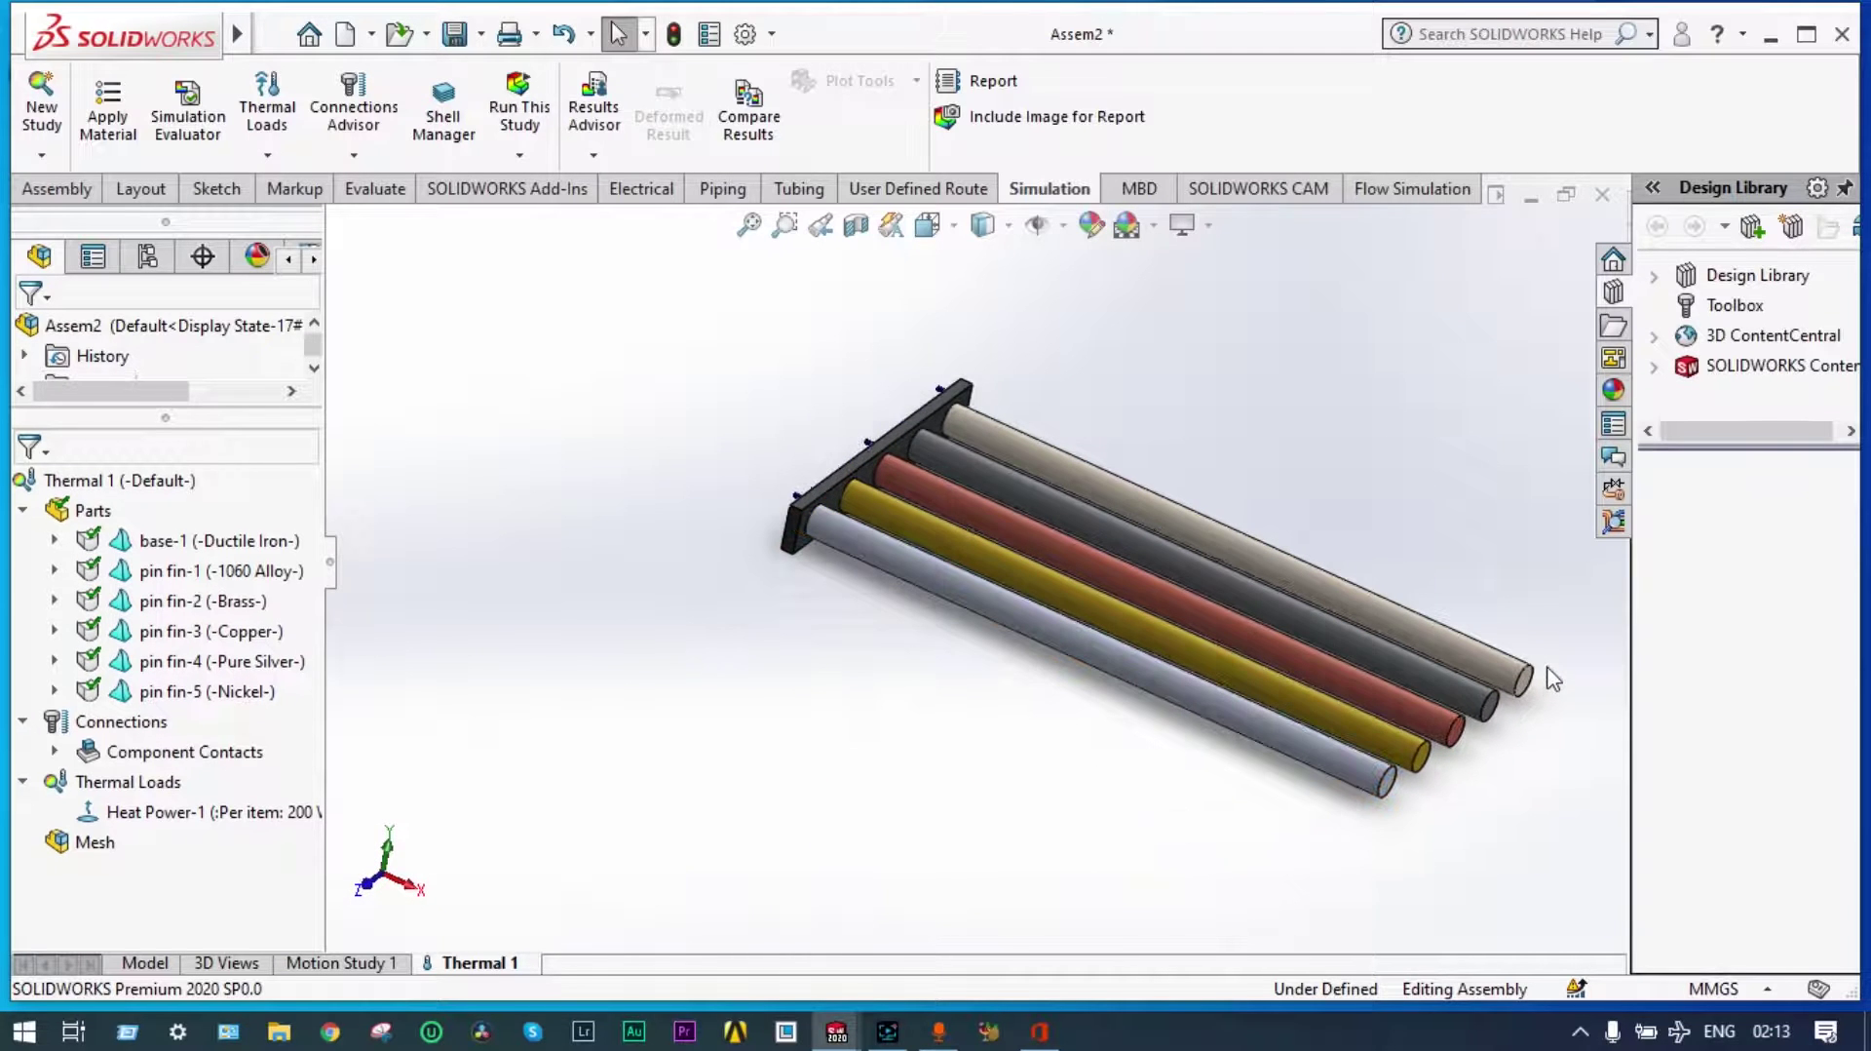
{"action": "scroll", "coordinate": [1553, 679], "scroll_direction": "down", "scroll_amount": 2}
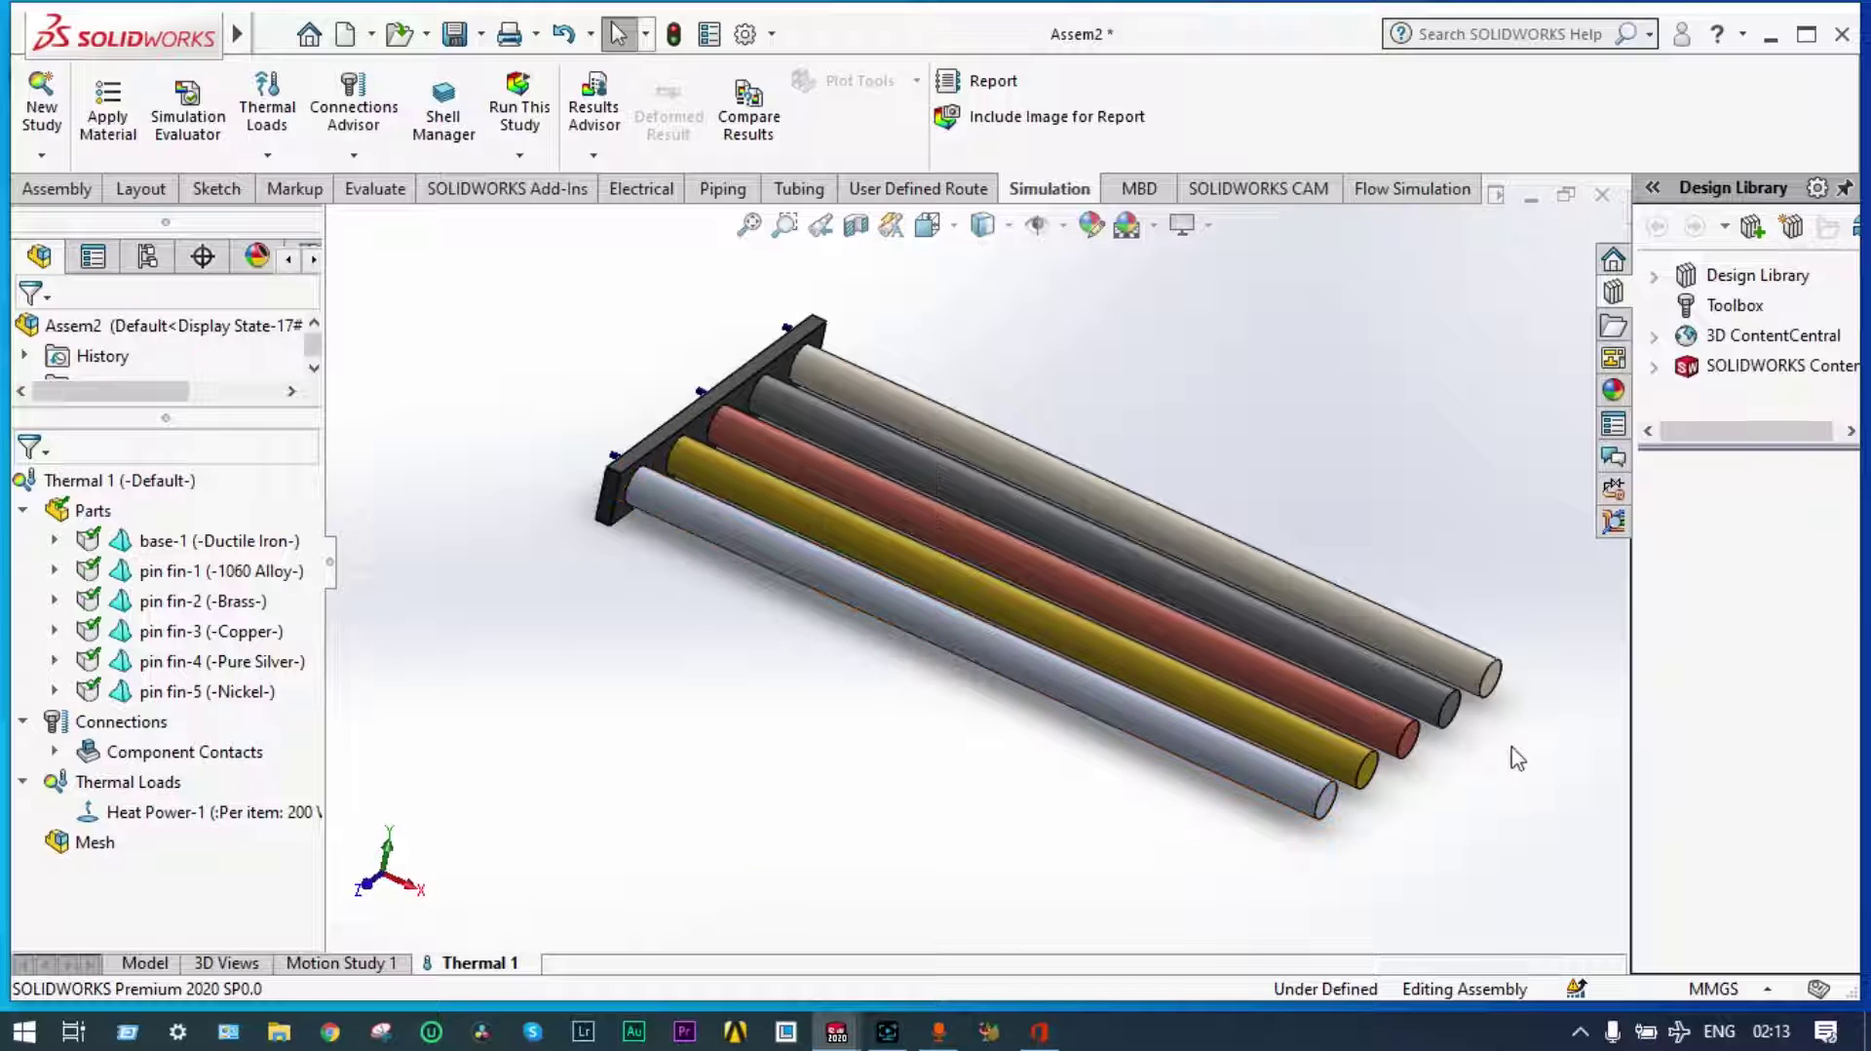
{"action": "right_click", "coordinate": [936, 629]}
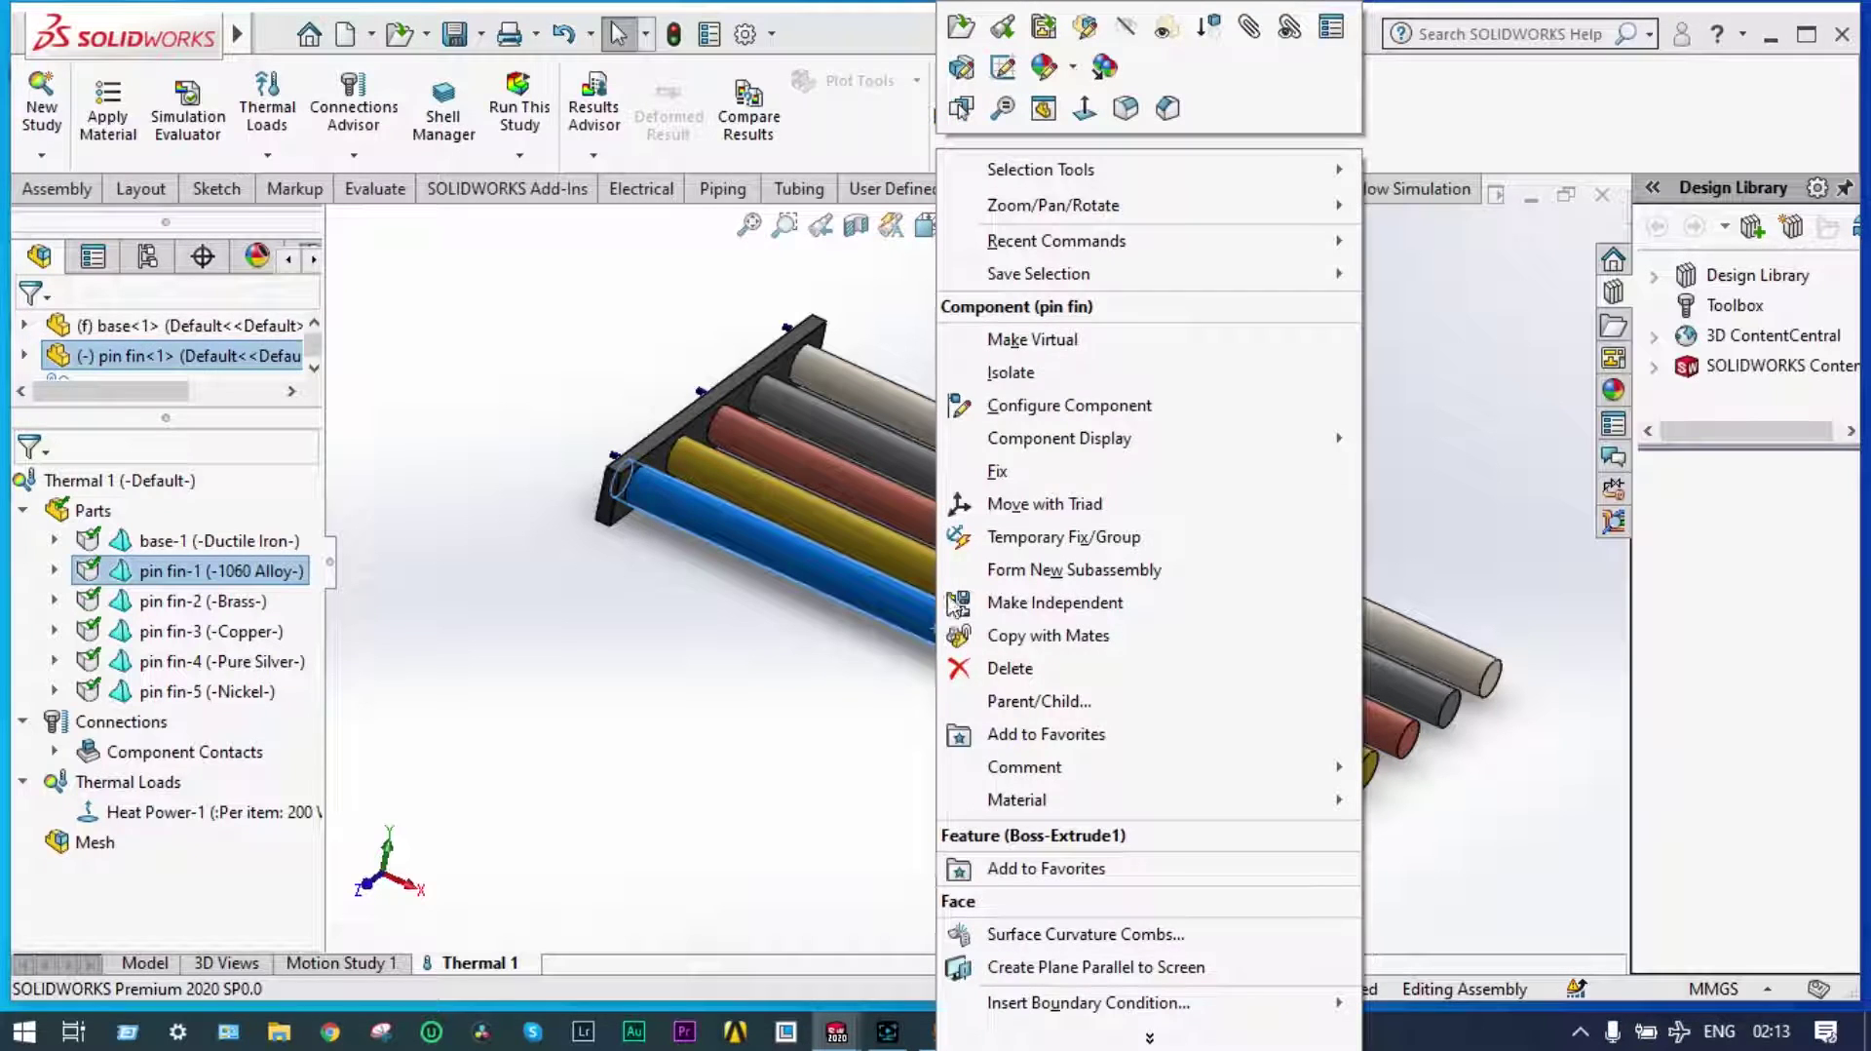
{"action": "left_click", "coordinate": [962, 29]}
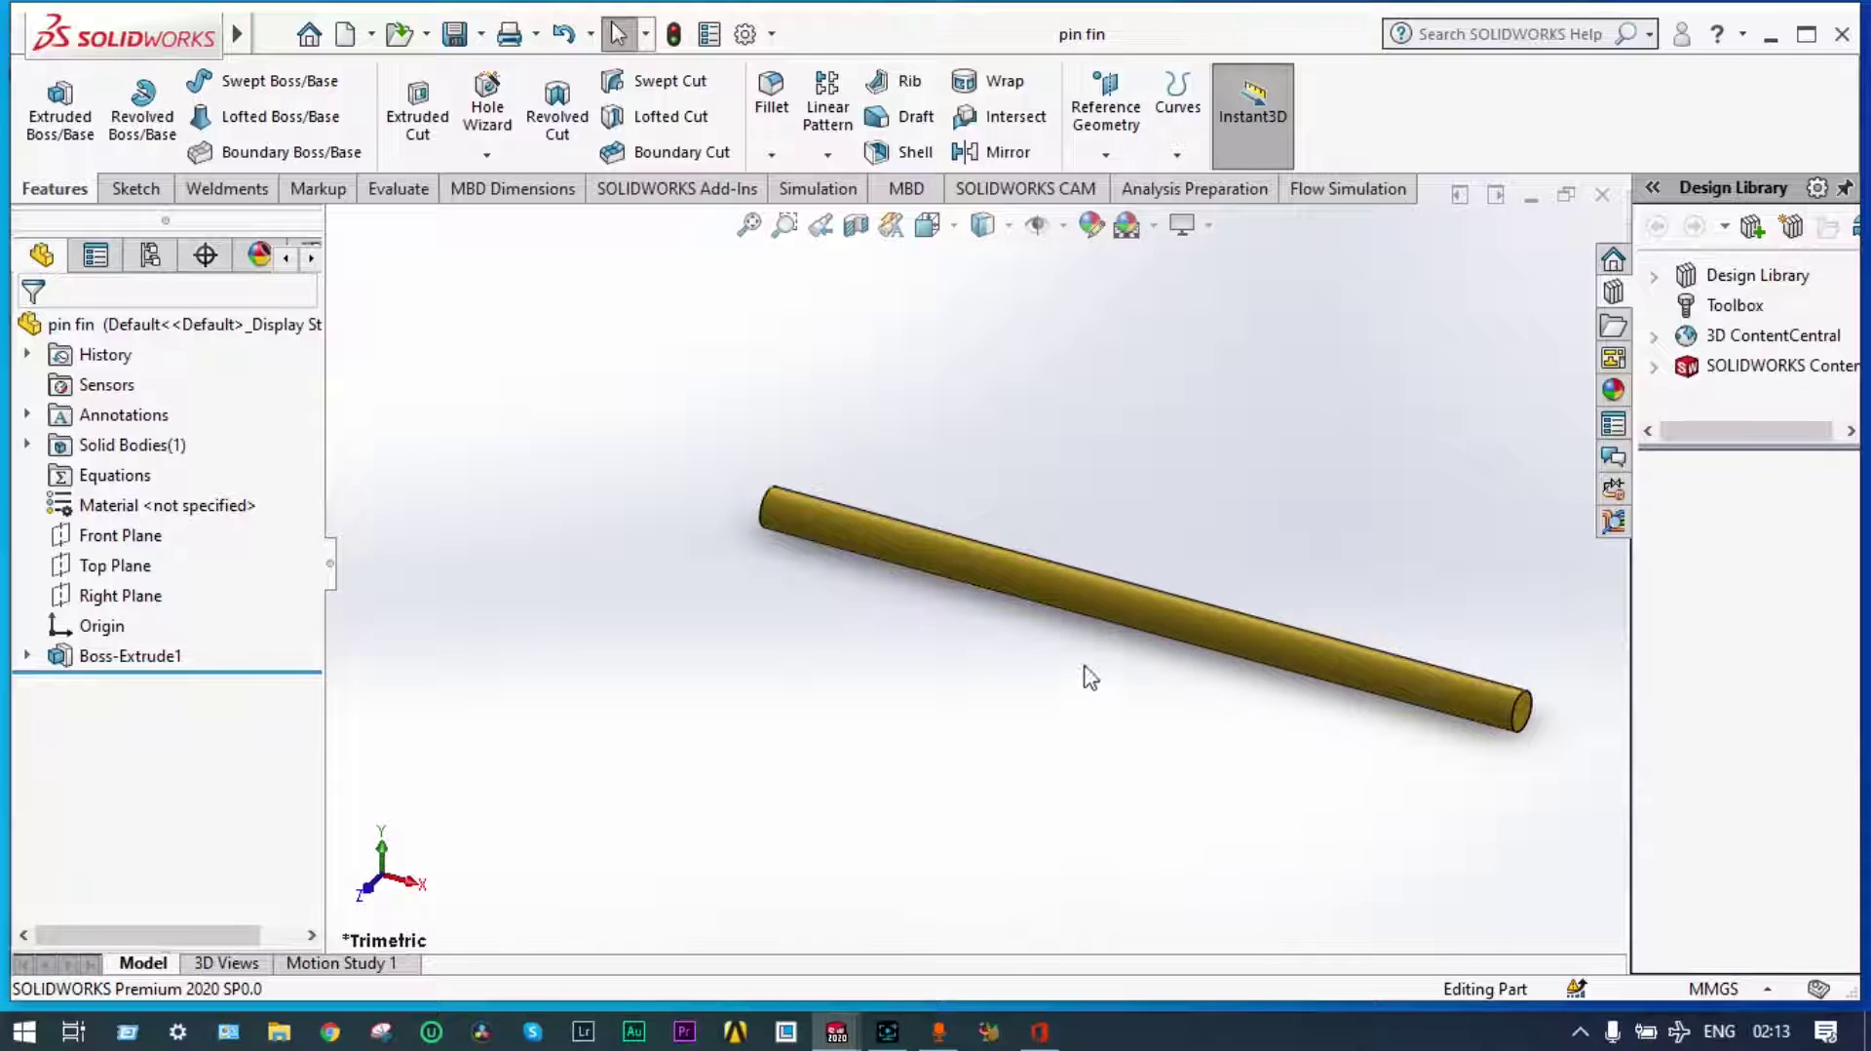
Create a reference plane offset 25 mm from the Front Plane of the pin fin, with the offset flipped
{"action": "left_click", "coordinate": [117, 535]}
{"action": "middle_click_drag", "start_coordinate": [838, 701], "coordinate": [668, 659]}
{"action": "scroll", "coordinate": [1236, 610], "scroll_direction": "down", "scroll_amount": 5}
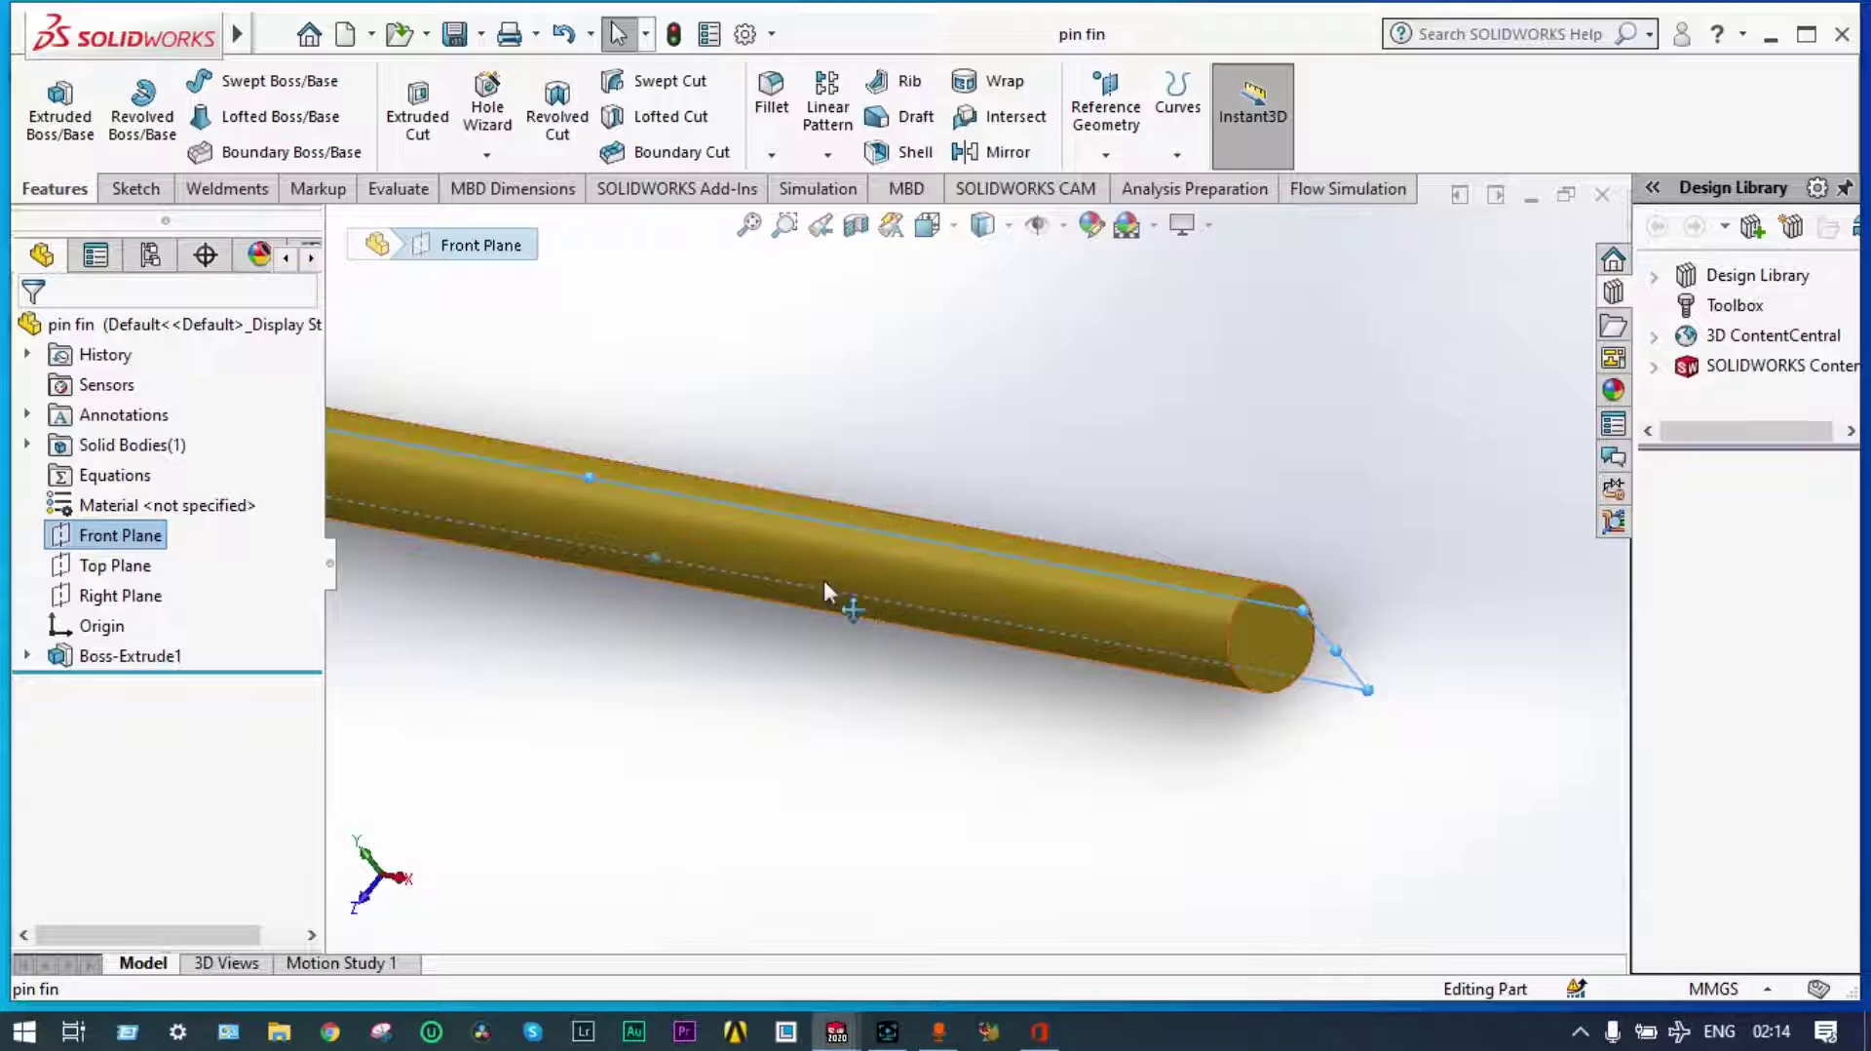
{"action": "scroll", "coordinate": [827, 570], "scroll_direction": "down", "scroll_amount": 3}
{"action": "scroll", "coordinate": [833, 546], "scroll_direction": "up", "scroll_amount": 5}
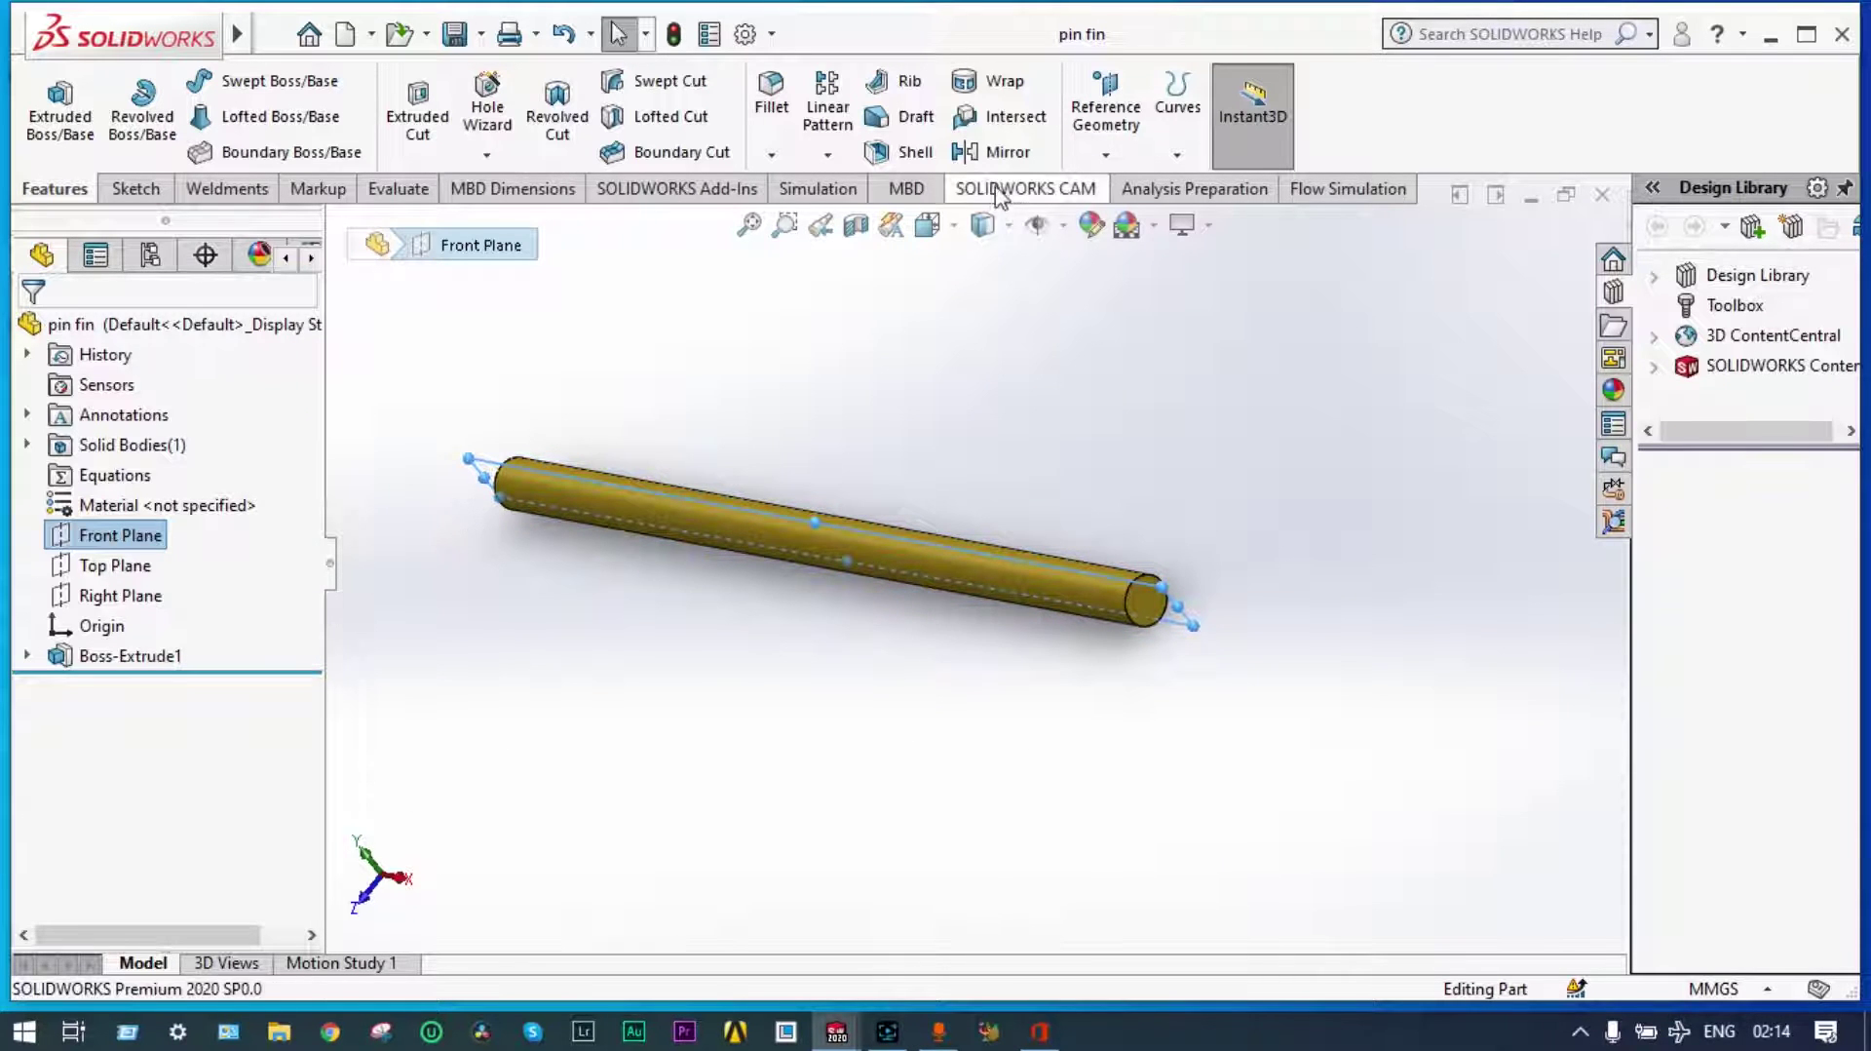
{"action": "left_click", "coordinate": [1107, 158]}
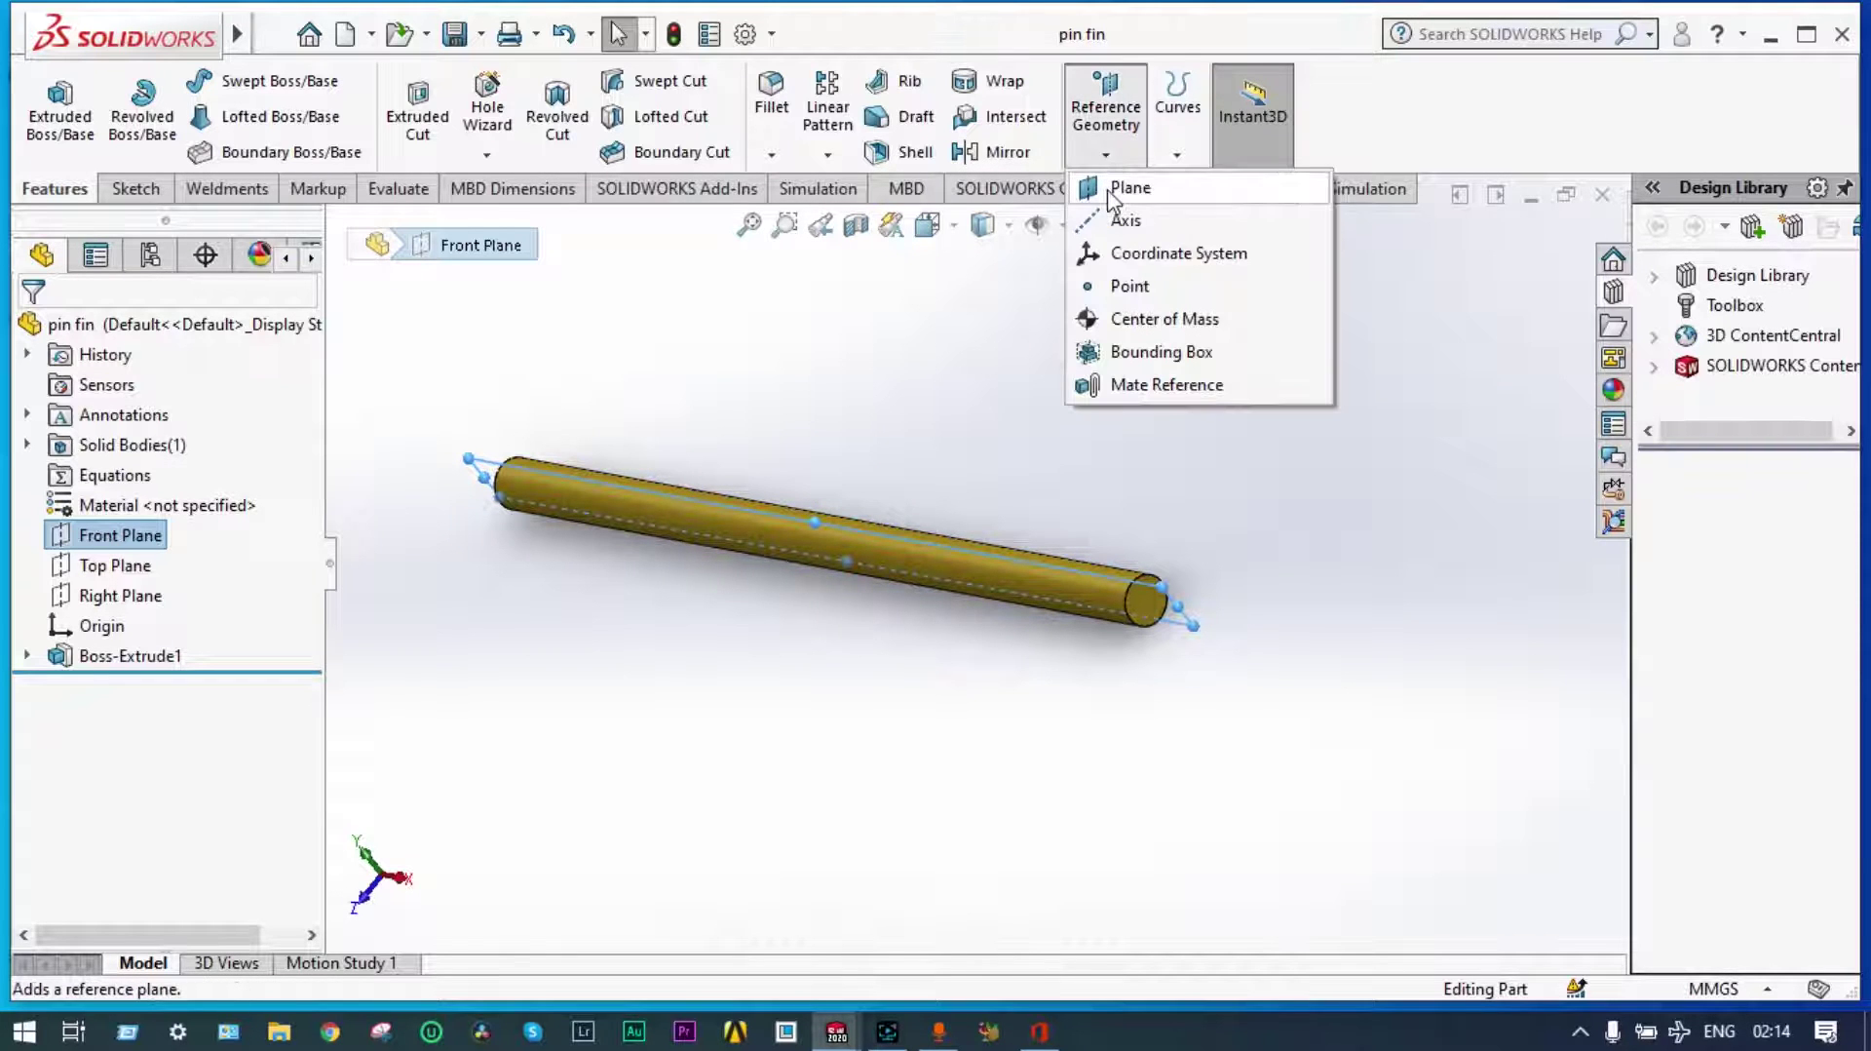
{"action": "left_click", "coordinate": [1107, 185]}
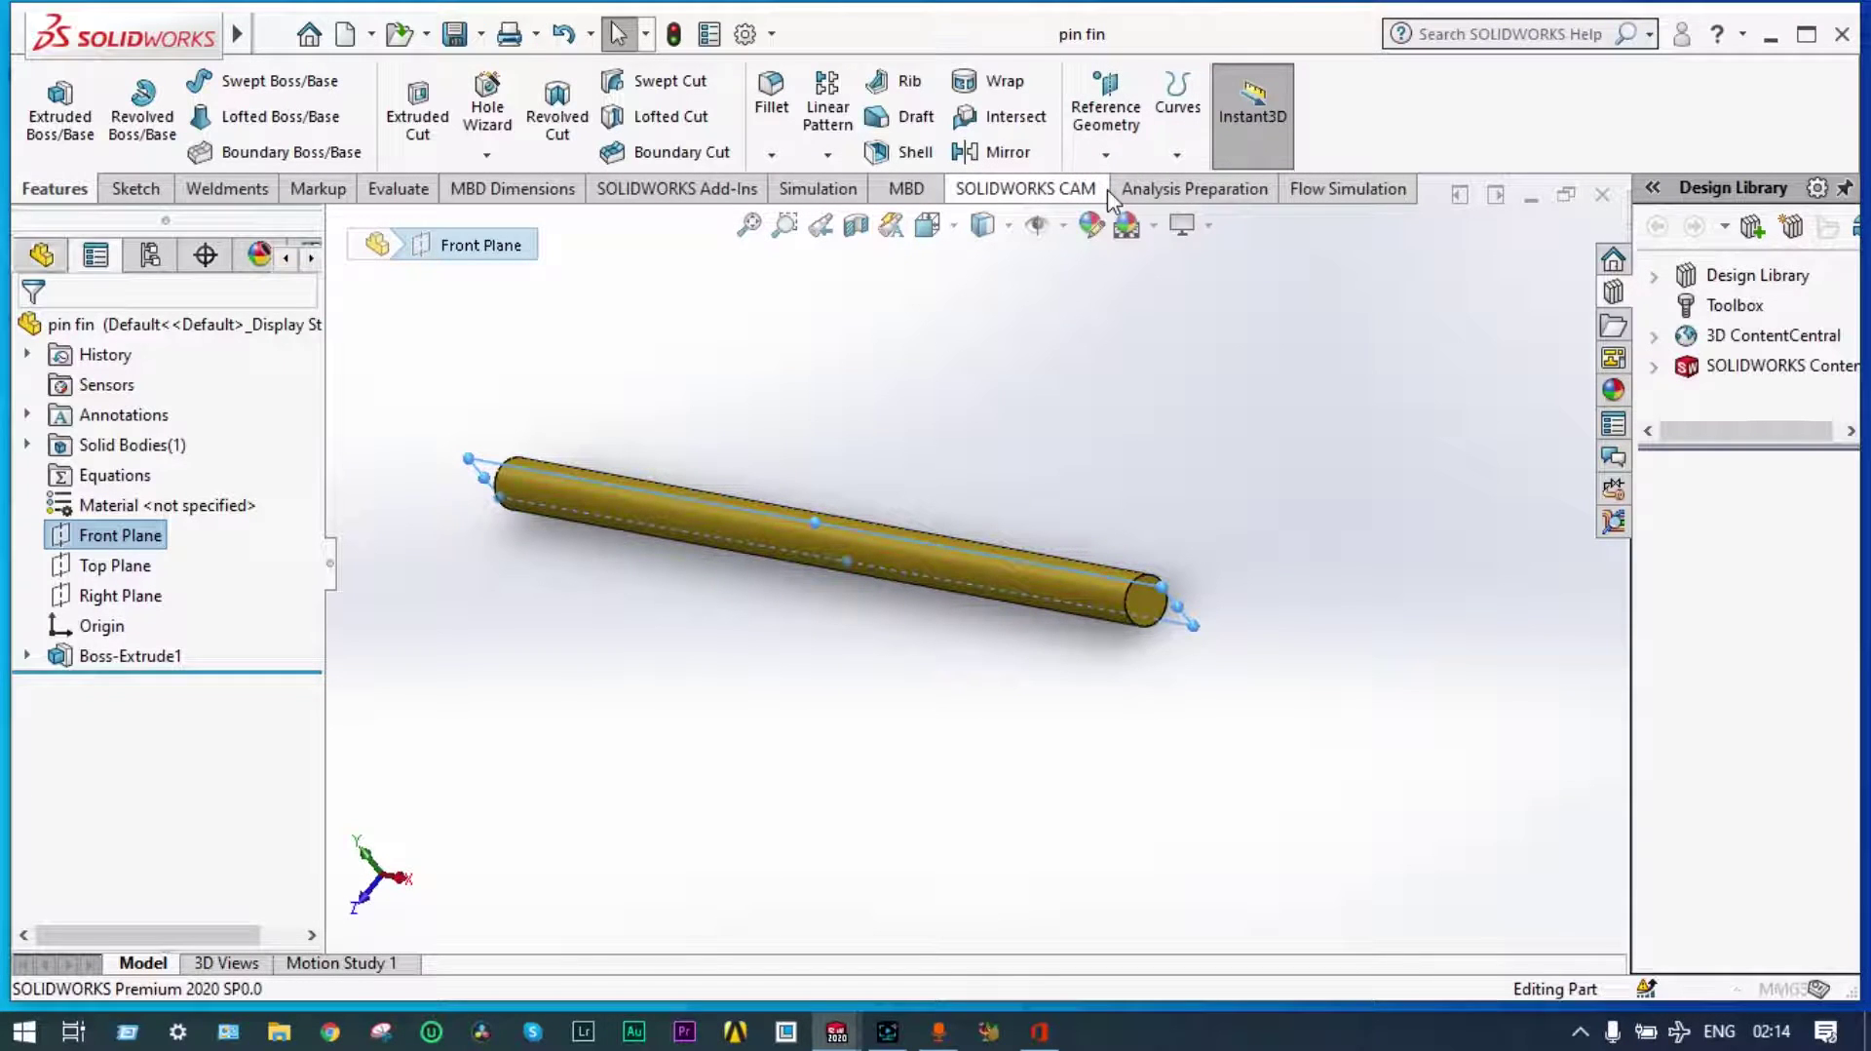
{"action": "left_click", "coordinate": [98, 670]}
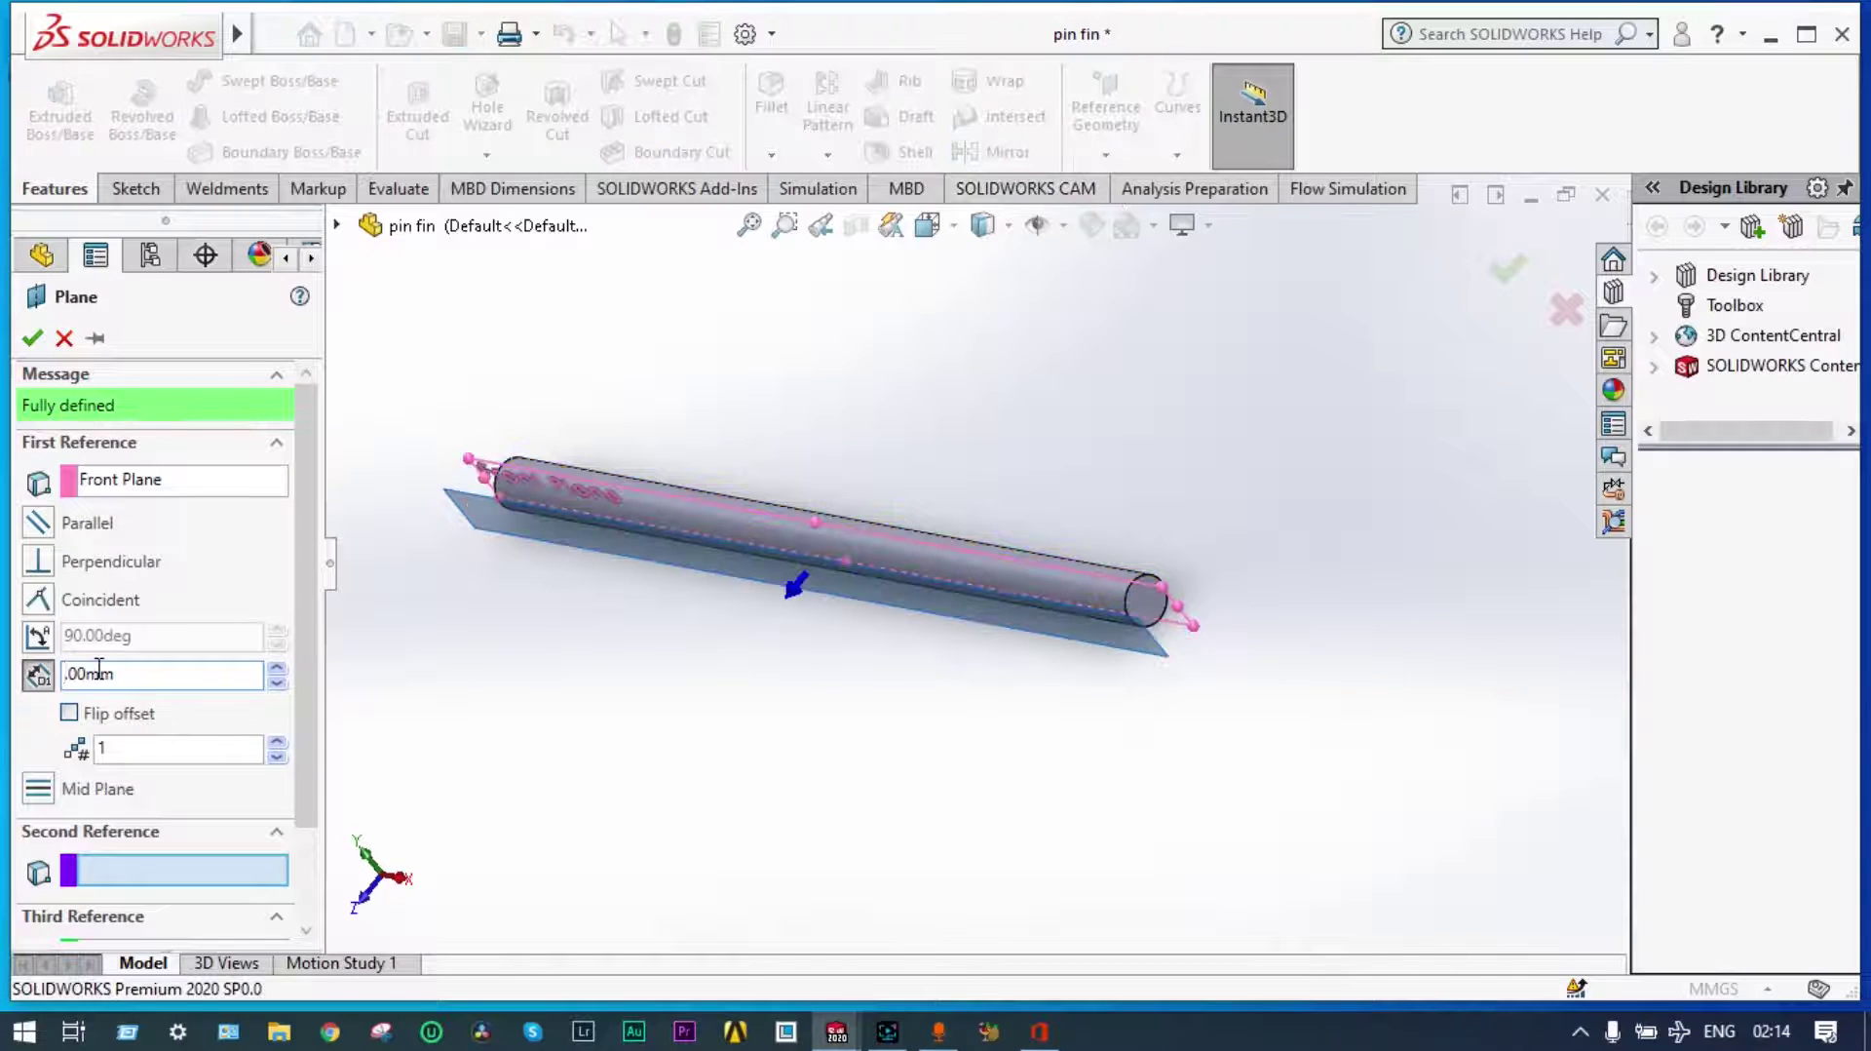
{"action": "type", "text": "25"}
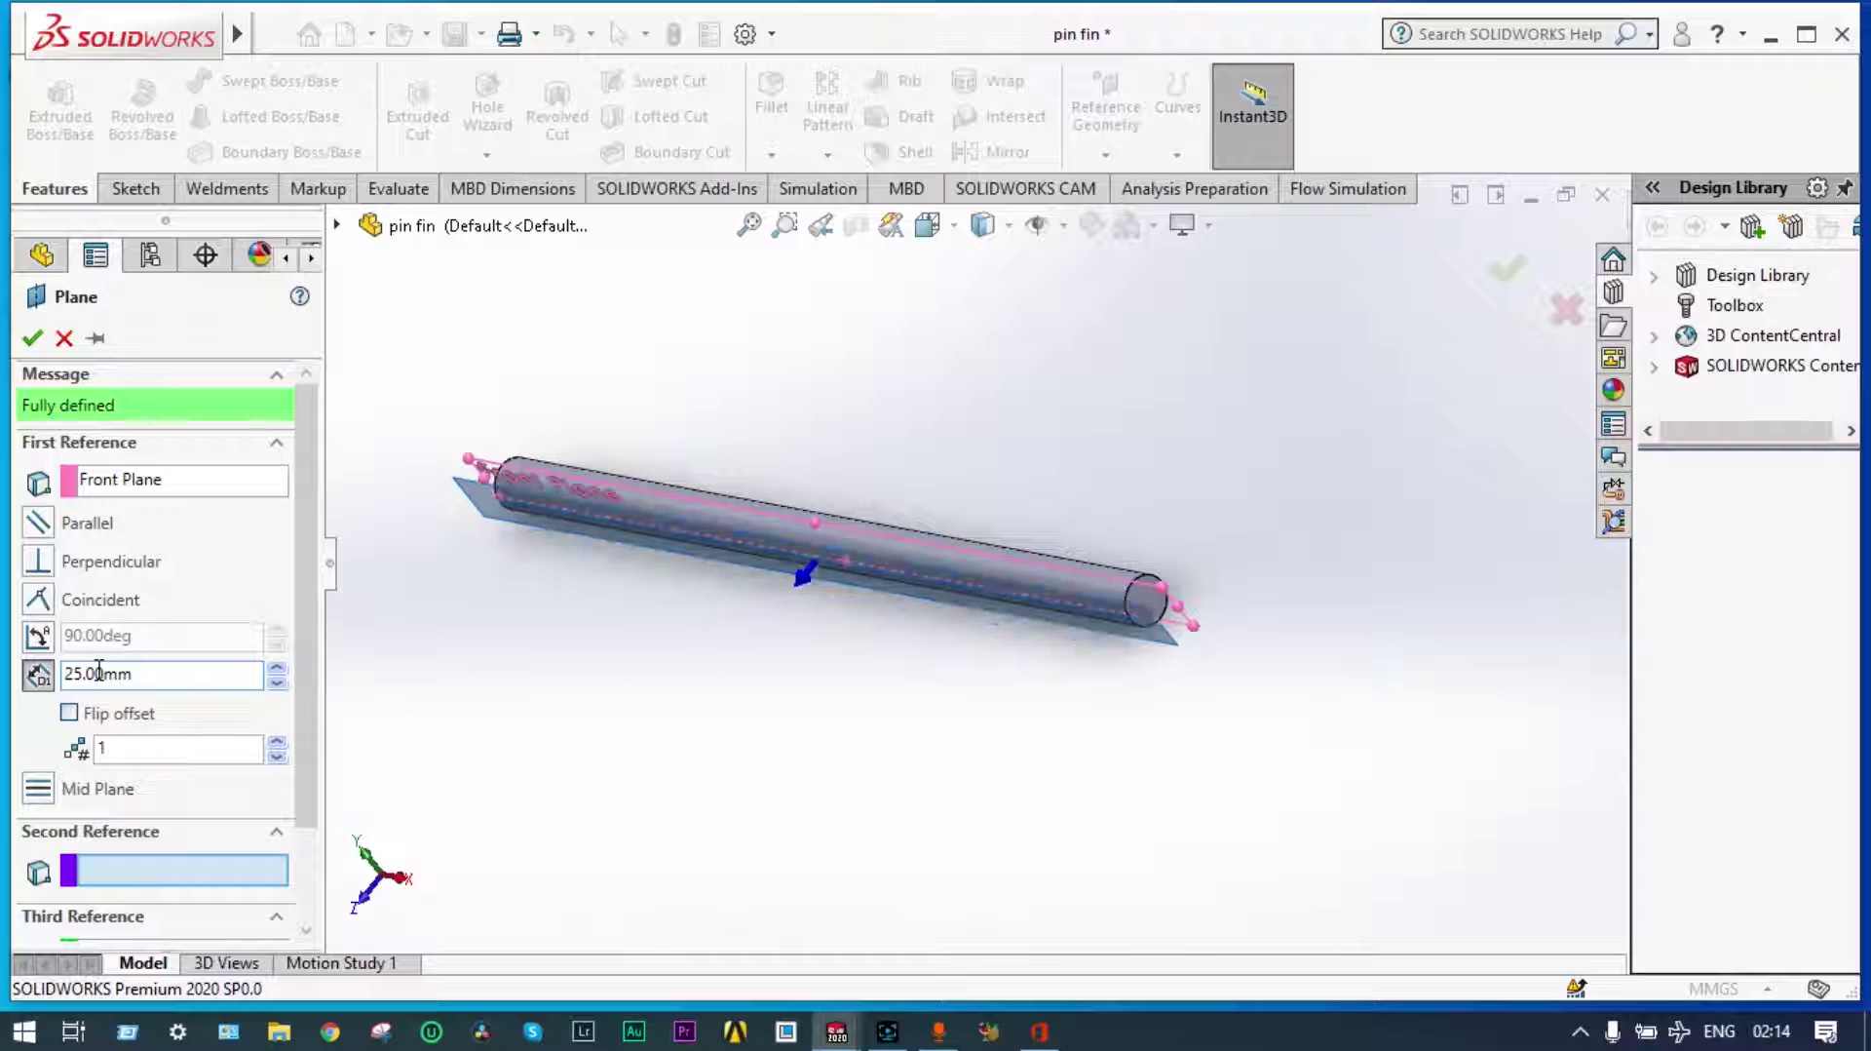
{"action": "left_click", "coordinate": [70, 713]}
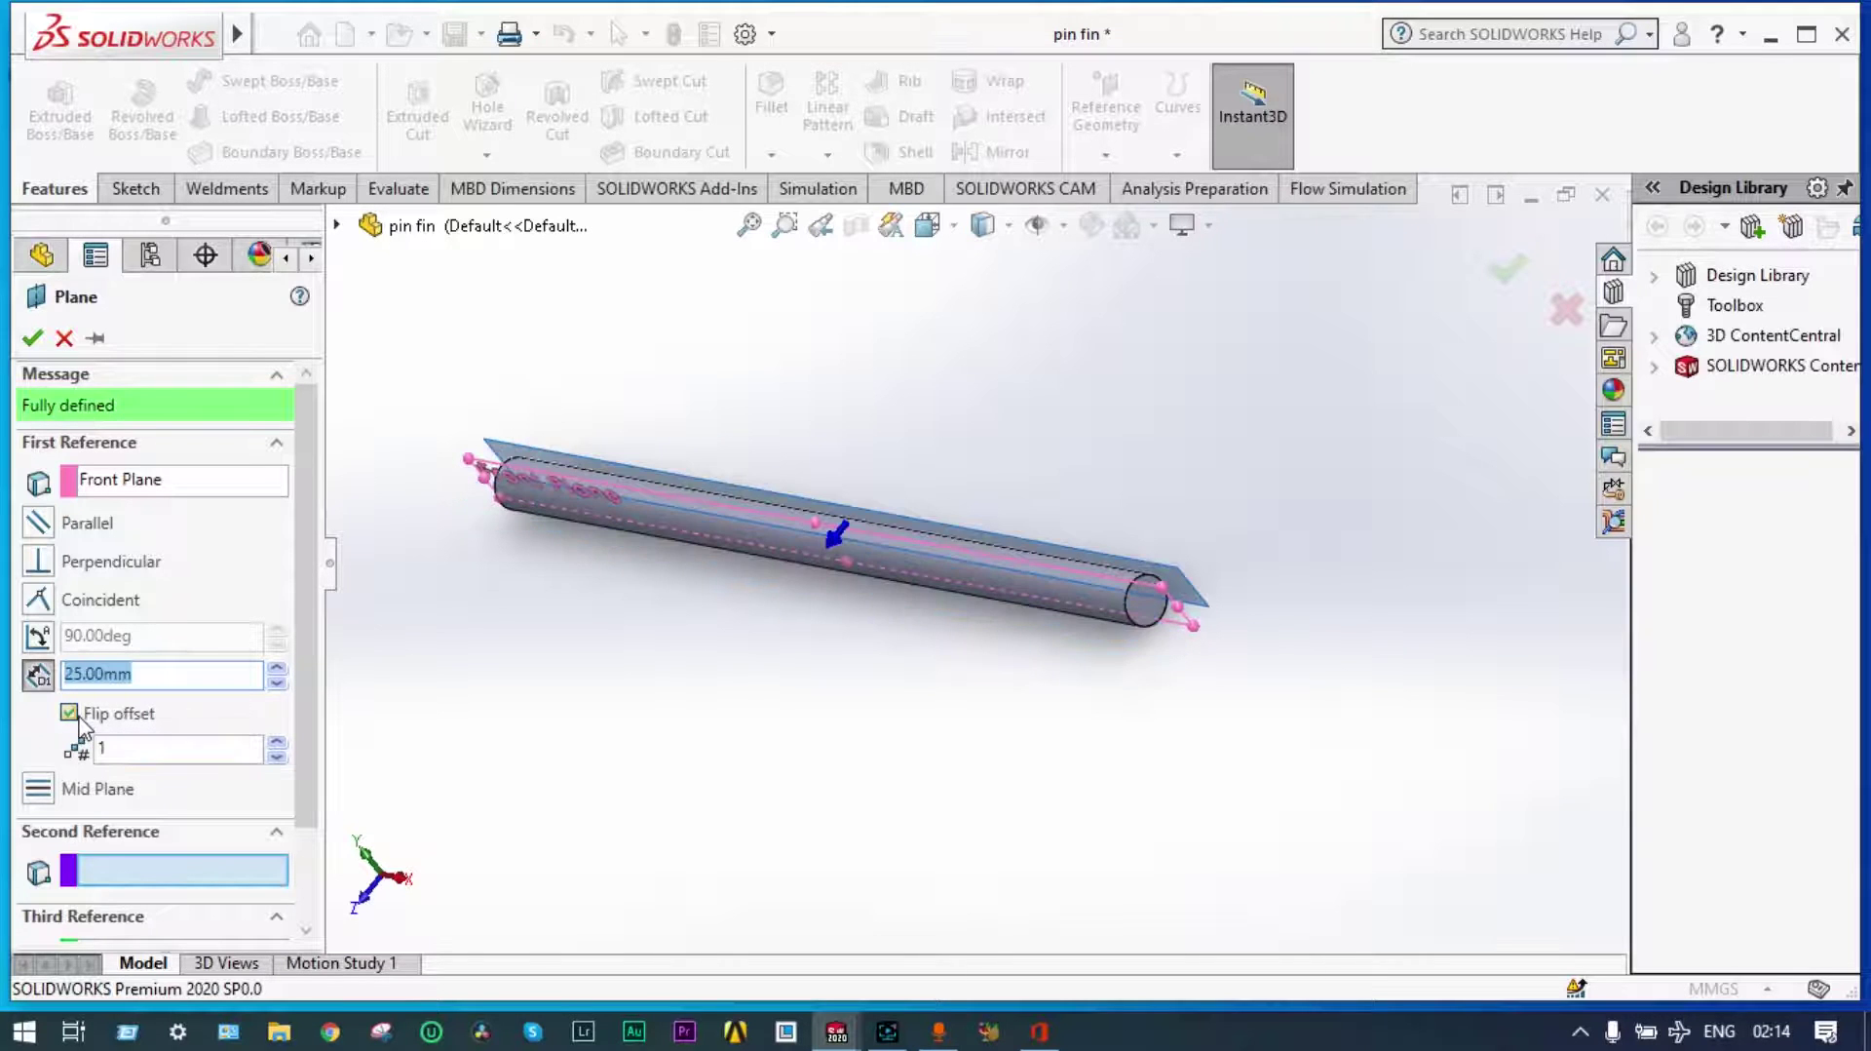
{"action": "left_click", "coordinate": [32, 337]}
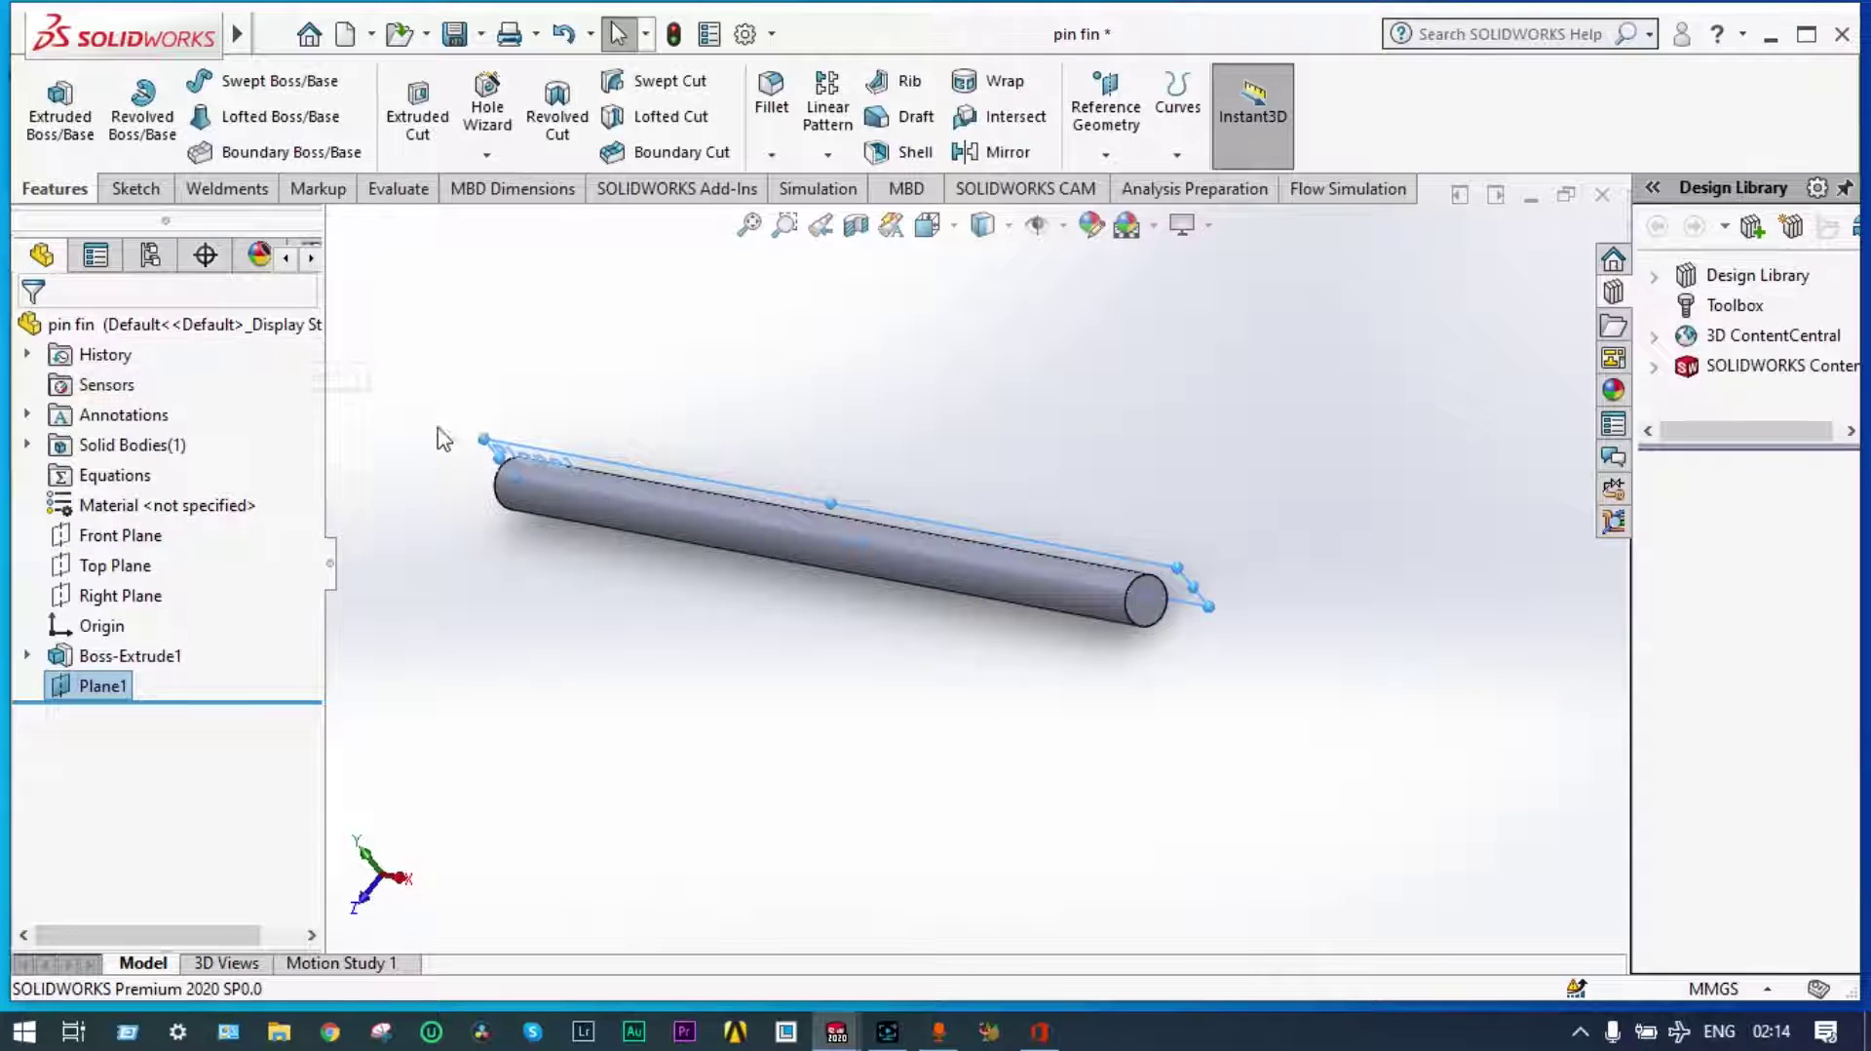
On the new offset plane, sketch a 1000 mm horizontal line from the origin to the midpoint of the fin's far end
{"action": "right_click", "coordinate": [107, 689]}
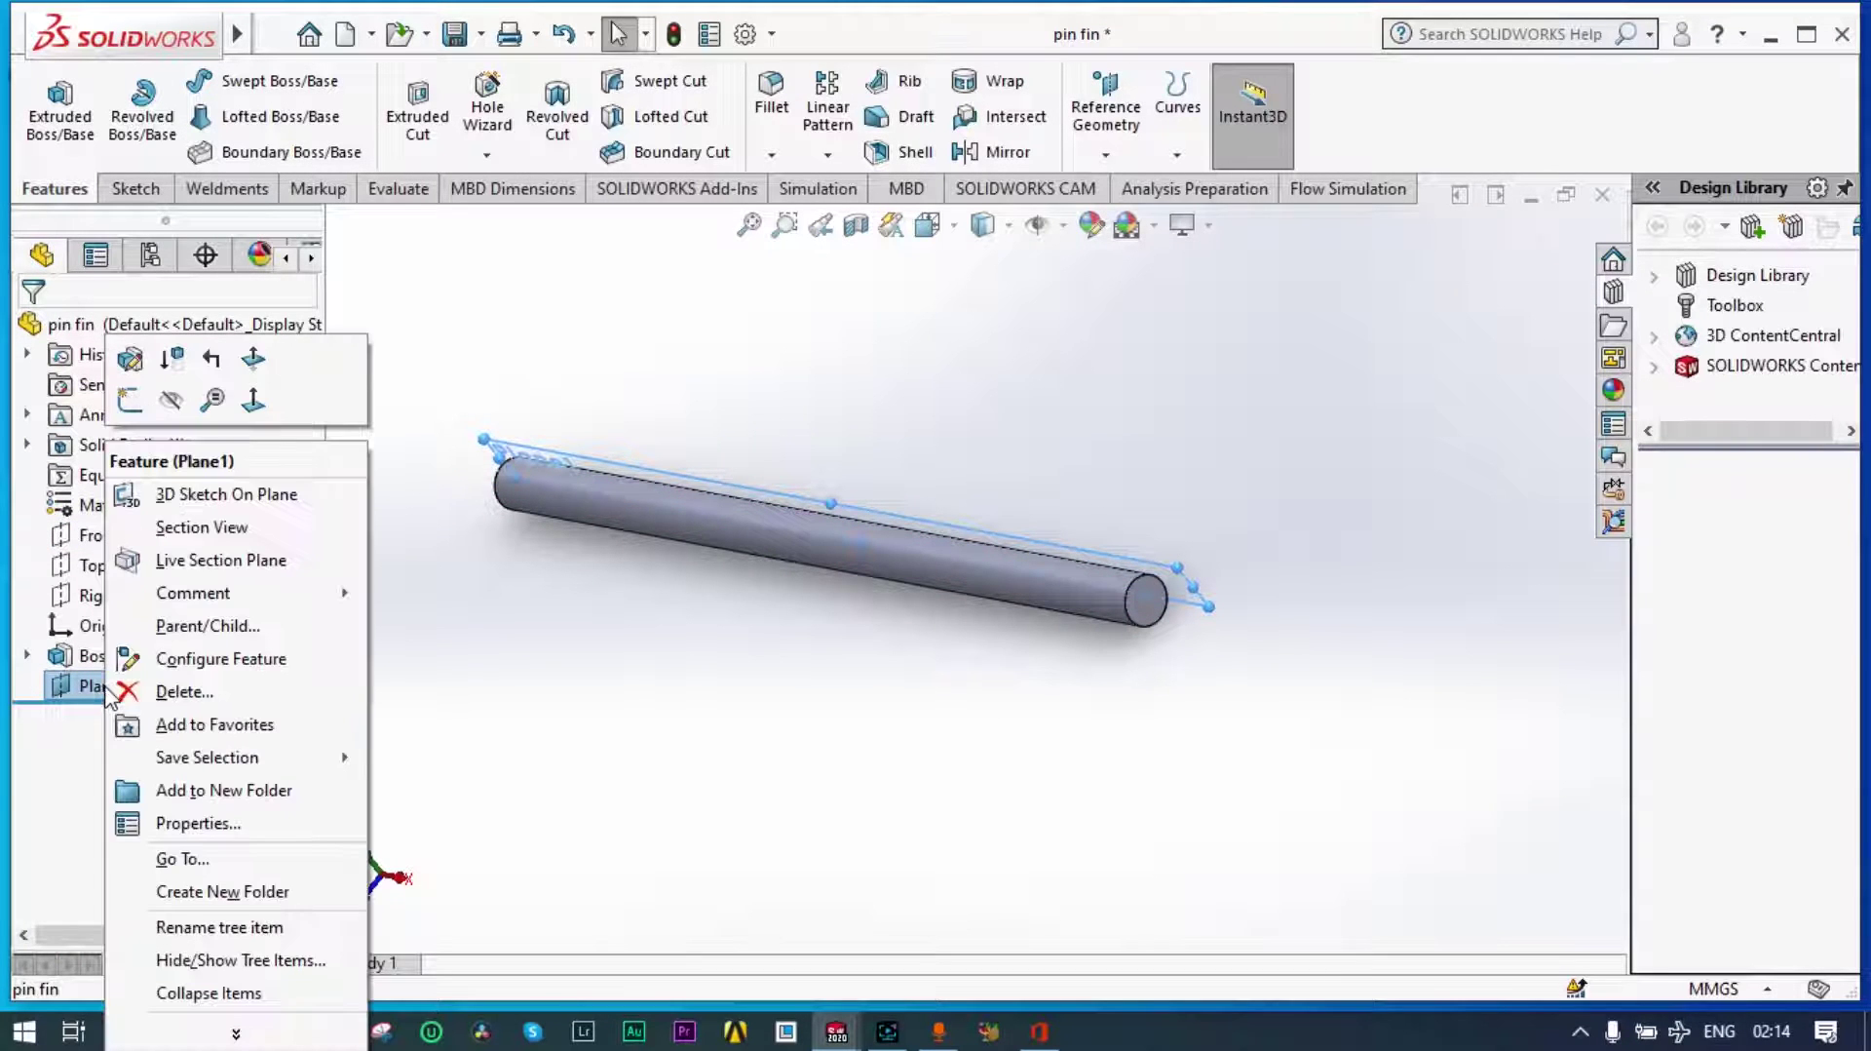
{"action": "left_click", "coordinate": [254, 399]}
{"action": "scroll", "coordinate": [1047, 536], "scroll_direction": "down", "scroll_amount": 3}
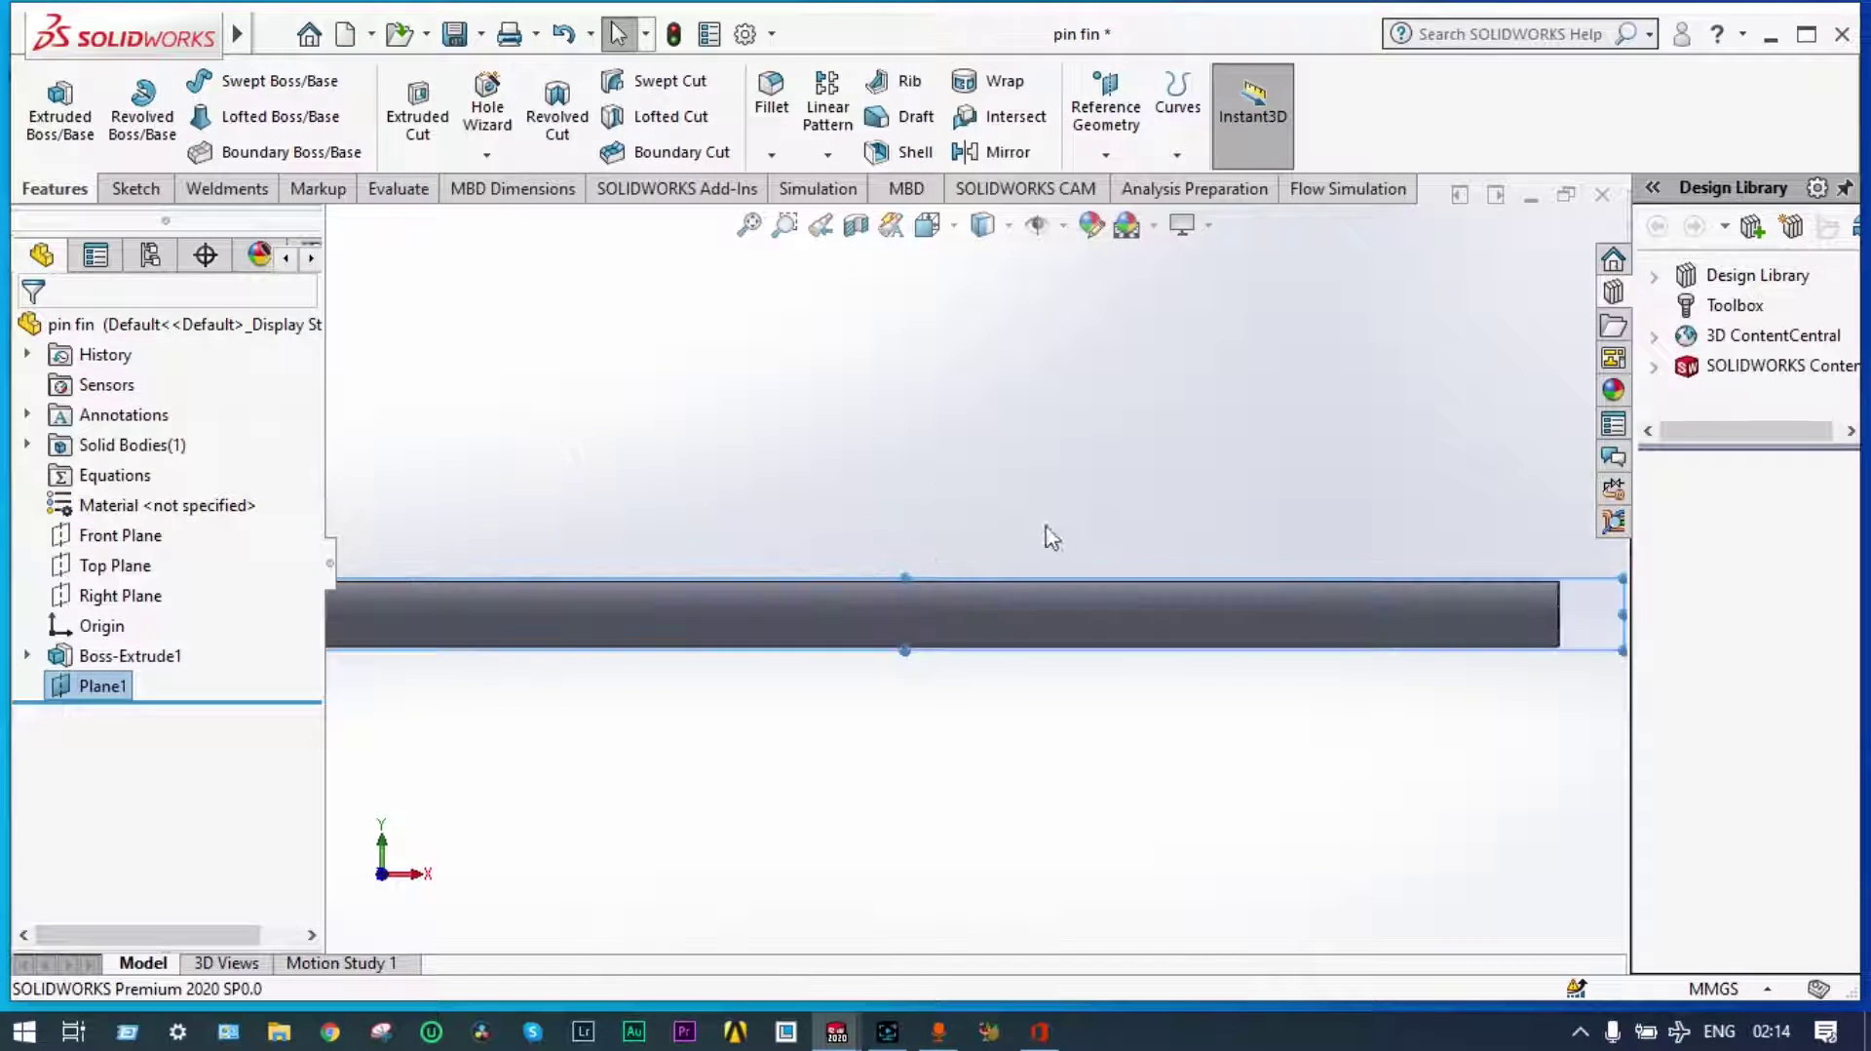
{"action": "scroll", "coordinate": [913, 594], "scroll_direction": "up", "scroll_amount": 2}
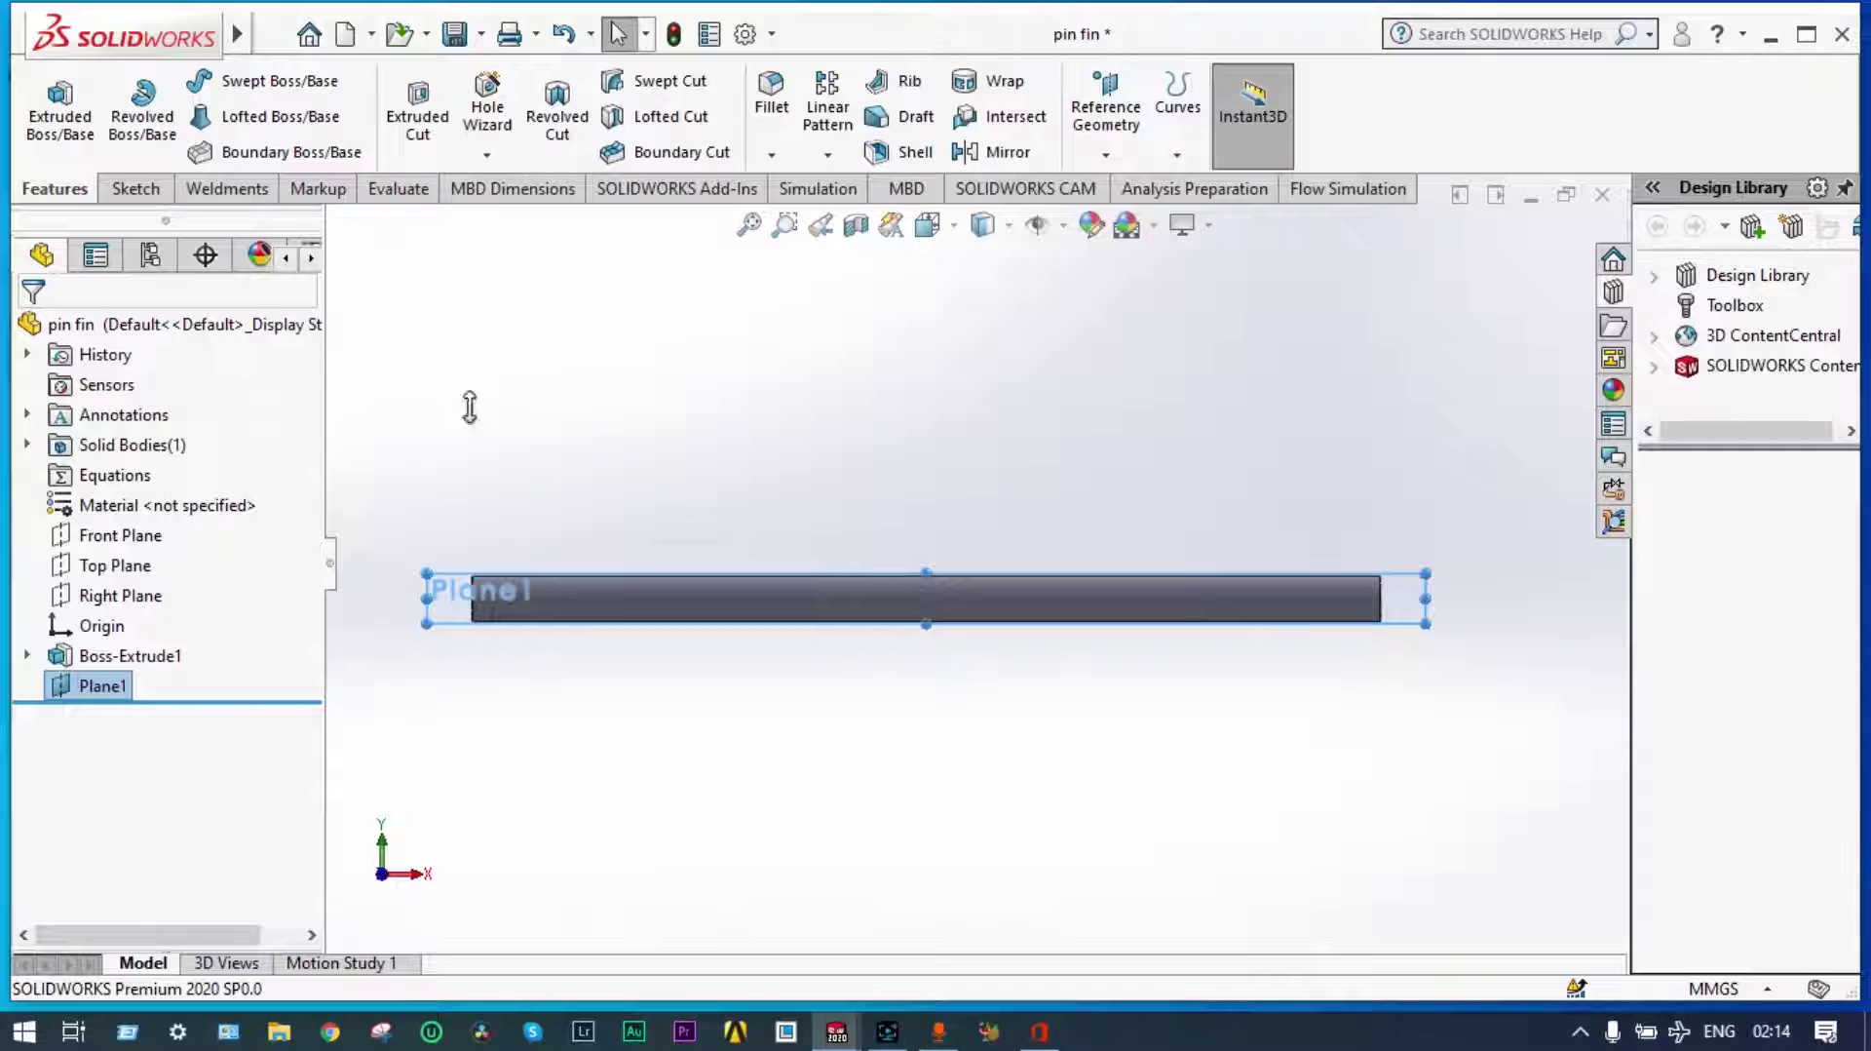
{"action": "left_click", "coordinate": [151, 191]}
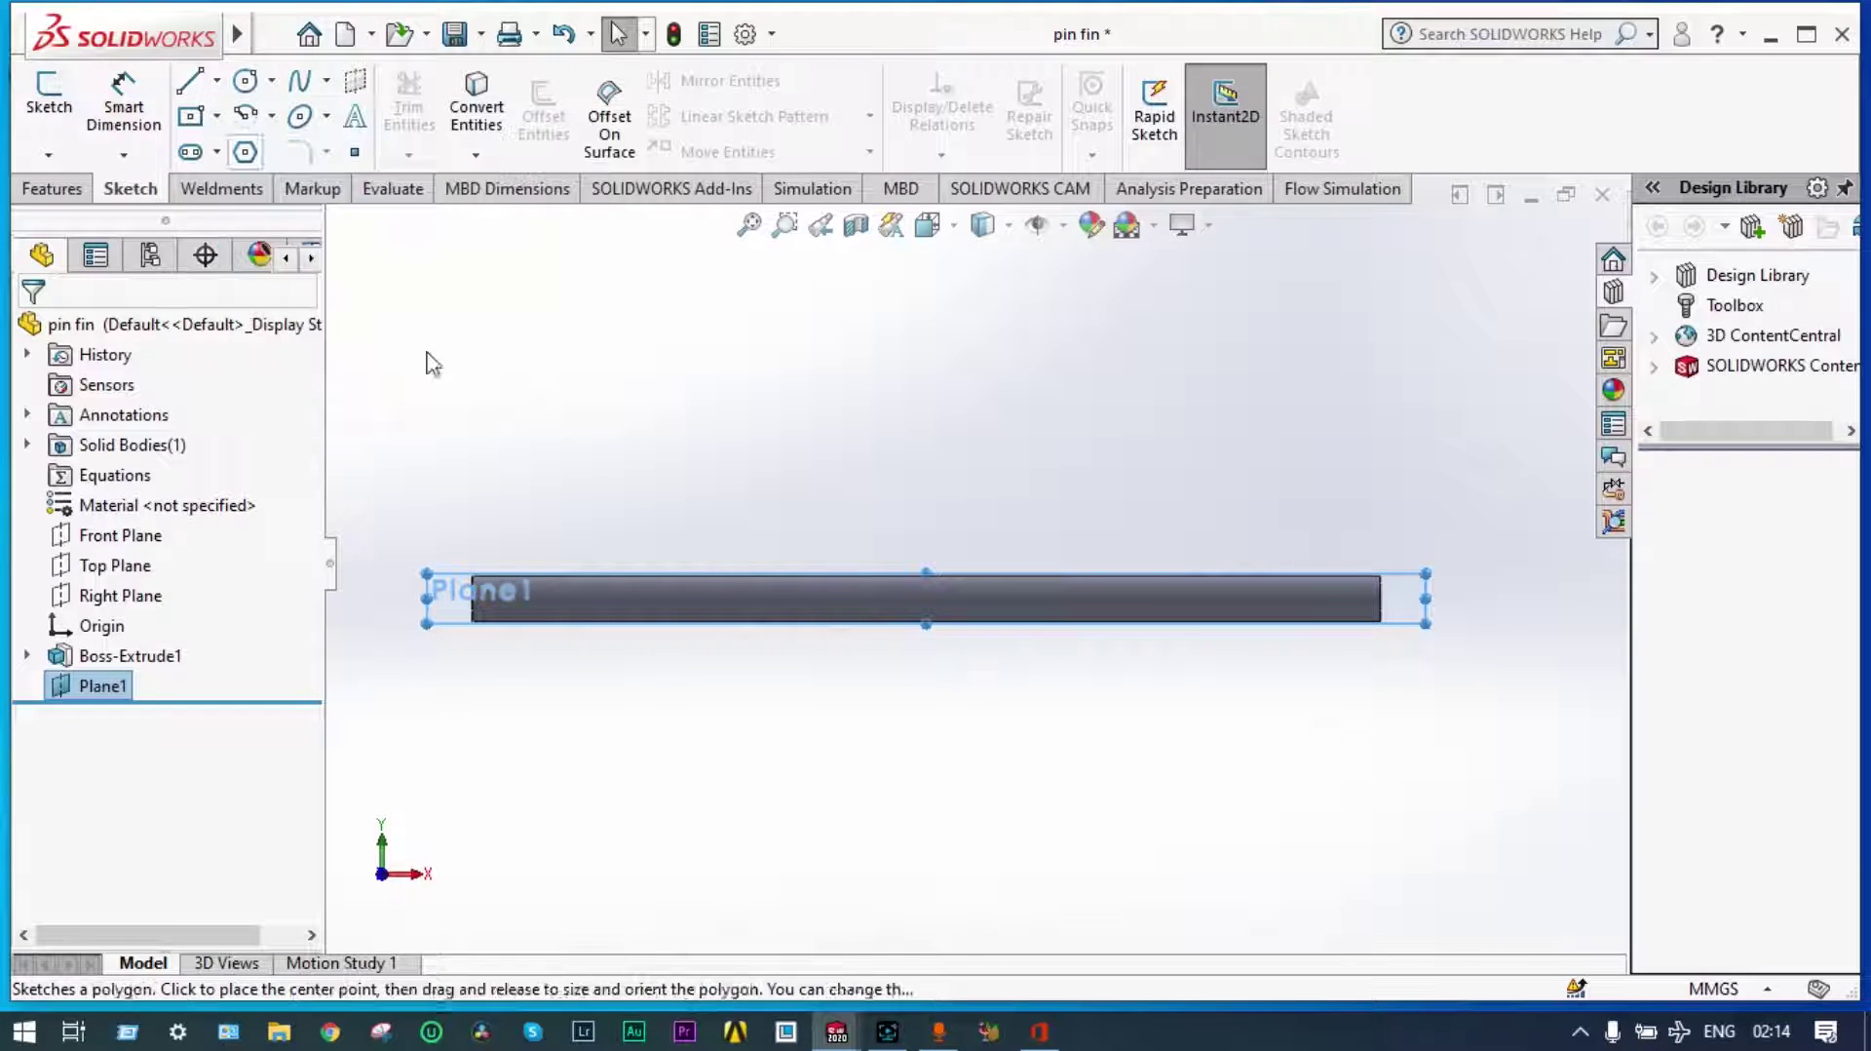
{"action": "scroll", "coordinate": [482, 597], "scroll_direction": "down", "scroll_amount": 5}
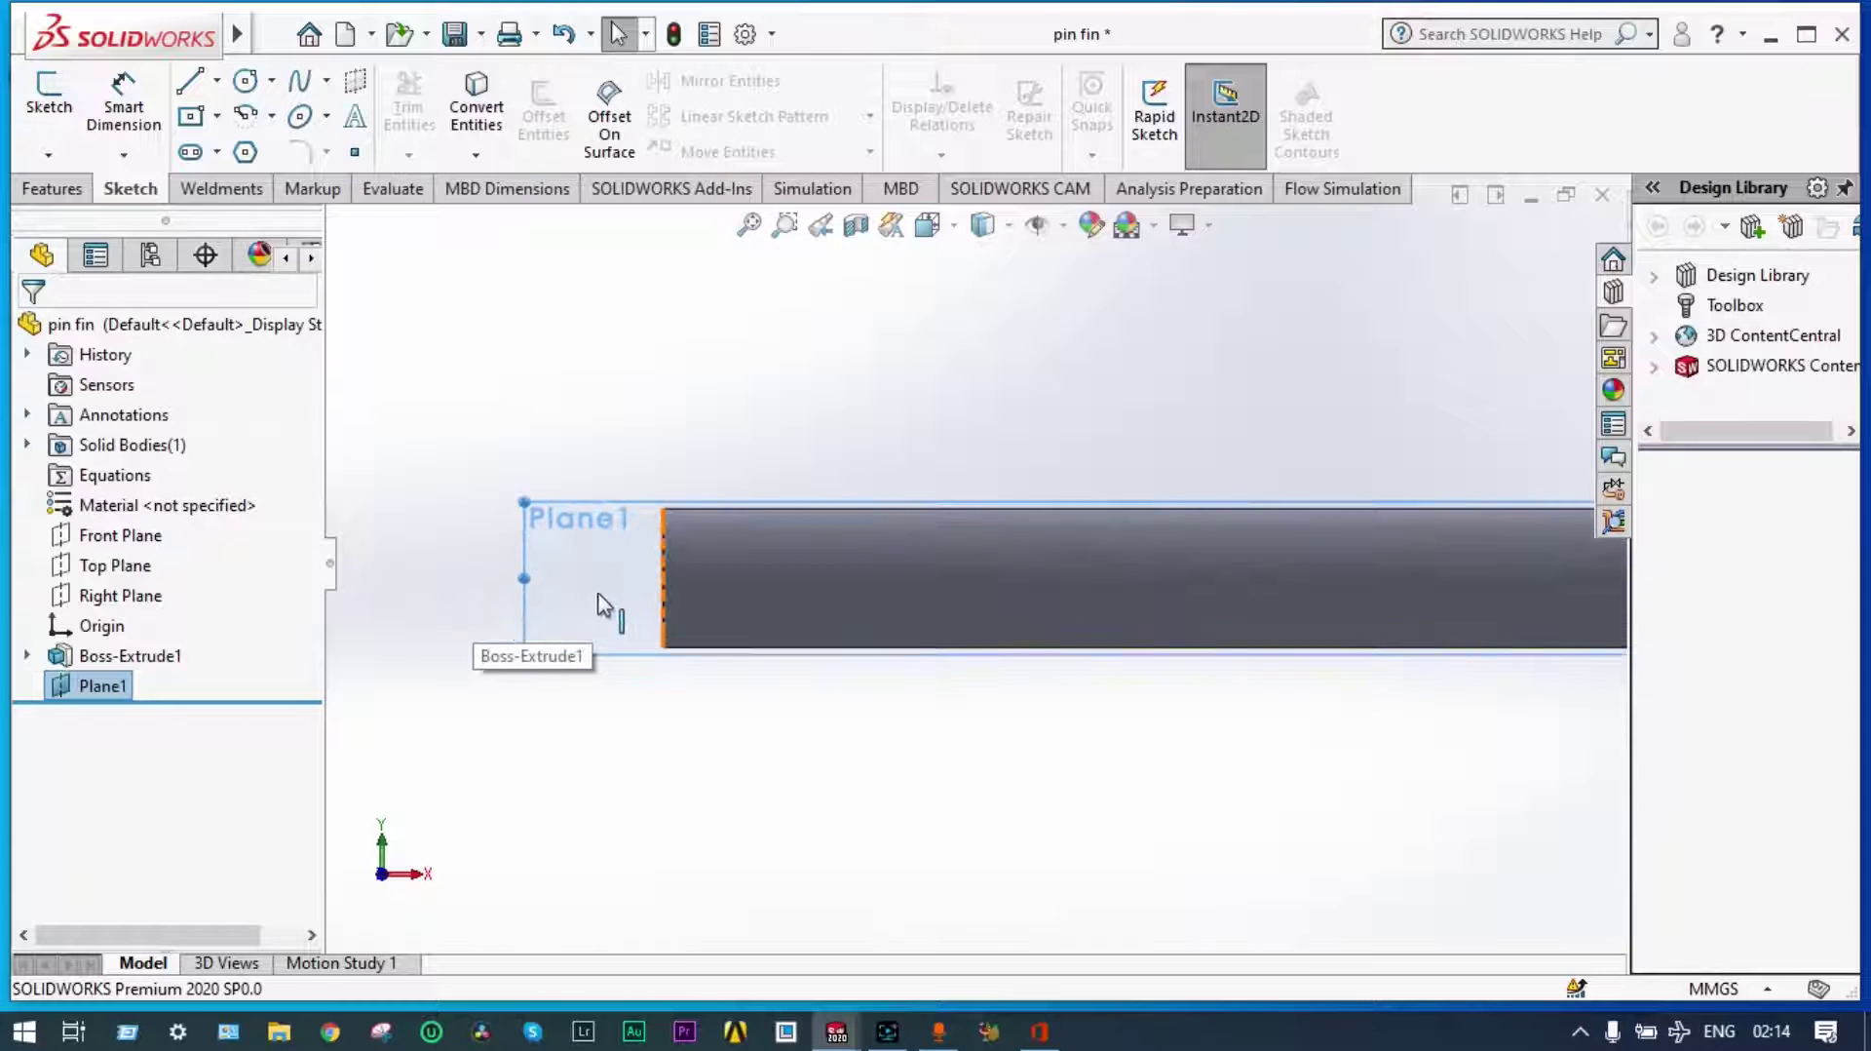
{"action": "left_click", "coordinate": [189, 80]}
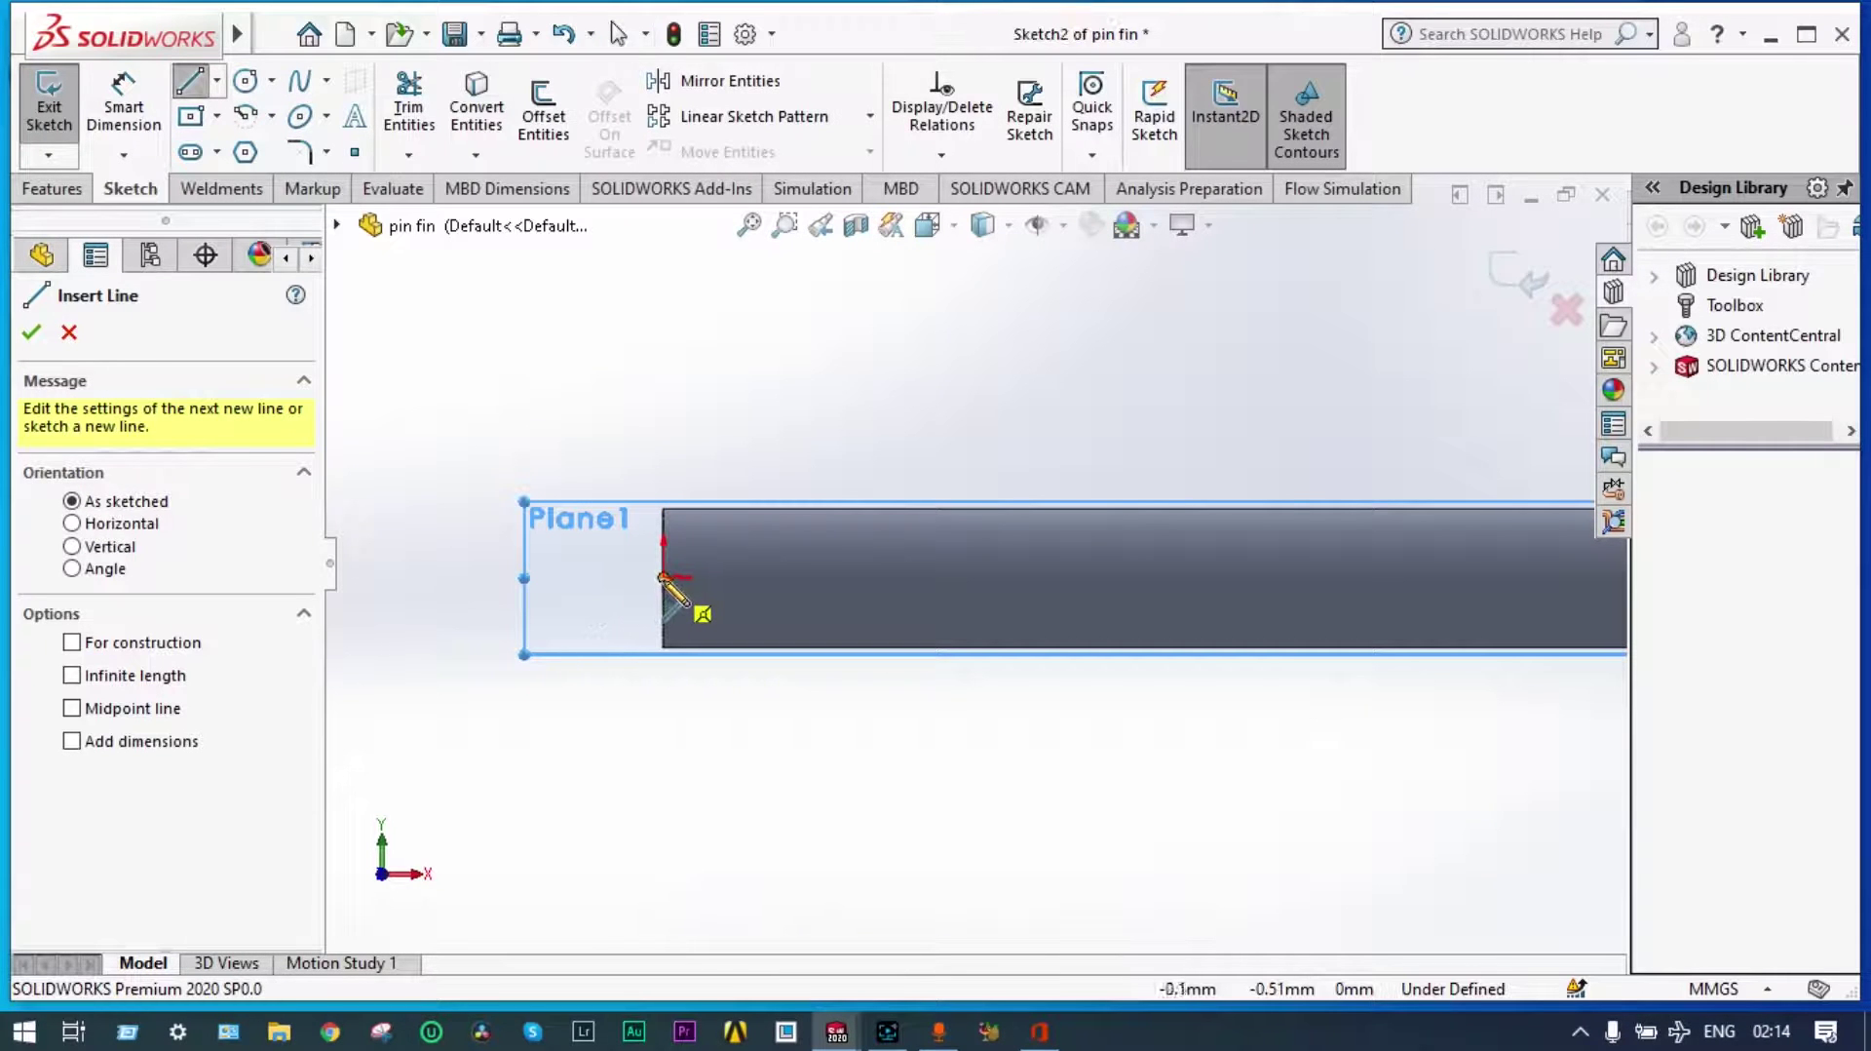
{"action": "left_click", "coordinate": [663, 577]}
{"action": "scroll", "coordinate": [975, 589], "scroll_direction": "up", "scroll_amount": 5}
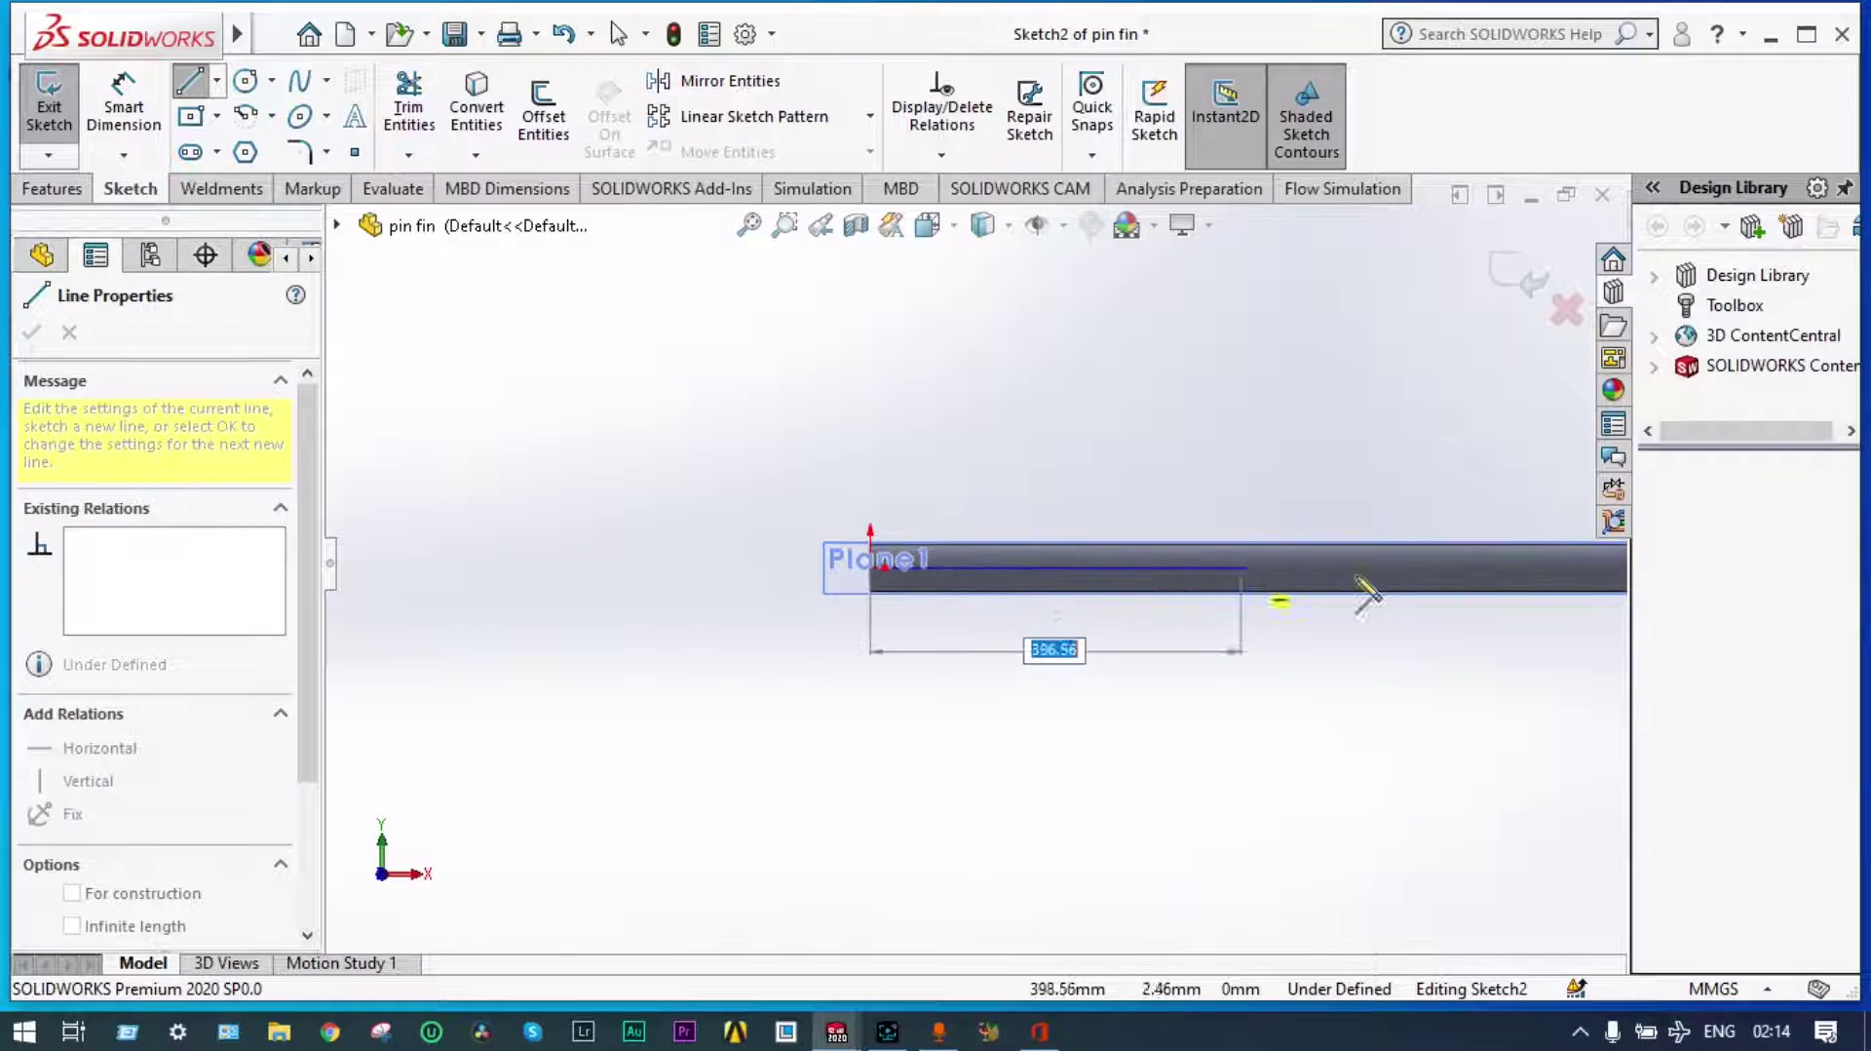
{"action": "scroll", "coordinate": [1501, 596], "scroll_direction": "up", "scroll_amount": 3}
{"action": "scroll", "coordinate": [1327, 573], "scroll_direction": "down", "scroll_amount": 5}
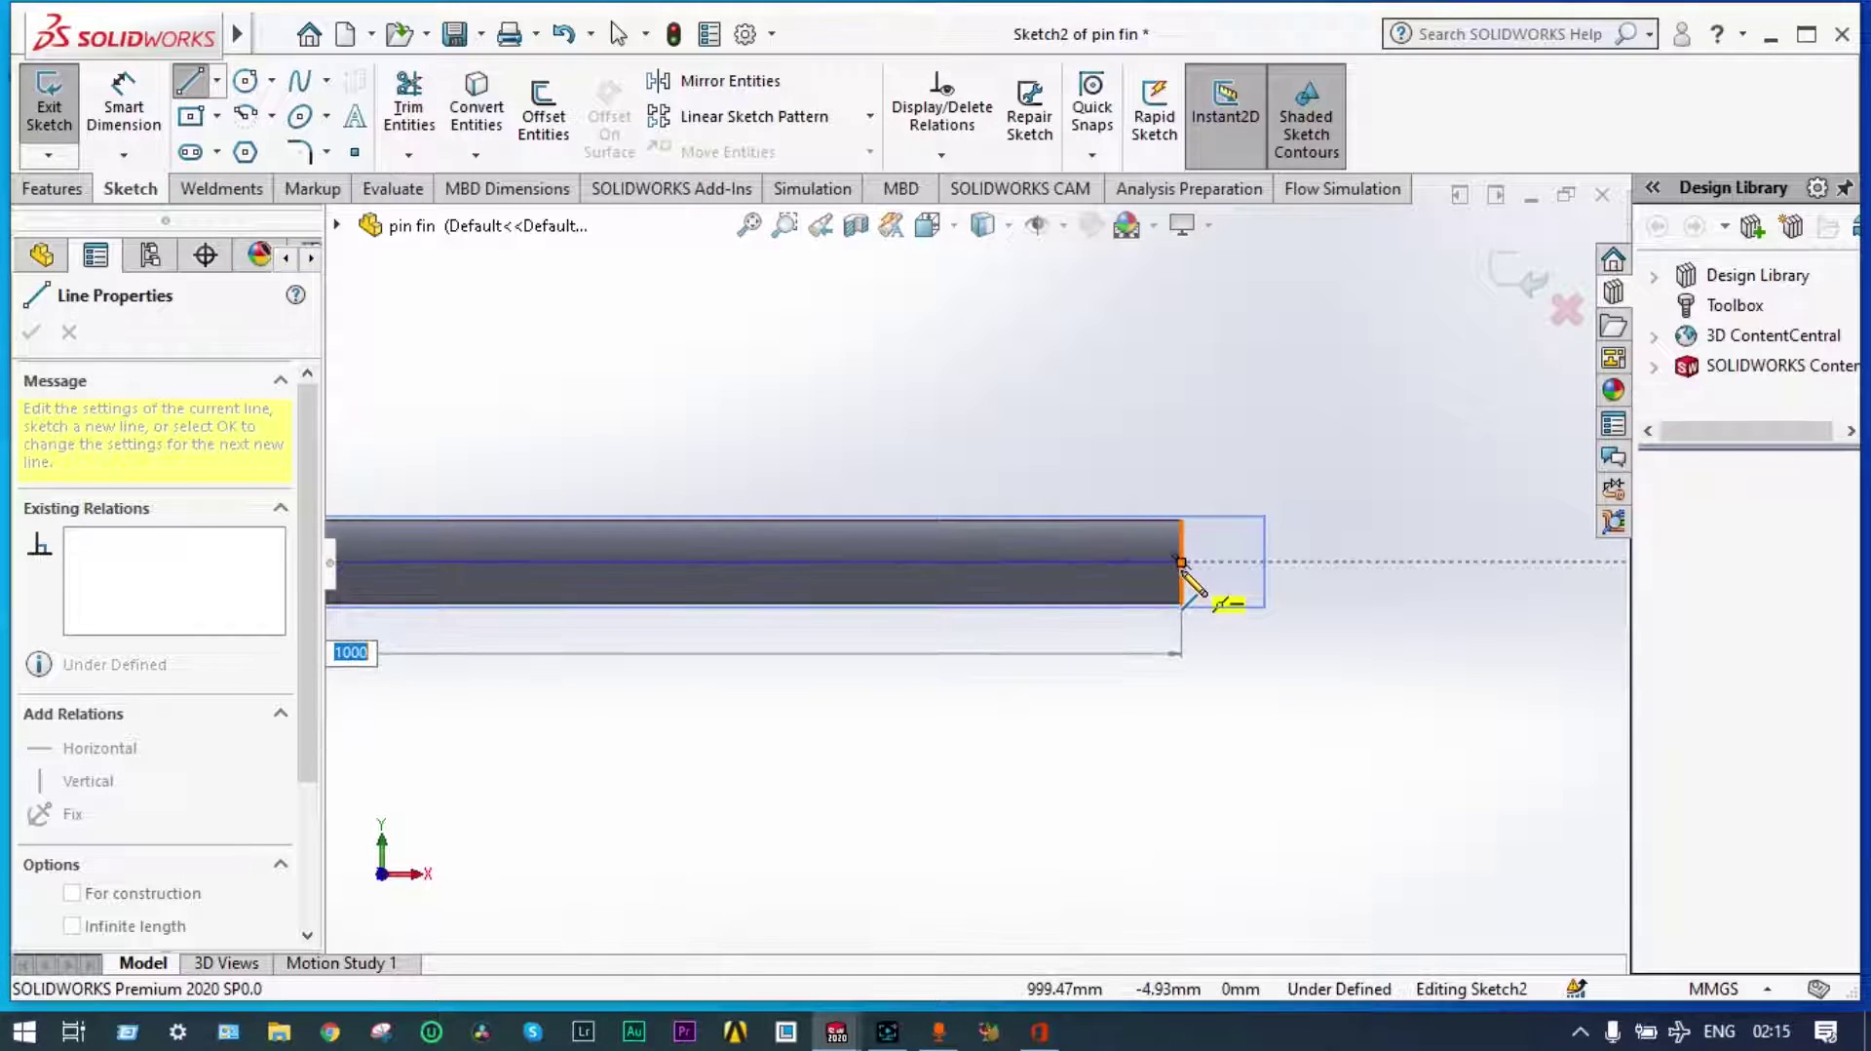
{"action": "left_click", "coordinate": [1181, 562]}
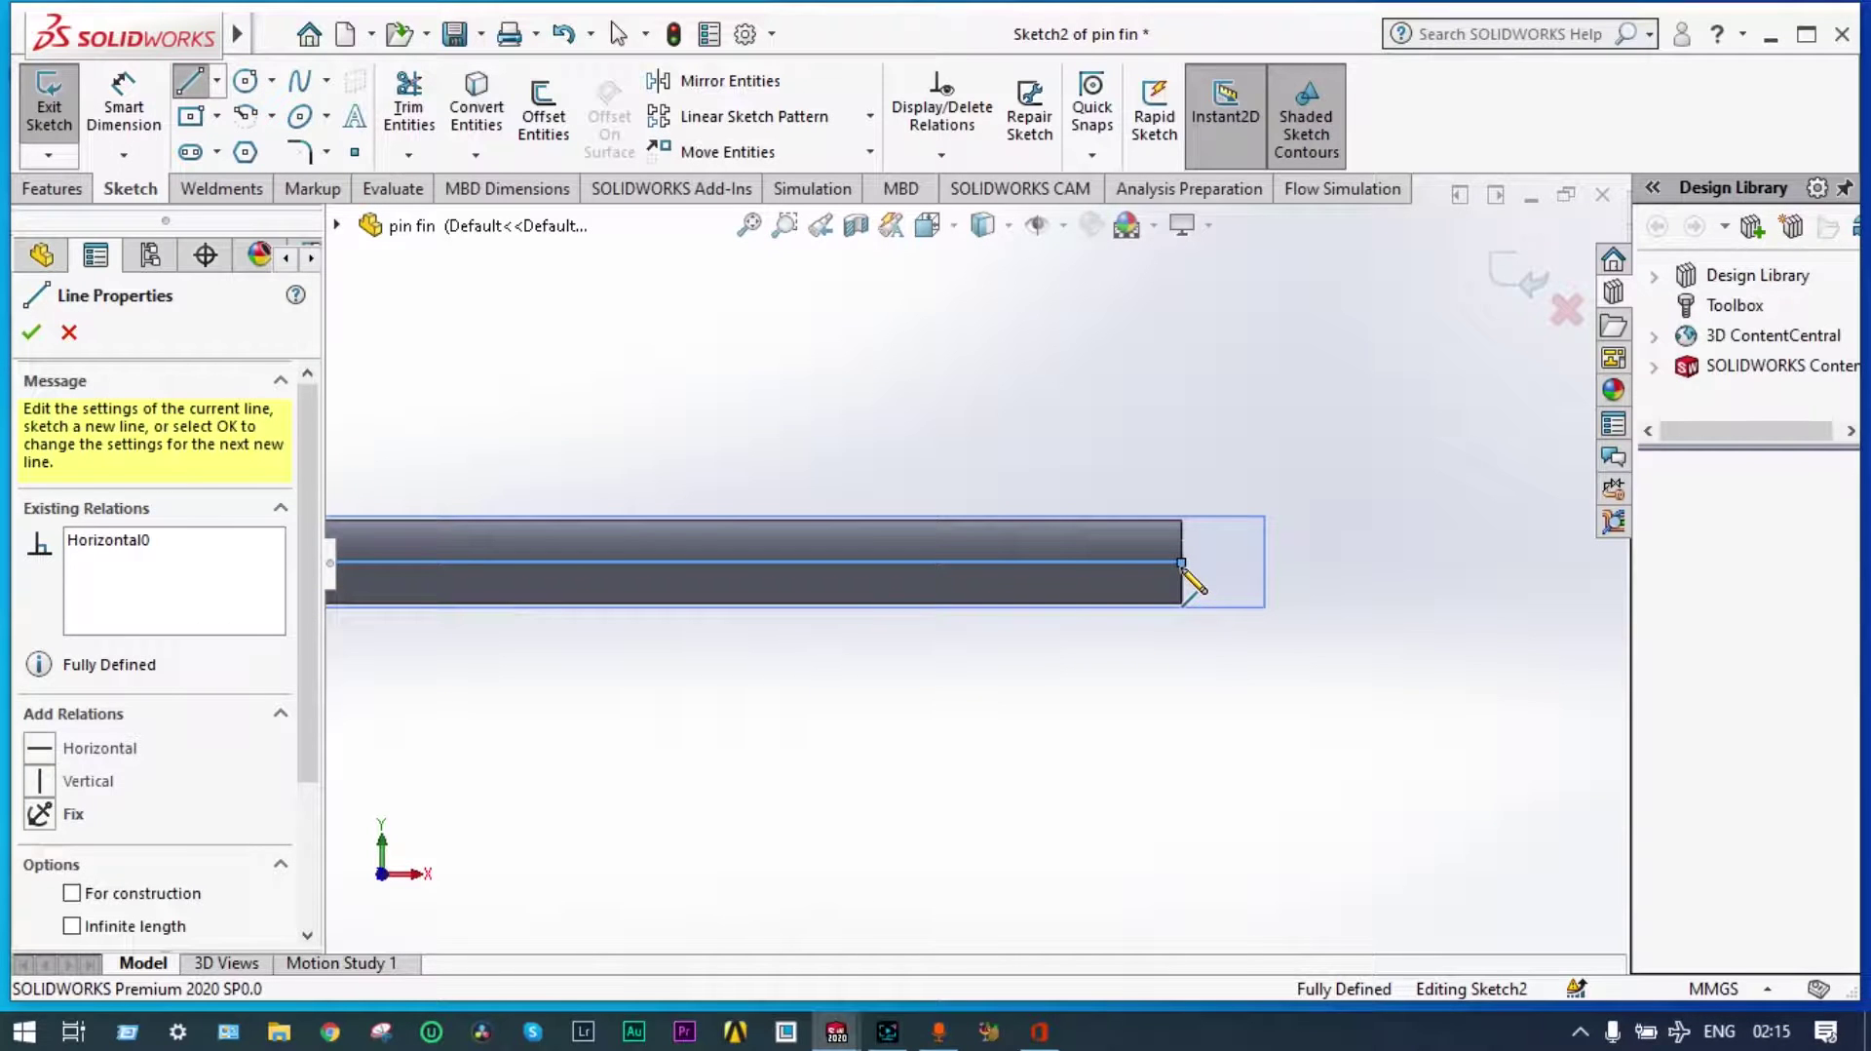
{"action": "key", "text": "Escape"}
{"action": "key", "text": "Escape"}
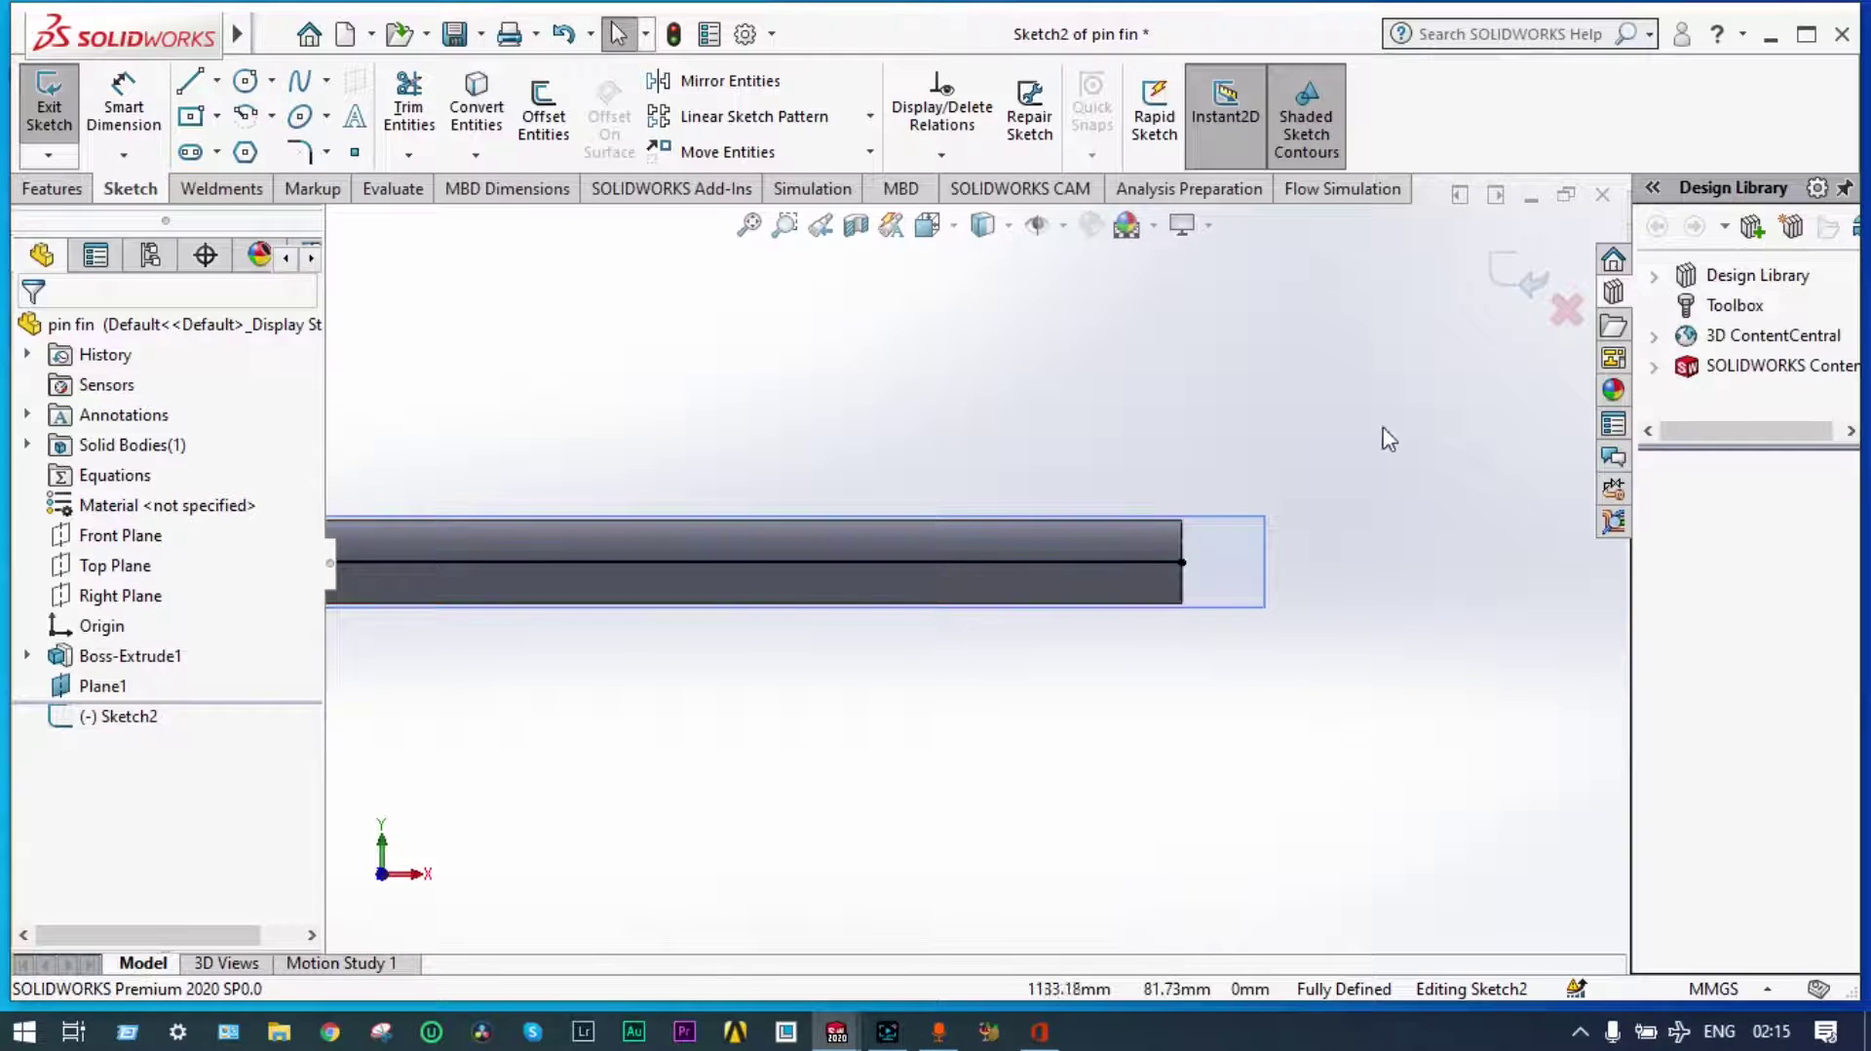
Split the pin fin's cylindrical face lengthwise with a Projection split line, using the current sketch as the sketch to project
{"action": "scroll", "coordinate": [1382, 439], "scroll_direction": "up", "scroll_amount": 2}
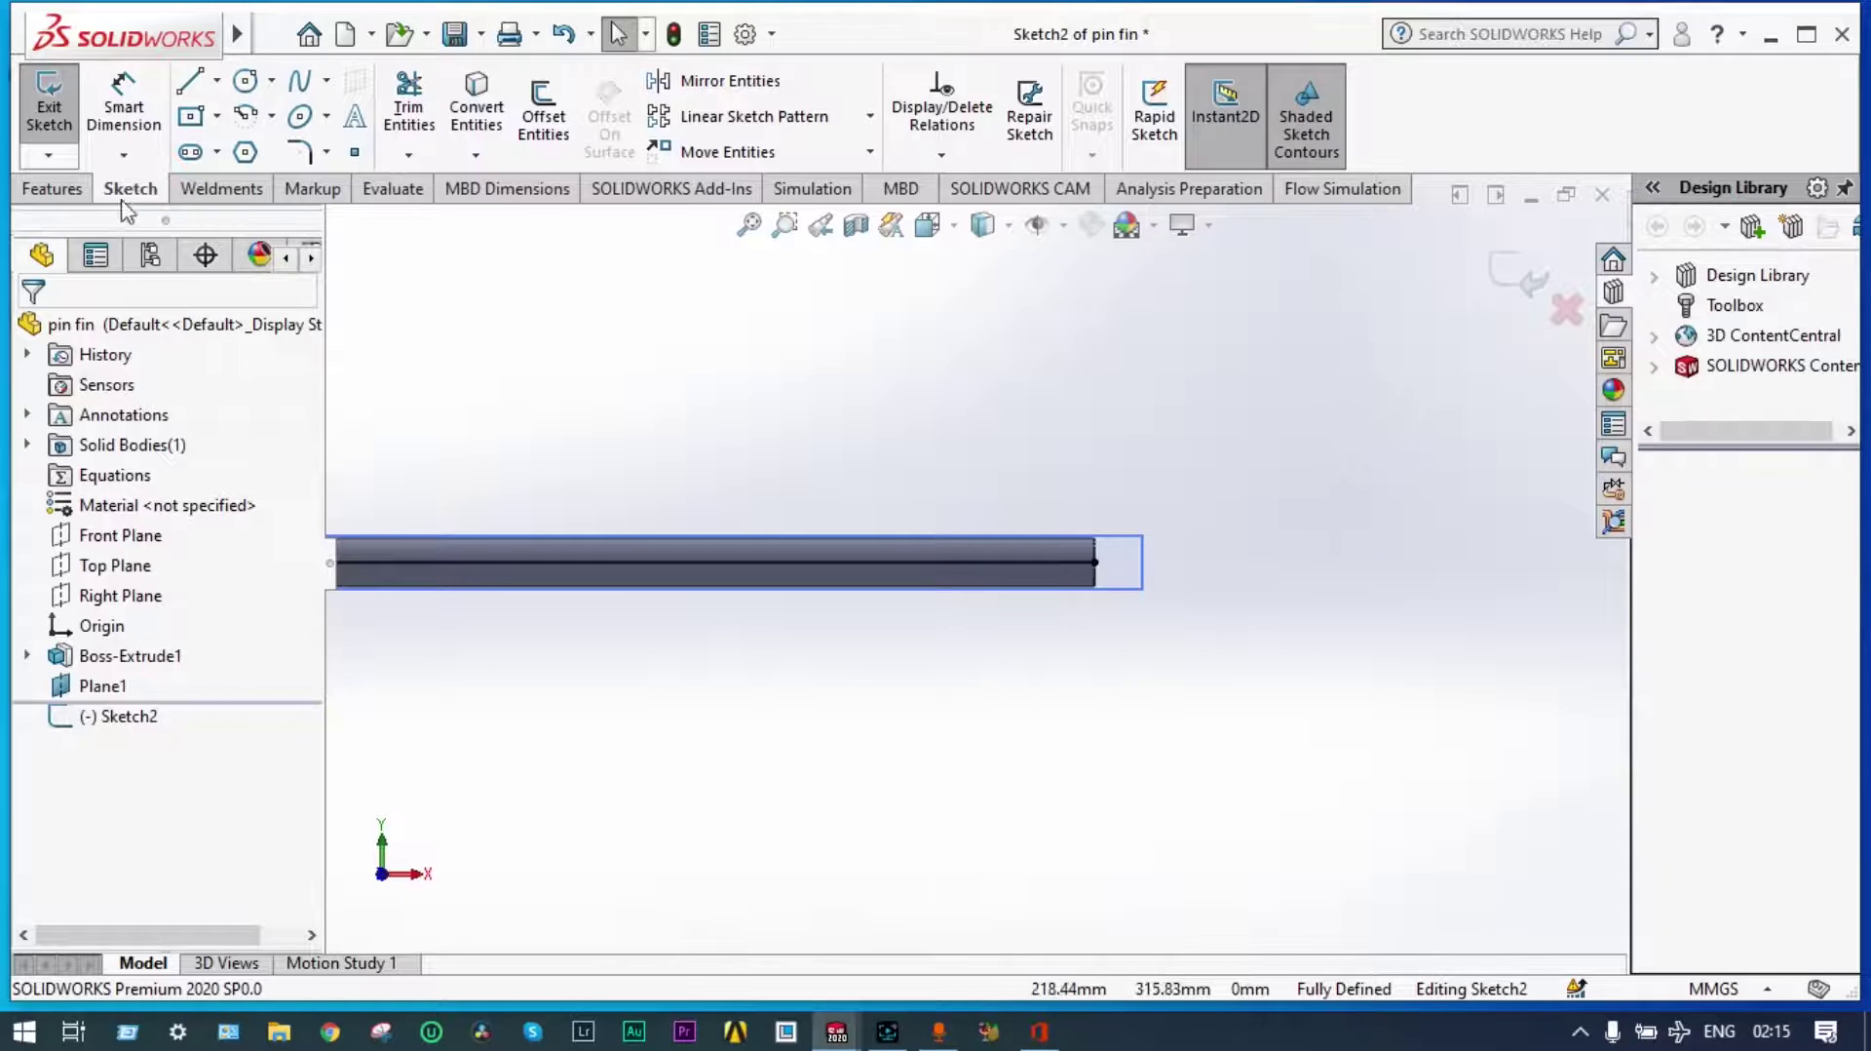
{"action": "left_click", "coordinate": [64, 193]}
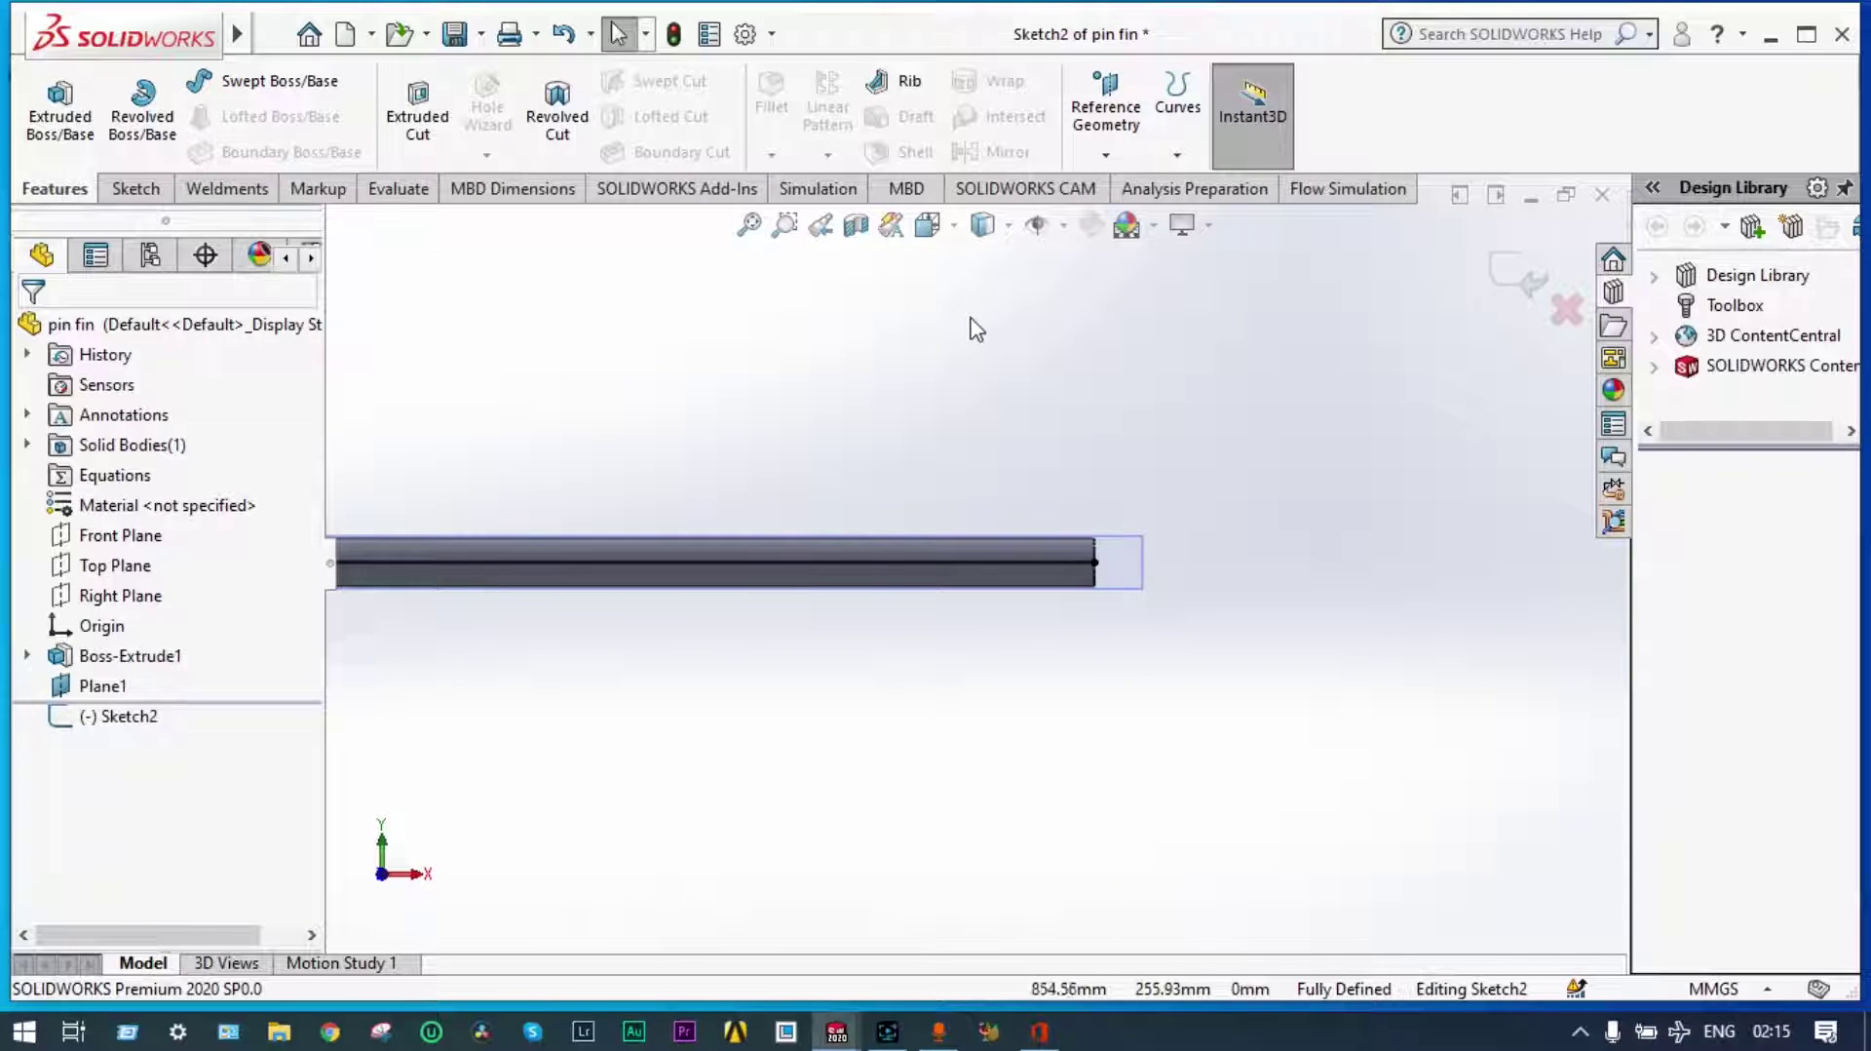
{"action": "left_click", "coordinate": [1177, 158]}
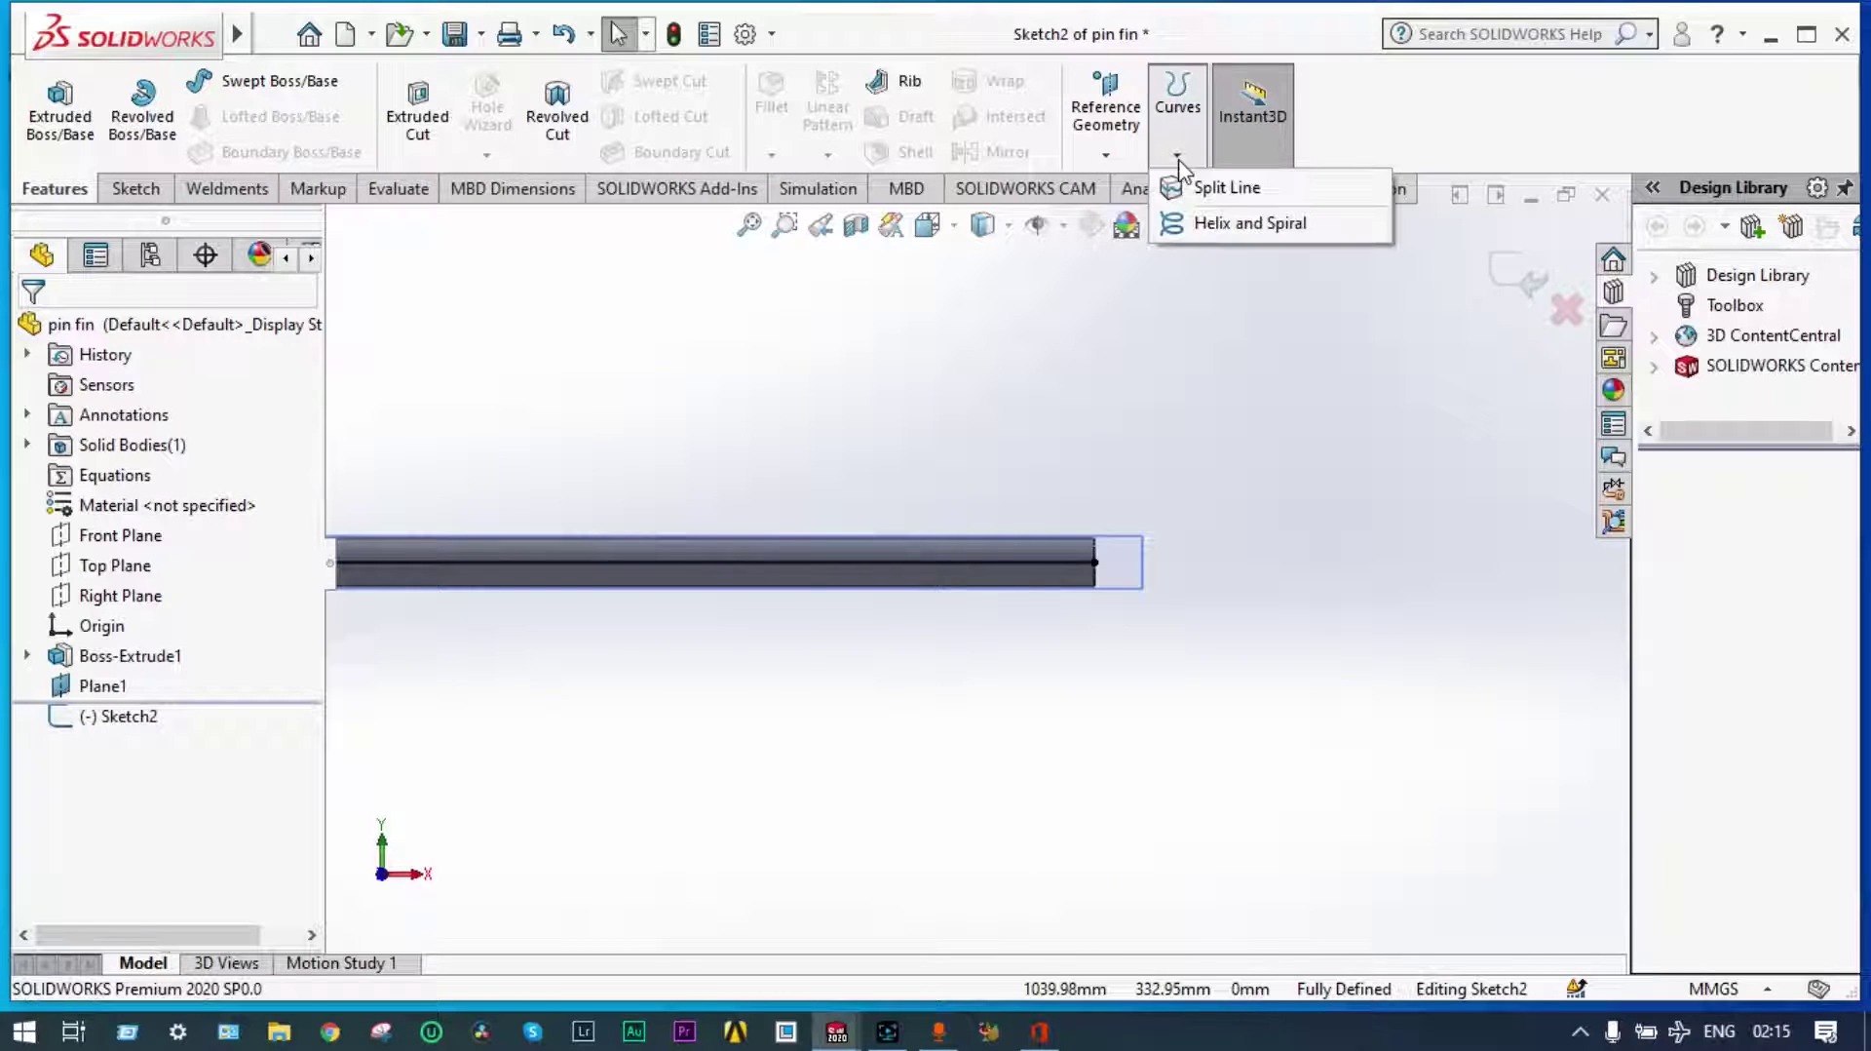
{"action": "left_click", "coordinate": [1218, 187]}
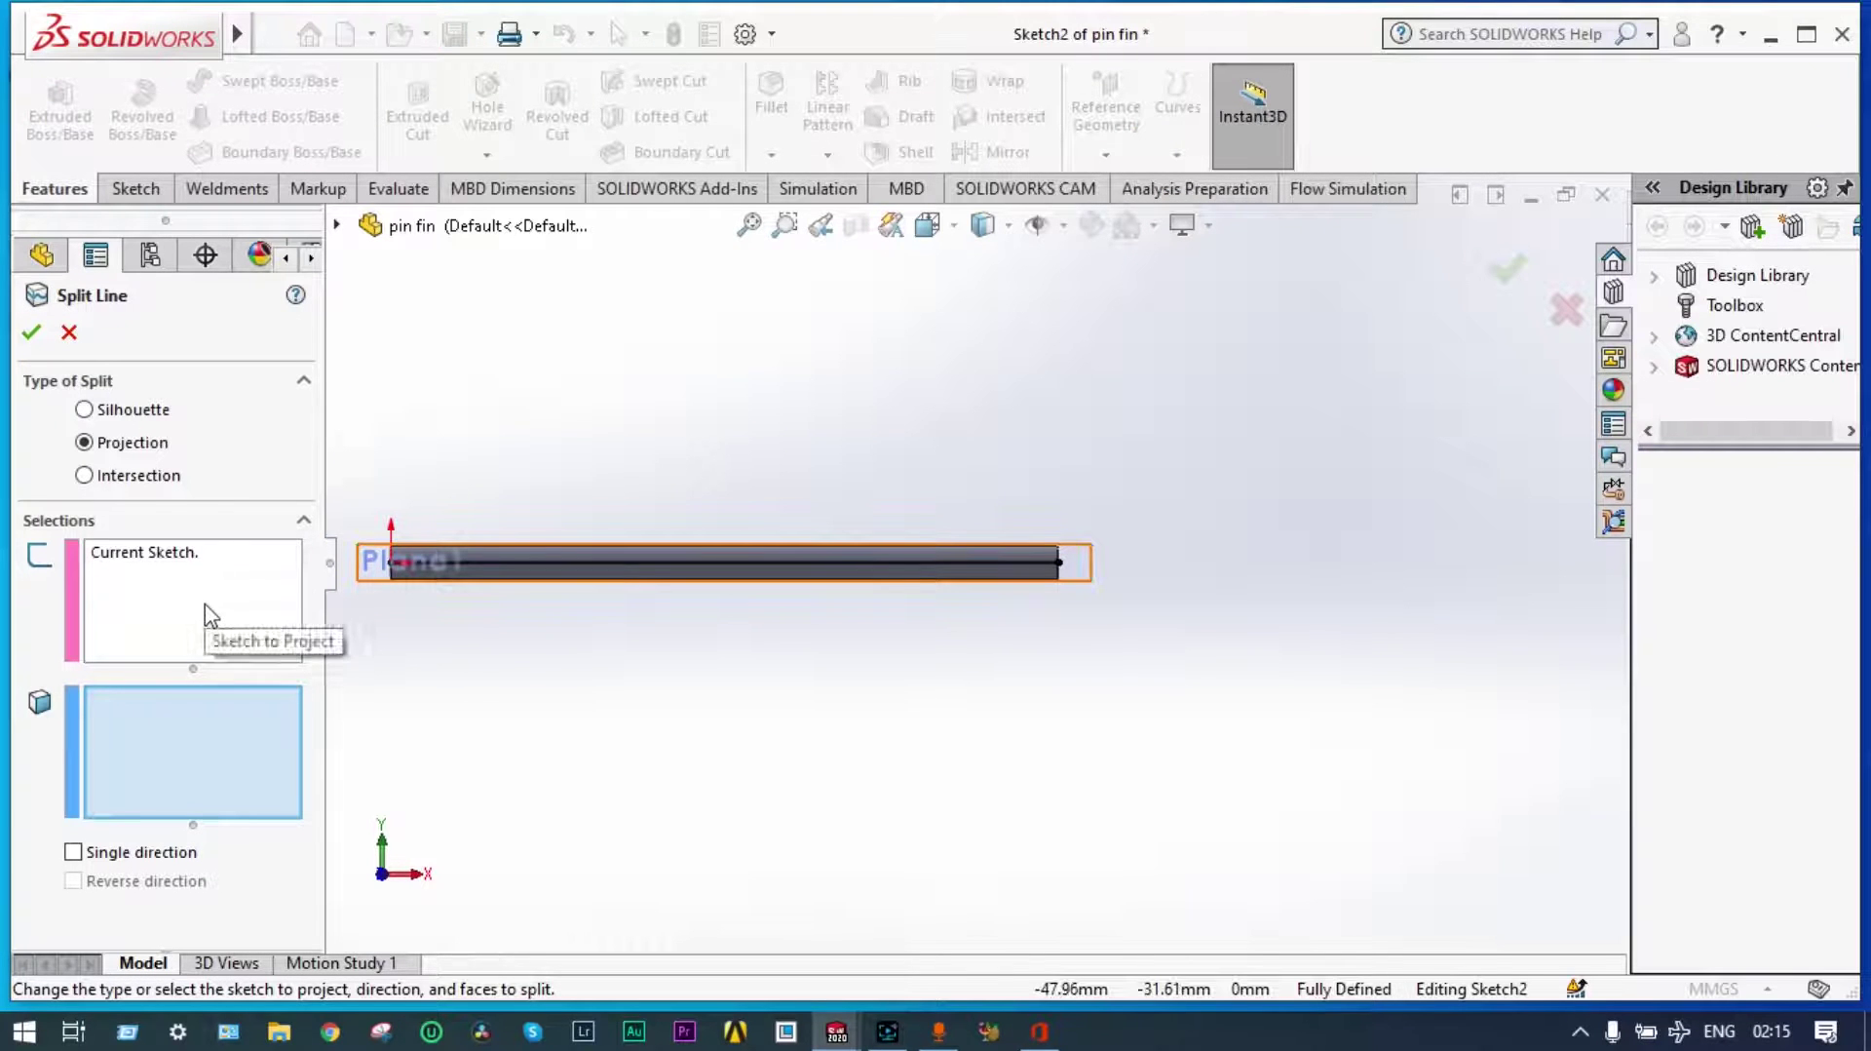
{"action": "scroll", "coordinate": [597, 581], "scroll_direction": "down", "scroll_amount": 2}
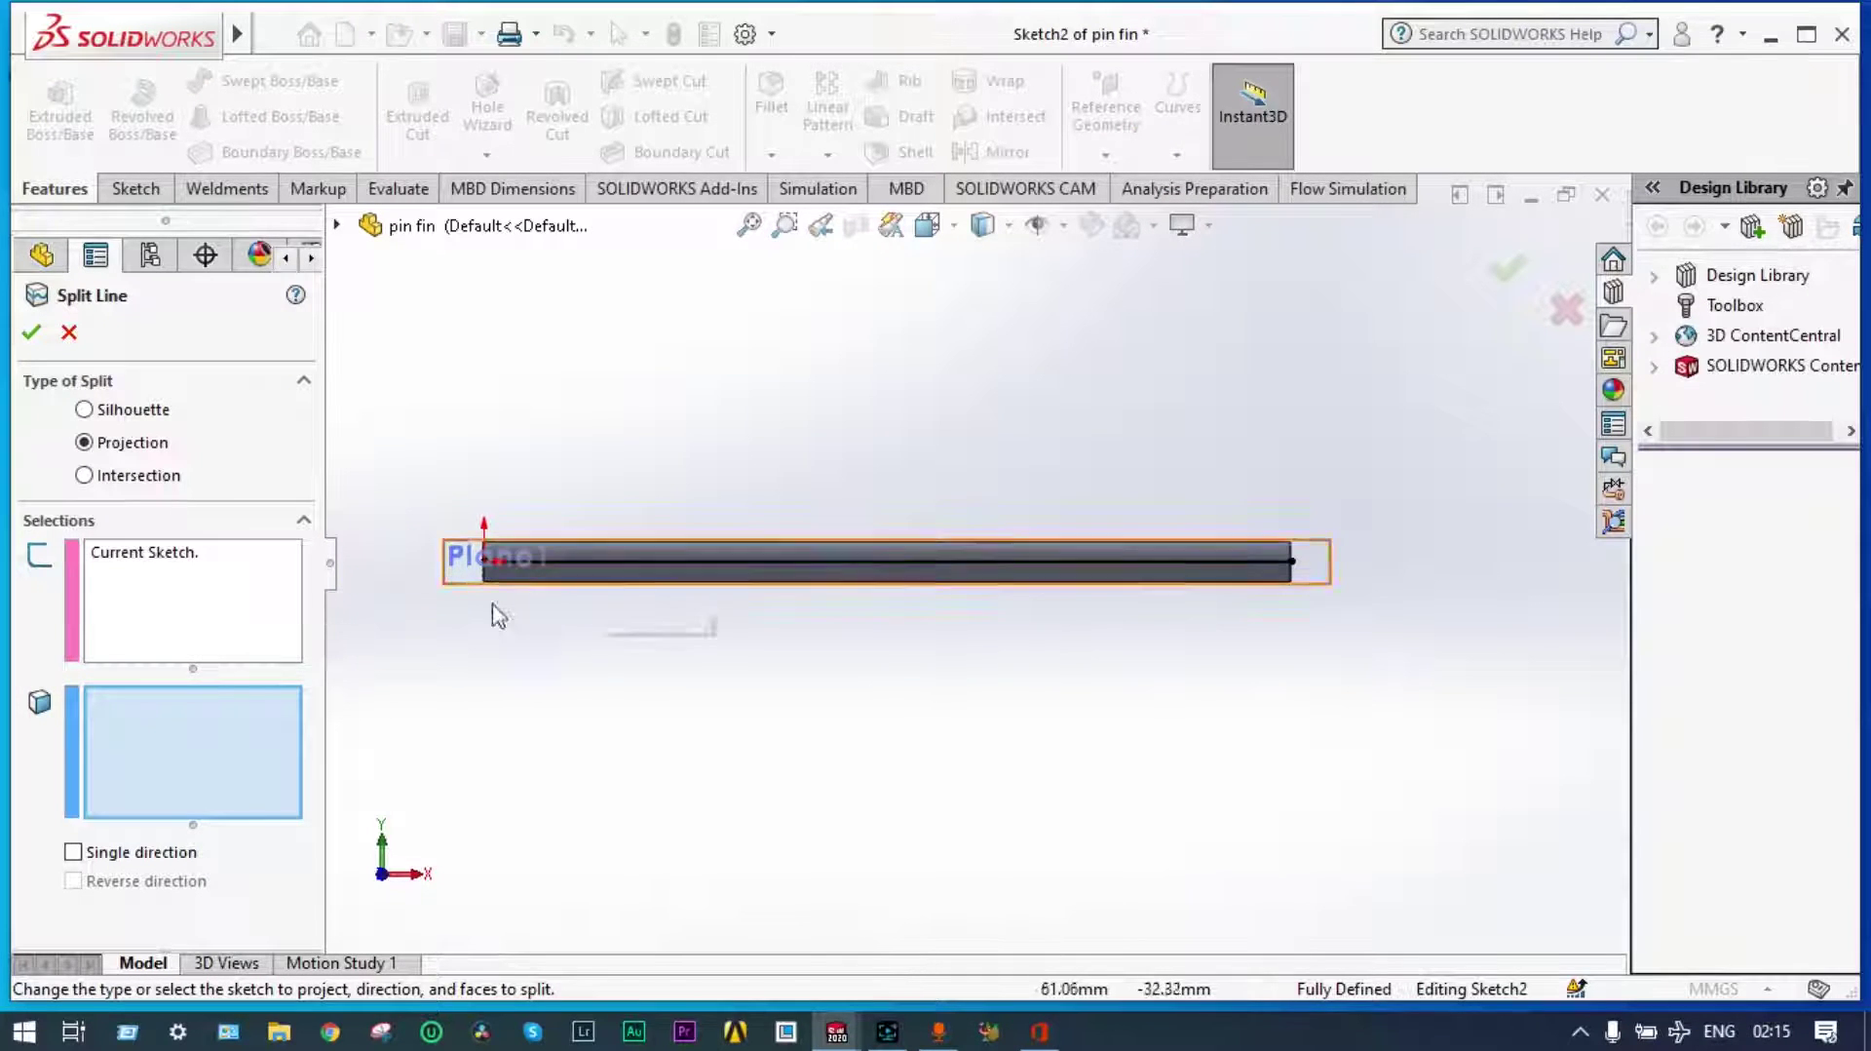
{"action": "scroll", "coordinate": [624, 575], "scroll_direction": "down", "scroll_amount": 3}
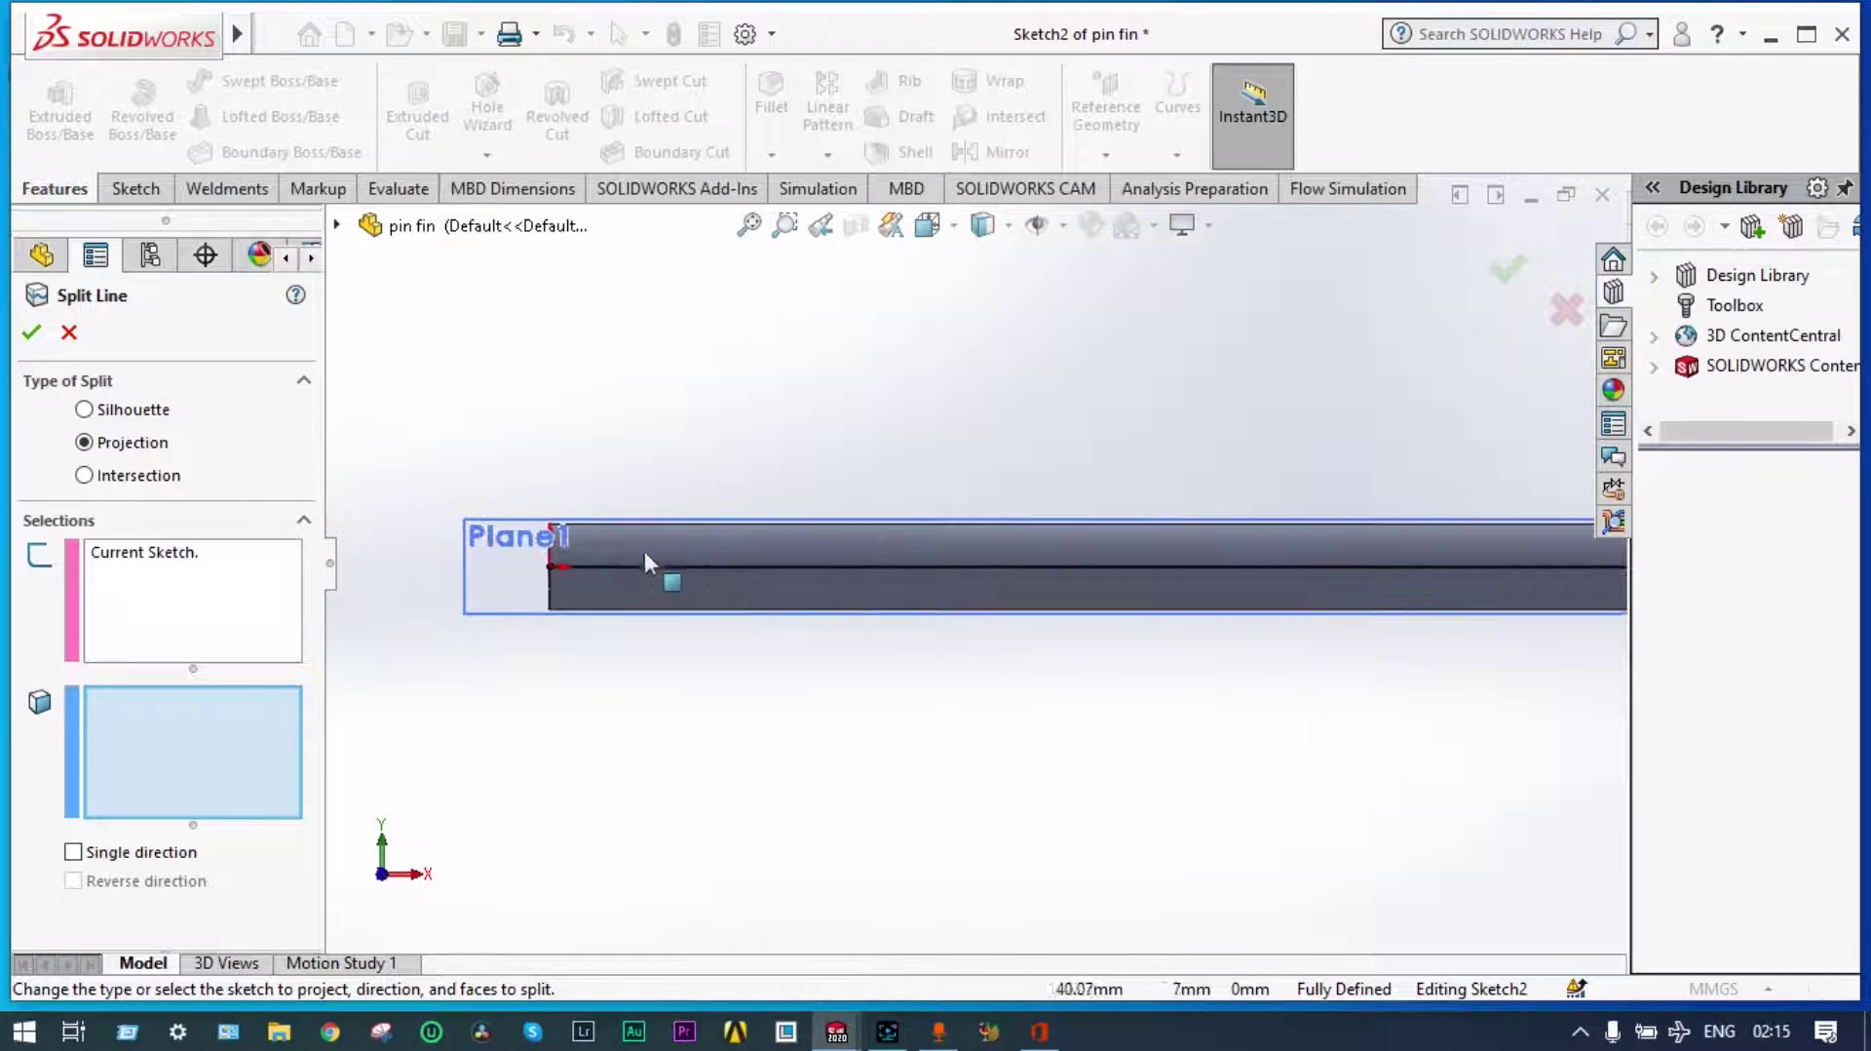
{"action": "left_click", "coordinate": [714, 596]}
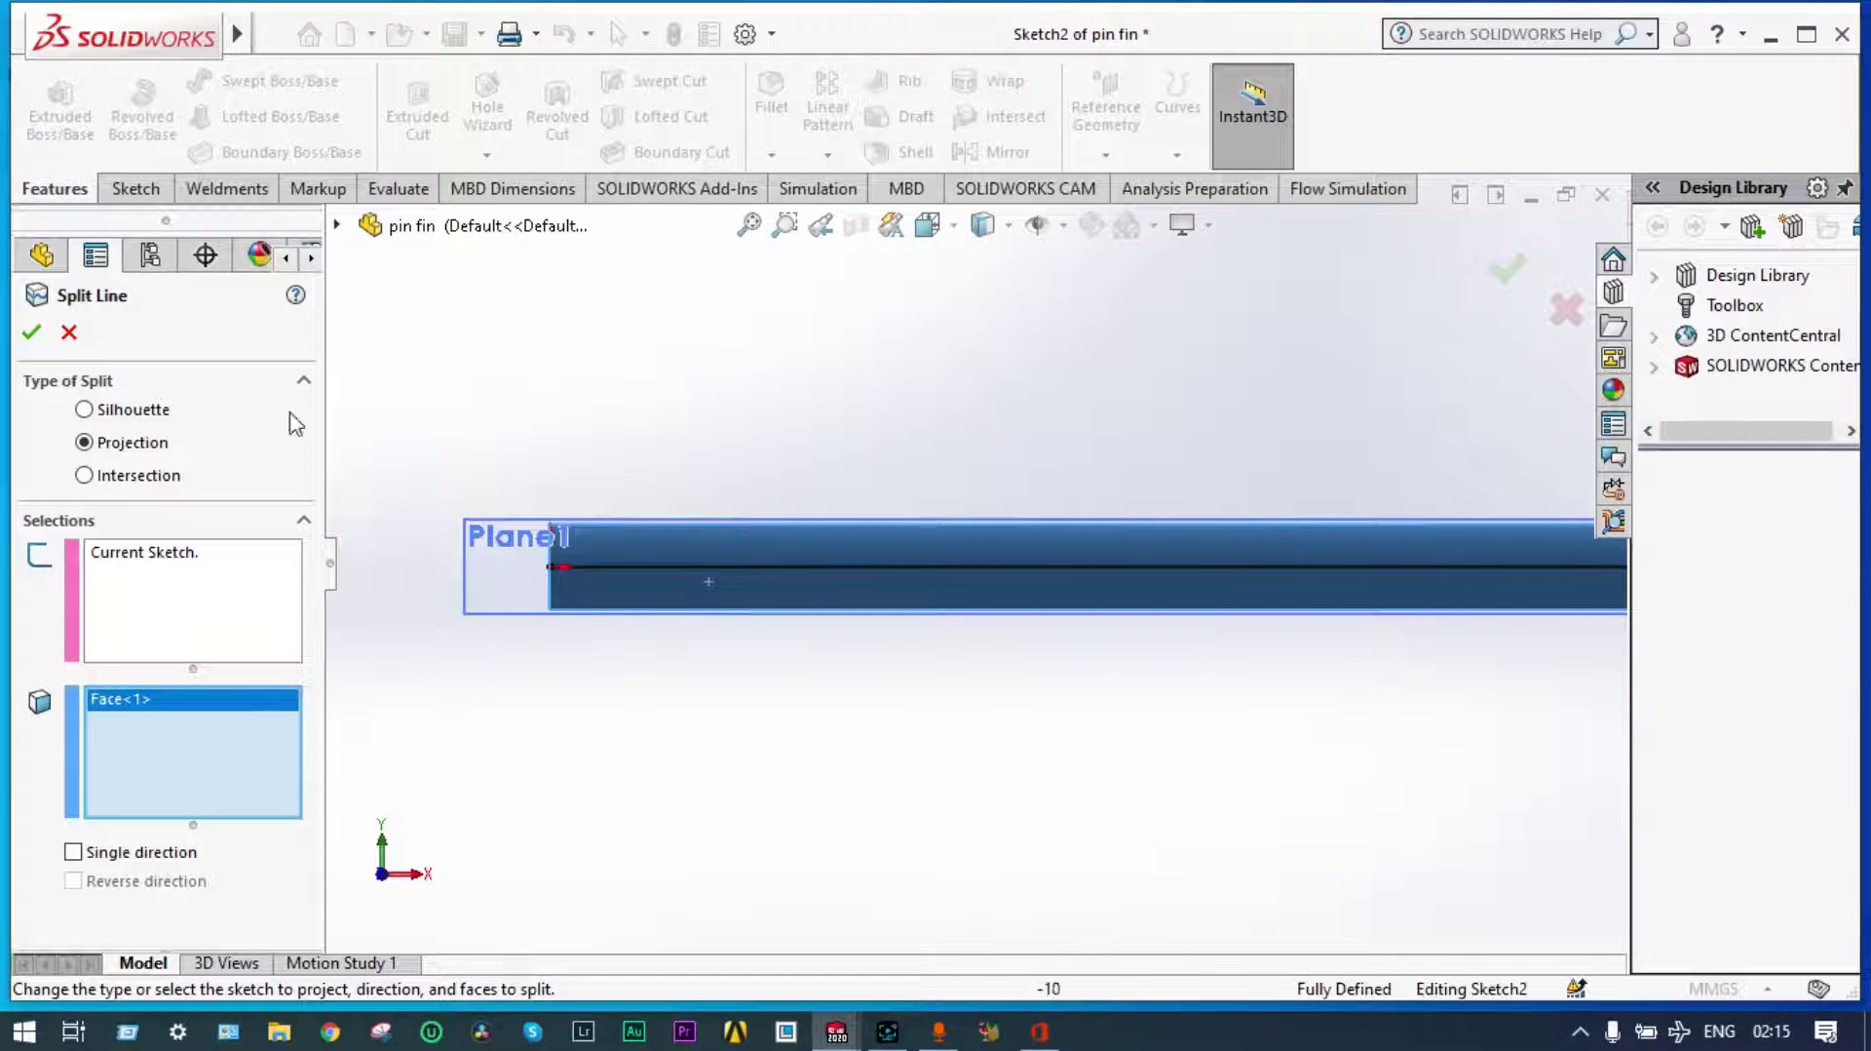
{"action": "left_click", "coordinate": [31, 334]}
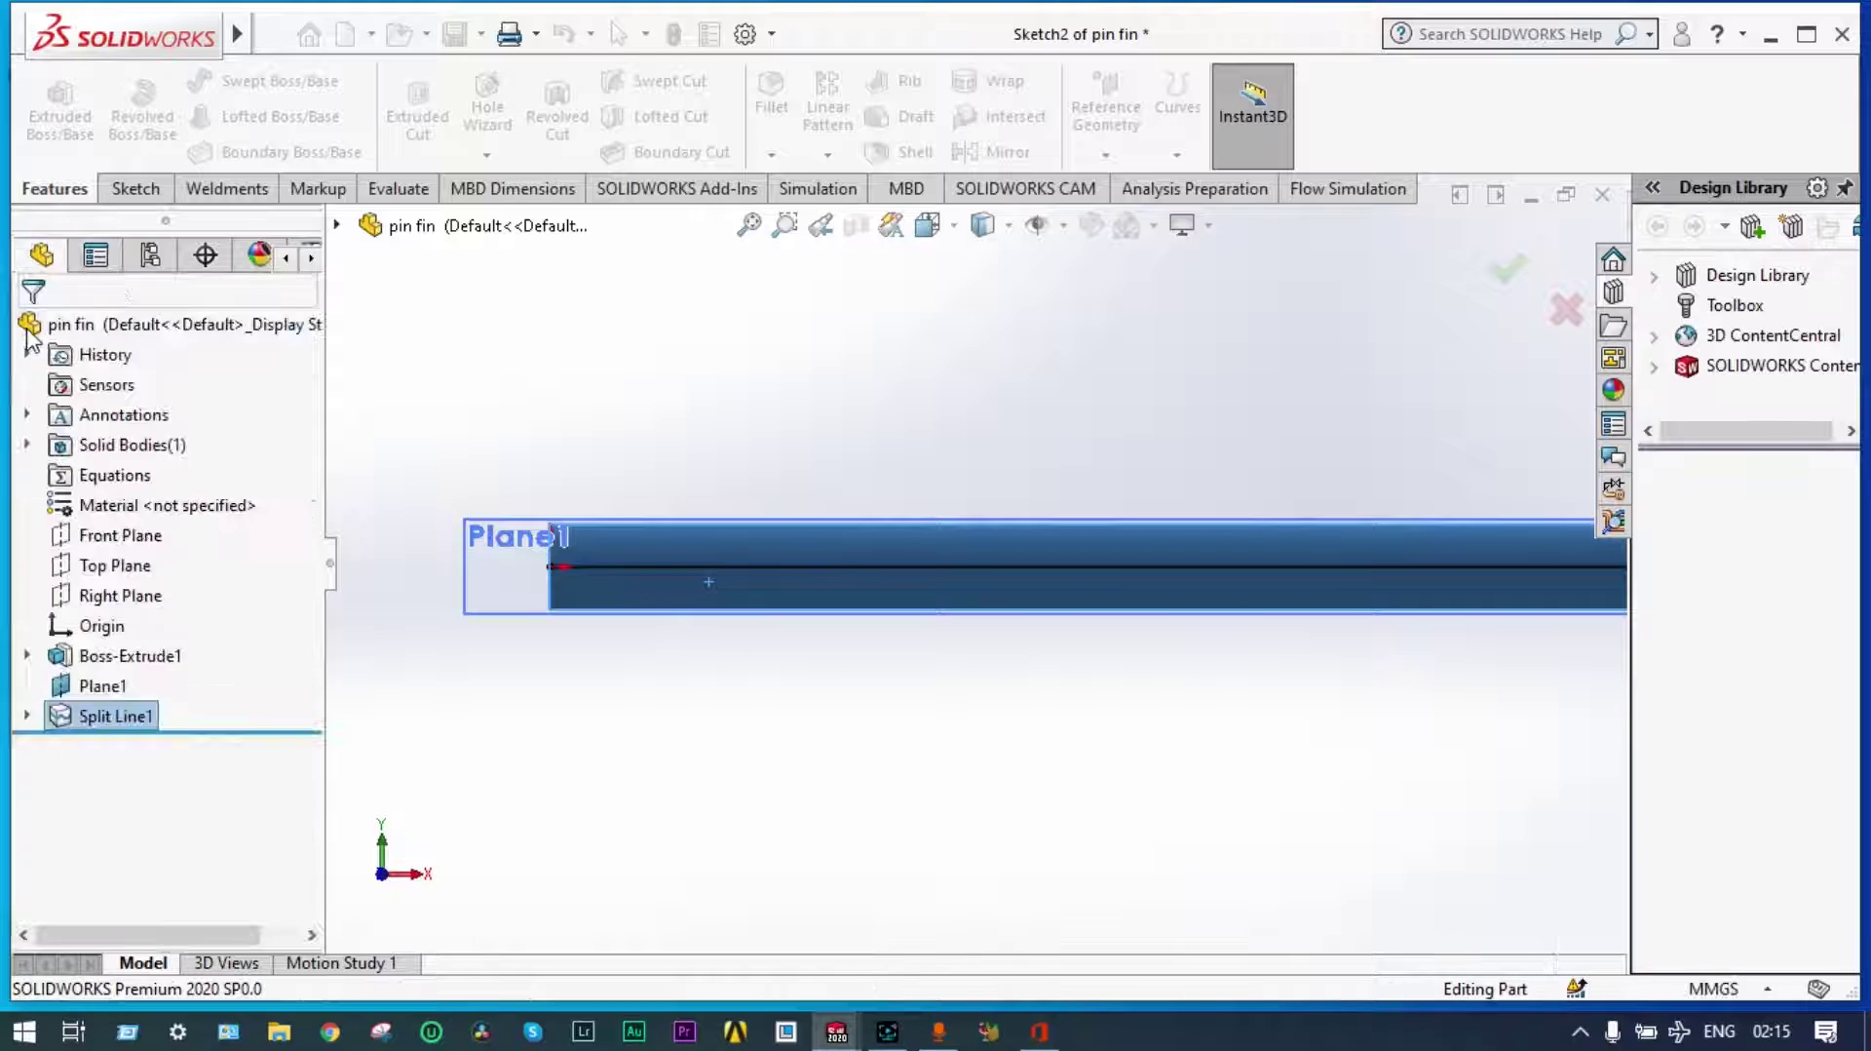
Save the pin fin part and close its window to return to the assembly
{"action": "middle_click_drag", "start_coordinate": [986, 418], "coordinate": [848, 530]}
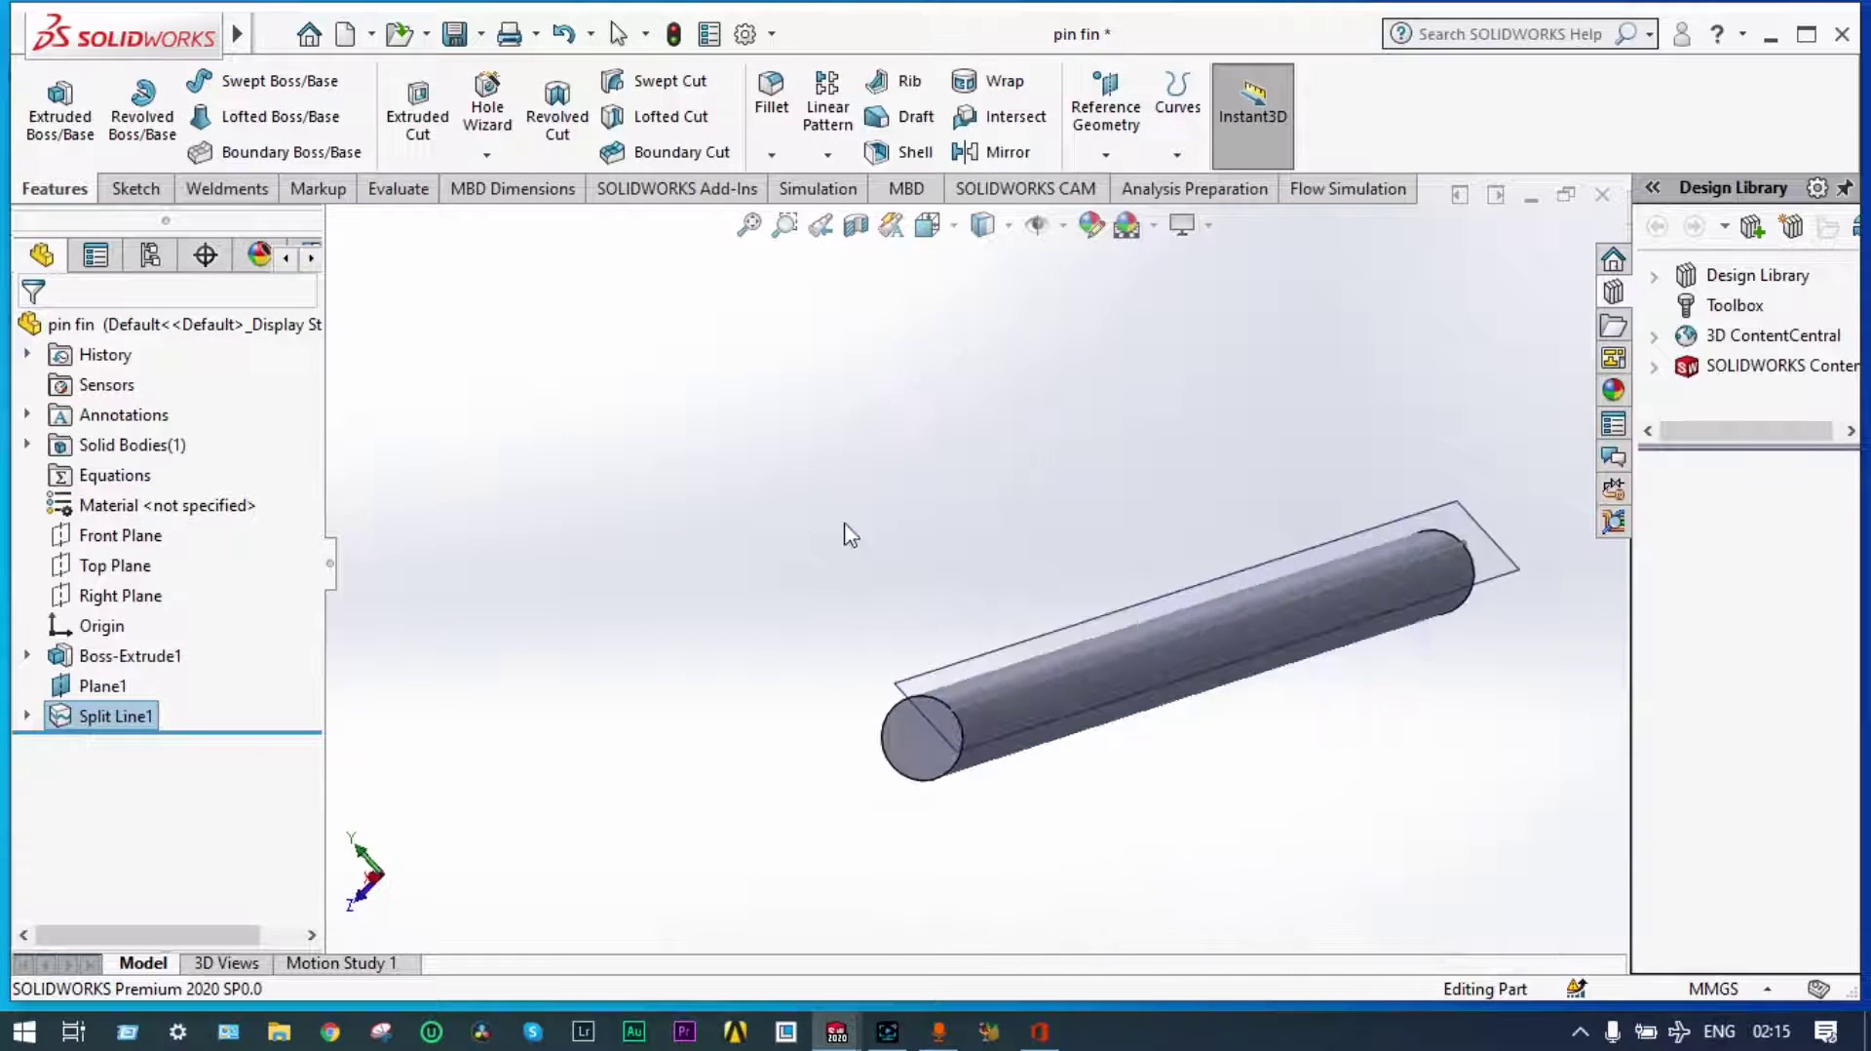
{"action": "middle_click_drag", "start_coordinate": [1267, 759], "coordinate": [1356, 724]}
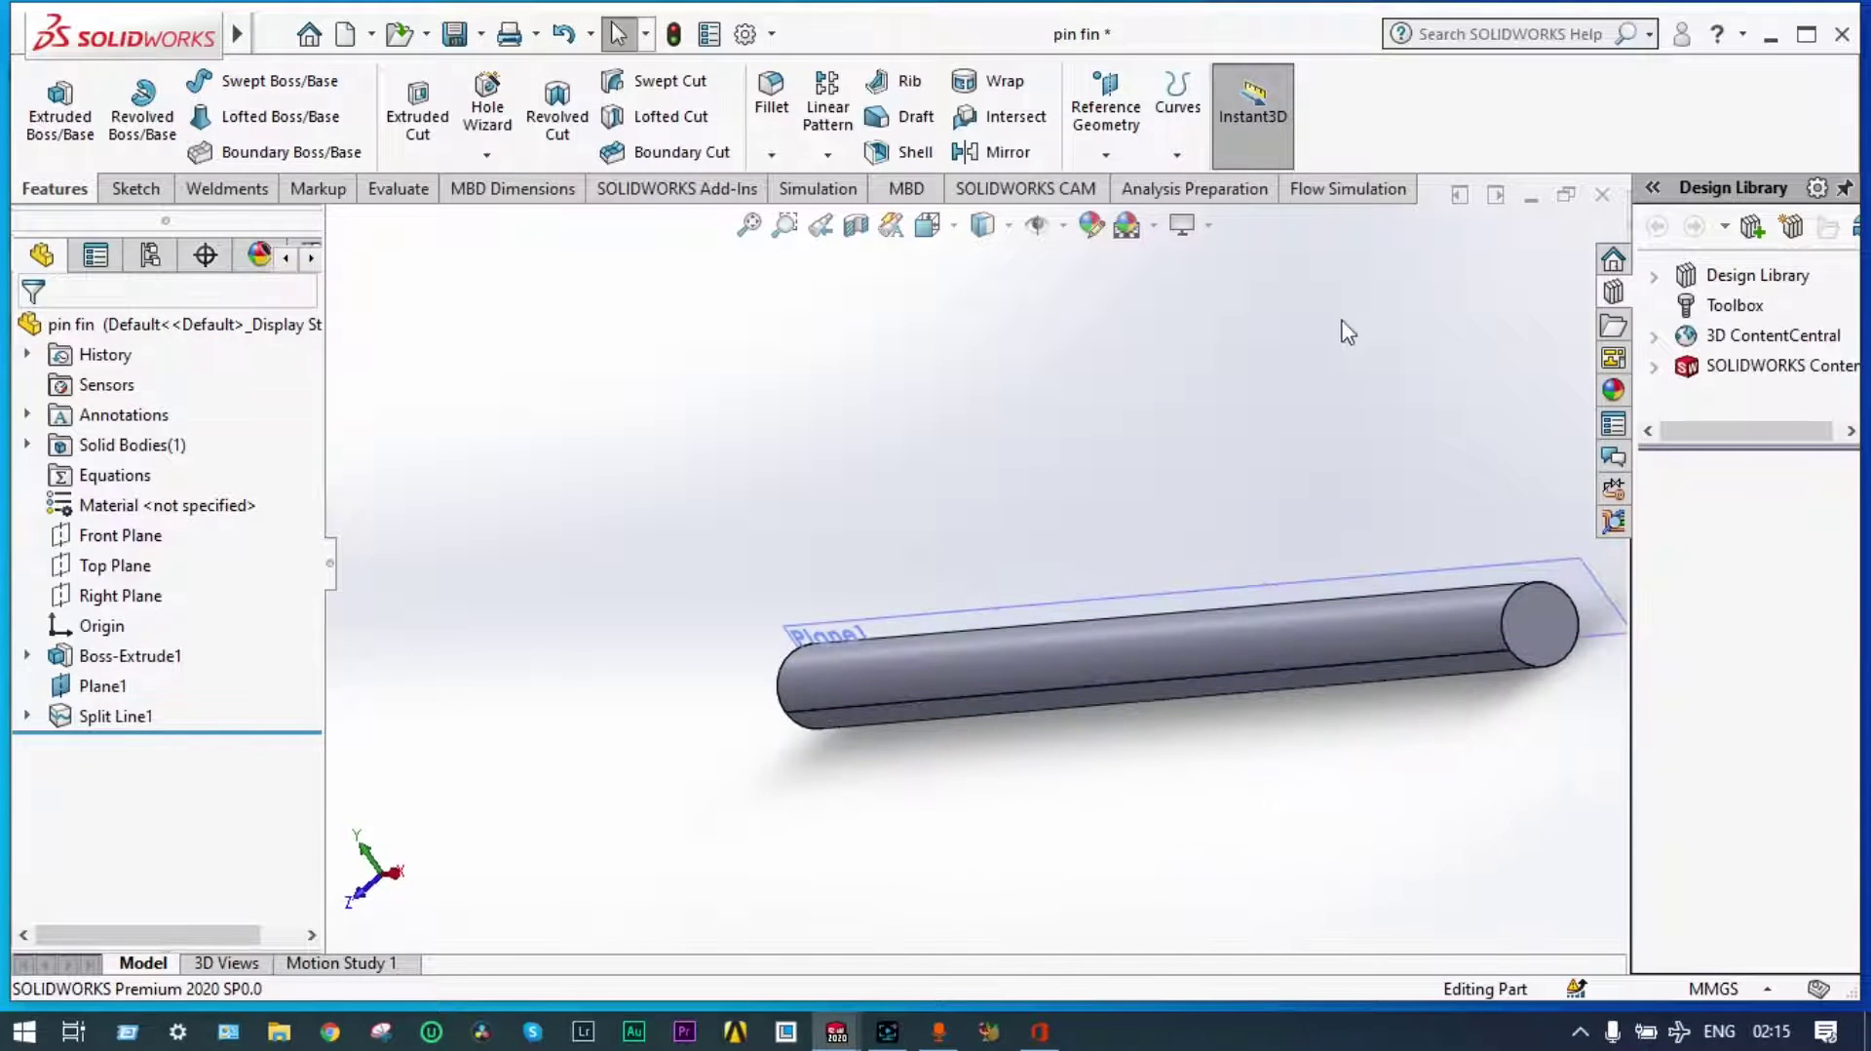
{"action": "left_click", "coordinate": [455, 34]}
{"action": "left_click", "coordinate": [1601, 199]}
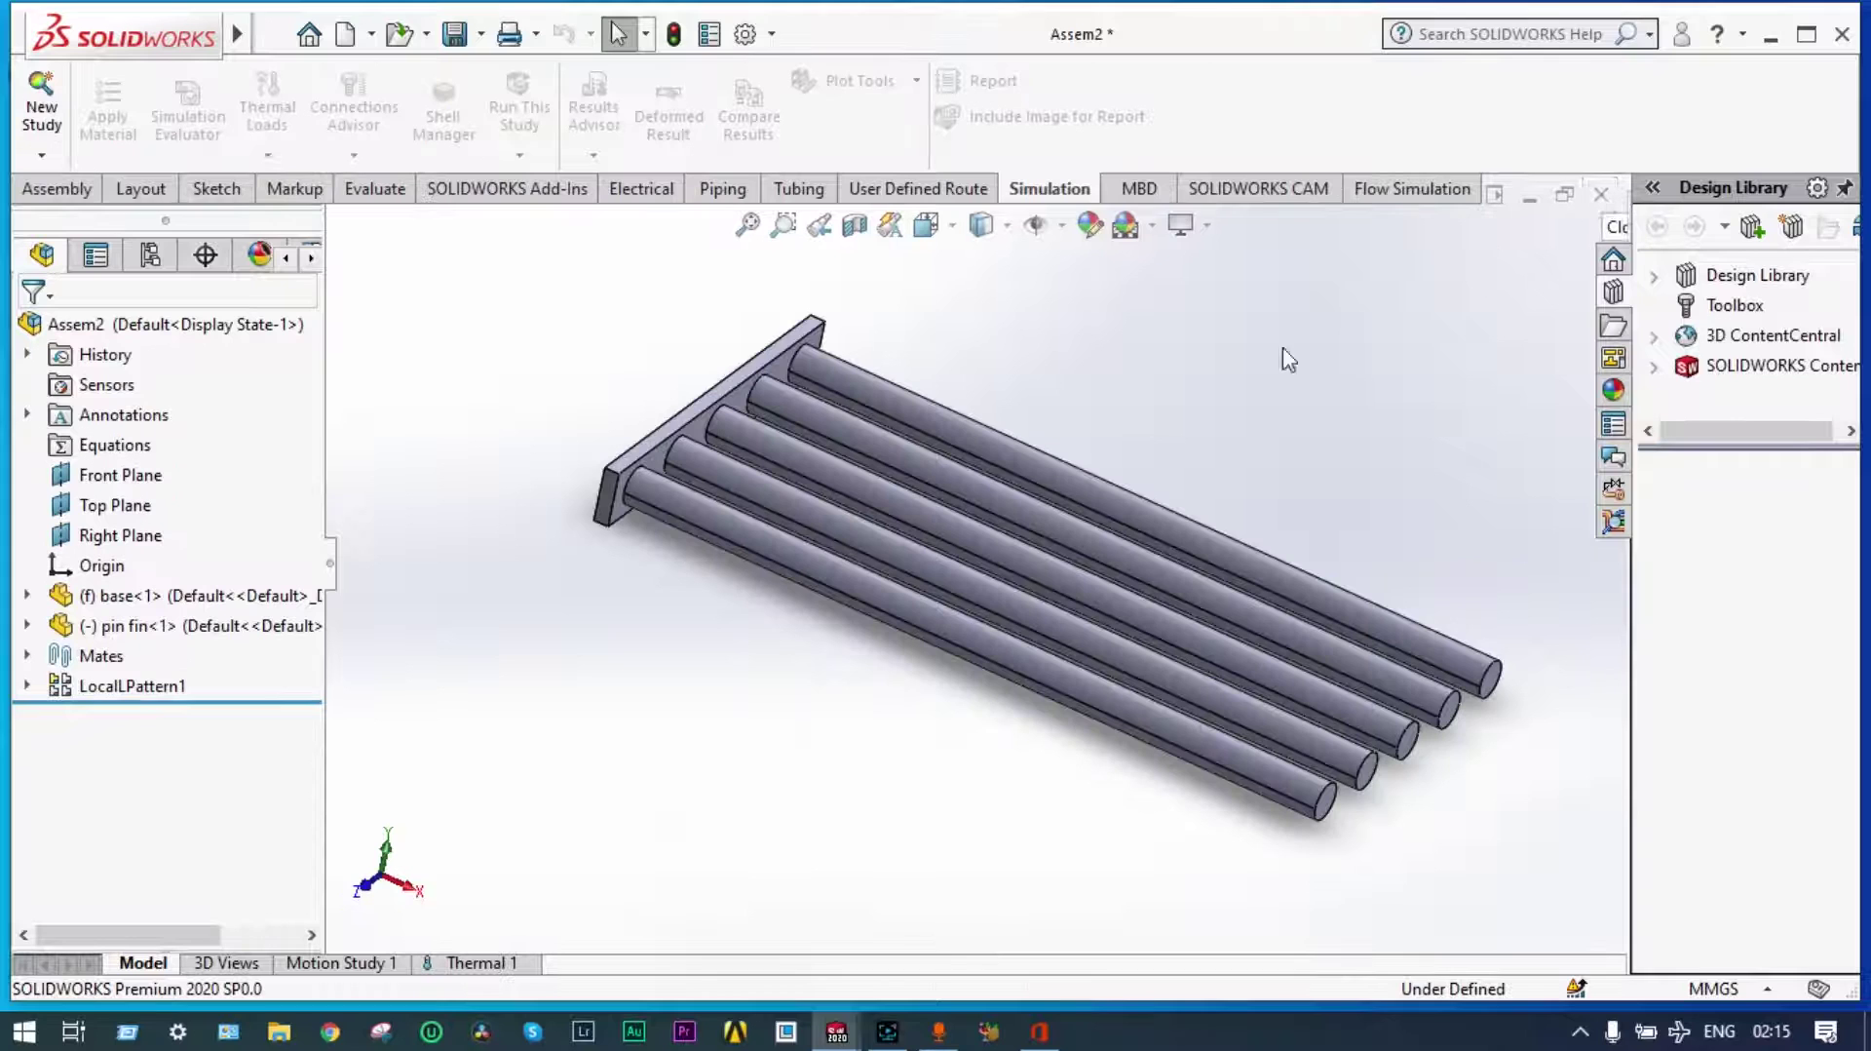
Start a convection load in the Thermal 1 study with a coefficient of 30 W/(m^2.K) and a bulk ambient temperature of 303.05 K
{"action": "scroll", "coordinate": [964, 583], "scroll_direction": "down", "scroll_amount": 2}
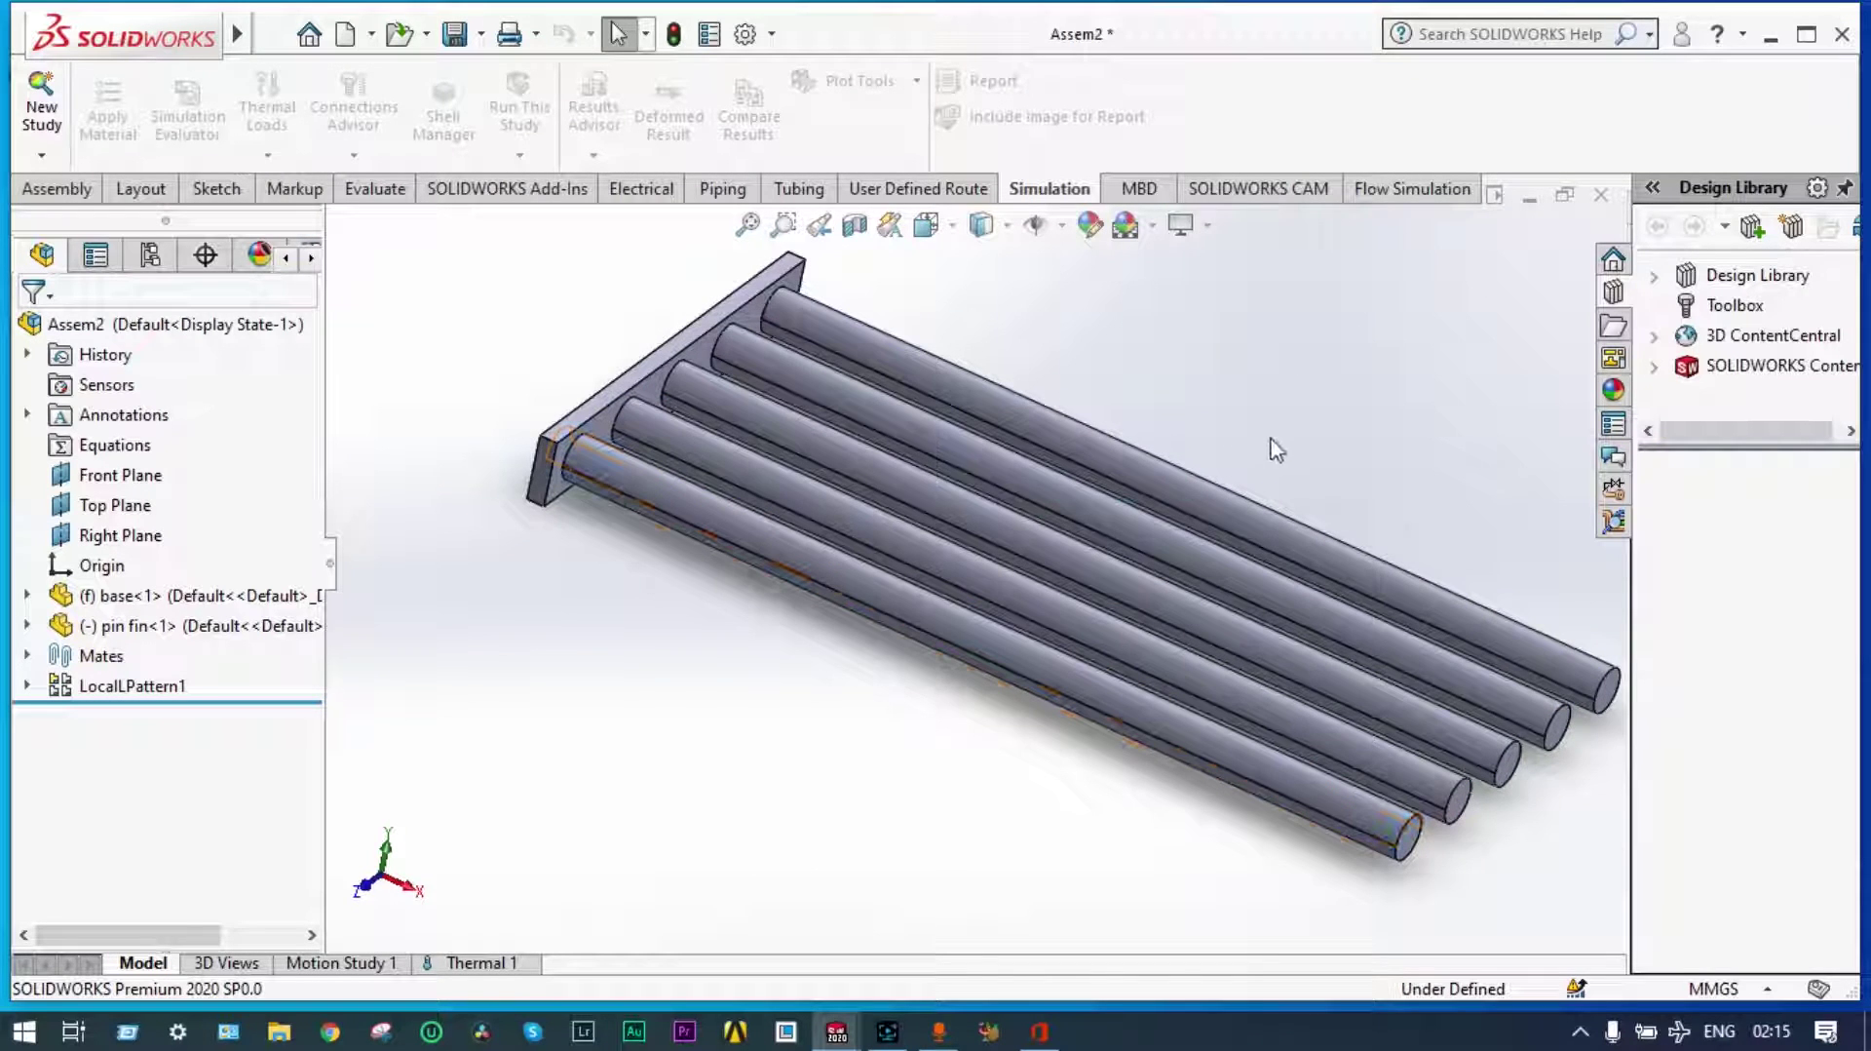
{"action": "scroll", "coordinate": [1277, 450], "scroll_direction": "up", "scroll_amount": 2}
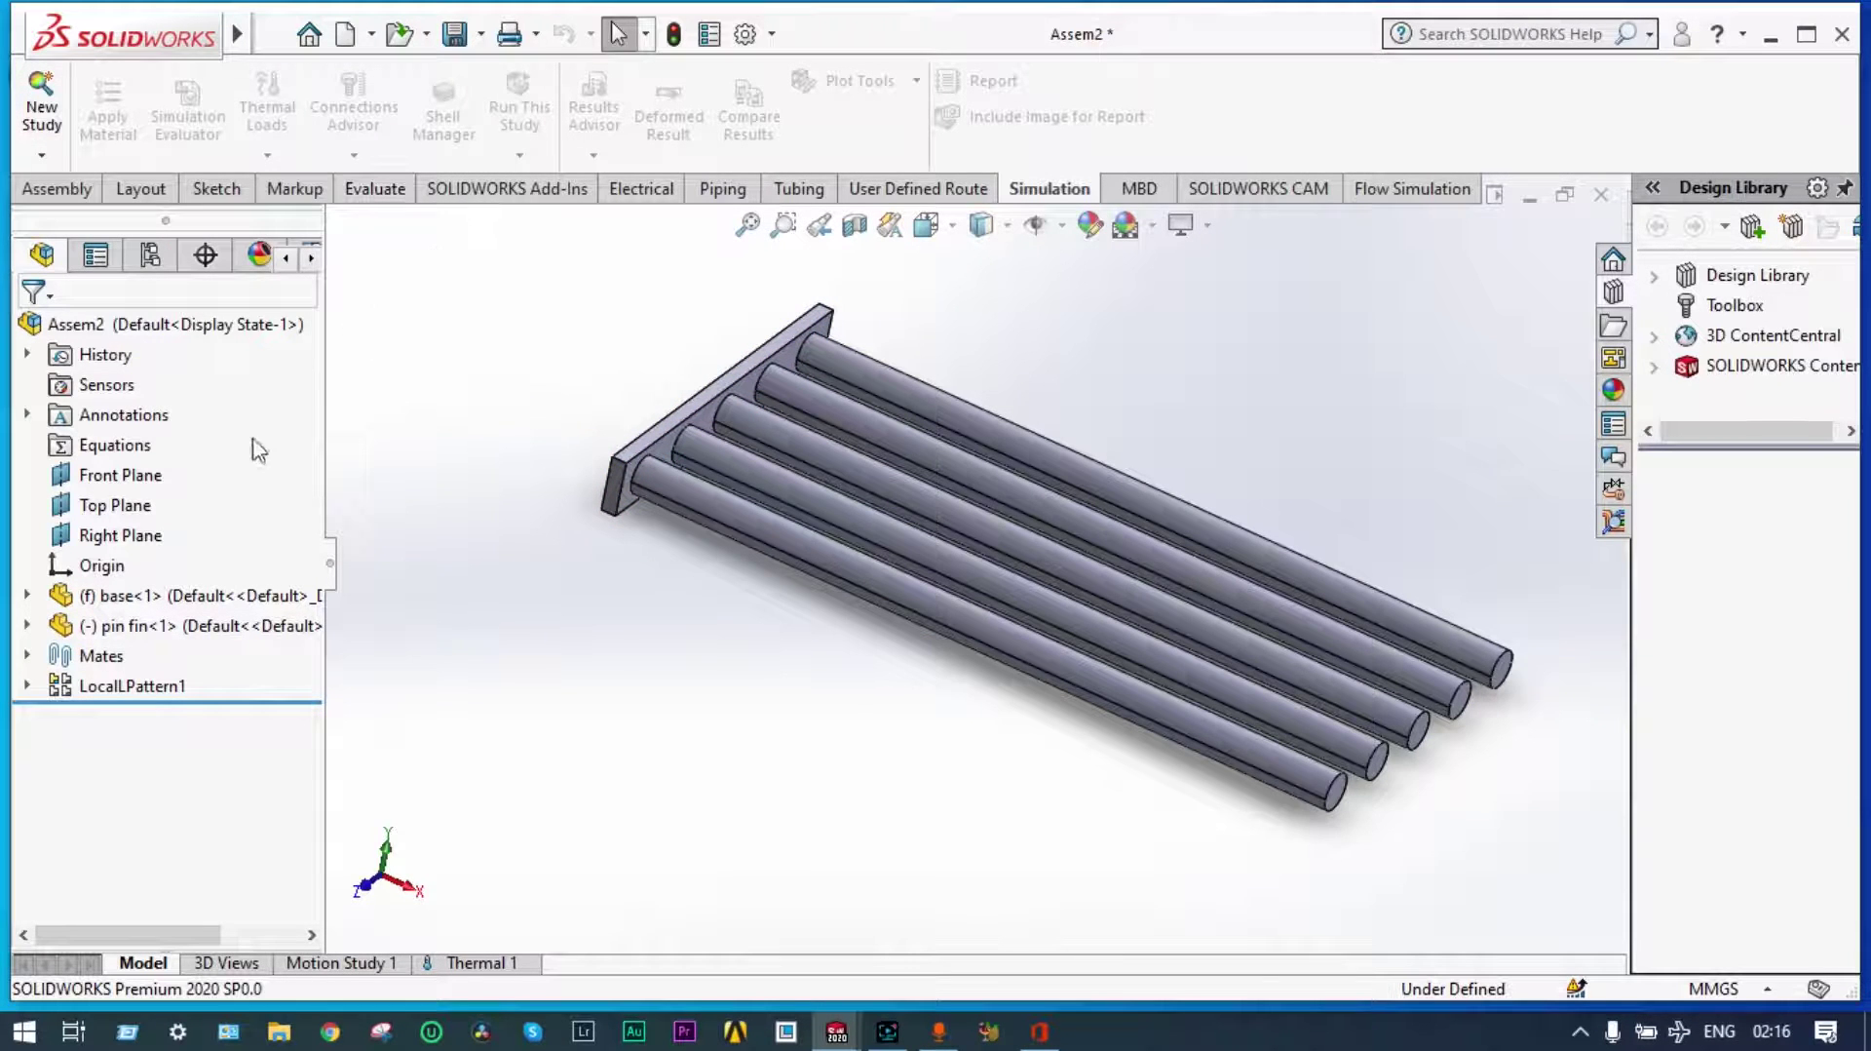
{"action": "left_click", "coordinate": [483, 962]}
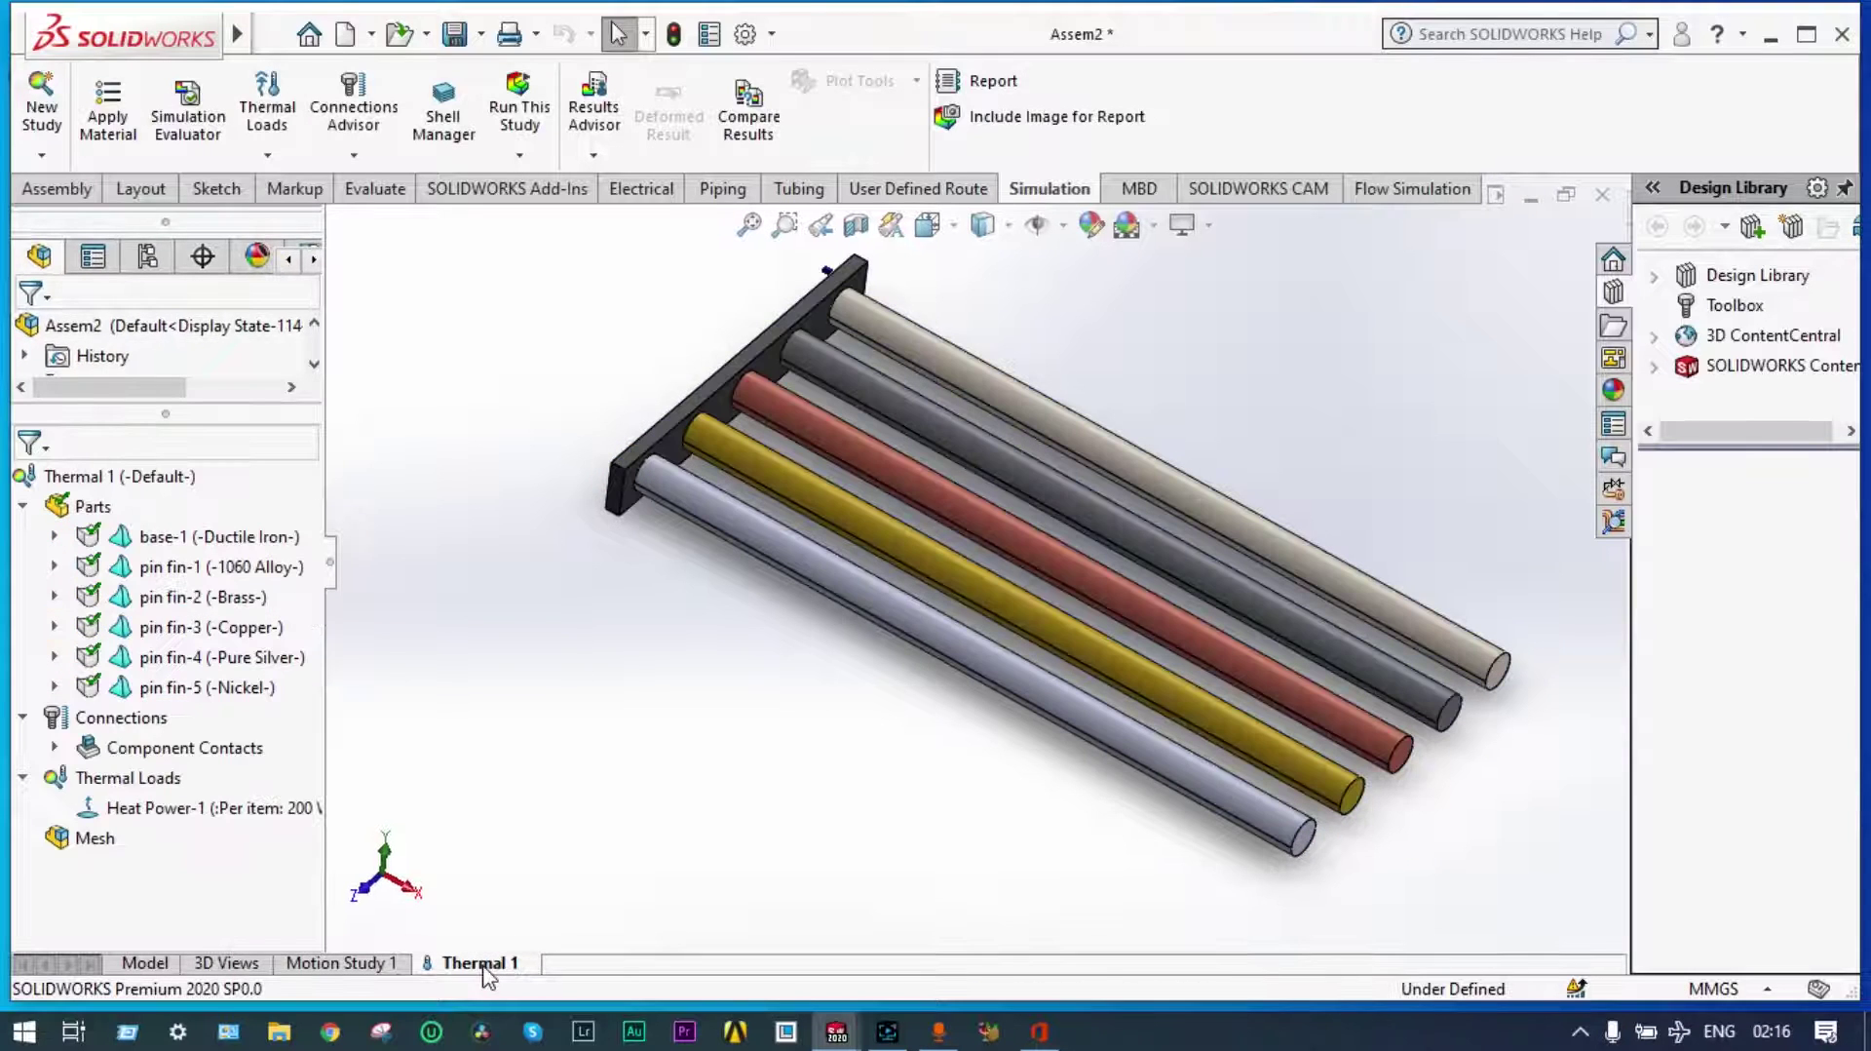
{"action": "right_click", "coordinate": [154, 780]}
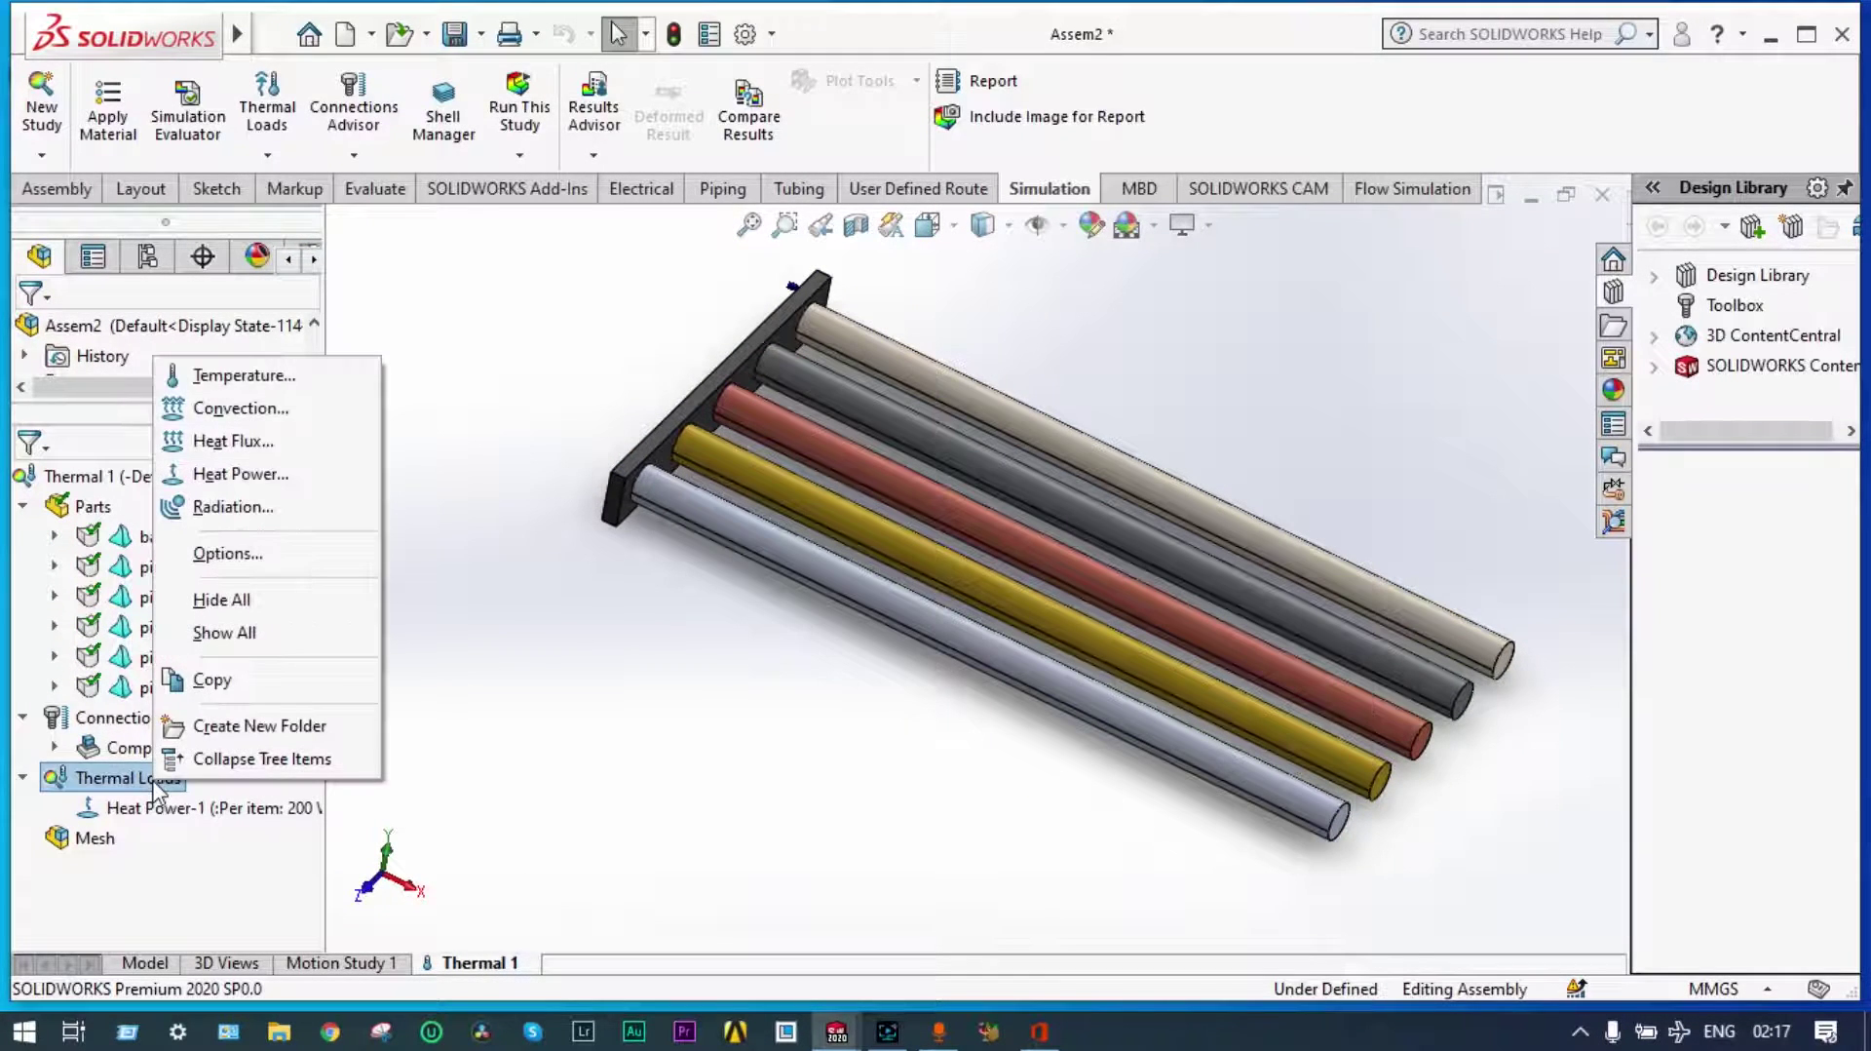
{"action": "left_click", "coordinate": [246, 409]}
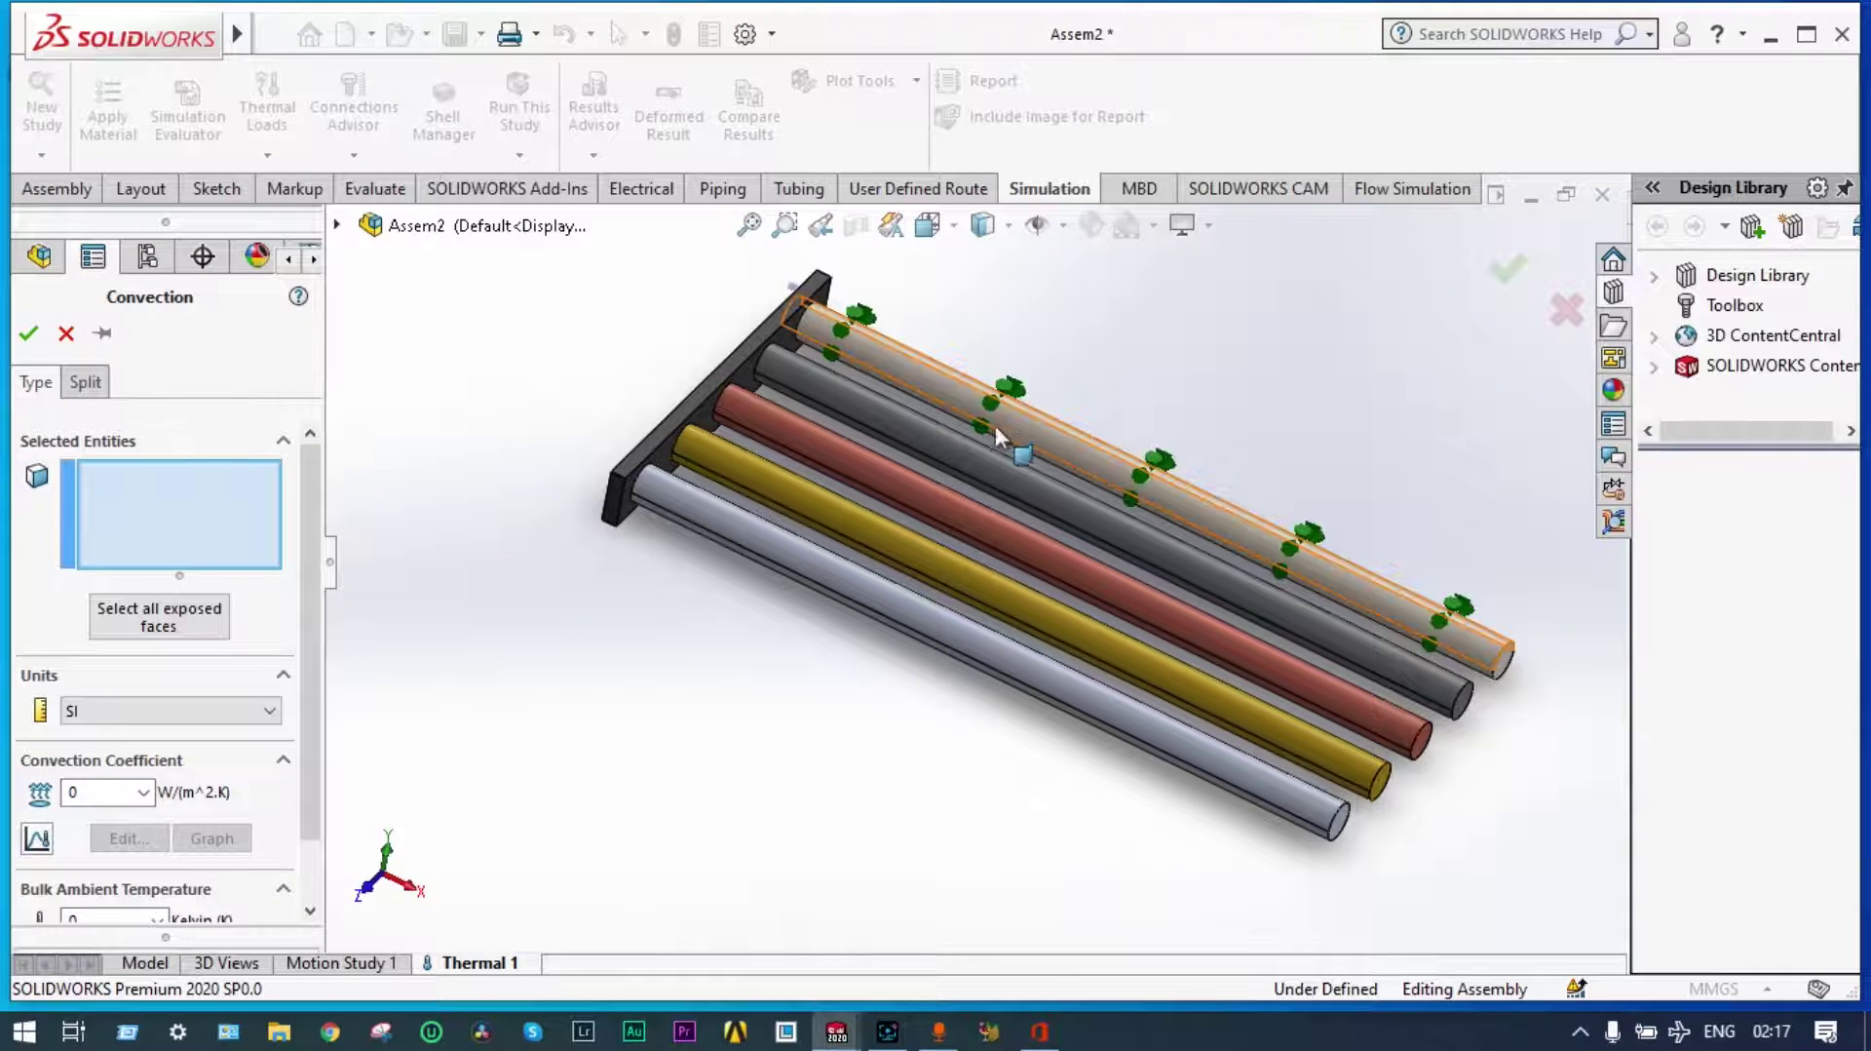
{"action": "left_click", "coordinate": [73, 791]}
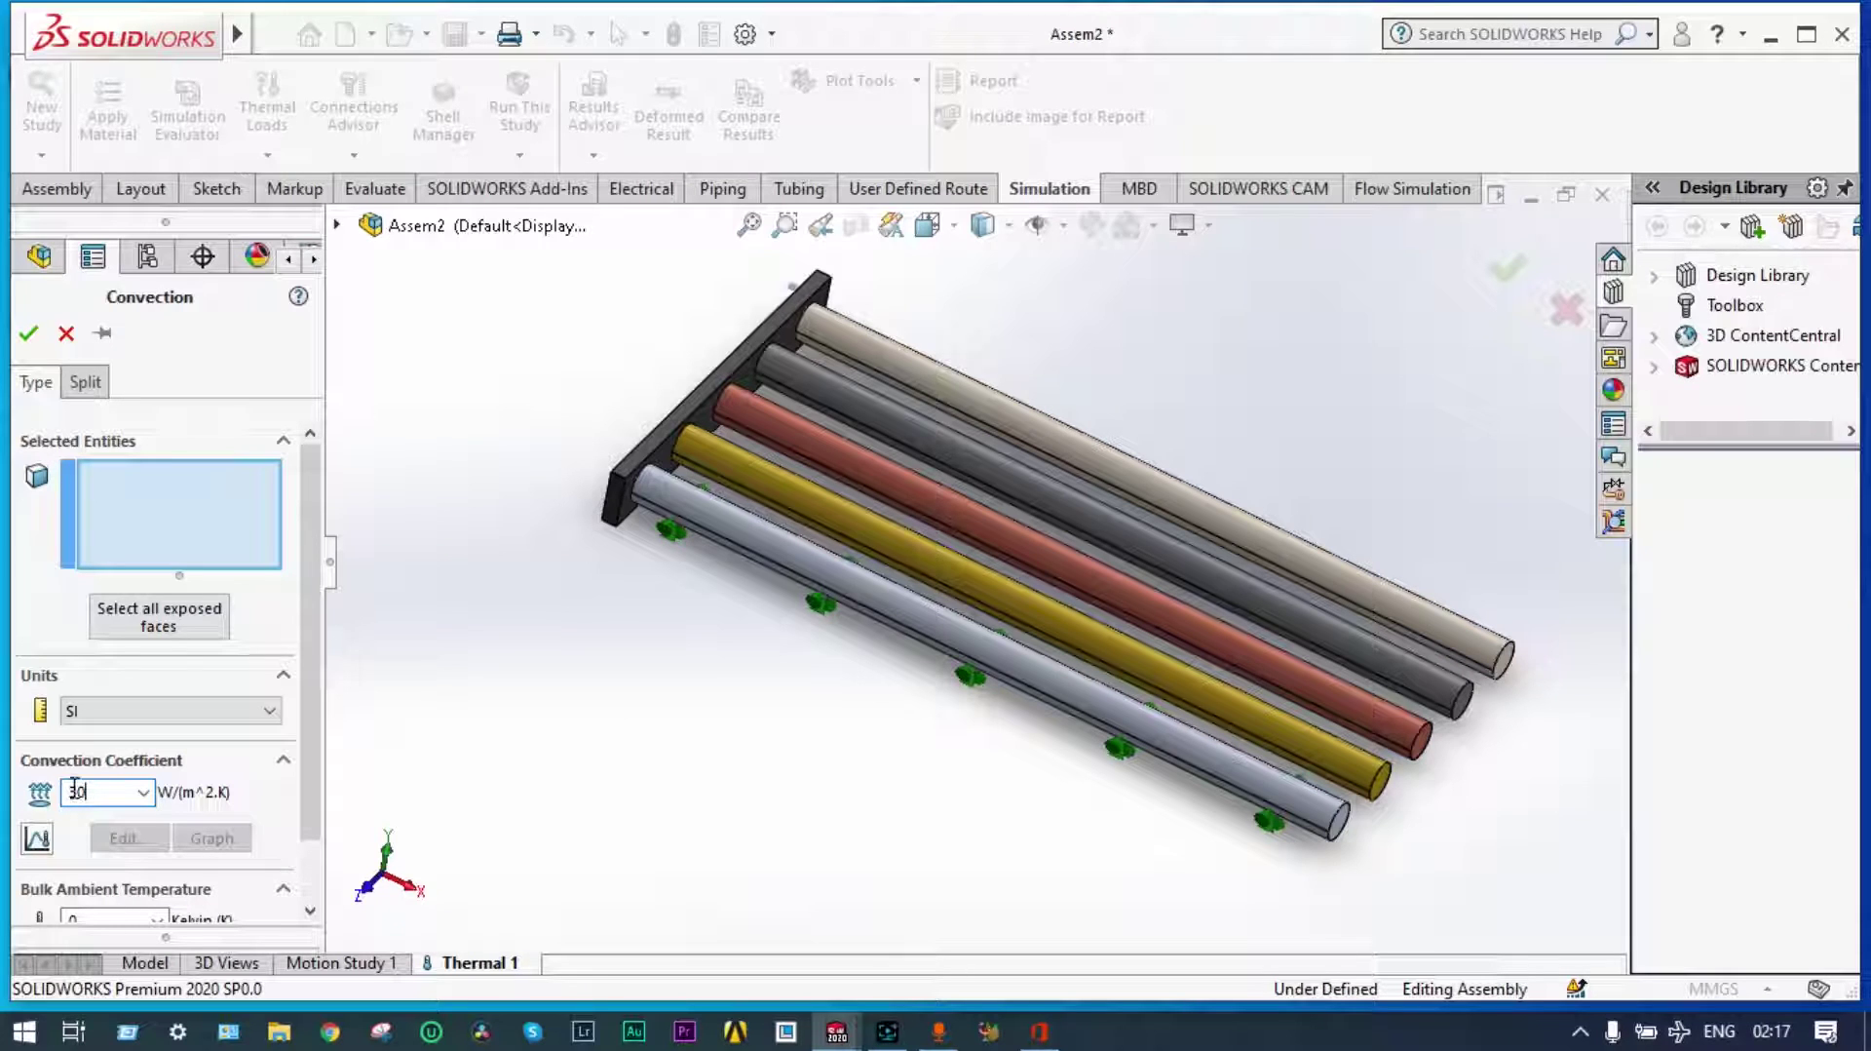
{"action": "scroll", "coordinate": [308, 794], "scroll_direction": "down", "scroll_amount": 2}
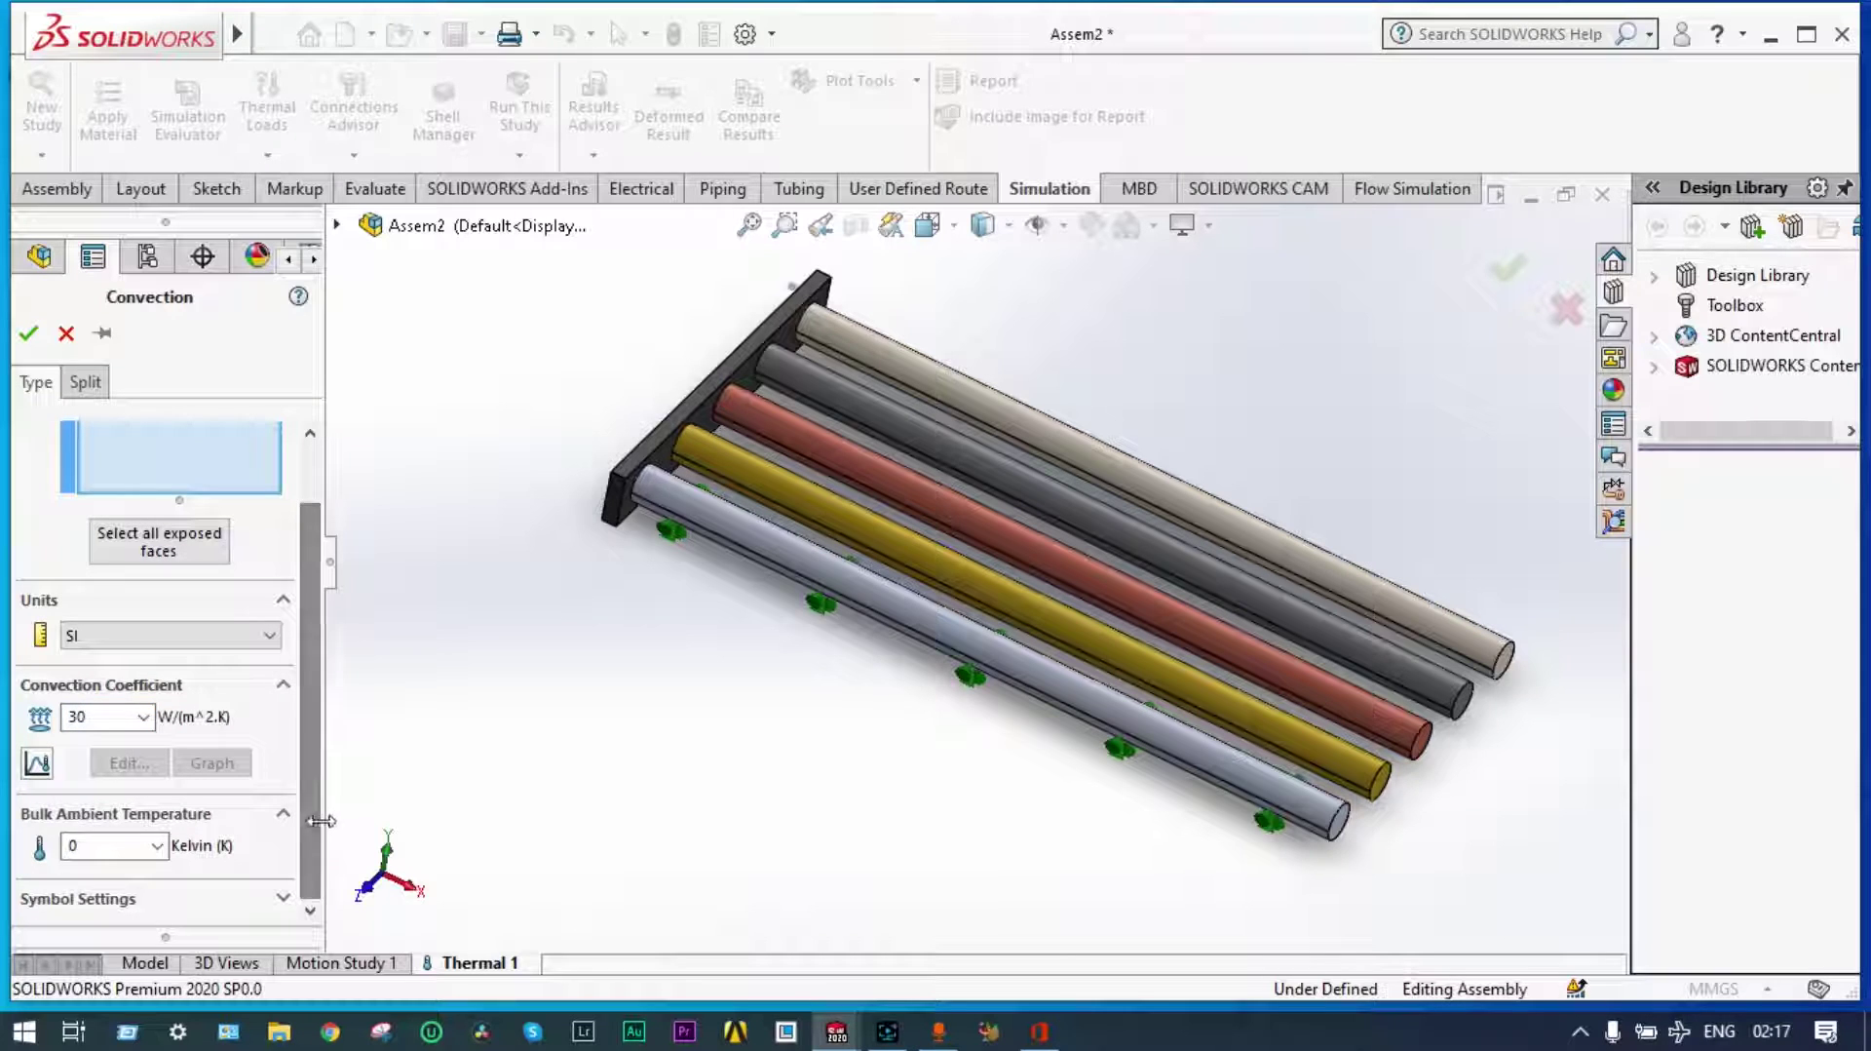
{"action": "left_click", "coordinate": [70, 845]}
{"action": "double_click", "coordinate": [69, 845]}
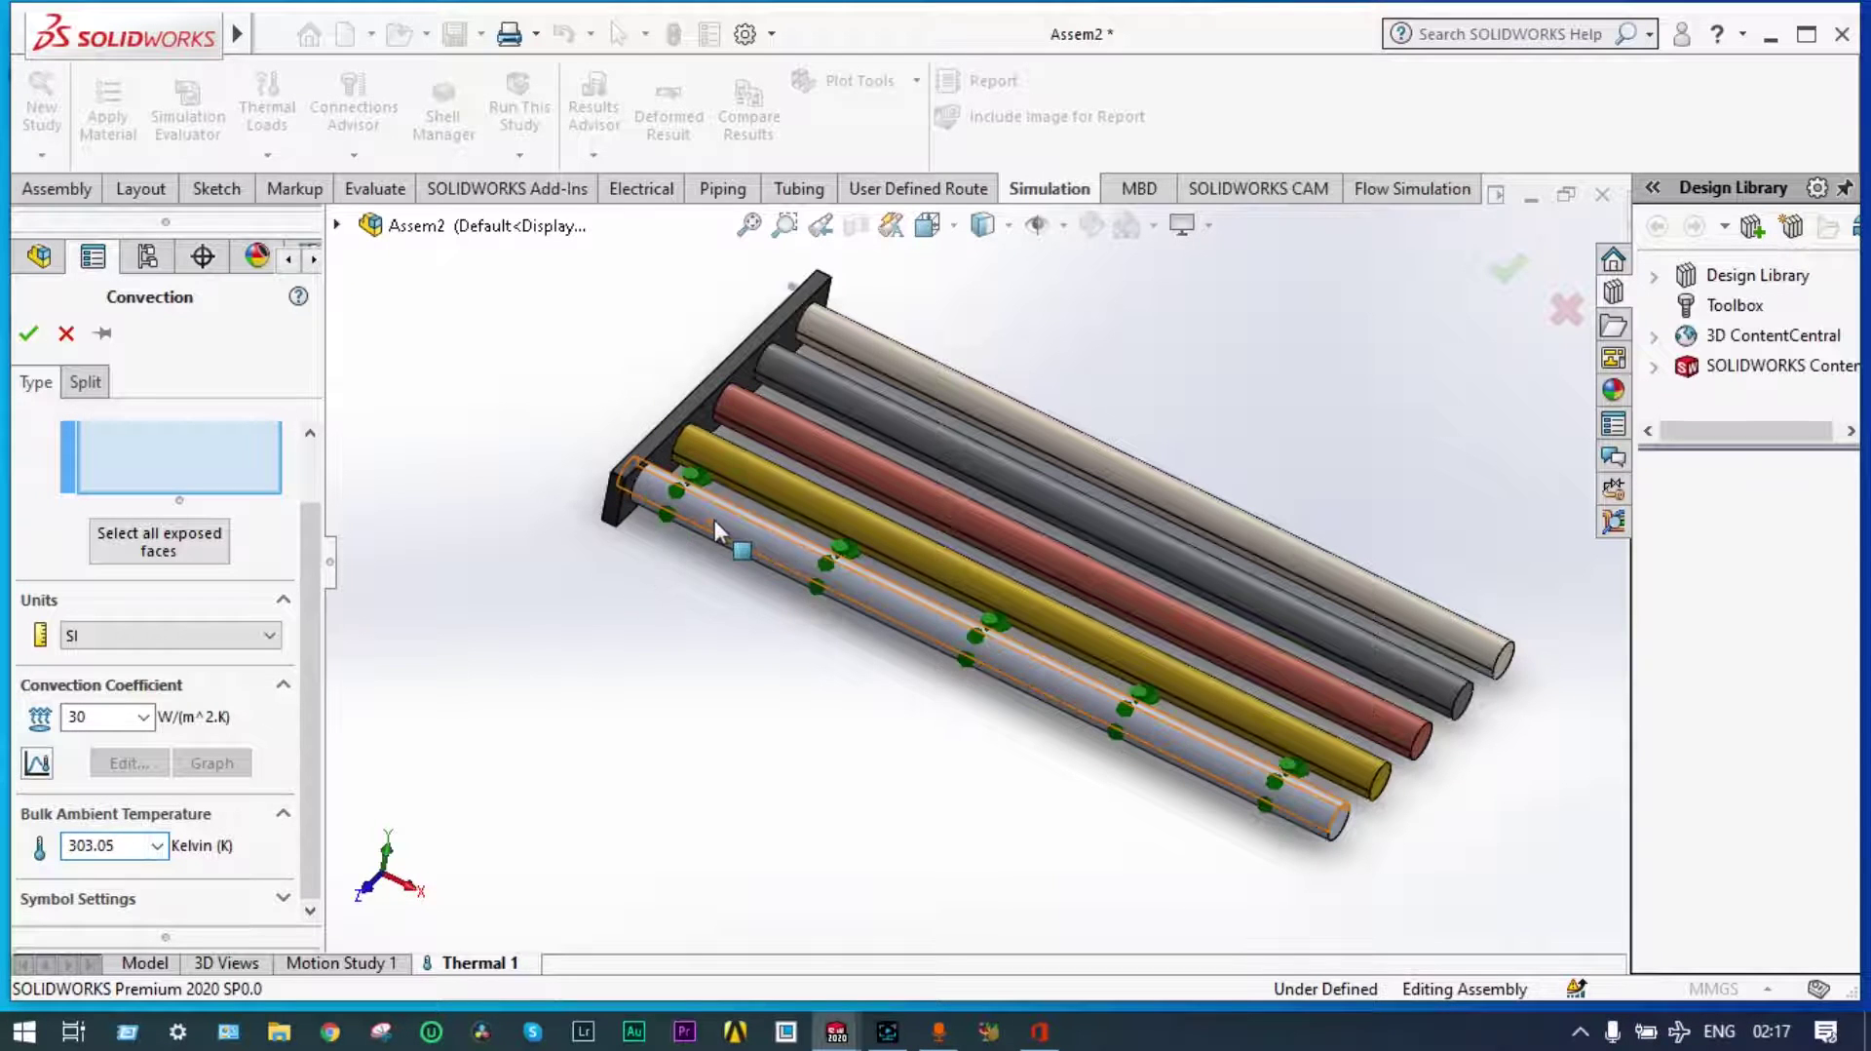
Add the upper half of the split cylindrical surface on all five pin fins to the convection load
{"action": "scroll", "coordinate": [760, 542], "scroll_direction": "down", "scroll_amount": 2}
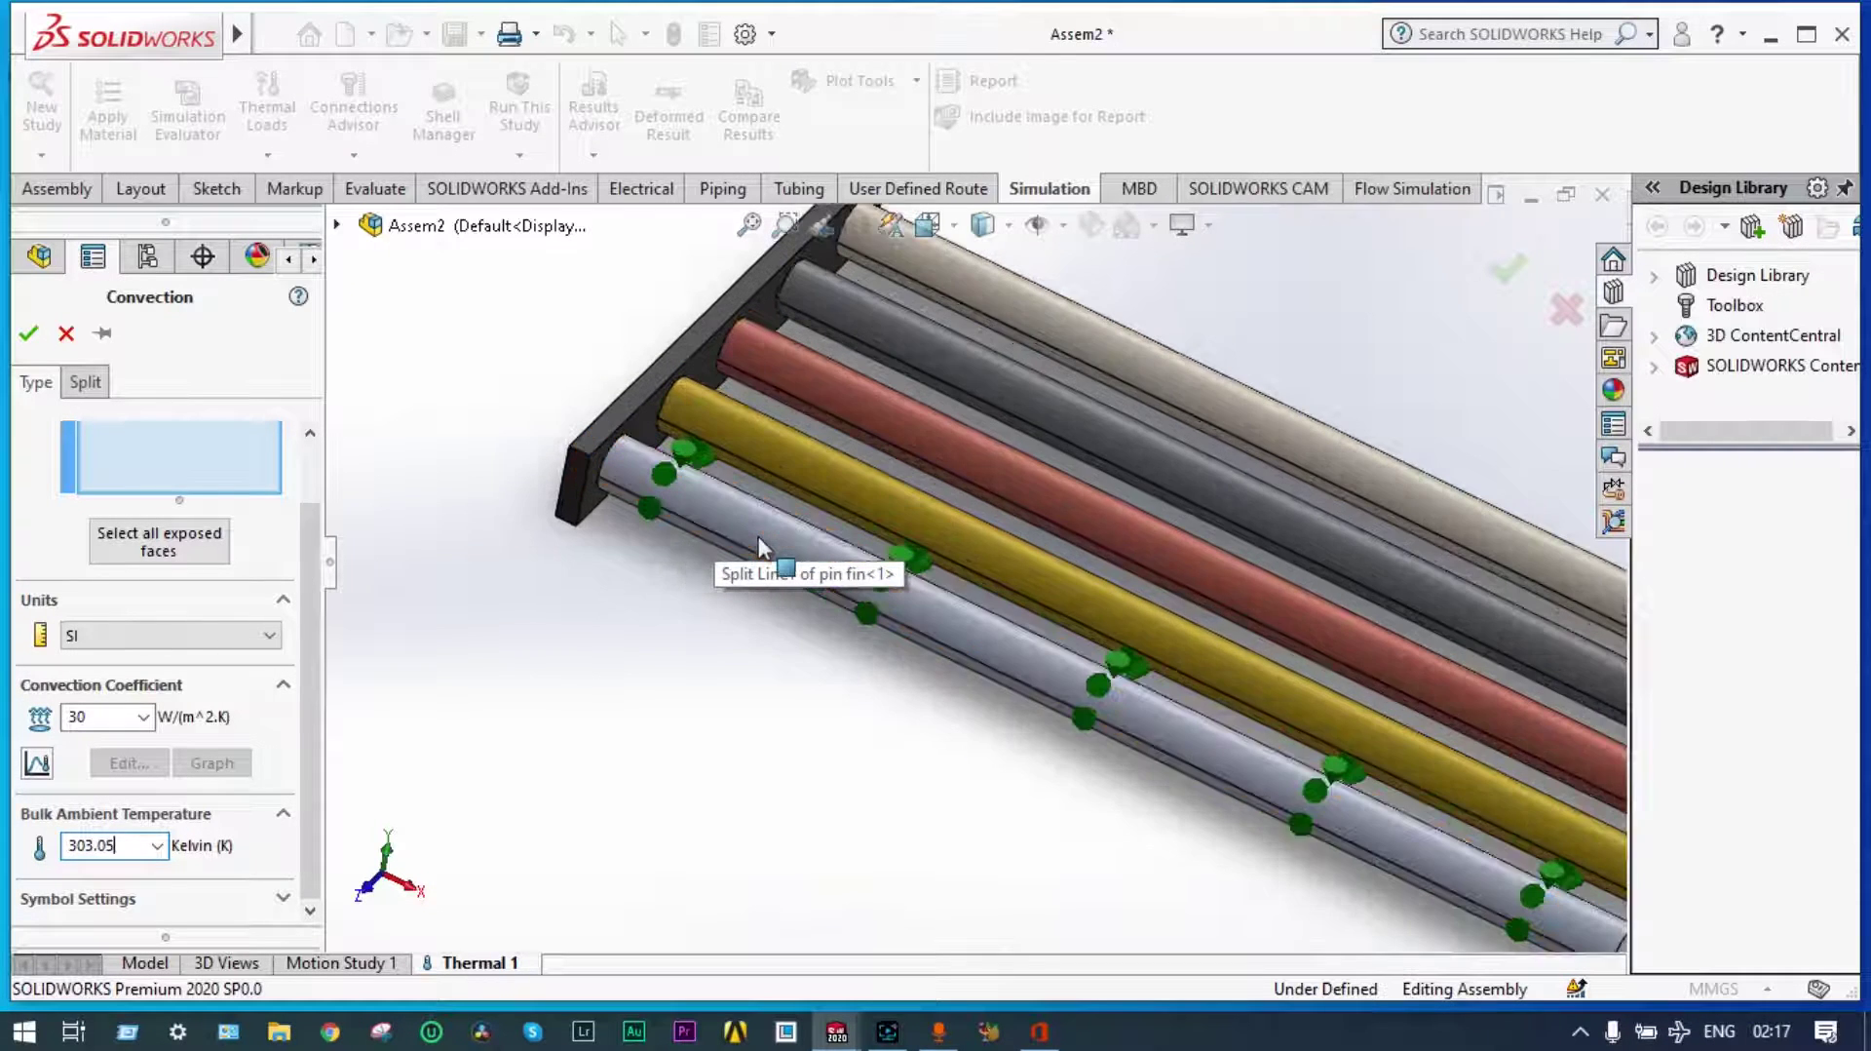
{"action": "left_click", "coordinate": [776, 546]}
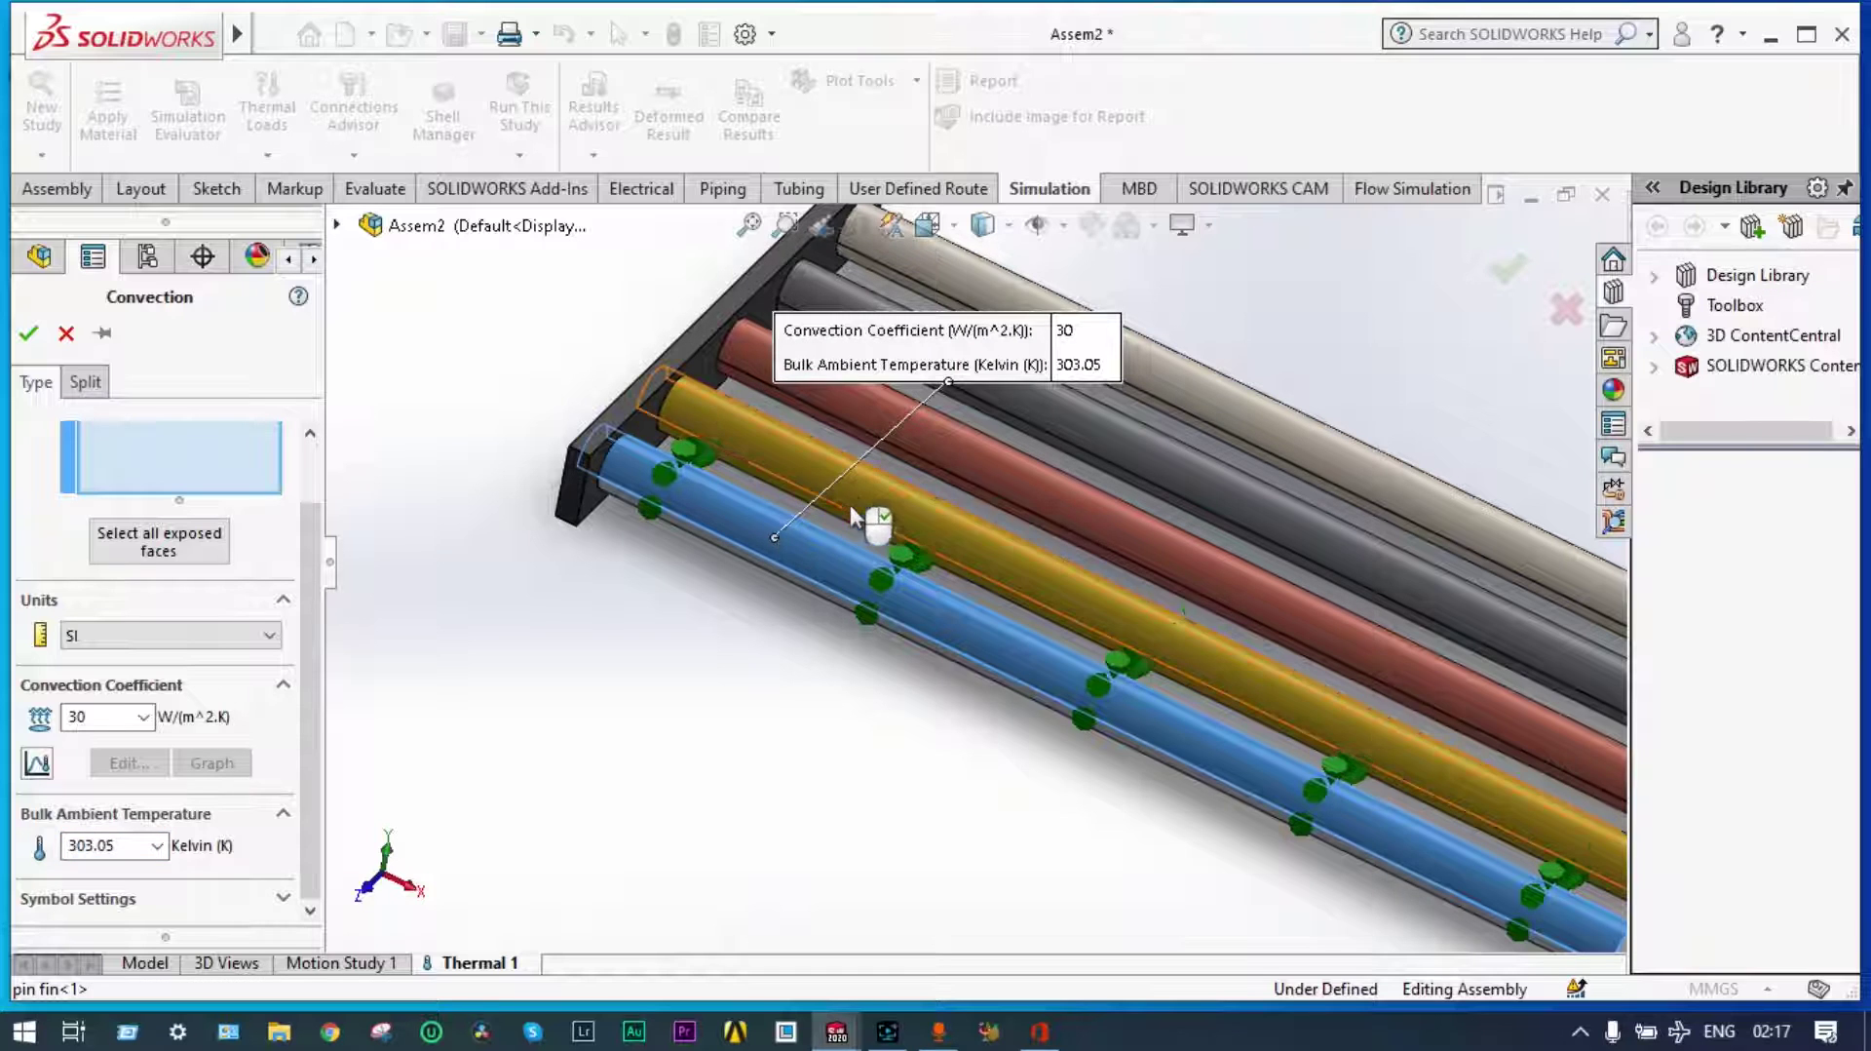
{"action": "left_click", "coordinate": [879, 519]}
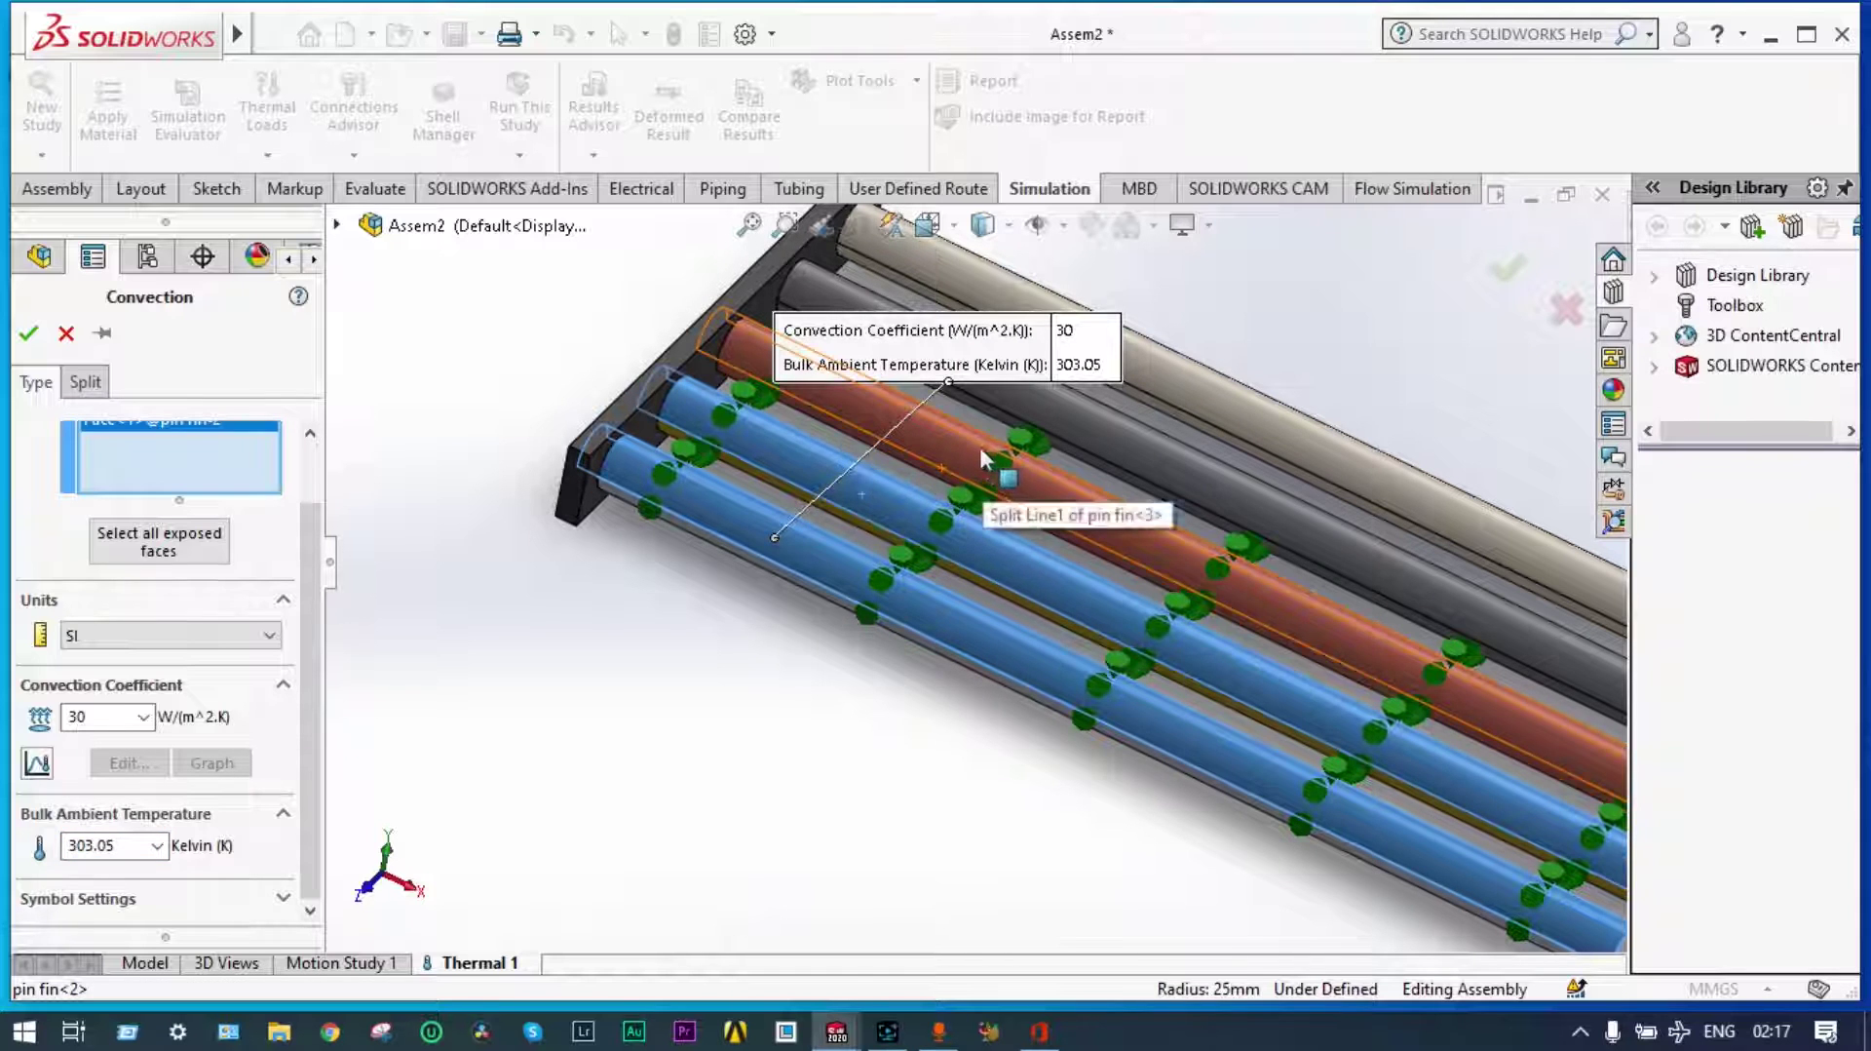
{"action": "left_click", "coordinate": [1001, 459]}
{"action": "left_click", "coordinate": [1084, 428]}
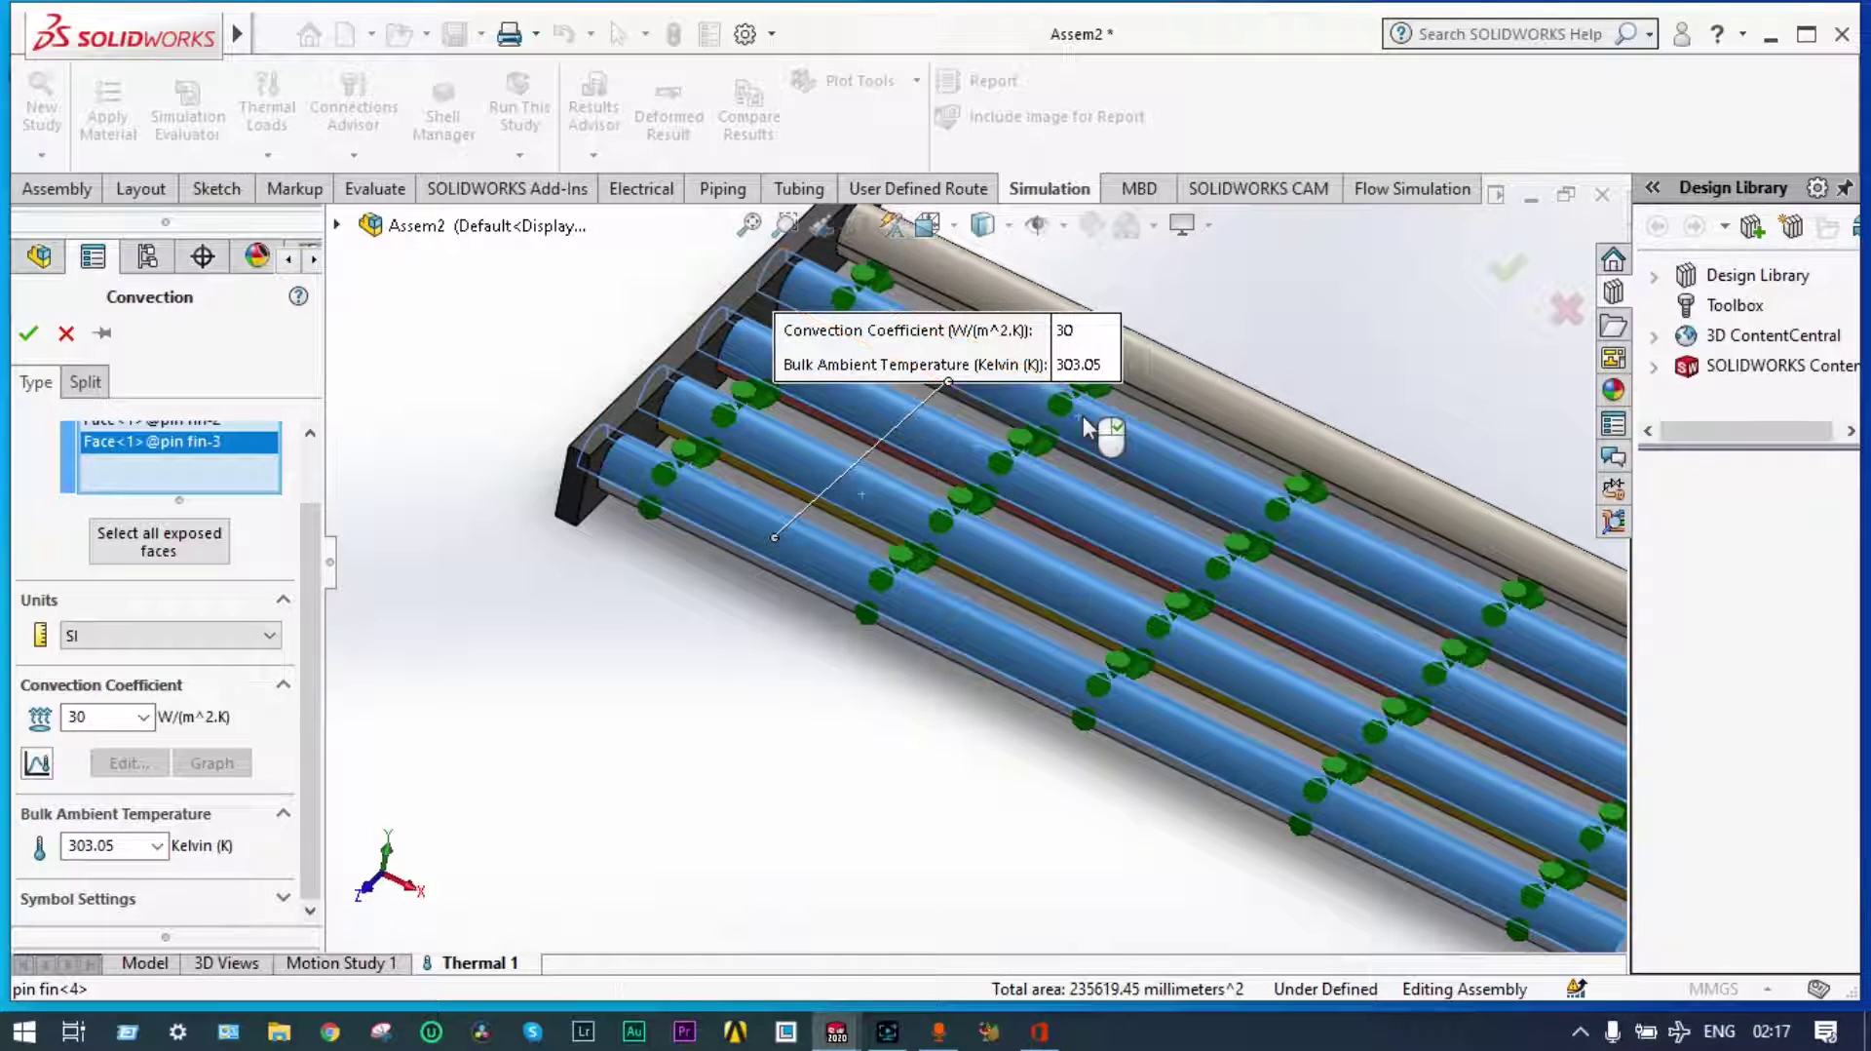
{"action": "left_click", "coordinate": [1199, 402]}
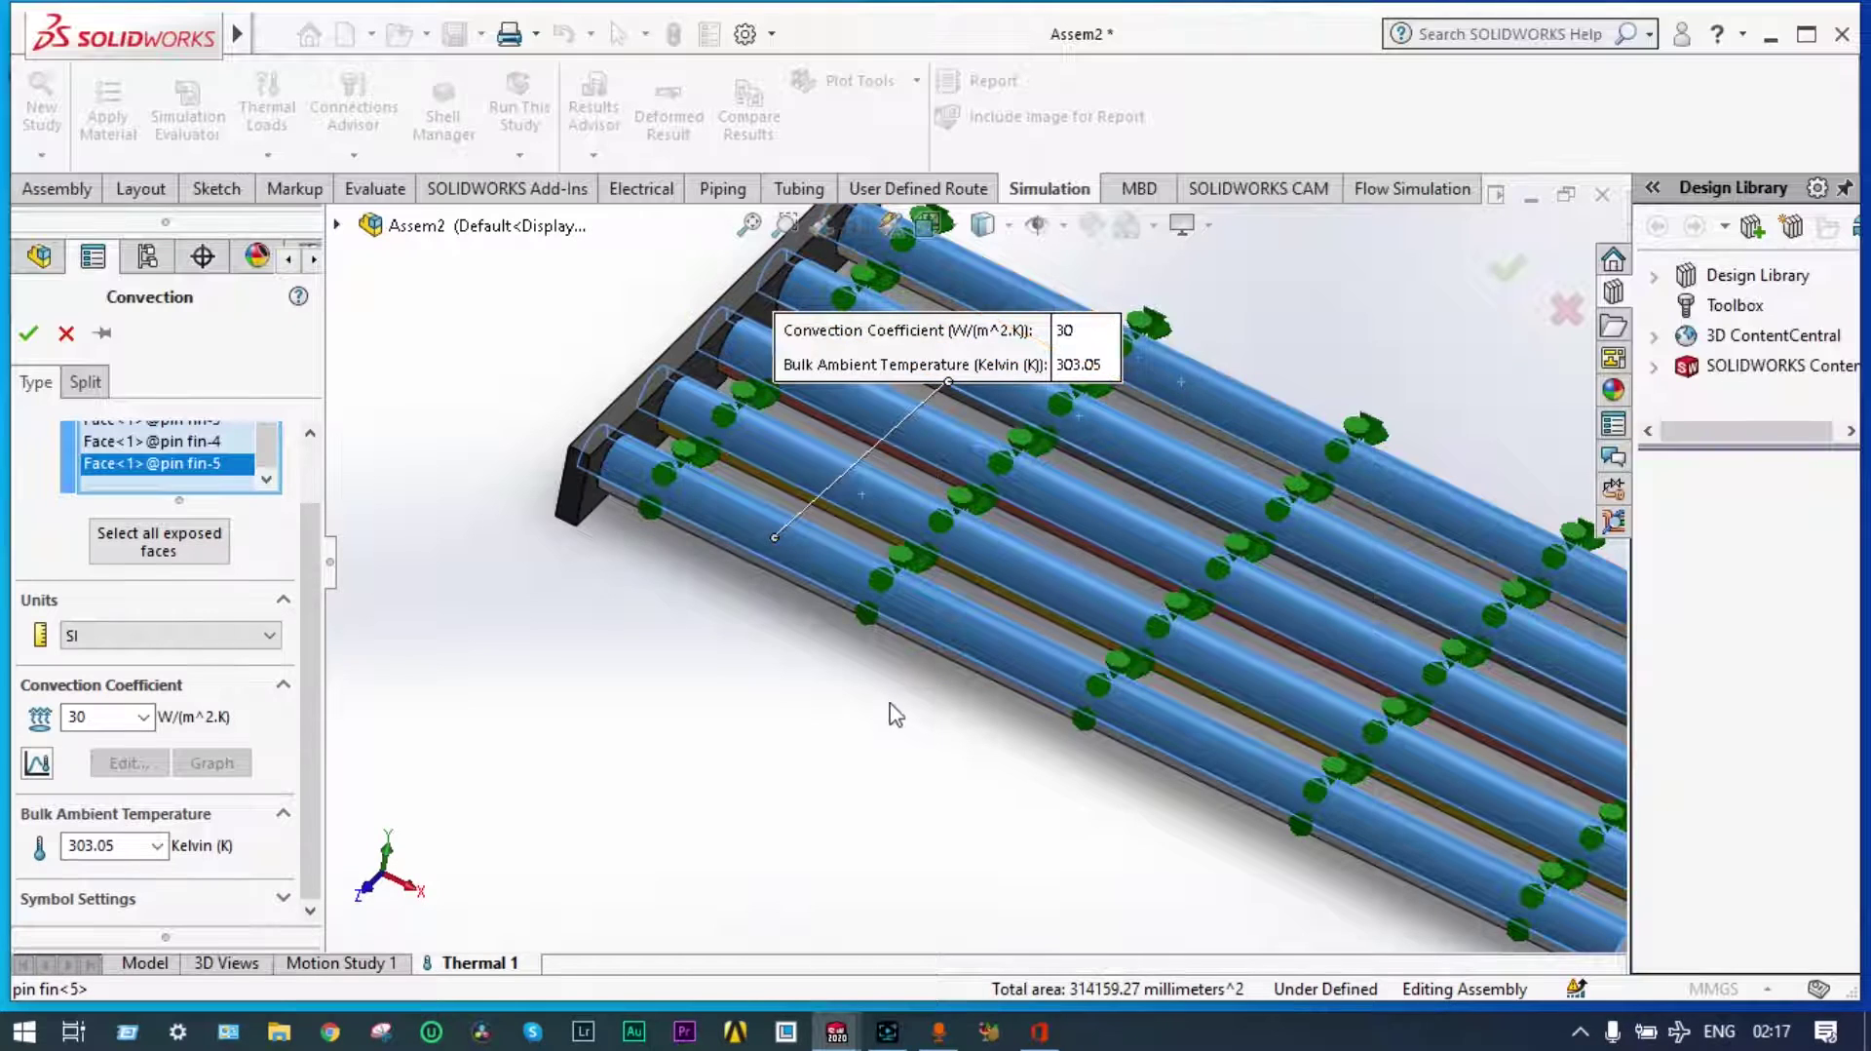
Add the underside half of the split cylindrical surface on all five pin fins to the convection load
{"action": "middle_click_drag", "start_coordinate": [1170, 450], "coordinate": [885, 439]}
{"action": "scroll", "coordinate": [994, 643], "scroll_direction": "down", "scroll_amount": 5}
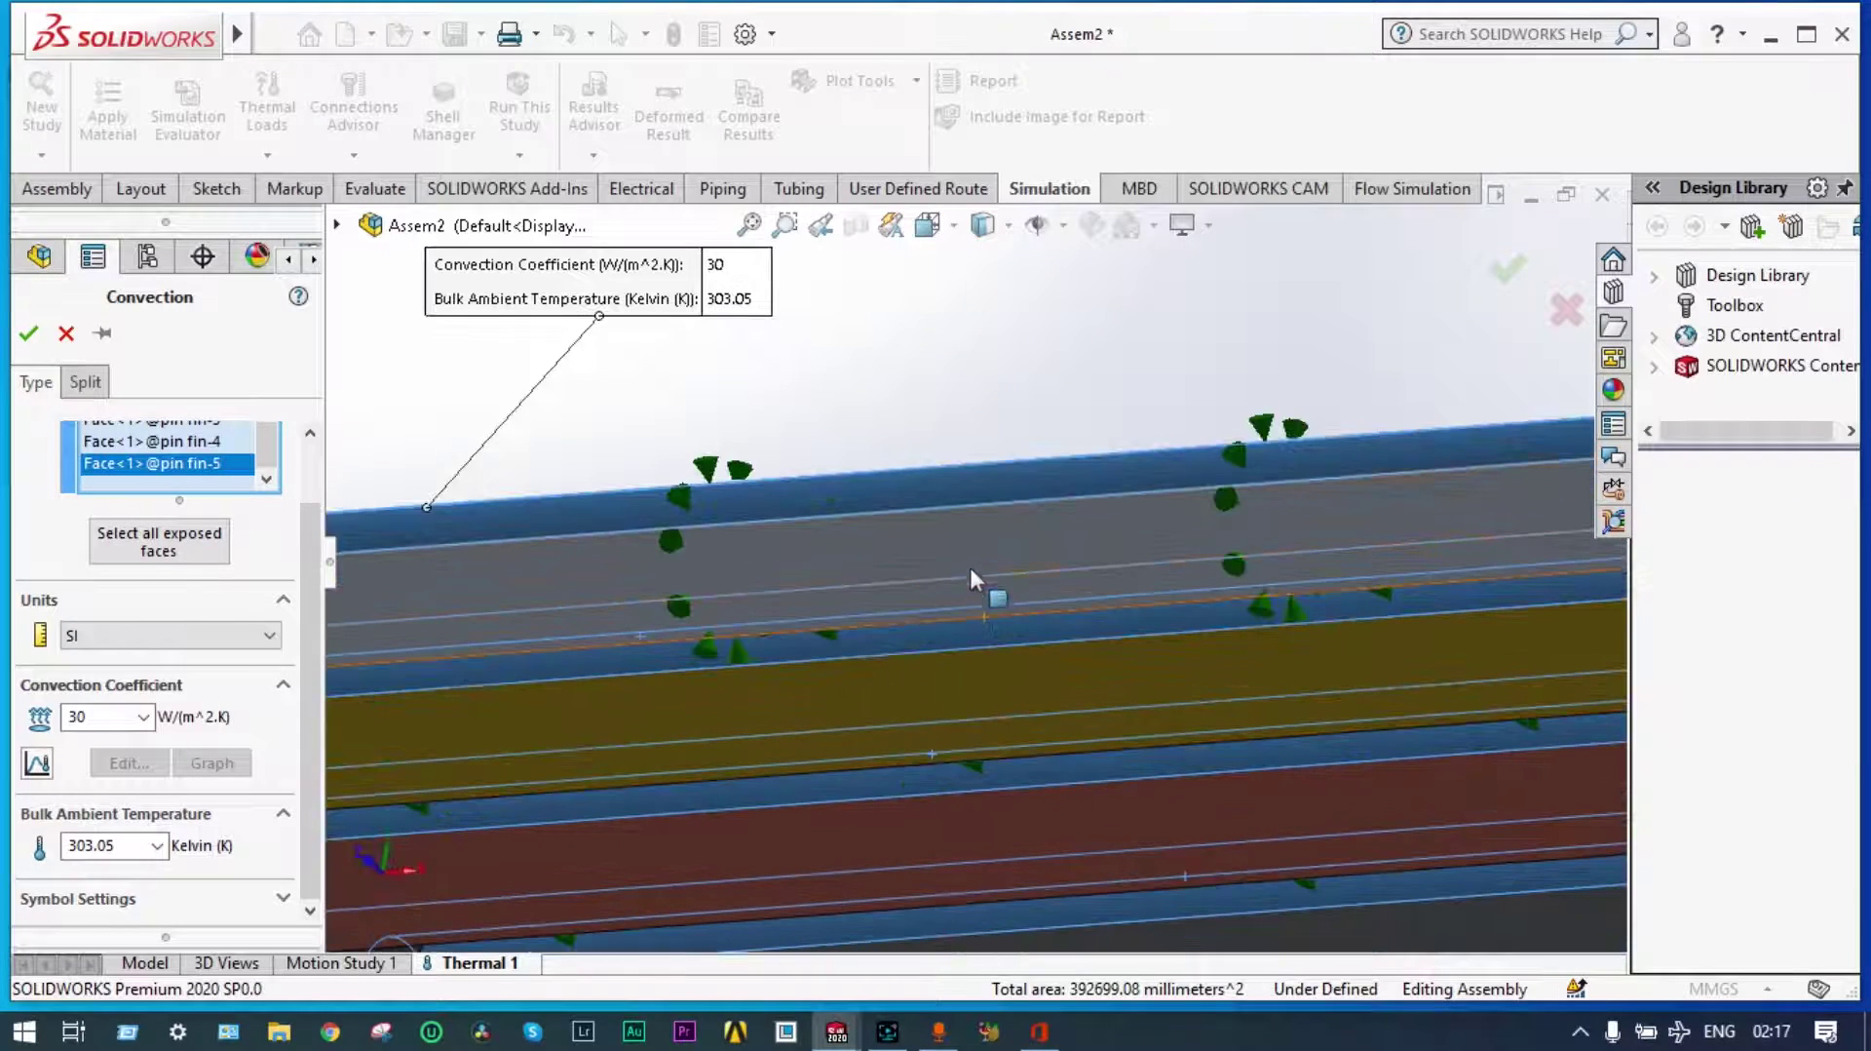
{"action": "scroll", "coordinate": [969, 549], "scroll_direction": "up", "scroll_amount": 6}
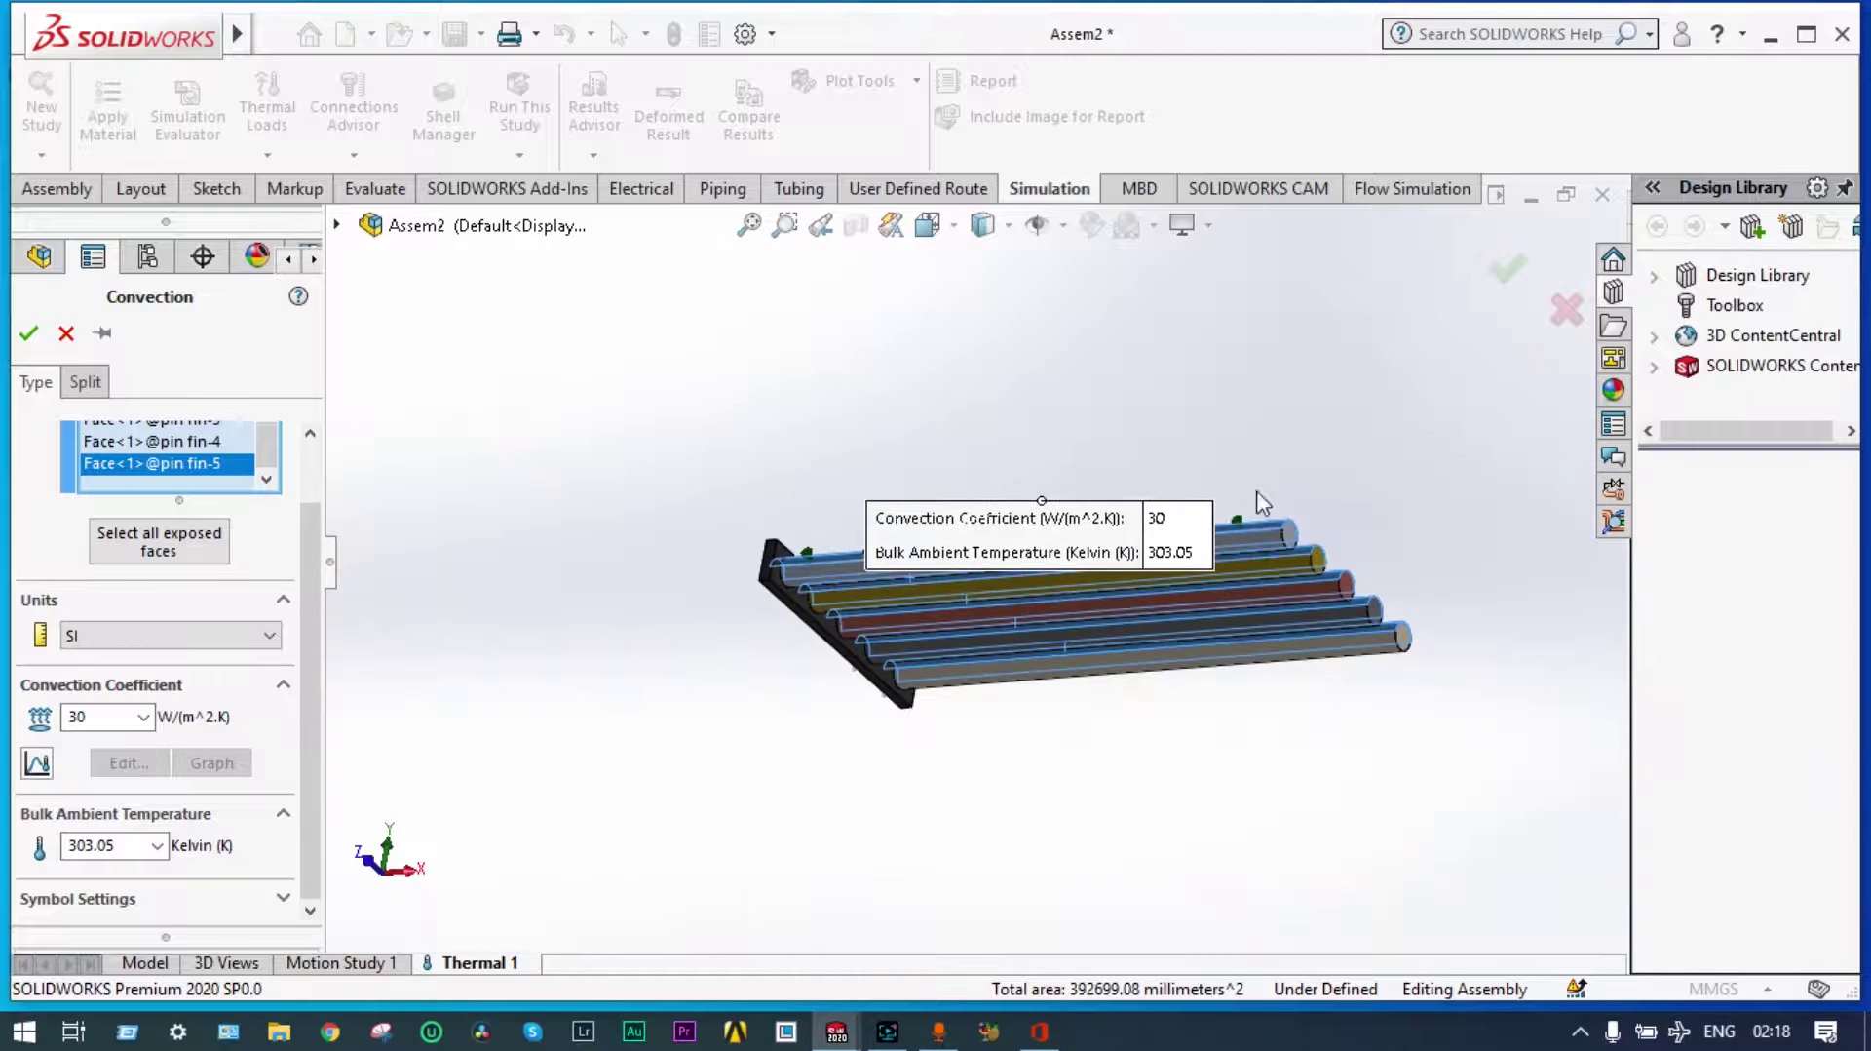
{"action": "middle_click_drag", "start_coordinate": [1233, 429], "coordinate": [1275, 427]}
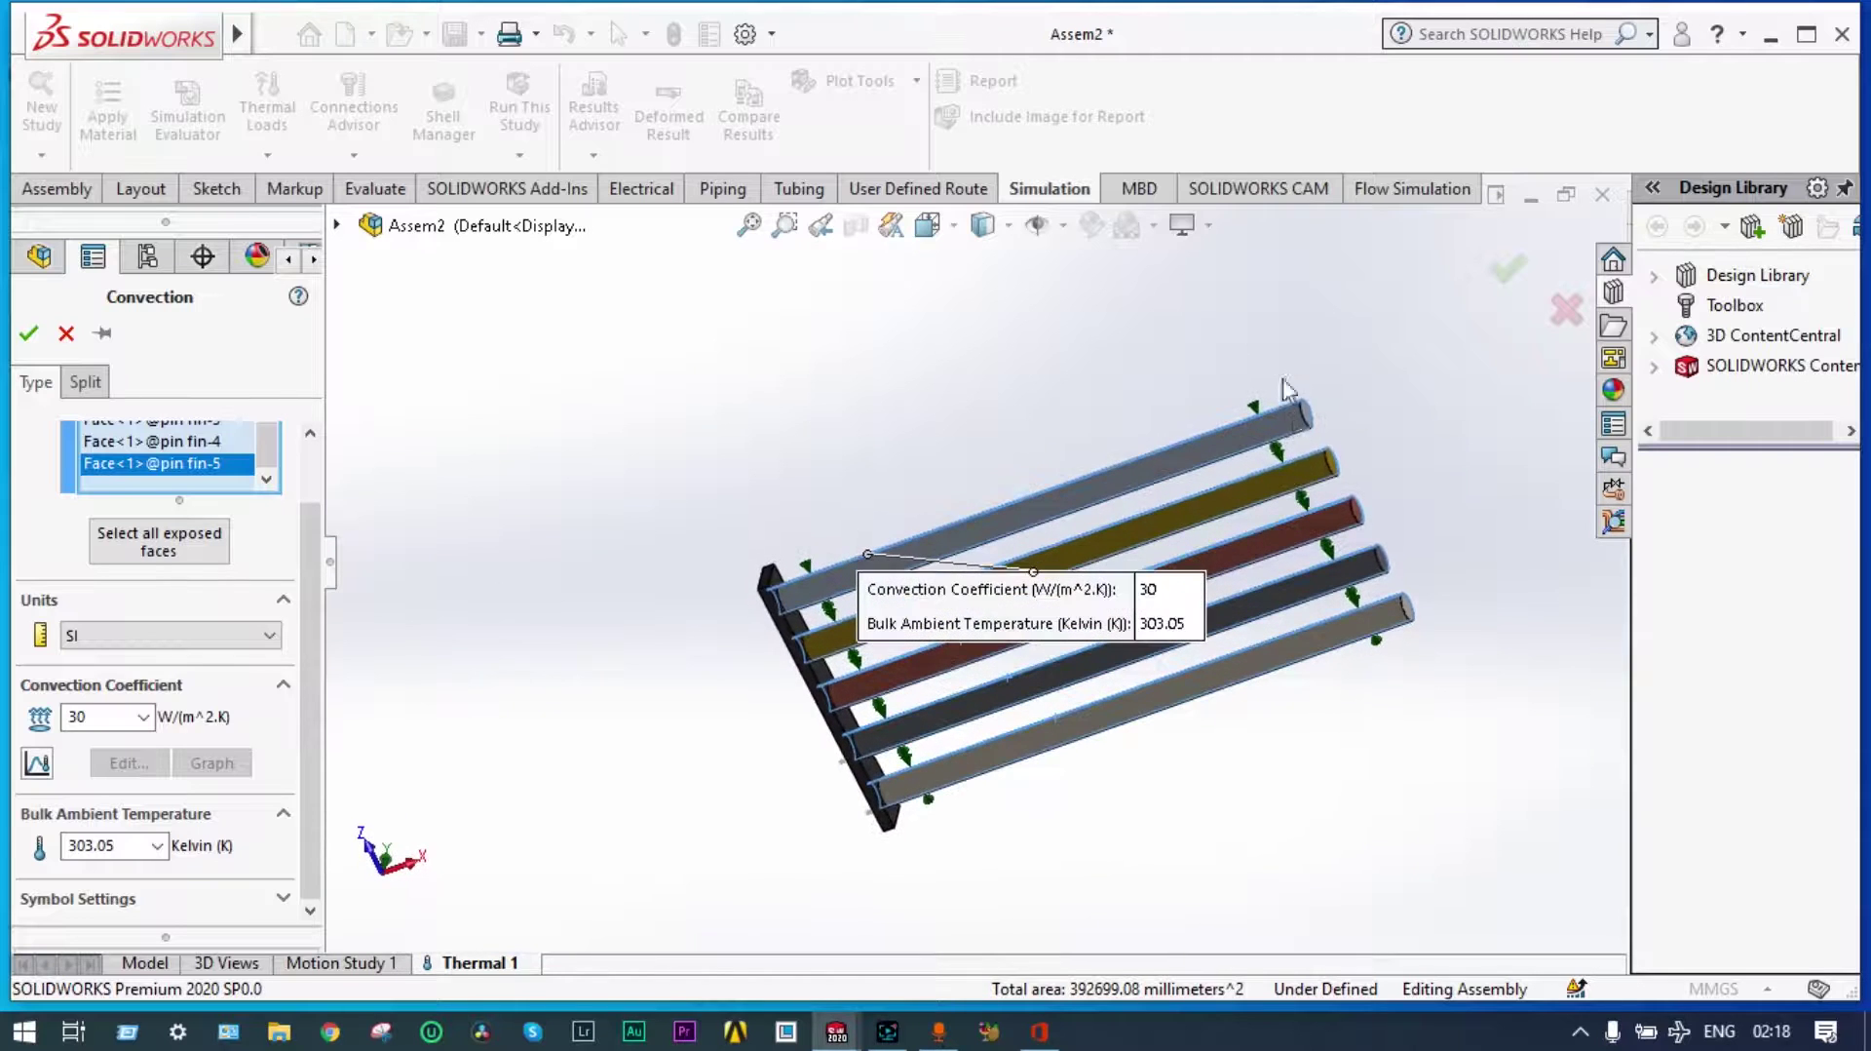
{"action": "left_click", "coordinate": [1277, 430]}
{"action": "left_click", "coordinate": [1306, 484]}
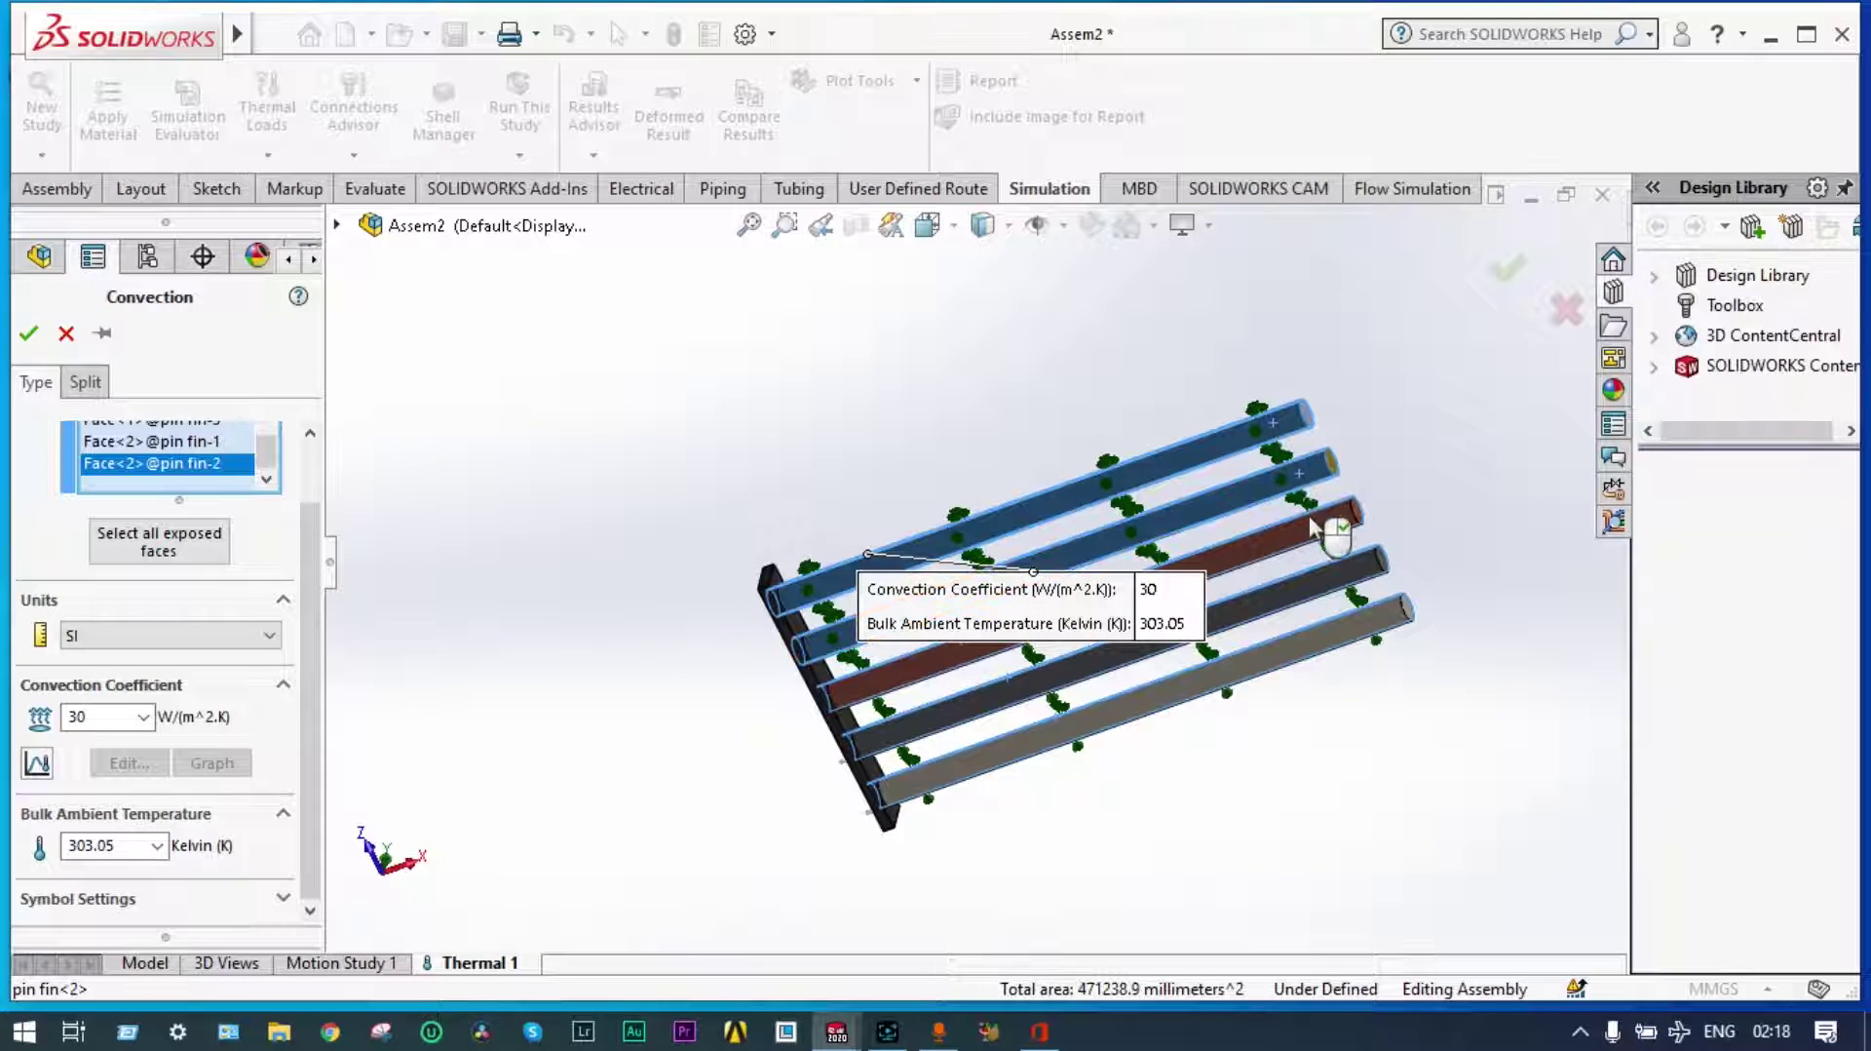
{"action": "left_click", "coordinate": [1316, 534]}
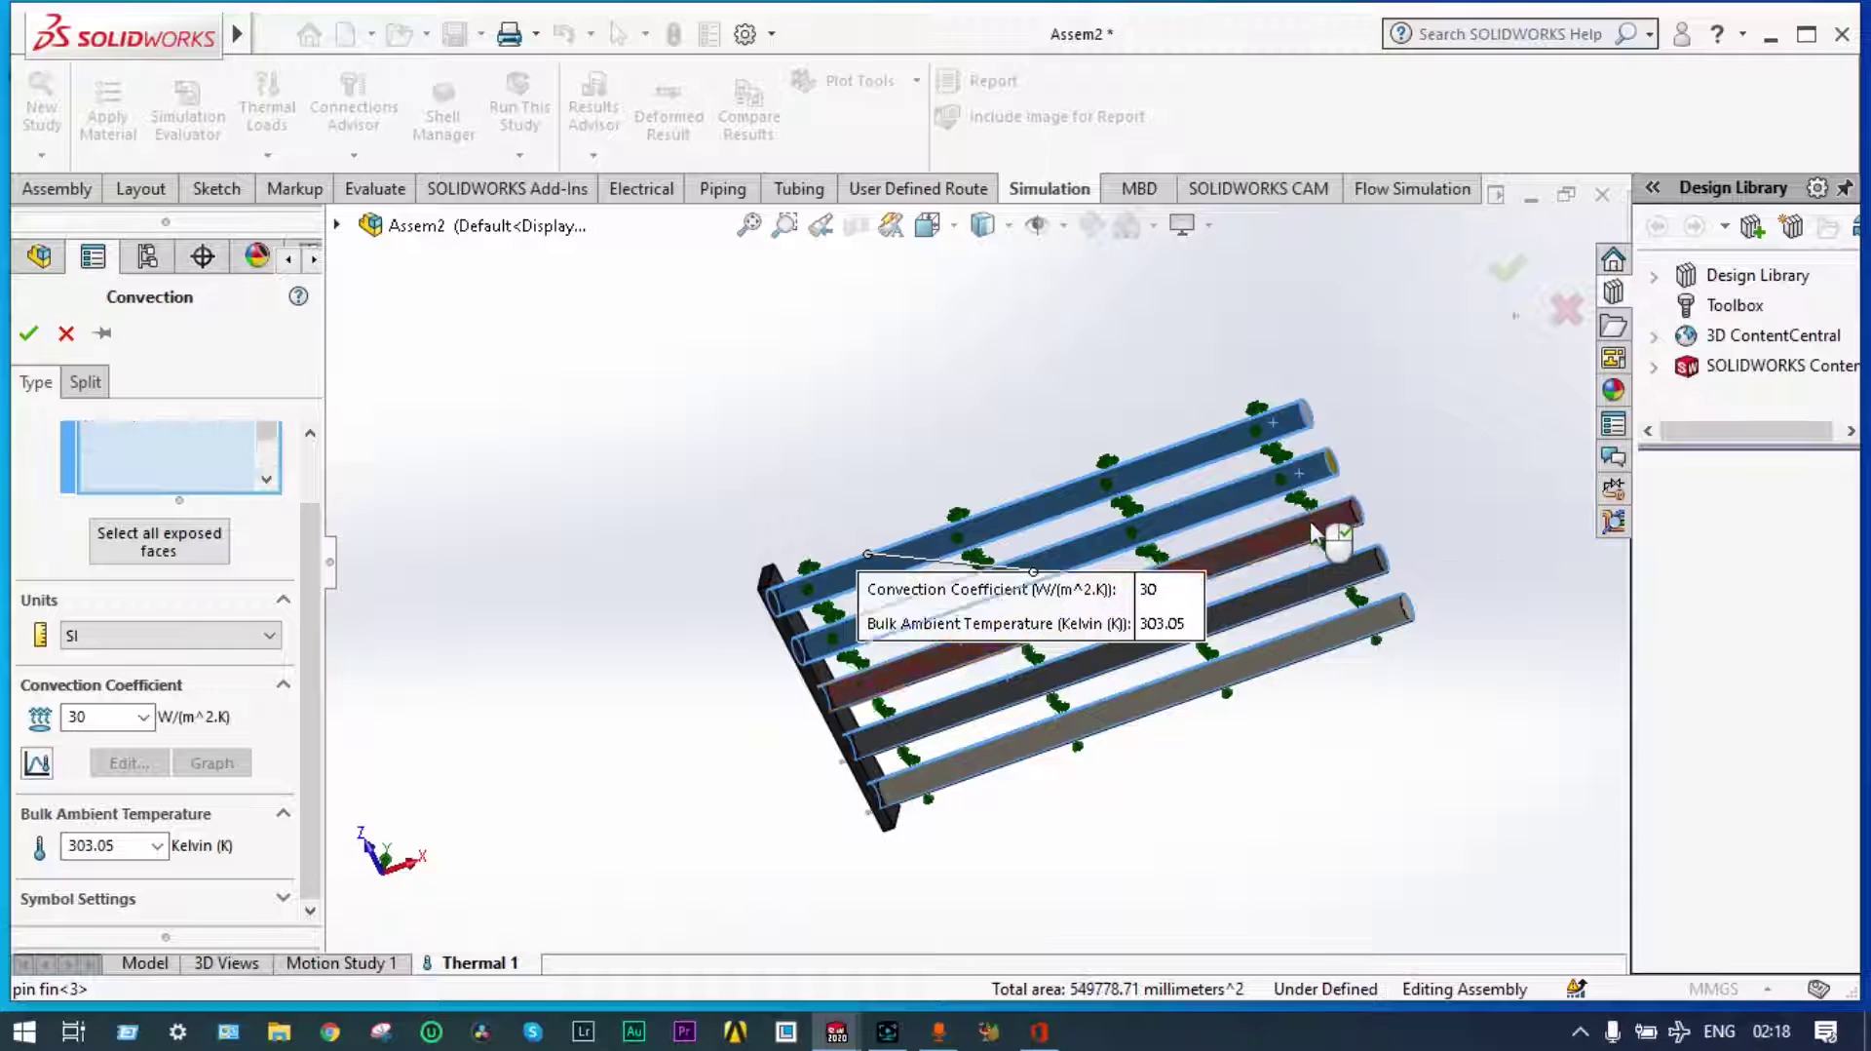
{"action": "left_click", "coordinate": [1350, 583]}
{"action": "left_click", "coordinate": [1355, 631]}
Add the circular free end faces of pin fins 5, 4, 3 and 2 to the convection load
{"action": "middle_click_drag", "start_coordinate": [1374, 625], "coordinate": [975, 585]}
{"action": "scroll", "coordinate": [975, 585], "scroll_direction": "up", "scroll_amount": 5}
{"action": "left_click", "coordinate": [986, 605]}
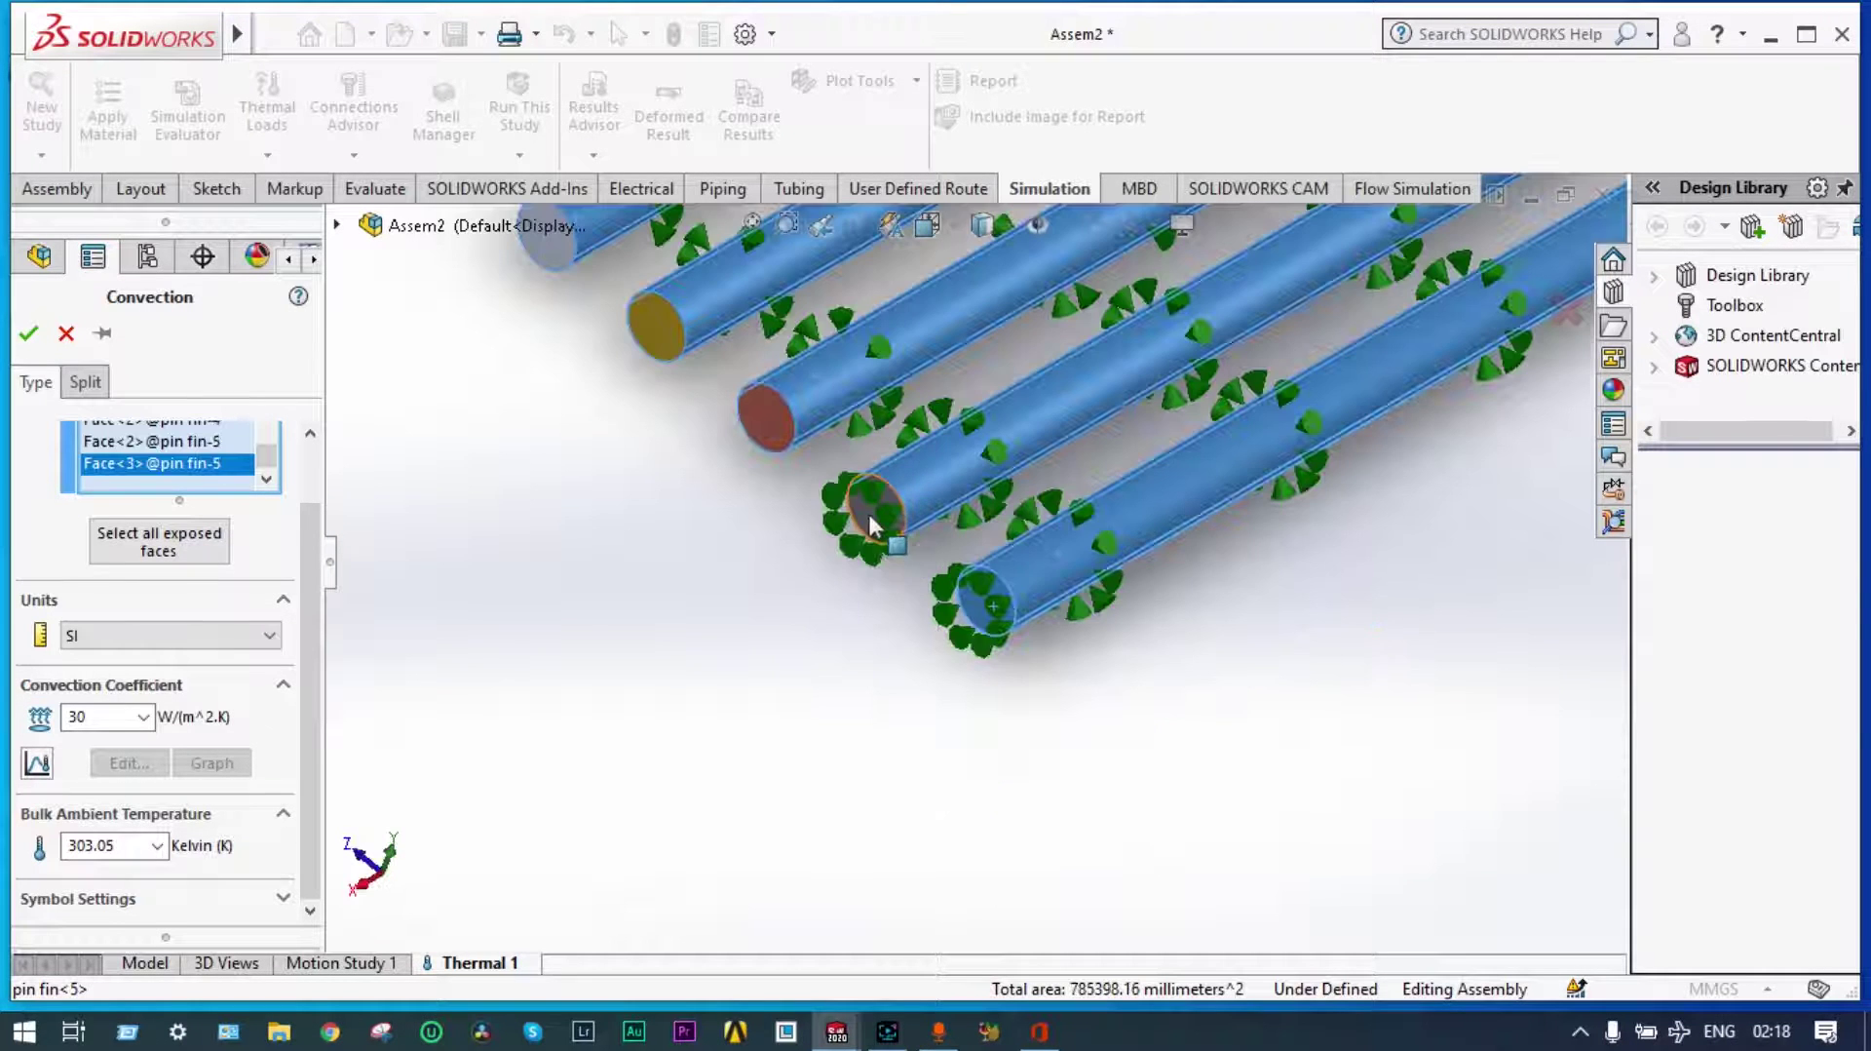
{"action": "left_click", "coordinate": [878, 515]}
{"action": "left_click", "coordinate": [765, 426]}
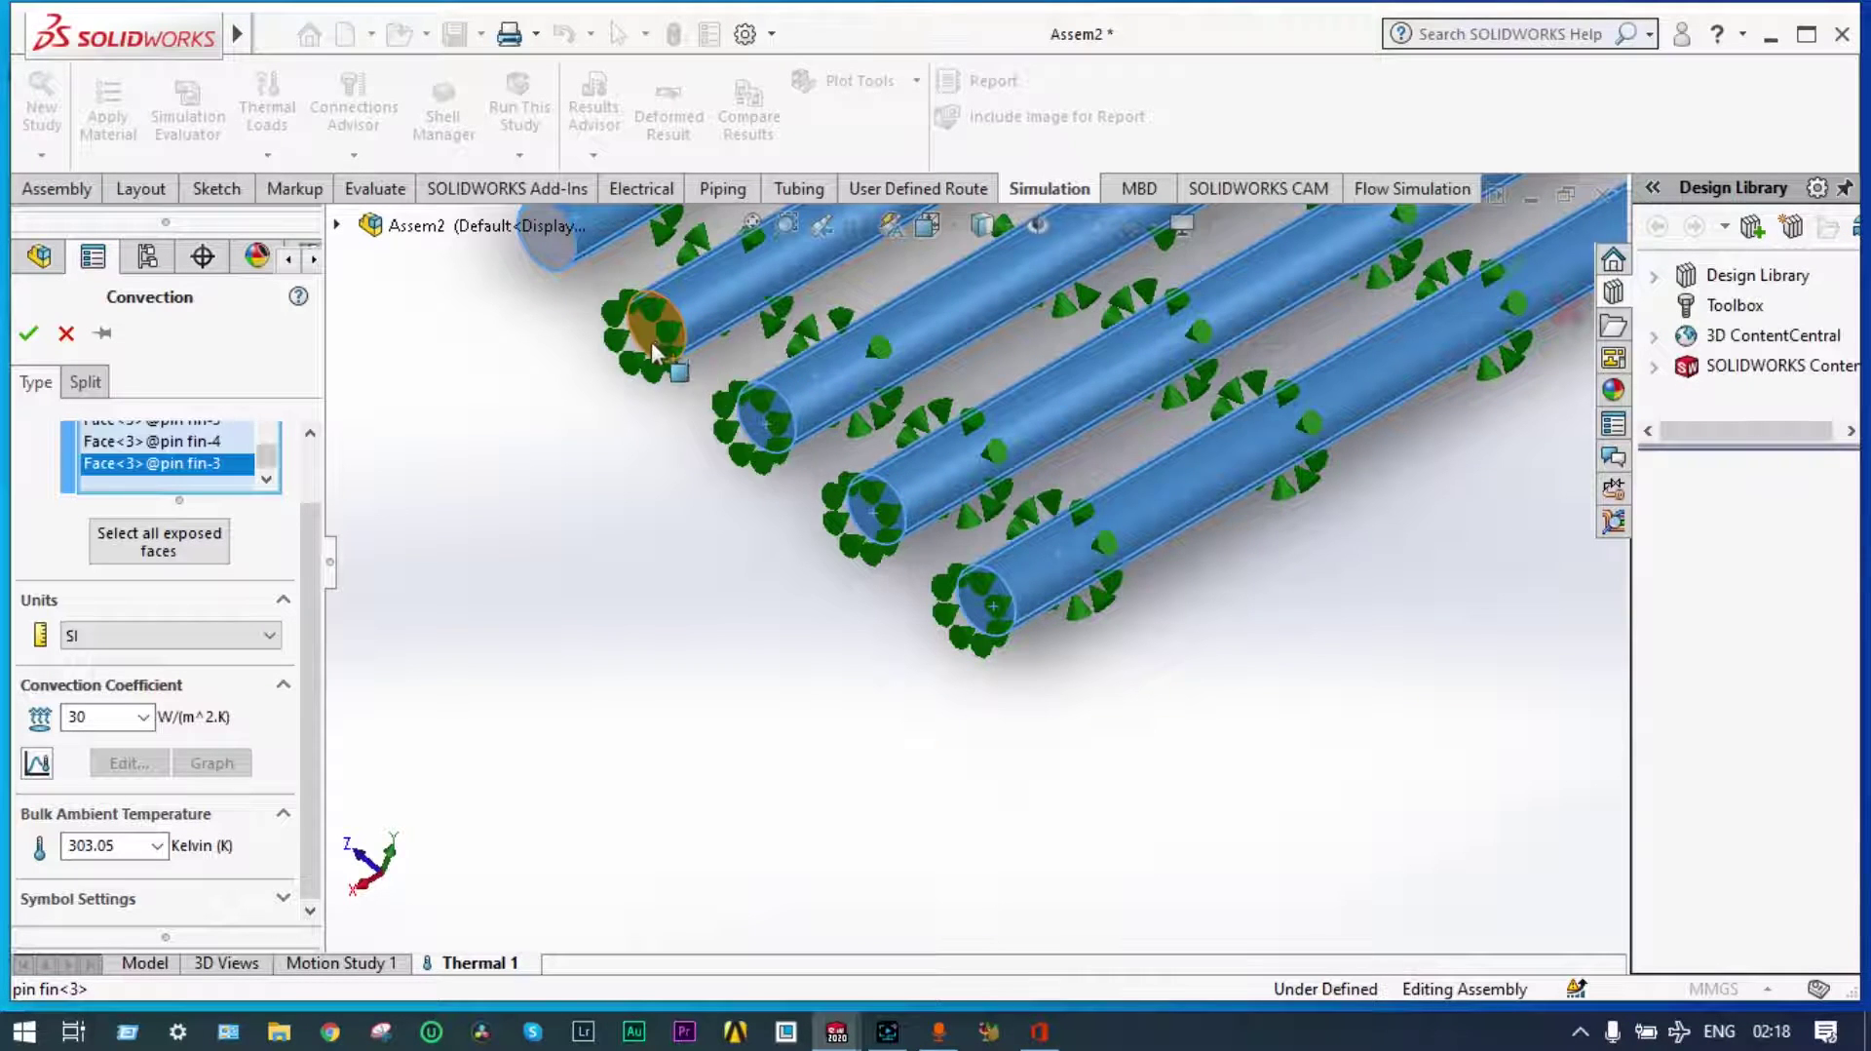
{"action": "left_click", "coordinate": [658, 329]}
{"action": "middle_click_drag", "start_coordinate": [597, 284], "coordinate": [584, 282]}
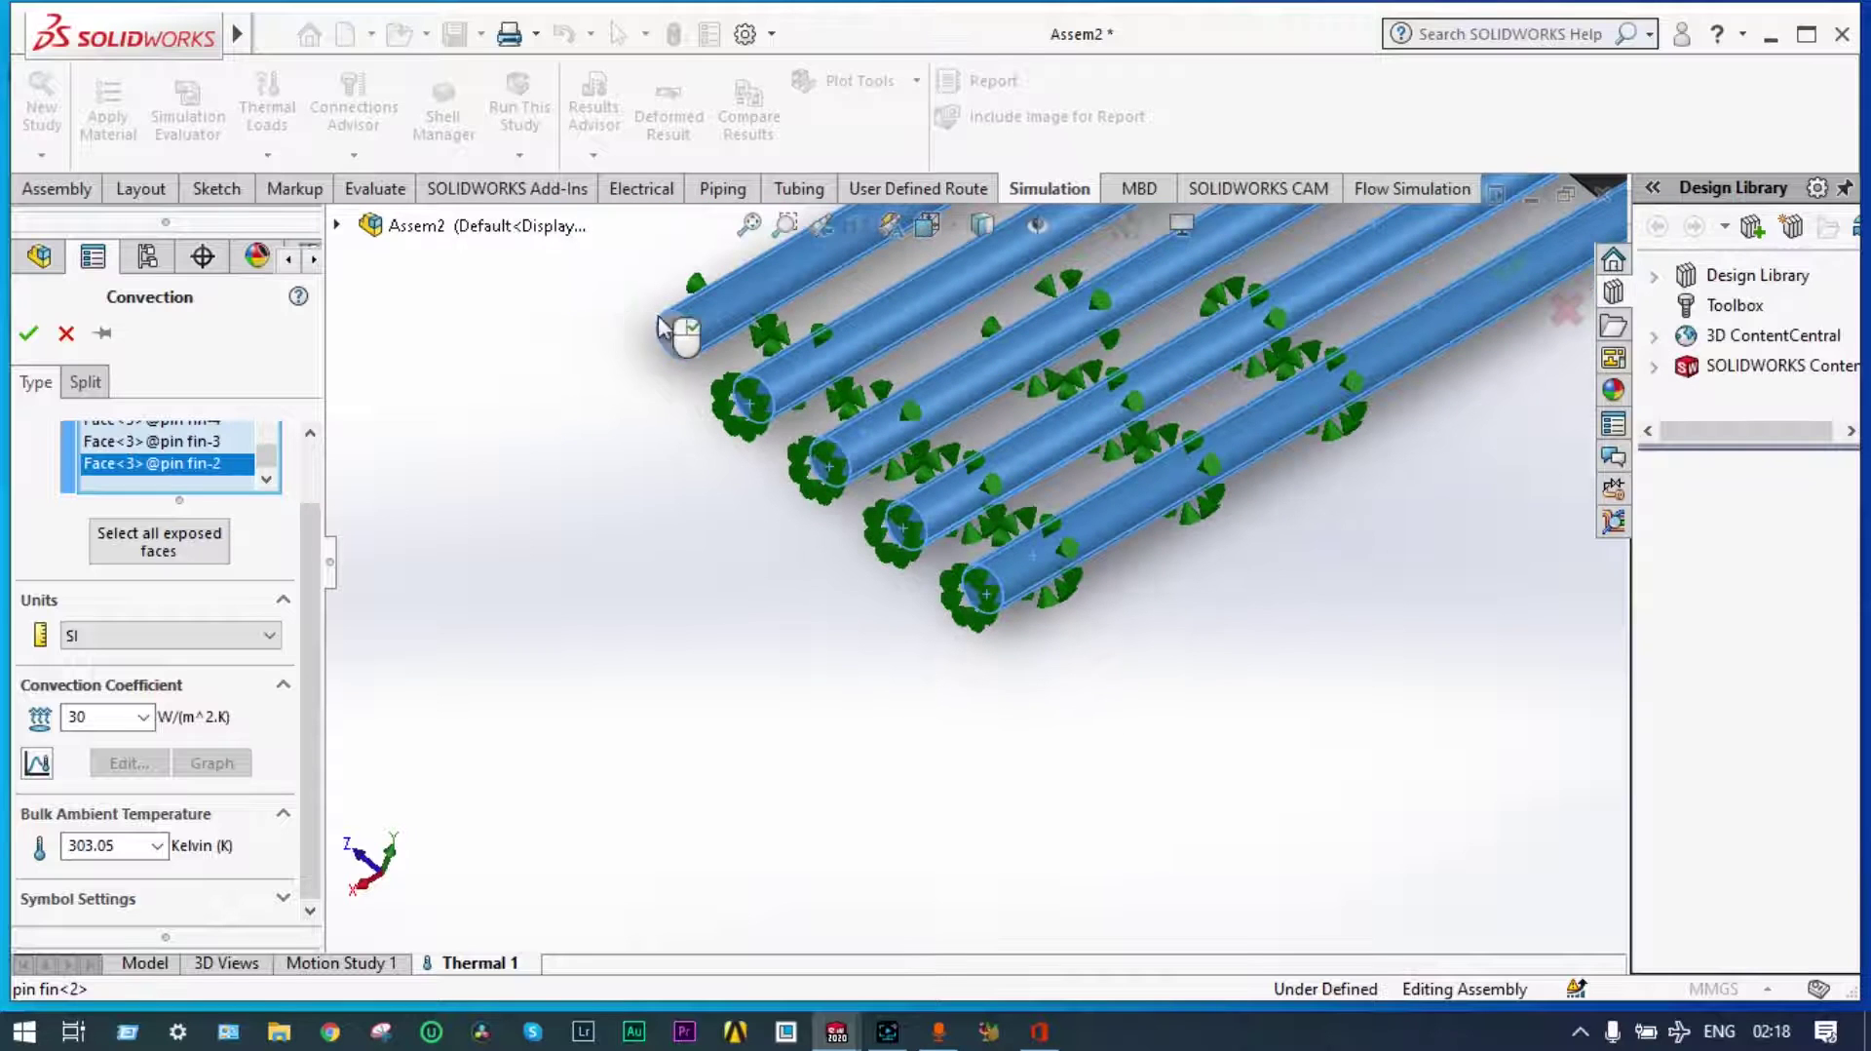